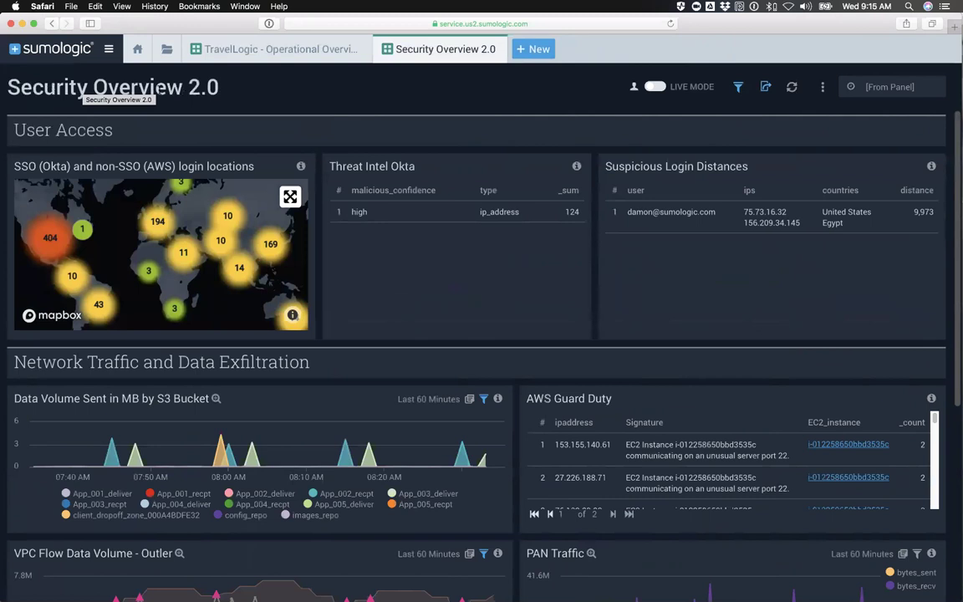
View the SSO (Okta) and non-SSO (AWS) login locations map enlarged, then return to the dashboard.
mouse_move(107, 198)
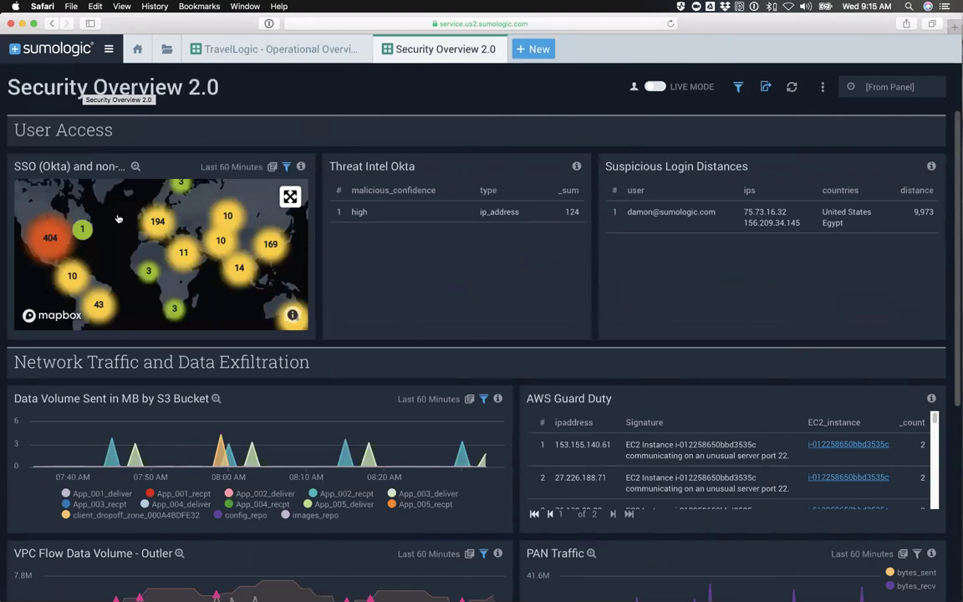
left_click(134, 167)
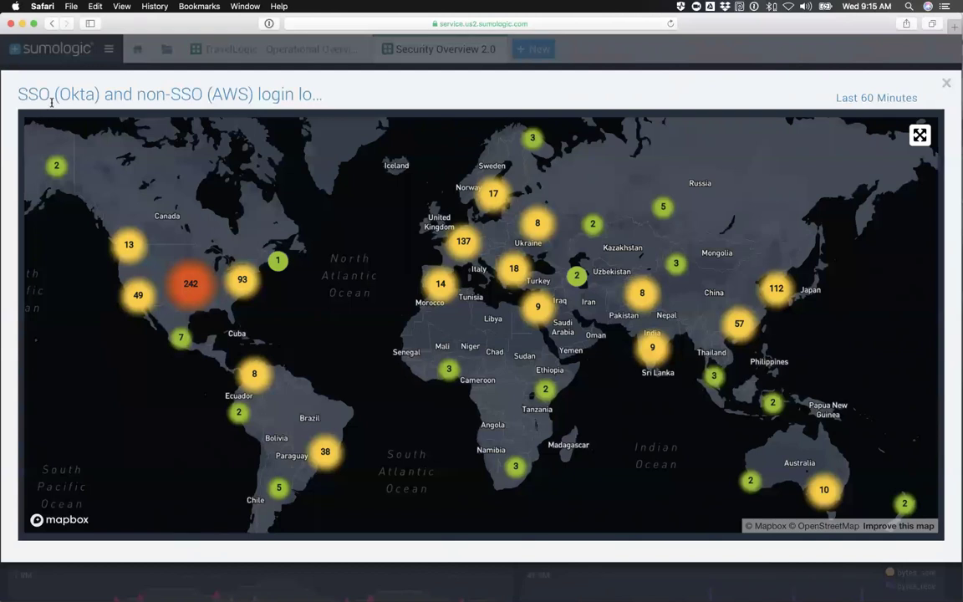
left_click(948, 87)
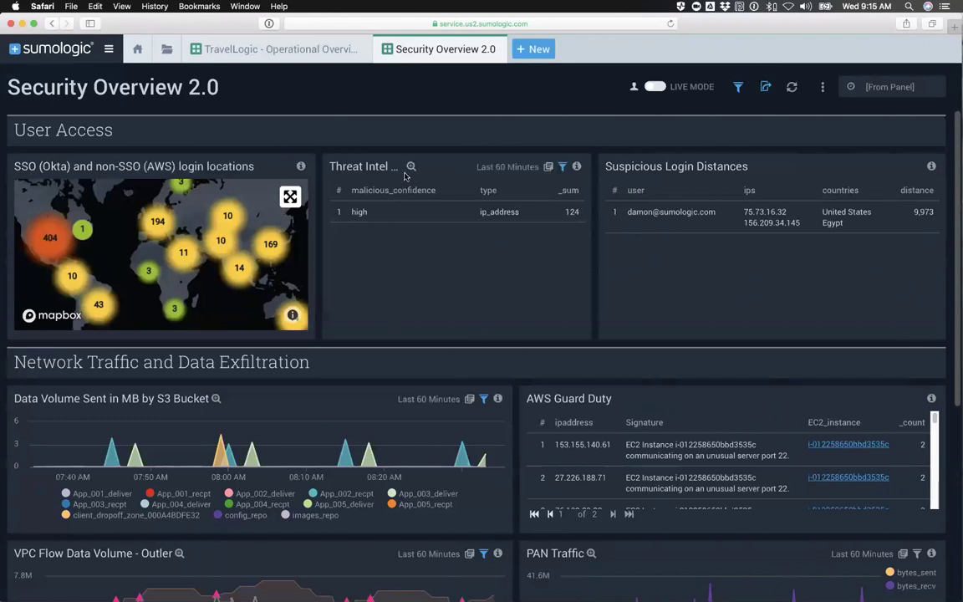
Enlarge the Threat Intel Okta panel, examine its sum, type and malicious confidence values, and close the enlarged view.
left_click(410, 167)
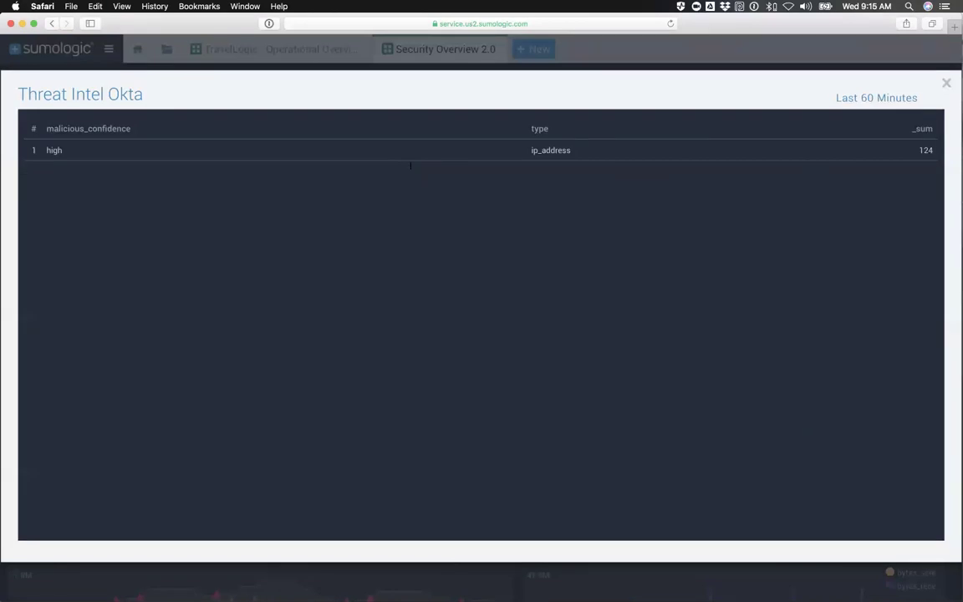
key("super+plus")
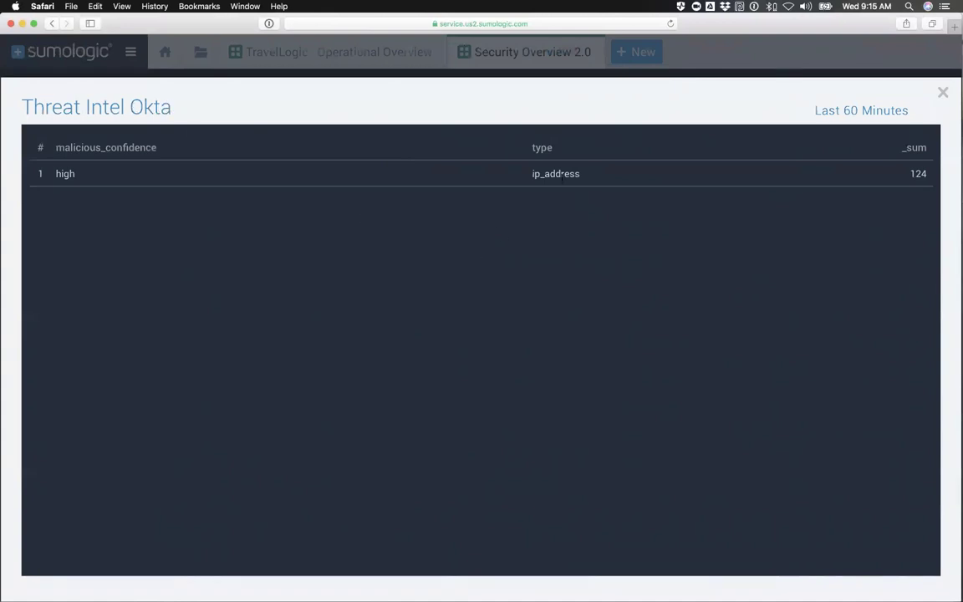
double_click(911, 174)
left_click_drag(548, 174, 576, 174)
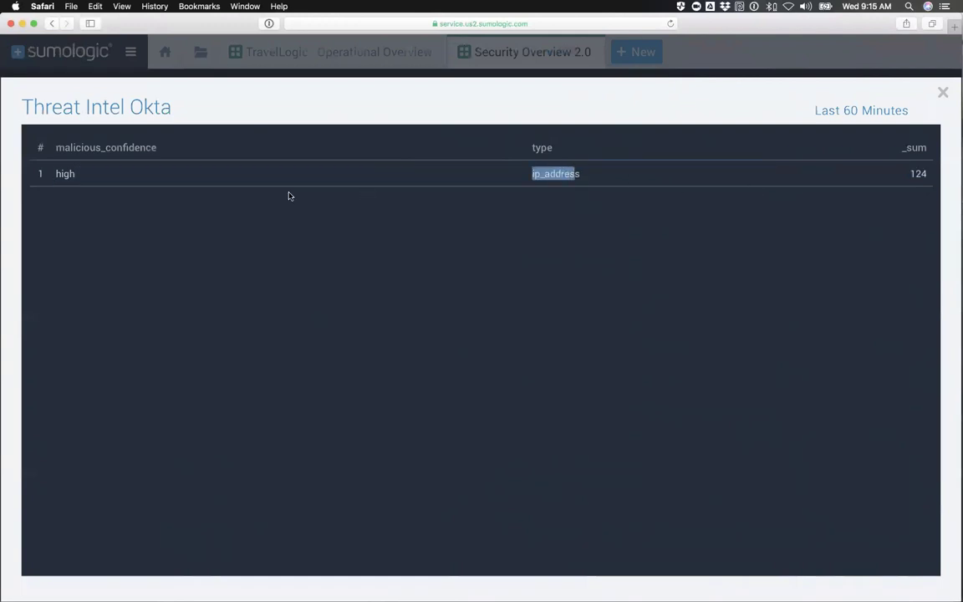
left_click_drag(81, 169, 54, 173)
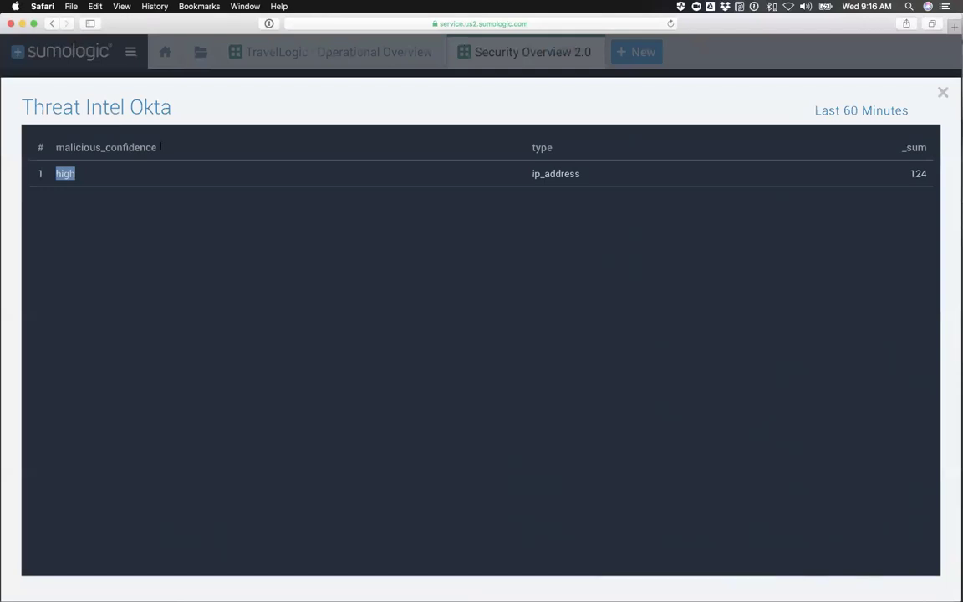
left_click(941, 94)
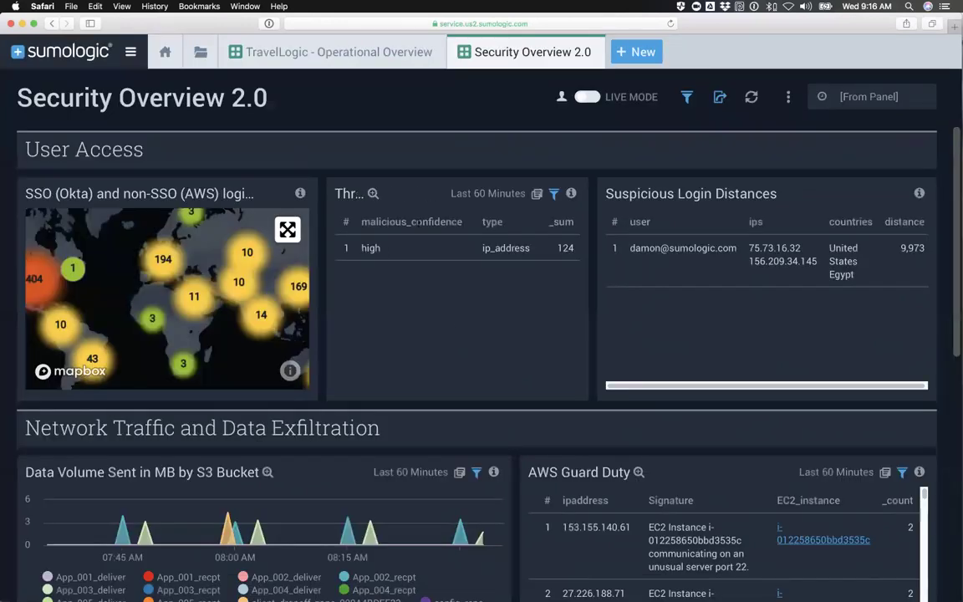
Recheck the malicious_confidence rating in the Threat Intel Okta panel, both on the dashboard and enlarged.
double_click(441, 220)
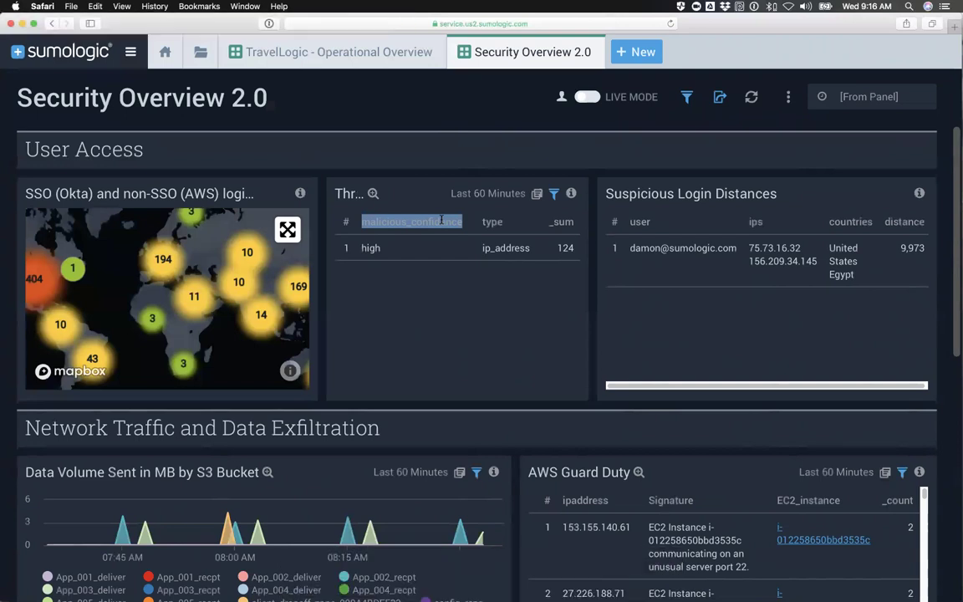
double_click(365, 247)
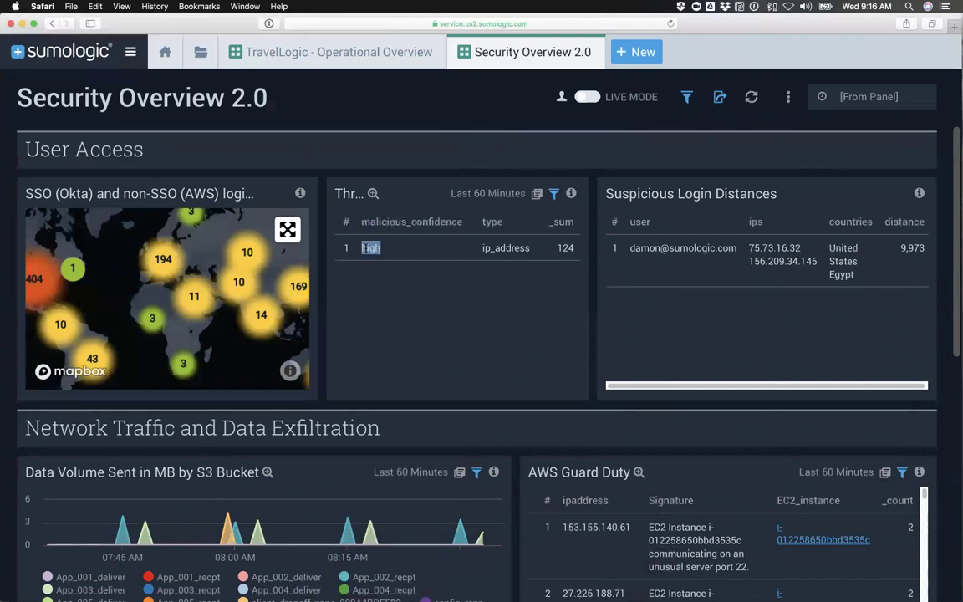
left_click(373, 194)
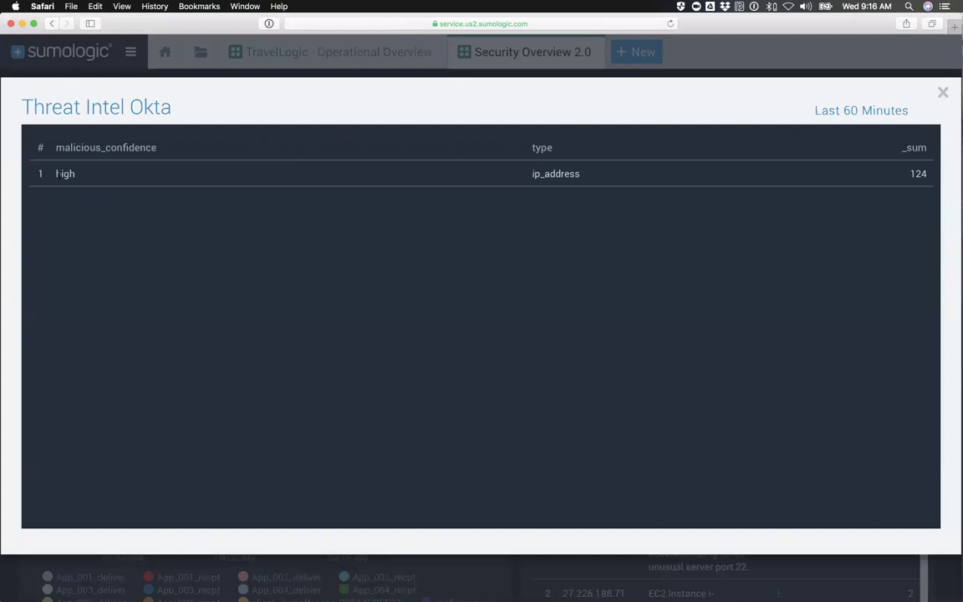
left_click(942, 94)
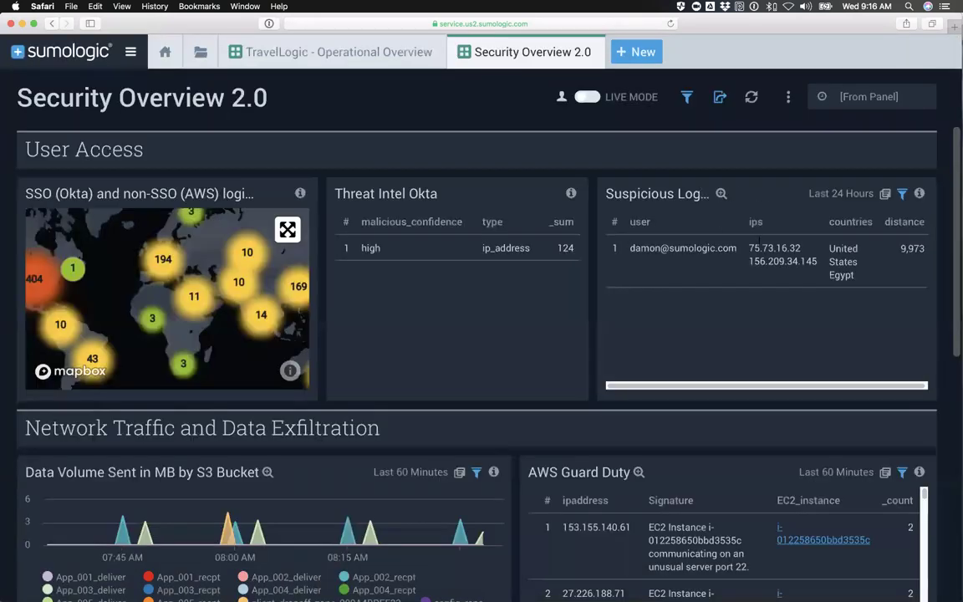
Examine the user, IP addresses, countries and distance in the Suspicious Login Distances panel, enlarged and on the dashboard.
left_click(721, 194)
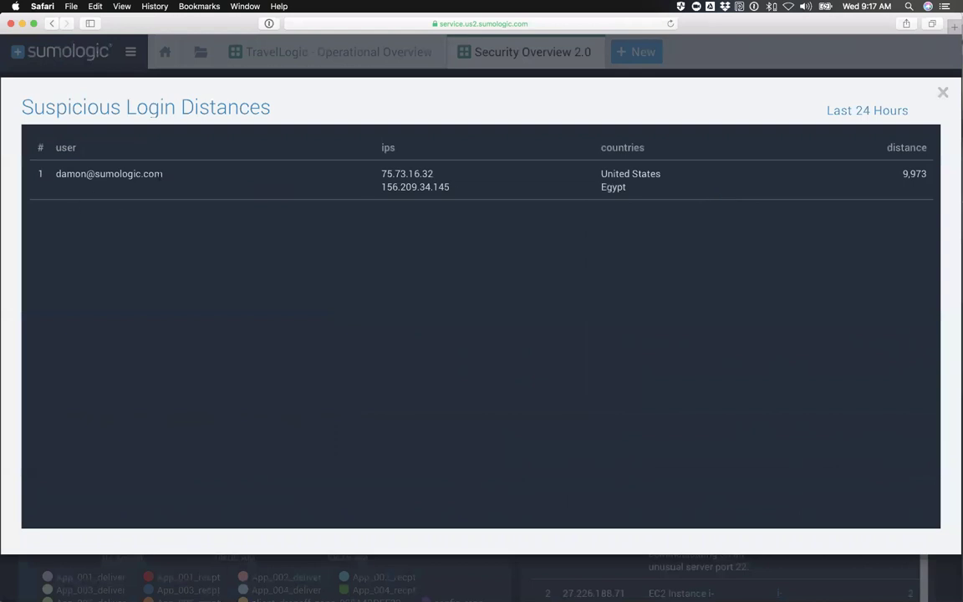
left_click_drag(164, 174, 57, 173)
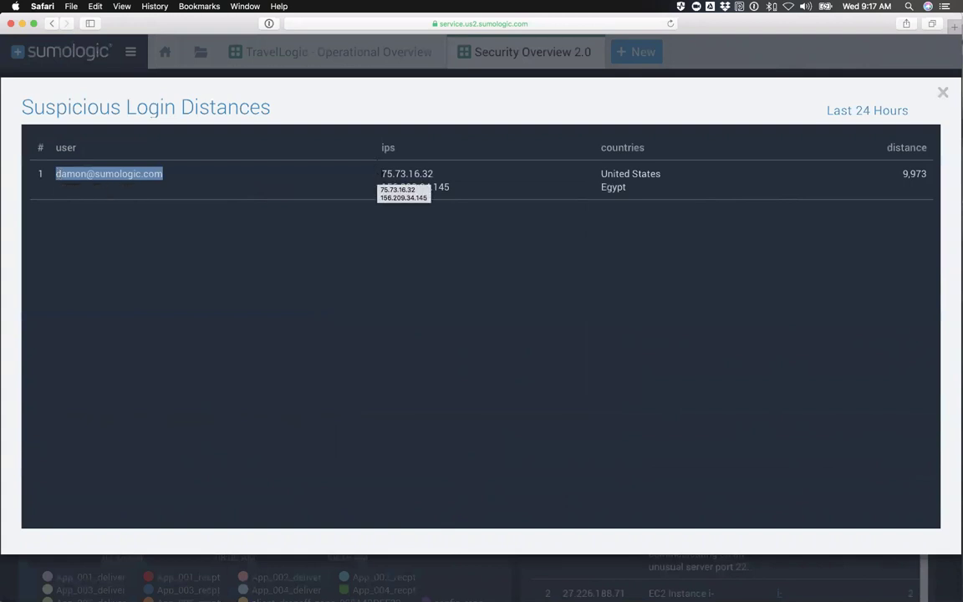
left_click_drag(380, 175, 435, 174)
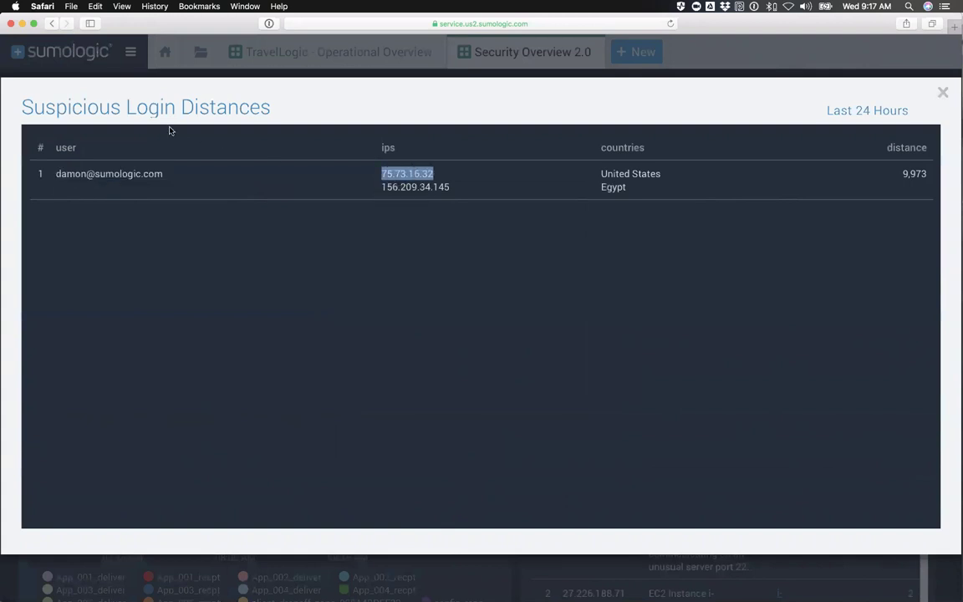
mouse_move(449, 186)
left_mouse_down()
mouse_move(380, 186)
mouse_move(393, 173)
mouse_move(433, 174)
mouse_move(428, 186)
mouse_move(446, 186)
left_mouse_up()
left_click(385, 187)
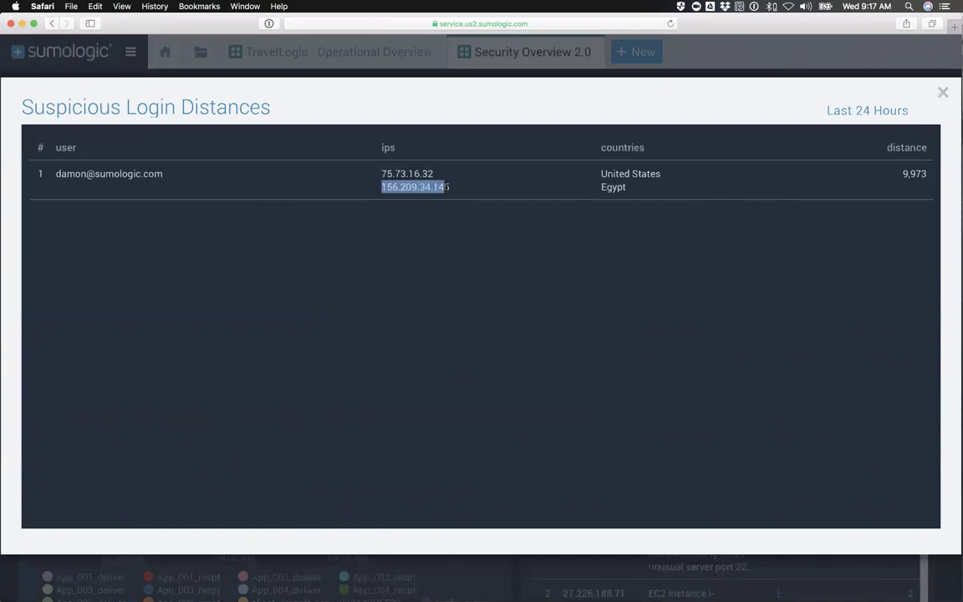
left_click(420, 174)
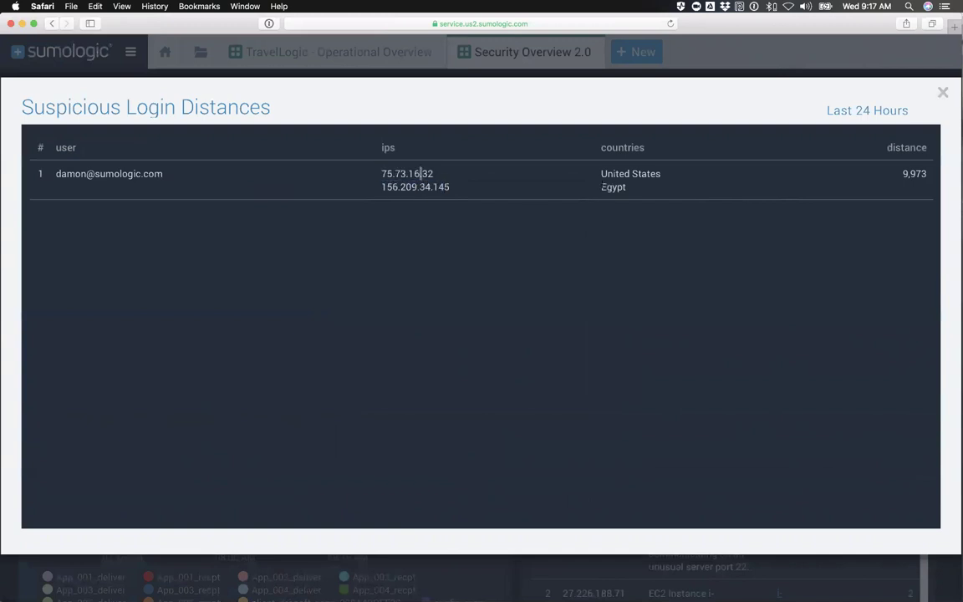
left_click_drag(601, 174, 661, 173)
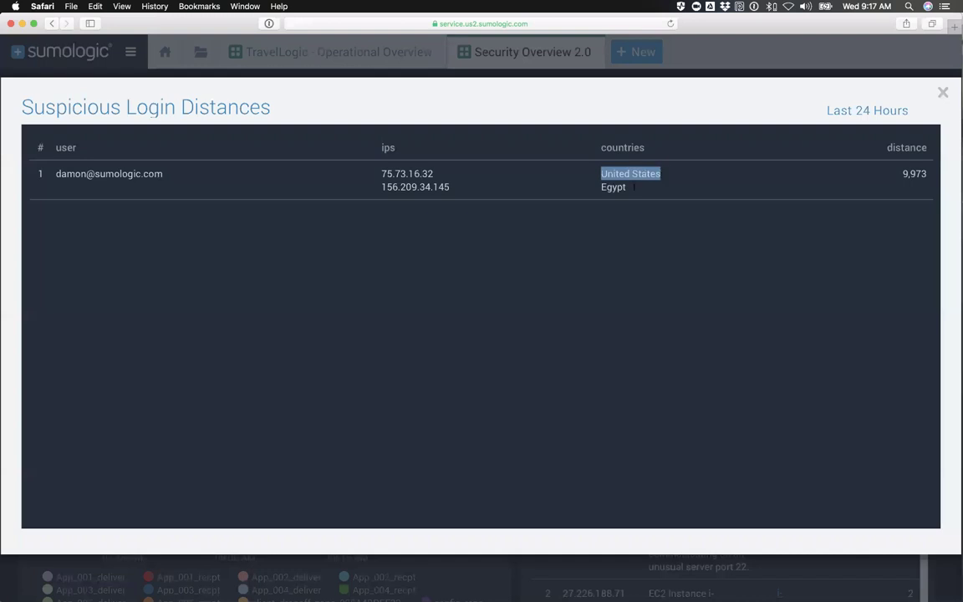
double_click(612, 187)
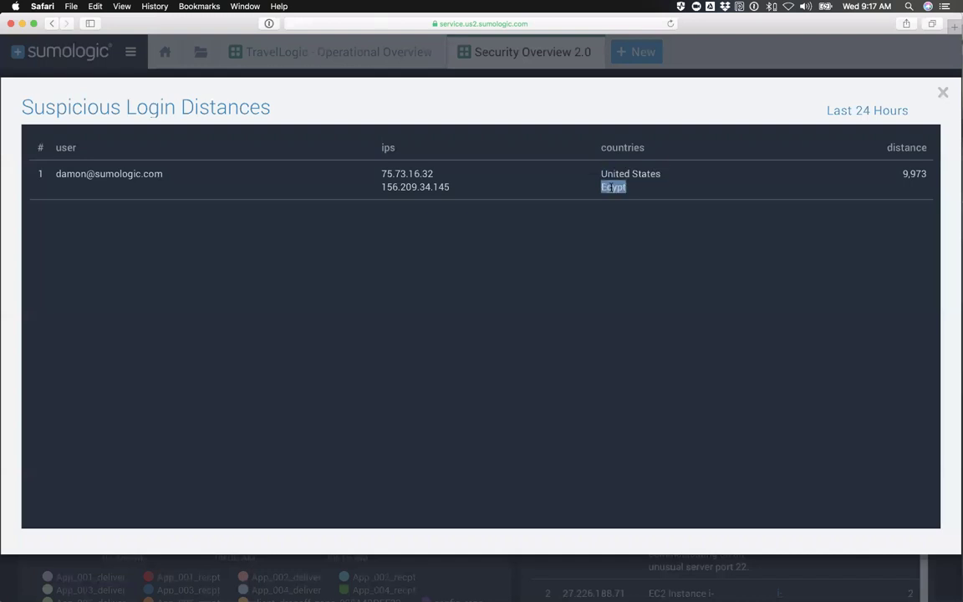
left_click_drag(901, 174, 926, 174)
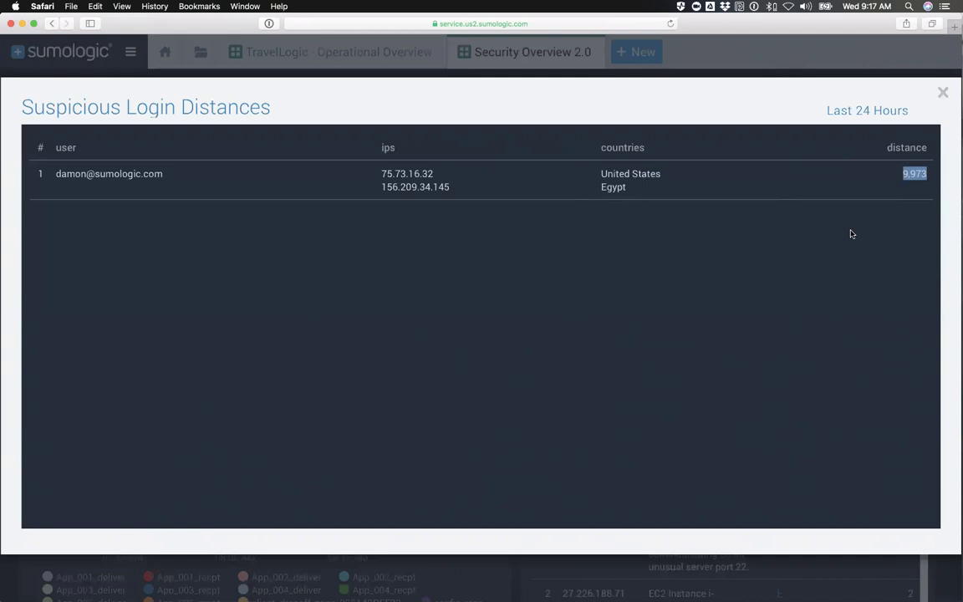
left_click(942, 92)
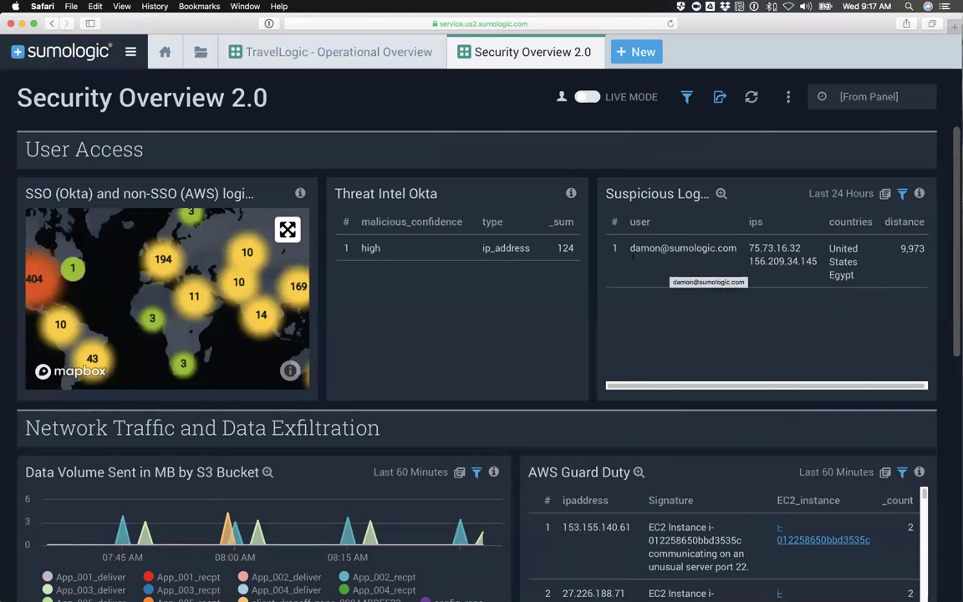
left_click_drag(630, 250, 903, 278)
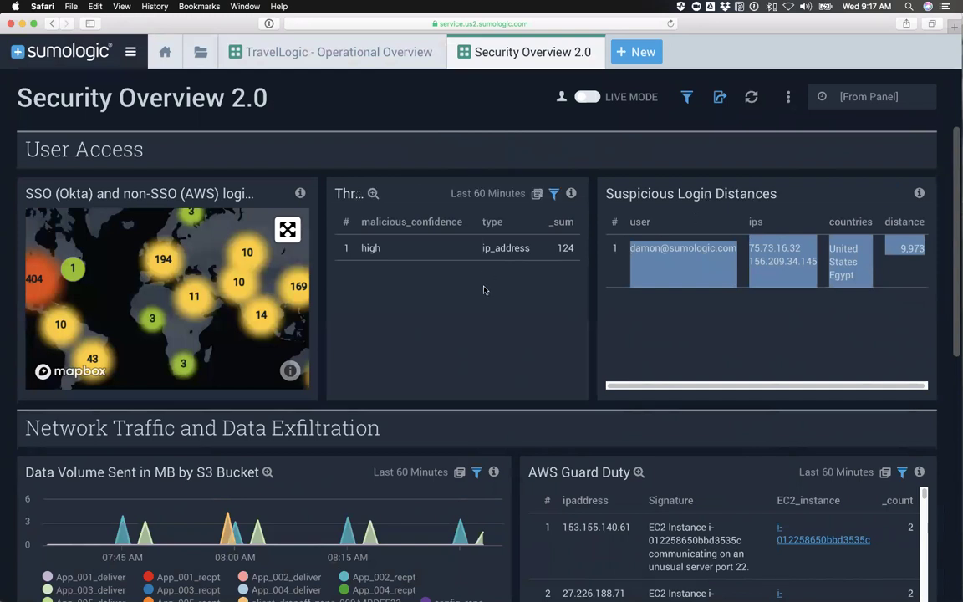
Review the Network Traffic and Data Exfiltration charts and the File Integrity and Malware charts on the security dashboard.
scroll(479, 292, "down", 5)
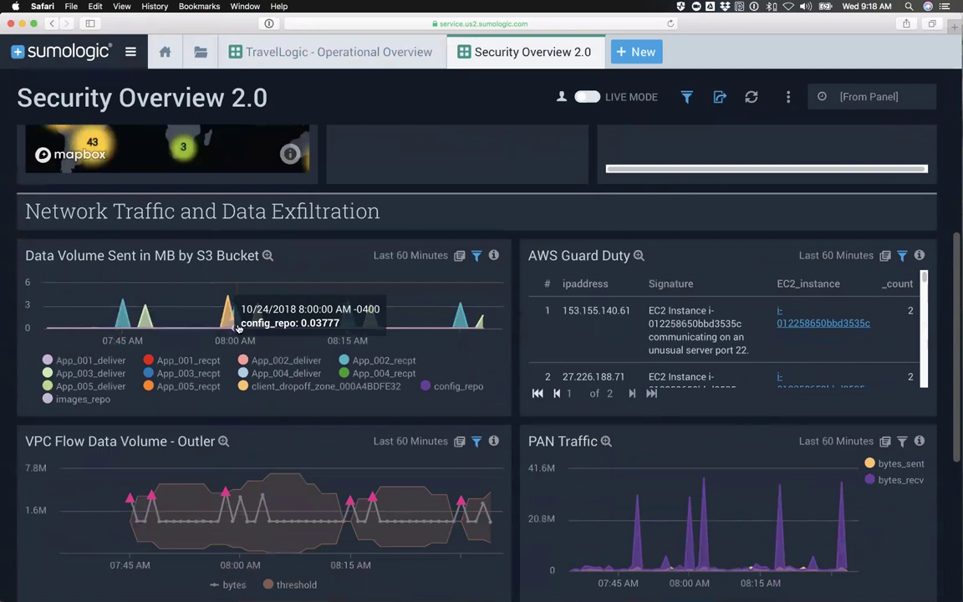
scroll(458, 353, "down", 4)
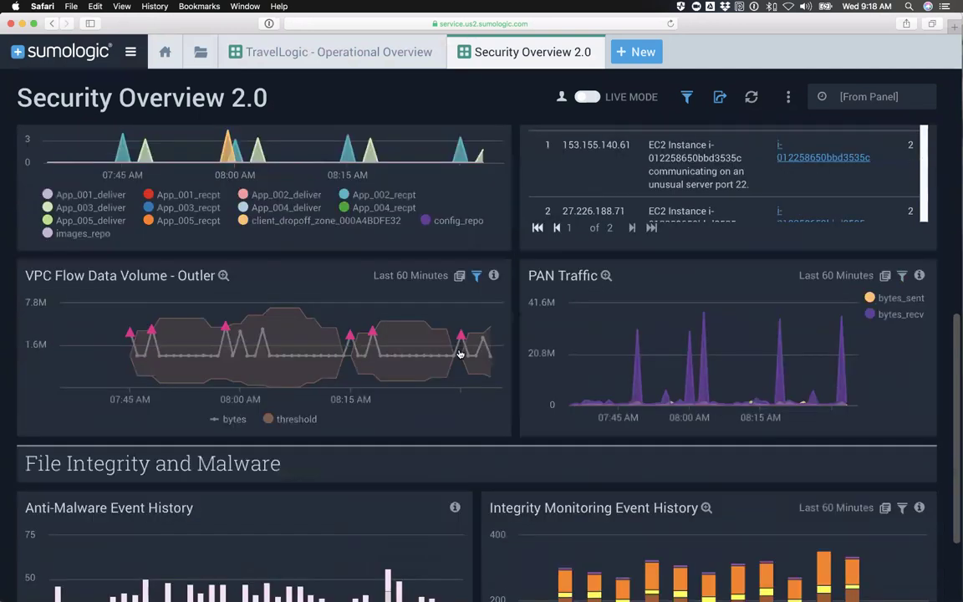
scroll(451, 350, "down", 3)
scroll(264, 392, "up", 3)
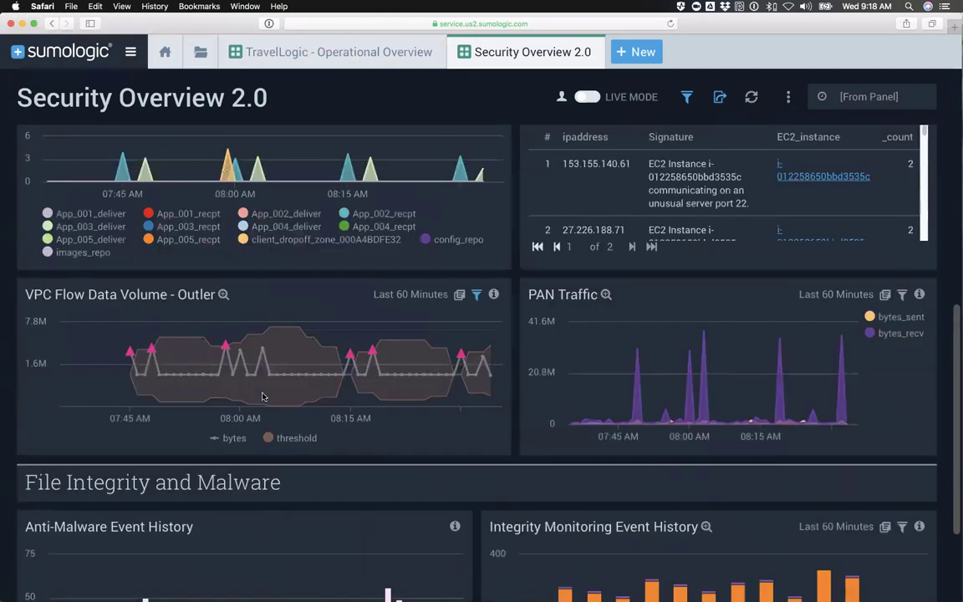
scroll(263, 396, "up", 3)
left_click_drag(98, 421, 195, 420)
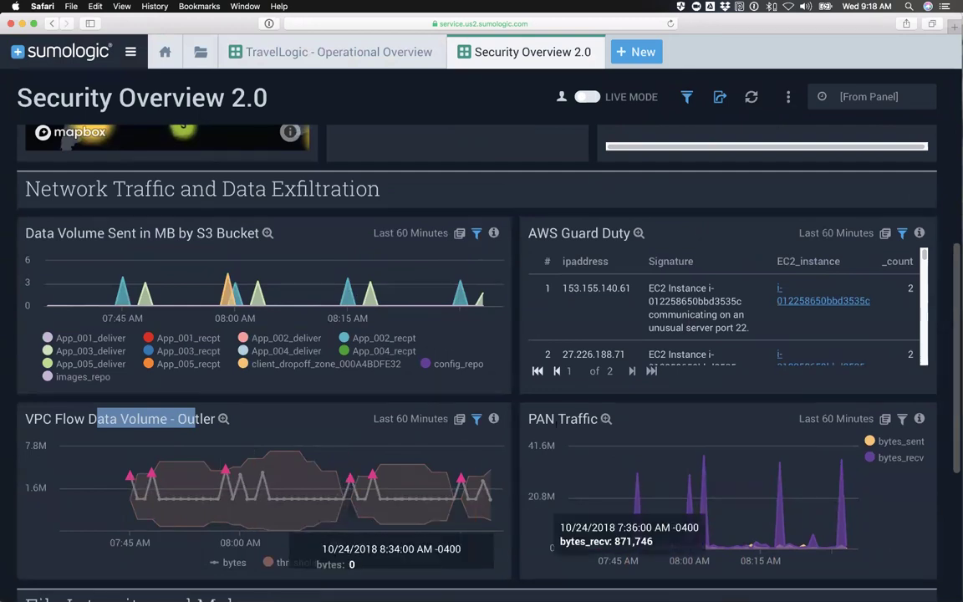
scroll(584, 416, "down", 1)
scroll(567, 424, "down", 2)
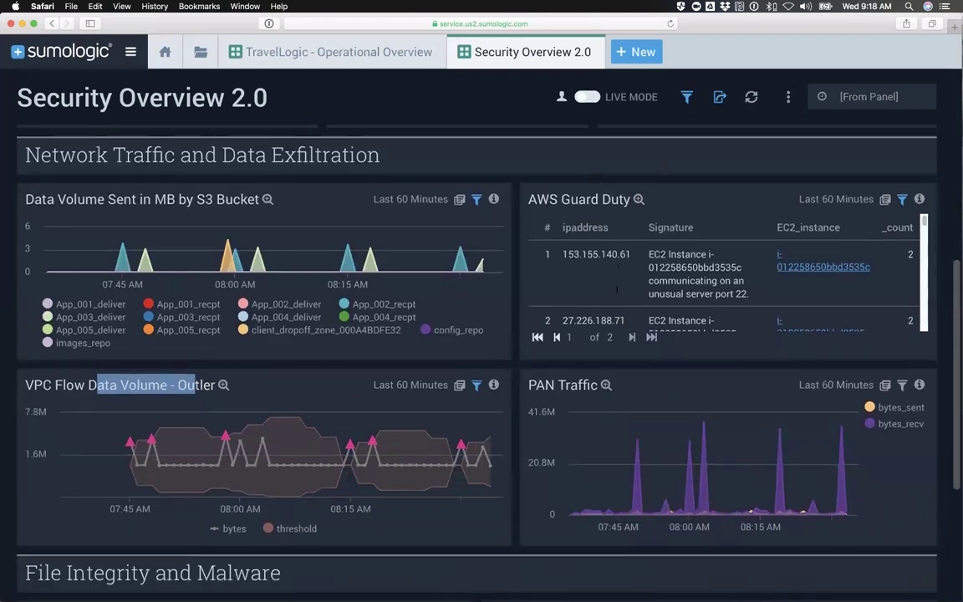
scroll(617, 269, "down", 5)
scroll(482, 393, "down", 1)
scroll(482, 393, "down", 5)
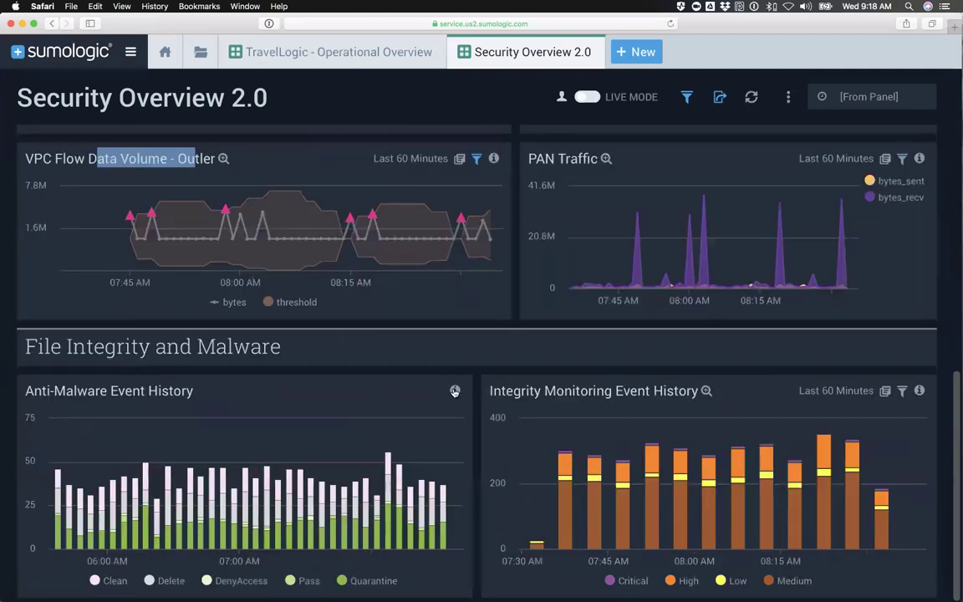
scroll(516, 158, "up", 12)
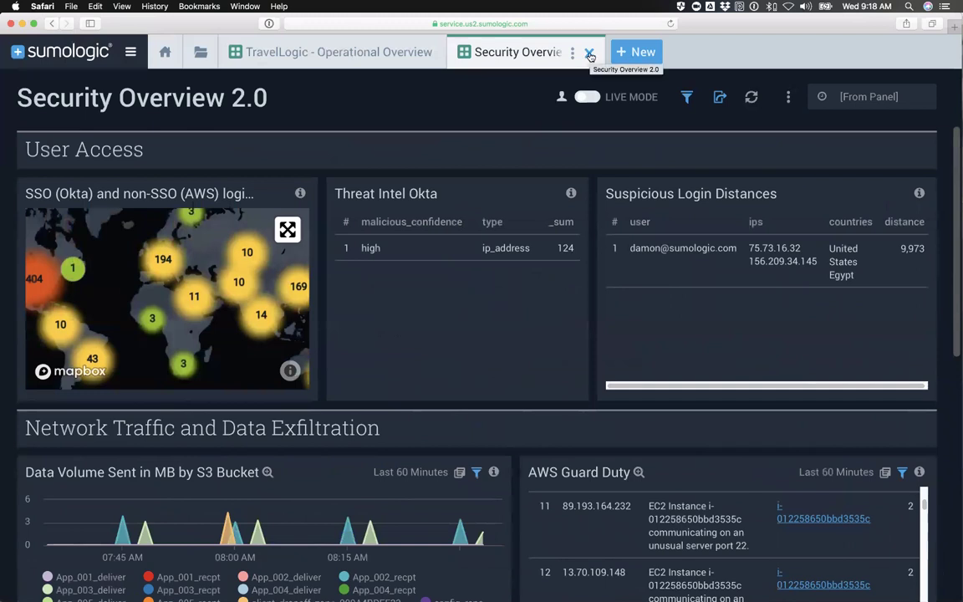
Close the Security Overview 2.0 dashboard and review the service status tiles and Slack alert channel on TravelLogic - Operational Overview.
left_click(589, 55)
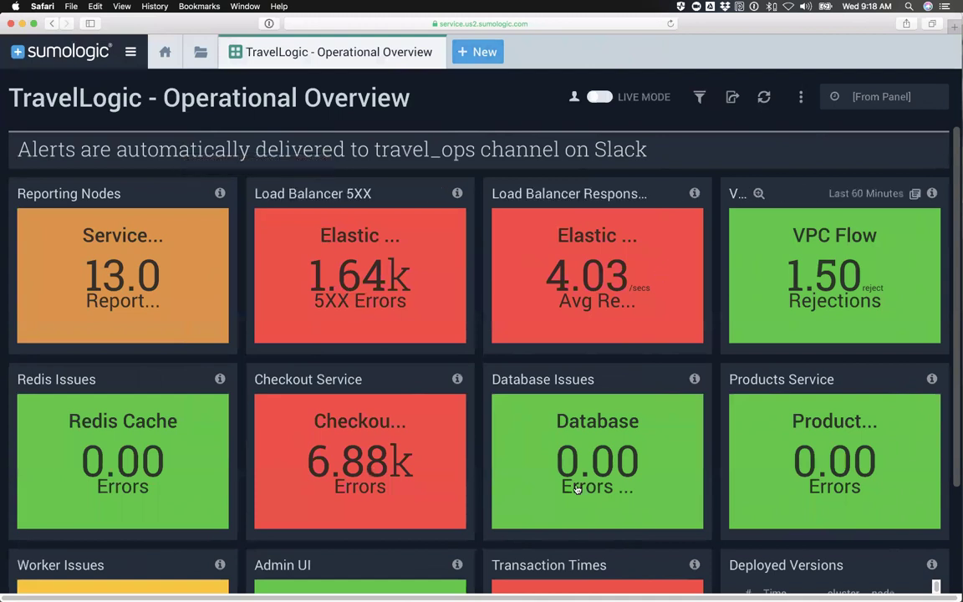
scroll(345, 303, "down", 1)
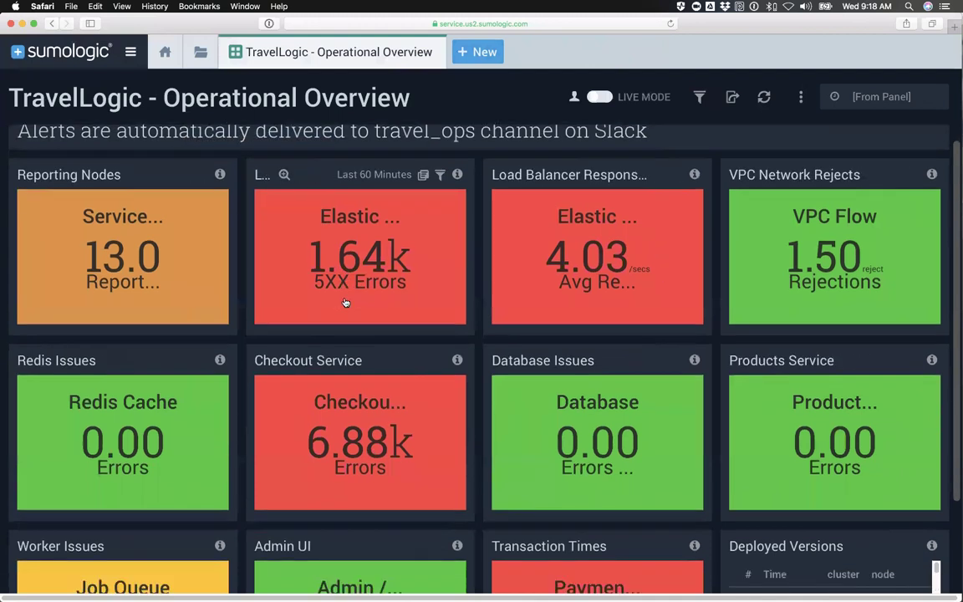
scroll(345, 303, "down", 3)
scroll(345, 303, "up", 3)
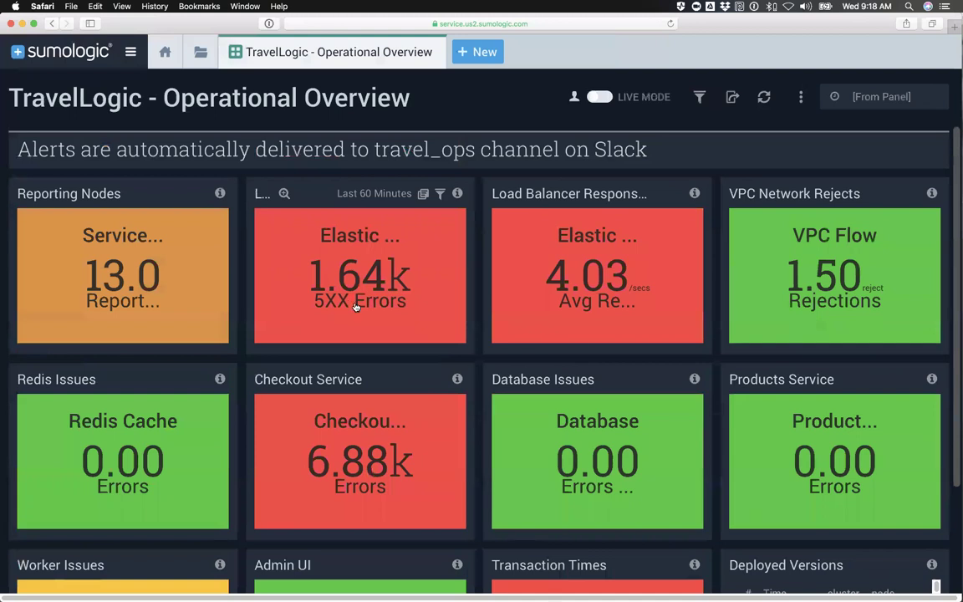
scroll(542, 344, "down", 3)
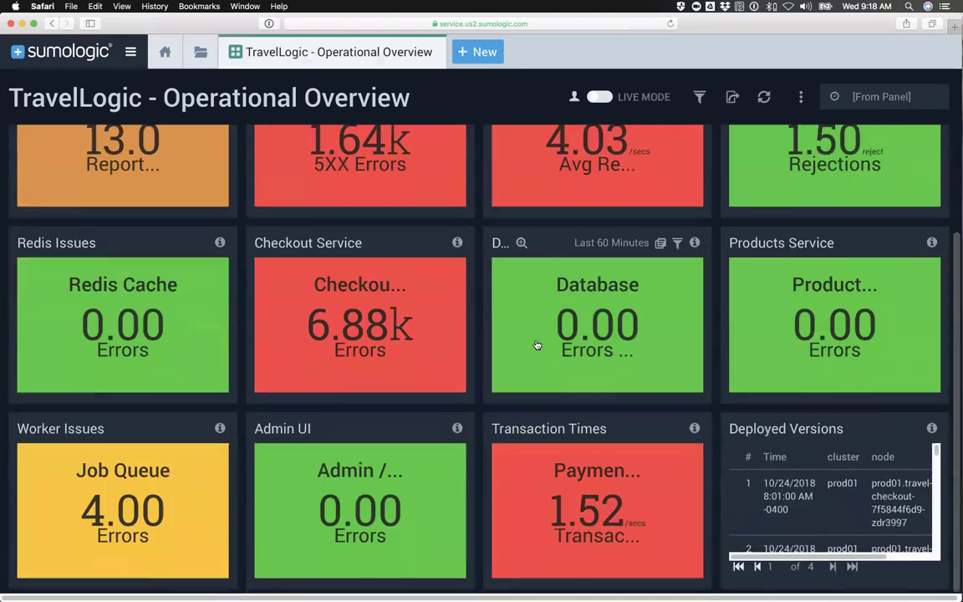
scroll(520, 350, "up", 3)
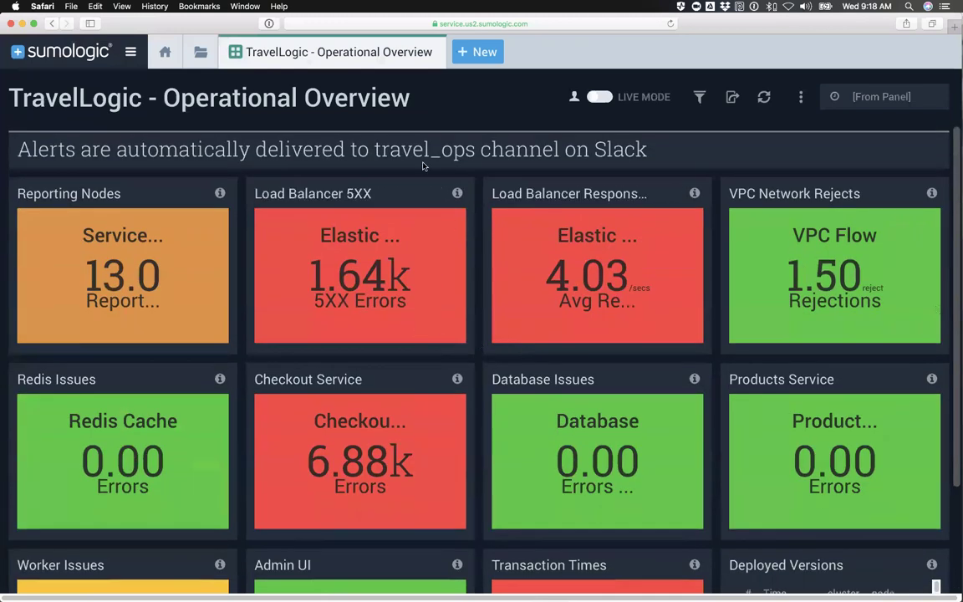
left_click_drag(374, 149, 473, 149)
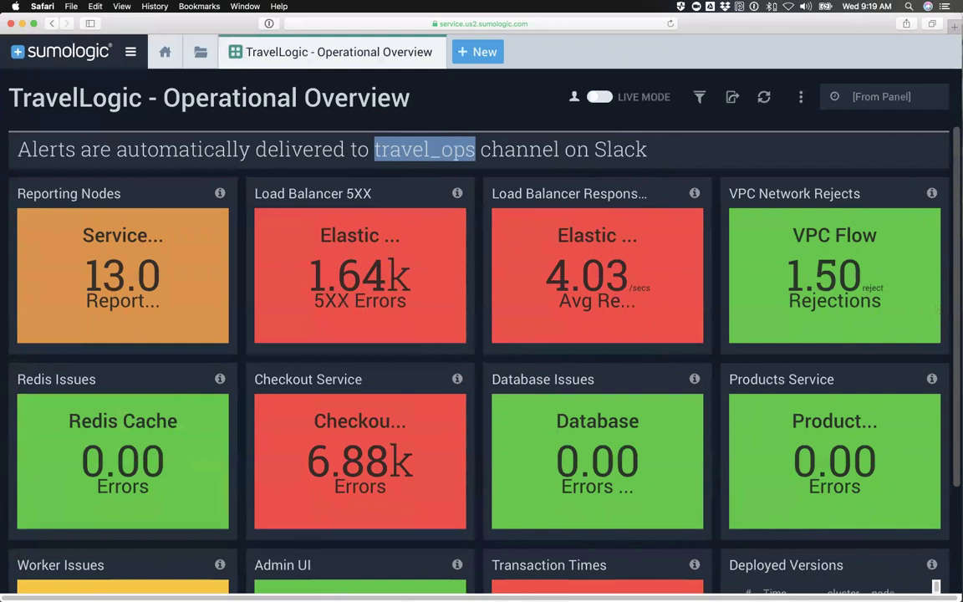
Examine the Reporting Nodes, Load Balancer 5XX, Load Balancer Response Times and VPC Network Rejects tiles enlarged, one after another.
double_click(635, 149)
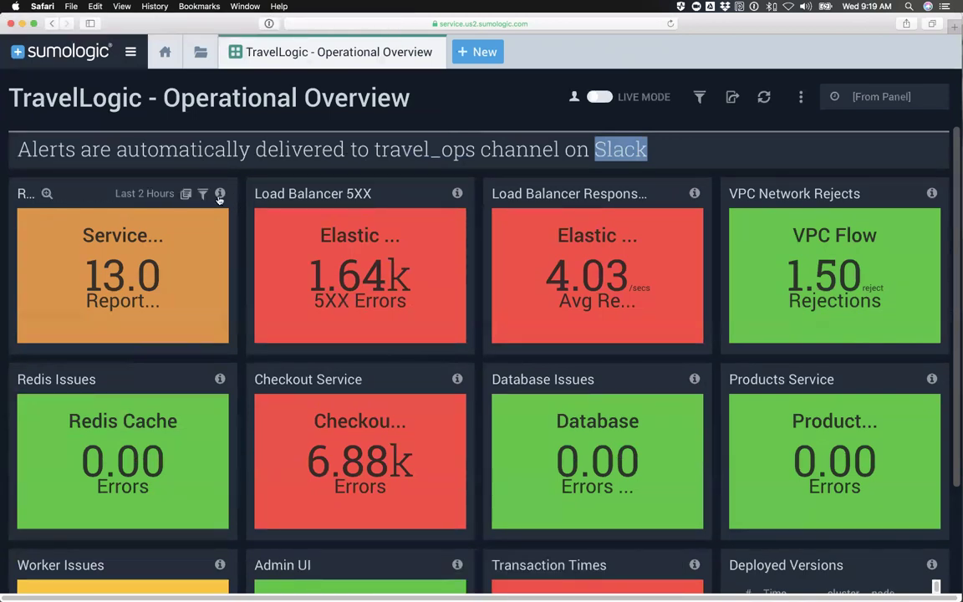
left_click(47, 193)
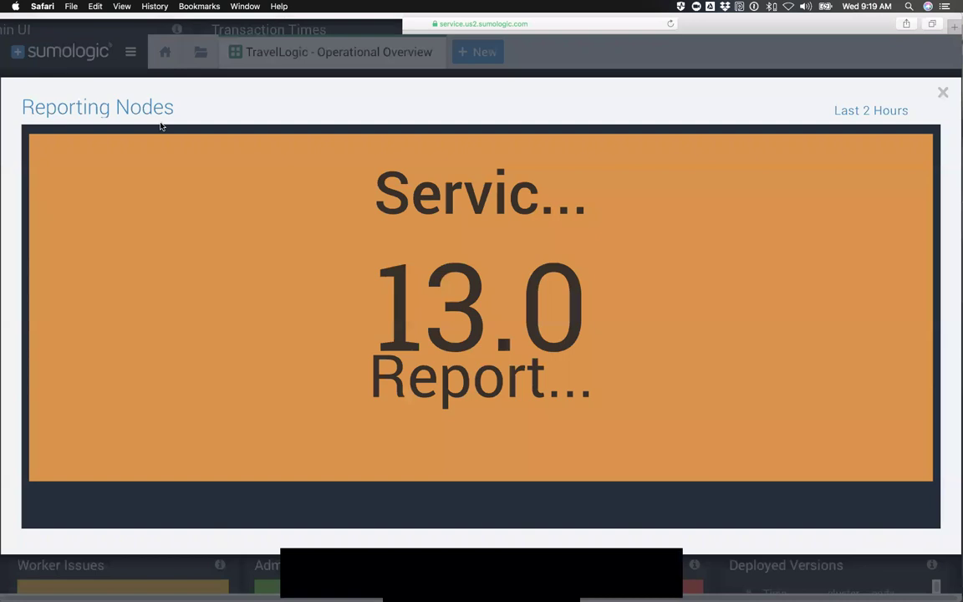
left_click(940, 92)
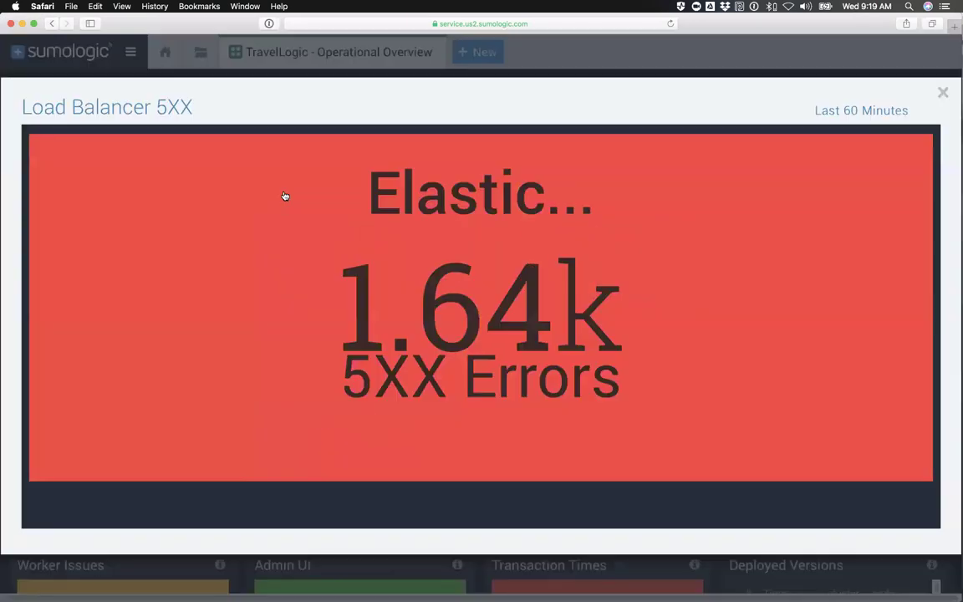
left_click(282, 193)
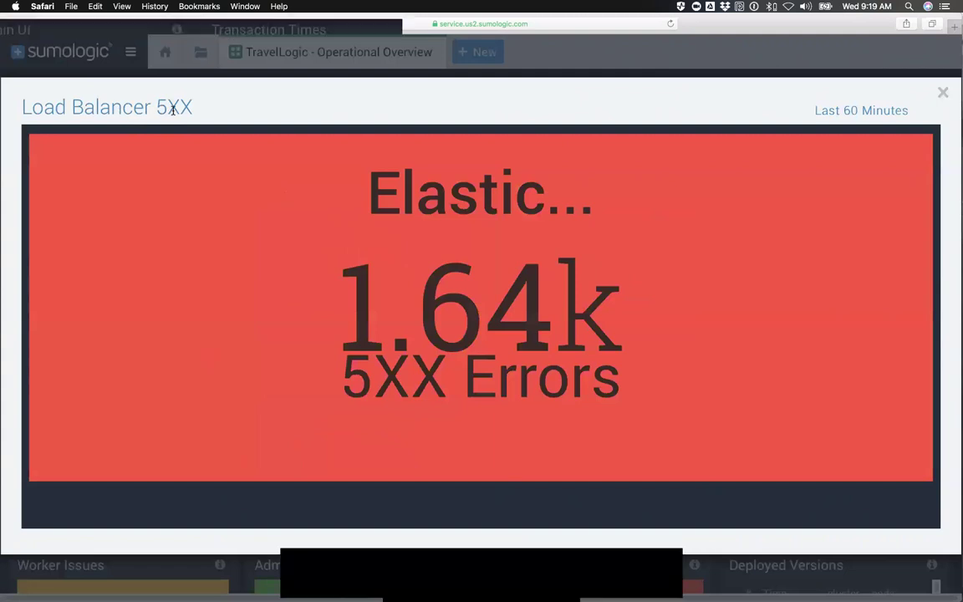
left_click(942, 95)
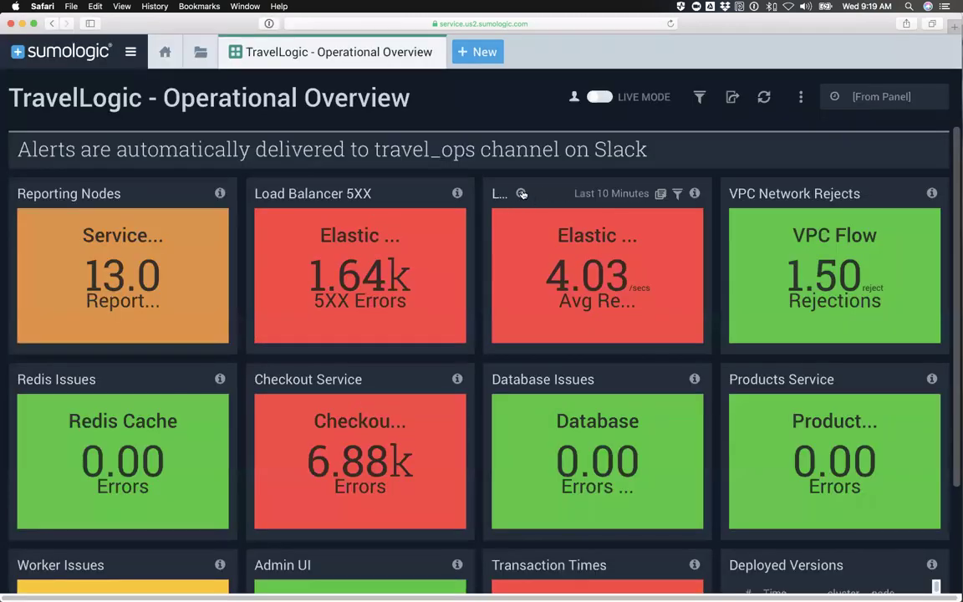
left_click(519, 193)
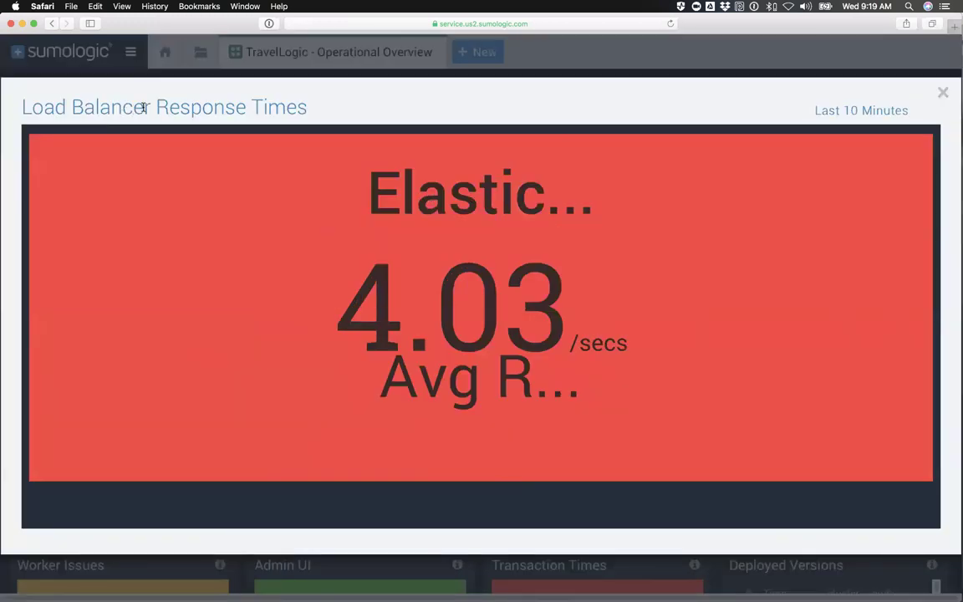
left_click(942, 93)
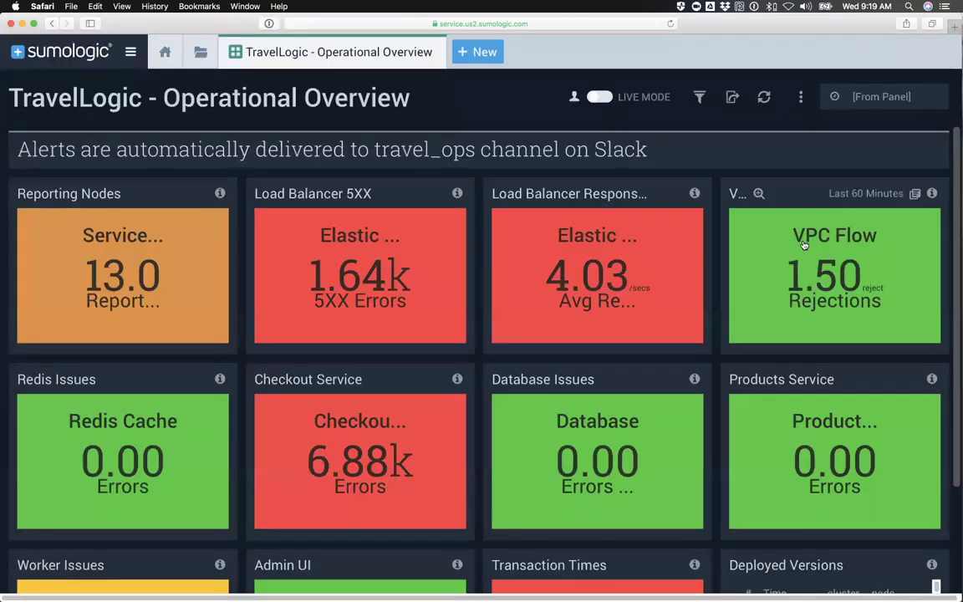
left_click(758, 194)
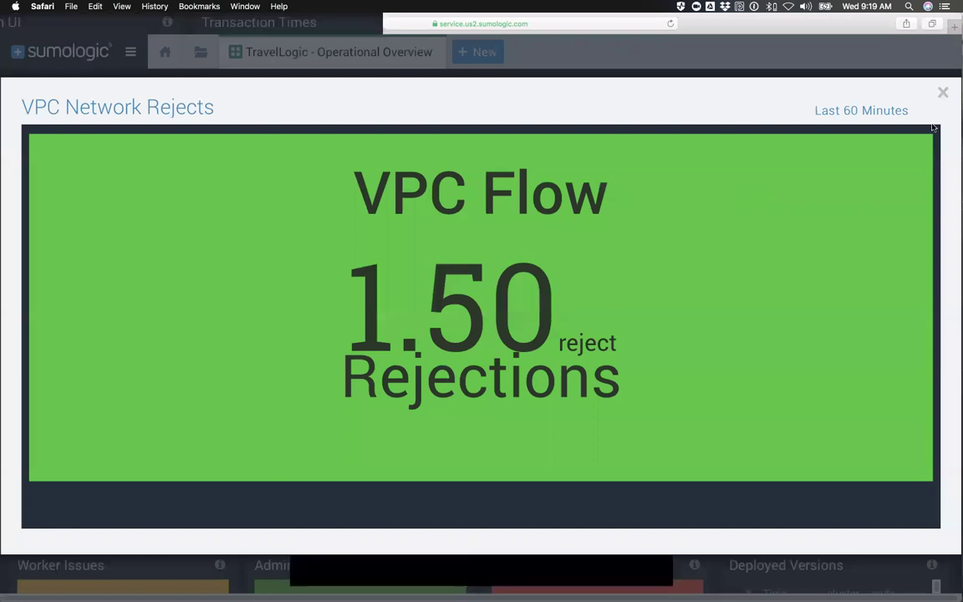
left_click(941, 92)
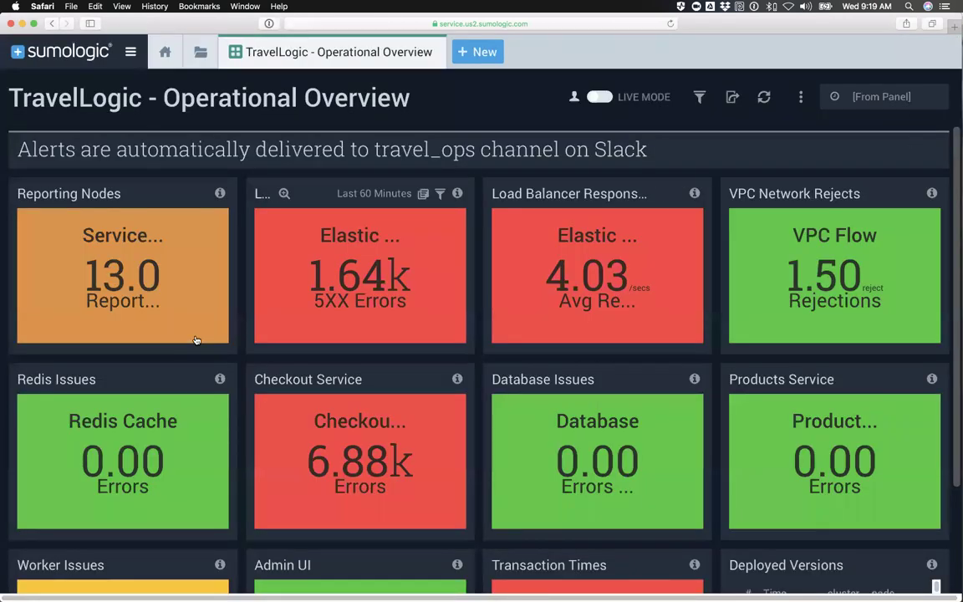
Review the remaining service tiles on the operational overview and examine the Checkout Service error tile enlarged.
scroll(125, 418, "down", 3)
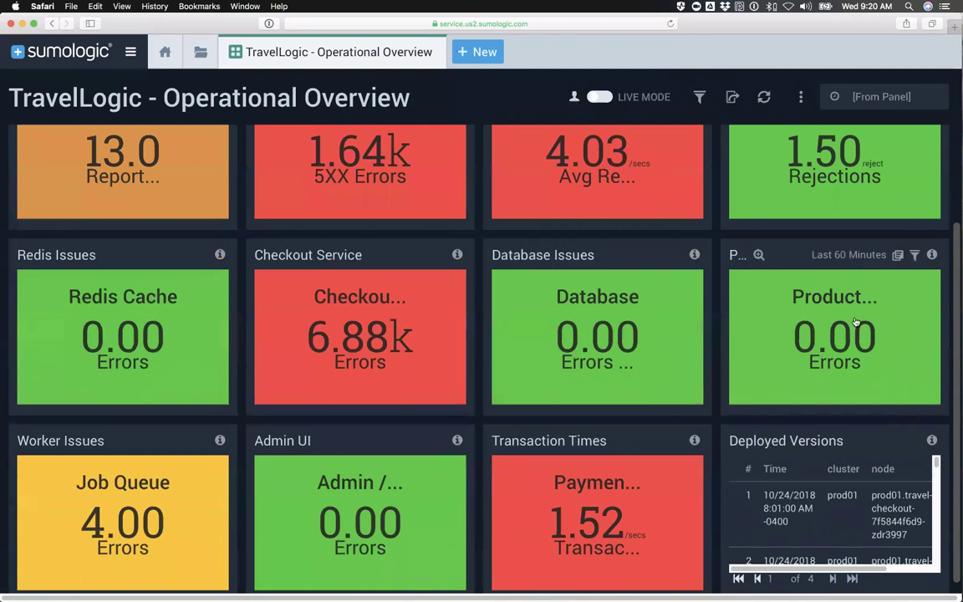
scroll(741, 369, "down", 1)
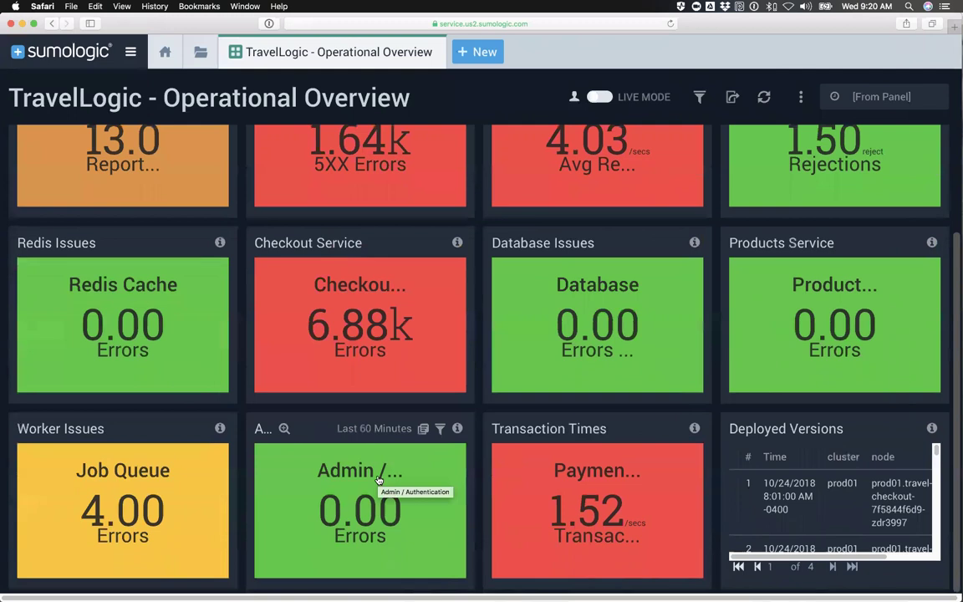
scroll(423, 398, "up", 5)
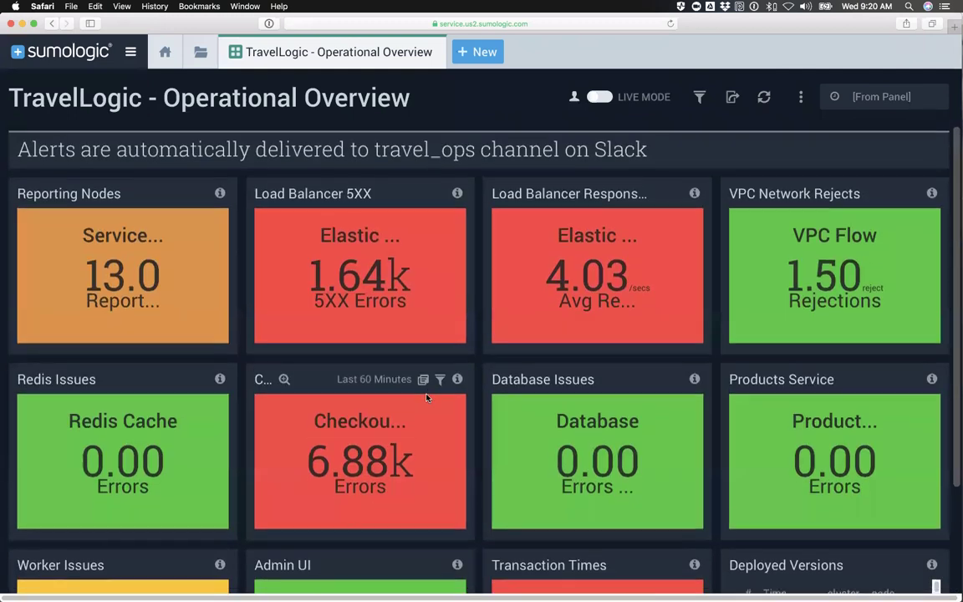
scroll(427, 399, "down", 3)
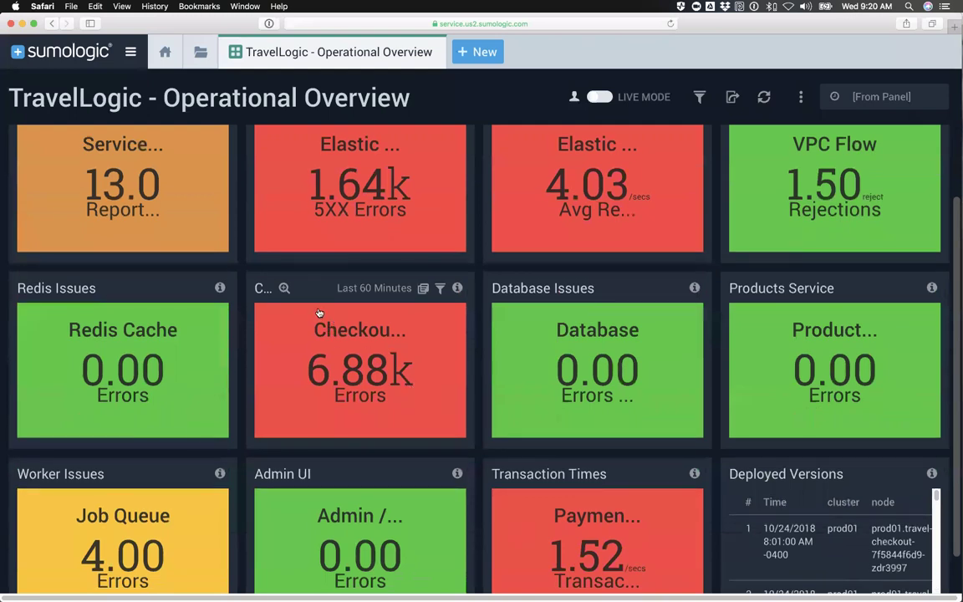
left_click(284, 288)
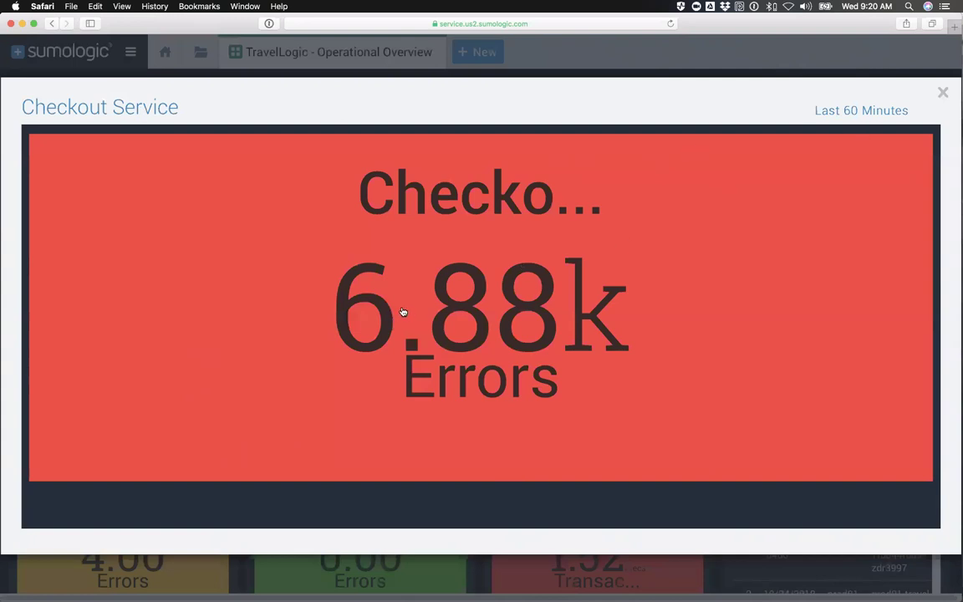
left_click(941, 94)
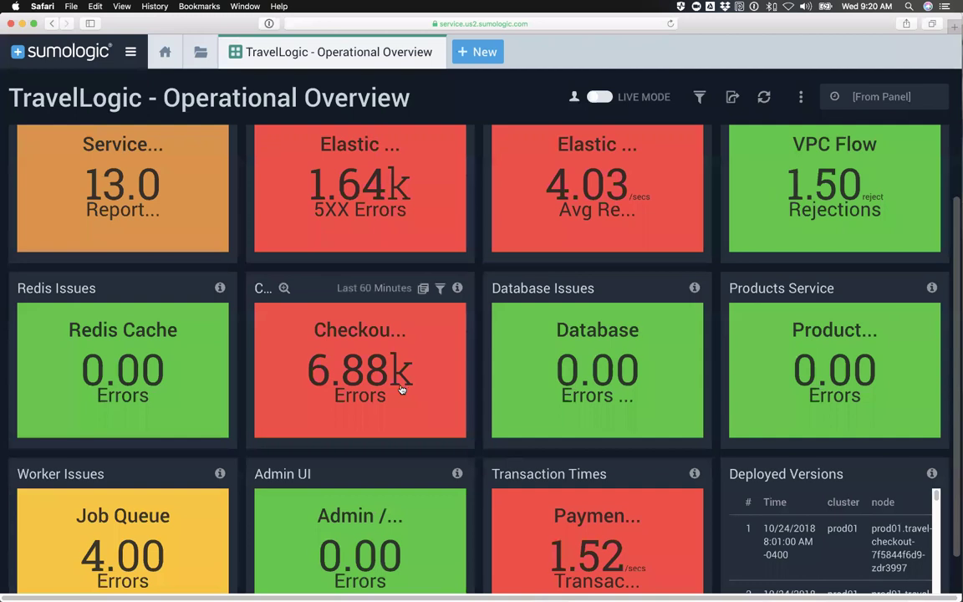
Drill down from the Checkout Service tile to TravelLogic - Services Detail and examine successes and failures in the enlarged Bookings chart.
left_click(352, 355)
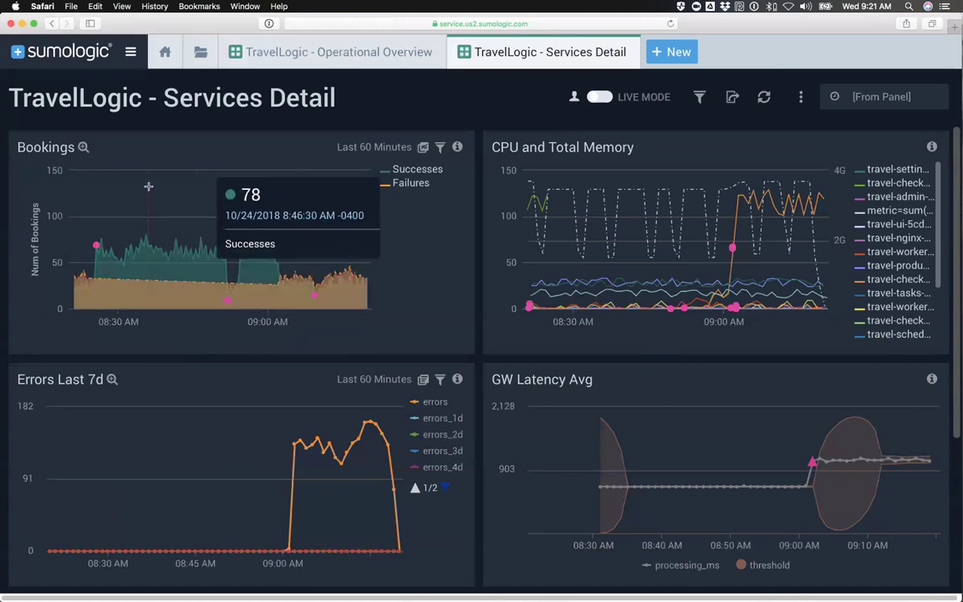
left_click(82, 147)
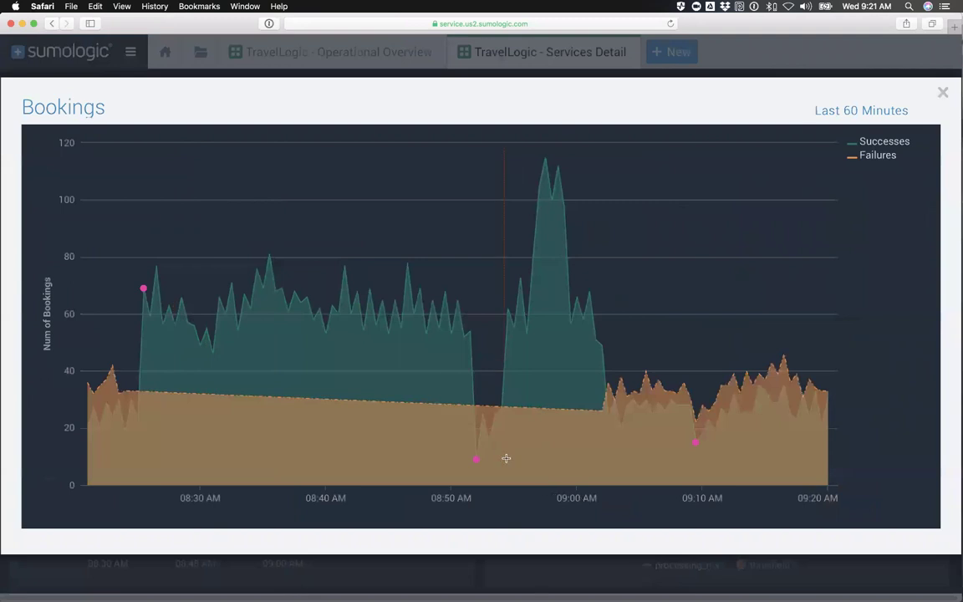
mouse_move(543, 164)
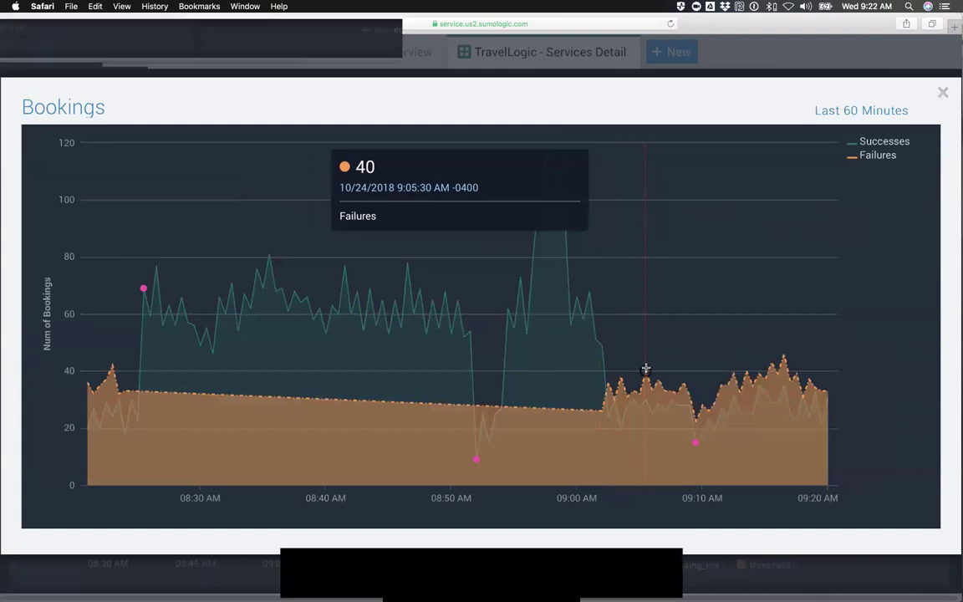
left_click(941, 92)
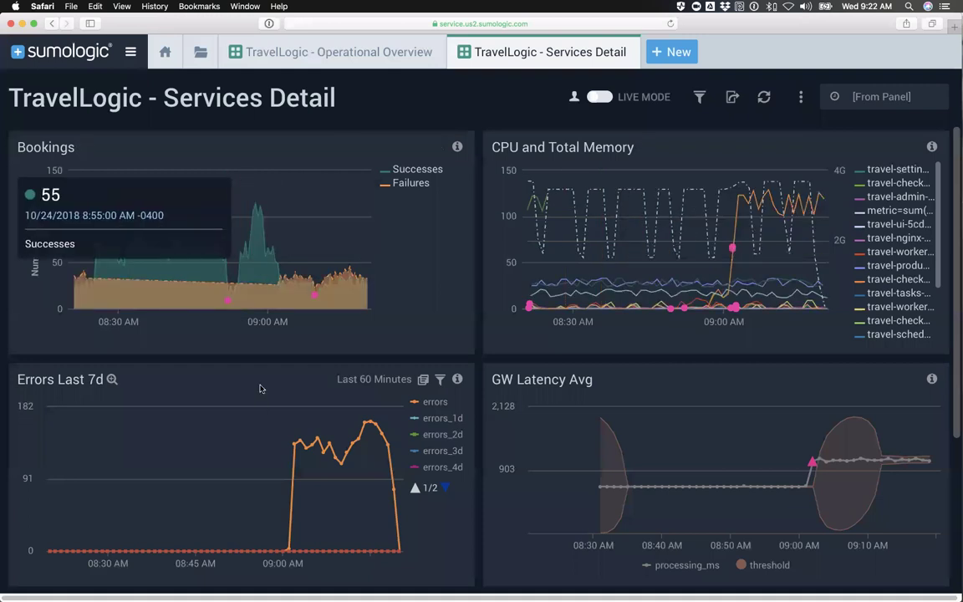
Examine the Errors Last 7d chart and the GW Latency Avg chart with its threshold band, each enlarged.
scroll(326, 254, "down", 5)
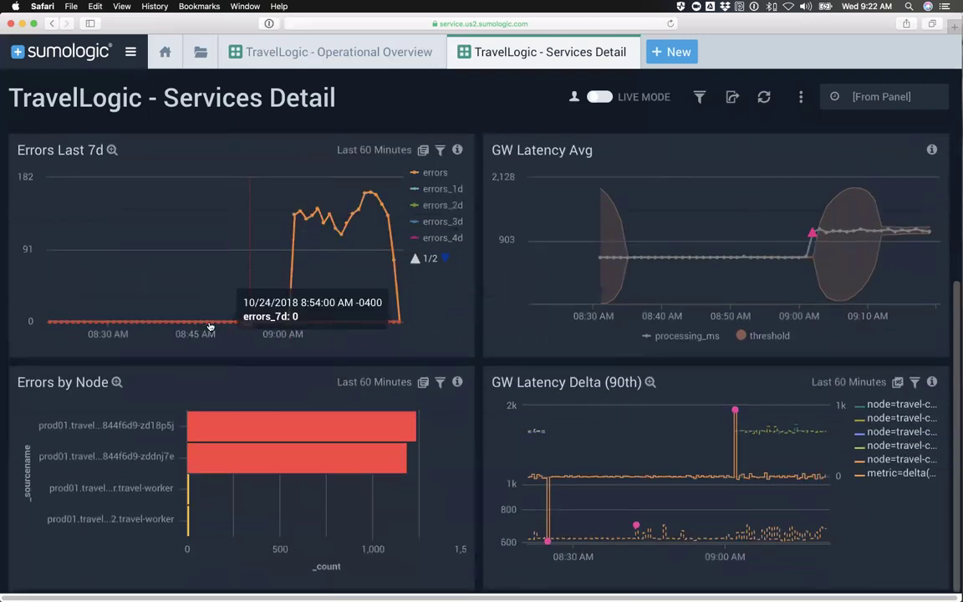
left_click(112, 150)
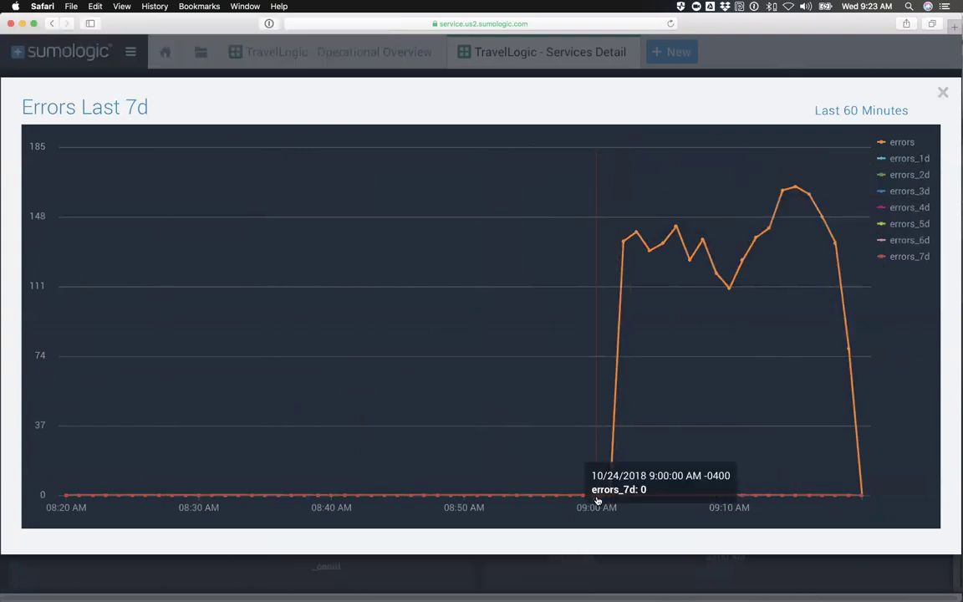
left_click(943, 92)
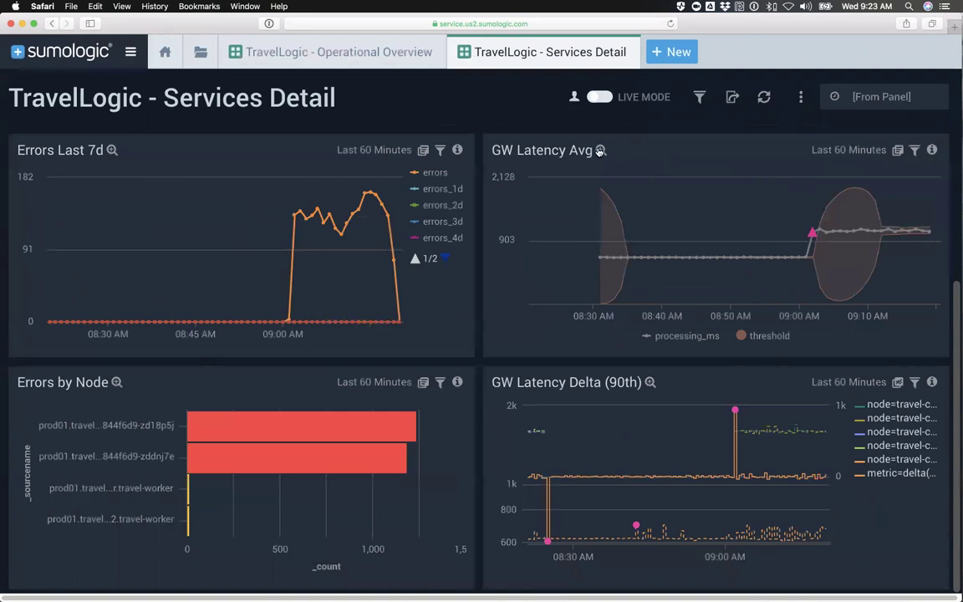
left_click(599, 151)
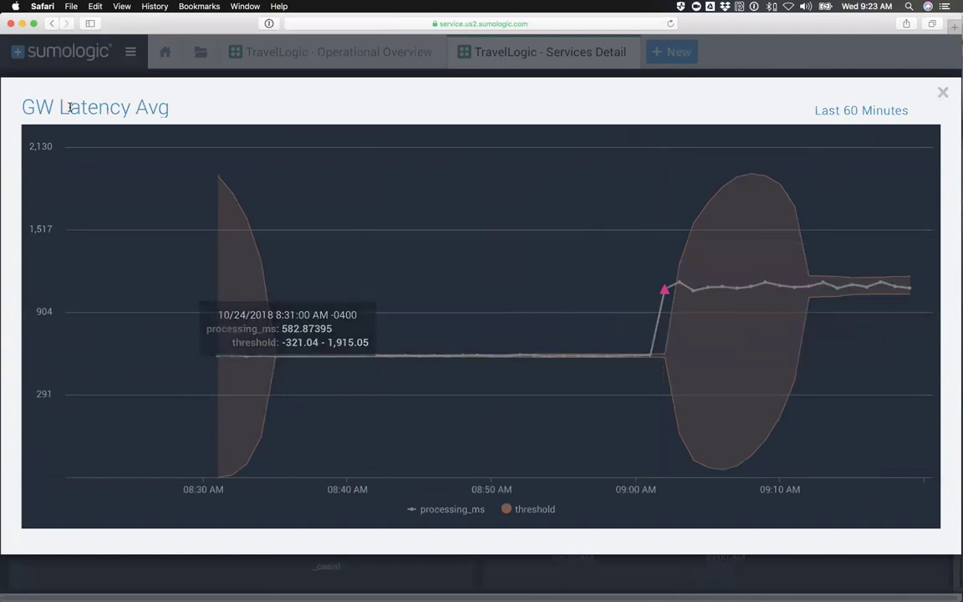
left_click(941, 93)
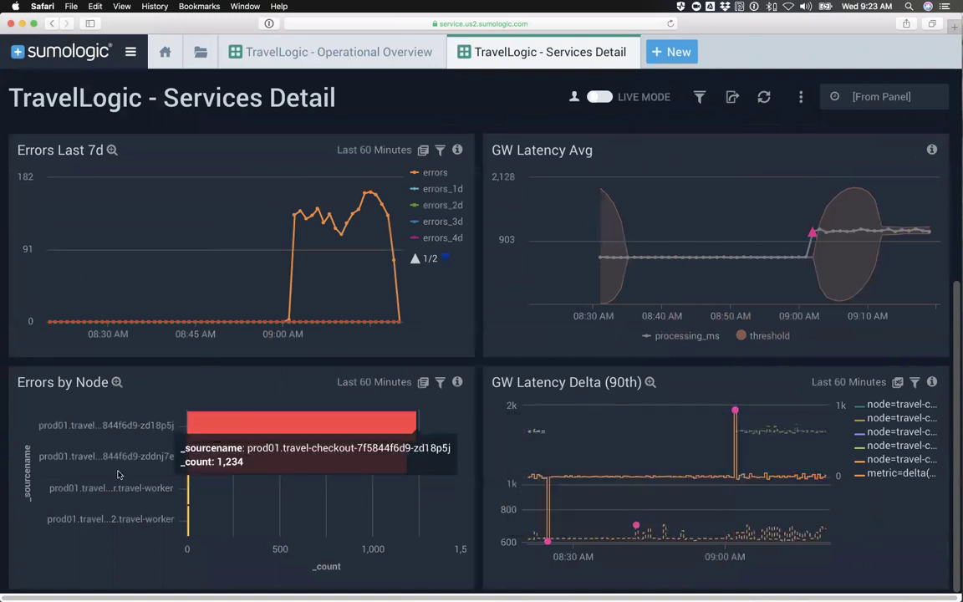
Examine the error counts per source in the Errors by Node chart, both enlarged and on the dashboard.
left_click(117, 382)
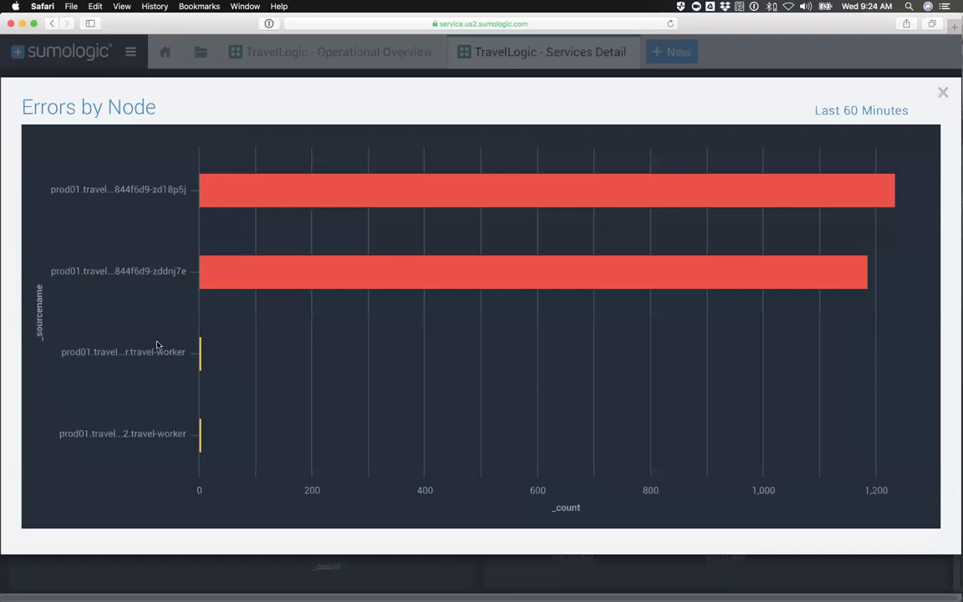
mouse_move(201, 354)
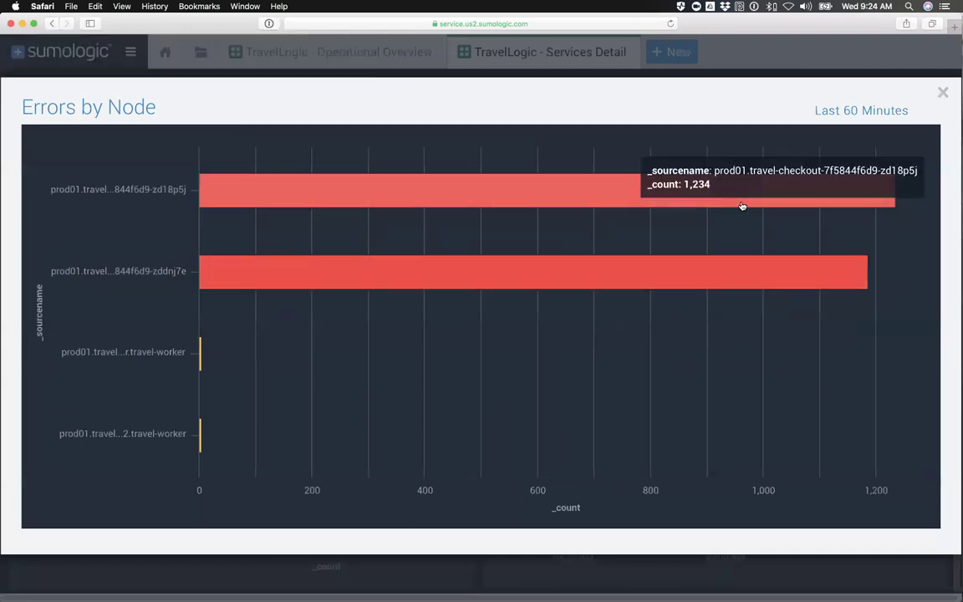
left_click(941, 92)
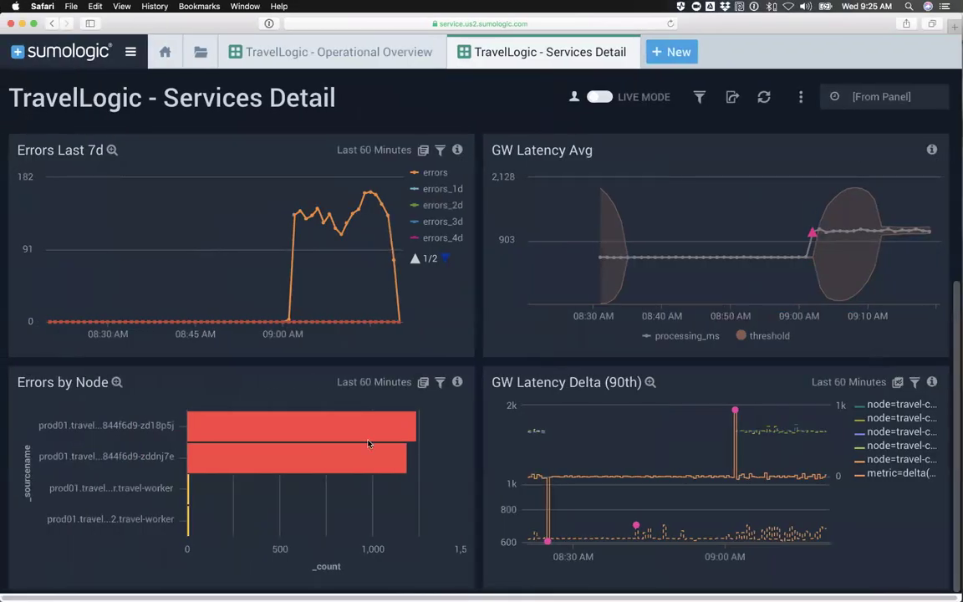
mouse_move(329, 428)
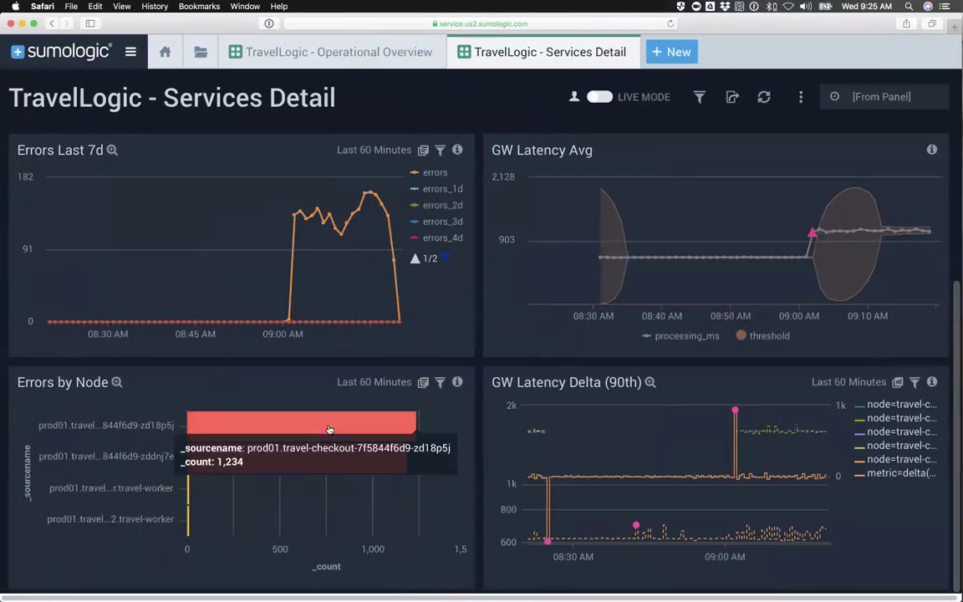
Enlarge the CPU and Total Memory chart and inspect the outlier marker just after 09:00 AM.
scroll(328, 429, "up", 5)
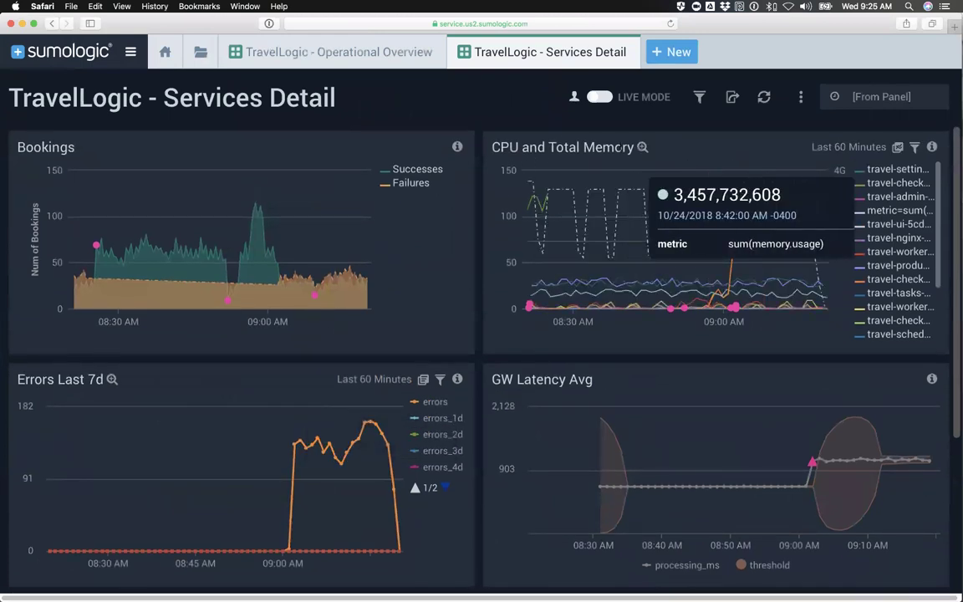
left_click(642, 147)
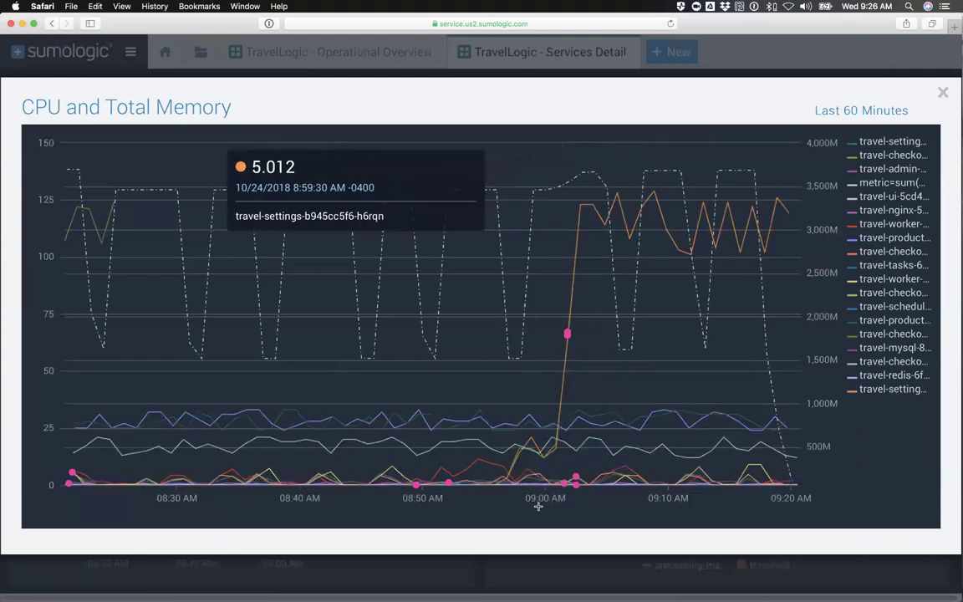
mouse_move(566, 332)
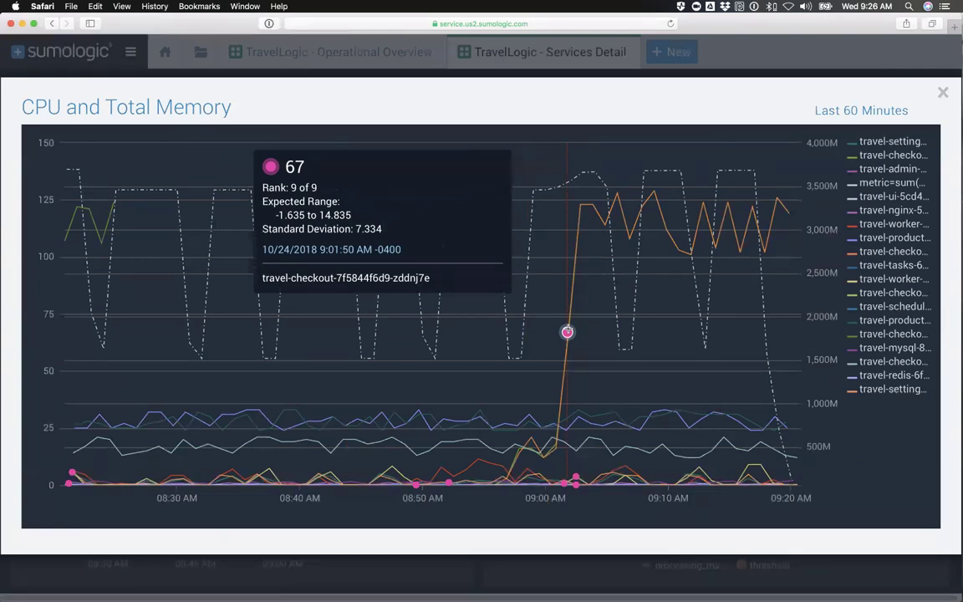
left_click(941, 93)
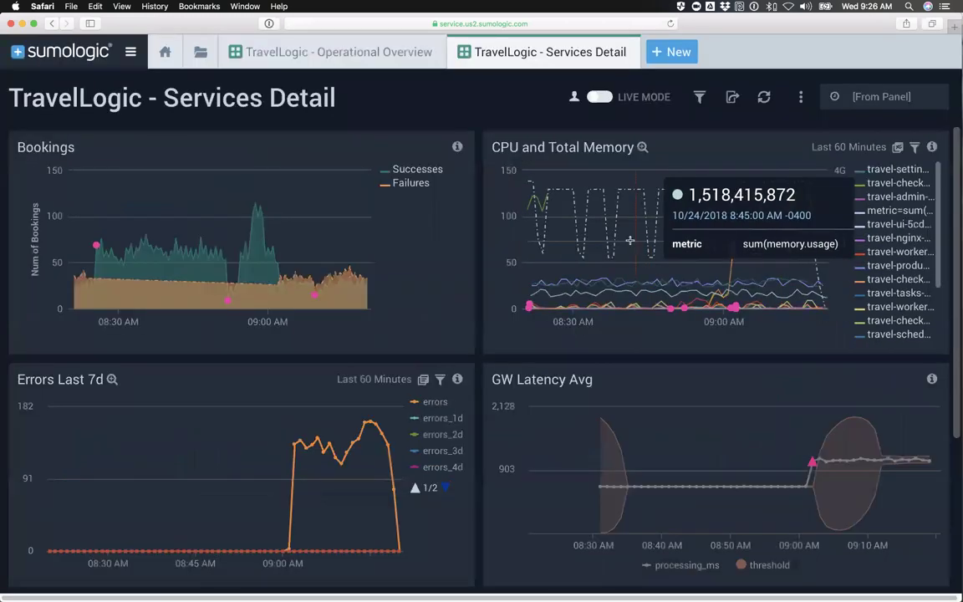
Open the CPU and Total Memory panel as a metrics query and hide the memory.usage query from the chart.
left_click(897, 147)
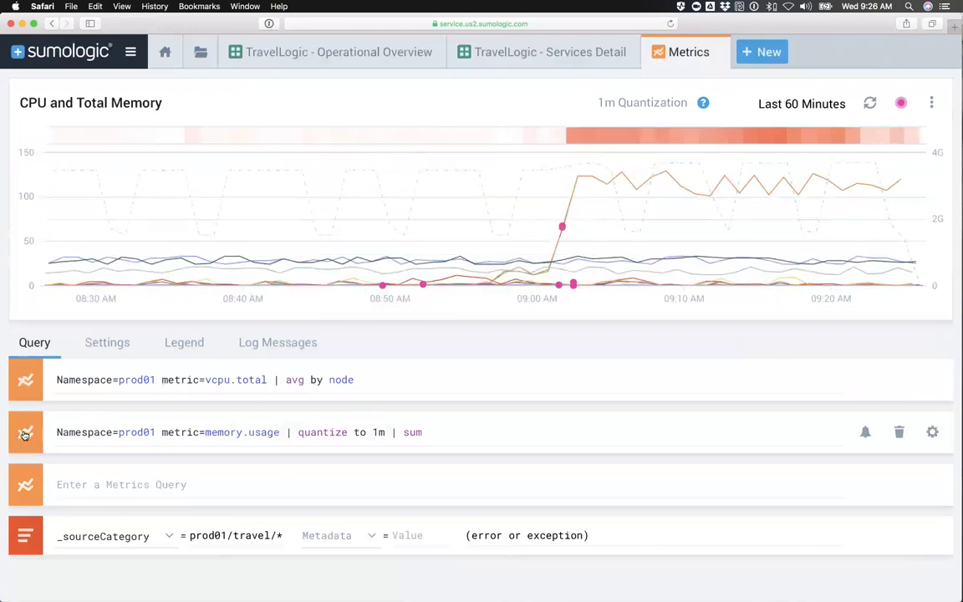
left_click(24, 434)
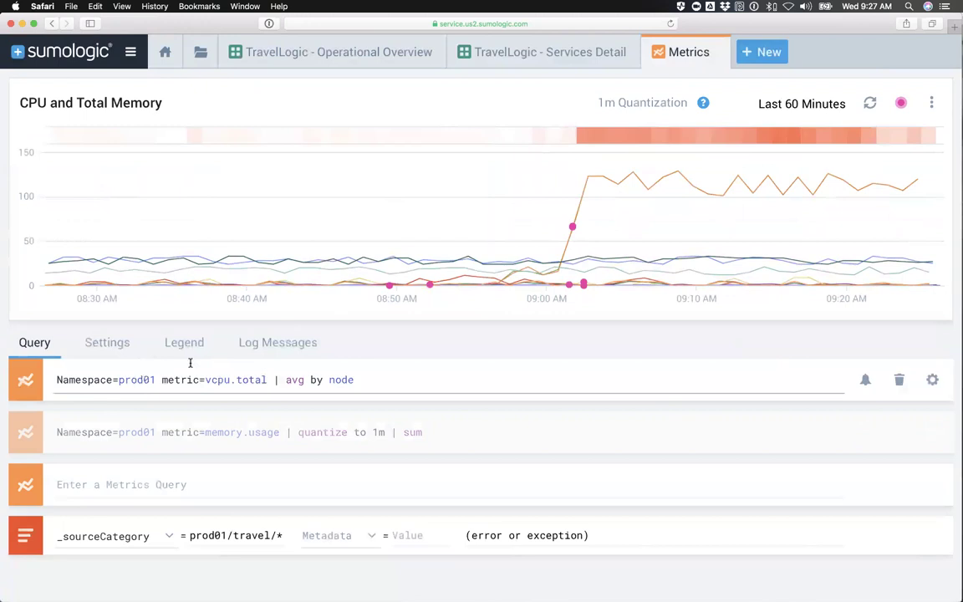
mouse_move(588, 176)
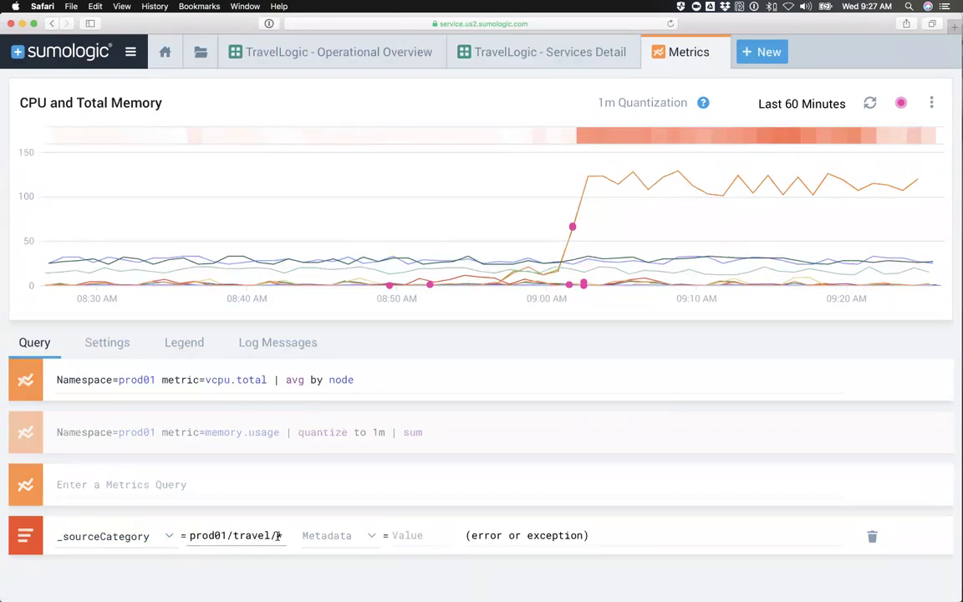
Set the log overlay's source category to prod01/travel/checkout and clear its (error or exception) keyword filter.
type("*")
key("BackSpace")
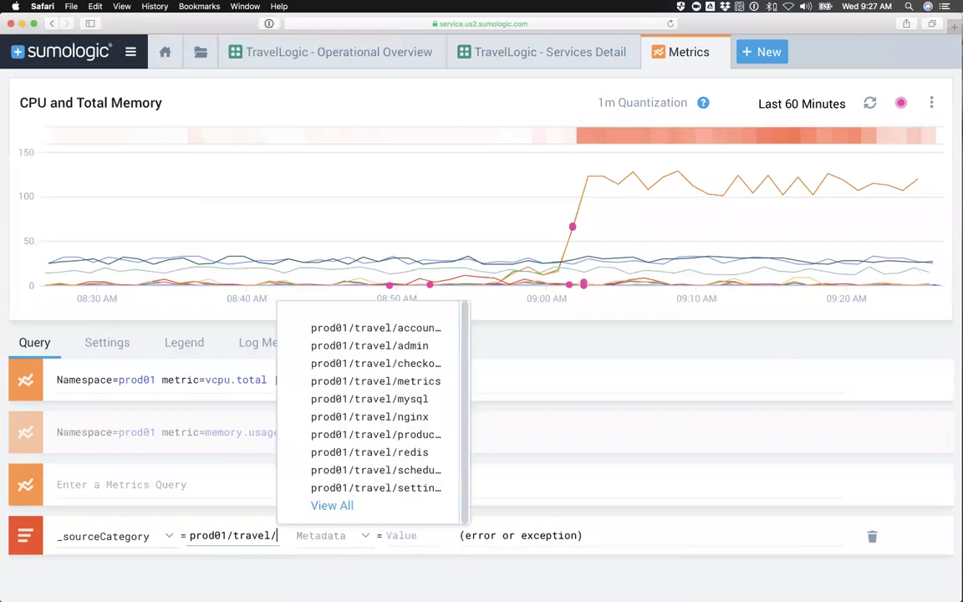
type("ch")
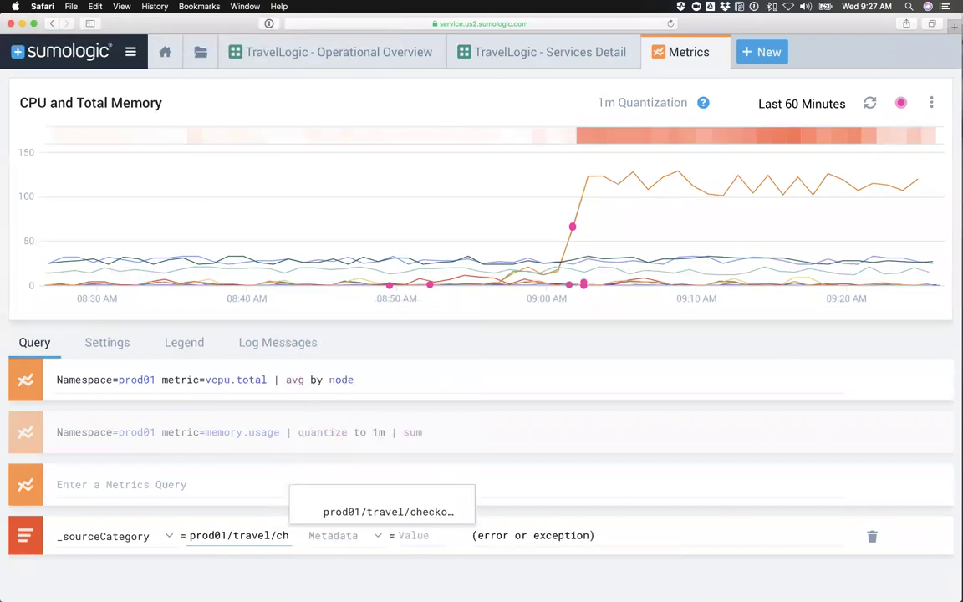
left_click(362, 513)
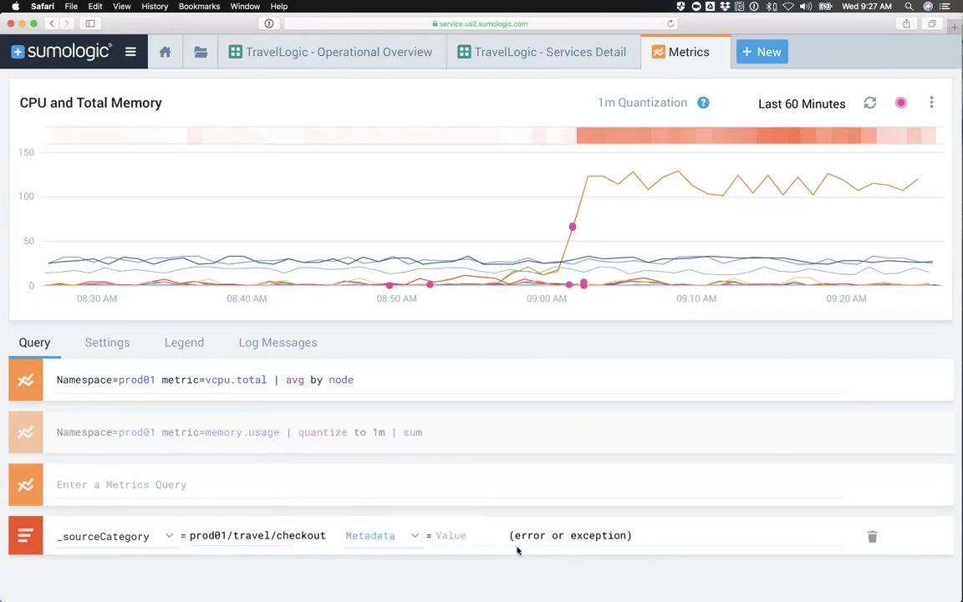
left_click(637, 532)
left_click_drag(636, 534, 502, 542)
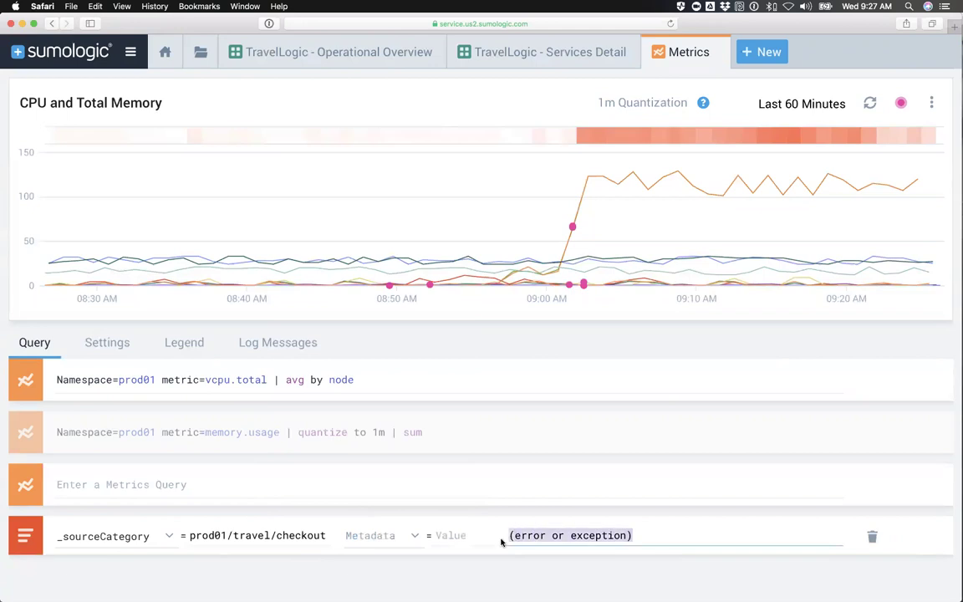
key("BackSpace")
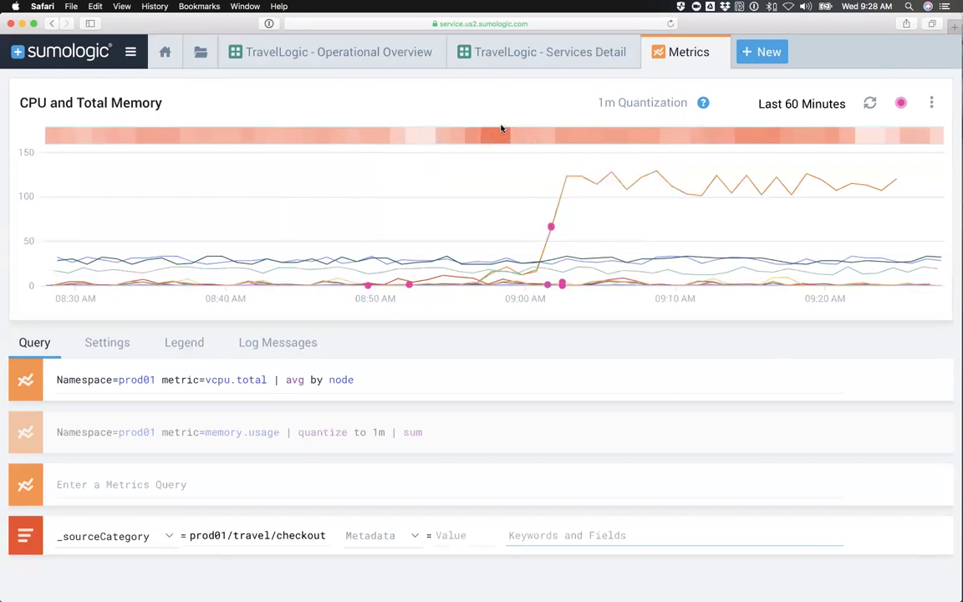
Filter the checkout log overlay by the keyword error and rerun it.
mouse_move(450, 274)
type("error")
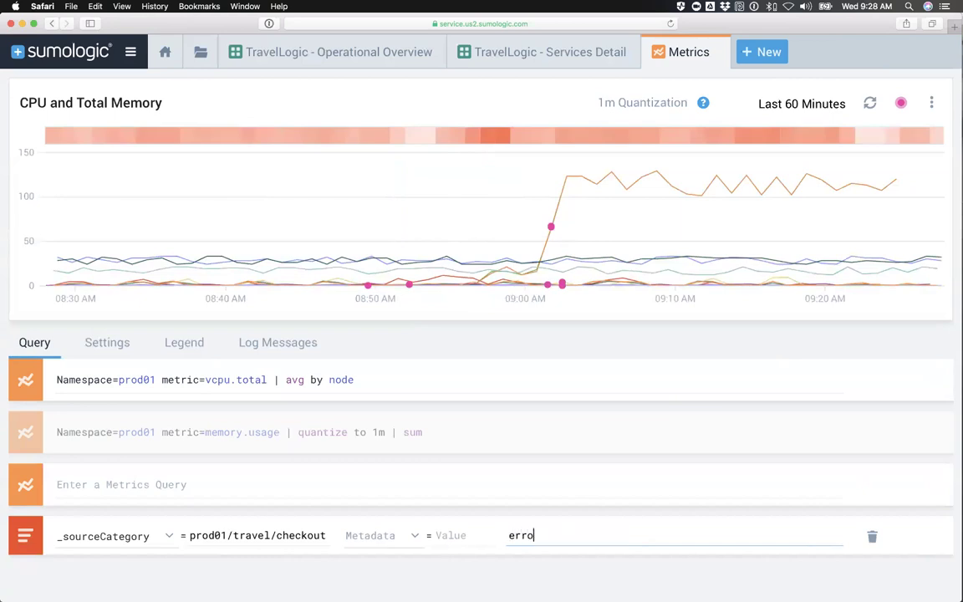
double_click(528, 535)
left_click(546, 536)
key("Return")
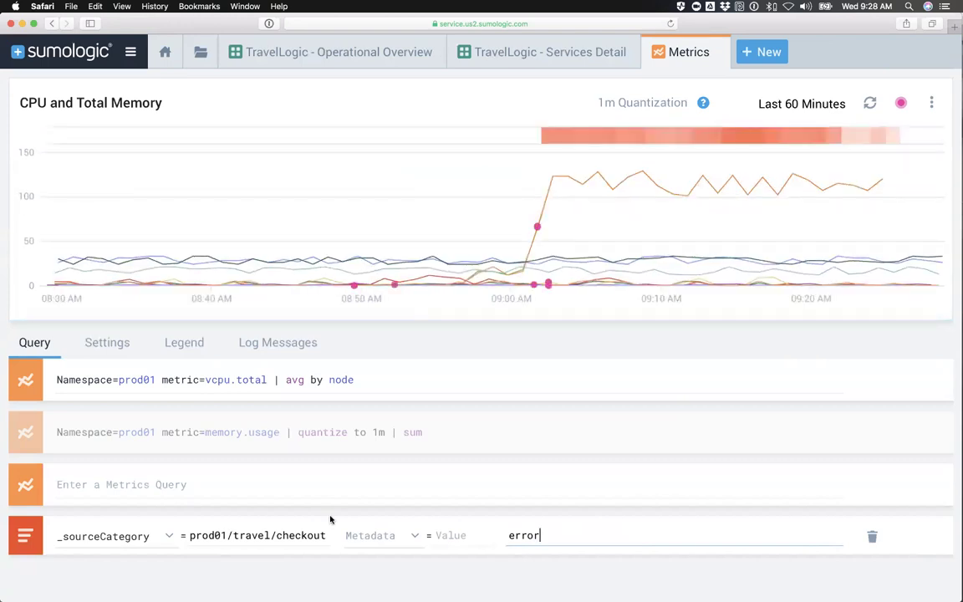
Compare the checkout CPU spike just after 09:00 AM with the error and latency charts on the TravelLogic - Services Detail dashboard.
mouse_move(526, 143)
mouse_move(536, 226)
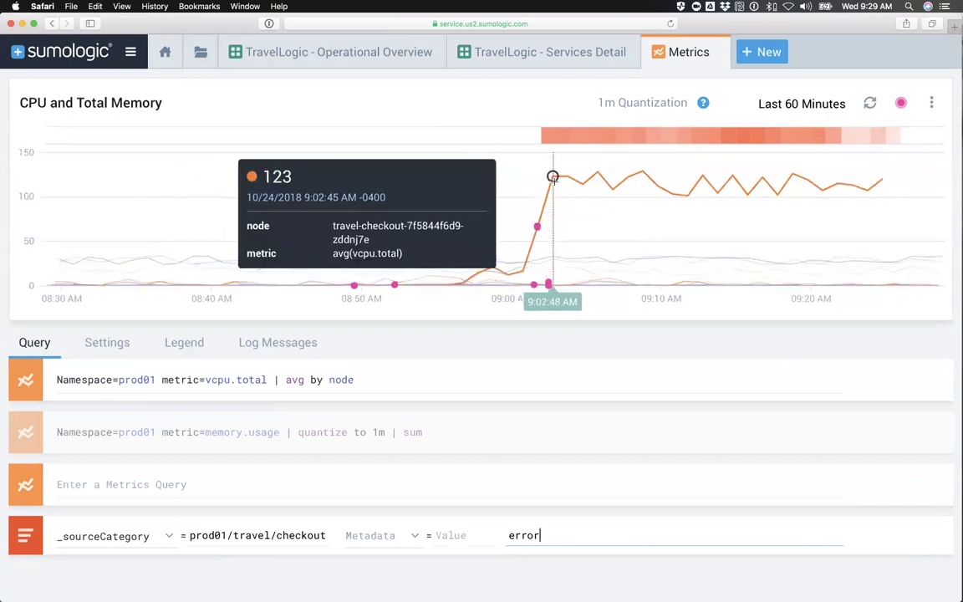
left_click(308, 55)
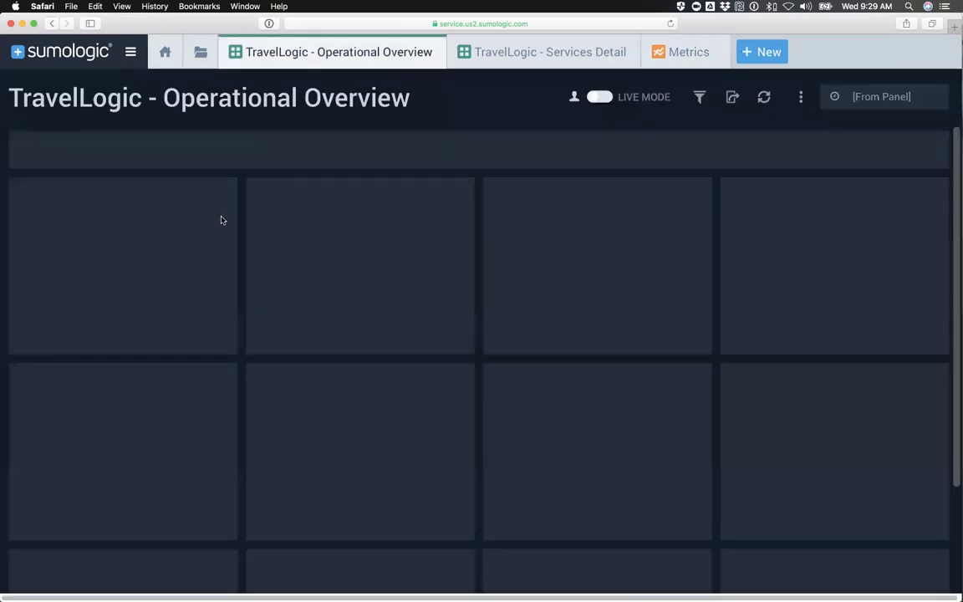
left_click(516, 53)
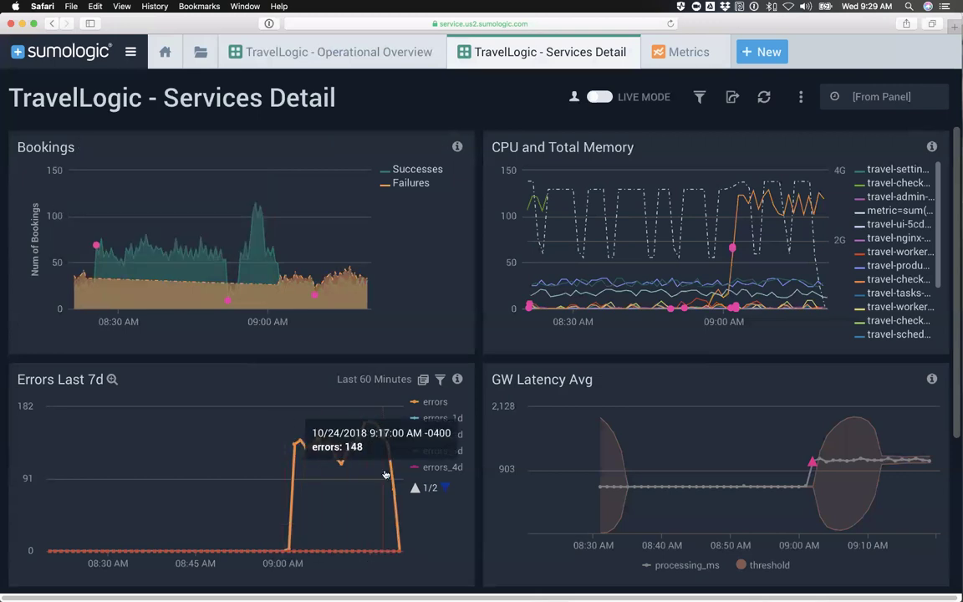
scroll(368, 443, "down", 5)
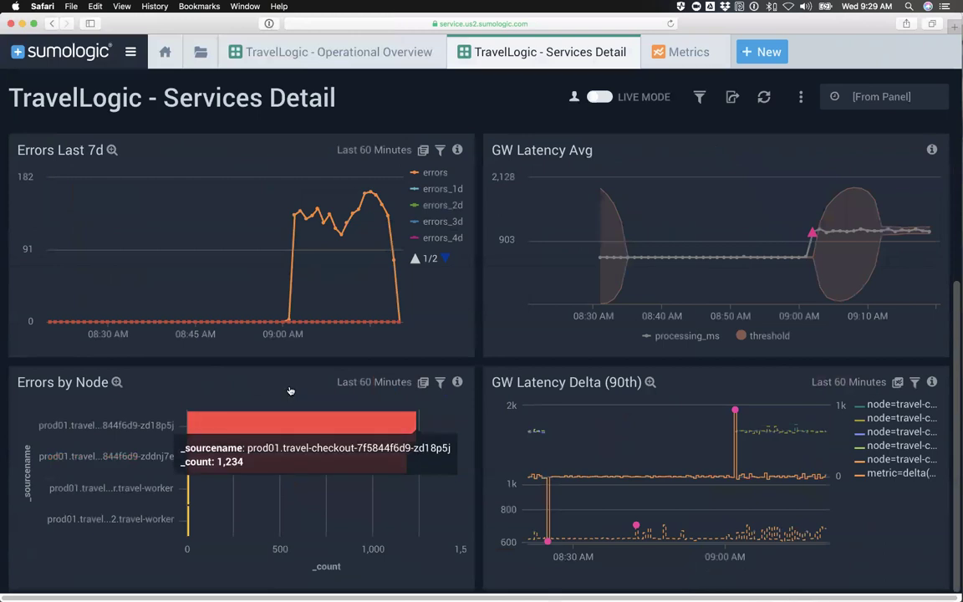
scroll(308, 383, "up", 5)
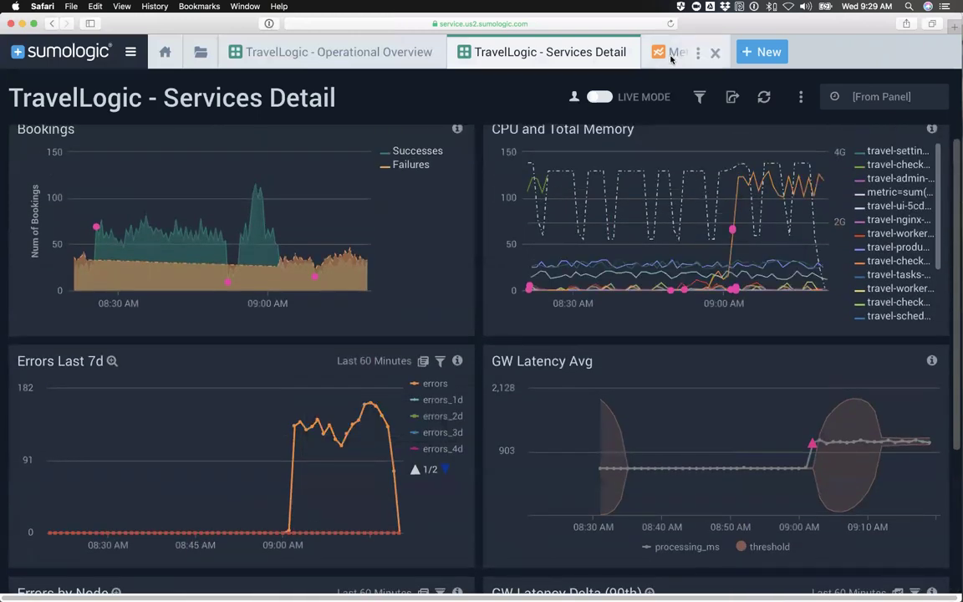
Open the log messages for the first error interval in the metrics chart and highlight SSL3_GET_SERVER_CERTIFICATE in message 5.
left_click(672, 54)
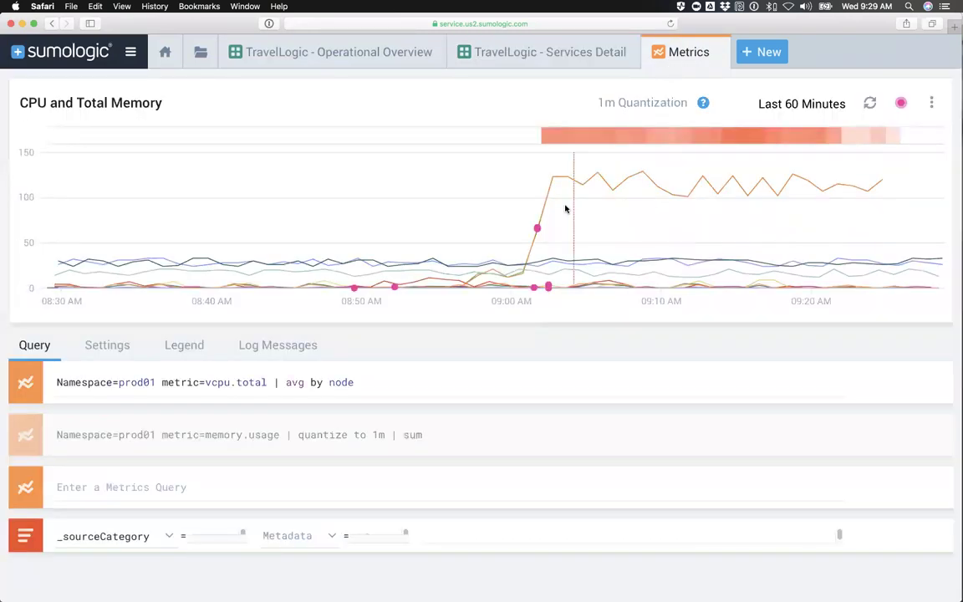
mouse_move(563, 143)
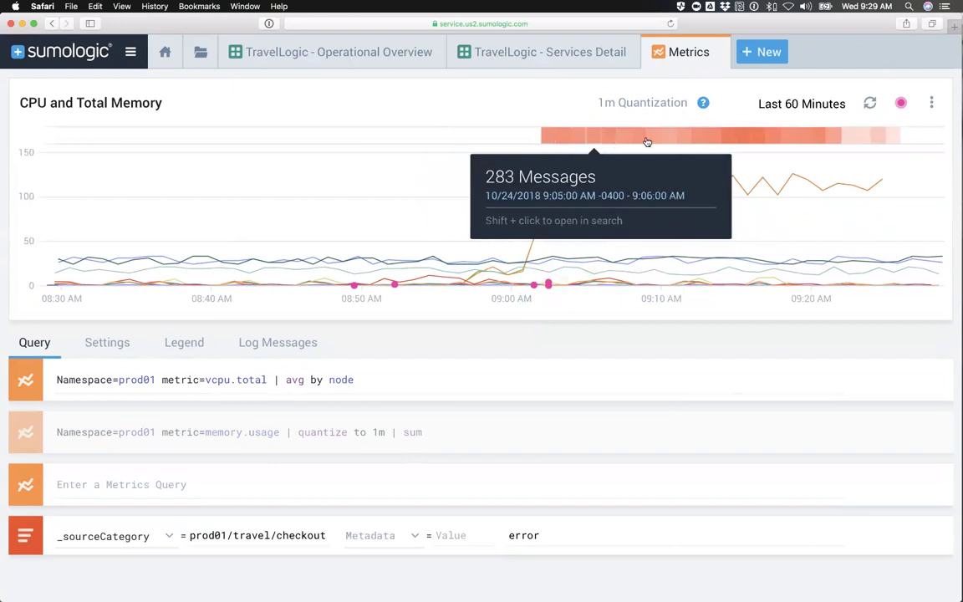
left_click(549, 138)
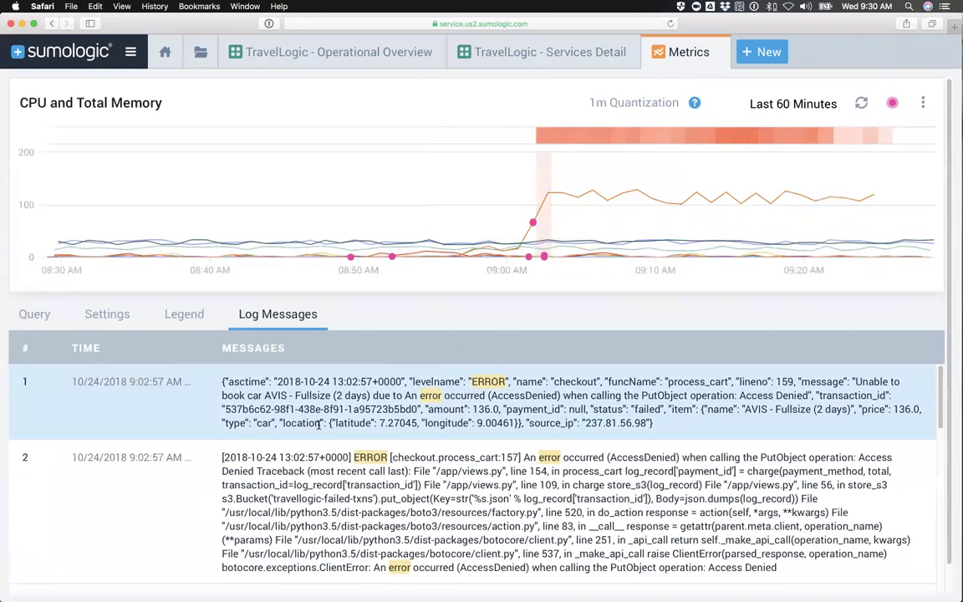
scroll(480, 422, "down", 5)
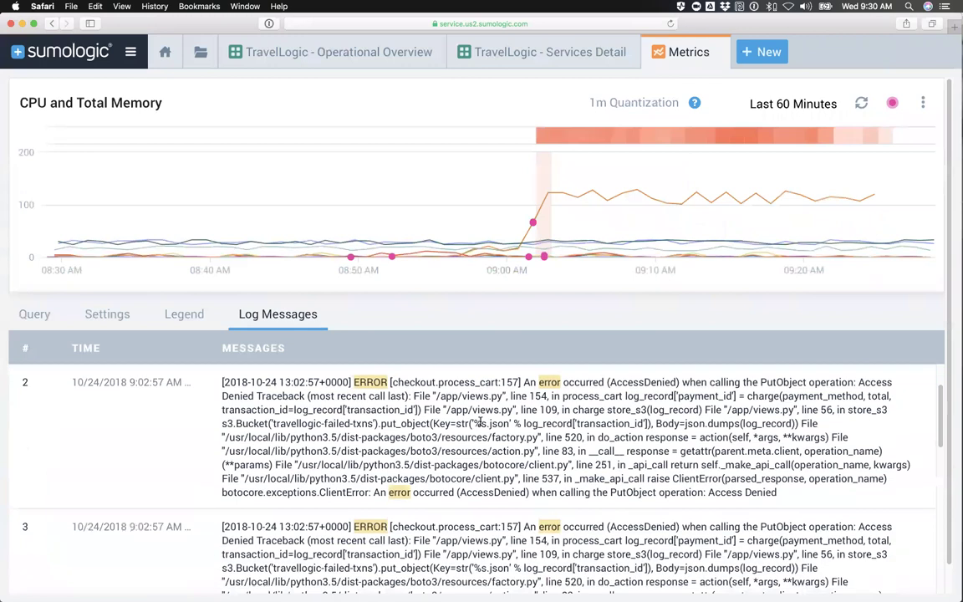
scroll(480, 418, "down", 3)
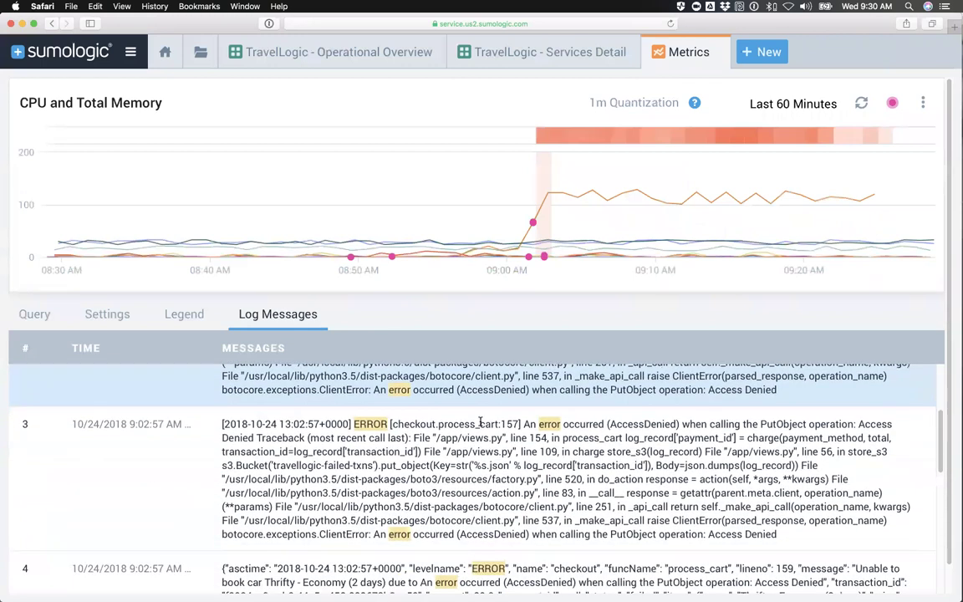
scroll(535, 400, "down", 5)
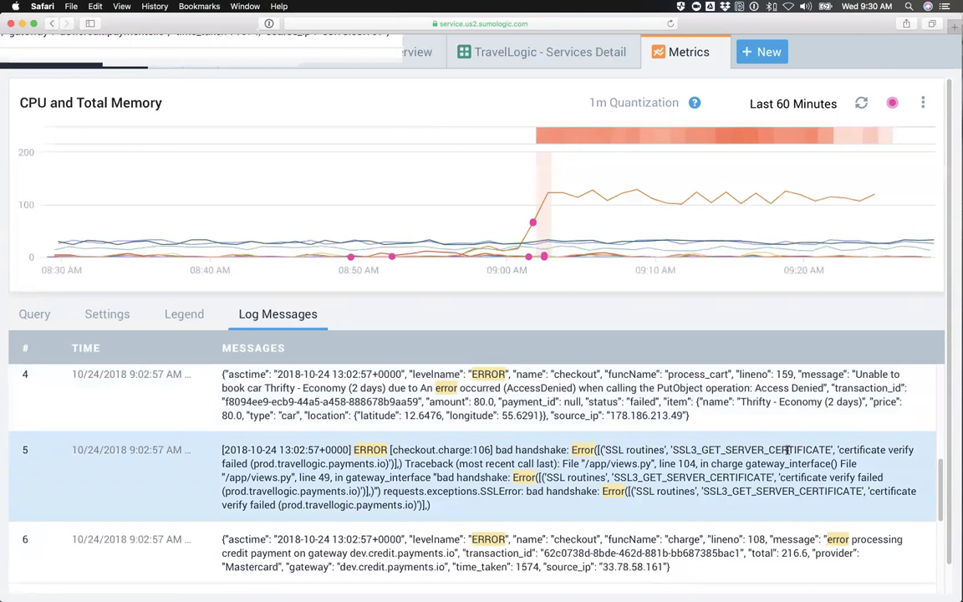
left_click_drag(671, 449, 830, 449)
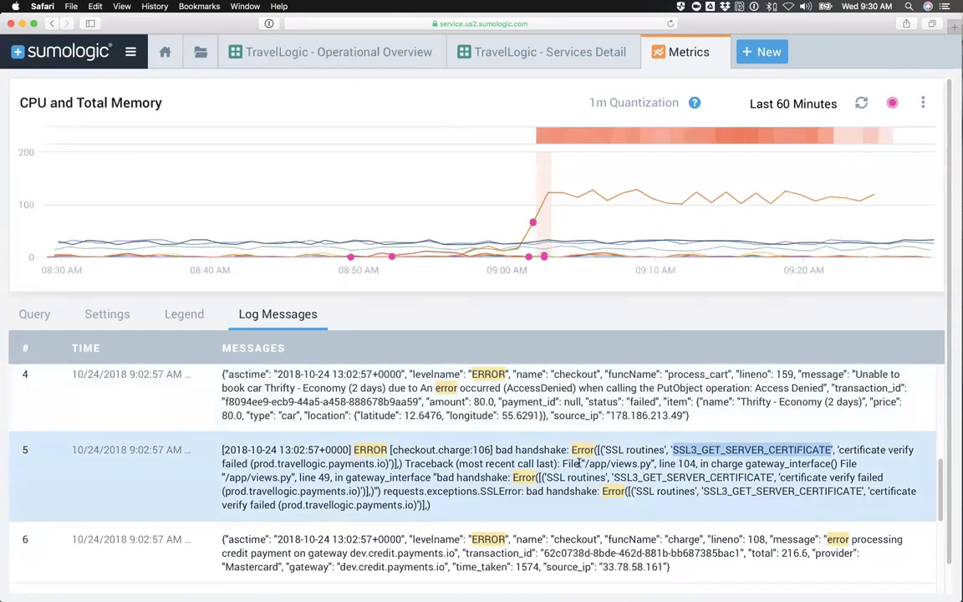
Read through the remaining checkout log messages to see which error types recur.
scroll(579, 464, "down", 10)
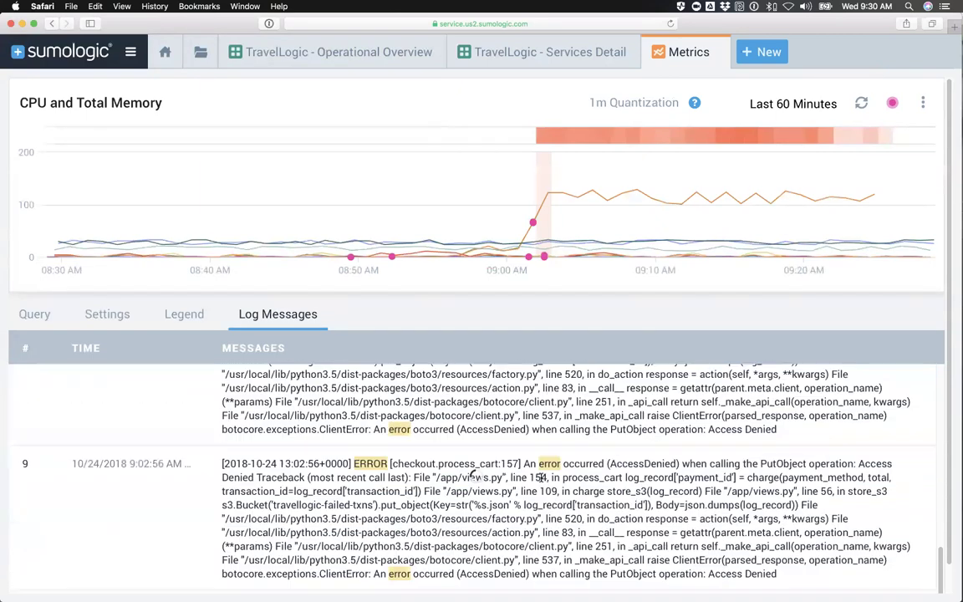
scroll(541, 477, "down", 10)
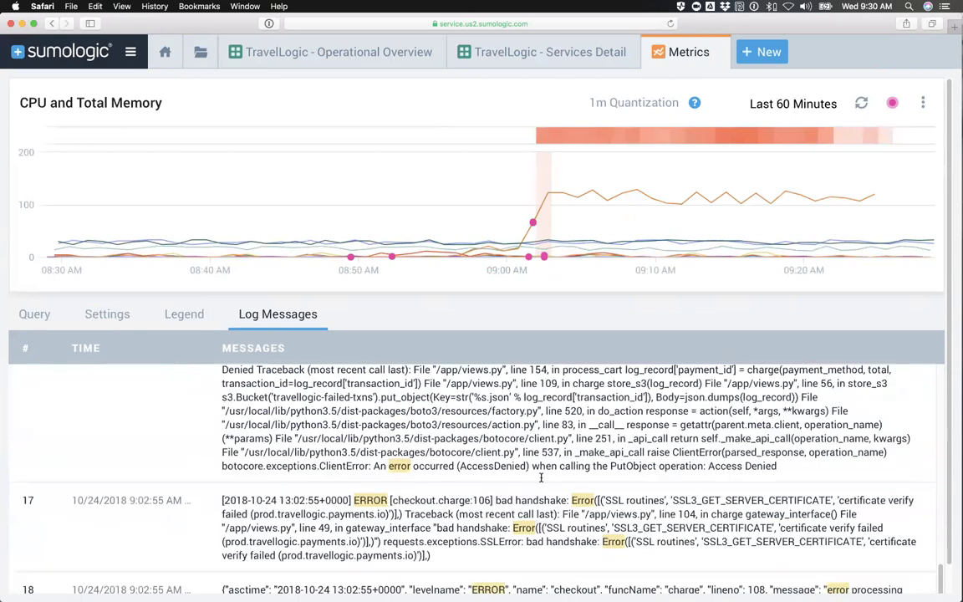
scroll(541, 477, "down", 3)
scroll(544, 466, "up", 3)
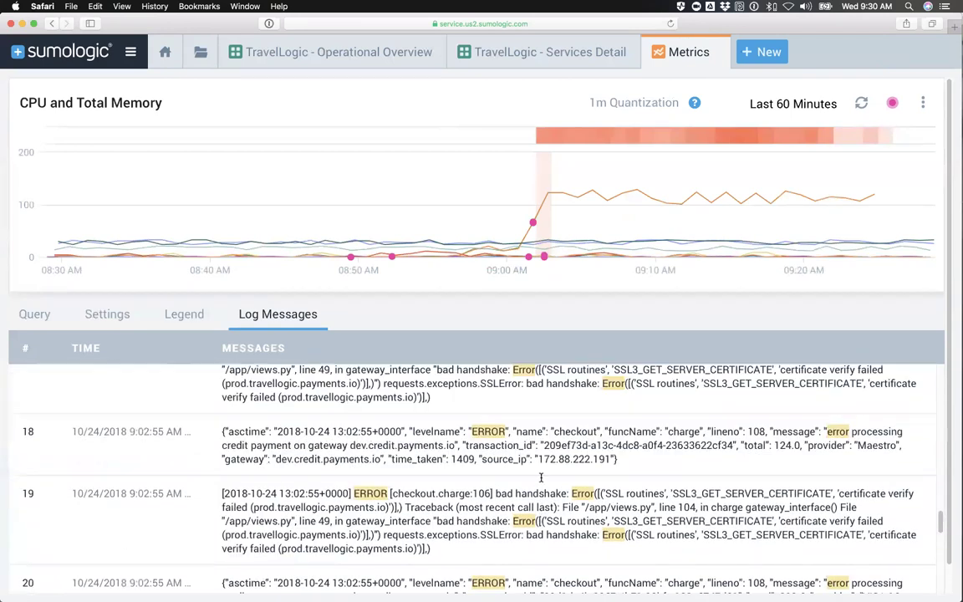
scroll(597, 478, "up", 1)
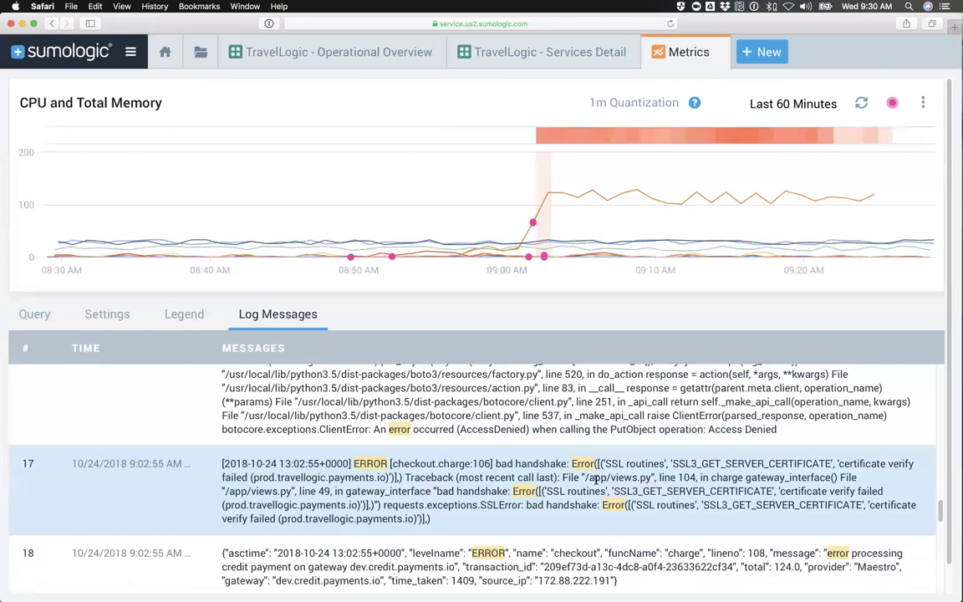
scroll(595, 478, "down", 5)
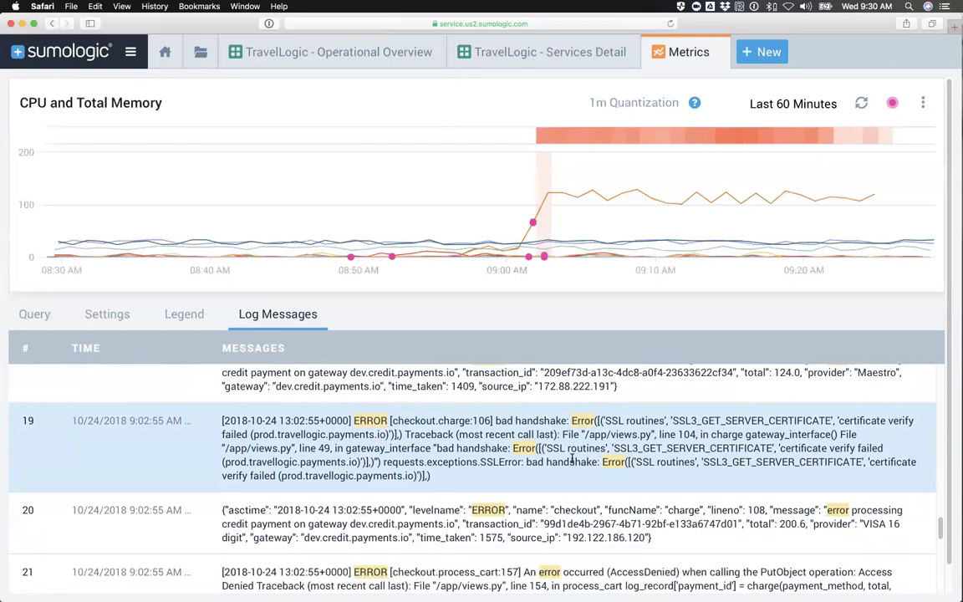
scroll(572, 459, "down", 10)
scroll(571, 459, "down", 15)
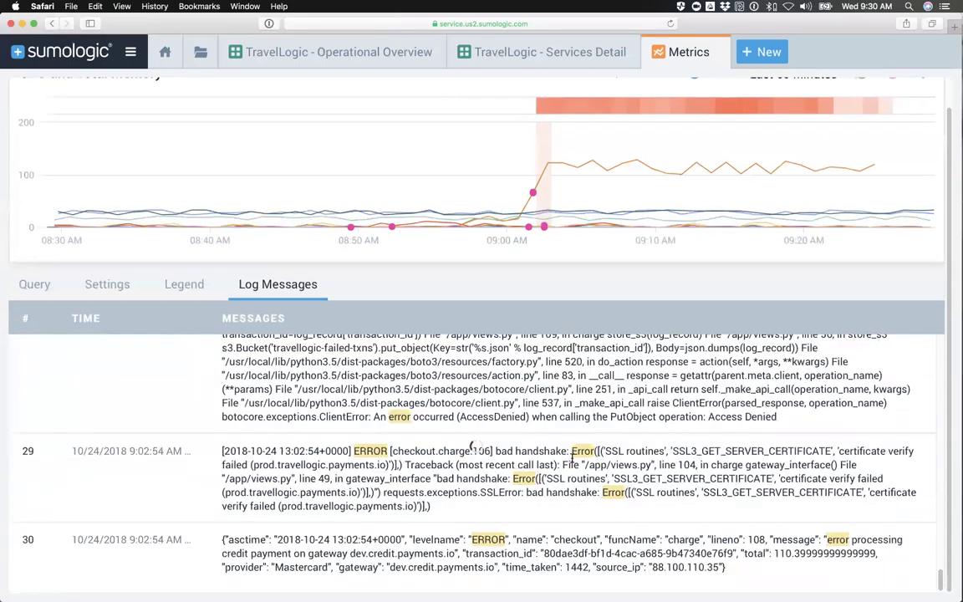
scroll(571, 458, "down", 2)
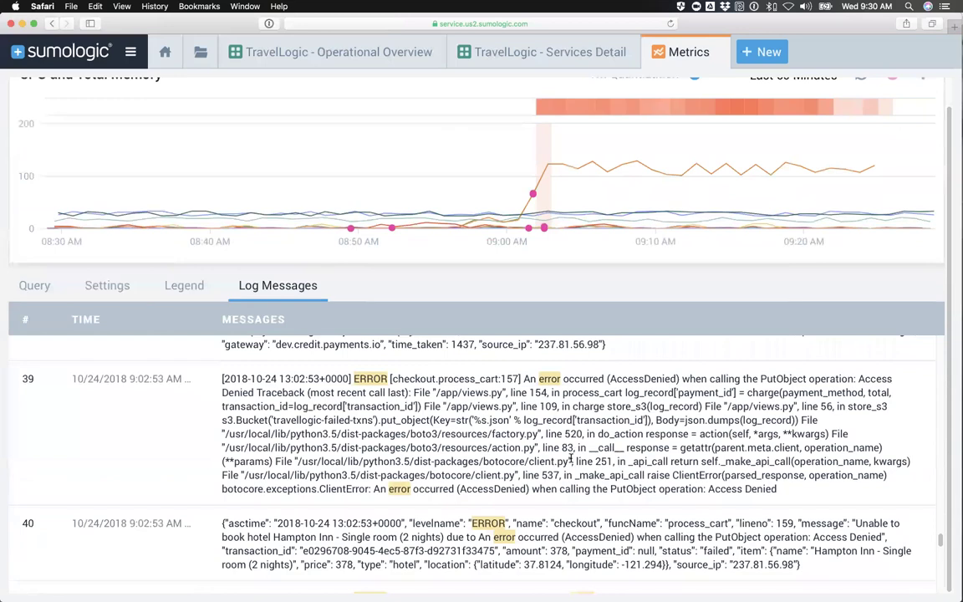
scroll(574, 443, "up", 5)
scroll(573, 443, "up", 10)
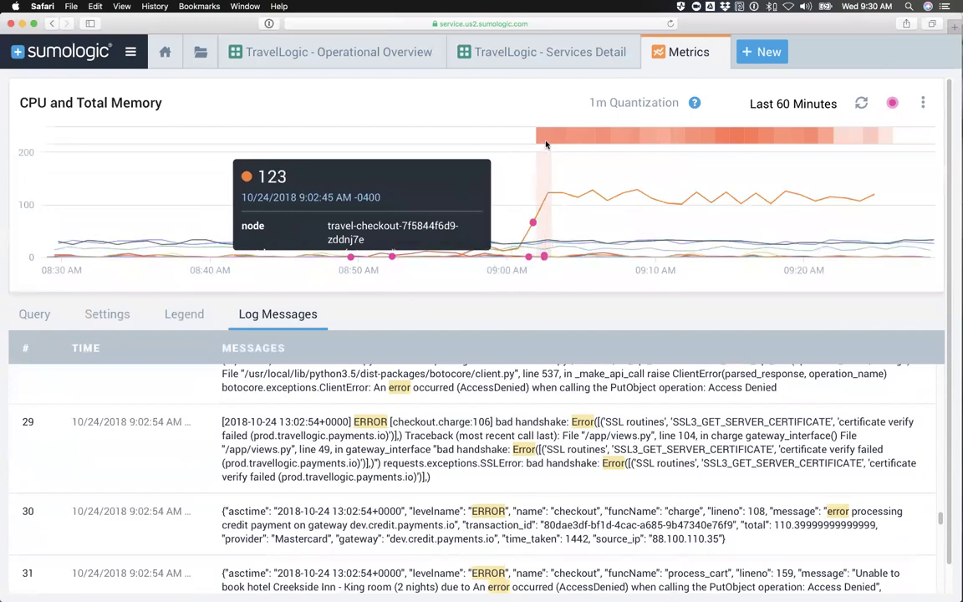
Open the 9:02 to 9:03 AM checkout error messages in a separate log search and look through the first entries.
mouse_move(543, 140)
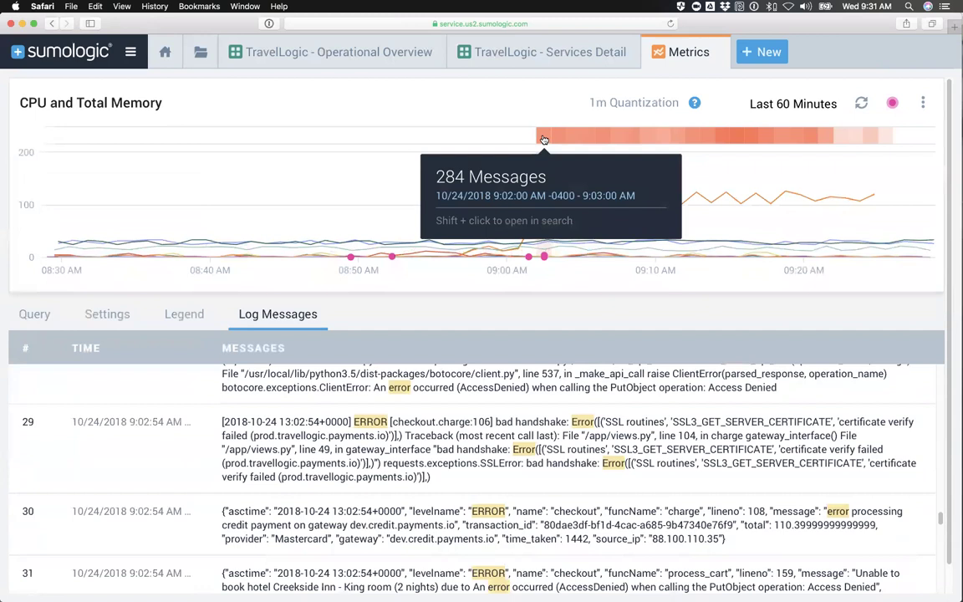
left_click(543, 139, "shift")
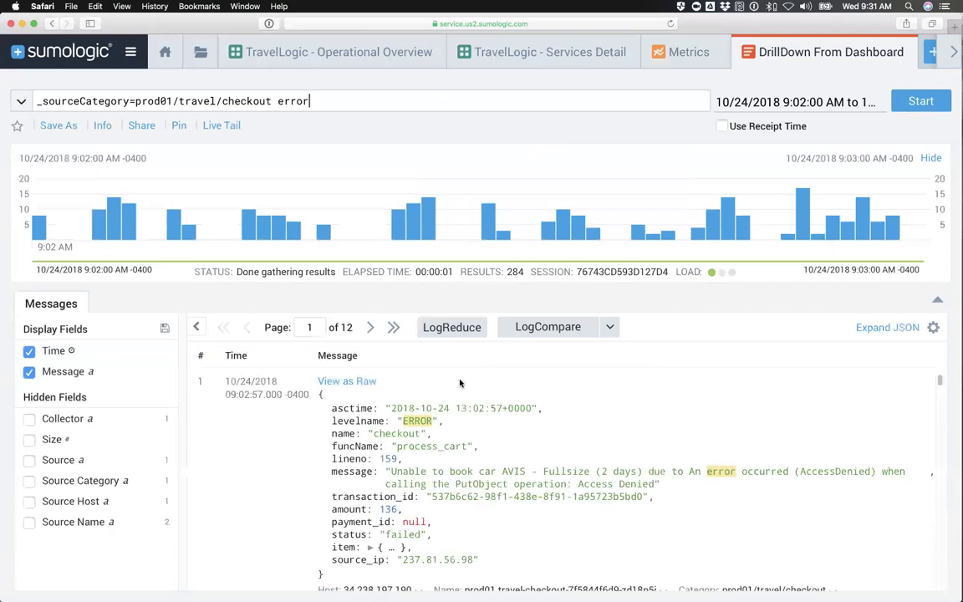
scroll(428, 449, "down", 3)
scroll(428, 449, "down", 10)
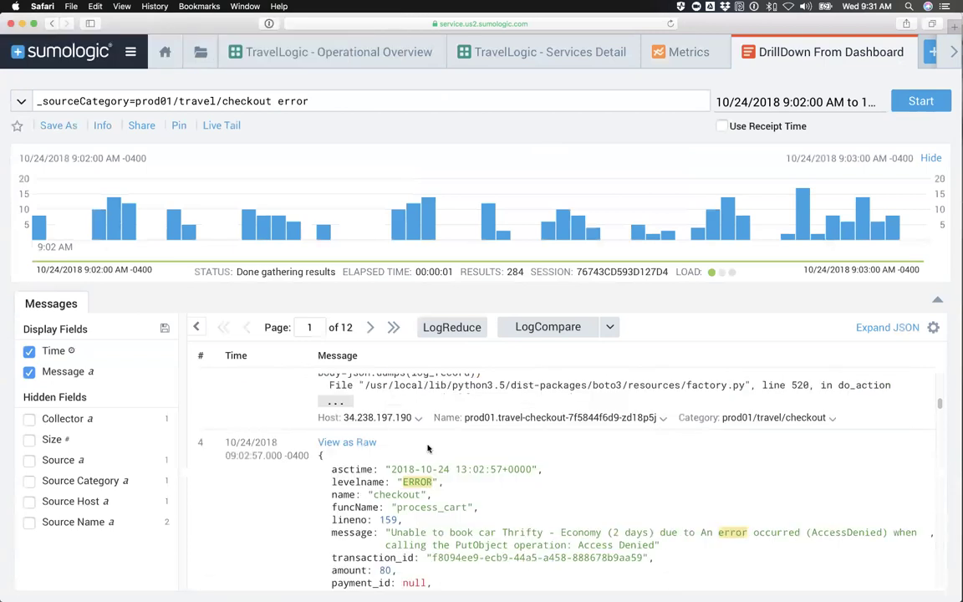
scroll(501, 418, "up", 2)
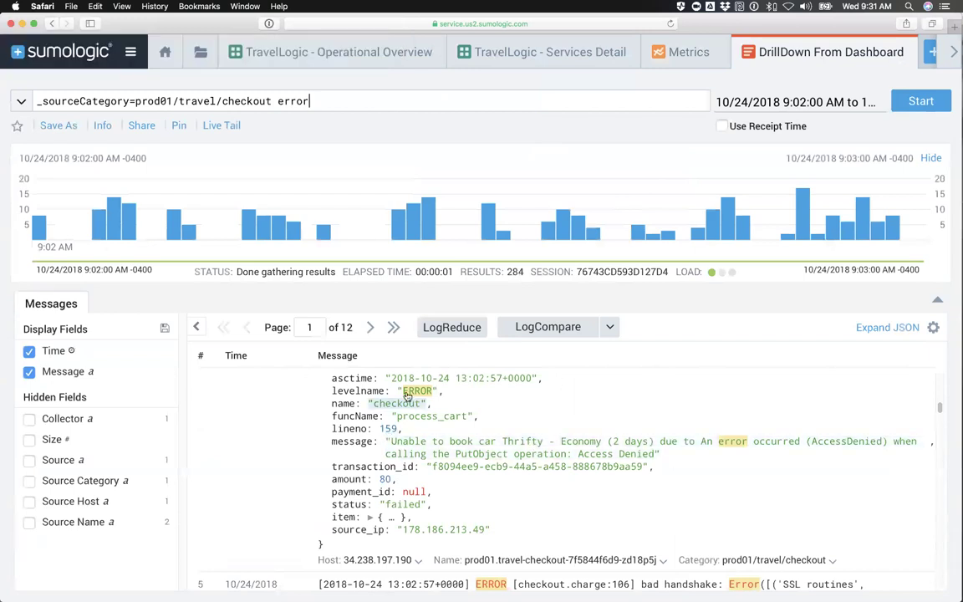
Remove the error keyword from the search query, leaving only _sourceCategory=prod01/travel/checkout.
double_click(293, 100)
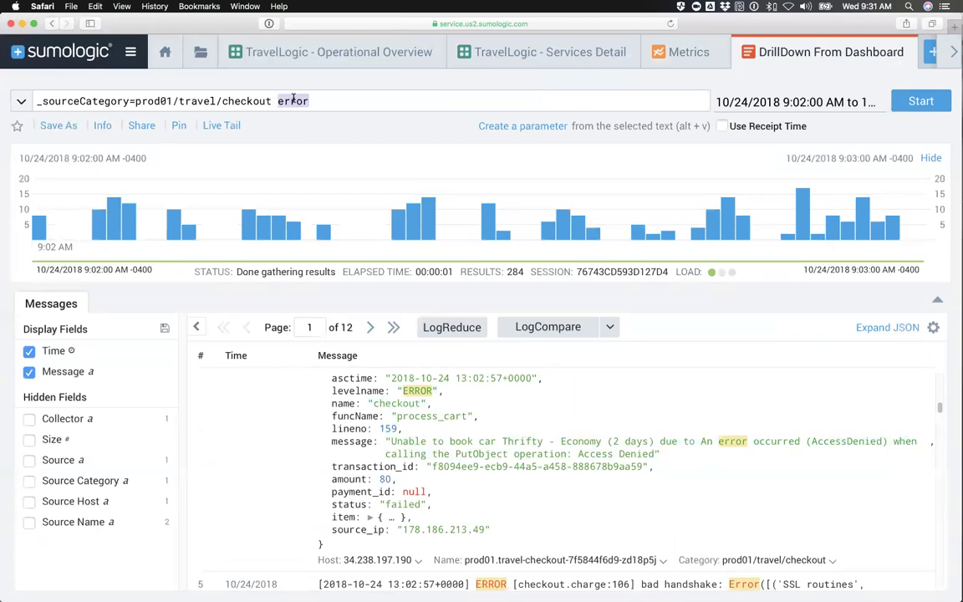
key("BackSpace")
key("Escape")
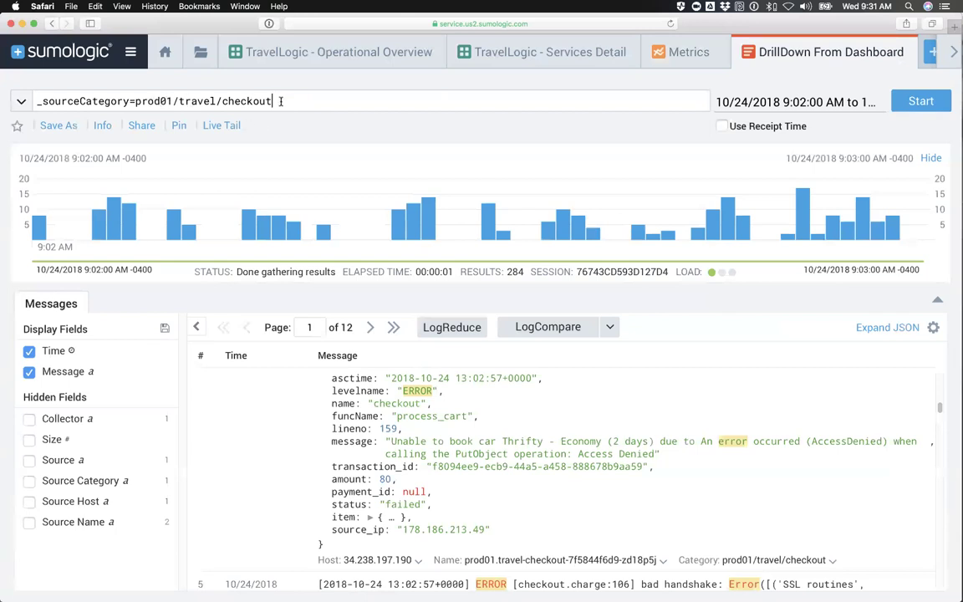
Run the checkout log search over the last 30 minutes with the time range -30m.
left_click(792, 106)
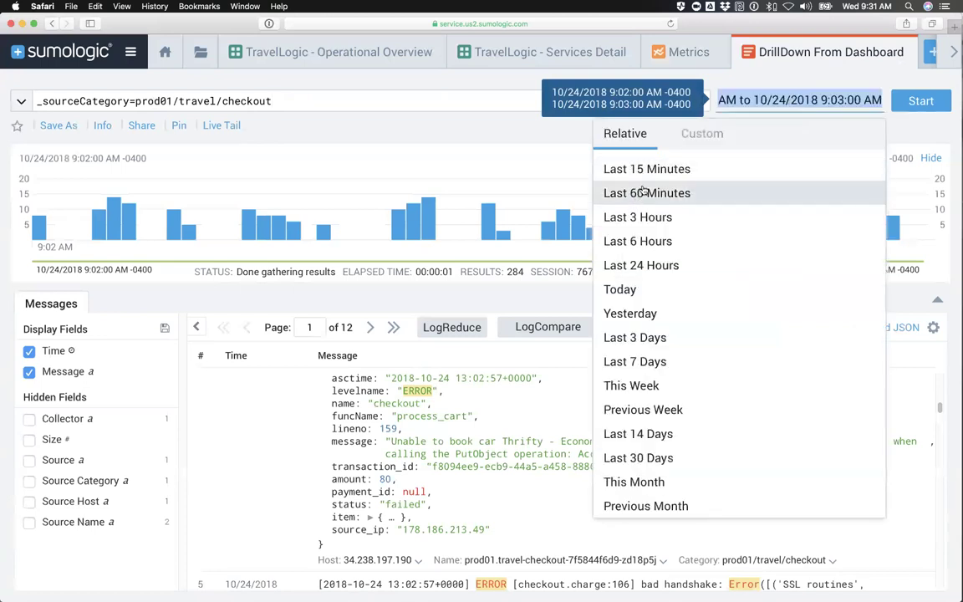
left_click(751, 100)
triple_click(750, 100)
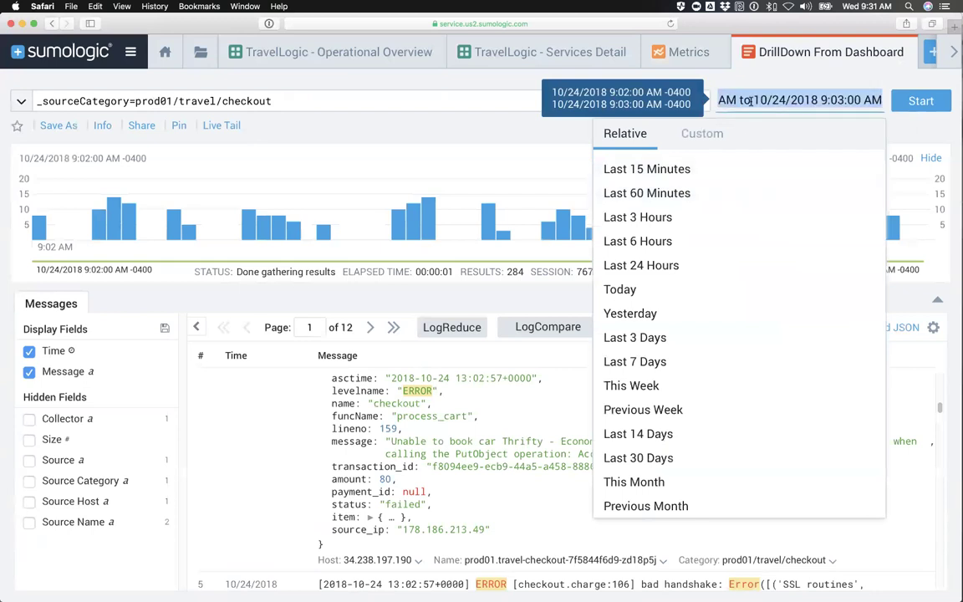
type("-30m")
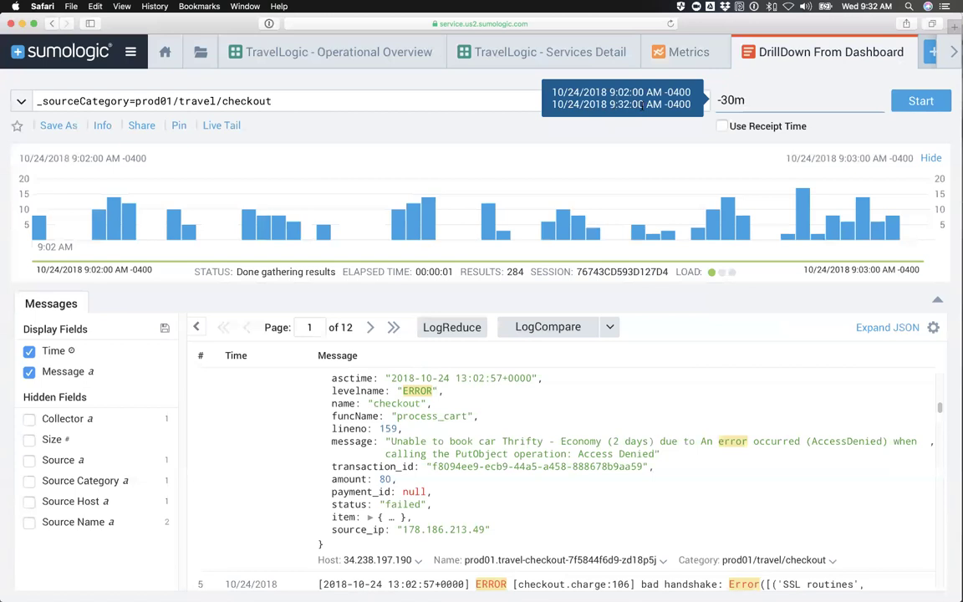
key("Return")
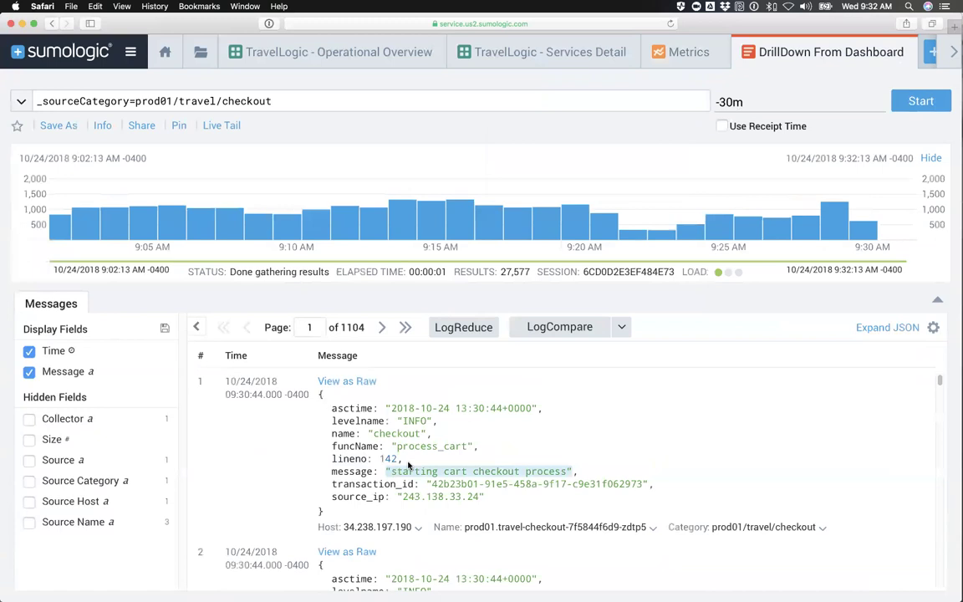
scroll(381, 426, "down", 3)
scroll(412, 458, "up", 3)
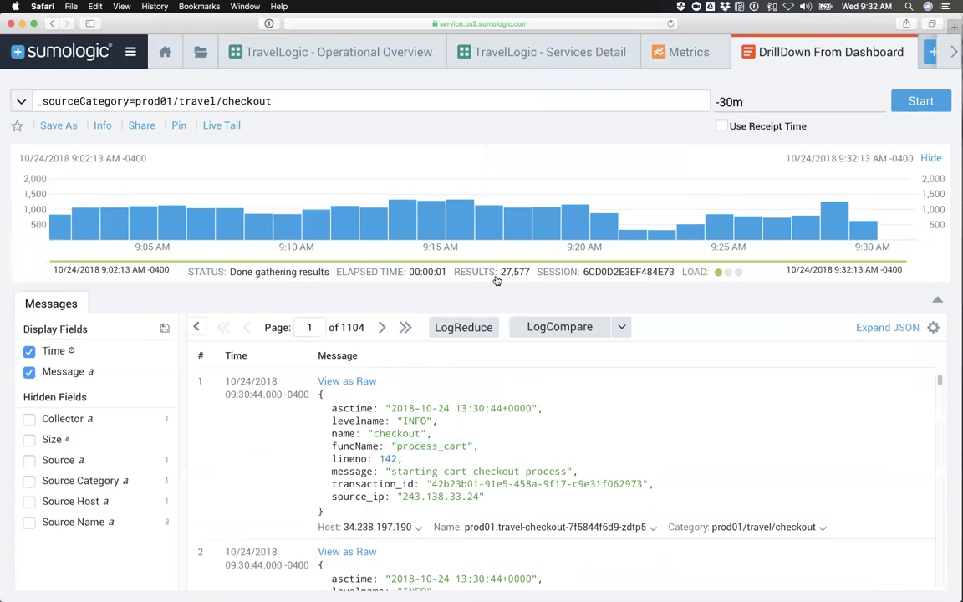
Run LogReduce on the 30-minute checkout search to group its messages into signatures.
left_click_drag(342, 329, 363, 328)
left_click(707, 371)
left_click(458, 327)
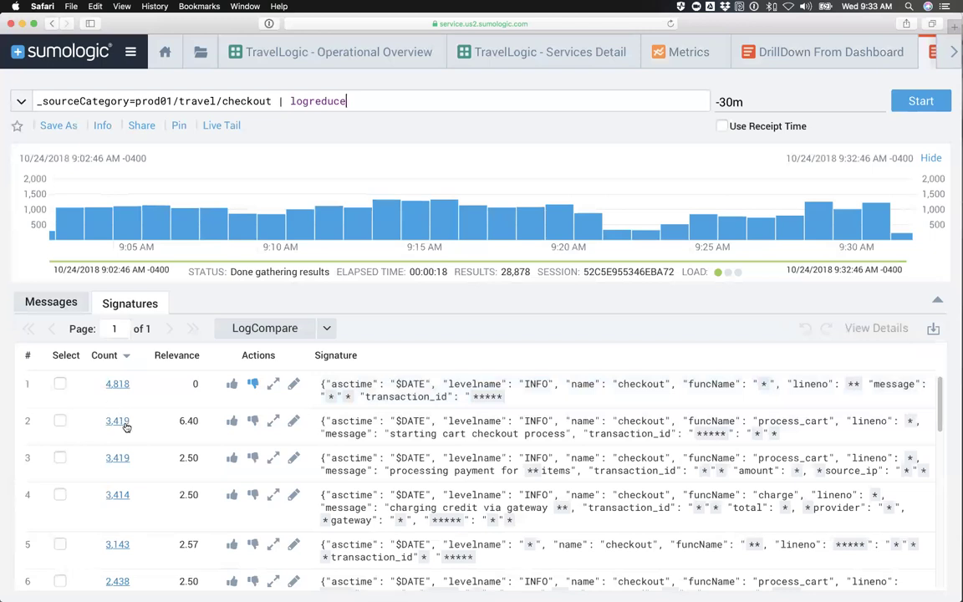
Read through the checkout log signatures and compare their counts, from the INFO patterns down to the PutObject, SSL and connection errors.
scroll(192, 434, "down", 2)
scroll(466, 402, "up", 2)
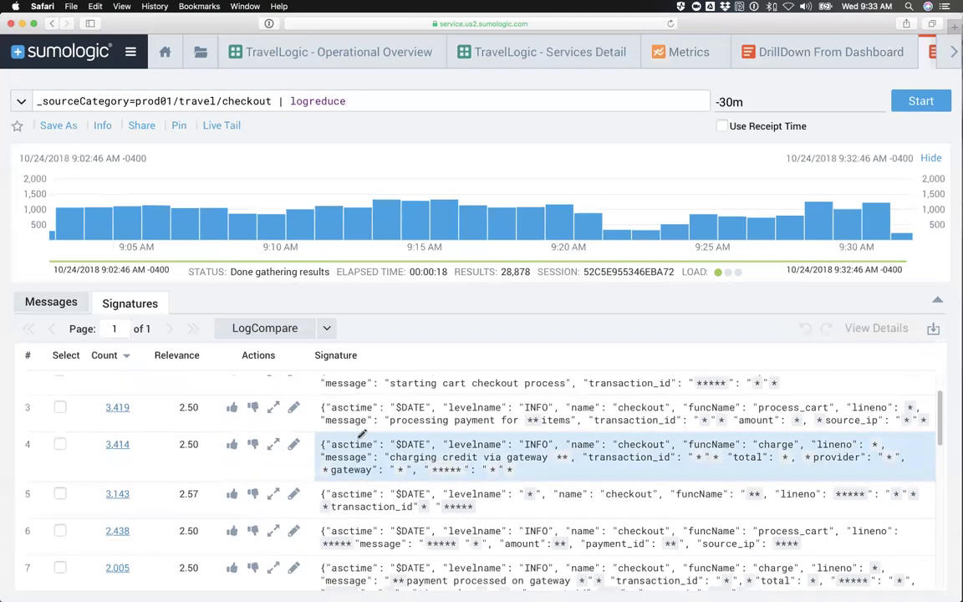
scroll(467, 402, "down", 6)
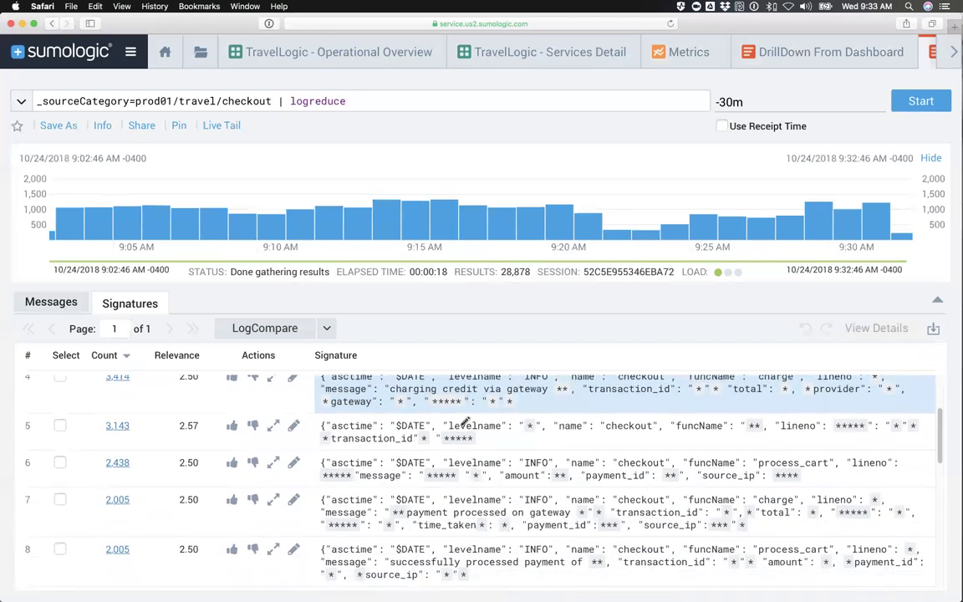
scroll(466, 421, "down", 5)
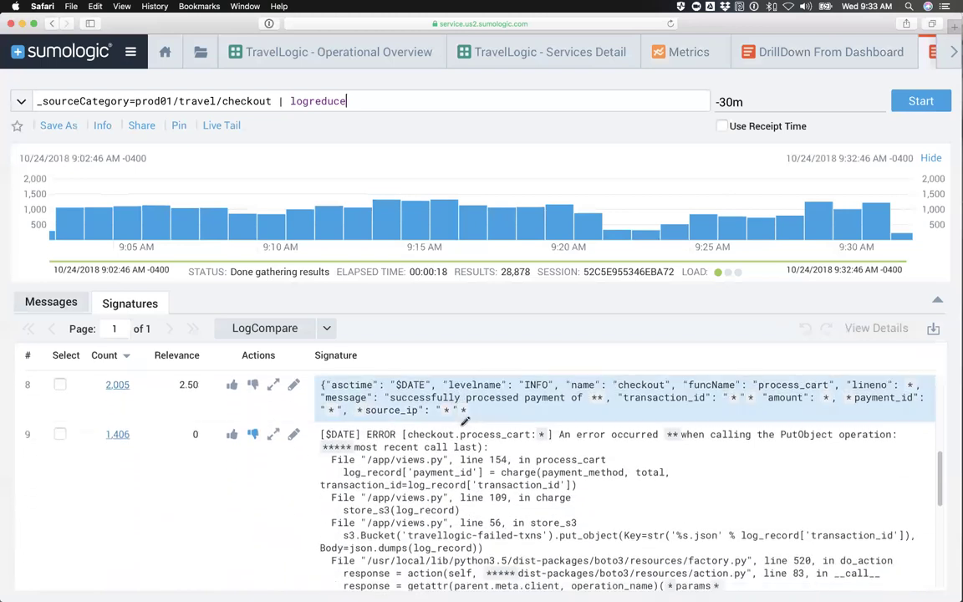
scroll(464, 422, "down", 5)
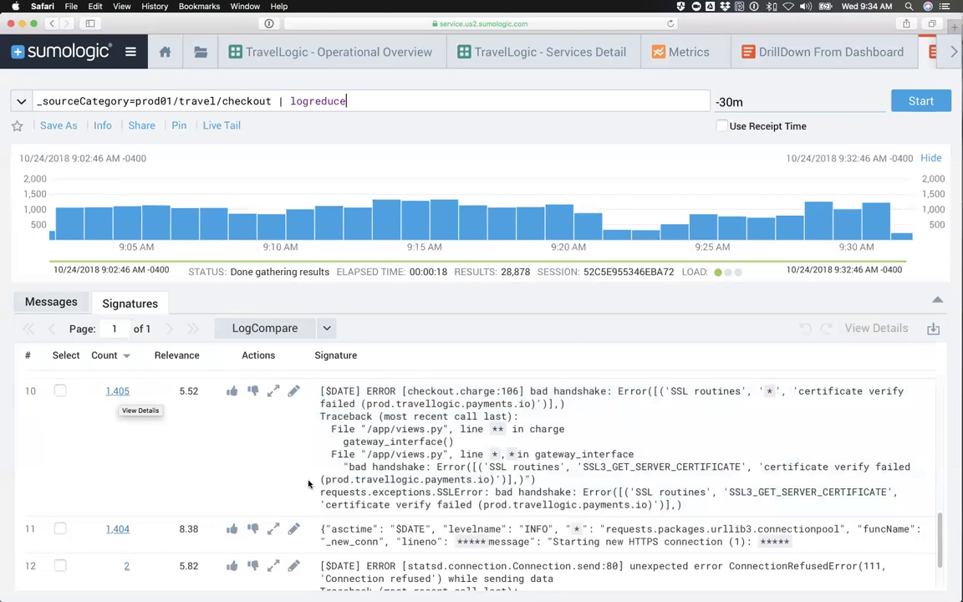
scroll(331, 438, "up", 1)
scroll(330, 437, "up", 10)
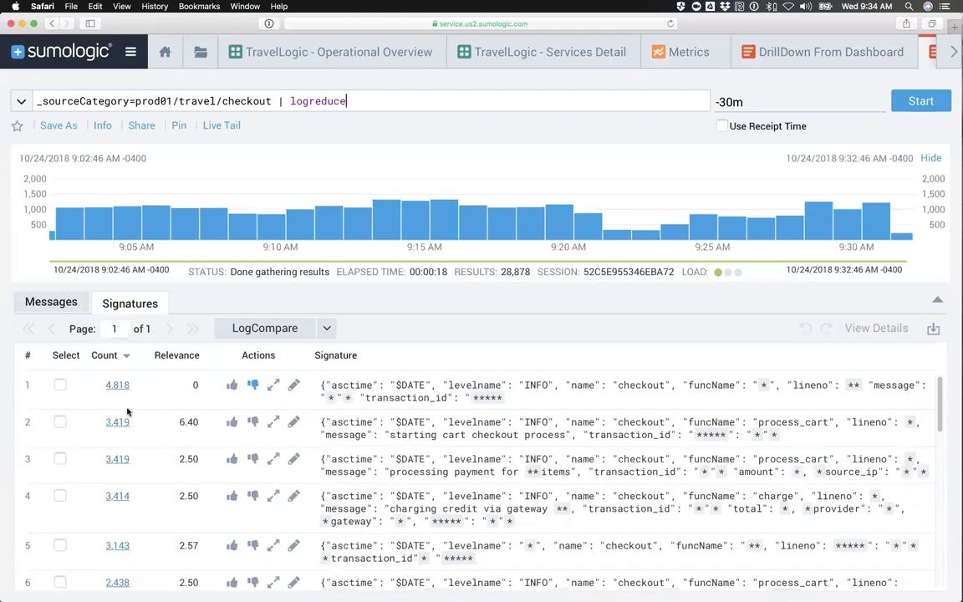
scroll(127, 411, "down", 10)
scroll(117, 430, "up", 5)
scroll(116, 426, "up", 6)
scroll(116, 426, "down", 10)
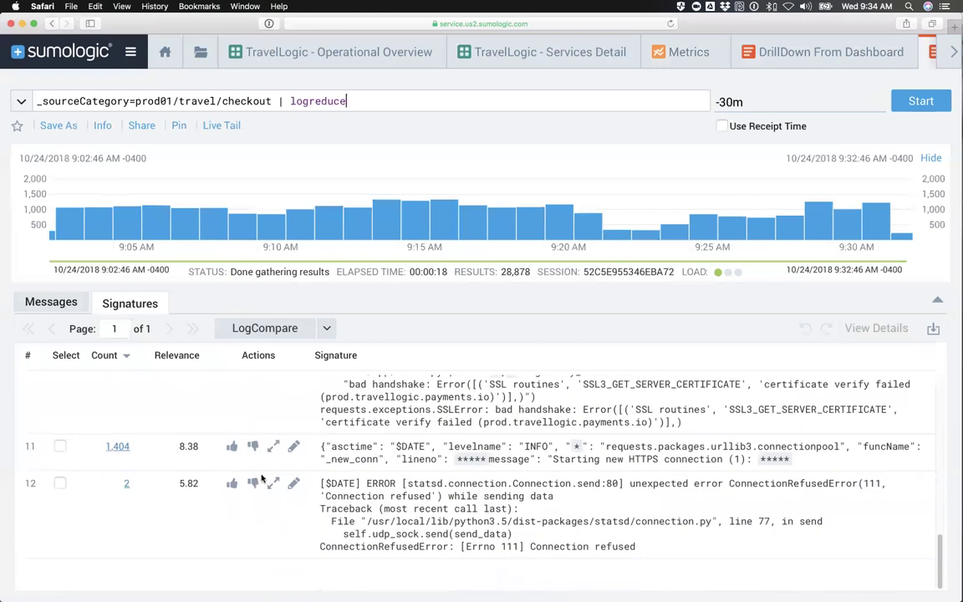
scroll(260, 476, "up", 10)
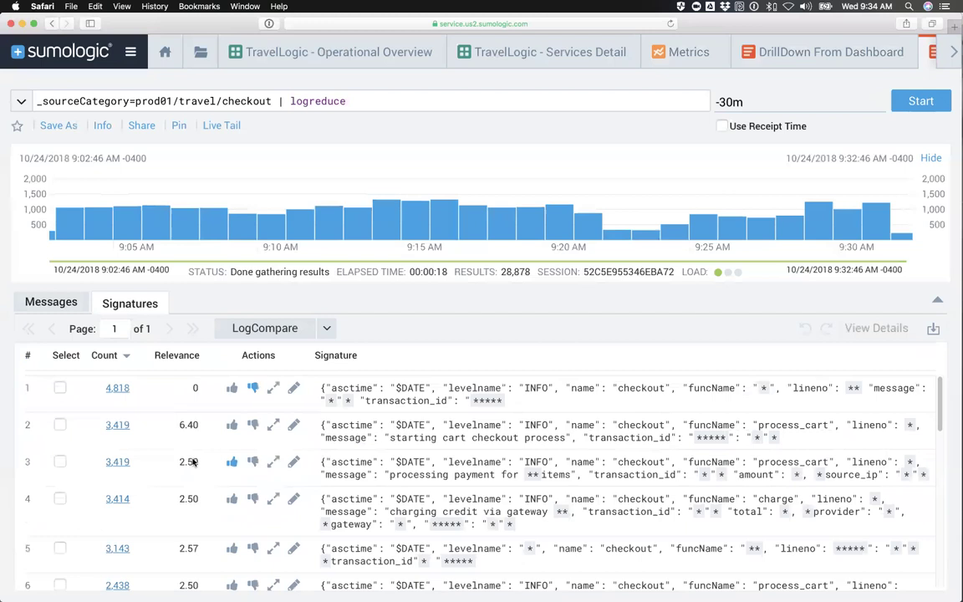
Sort the signatures by count in ascending order and look through the rarest patterns.
left_click(127, 357)
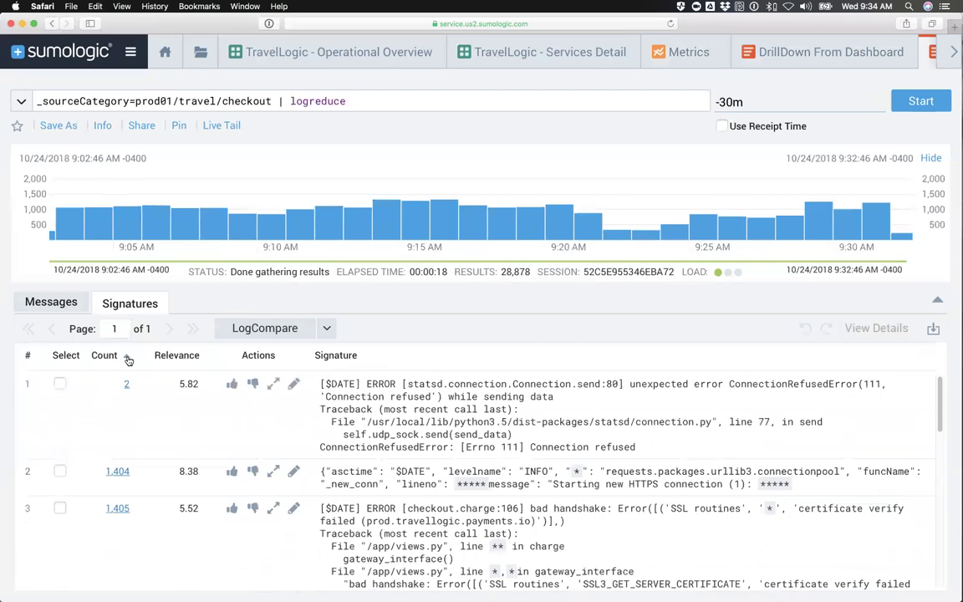
scroll(126, 380, "down", 5)
scroll(124, 385, "down", 3)
scroll(124, 384, "up", 6)
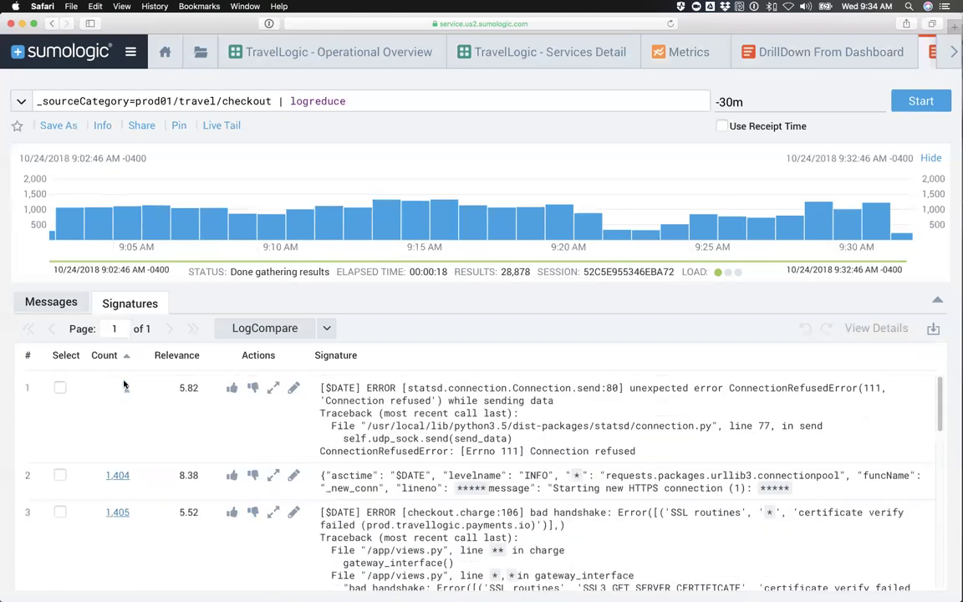
Rerun the logreduce query with the time range widened to -45m.
left_click(725, 100)
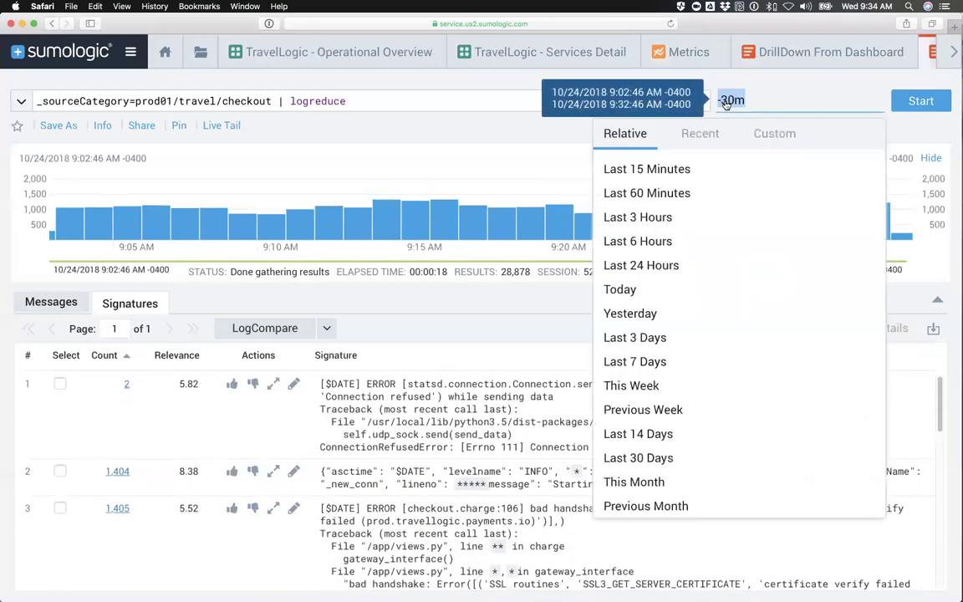
type("45")
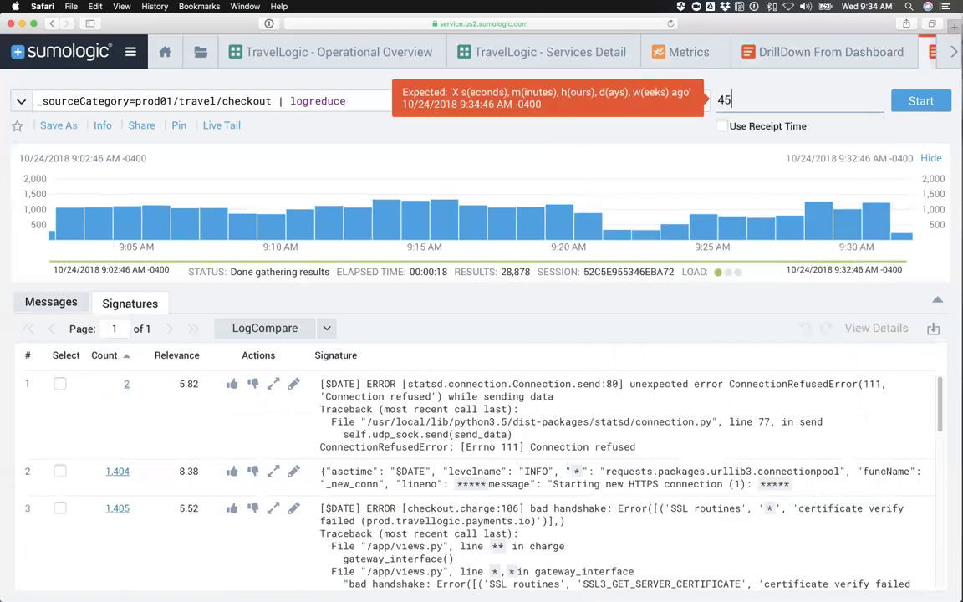
key("BackSpace")
key("BackSpace")
type("-45m")
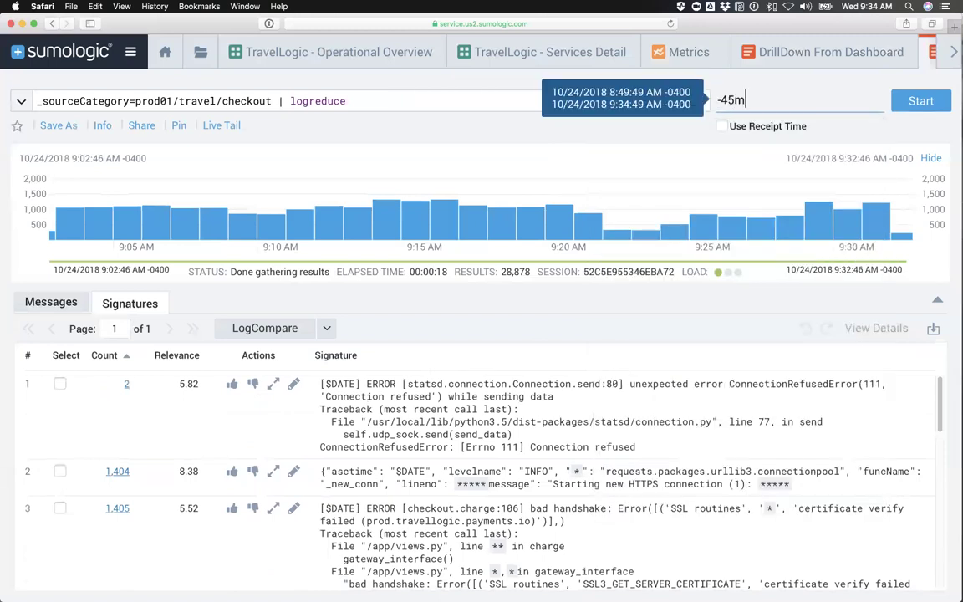
key("Return")
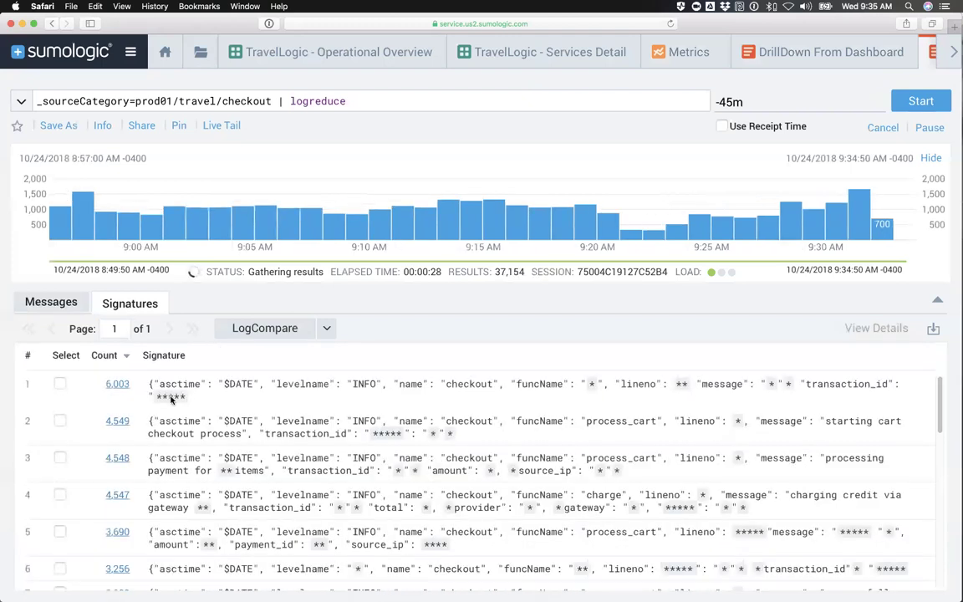
Highlight logreduce in the query and sort the 45-minute signatures by ascending count to bring the rarest ones first.
double_click(316, 100)
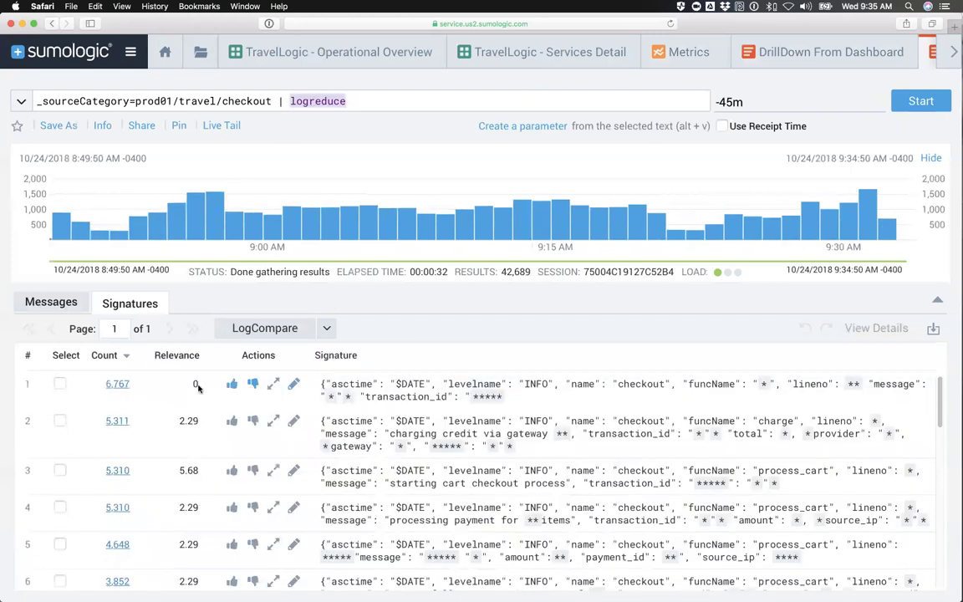
scroll(123, 390, "down", 2)
scroll(126, 368, "up", 2)
left_click(128, 358)
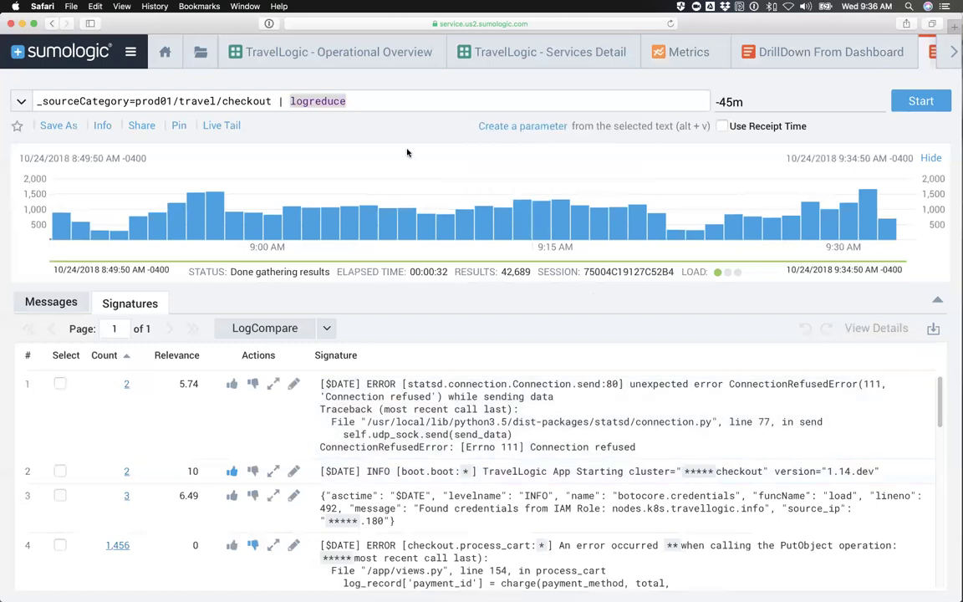
Check the CPU and Total Memory chart on the TravelLogic - Services Detail dashboard, and return to TravelLogic - Operational Overview.
left_click(518, 53)
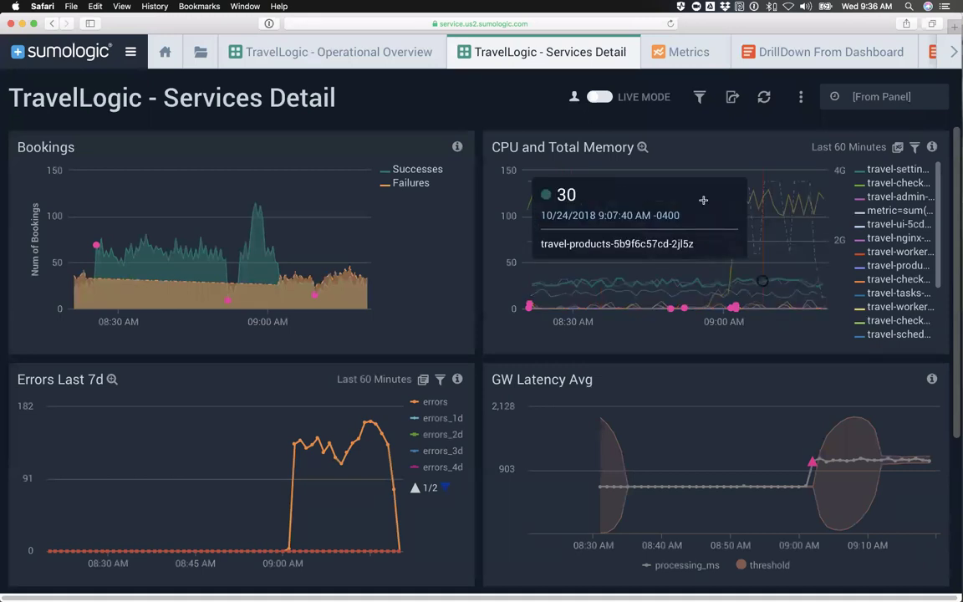
mouse_move(730, 255)
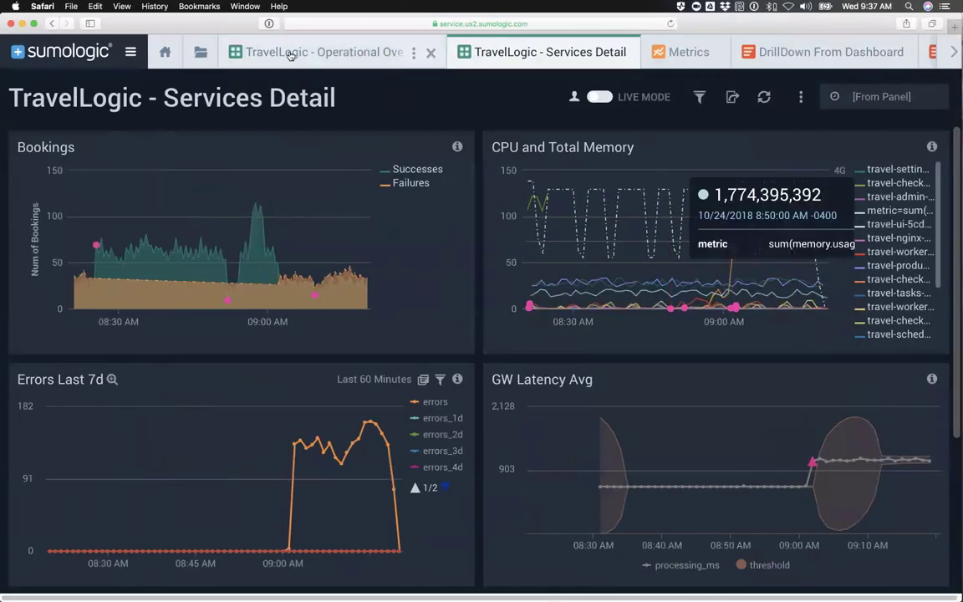
left_click(284, 53)
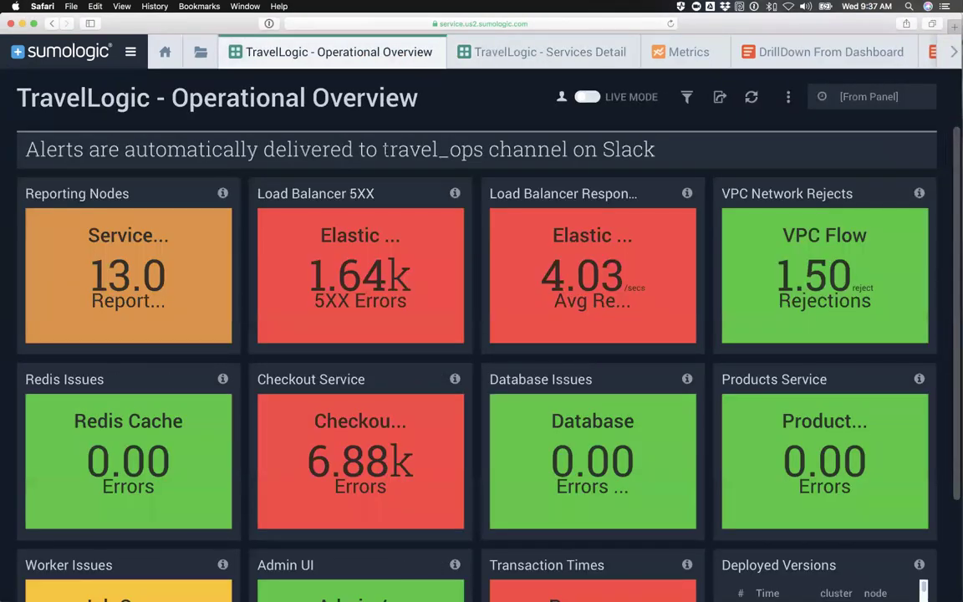
Zoom the page out one level and open the Deployed Versions panel in its enlarged view.
scroll(464, 309, "down", 3)
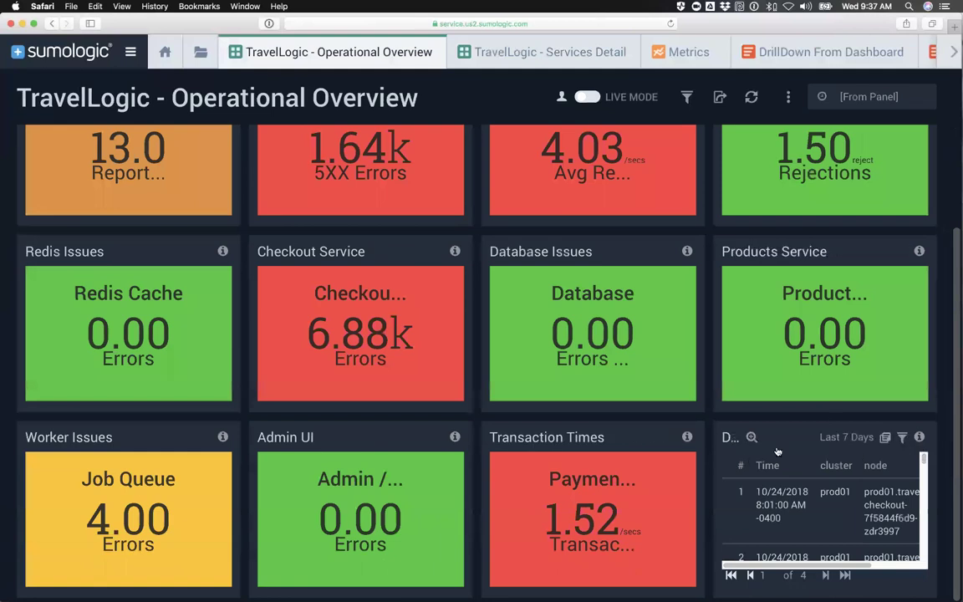
left_click(752, 437)
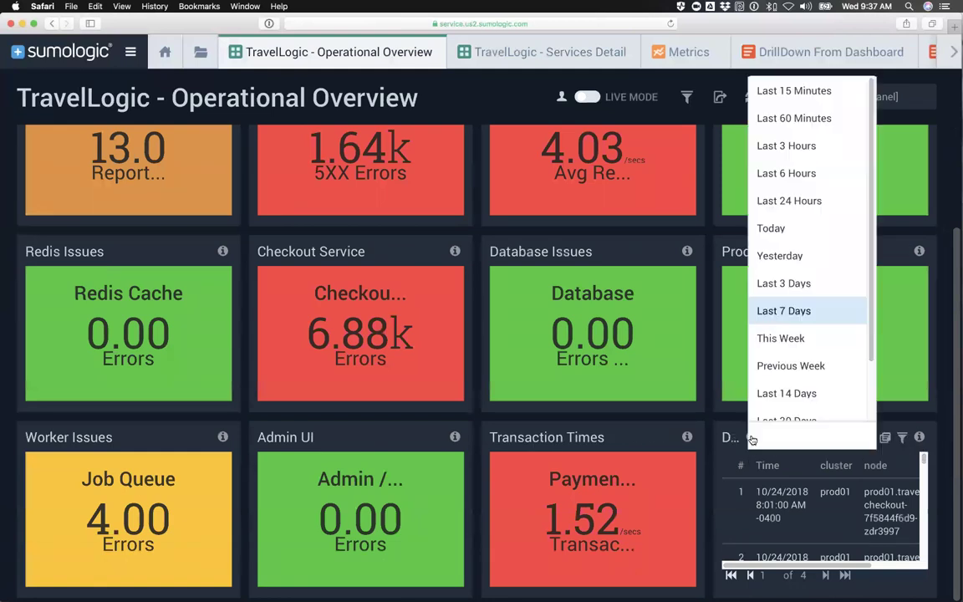
left_click(773, 497)
left_click(753, 437)
left_click(765, 505)
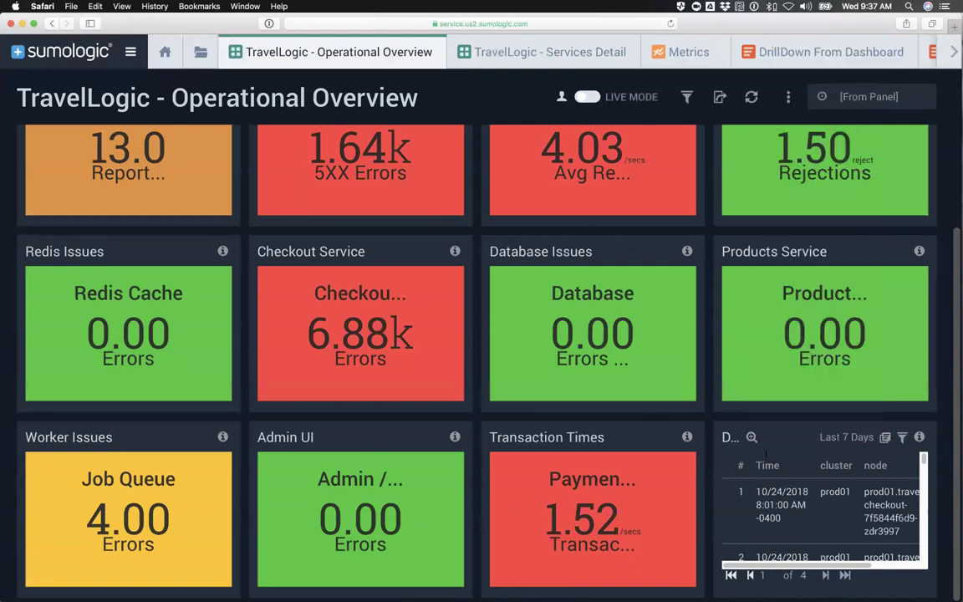
key("super+minus")
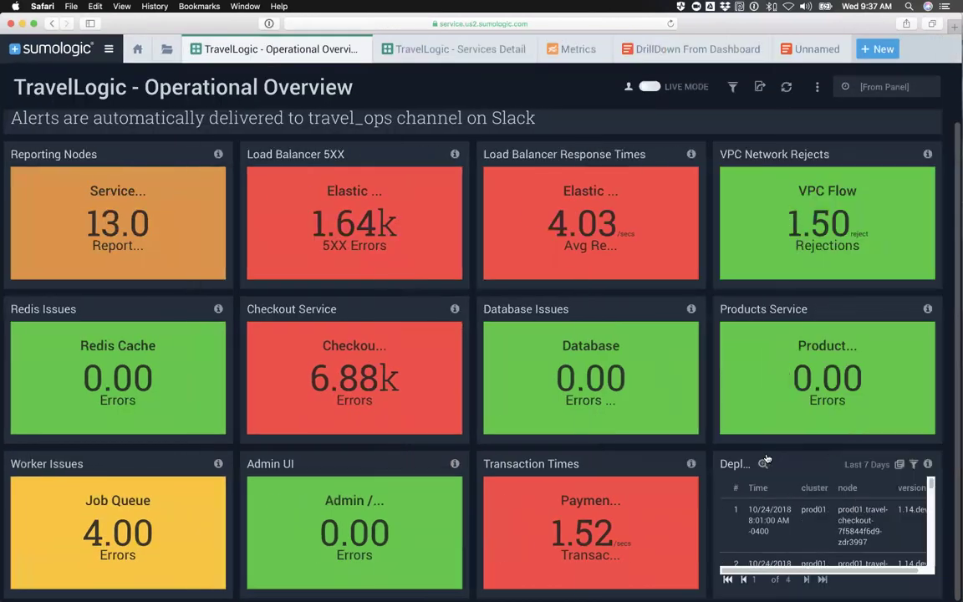
left_click(766, 465)
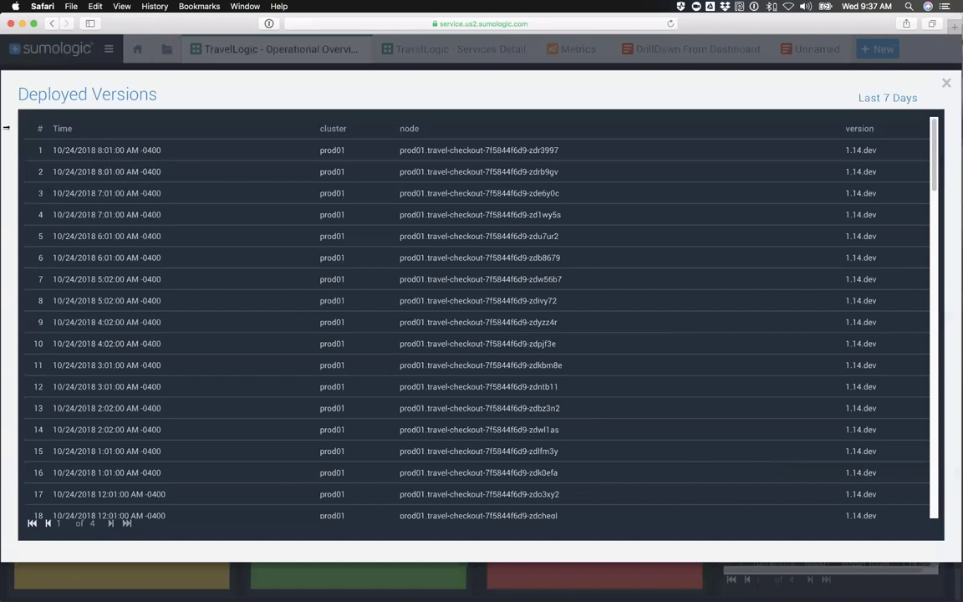
Examine the time, cluster, node and version of the deployments listed in Deployed Versions, and close the enlarged view.
scroll(55, 154, "down", 2)
scroll(56, 154, "up", 2)
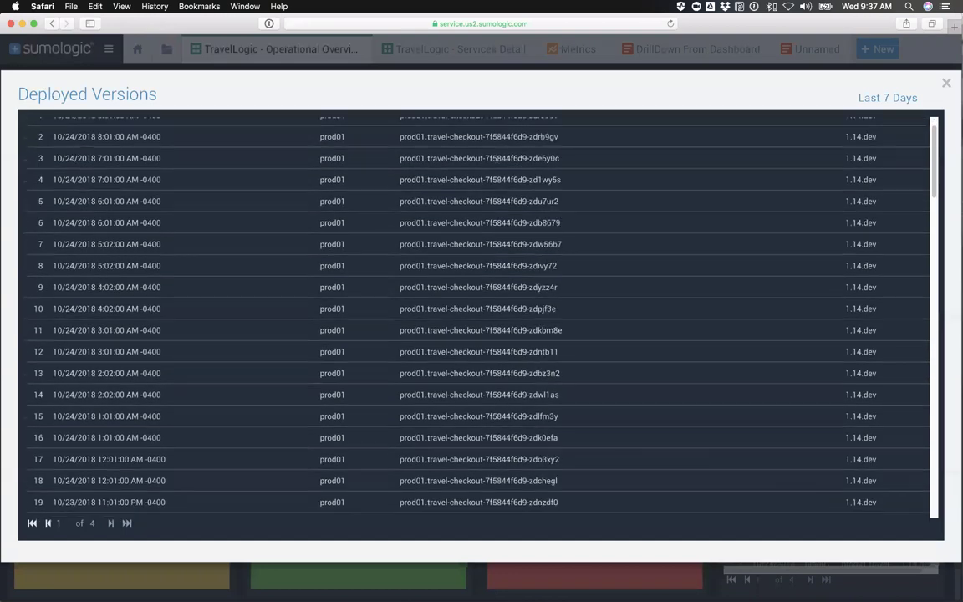
left_click_drag(56, 150, 168, 152)
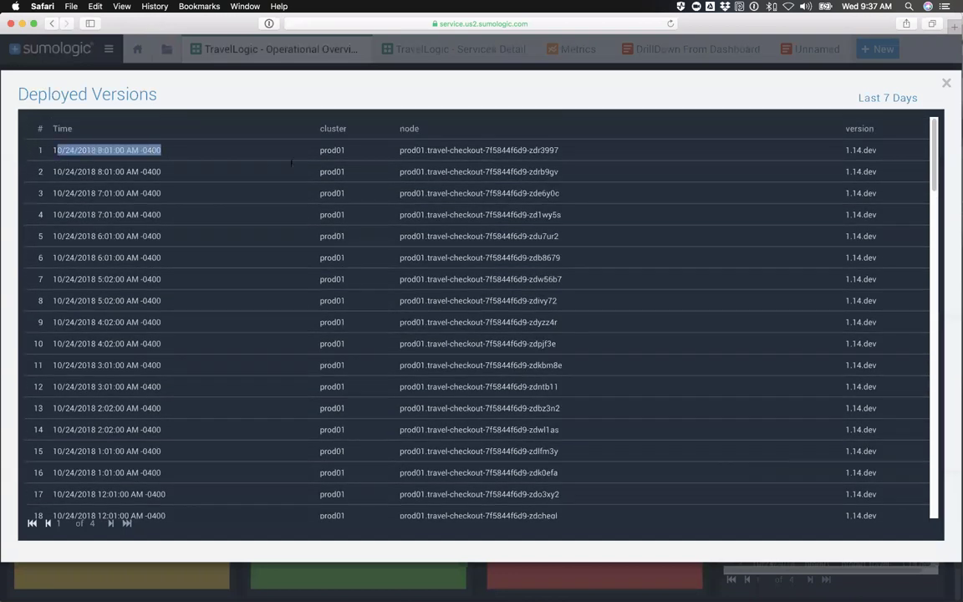
double_click(331, 151)
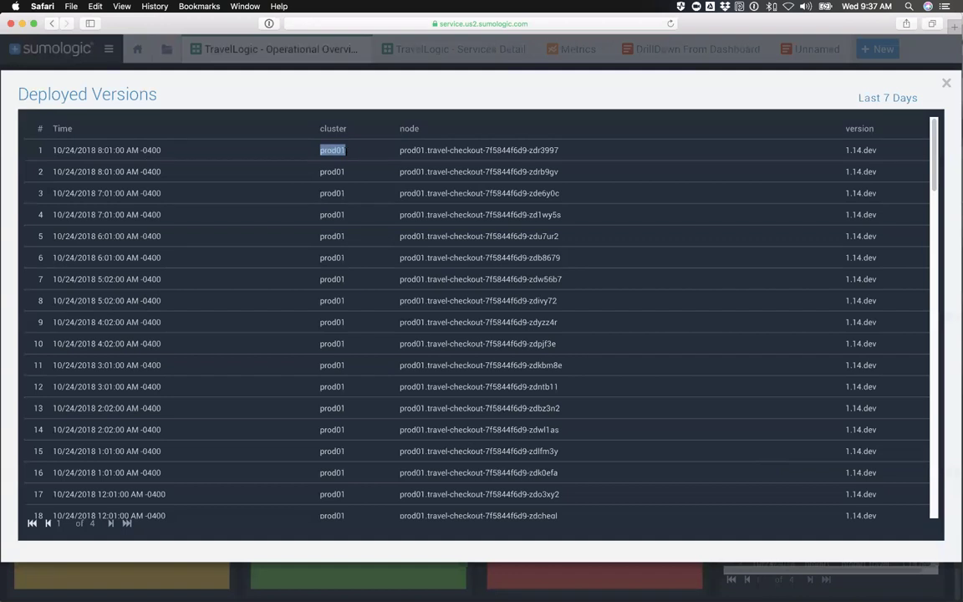
left_click_drag(395, 149, 577, 148)
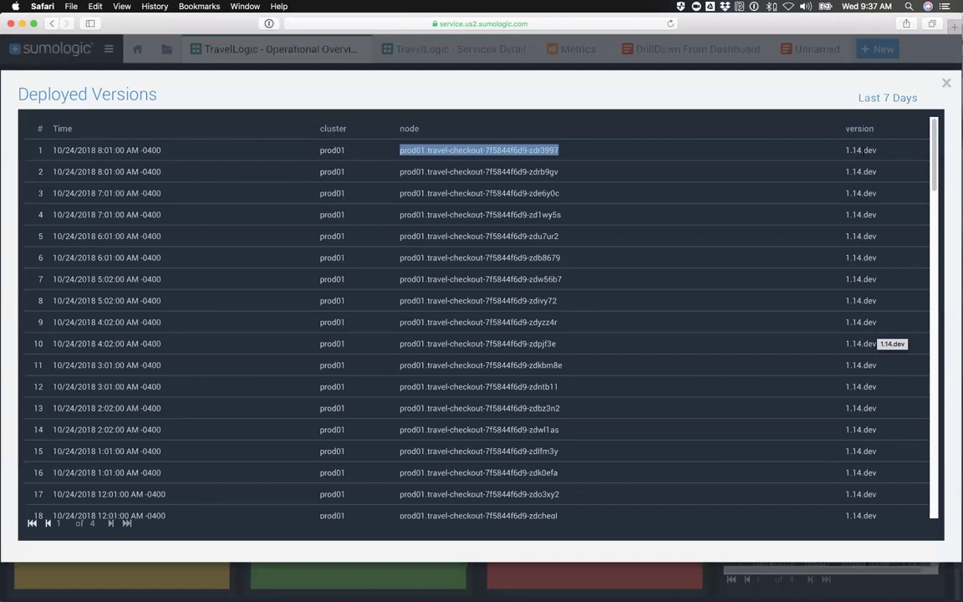
double_click(869, 150)
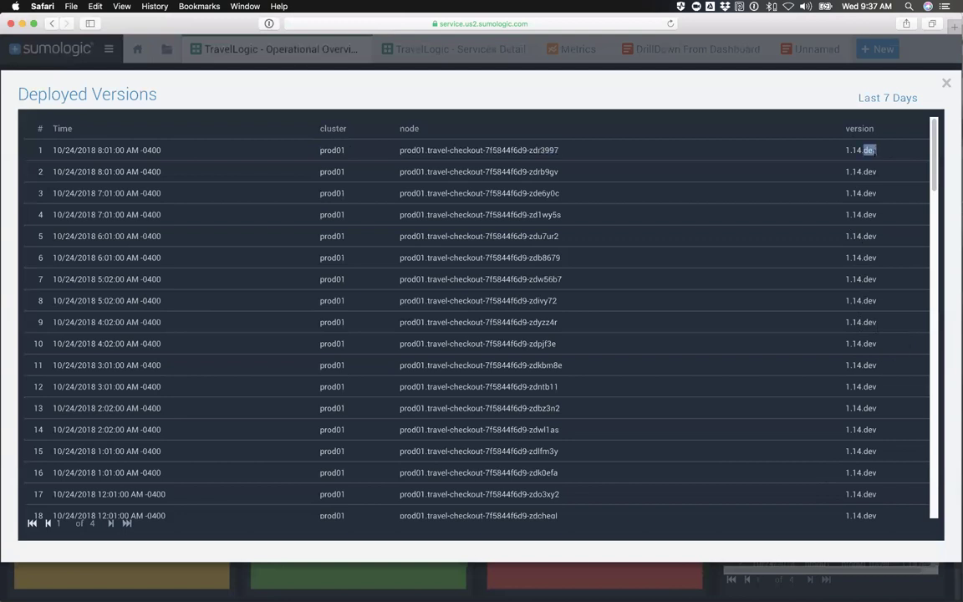
double_click(869, 215)
left_click(946, 85)
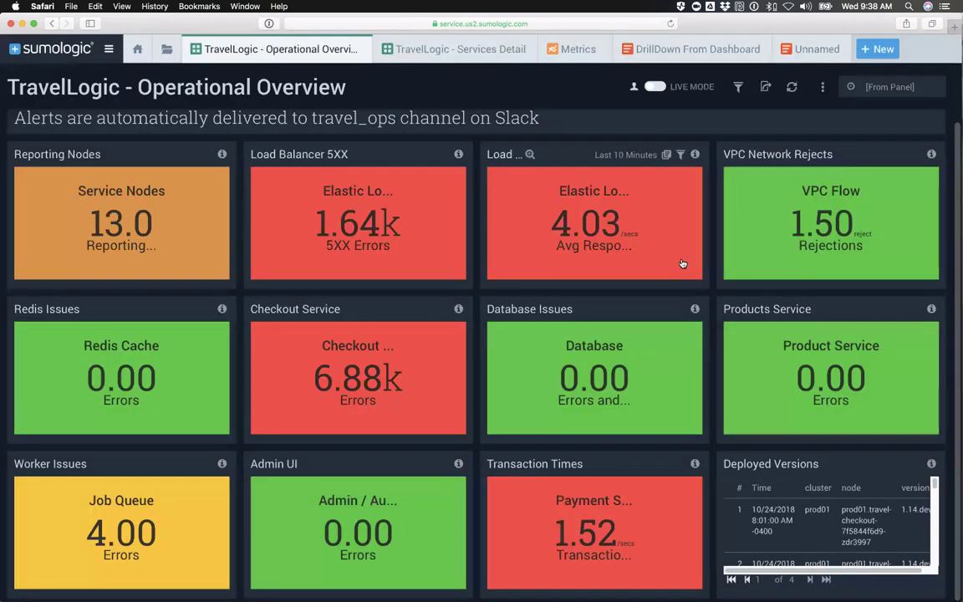
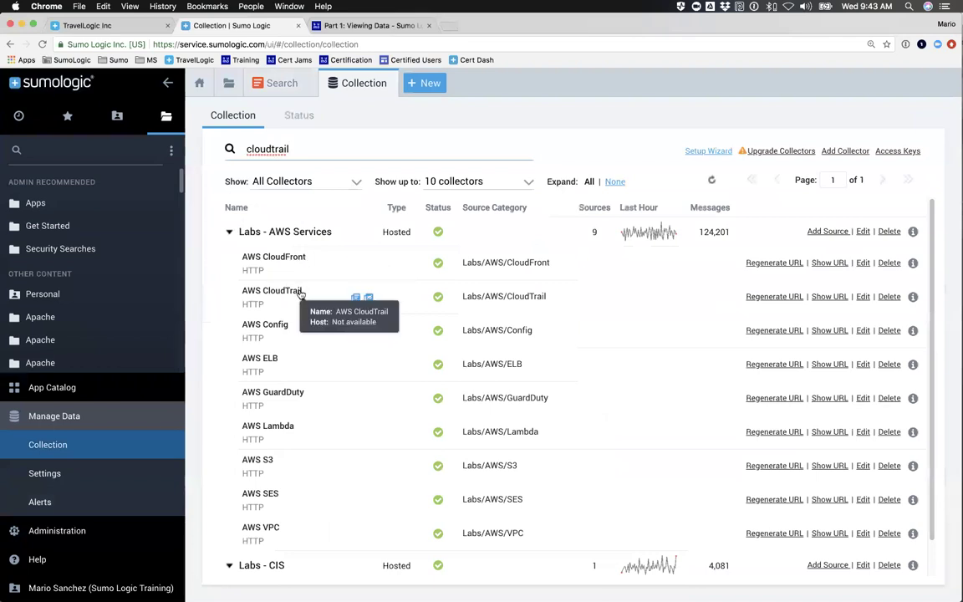
Search the collectors and sources for apache instead of cloudtrail.
scroll(268, 400, "down", 1)
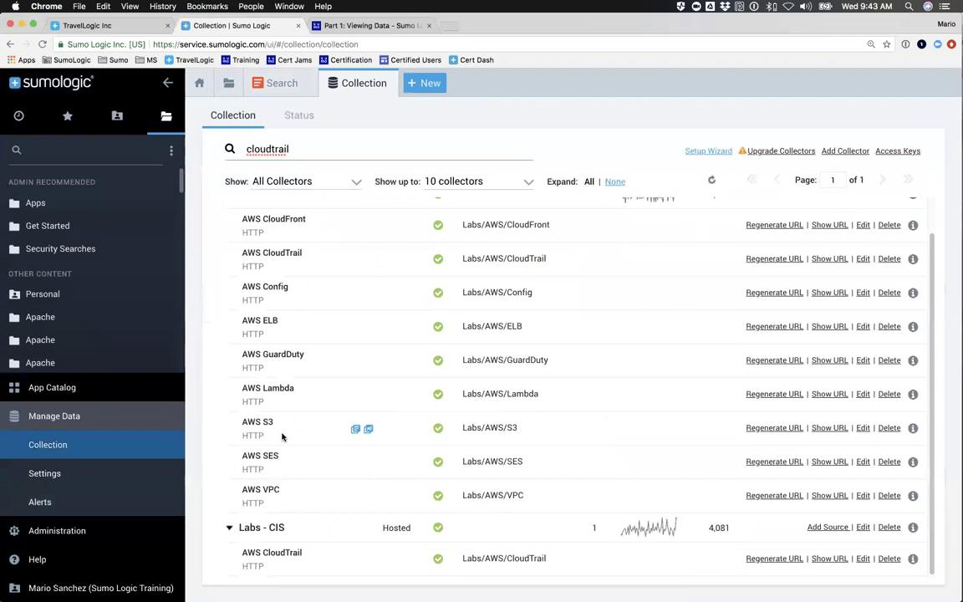
scroll(280, 436, "up", 1)
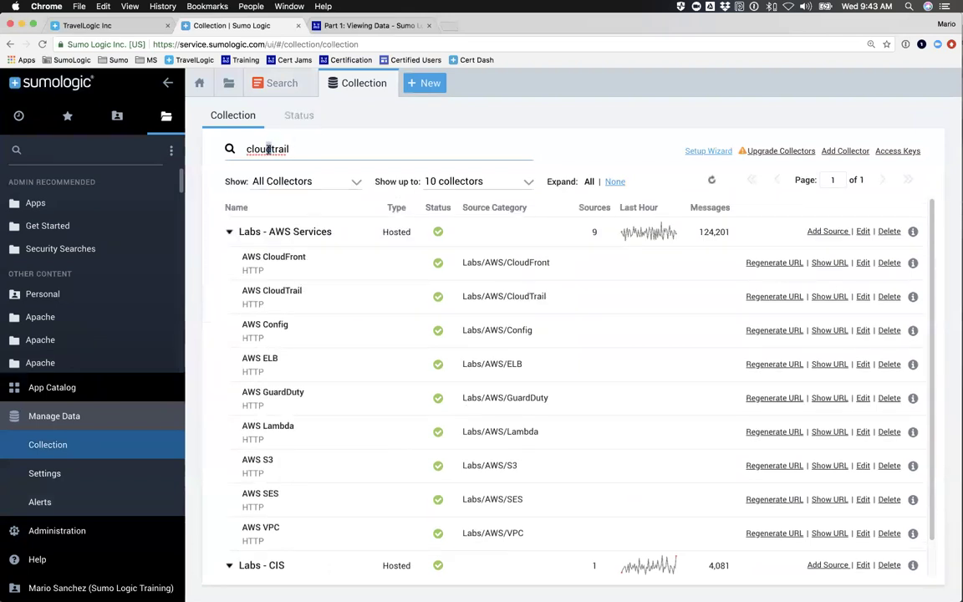
double_click(268, 149)
type("apache")
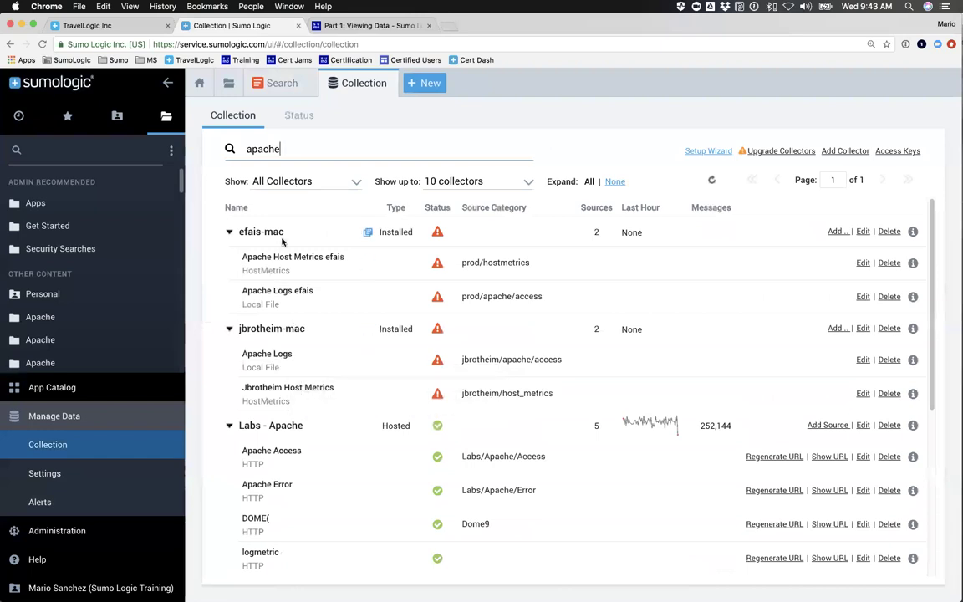
Copy the source category Labs/Apache/Access of the Apache Access source in the Labs - Apache collector.
mouse_move(278, 290)
scroll(278, 290, "down", 5)
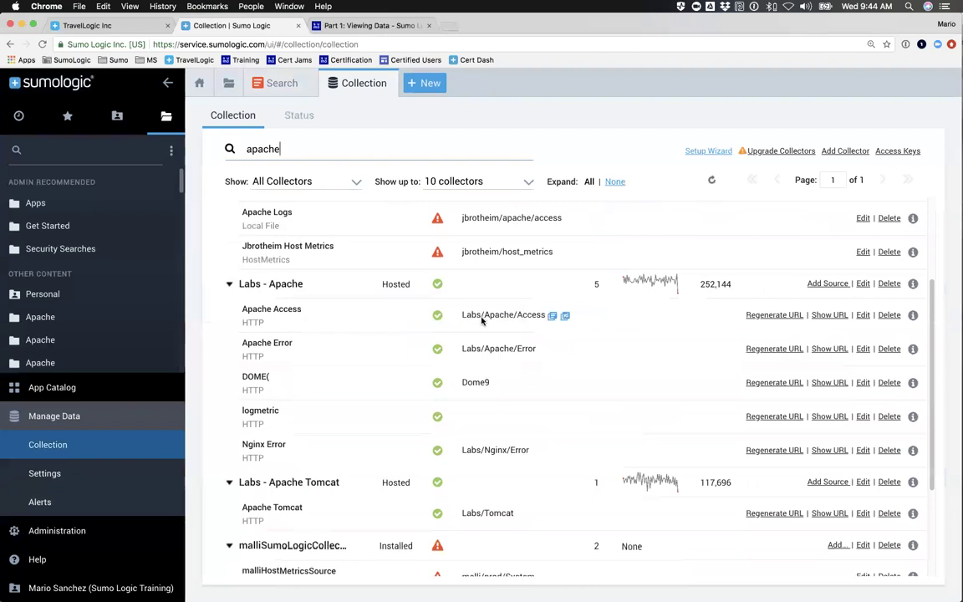
scroll(476, 251, "up", 3)
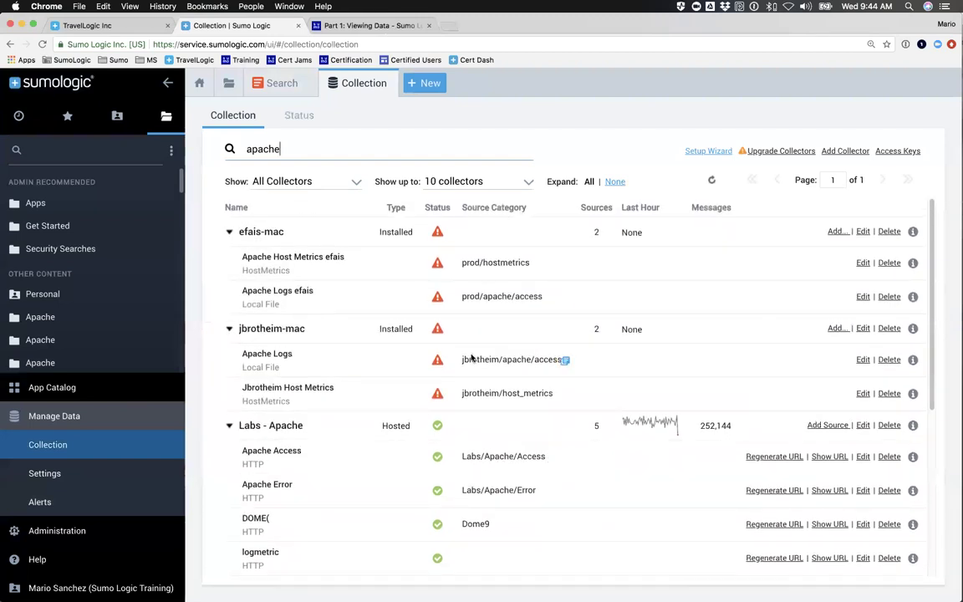
scroll(470, 359, "down", 3)
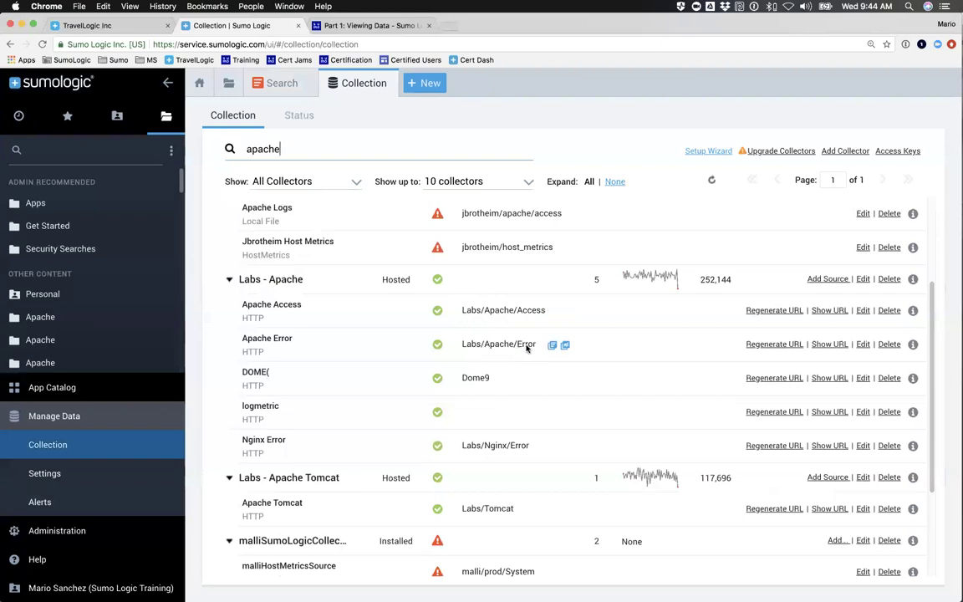
scroll(527, 349, "down", 3)
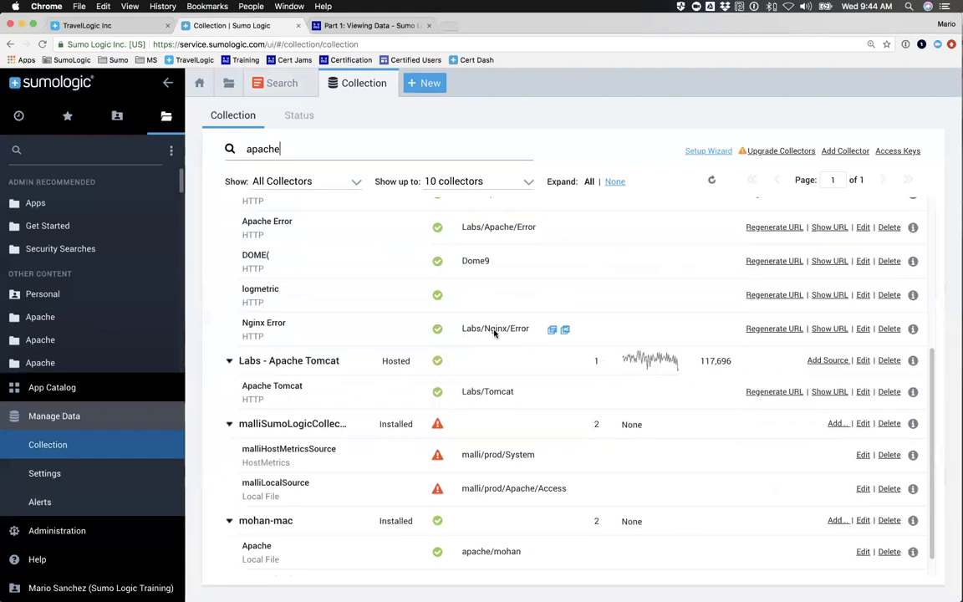
scroll(527, 332, "down", 1)
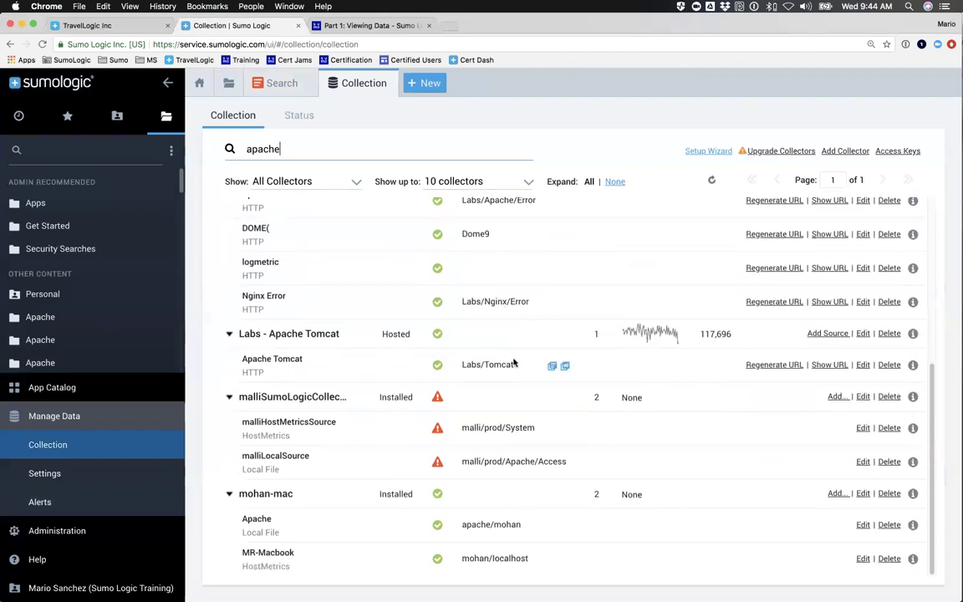
scroll(529, 384, "up", 5)
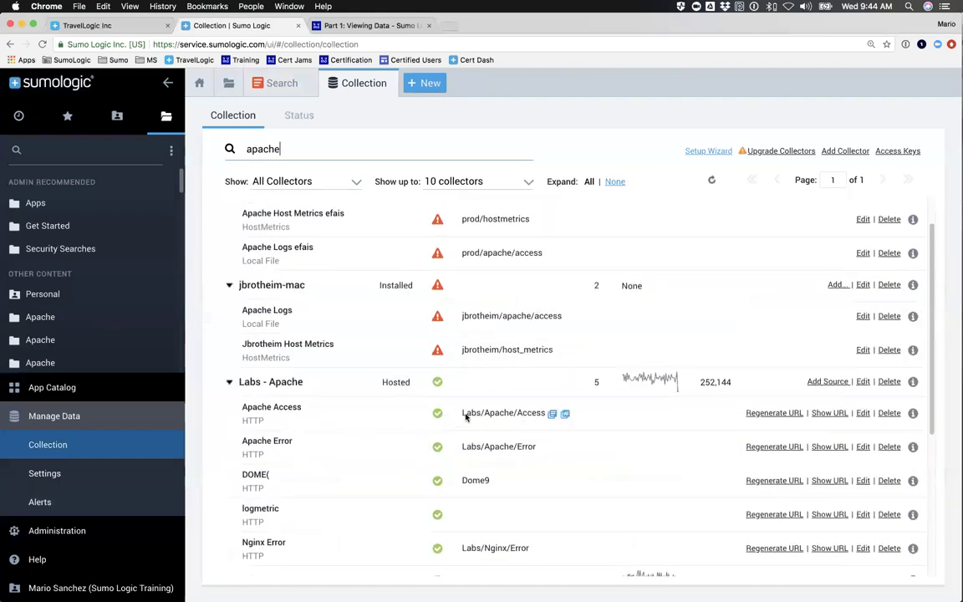
left_click_drag(462, 413, 541, 416)
key("super+c")
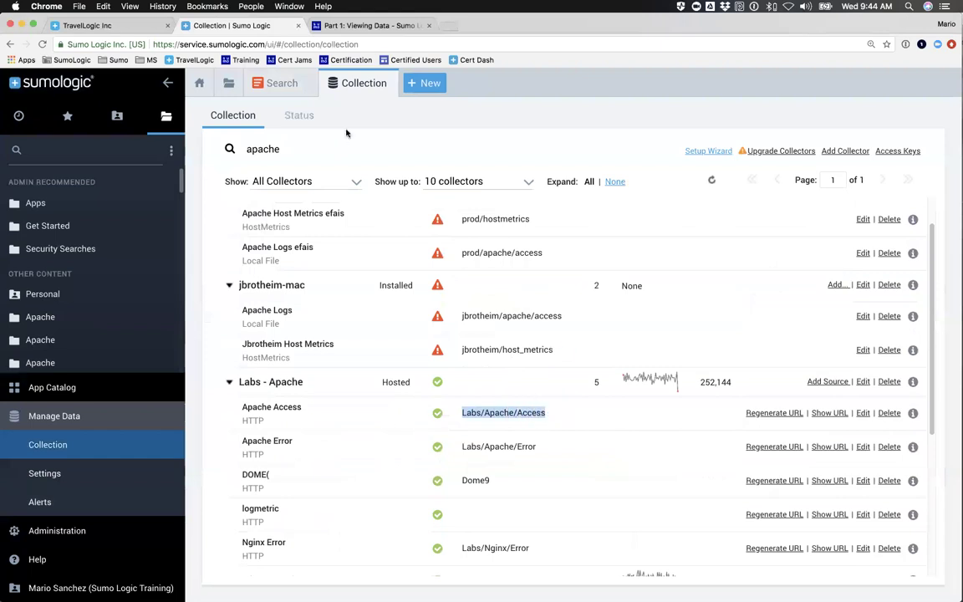
Open a new log search and run the query _sourceCategory=Labs/Apache/Access.
left_click(417, 85)
left_click(465, 124)
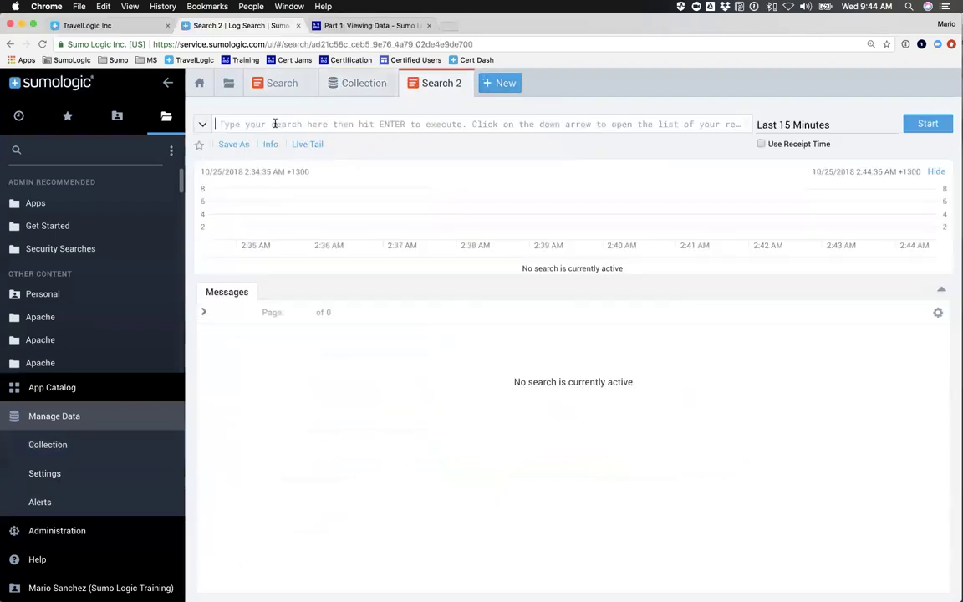
type("_")
key("Down")
key("Down")
key("Down")
key("Down")
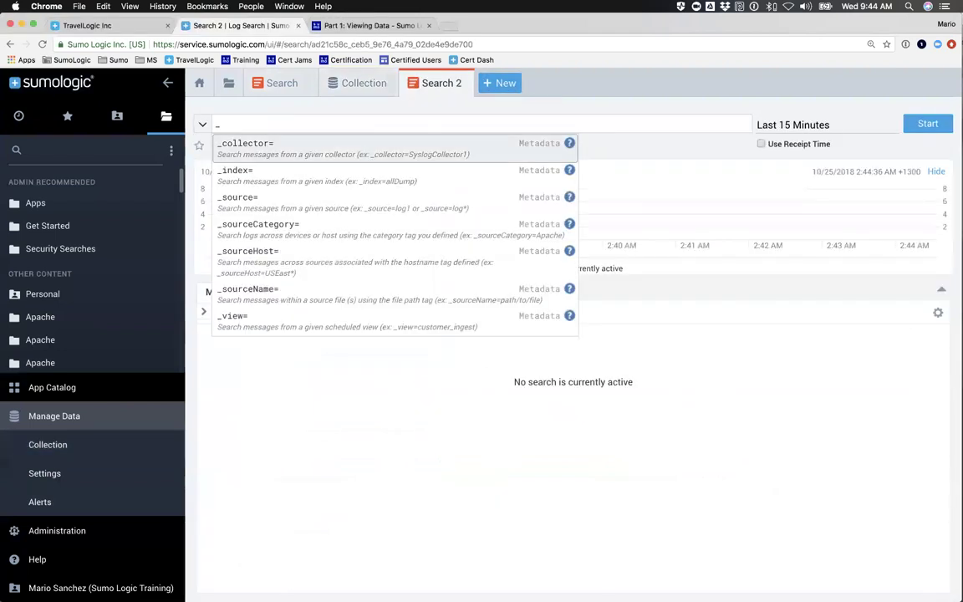
key("Return")
key("super+v")
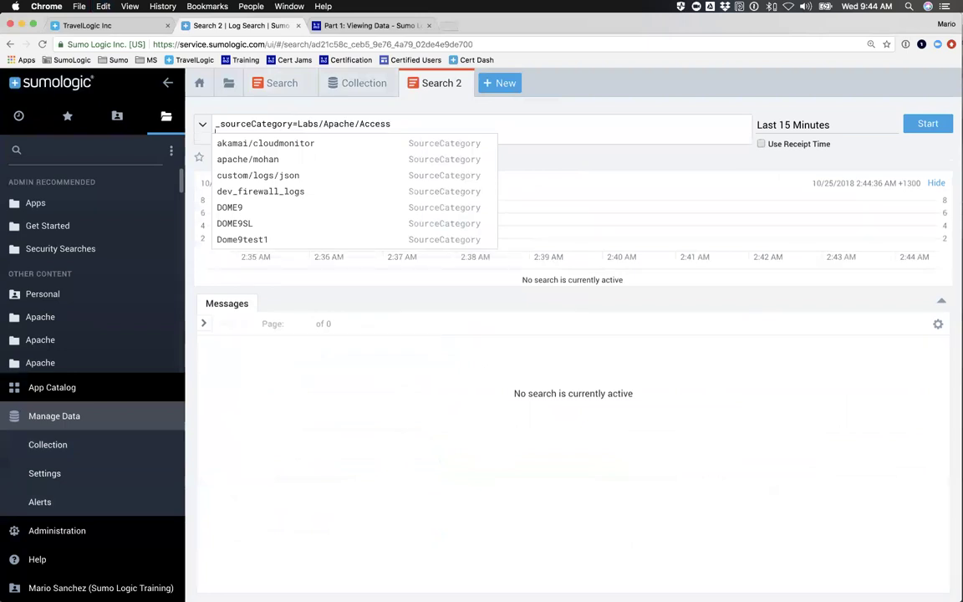
key("Return")
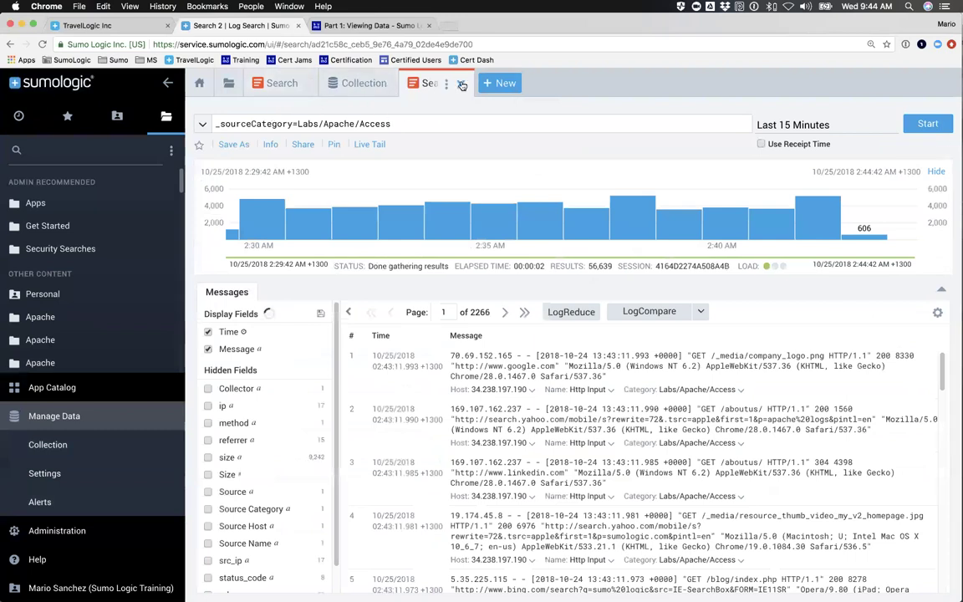
Close the Search 2 and Collection tabs and open another new log search.
left_click(459, 86)
left_click(386, 85)
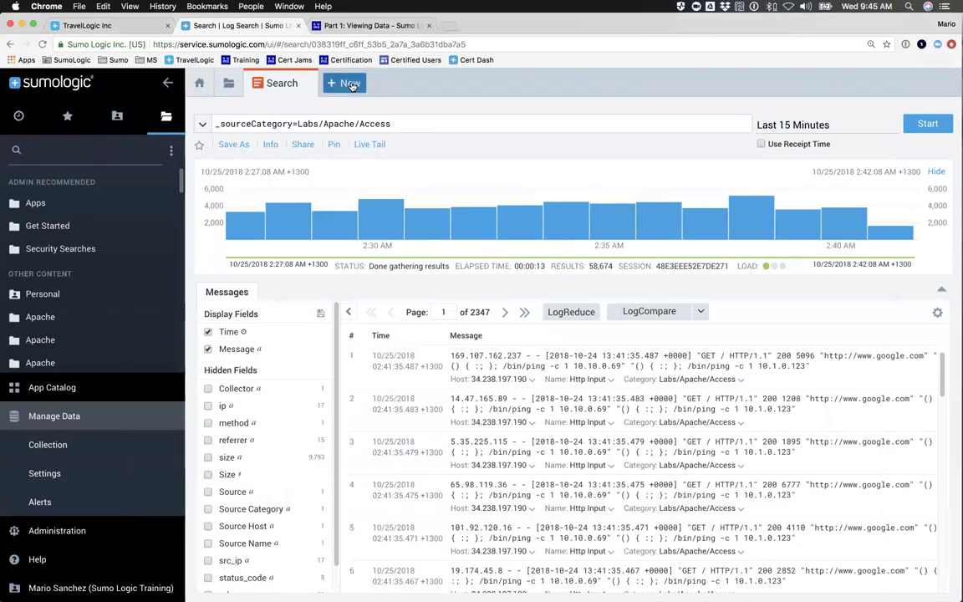
left_click(351, 85)
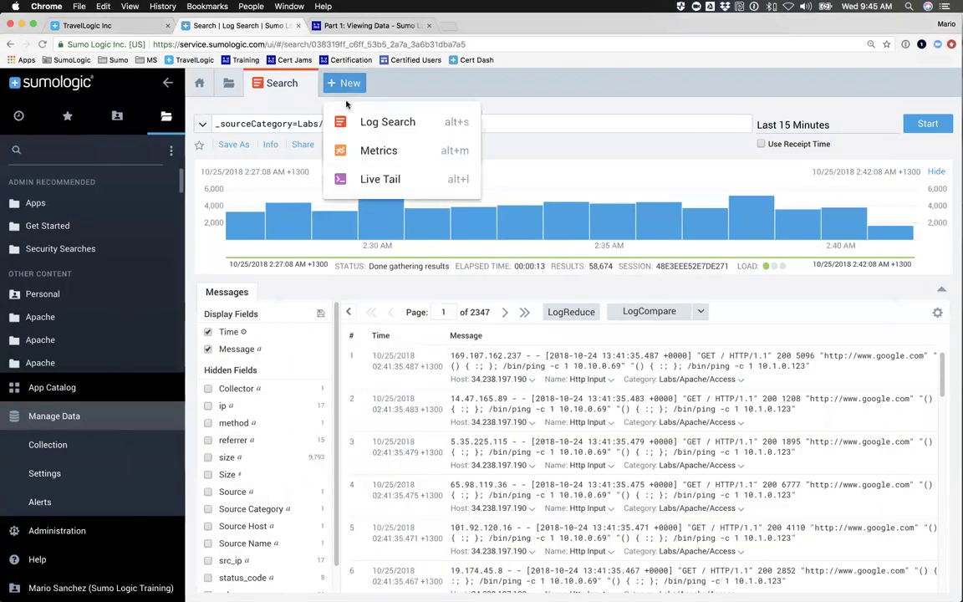
left_click(348, 123)
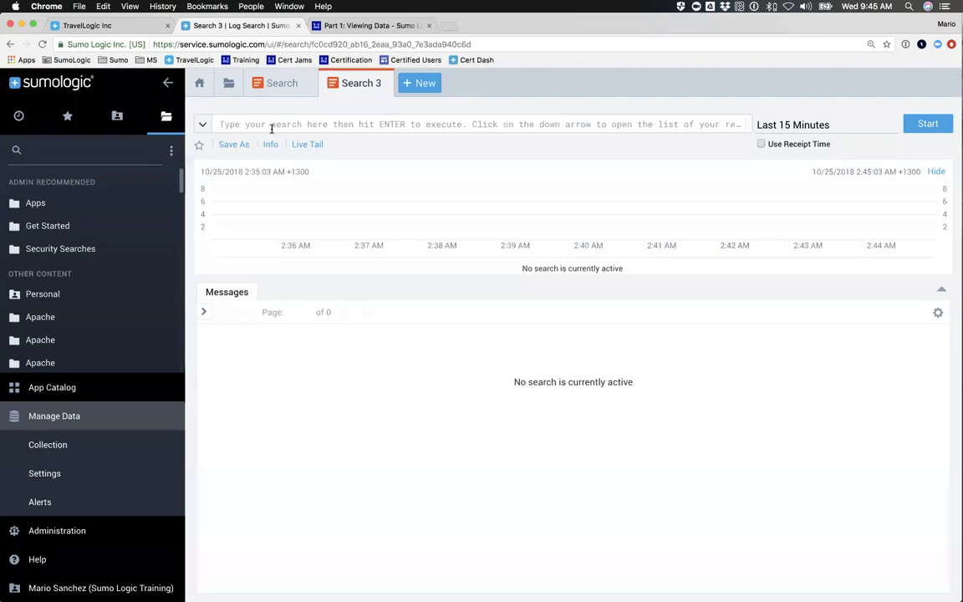
Begin the query with the * wildcard and set the time range to -3m.
left_click(272, 124)
type("*")
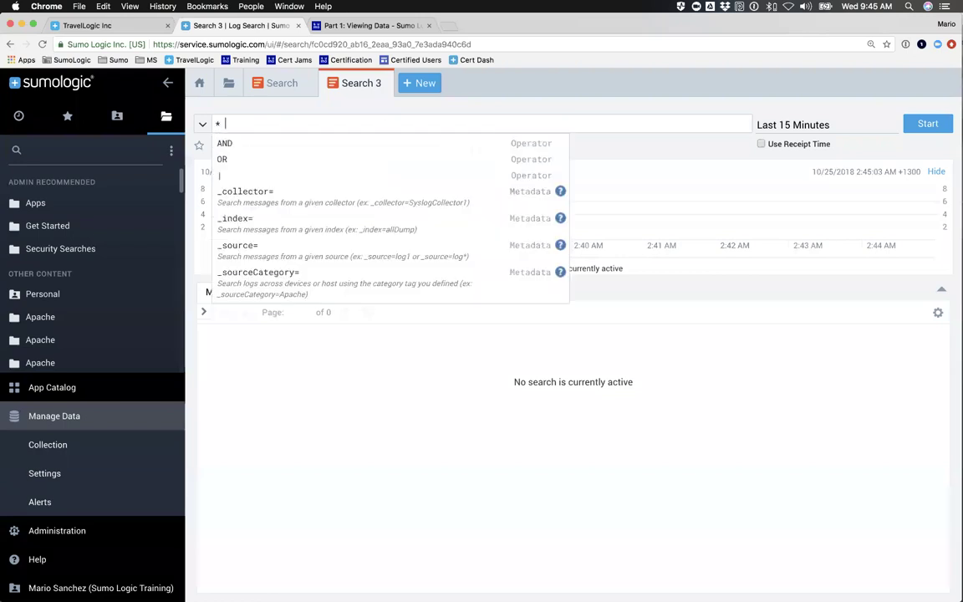
left_click(761, 125)
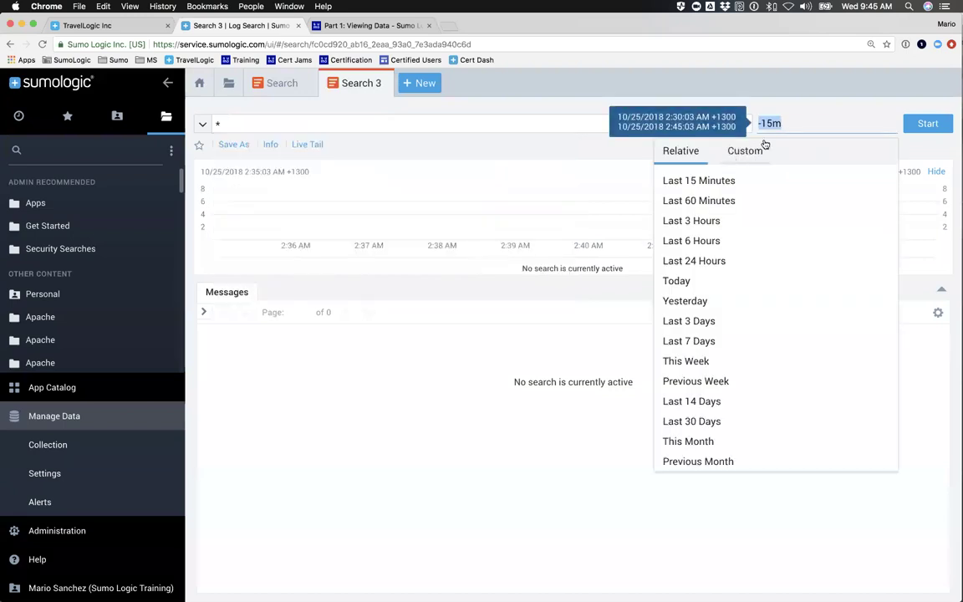
type("-3m")
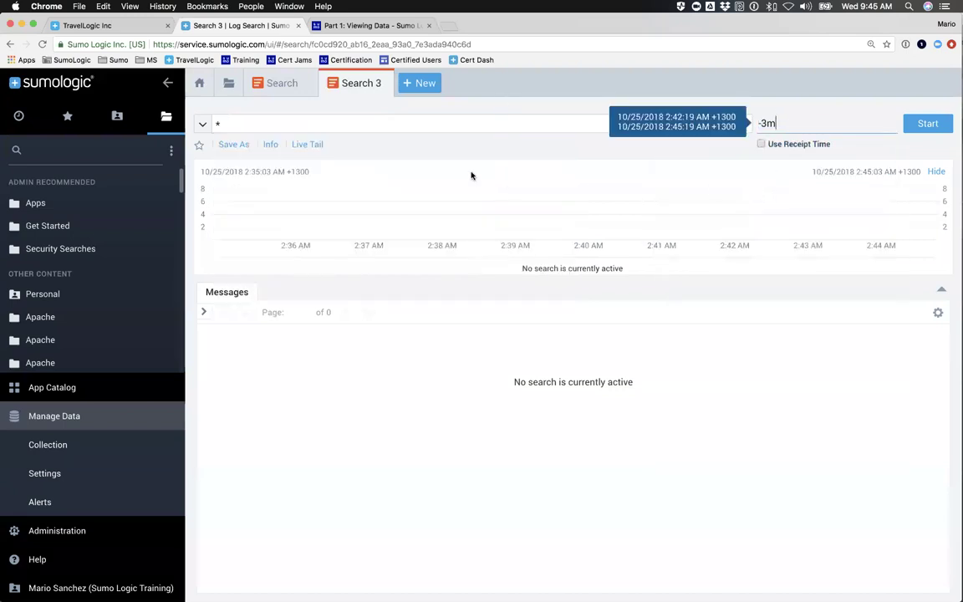
Extend the query to * | count by _sourceCategory and run the search.
left_click(396, 126)
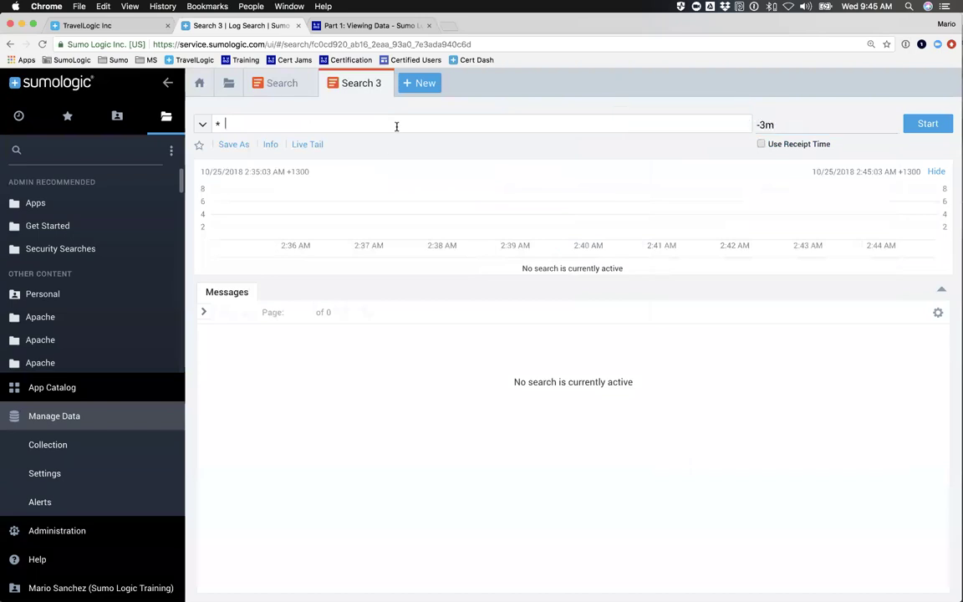
type("| co")
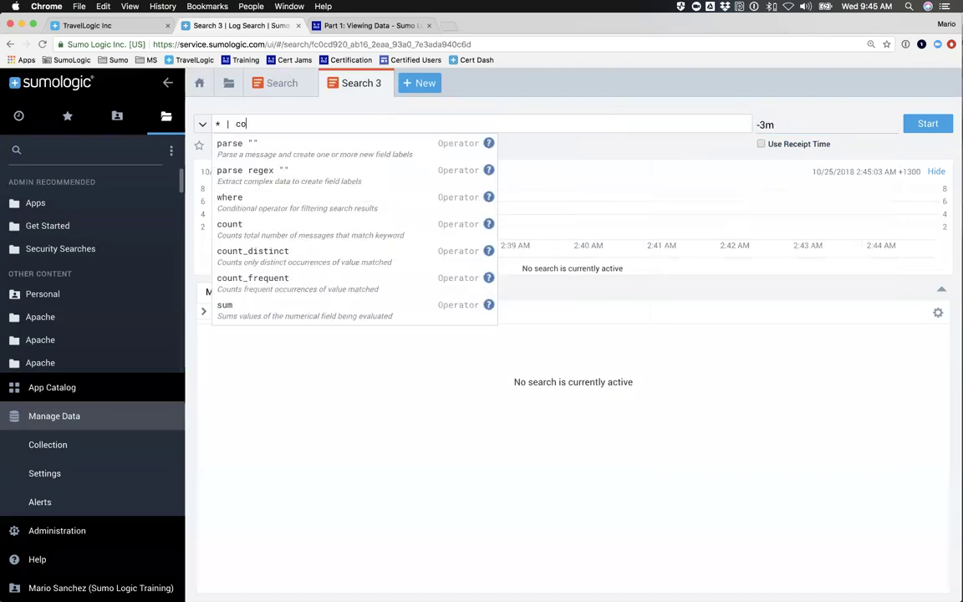
type("unt by _")
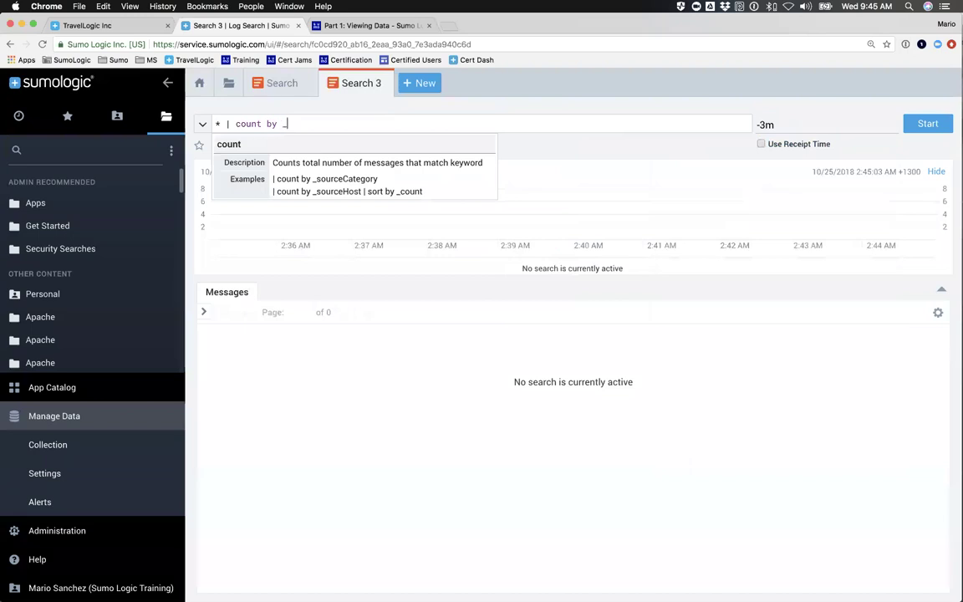
type("sourceCategory")
key("Return")
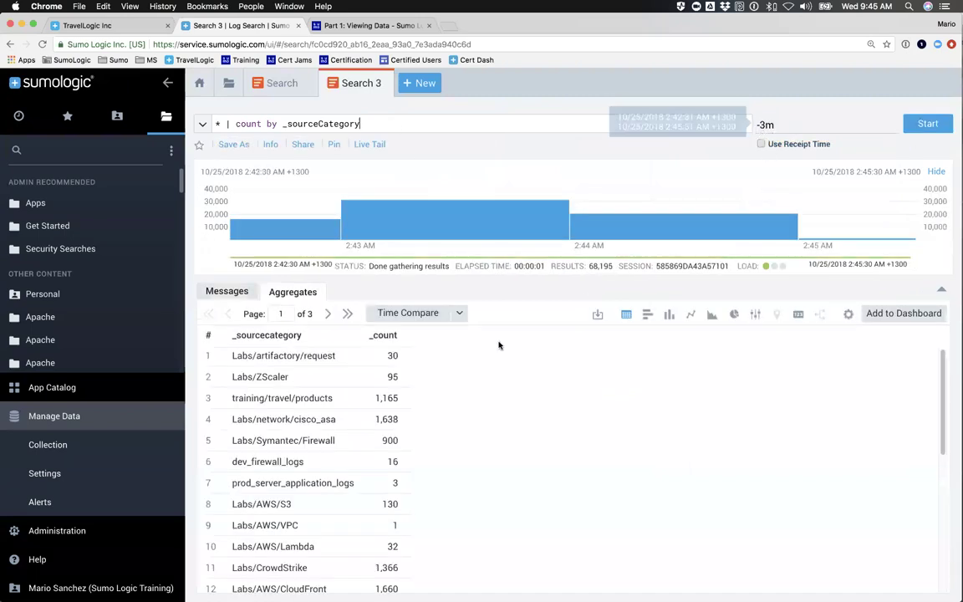
Sort the aggregates by descending _count and look through the listed source categories.
left_click(381, 335)
left_click(383, 336)
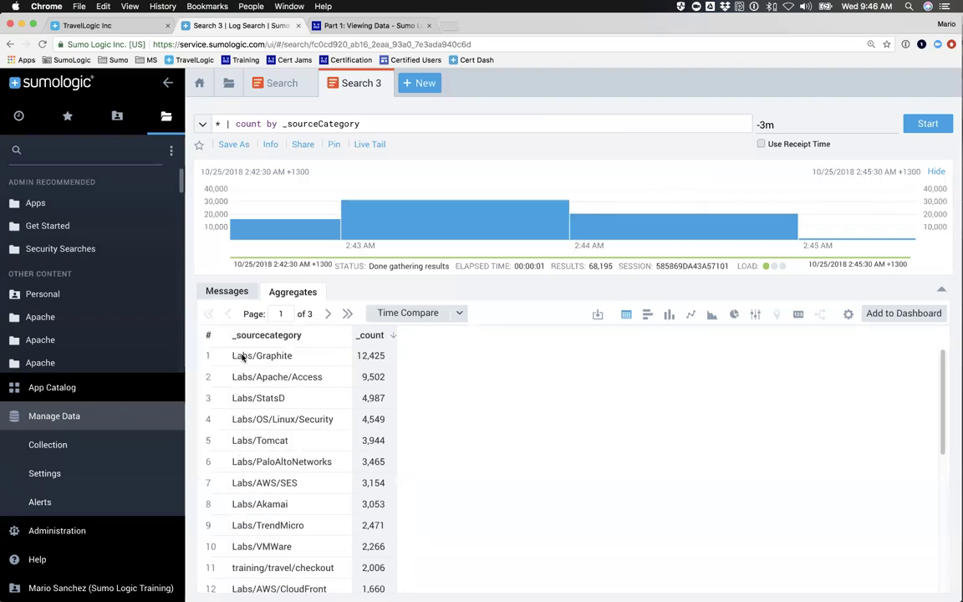
scroll(237, 400, "down", 5)
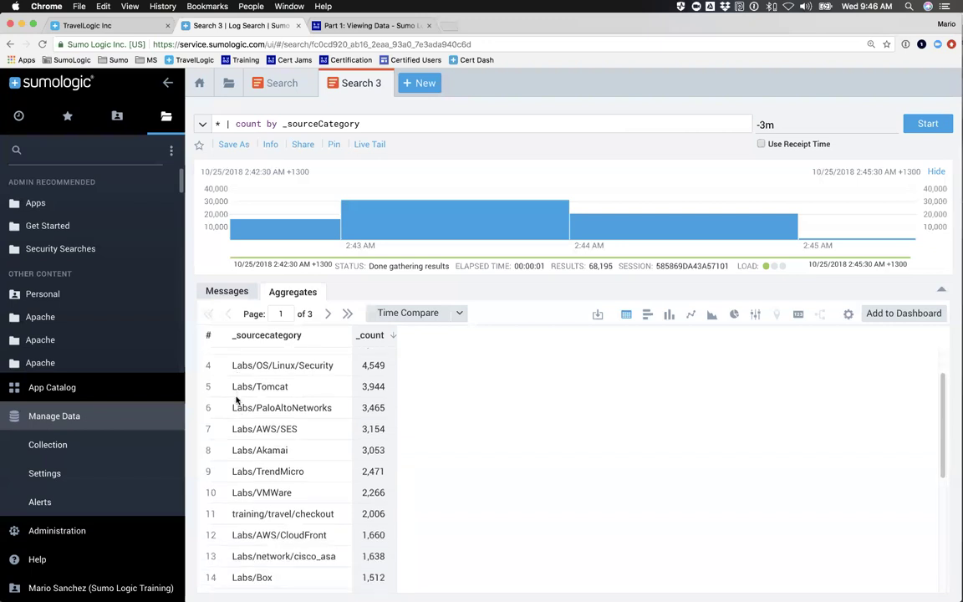
scroll(238, 400, "up", 5)
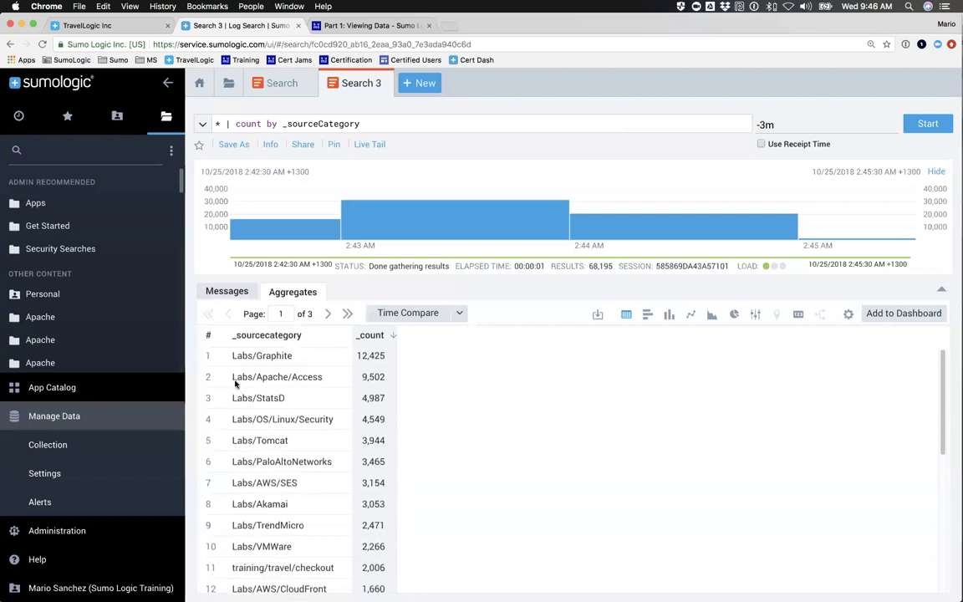
scroll(281, 390, "down", 4)
scroll(281, 391, "down", 5)
scroll(276, 388, "up", 7)
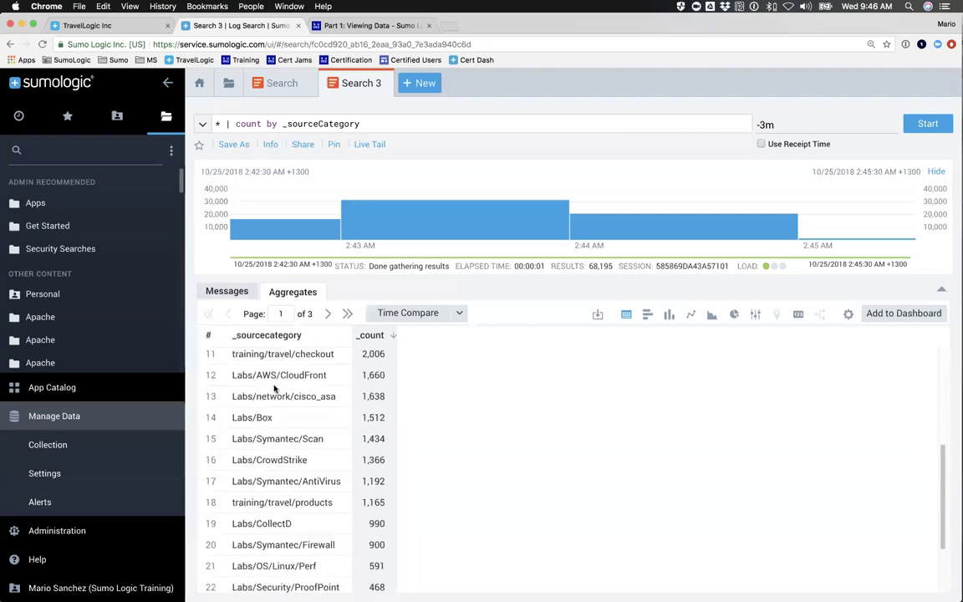
scroll(274, 360, "down", 1)
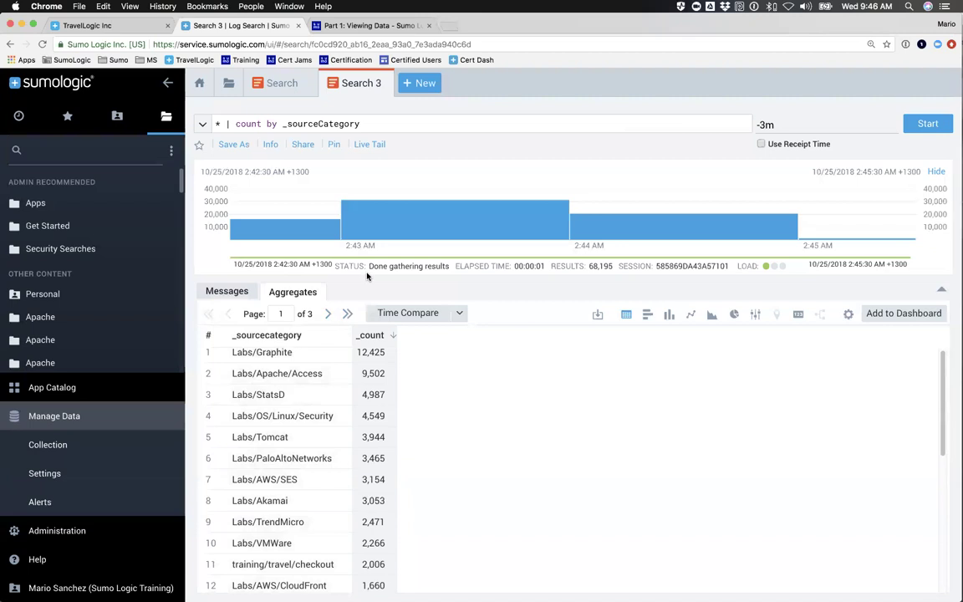
Close the Search 3 tab and look through the log messages of the remaining Labs/Apache/Access search.
left_click(382, 84)
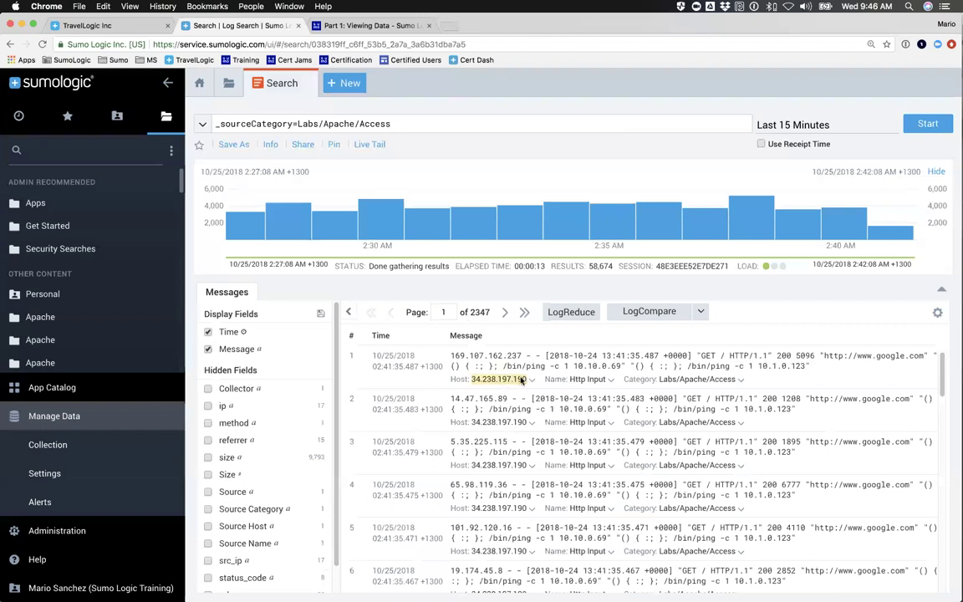
scroll(528, 409, "down", 2)
scroll(528, 409, "down", 6)
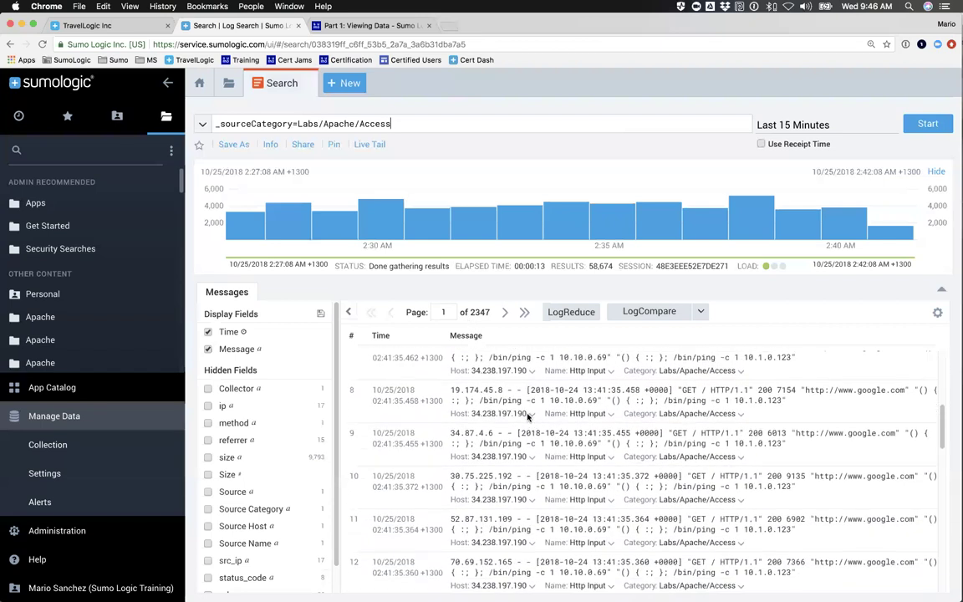
scroll(528, 415, "down", 6)
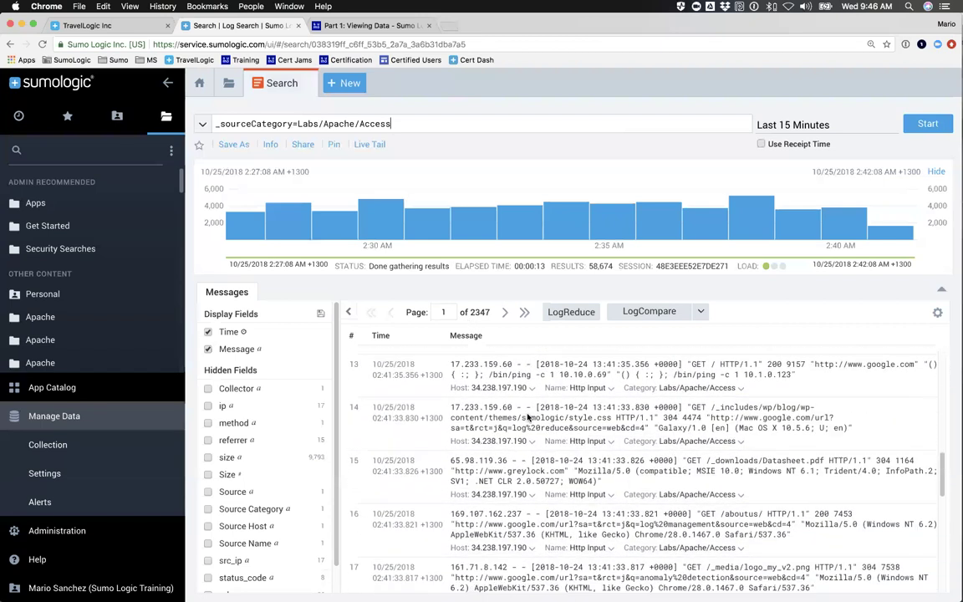
scroll(529, 415, "down", 6)
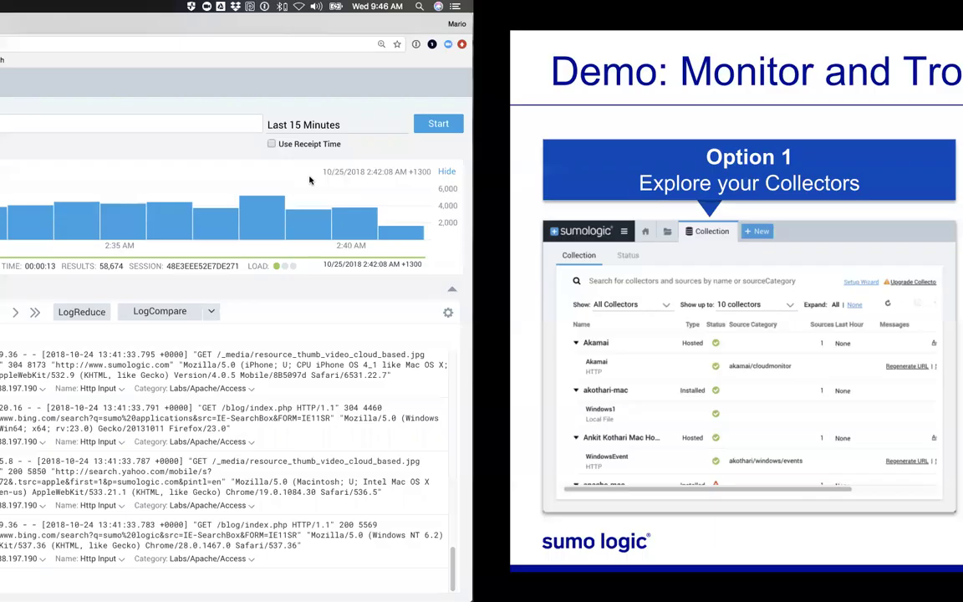
key("Right")
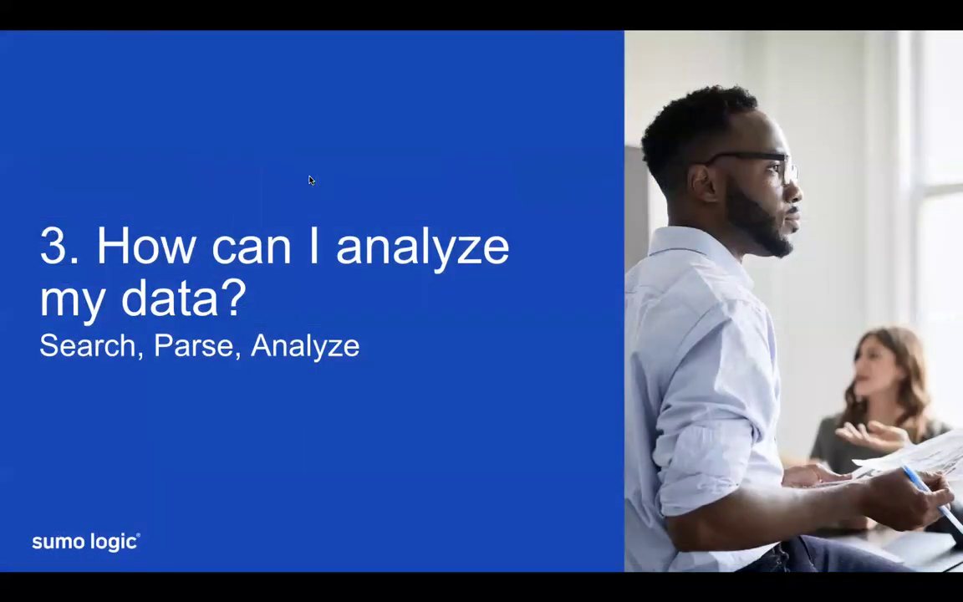
Switch from the slides to the browser and look through the shared folders and dashboards in the content library.
key("Right")
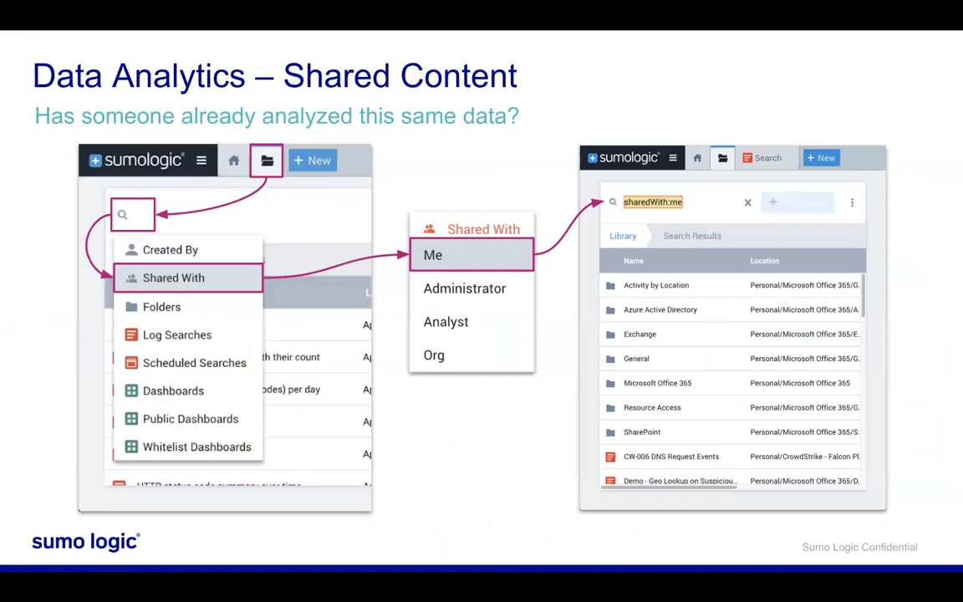
key("ctrl+Left")
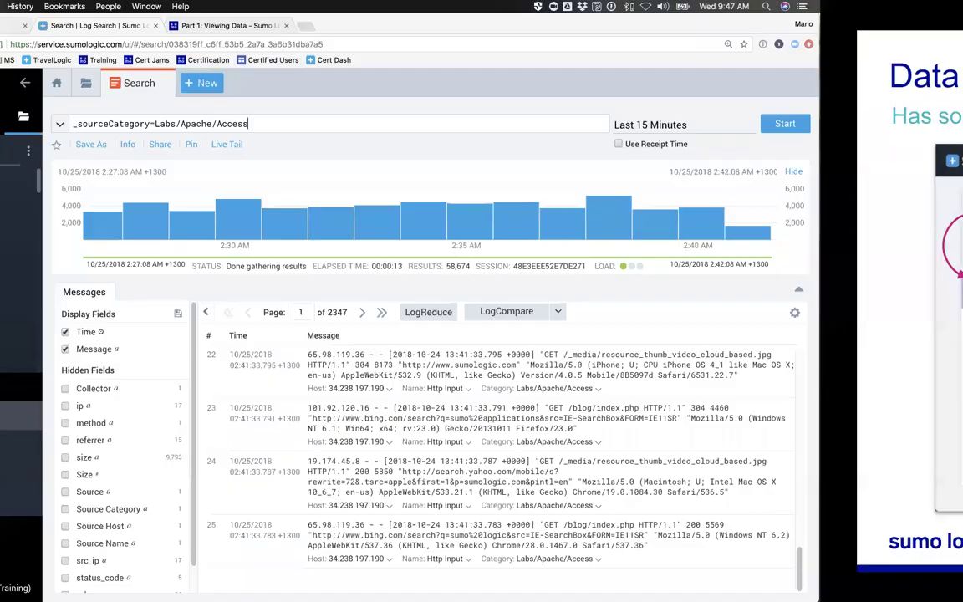
left_click(229, 86)
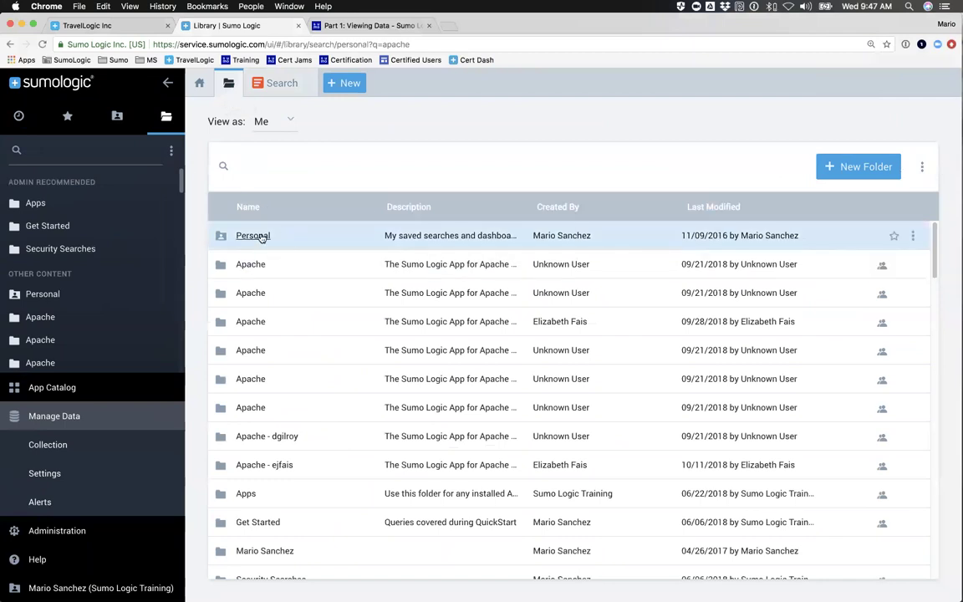
scroll(271, 289, "down", 10)
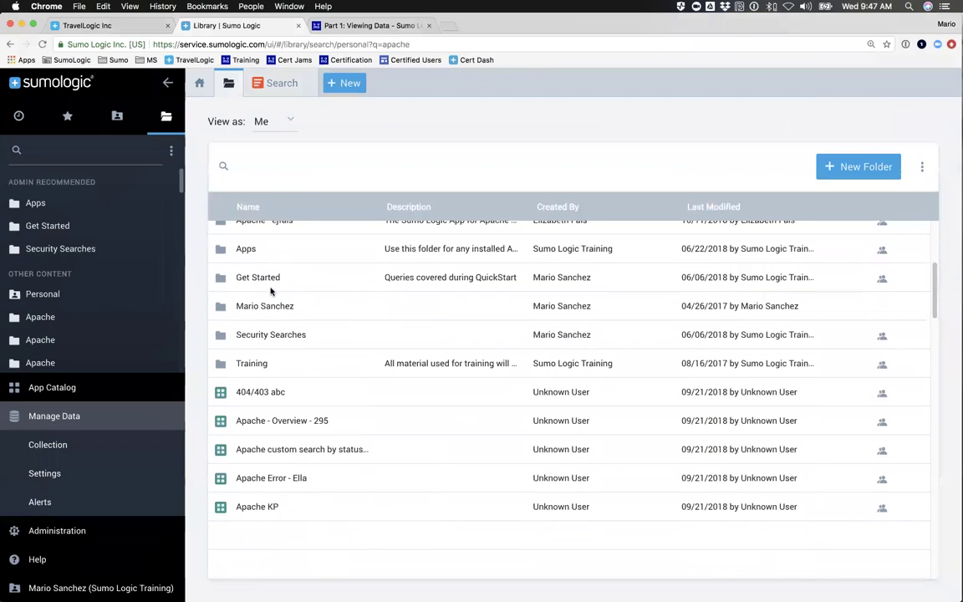
scroll(270, 288, "up", 5)
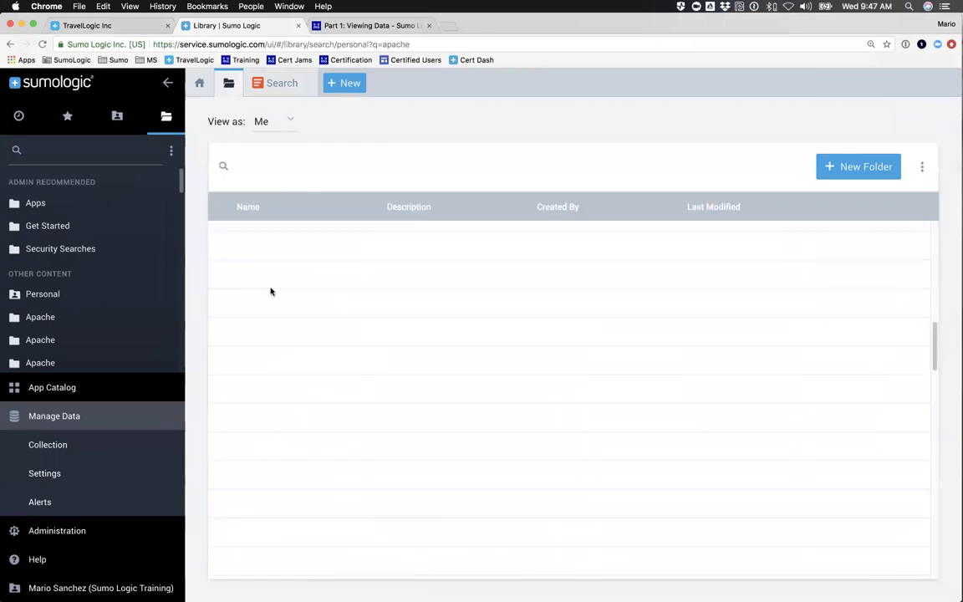
scroll(271, 291, "up", 5)
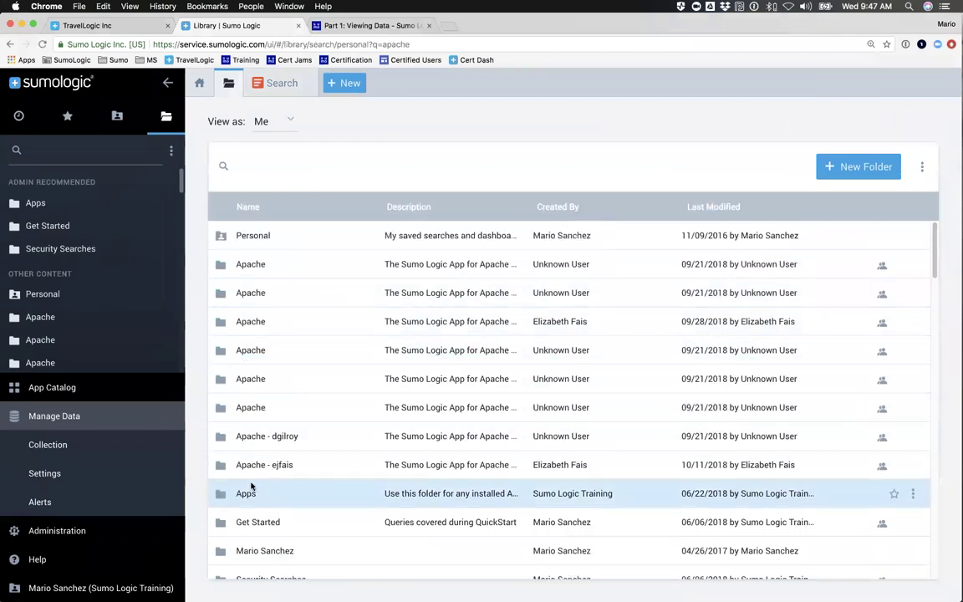
scroll(251, 488, "down", 5)
scroll(251, 488, "down", 2)
scroll(293, 383, "up", 8)
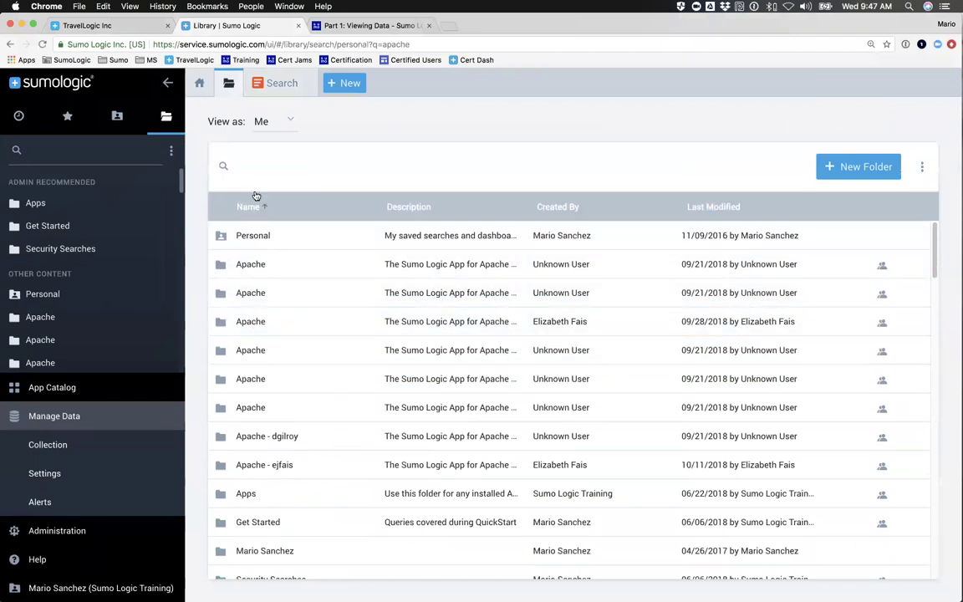
Search the library for cloudtrail and look through the matching folders, dashboards and searches.
left_click(255, 165)
type("cloudtrail")
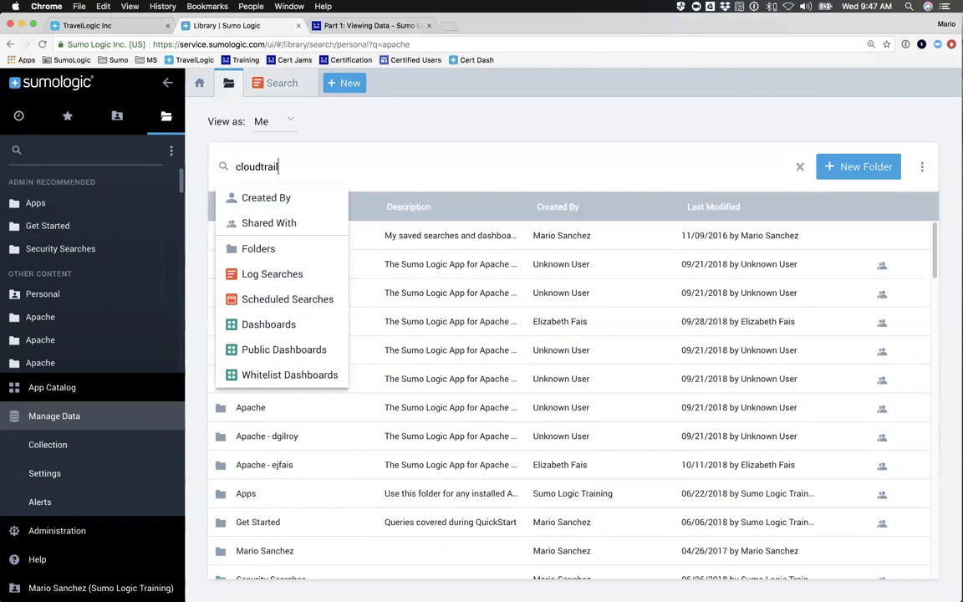
key("Return")
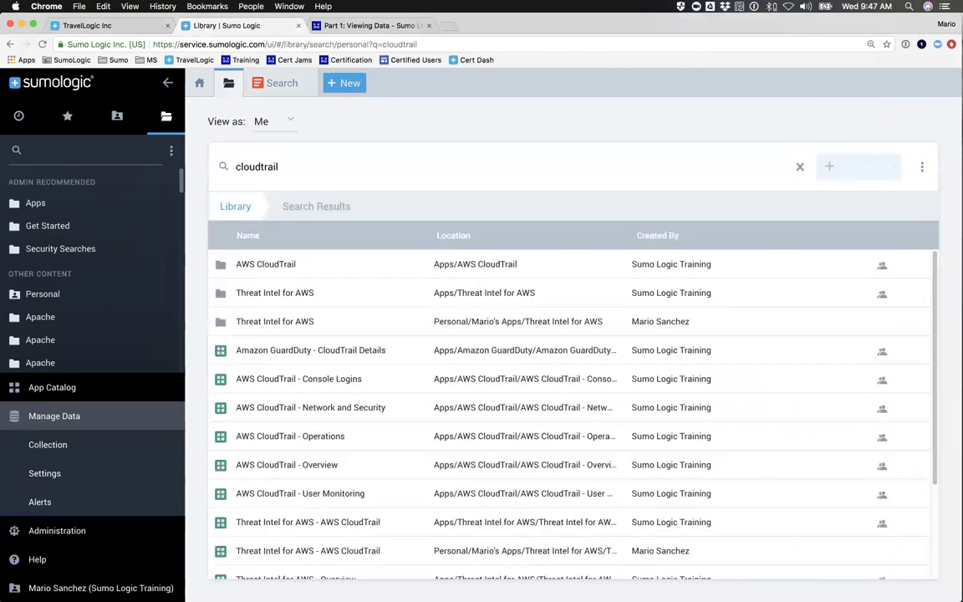
scroll(275, 338, "down", 3)
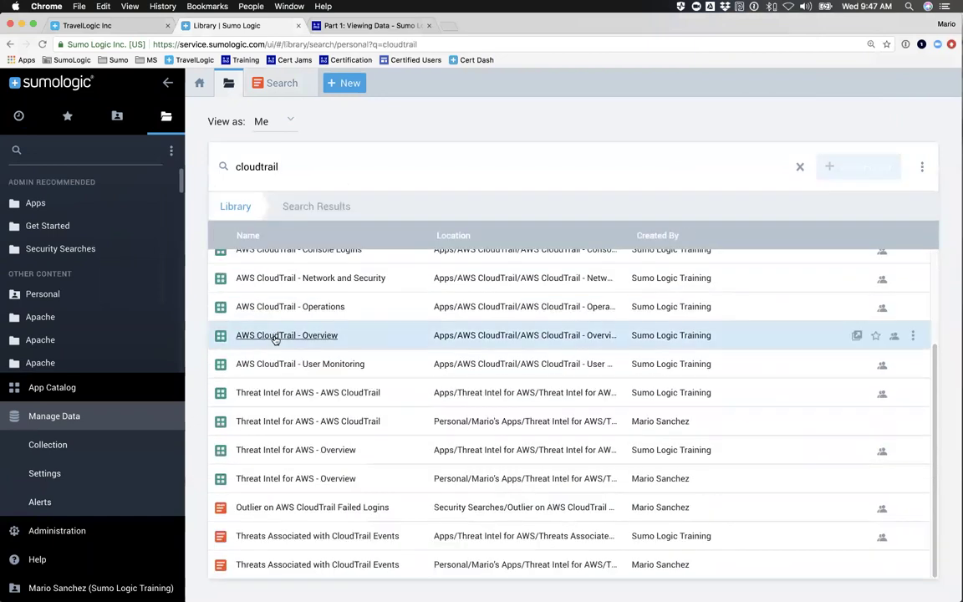
scroll(274, 337, "up", 3)
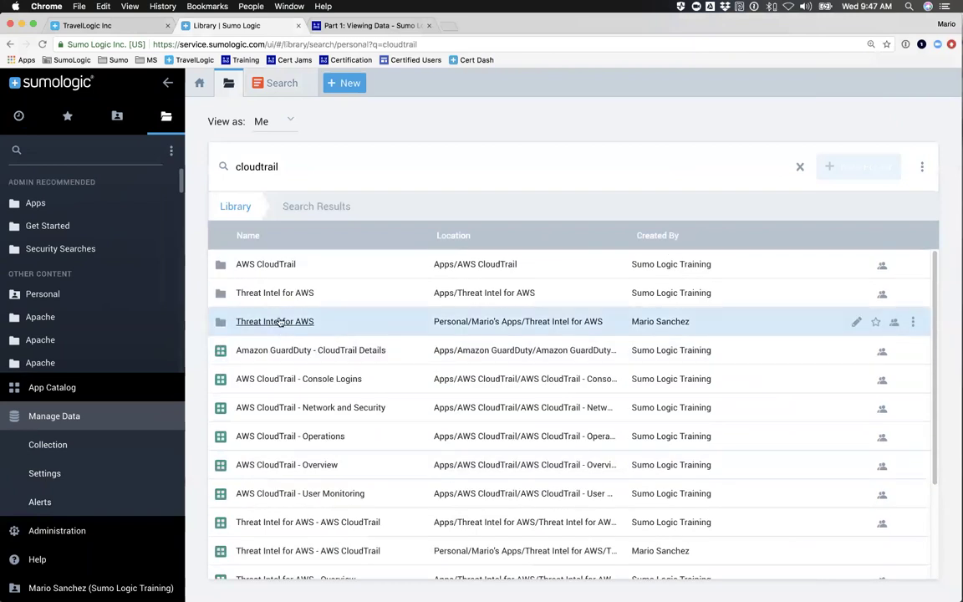
Open the Threat Intel for AWS - Overview dashboard from the cloudtrail results and close it again.
scroll(280, 322, "down", 2)
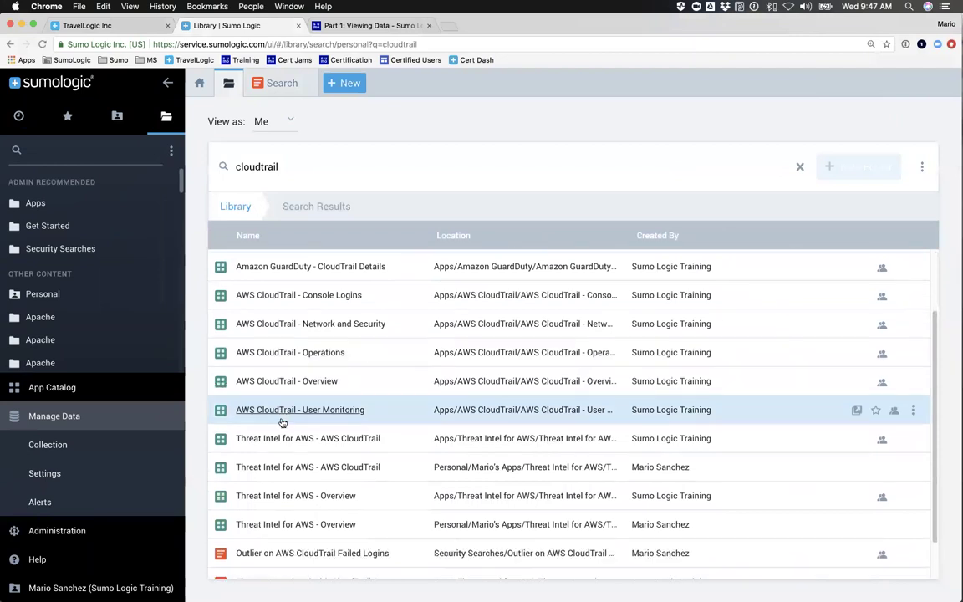
scroll(283, 422, "down", 1)
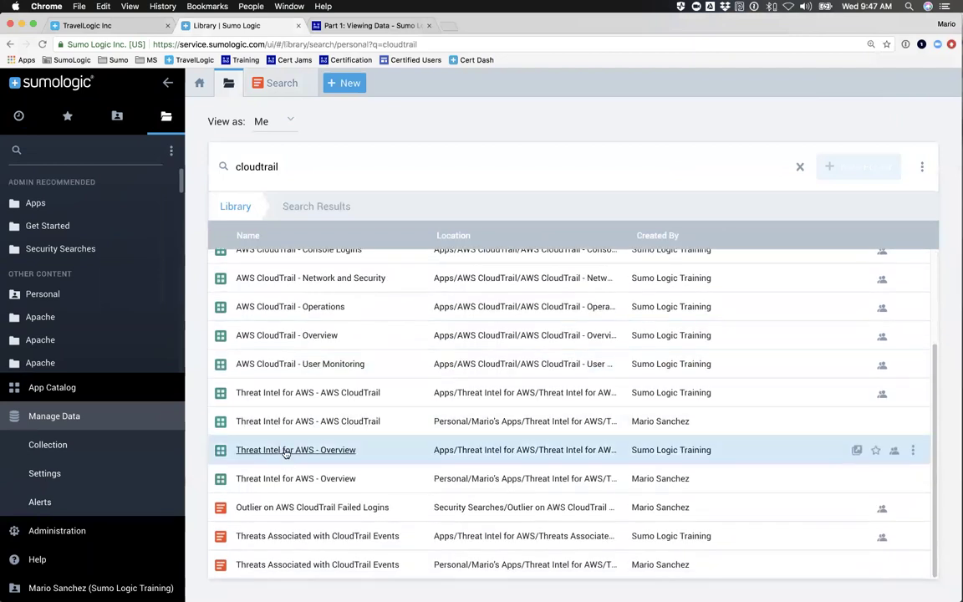
left_click(285, 449)
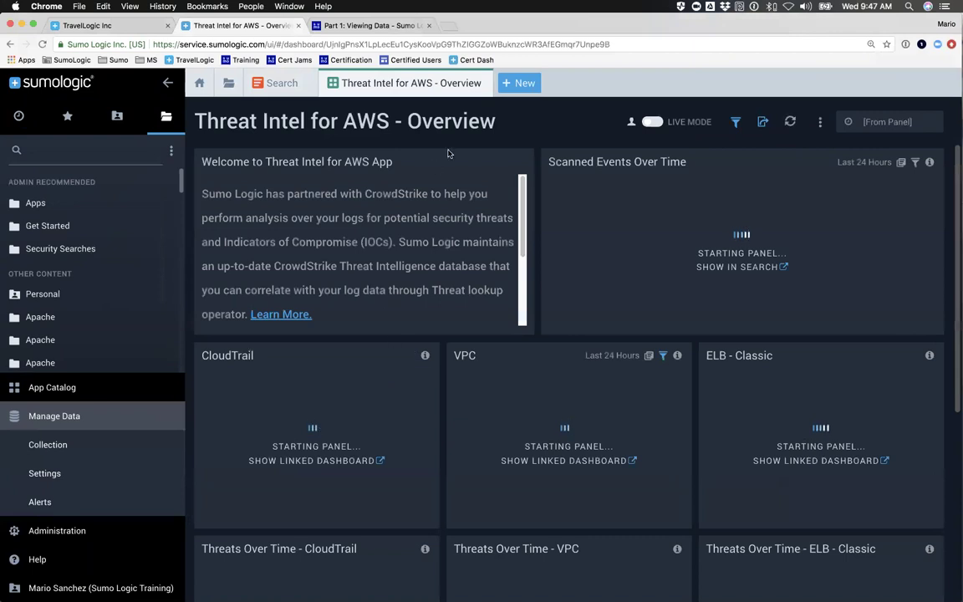
left_click(475, 83)
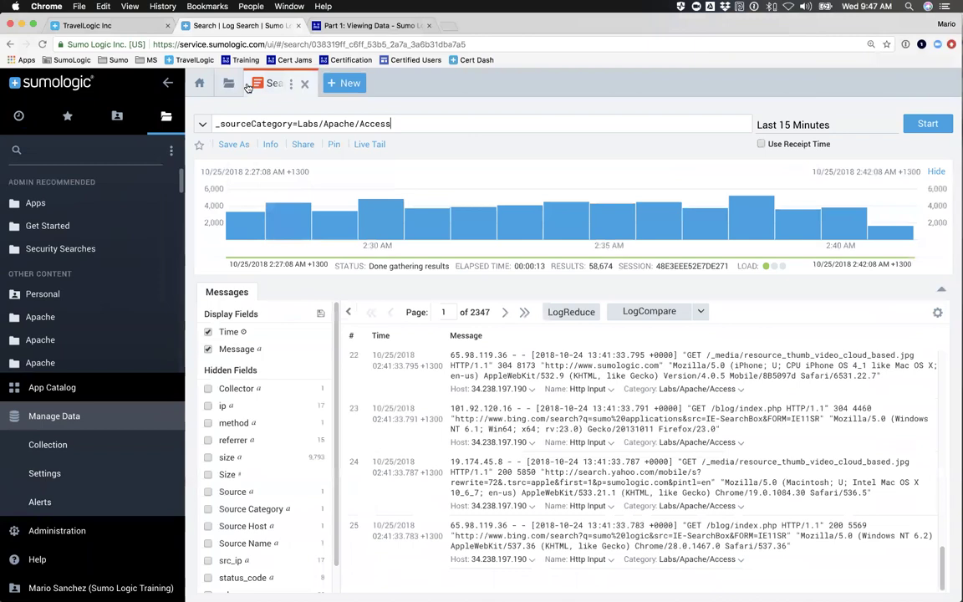
Return to the content library and search it for apache.
left_click(228, 83)
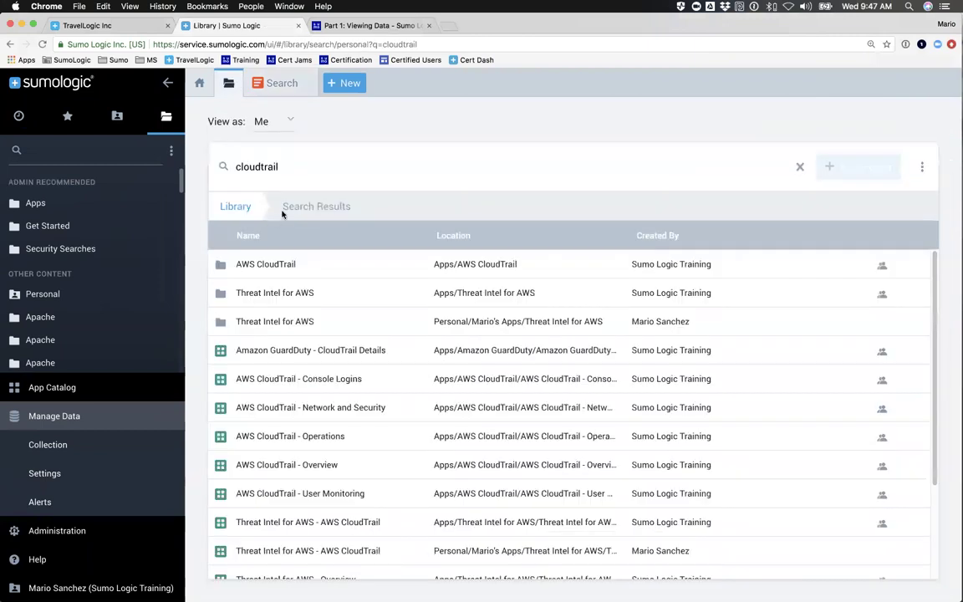
double_click(279, 167)
type("apache")
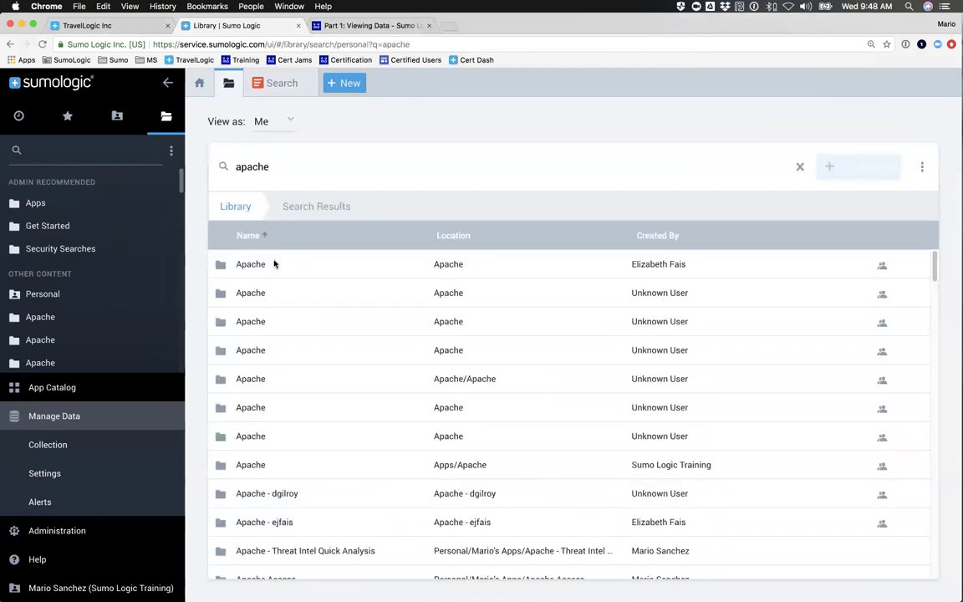
Open a shared Apache - Web Server Operations dashboard located under Apache/Apache - Web Server Operations from the search results.
scroll(295, 362, "down", 1)
scroll(296, 362, "down", 10)
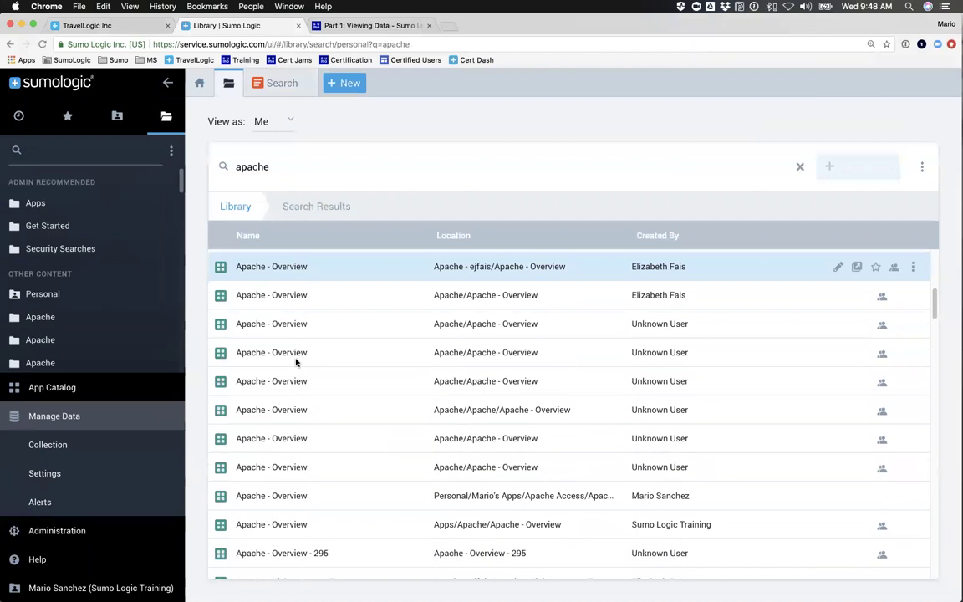
scroll(296, 362, "down", 10)
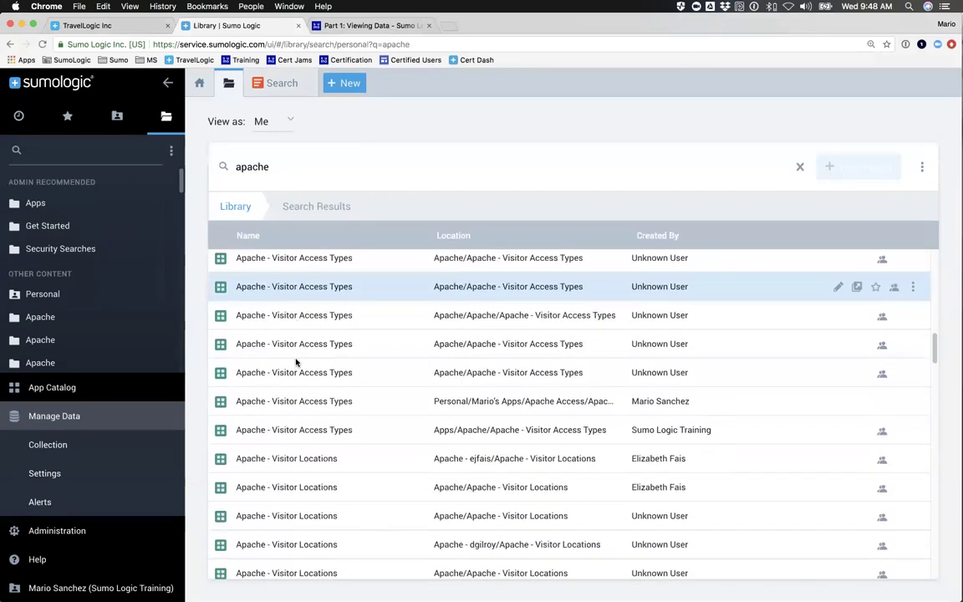
scroll(295, 361, "down", 10)
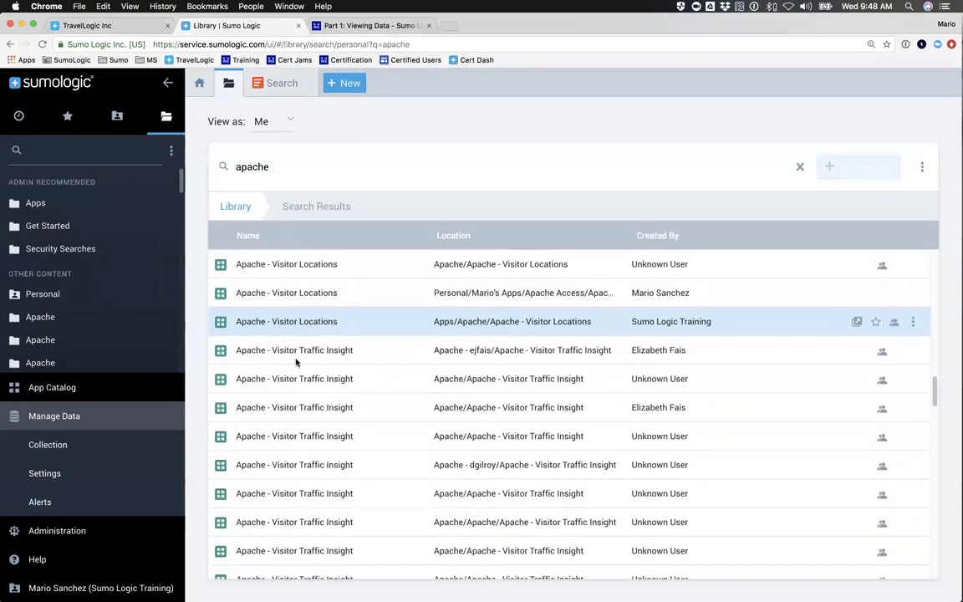
scroll(295, 362, "down", 1)
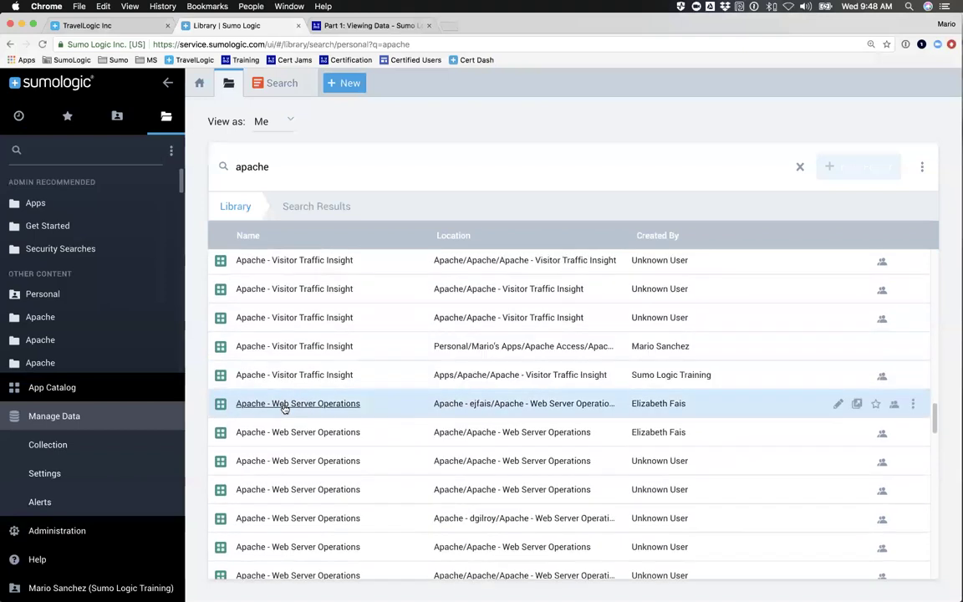
scroll(297, 435, "down", 4)
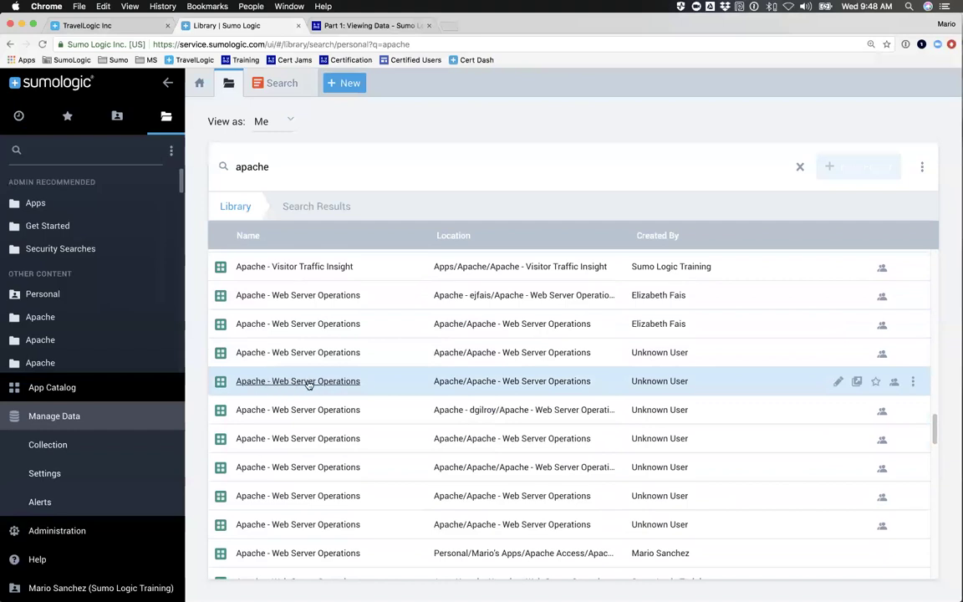
left_click(306, 381)
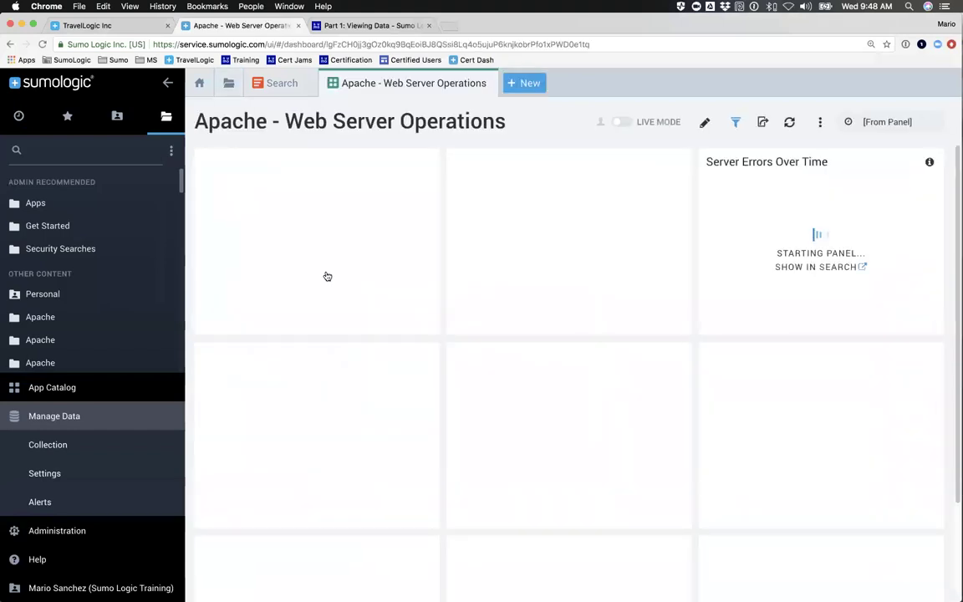
Collapse the side navigation and look through all panels of the Apache - Web Server Operations dashboard.
left_click(167, 85)
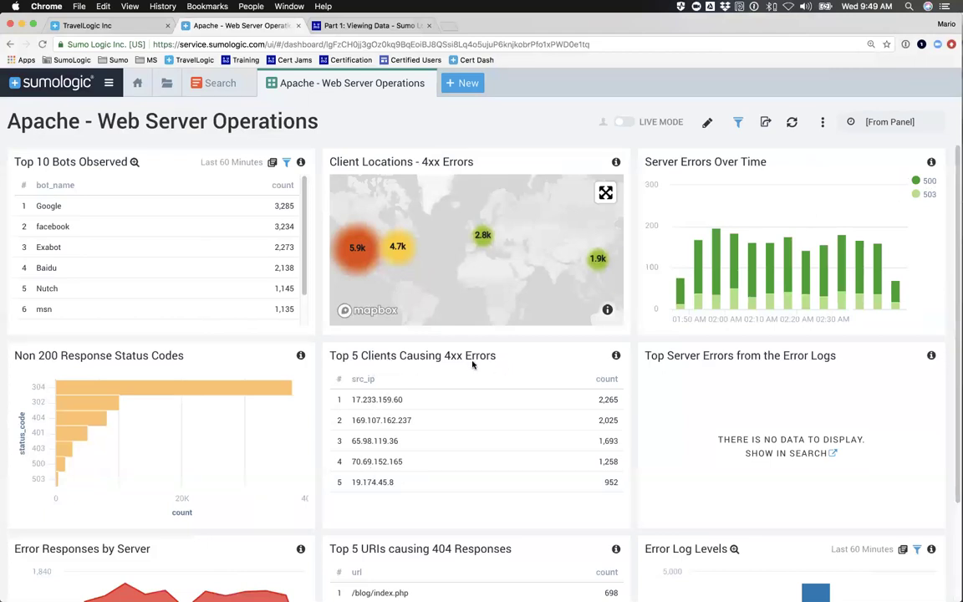
scroll(565, 378, "down", 1)
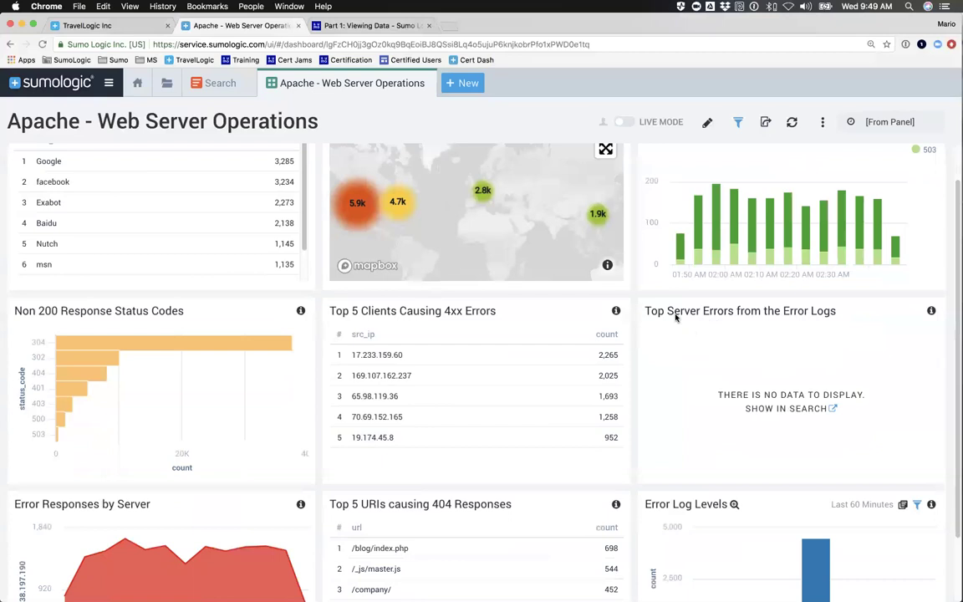
scroll(354, 408, "down", 2)
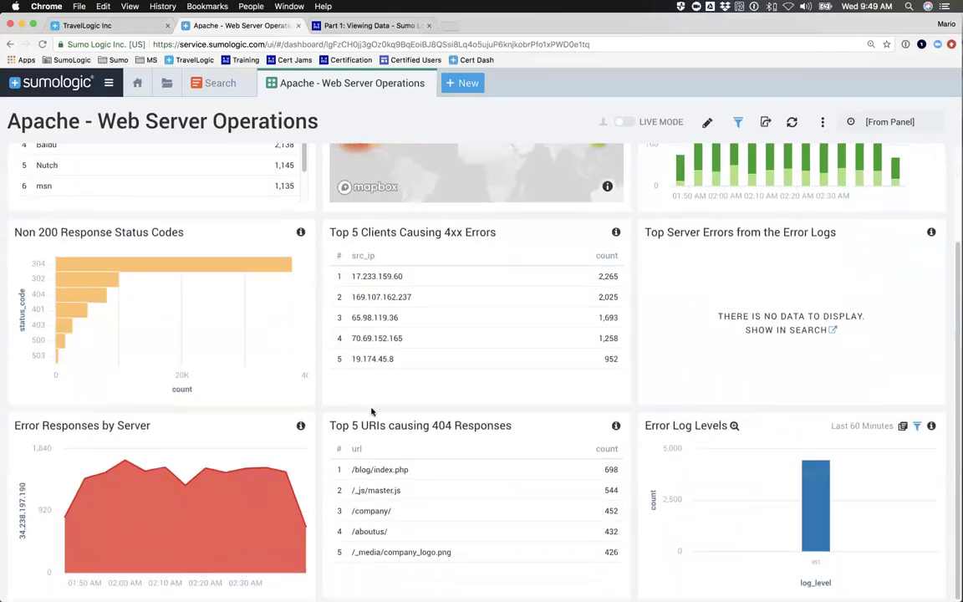
scroll(371, 412, "up", 3)
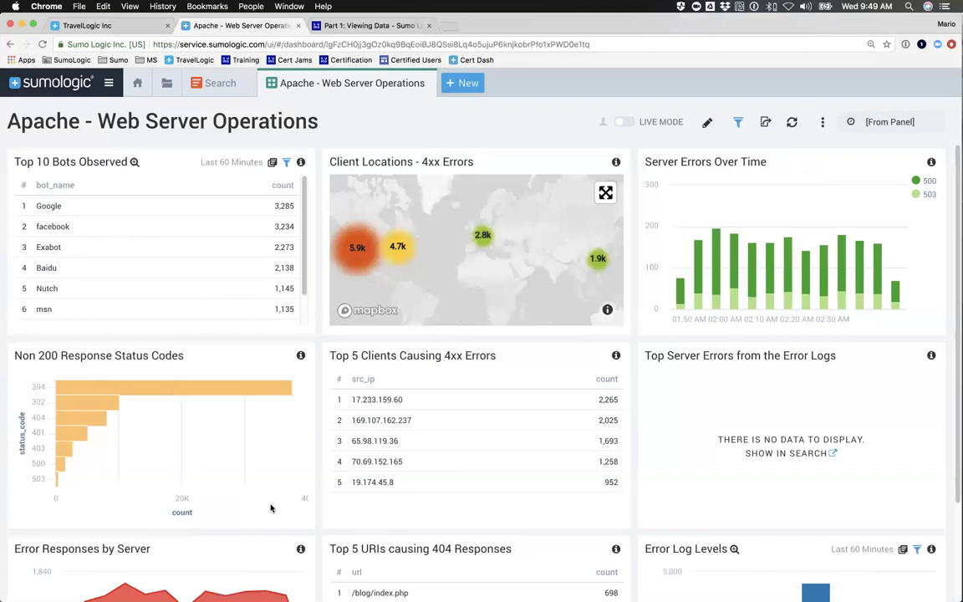
scroll(452, 436, "down", 3)
scroll(510, 393, "up", 3)
Open the query behind the Server Errors Over Time panel as a log search and examine its full text.
mouse_move(707, 165)
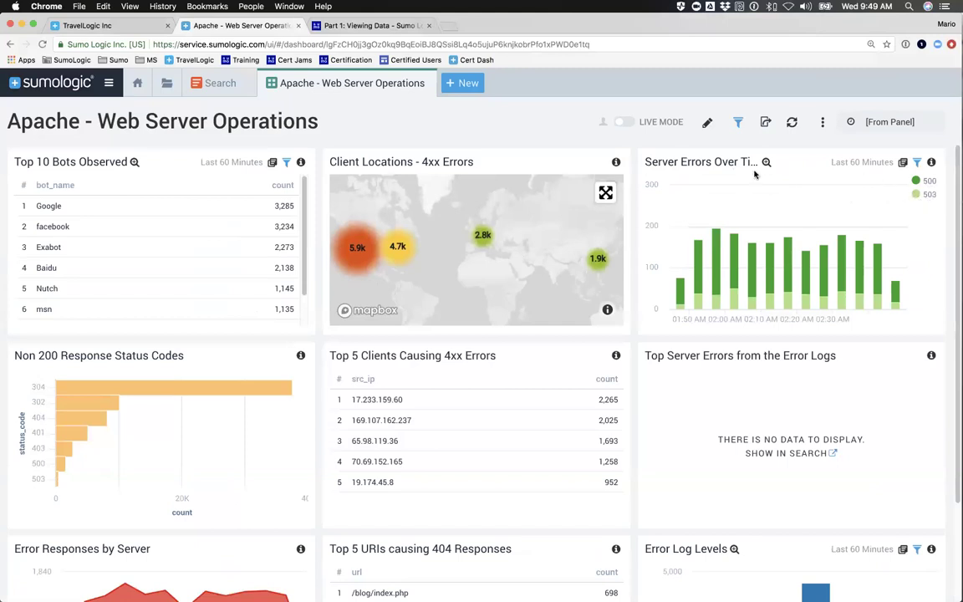
left_click(903, 163)
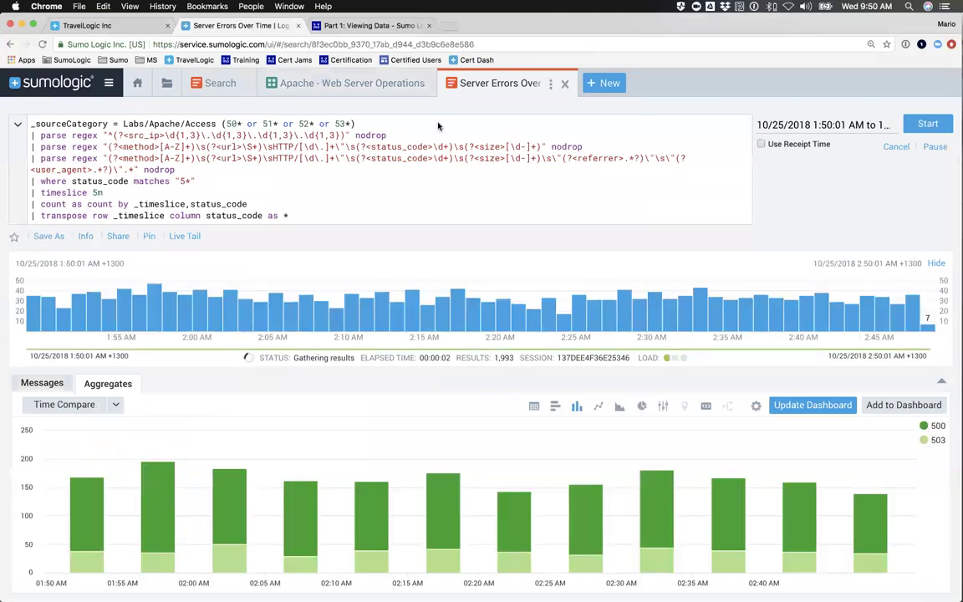
left_click_drag(27, 122, 295, 213)
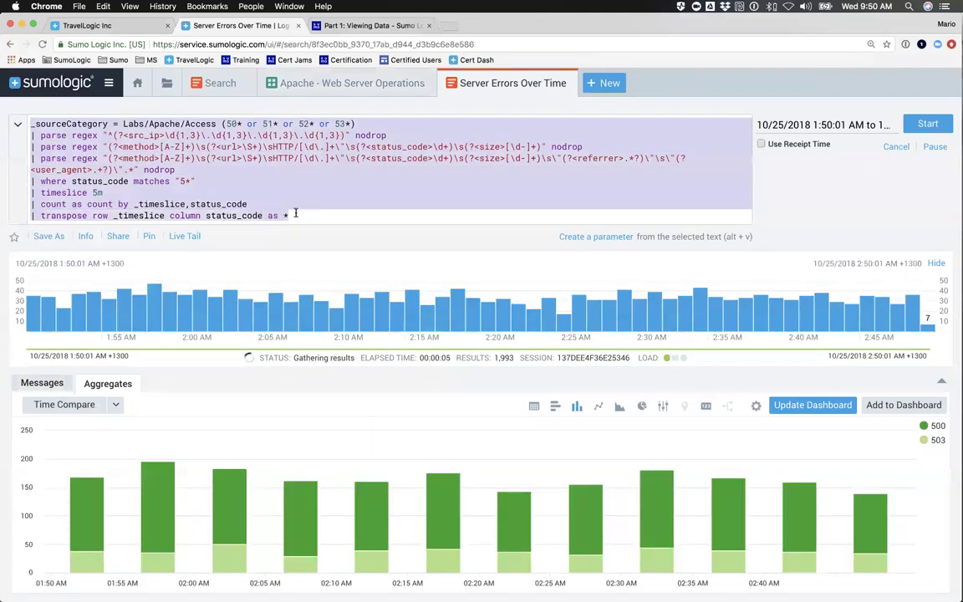
left_click(116, 148)
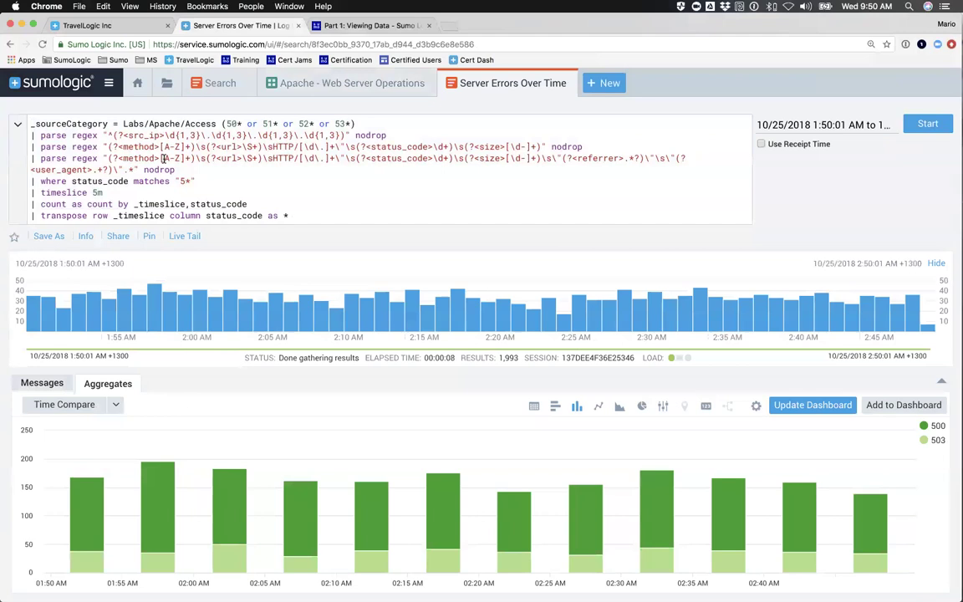
Remove the keyword filter (50* or 51* or 52* or 53*) from the first line of the query.
left_click_drag(222, 123, 360, 124)
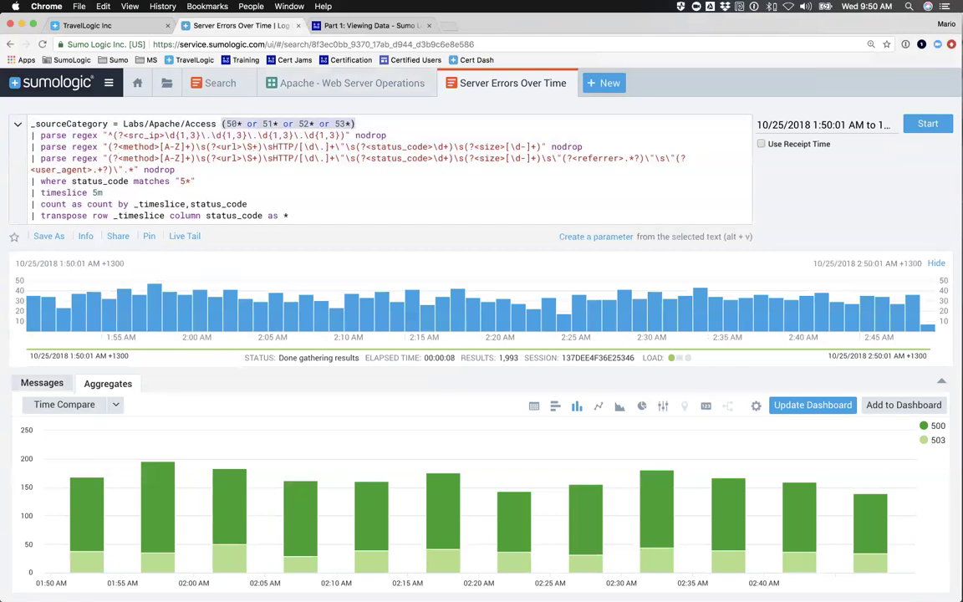
key("BackSpace")
key("Escape")
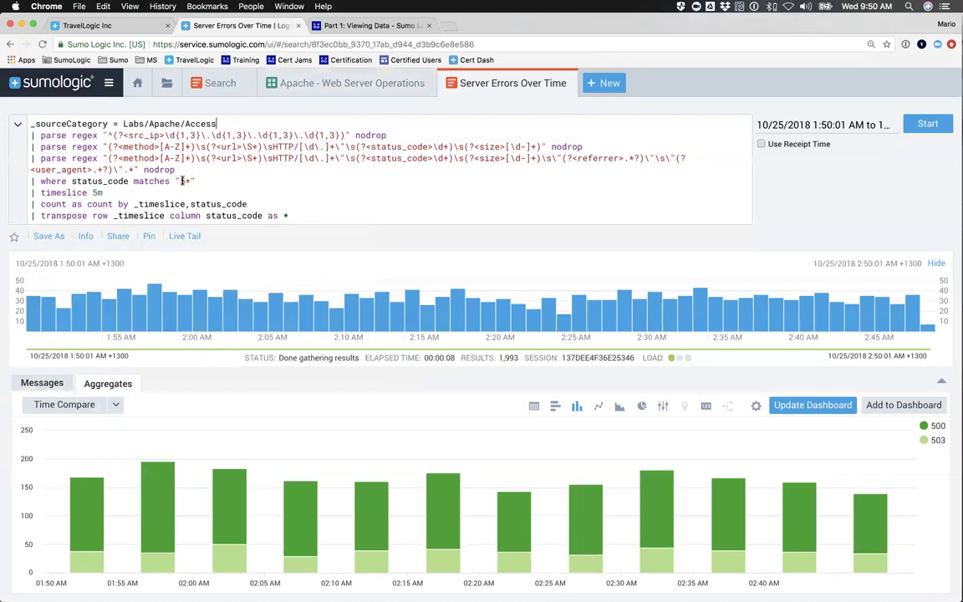
Change the where clause to match status_code "4*" and run the search.
left_click(184, 180)
key("BackSpace")
type("4")
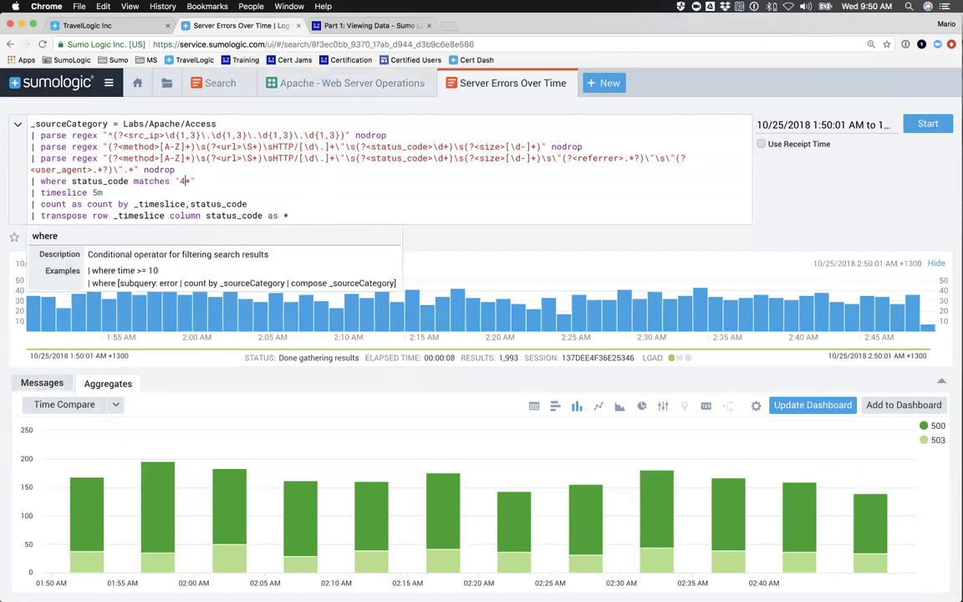
key("Return")
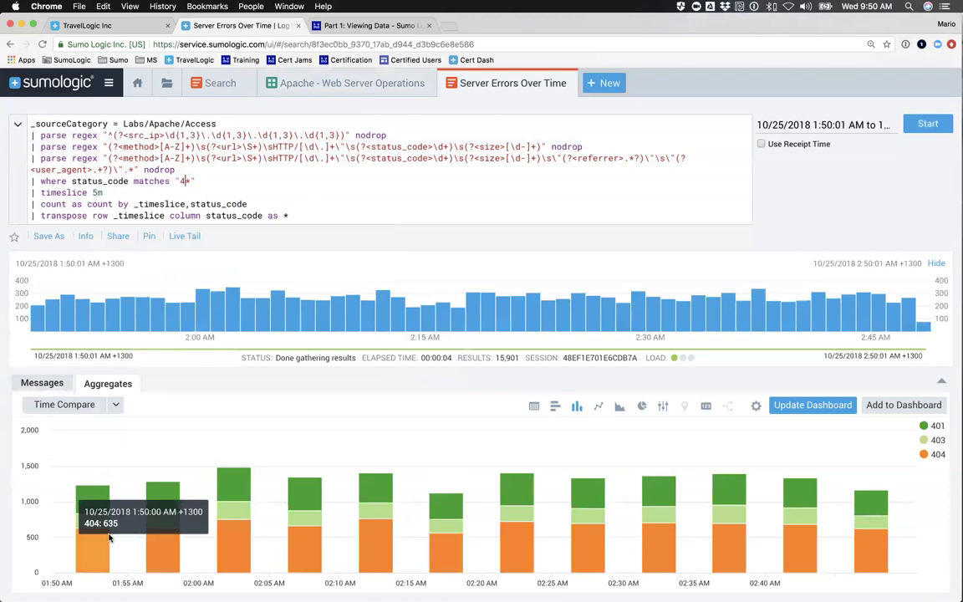
Start saving the query as a search named Client Errors Over Time with the description "xdv rg aerlghewflaerfhwelFHTLQ3 GQ G".
left_click(51, 239)
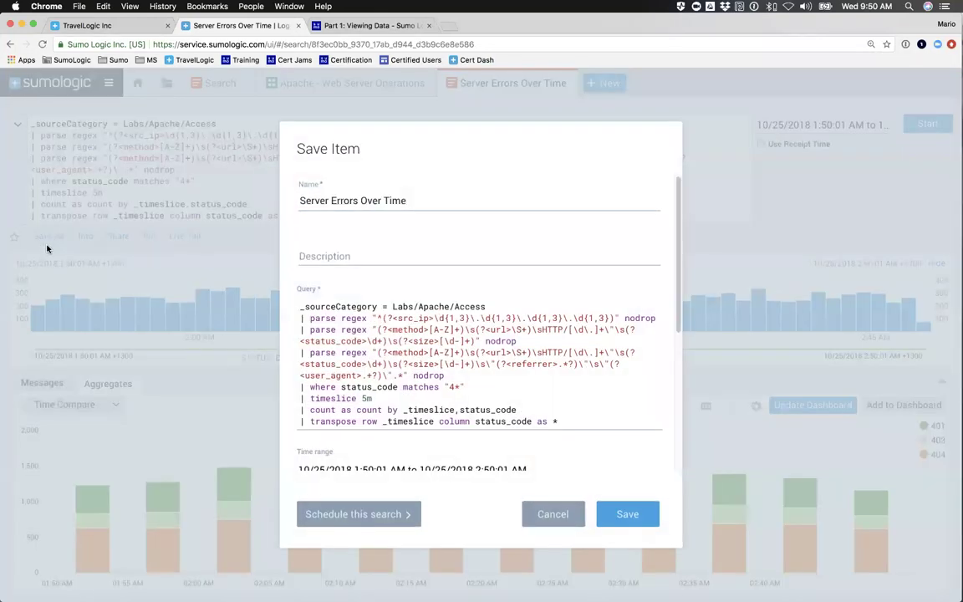
double_click(312, 200)
type("Client")
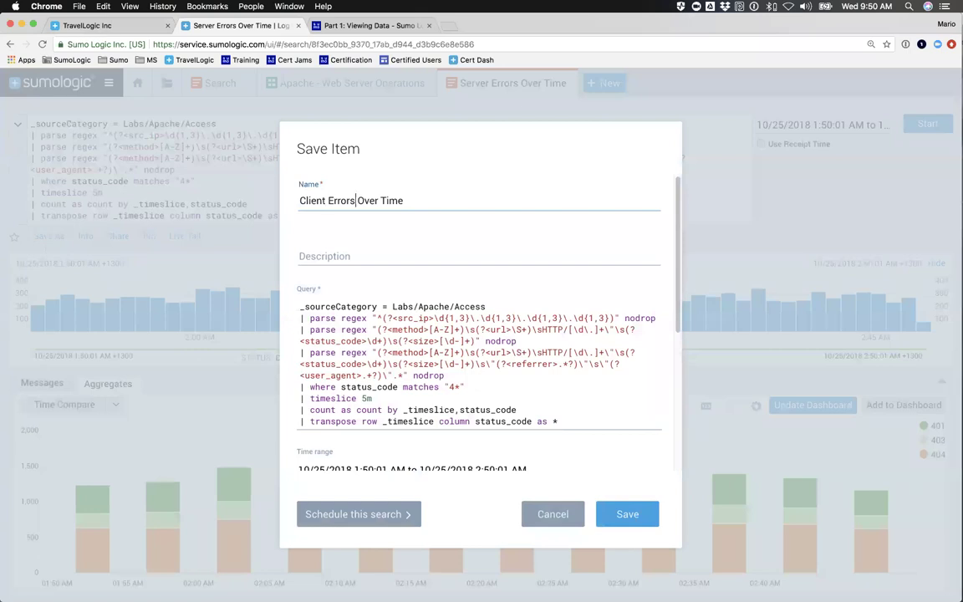
left_click(302, 255)
type("xdv ")
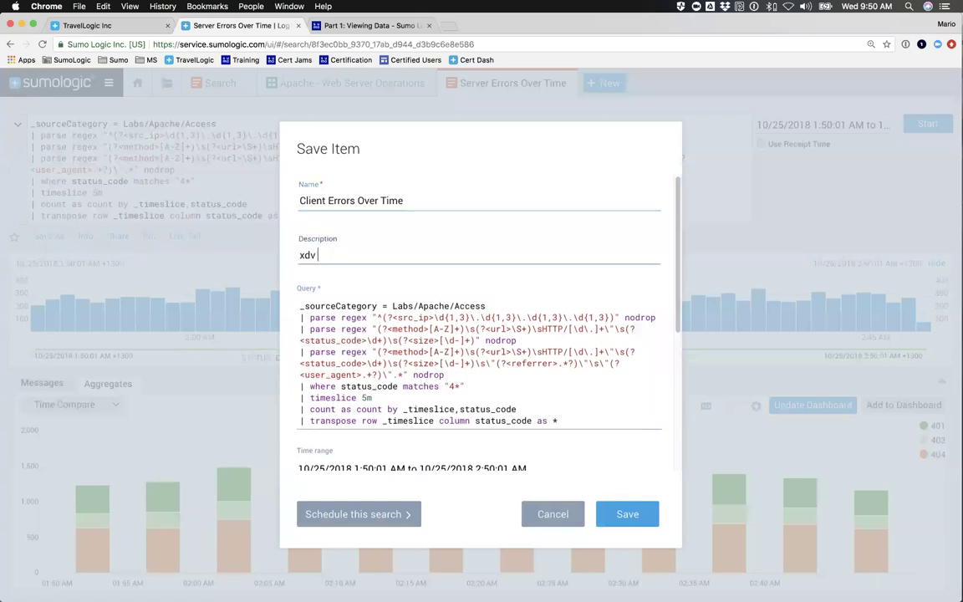
type("rg aerlghewflaerfhwelFHTLQ3 GQ G")
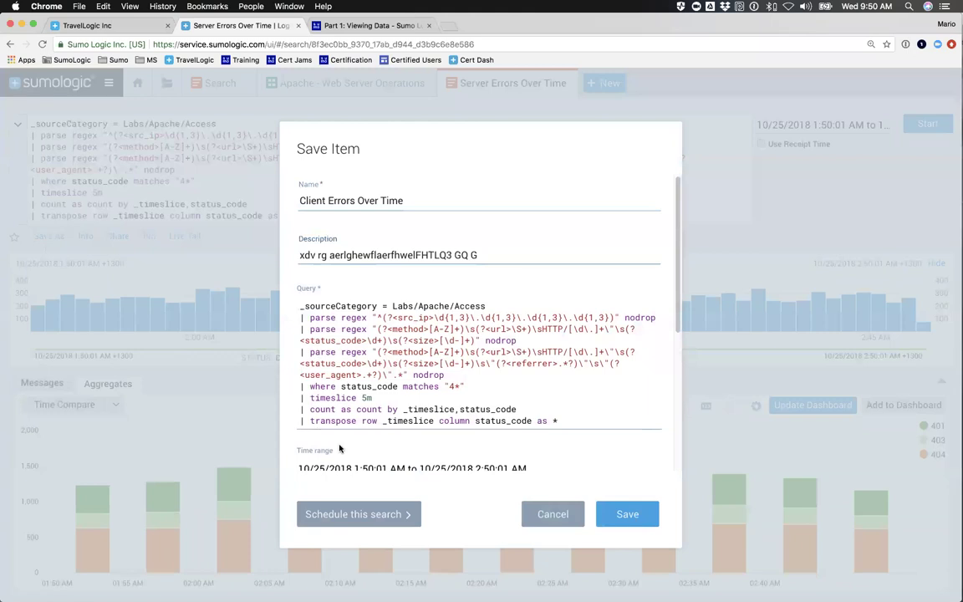
Set the saved search's time range to Last 6 Hours and save it in the Personal folder.
scroll(364, 415, "down", 5)
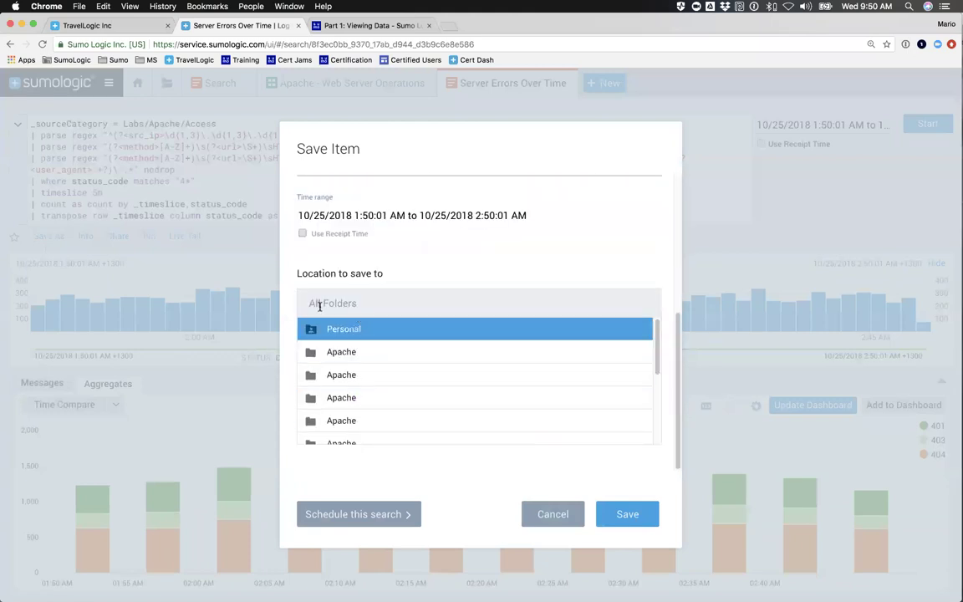
scroll(357, 318, "up", 2)
left_click(345, 260)
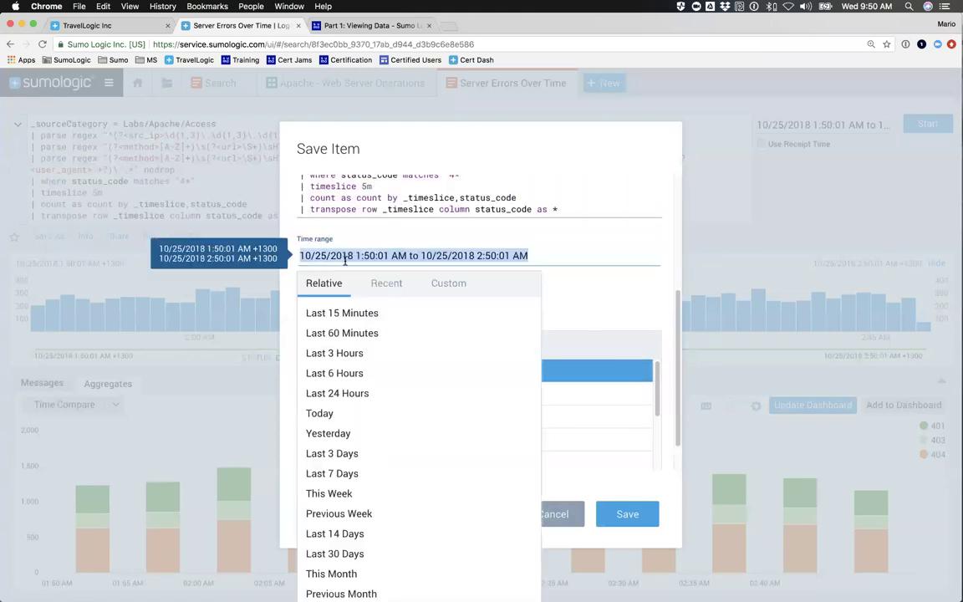
left_click(339, 334)
left_click(334, 259)
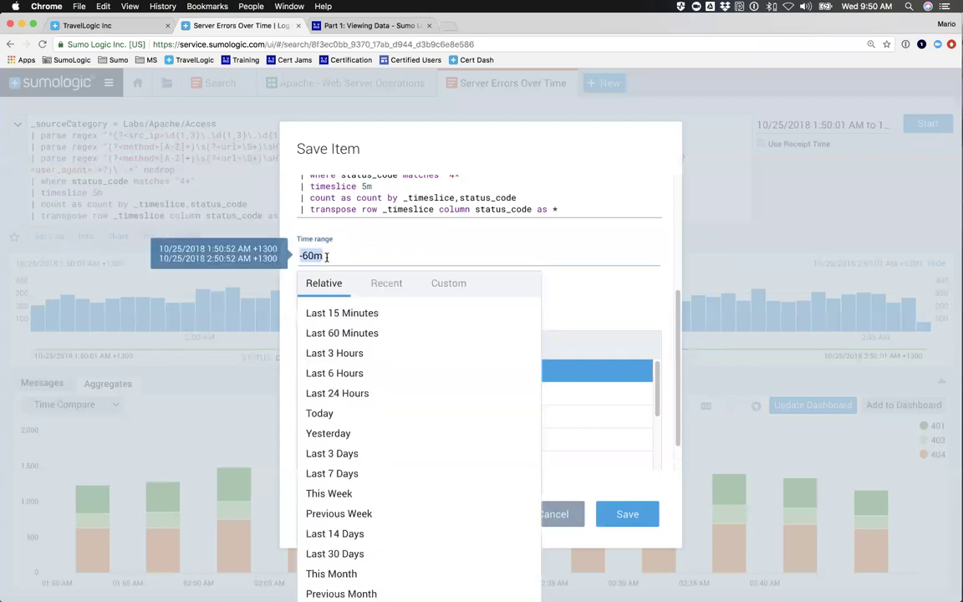
left_click(334, 373)
scroll(339, 376, "down", 1)
scroll(341, 377, "up", 1)
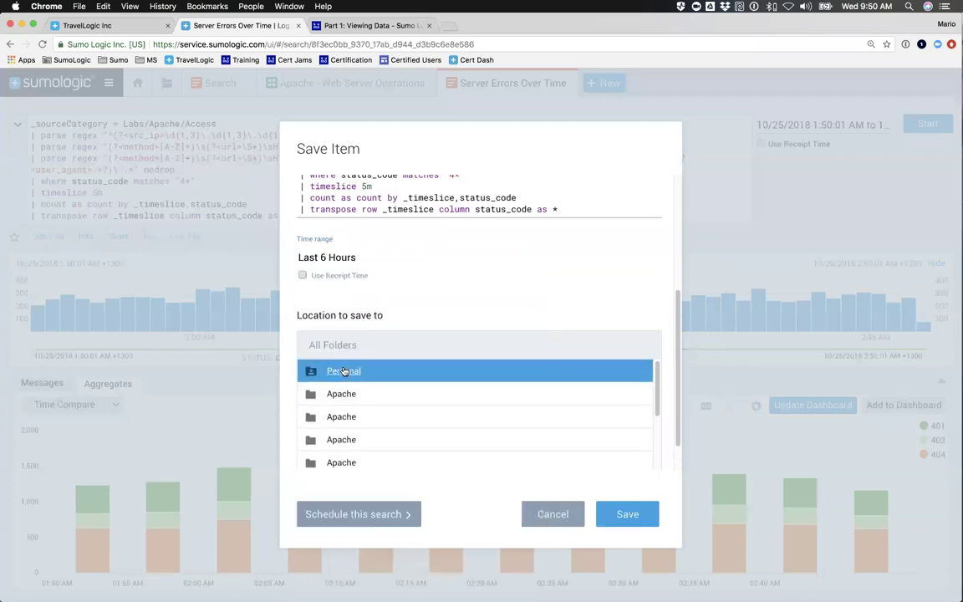
left_click(629, 526)
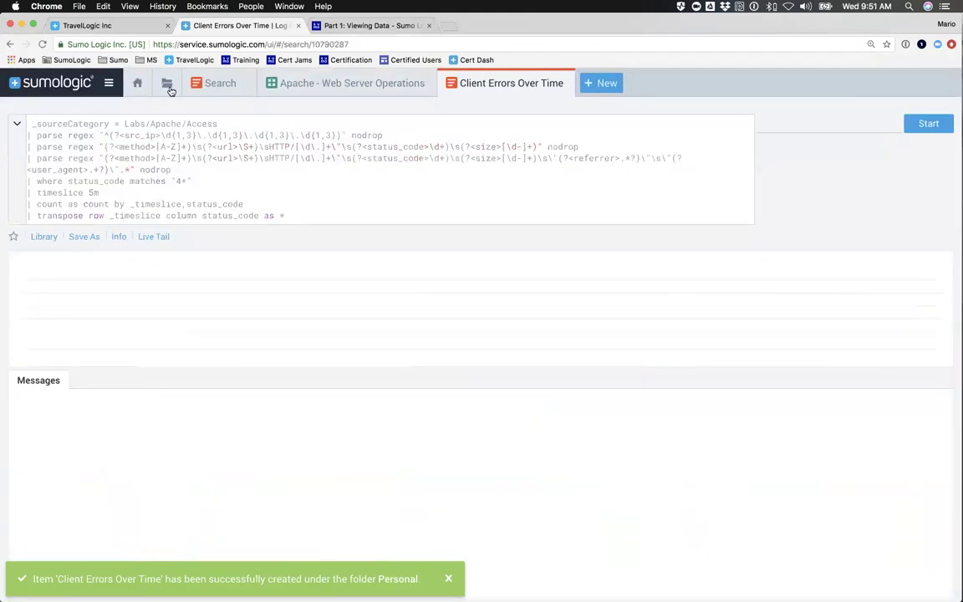
Clear the apache search in the library and open the Personal folder.
left_click(166, 86)
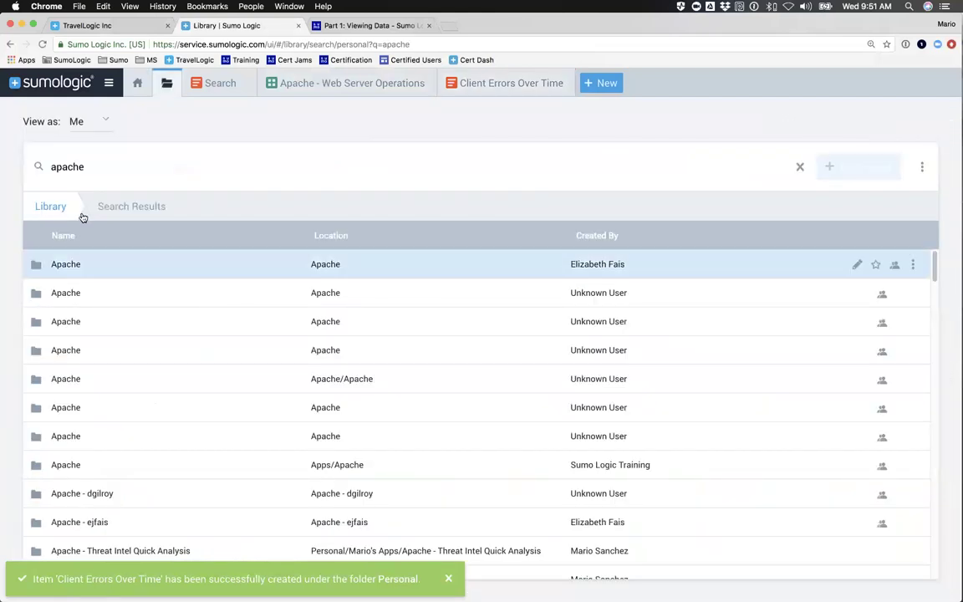
double_click(79, 167)
key("BackSpace")
key("Escape")
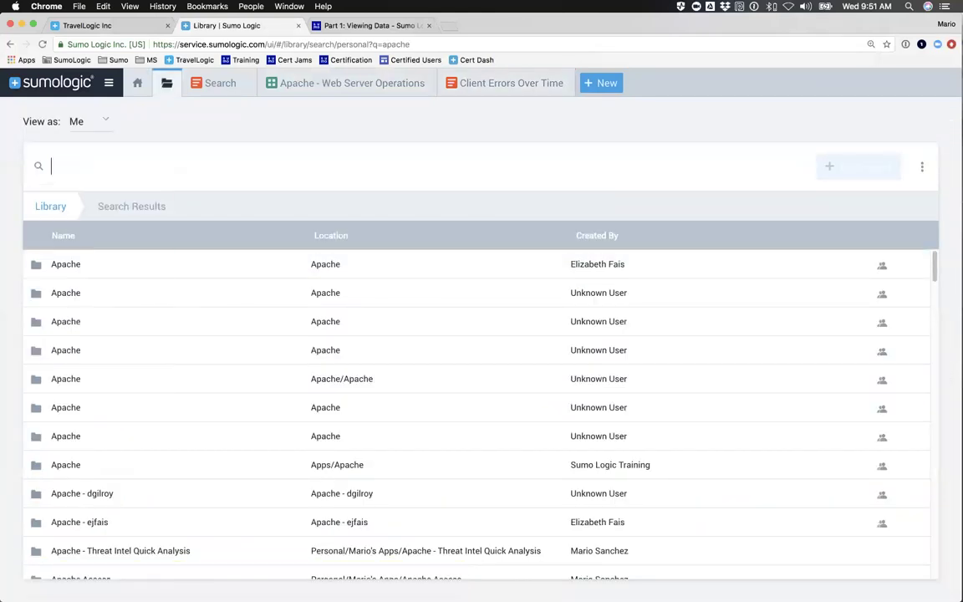
left_click(53, 208)
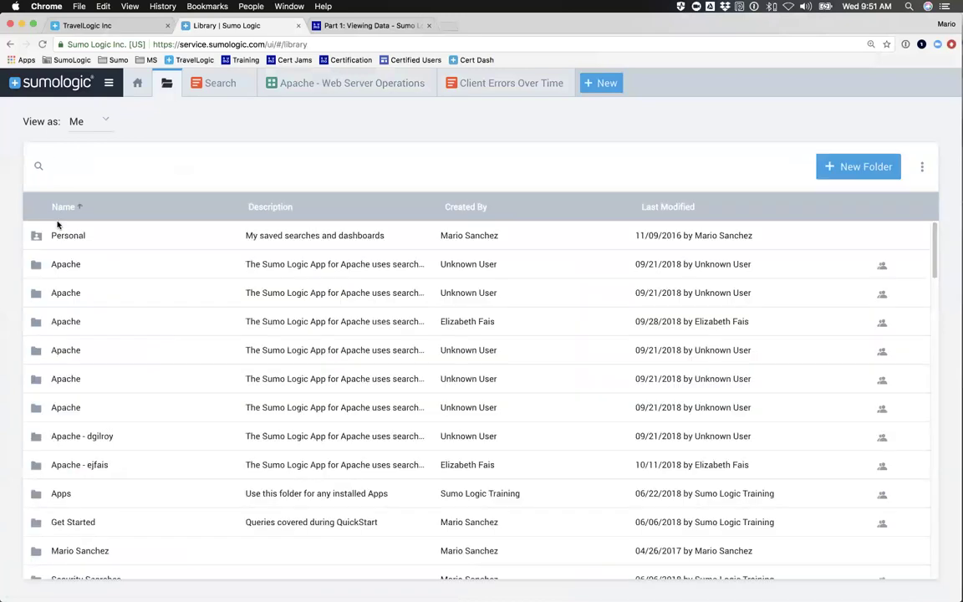
left_click(63, 235)
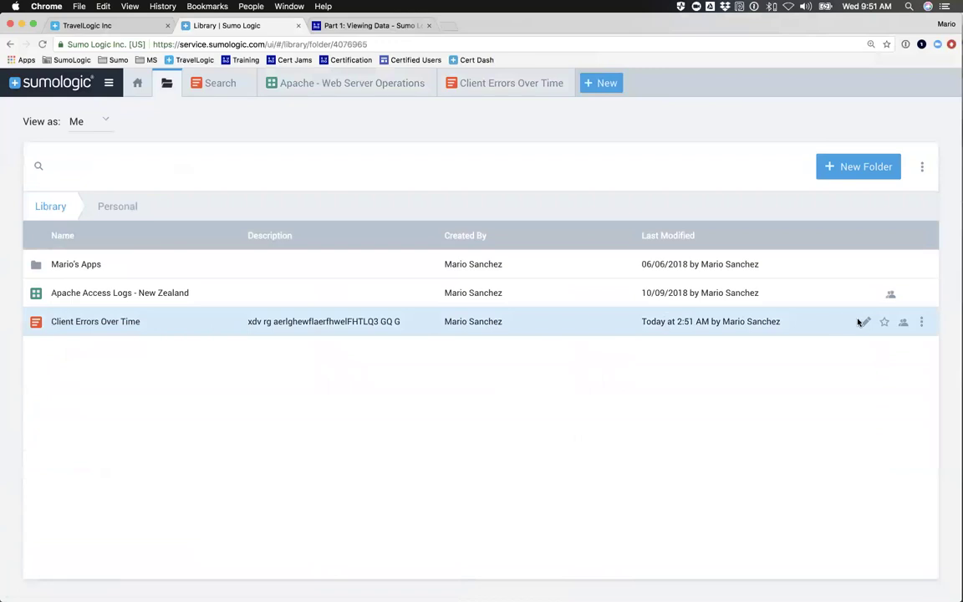
Open the sharing settings of the Client Errors Over Time search and check who has access.
left_click(923, 322)
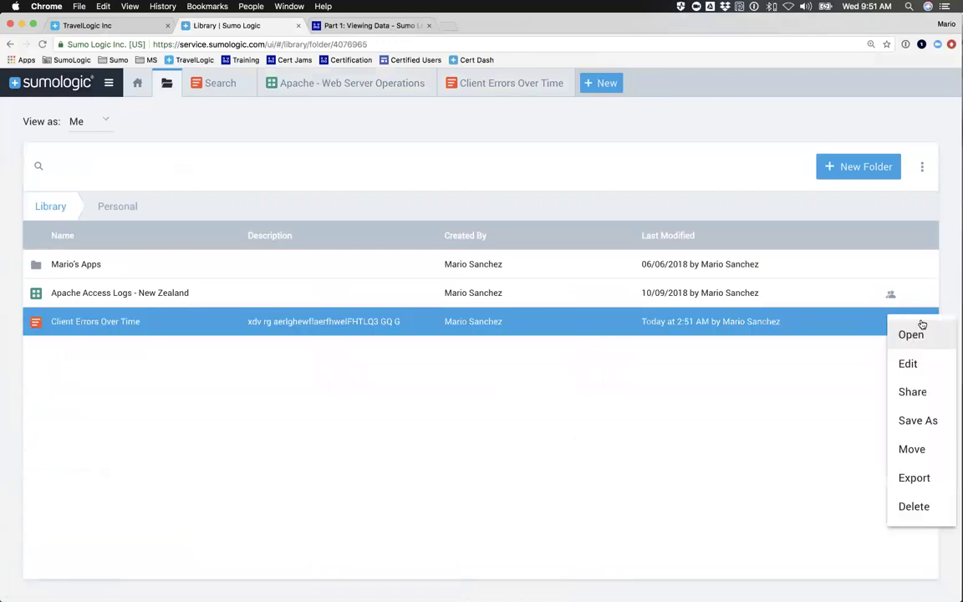
left_click(921, 393)
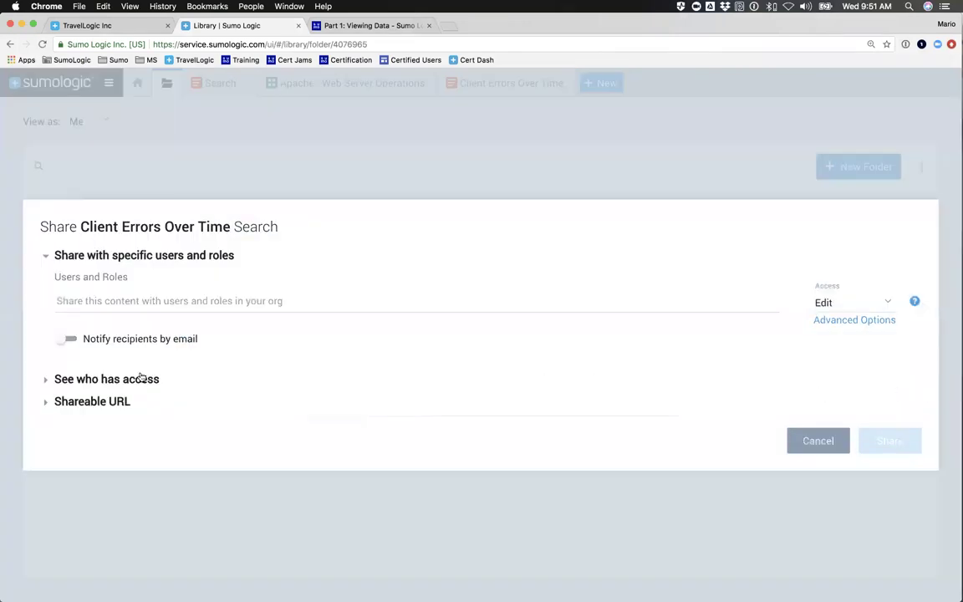
left_click(46, 380)
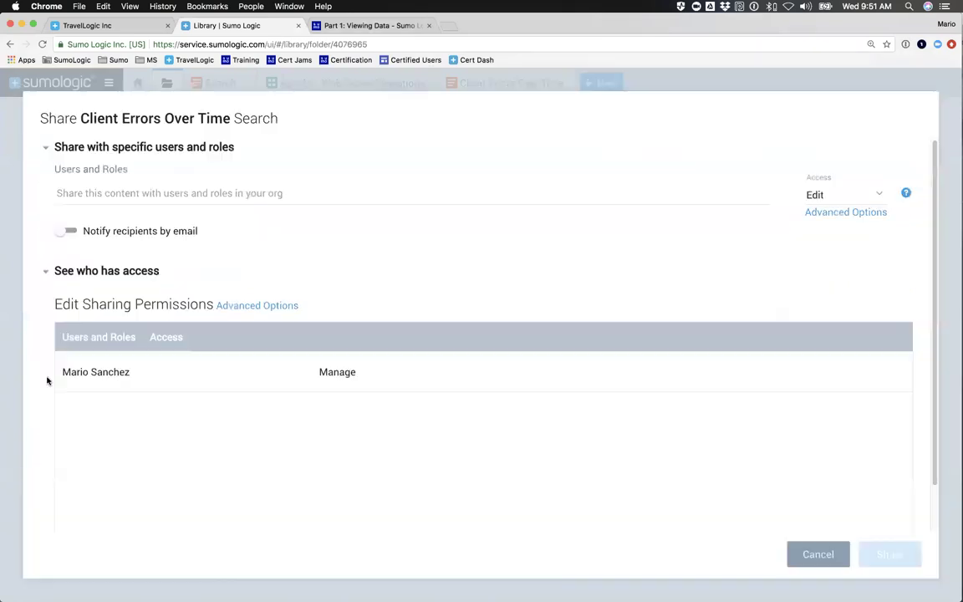
left_click(46, 271)
Add Your Entire Organization (Sumo Logic Training) as a share recipient with View access.
left_click(67, 301)
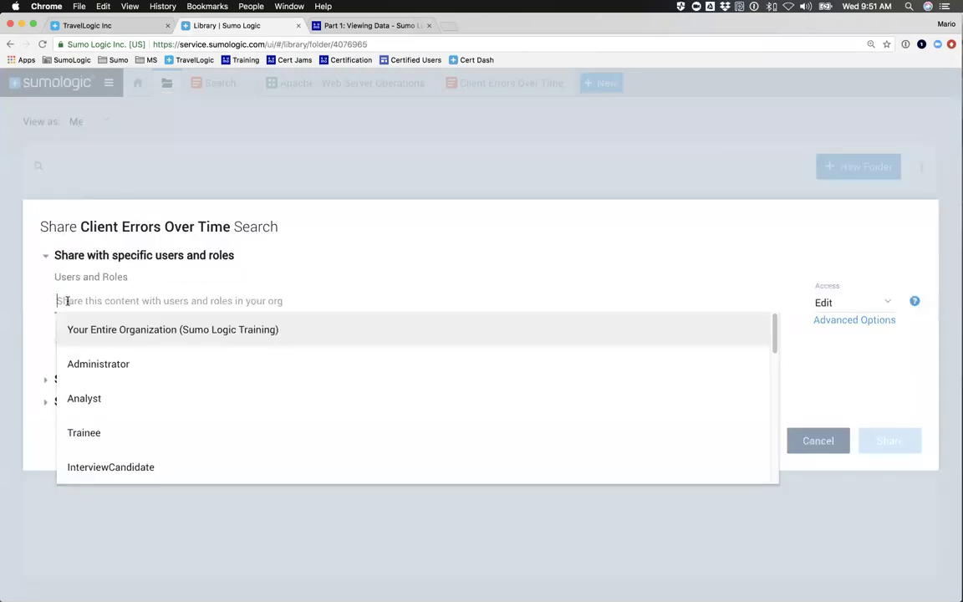
left_click(104, 333)
left_click(823, 307)
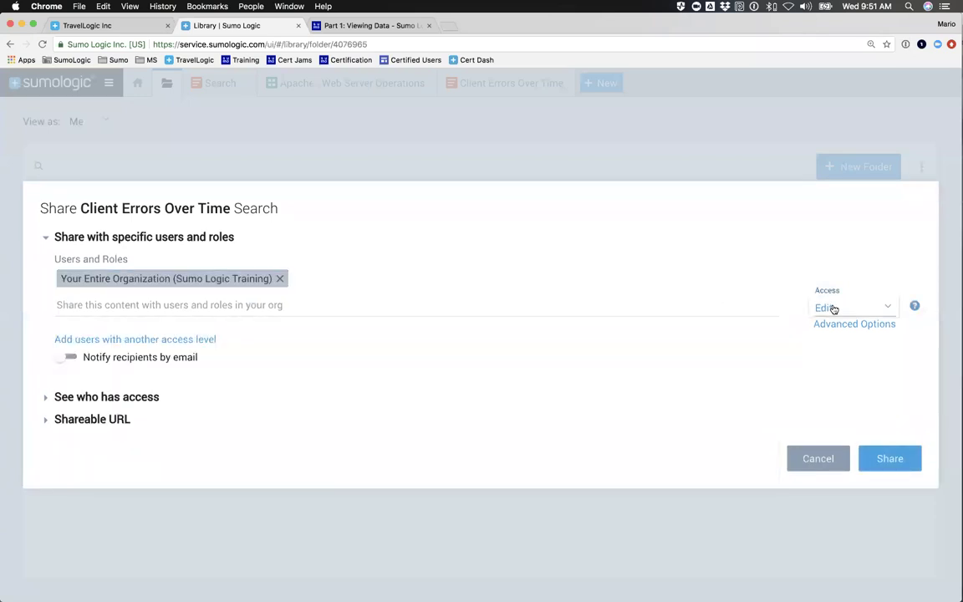
left_click(824, 277)
Add a second access level to the share and give one individual colleague Manage access.
left_click(86, 339)
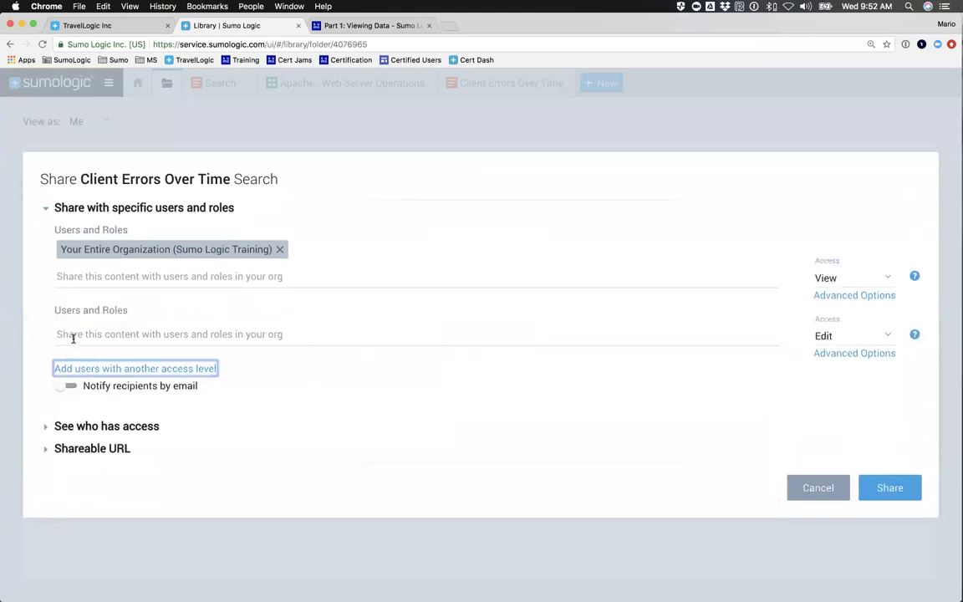
left_click(73, 338)
type("JOSH")
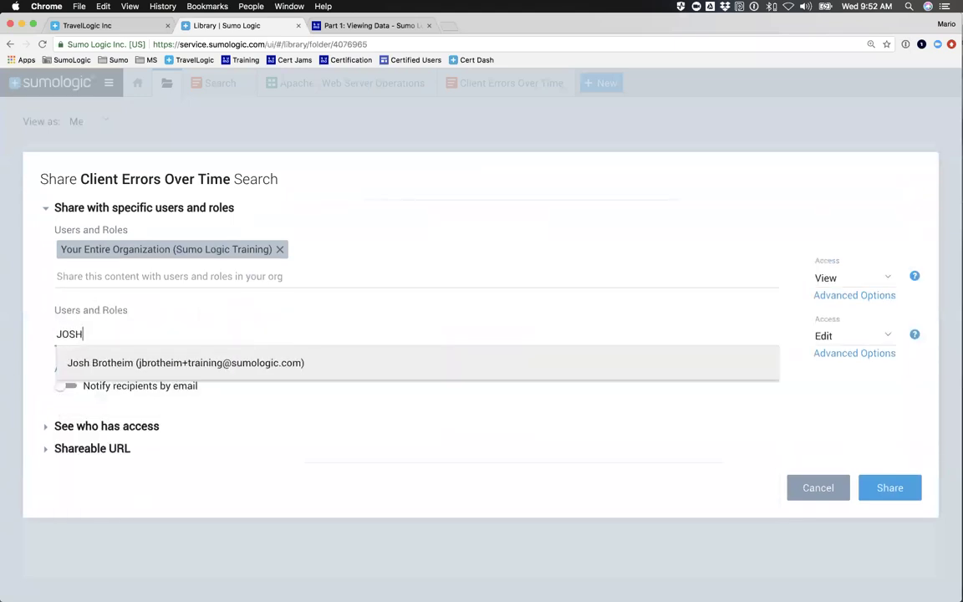
left_click(97, 369)
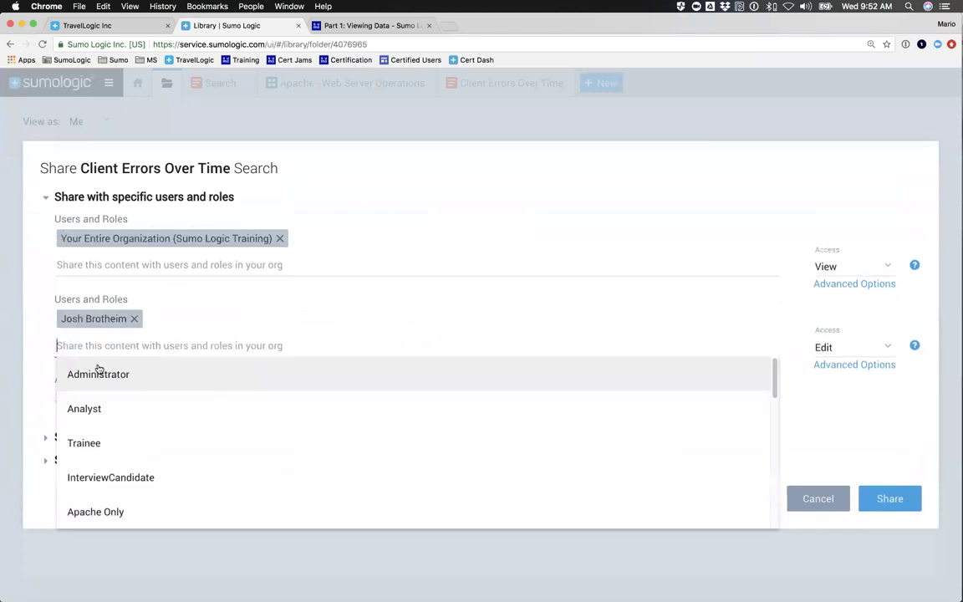
left_click(823, 347)
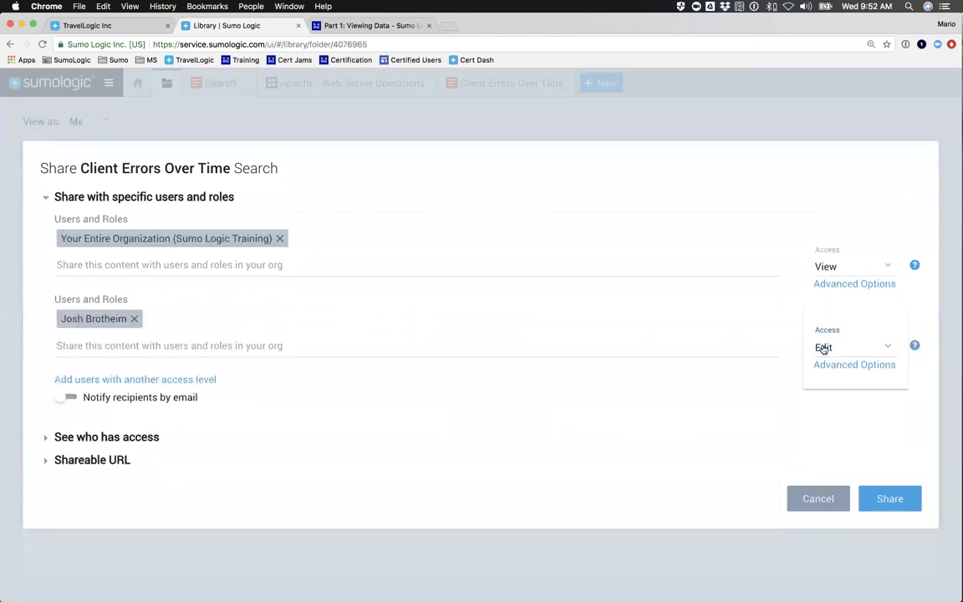
left_click(832, 376)
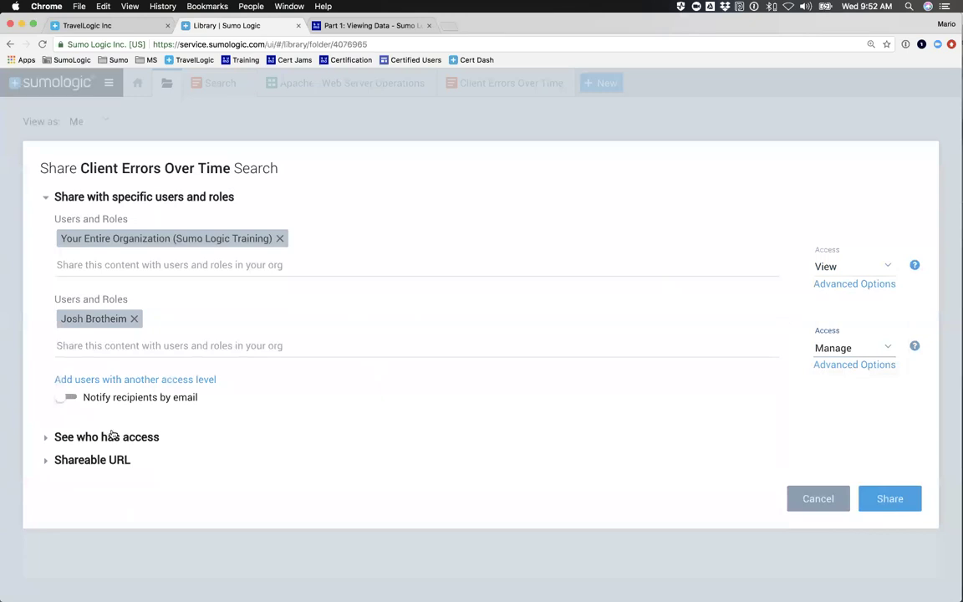
Reveal the shareable URL and cancel the sharing, then close the Client Errors Over Time search tab.
left_click(46, 459)
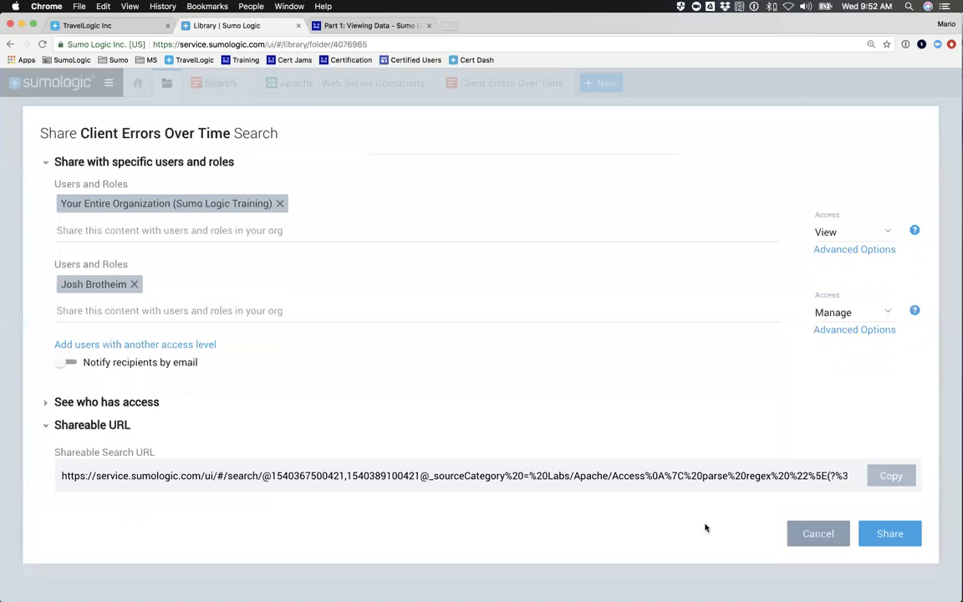
left_click(807, 531)
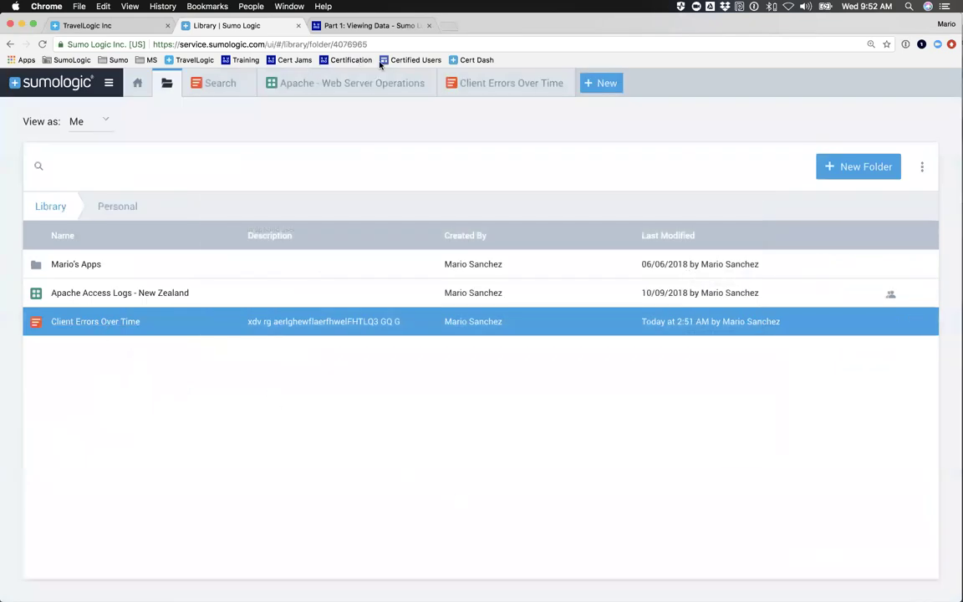
left_click(562, 87)
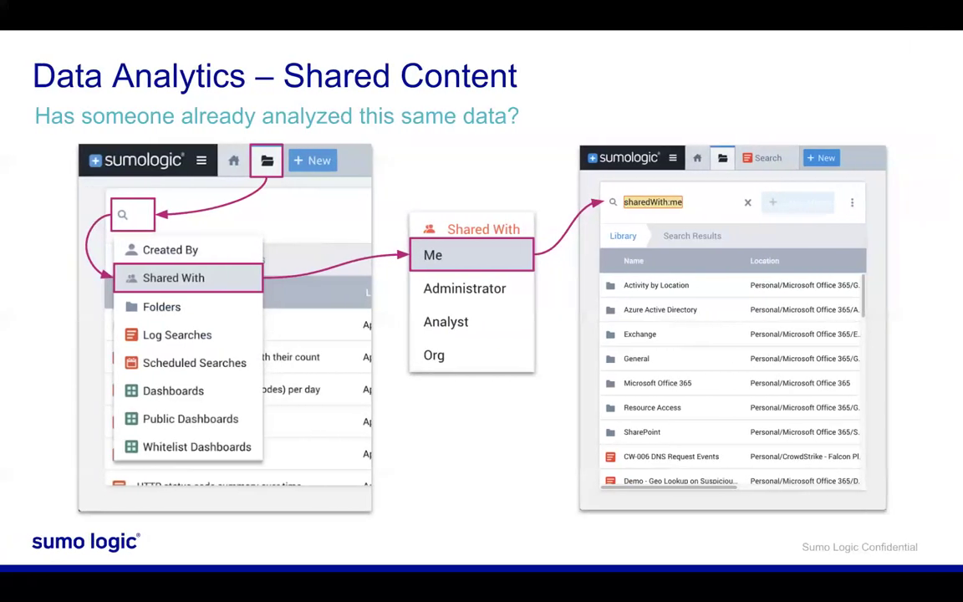
key("Right")
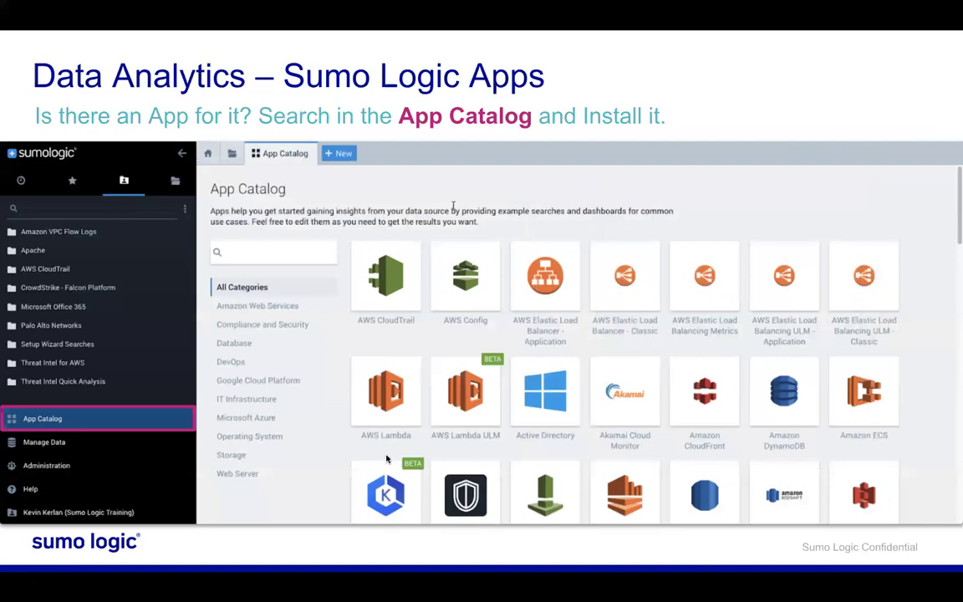
mouse_move(565, 598)
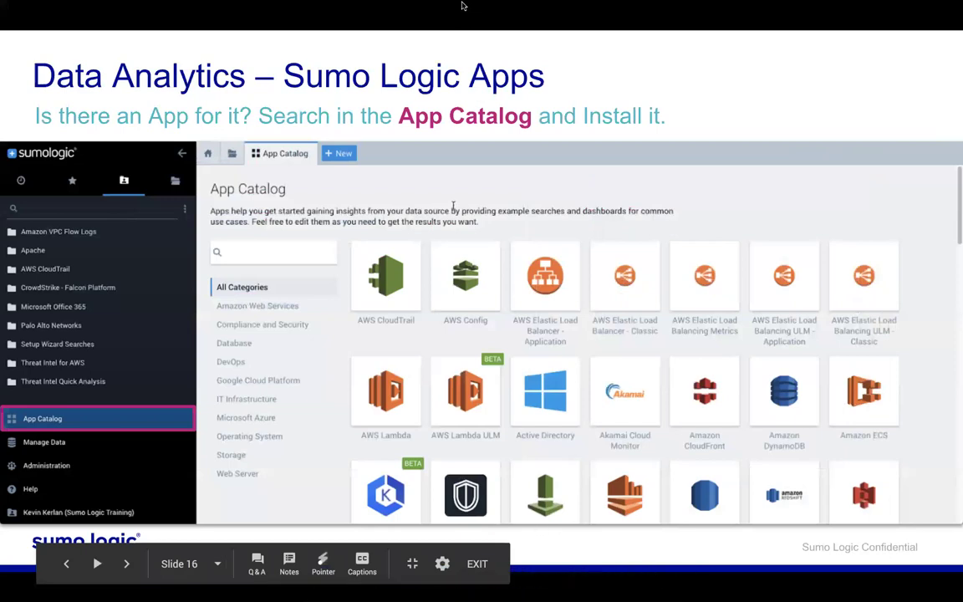
mouse_move(464, 6)
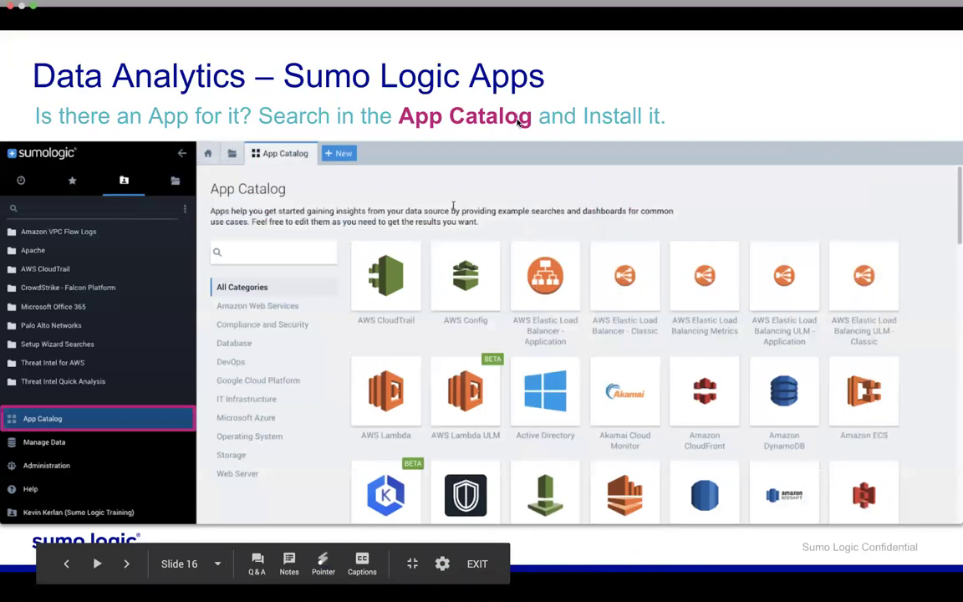
key("Right")
key("Left")
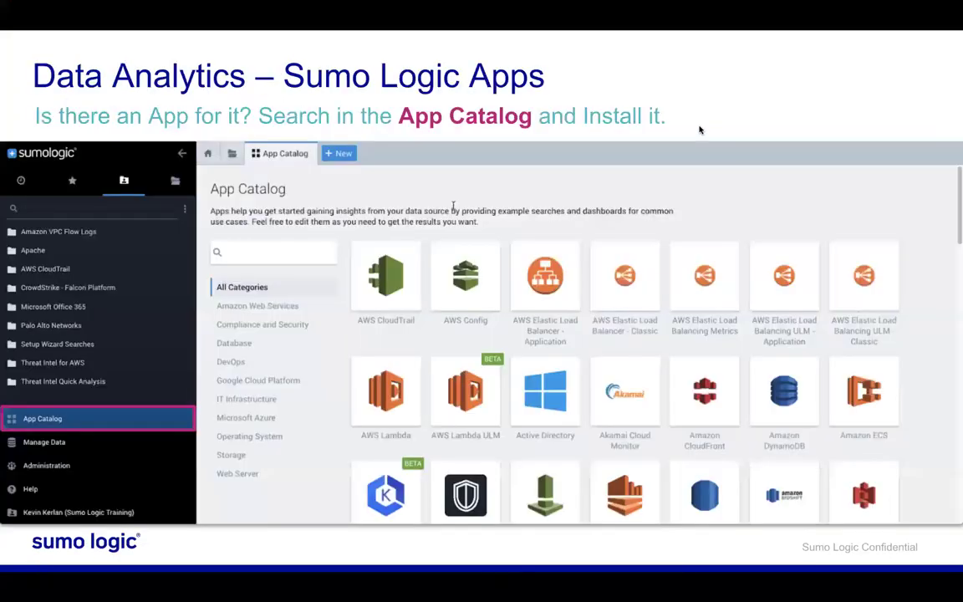
Return from the slides to the Sumo Logic library in Chrome and close the remaining Search tab.
key("ctrl+Left")
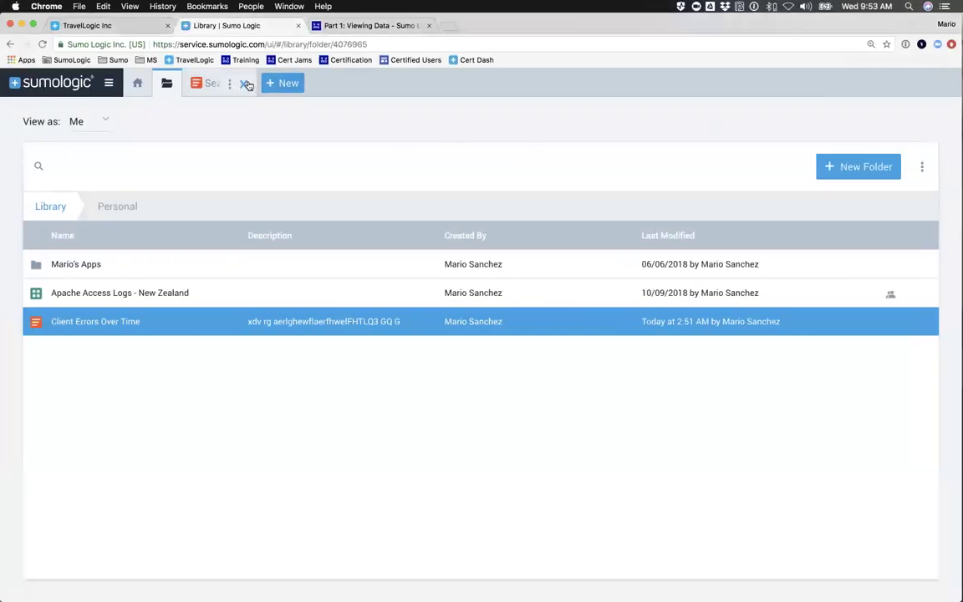
left_click(244, 84)
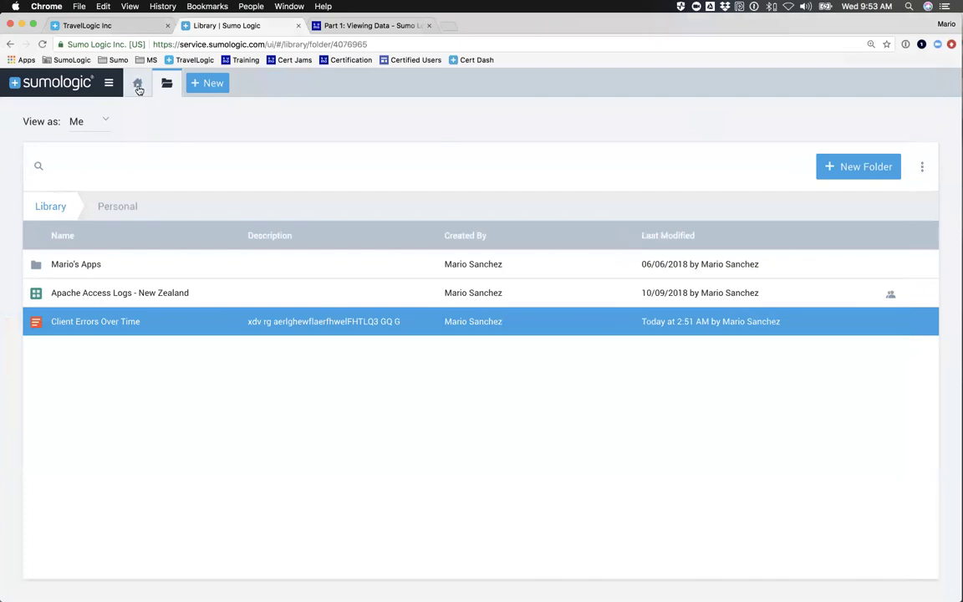
Open the App Catalog and look through the available apps across all categories.
left_click(109, 84)
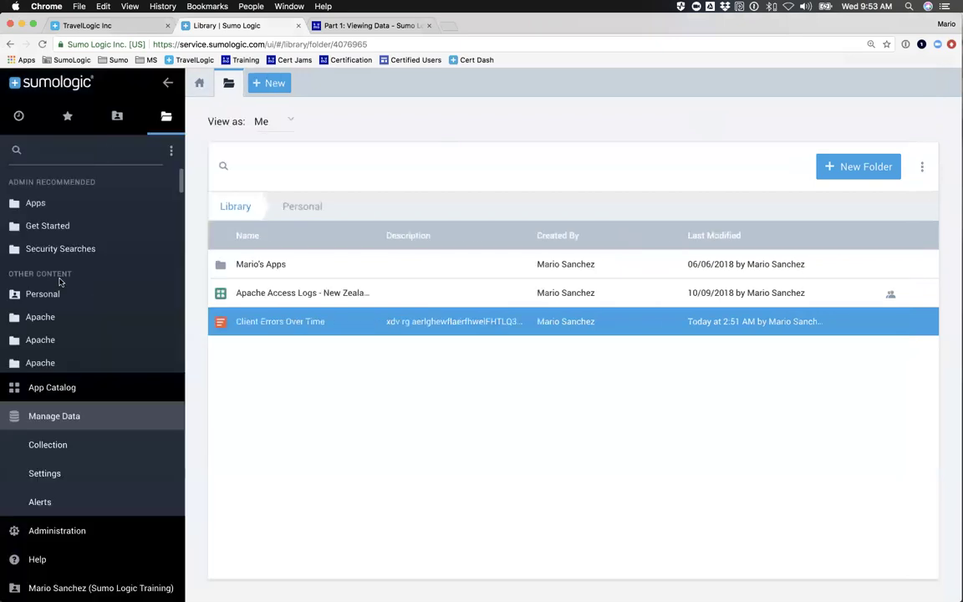
left_click(40, 389)
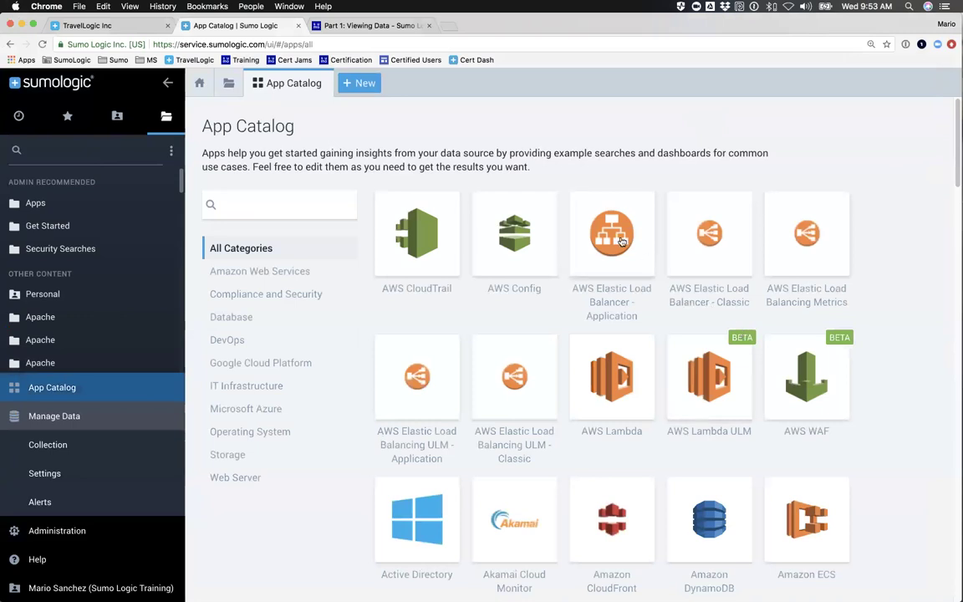
scroll(576, 360, "down", 10)
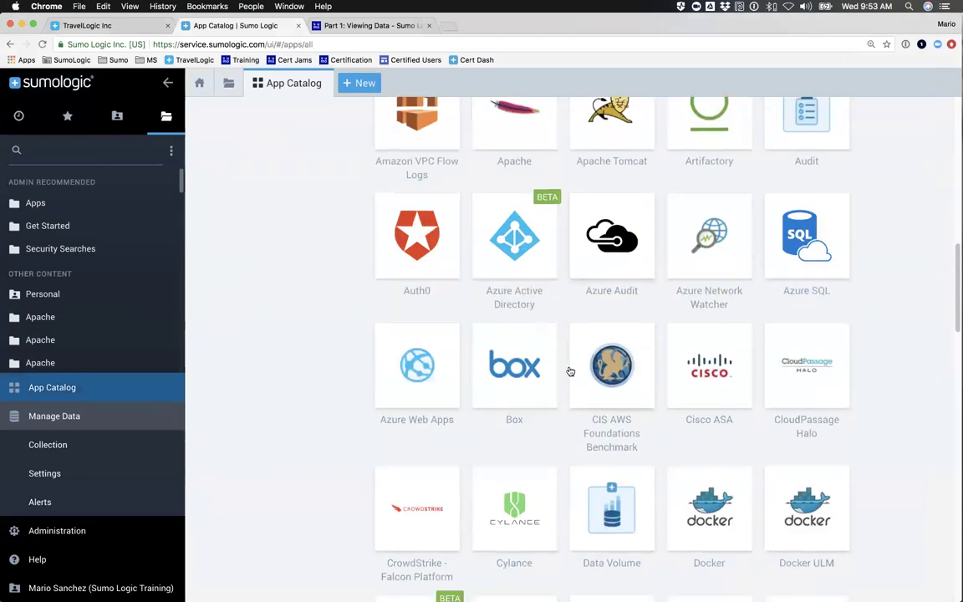
scroll(456, 267, "down", 2)
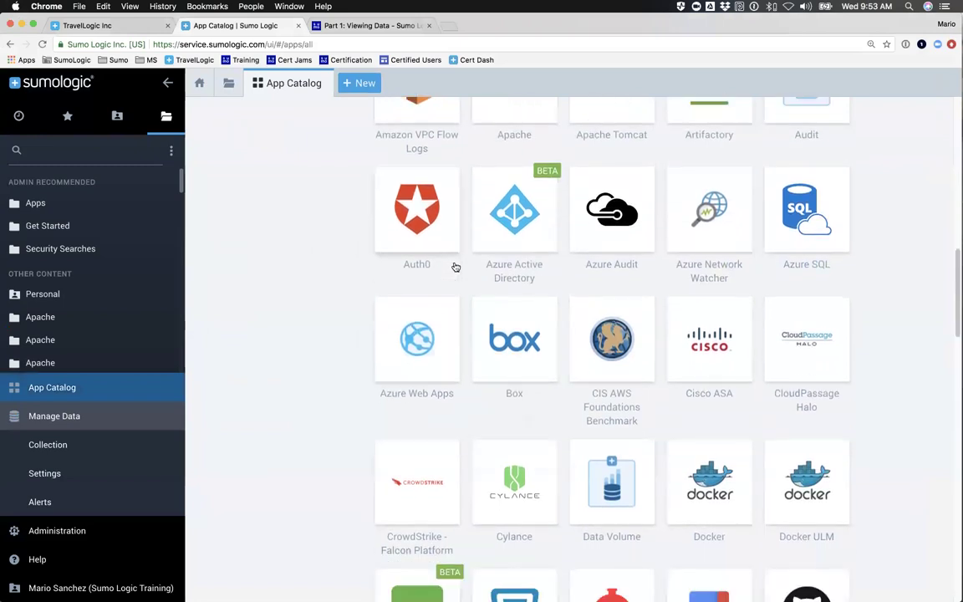
scroll(454, 266, "down", 2)
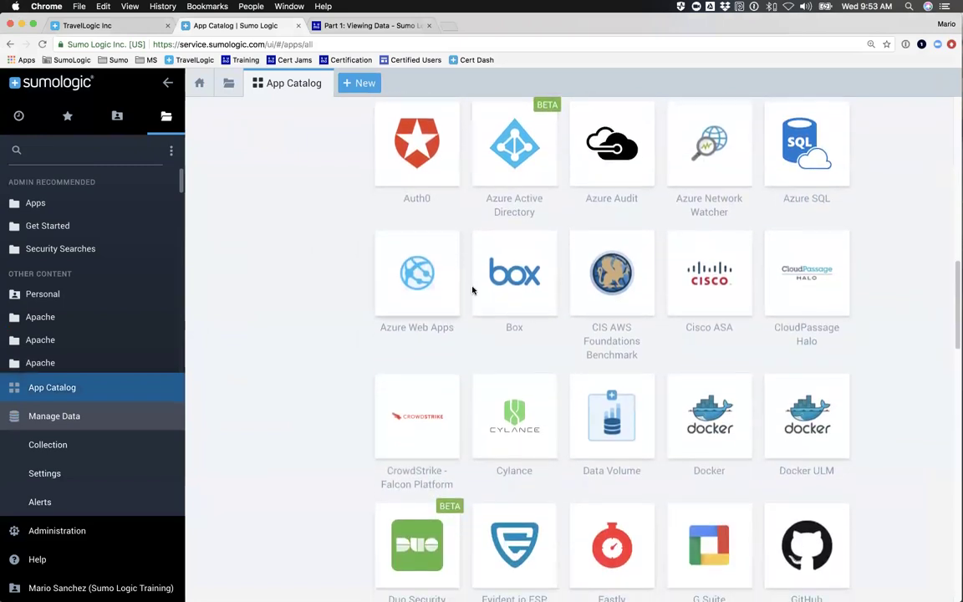
scroll(516, 299, "down", 1)
scroll(515, 300, "down", 3)
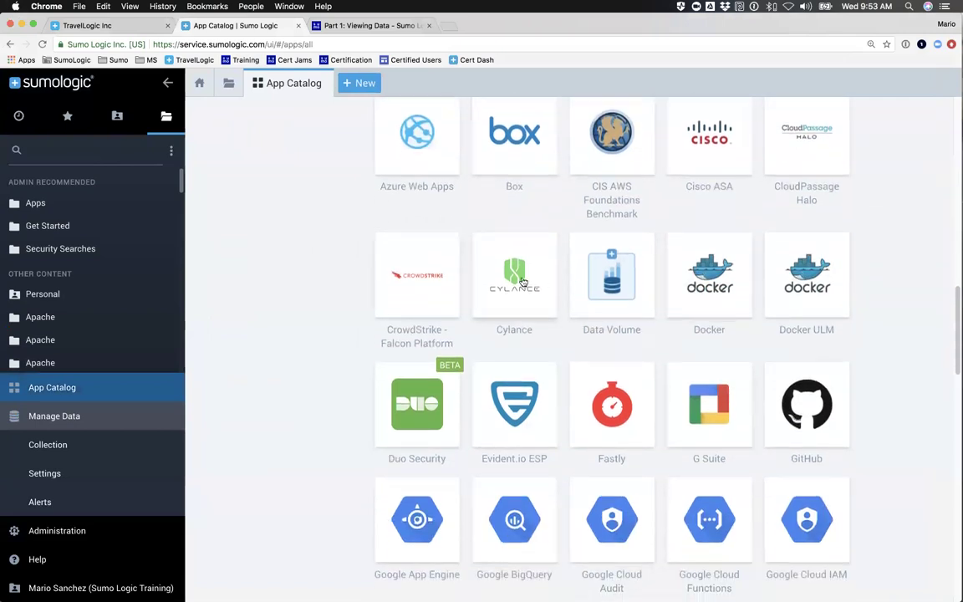
scroll(520, 281, "down", 2)
scroll(673, 238, "up", 4)
scroll(709, 245, "down", 8)
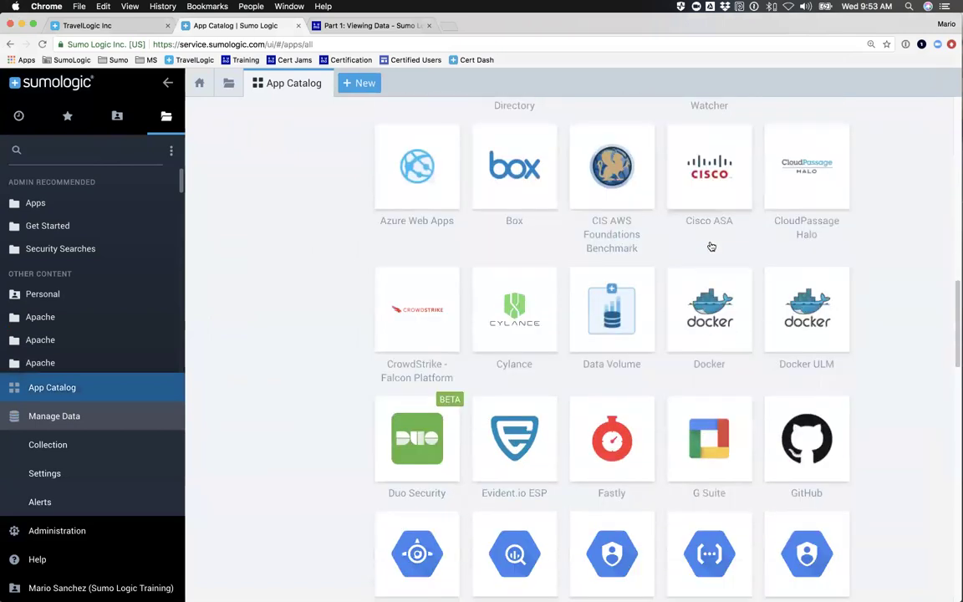
scroll(620, 449, "down", 1)
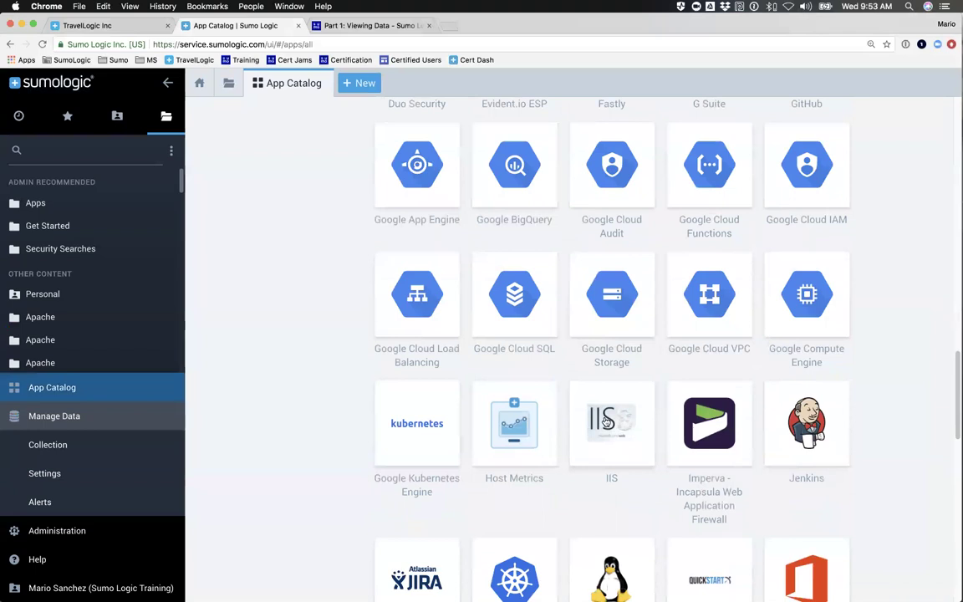
scroll(585, 393, "up", 10)
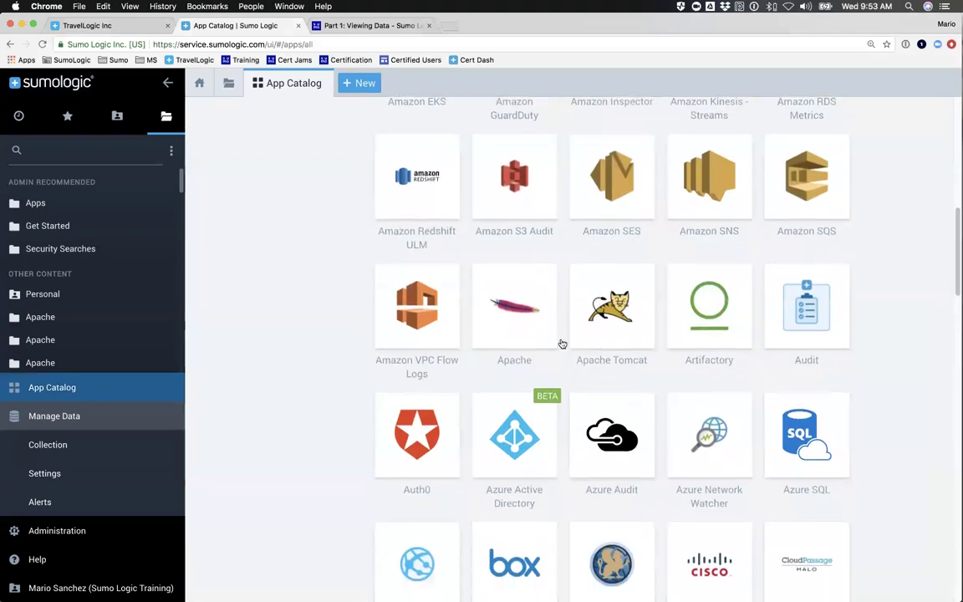
Open the Apache app from the catalog and review its included dashboards and searches.
left_click(516, 309)
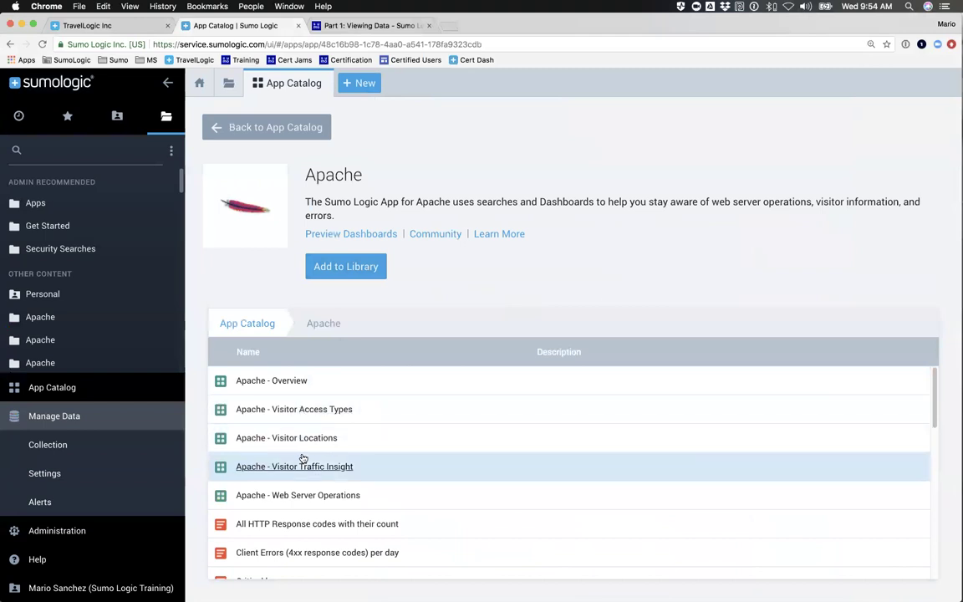
scroll(297, 459, "down", 5)
scroll(272, 447, "down", 4)
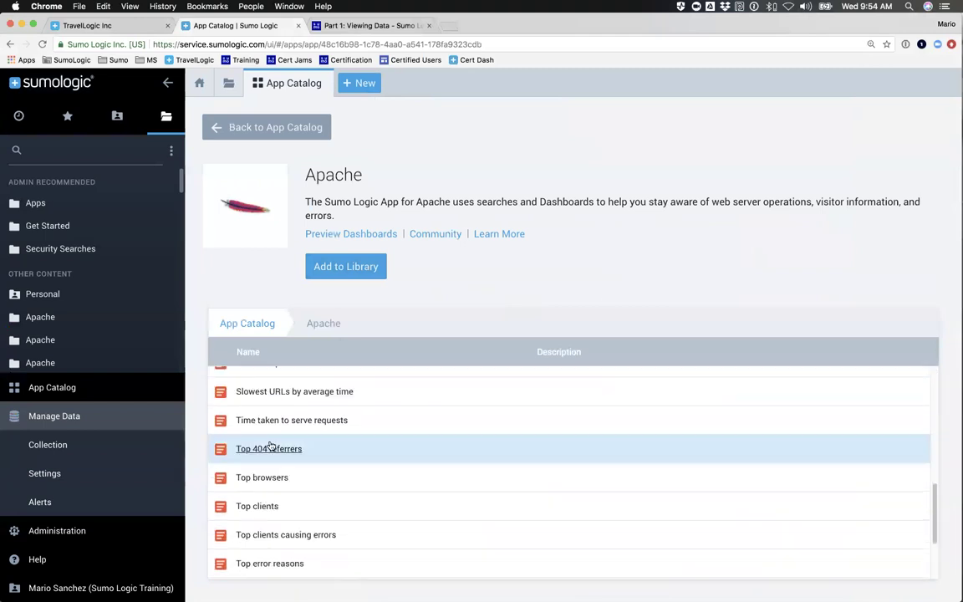
scroll(269, 443, "up", 9)
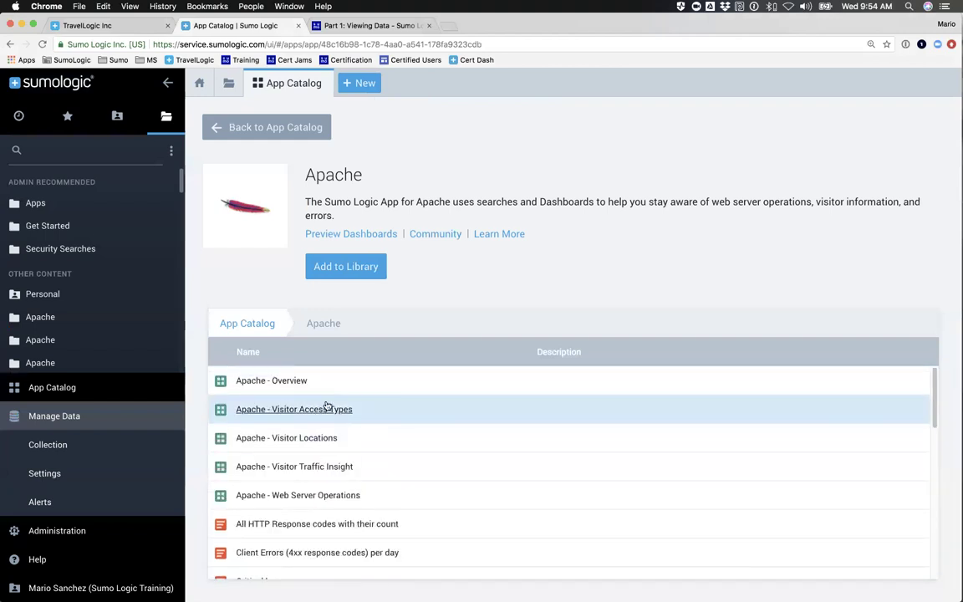
Add the Apache app to the library, appending a hyphen and the owner's first name to its name, with source category Labs/Apache/Access.
left_click(353, 267)
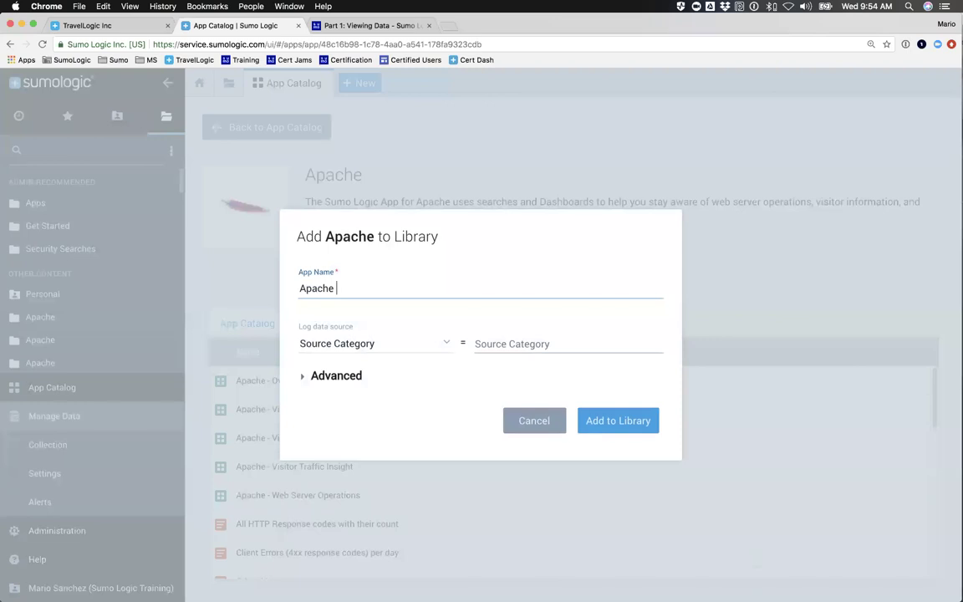
type("- Mario")
left_click(330, 350)
left_click(301, 346)
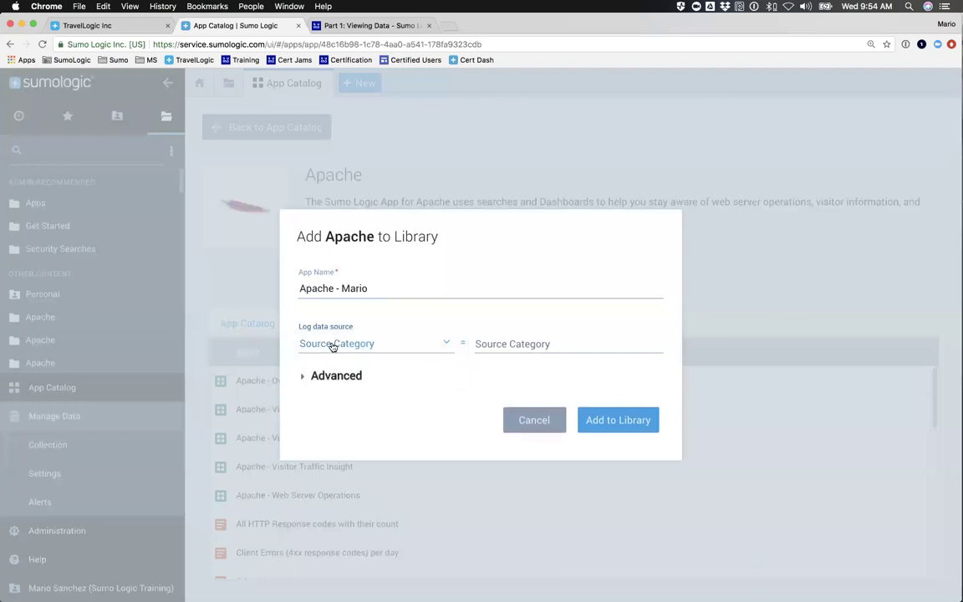
left_click(377, 347)
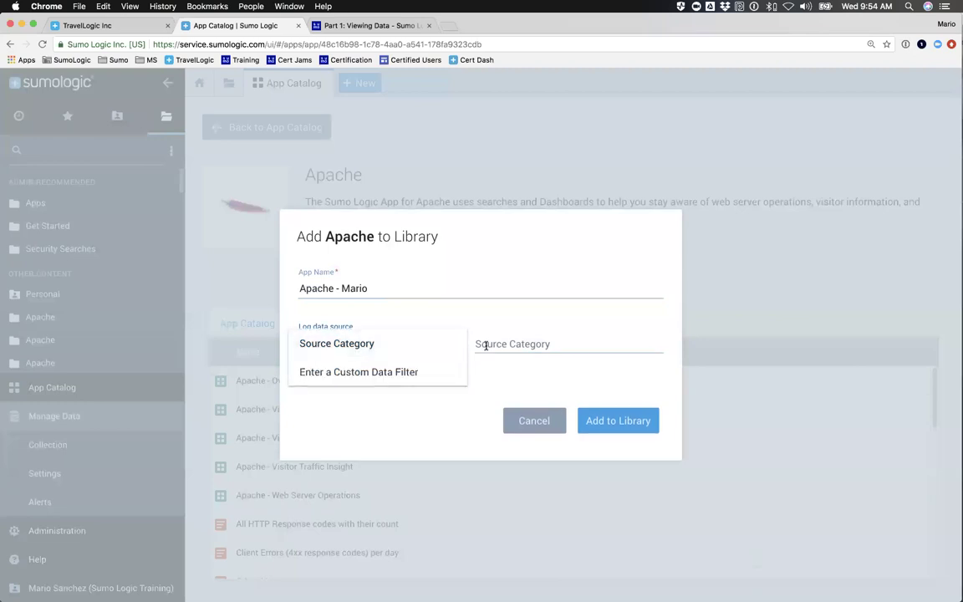
left_click(481, 344)
type("L")
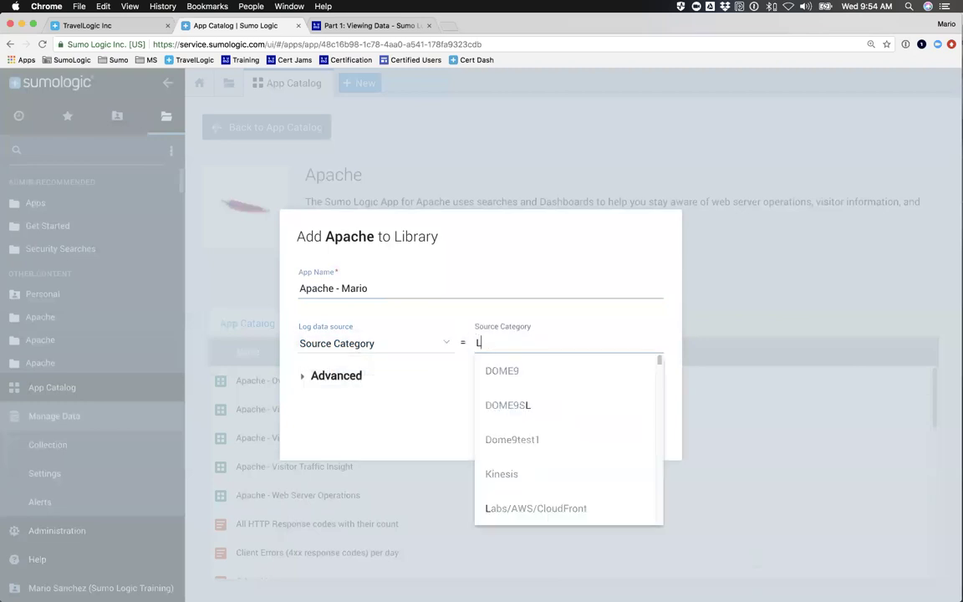
type("abs/Apache")
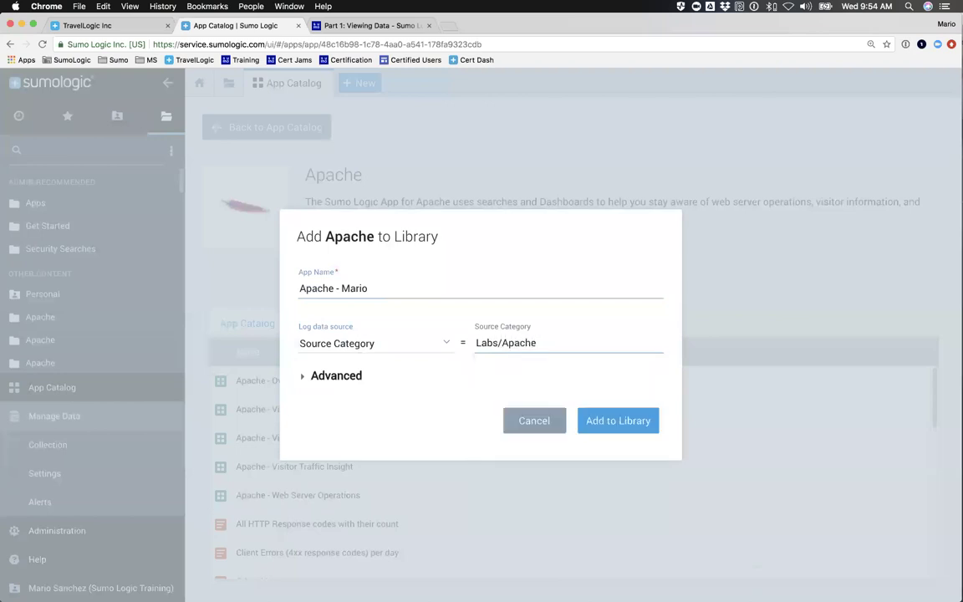
type("/")
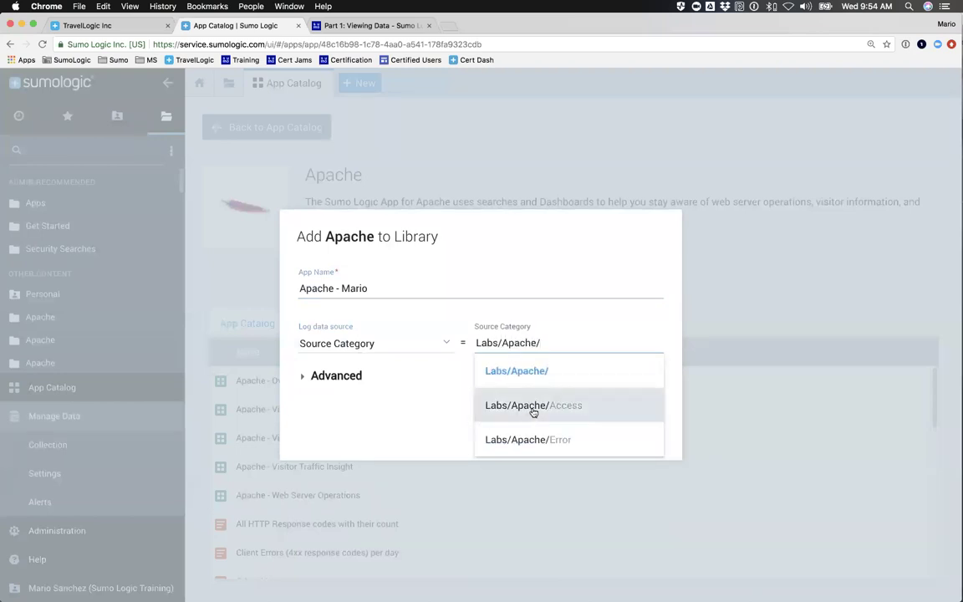
left_click(532, 406)
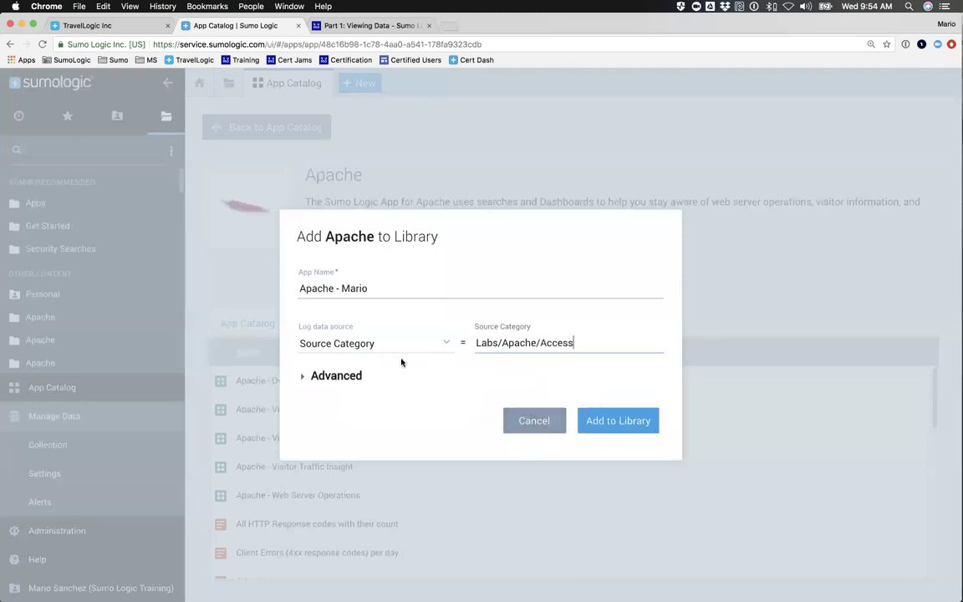
left_click(609, 426)
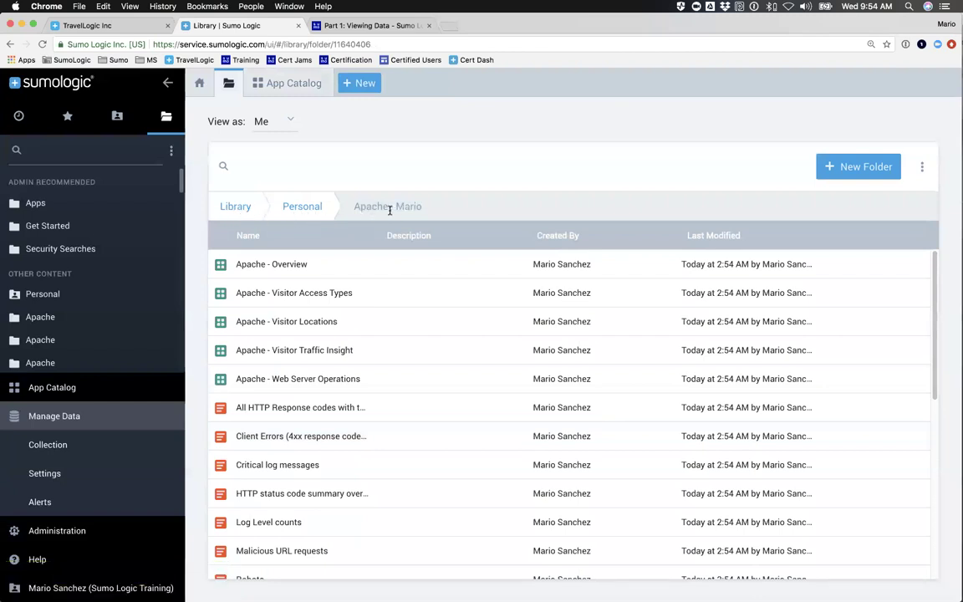
Review the contents of the installed Apache app folder, then view its Apache - Overview dashboard with the navigation sidebar collapsed.
scroll(289, 273, "down", 5)
scroll(281, 339, "down", 5)
scroll(272, 330, "up", 10)
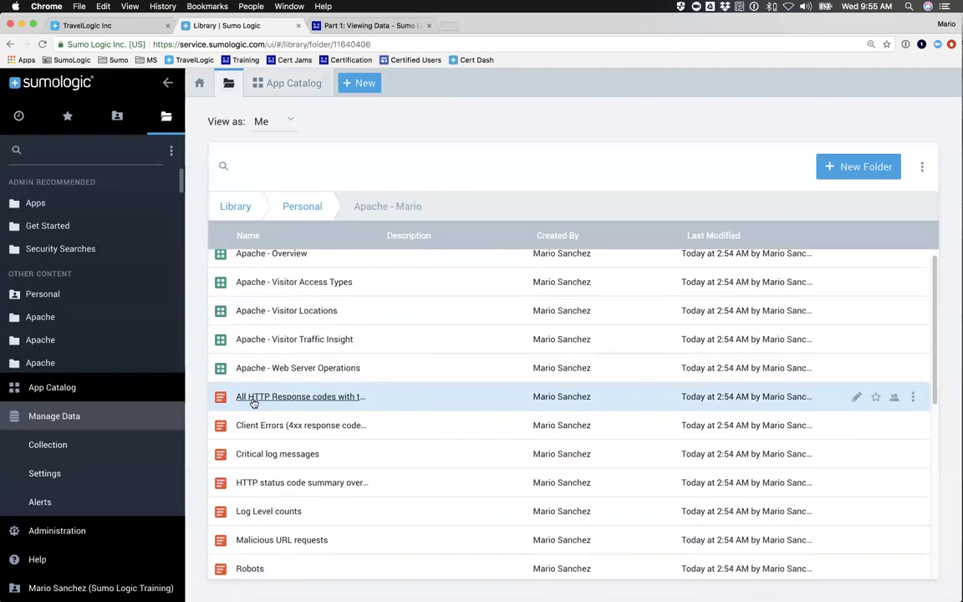
scroll(249, 422, "down", 1)
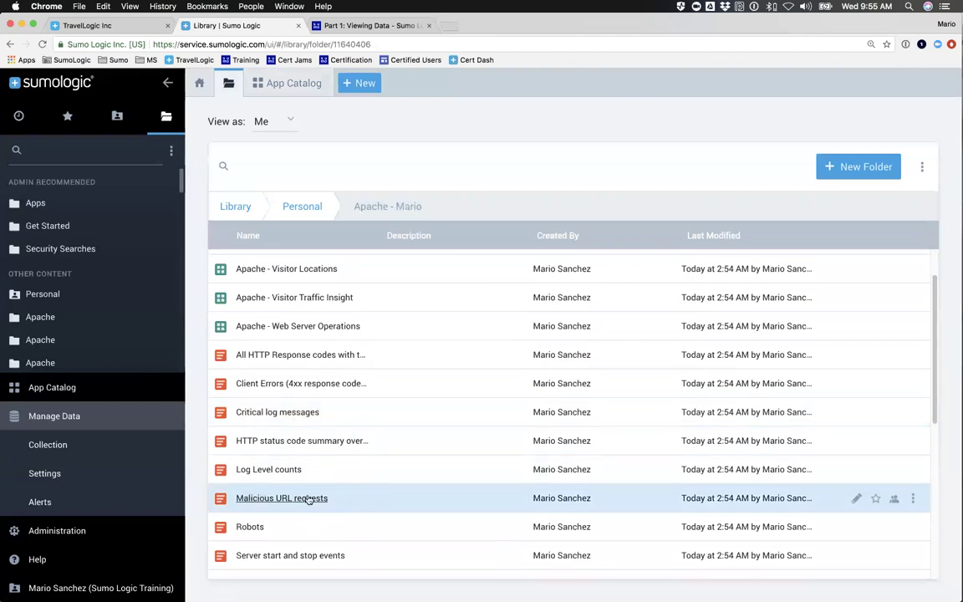
scroll(308, 499, "down", 5)
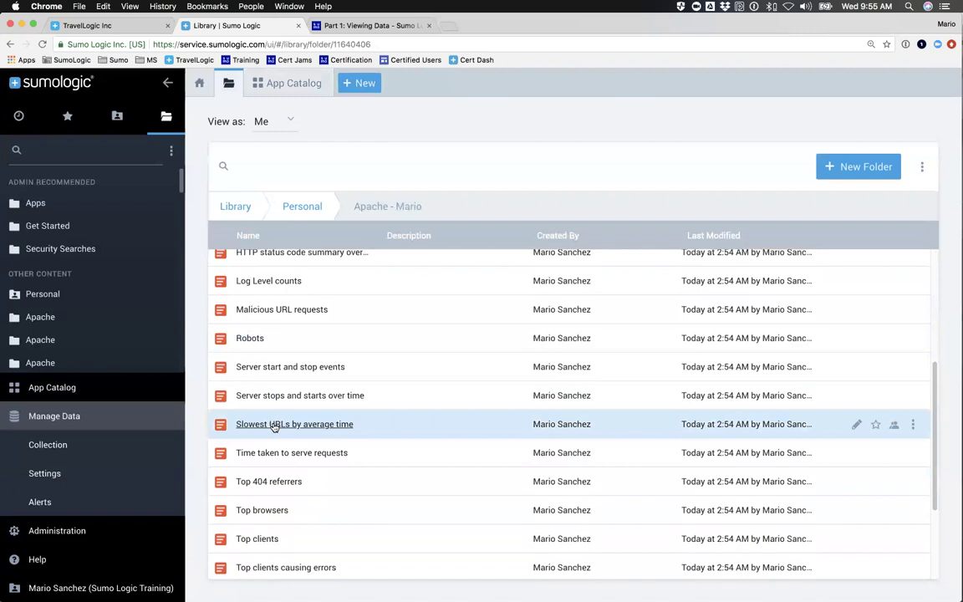
scroll(275, 414, "up", 6)
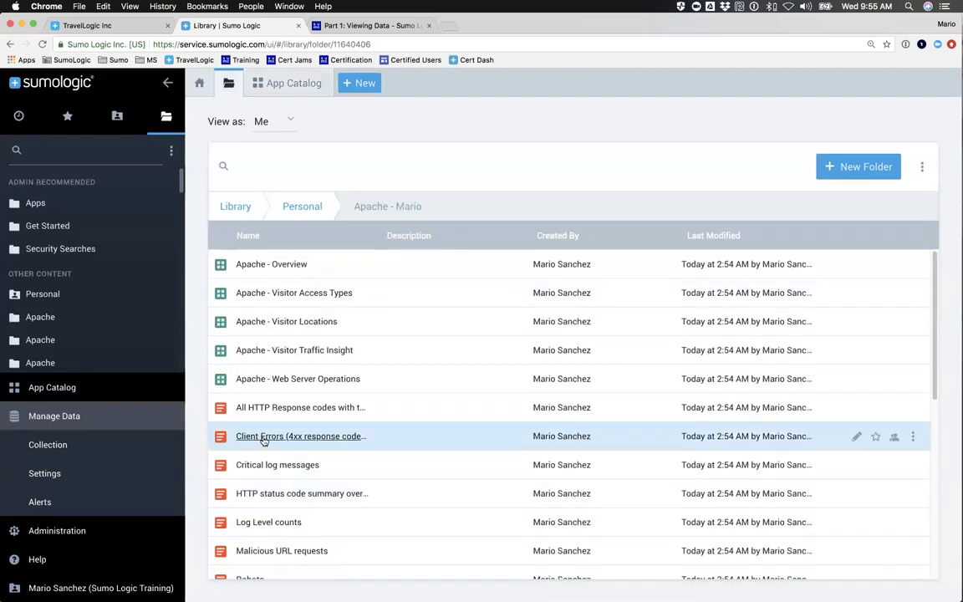
left_click(274, 266)
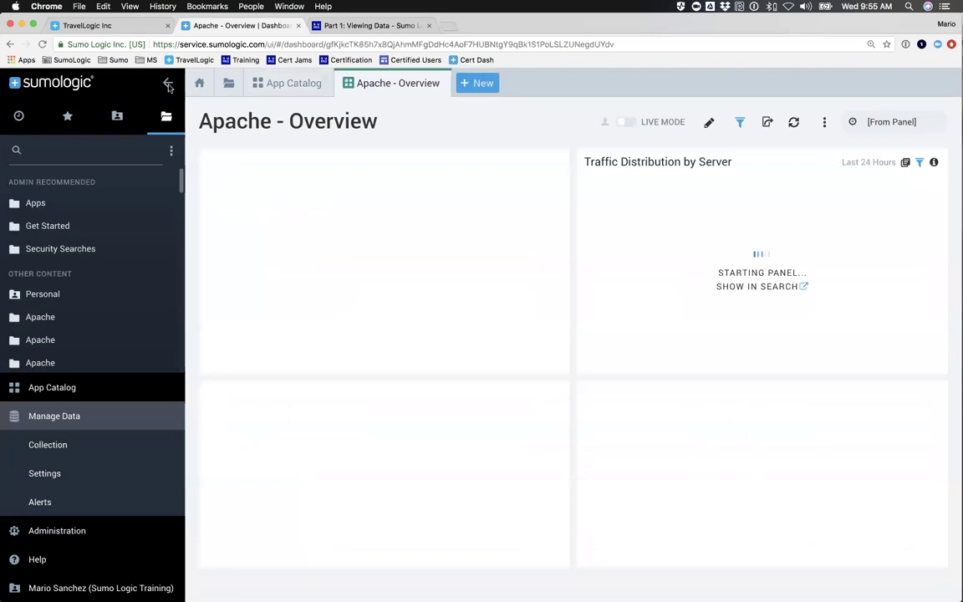
left_click(166, 84)
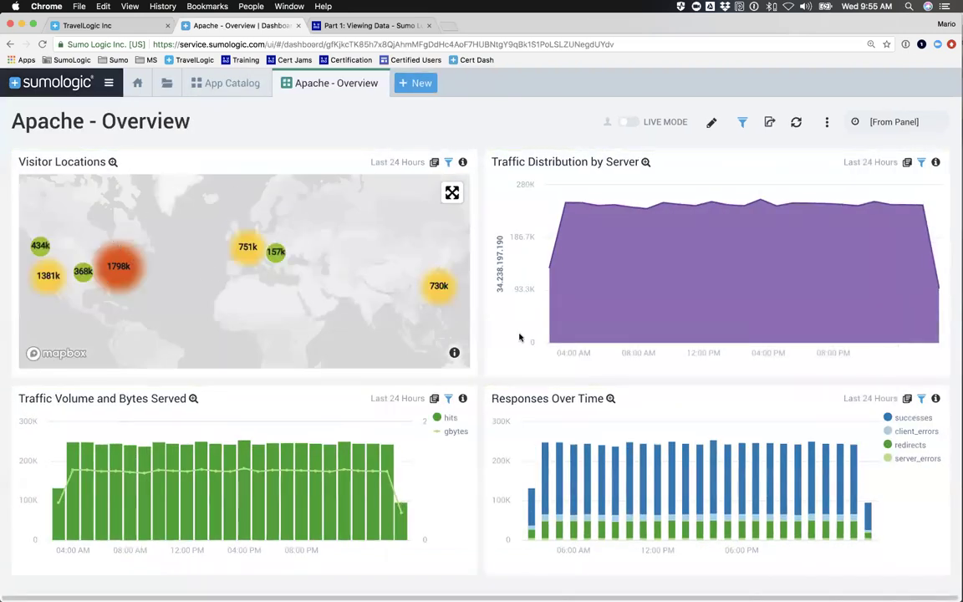
Return to the installed app folder in the library and examine the Apache - Visitor Traffic Insight dashboard's panels.
left_click(167, 84)
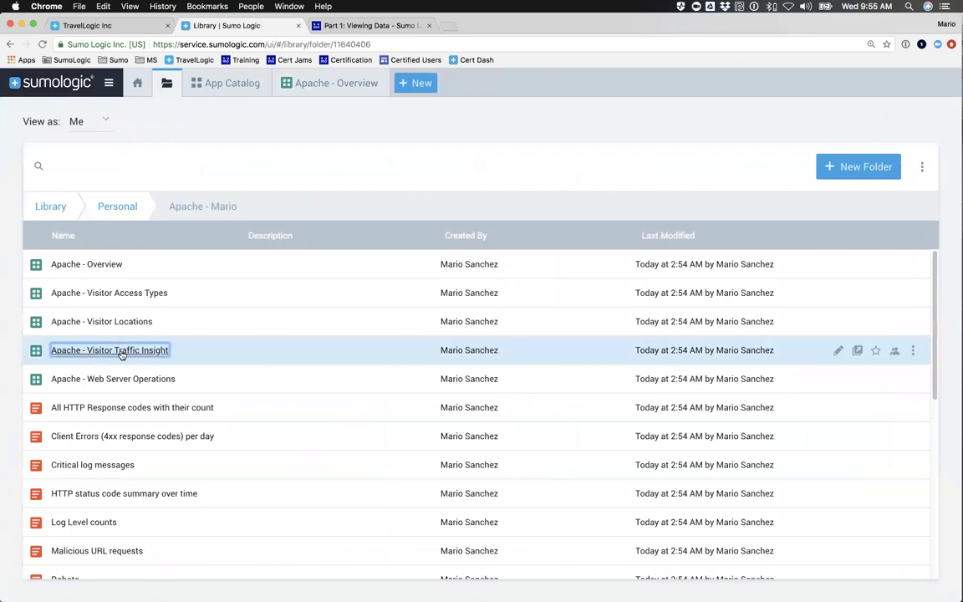
left_click(118, 350)
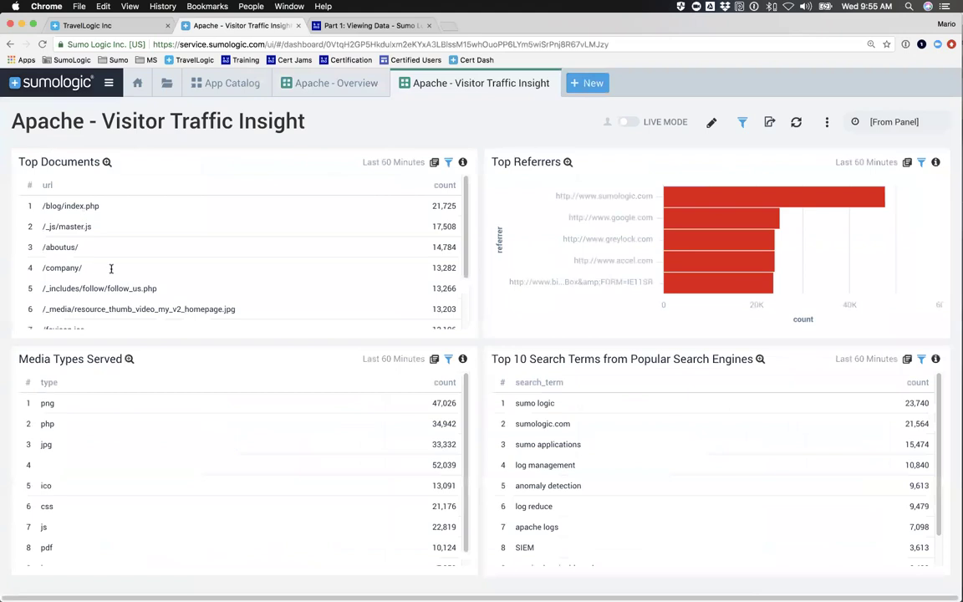
scroll(108, 267, "down", 3)
scroll(109, 267, "up", 3)
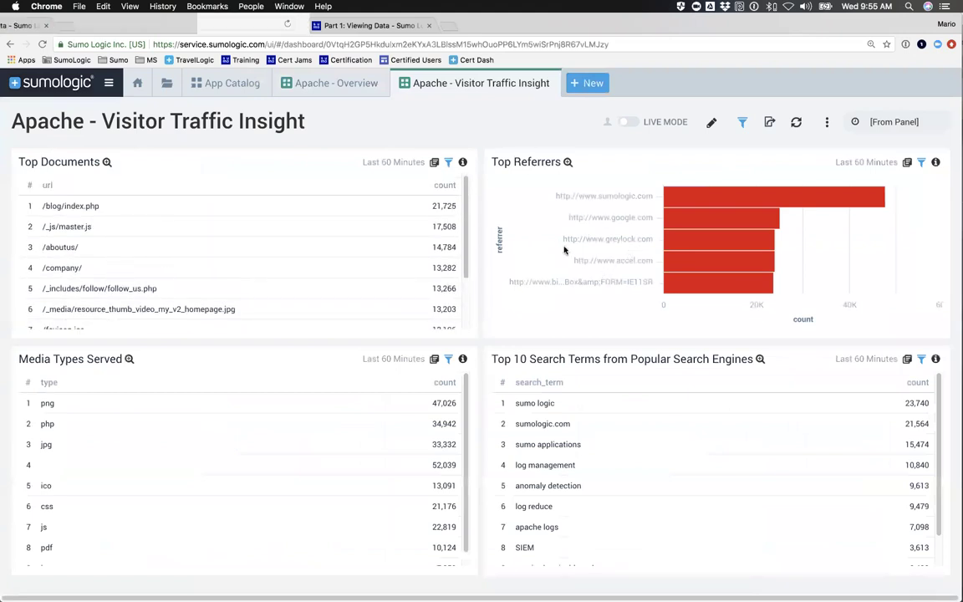
scroll(118, 414, "down", 1)
scroll(391, 249, "down", 3)
scroll(368, 238, "up", 3)
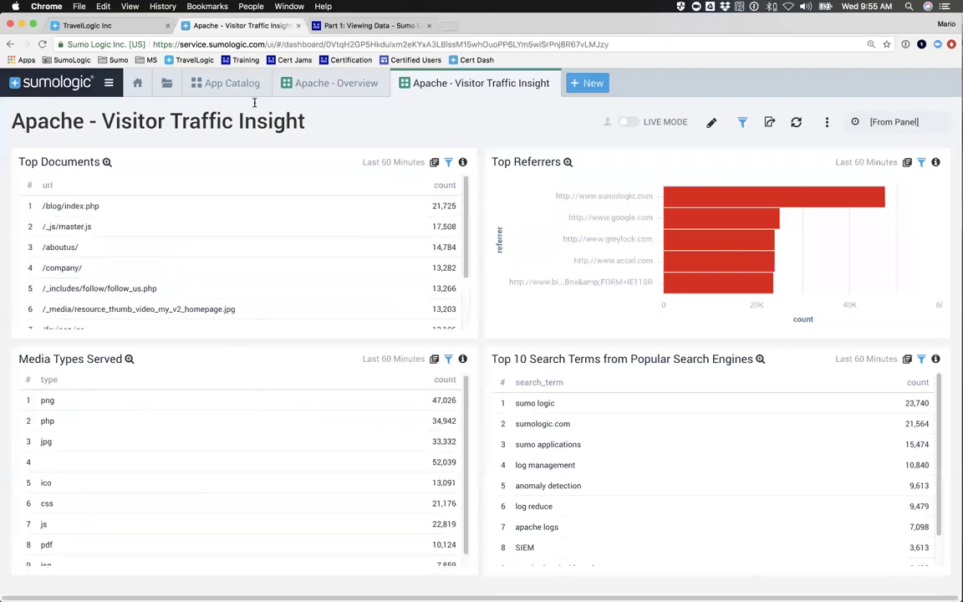
View the Apache - Visitor Access Types dashboard from the library, then revisit the open Overview and Visitor Traffic Insight dashboards.
left_click(166, 85)
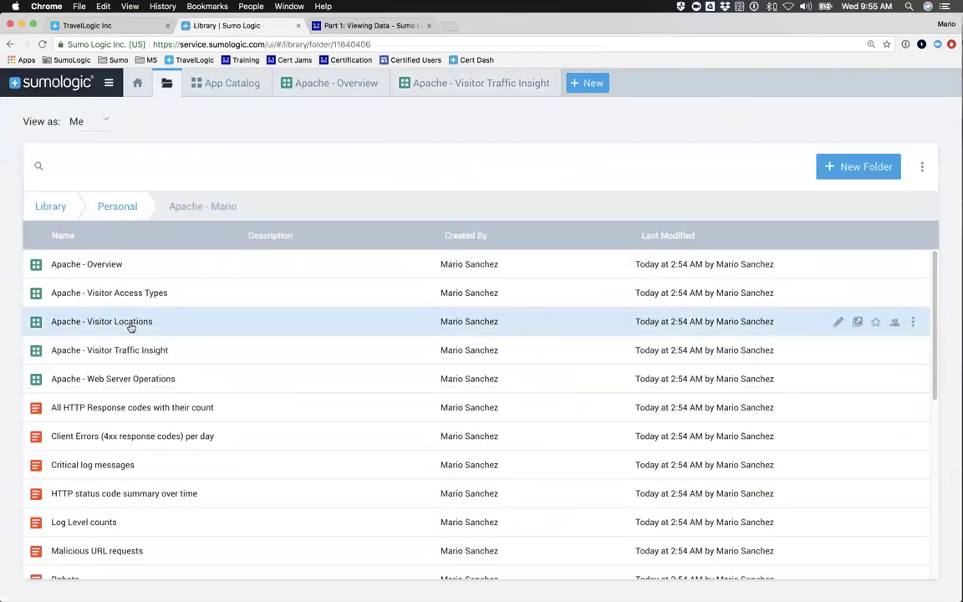
left_click(136, 293)
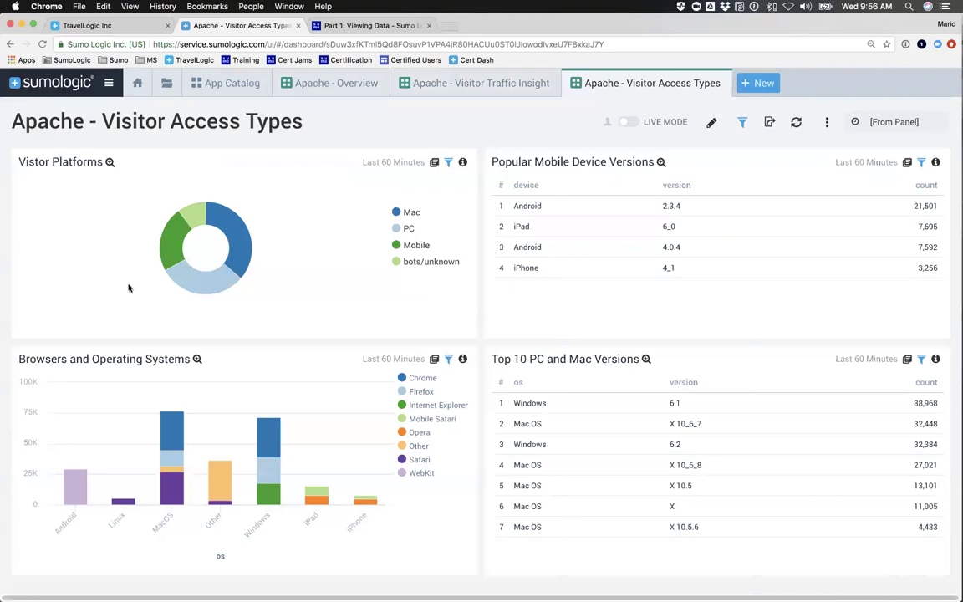
left_click(471, 87)
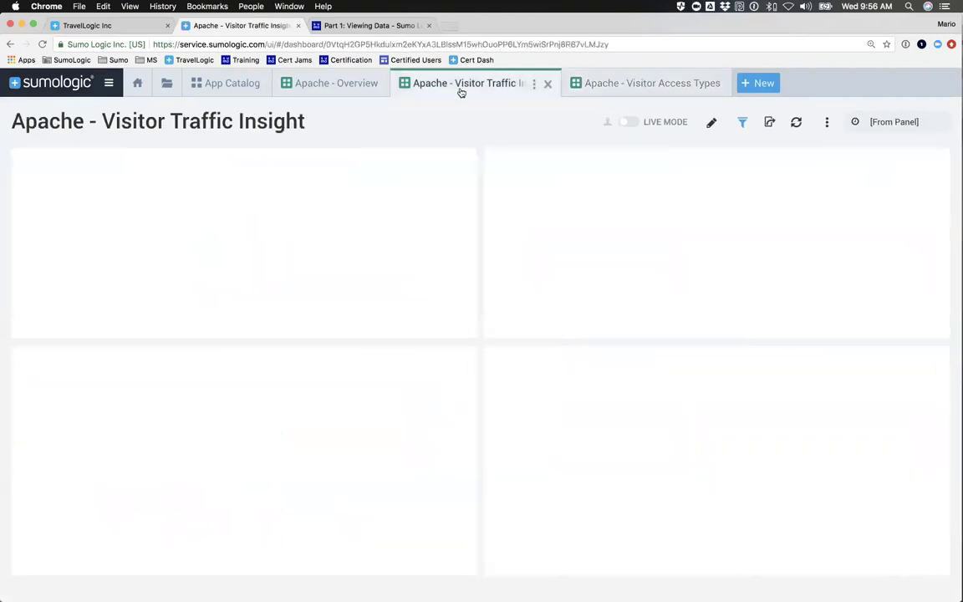
left_click(355, 89)
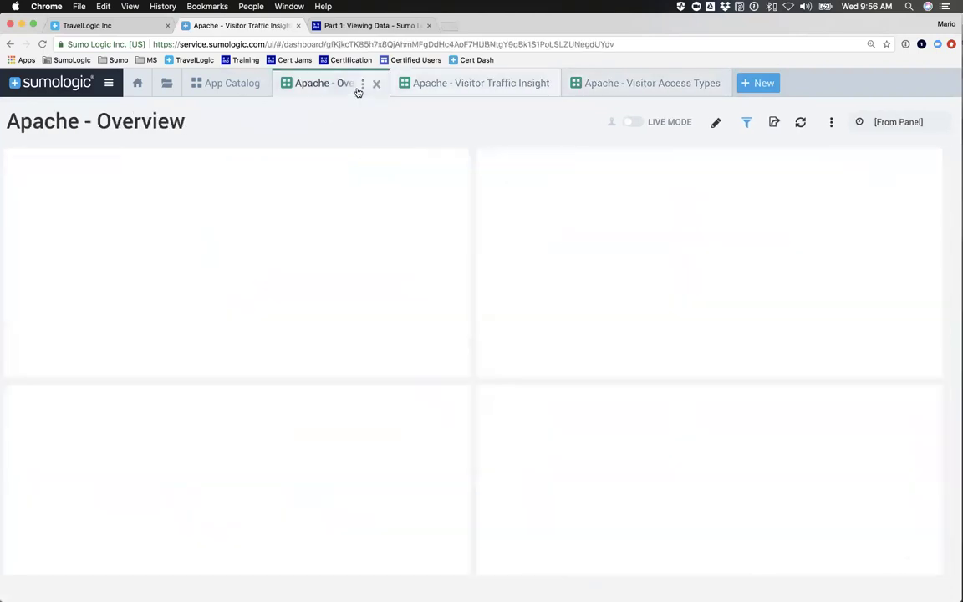
left_click(489, 88)
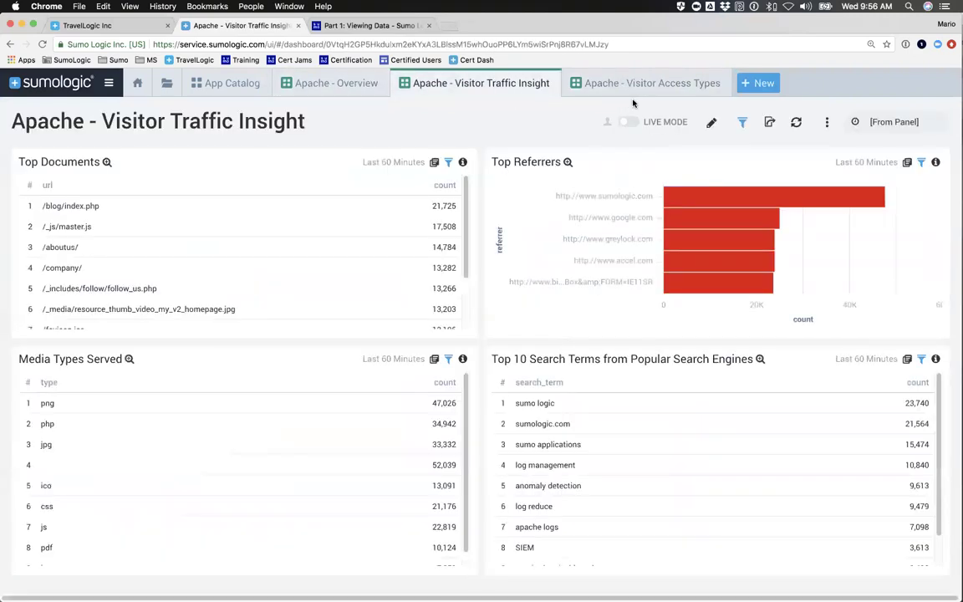
View the Apache - Visitor Access Types dashboard, then open the Level 1: Sumo Pro User tutorial from the home page's certification information.
left_click(651, 89)
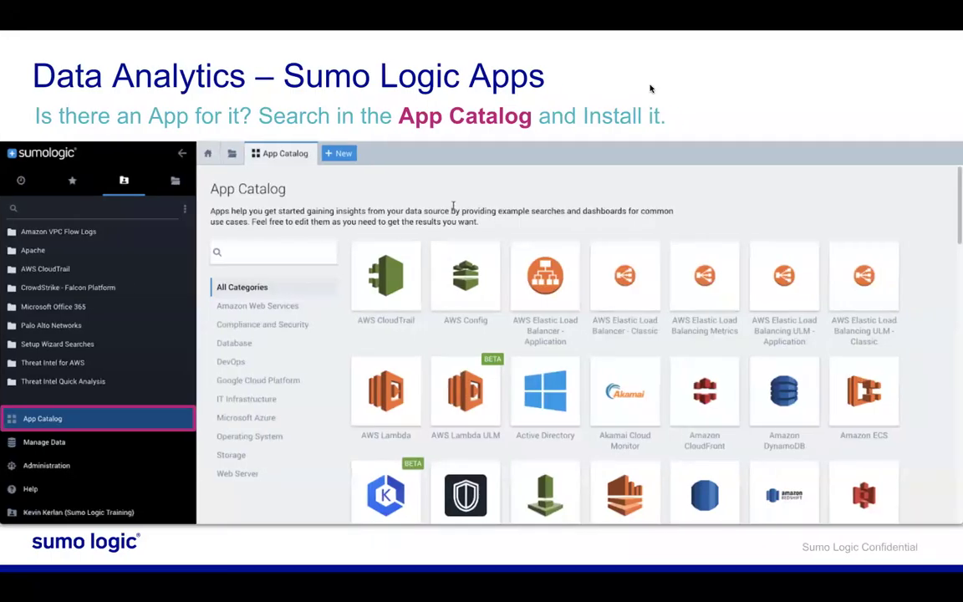
key("Right")
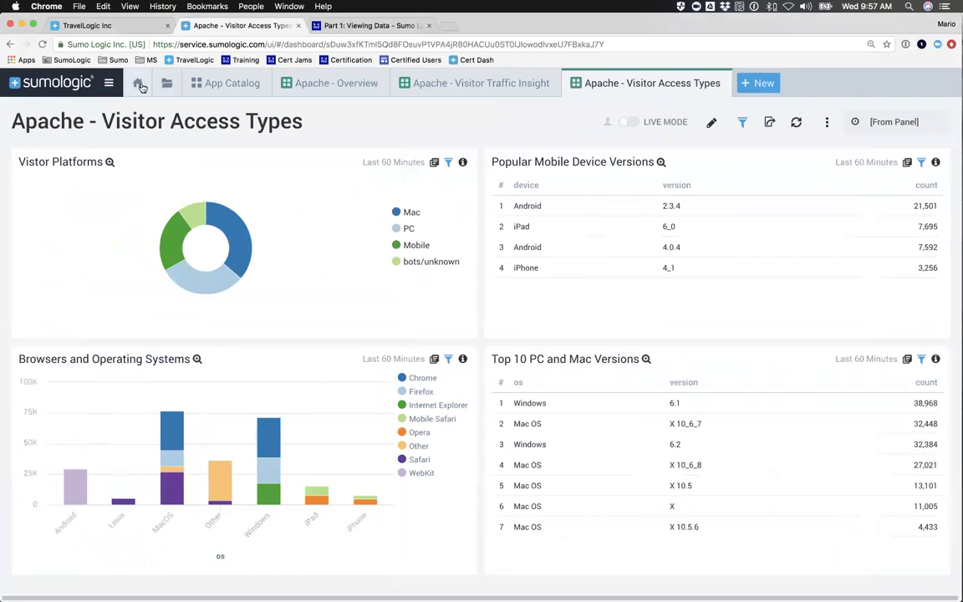
left_click(139, 86)
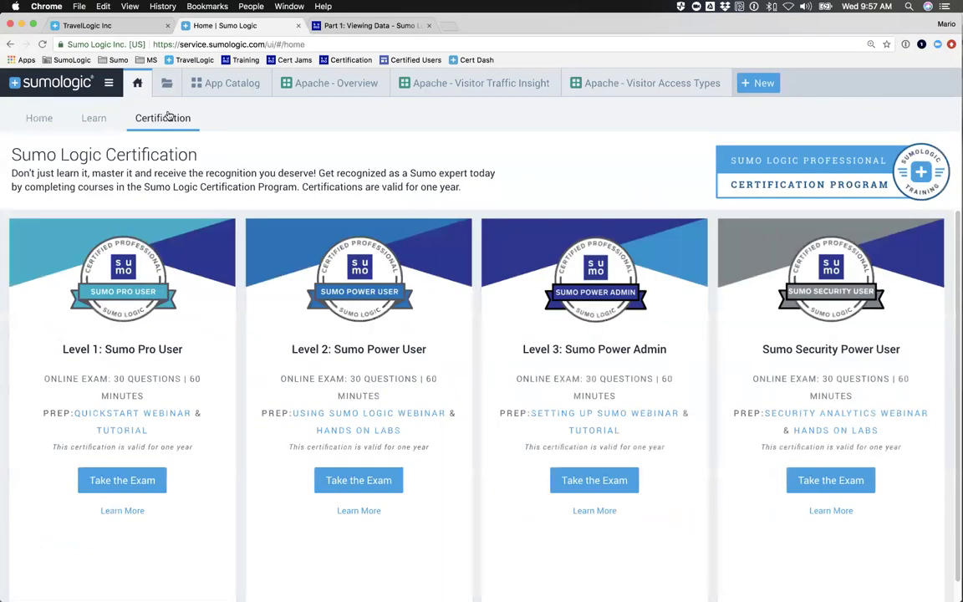
left_click_drag(65, 351, 183, 351)
left_click_drag(73, 415, 193, 416)
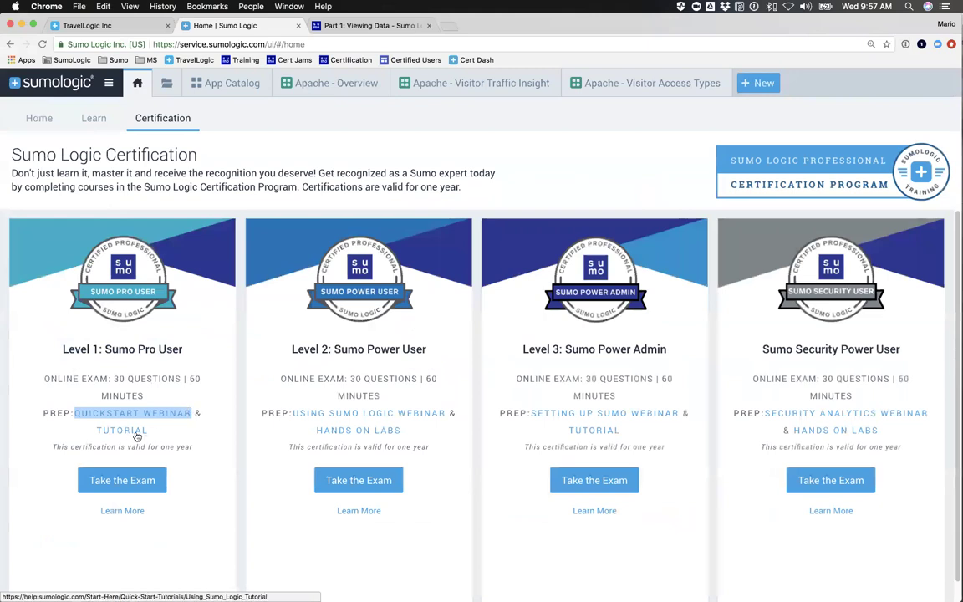
left_click(123, 433)
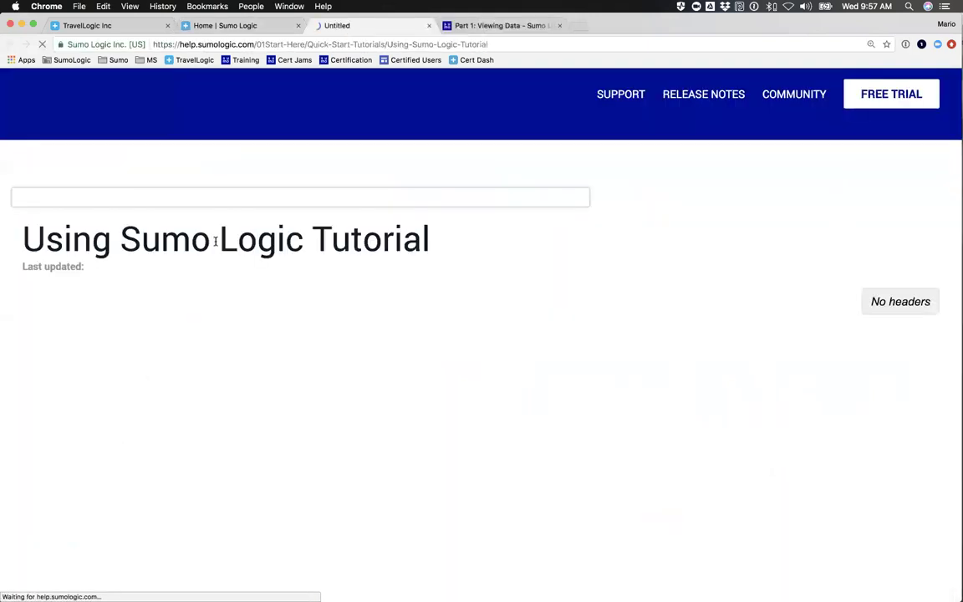
Review the tutorial's Part 1: Viewing Data instructions for adding the Apache app, sharing it and opening its dashboards.
scroll(269, 364, "down", 5)
scroll(294, 361, "down", 3)
scroll(308, 219, "up", 7)
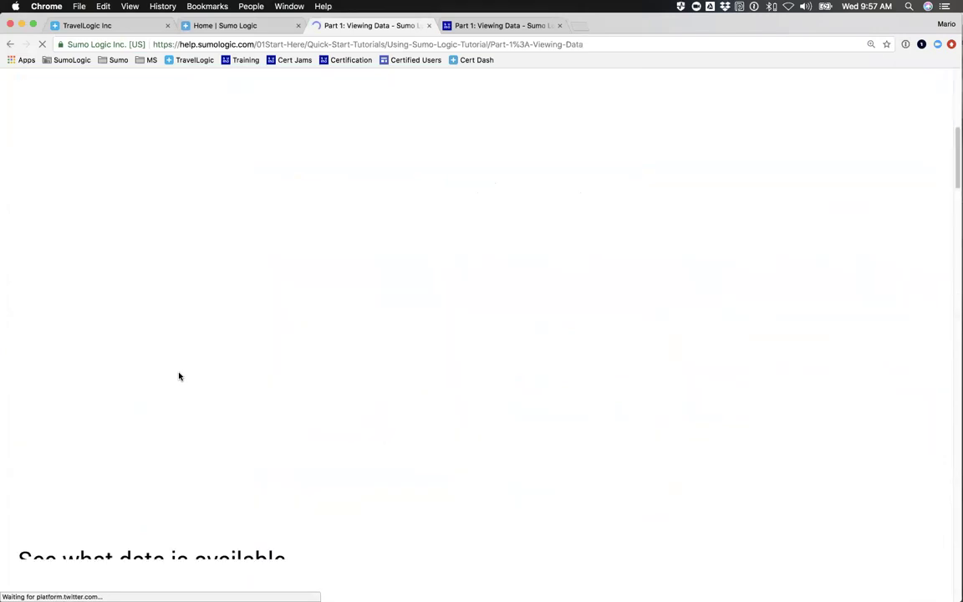
scroll(178, 376, "down", 15)
scroll(178, 376, "down", 20)
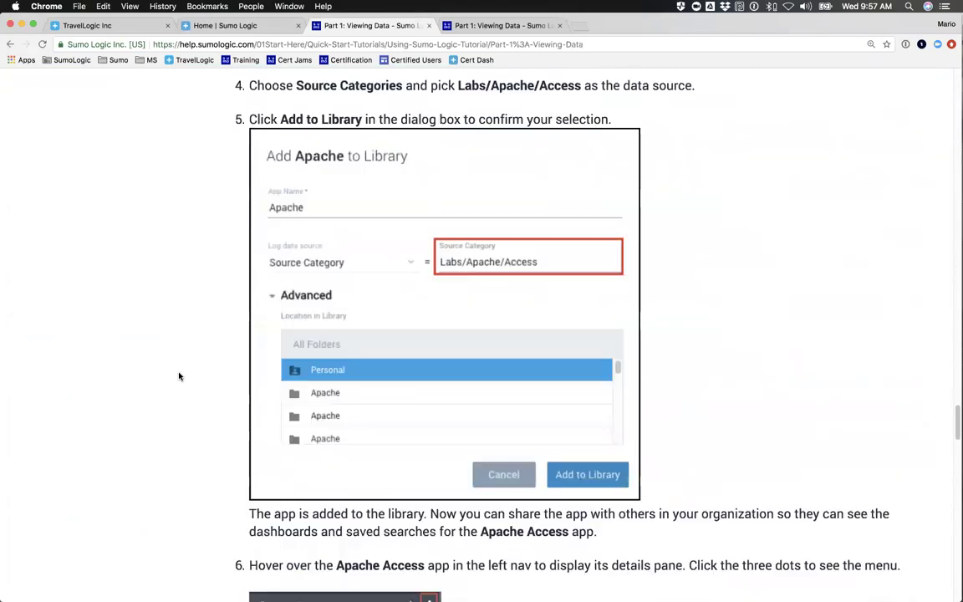
scroll(178, 376, "down", 20)
scroll(178, 372, "down", 5)
scroll(178, 371, "up", 10)
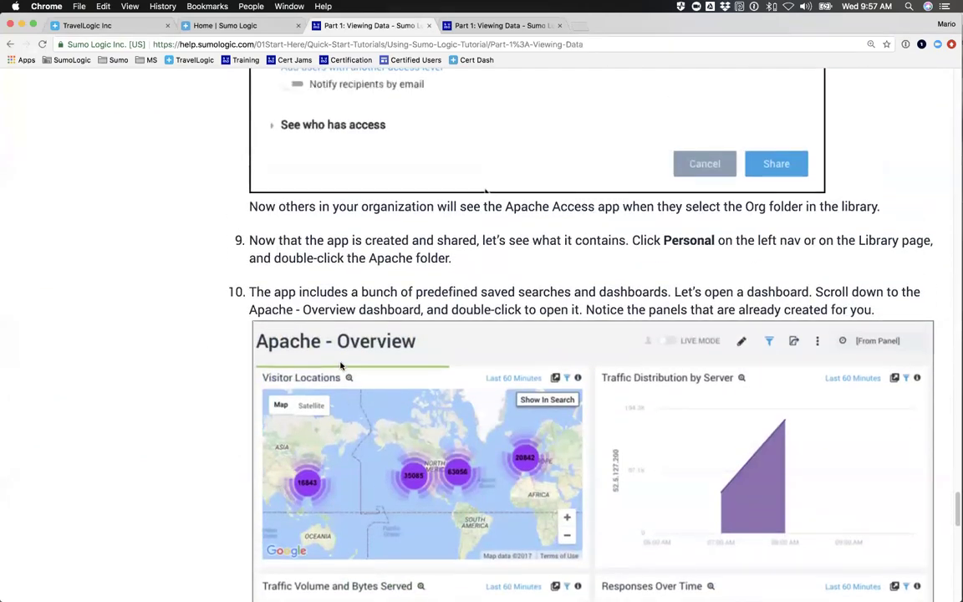
scroll(340, 365, "up", 12)
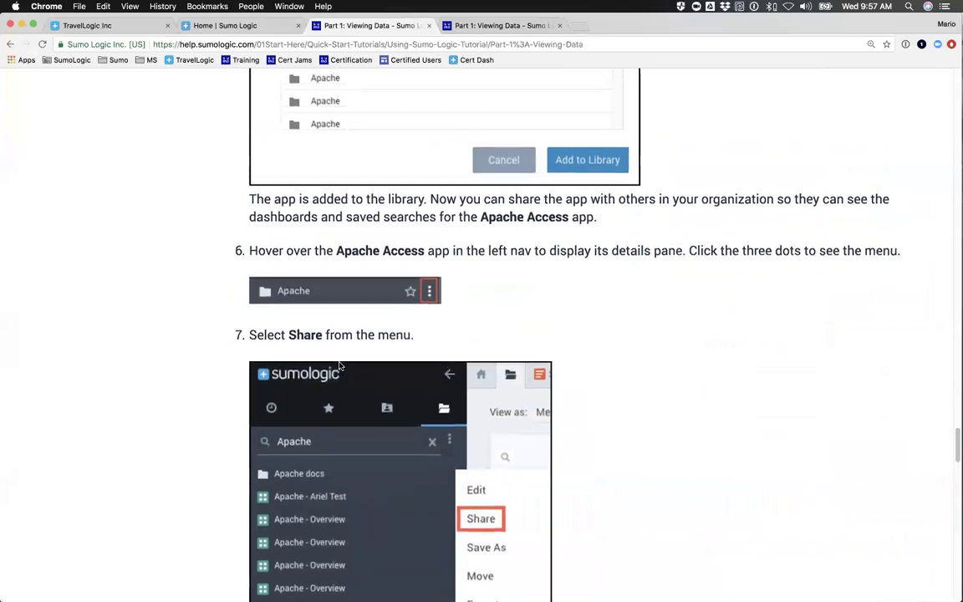
scroll(340, 365, "down", 2)
scroll(340, 365, "up", 6)
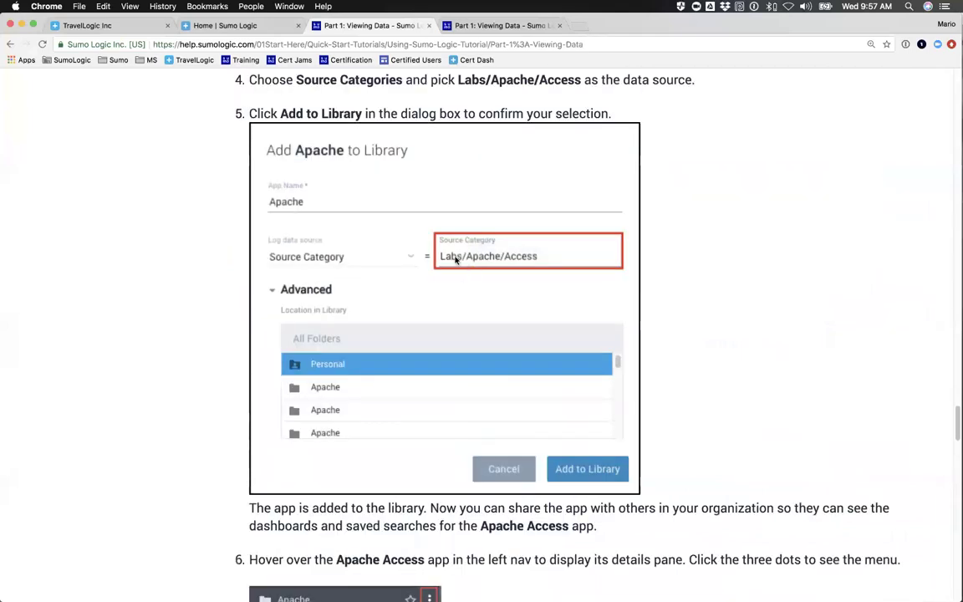
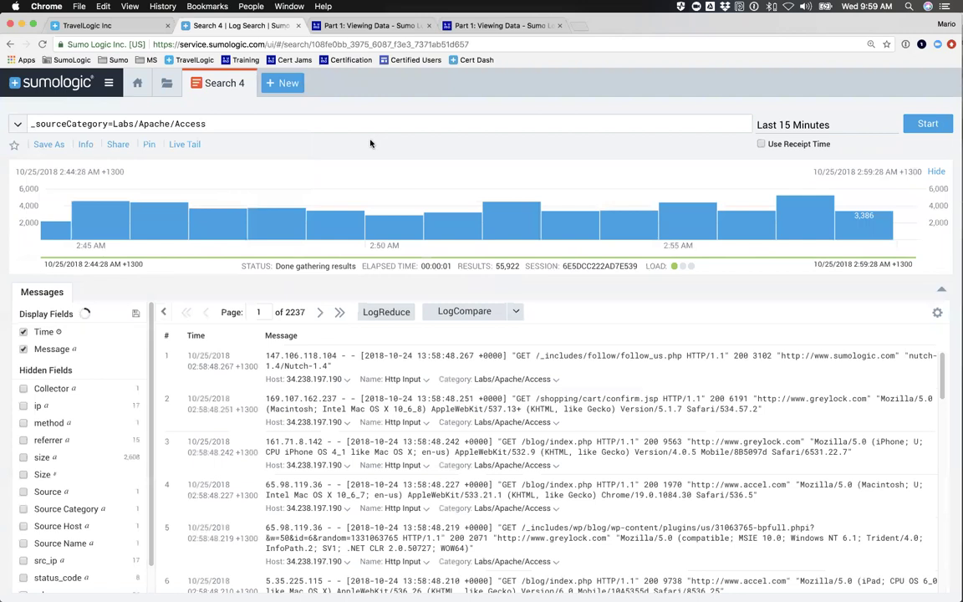
Set the time range of the Labs/Apache/Access search to -45m and run it.
key("super+equal")
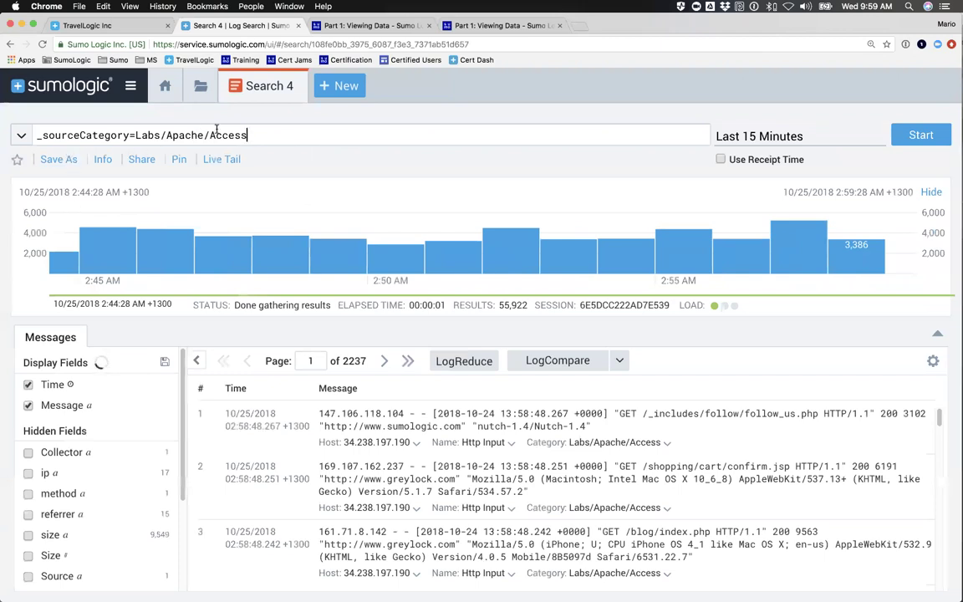
left_click(761, 135)
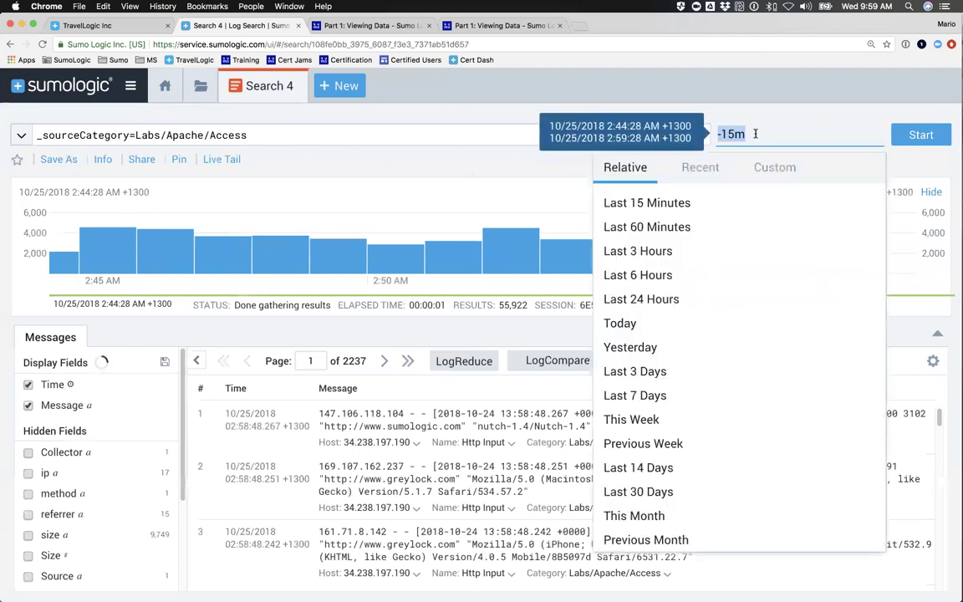
left_click(637, 226)
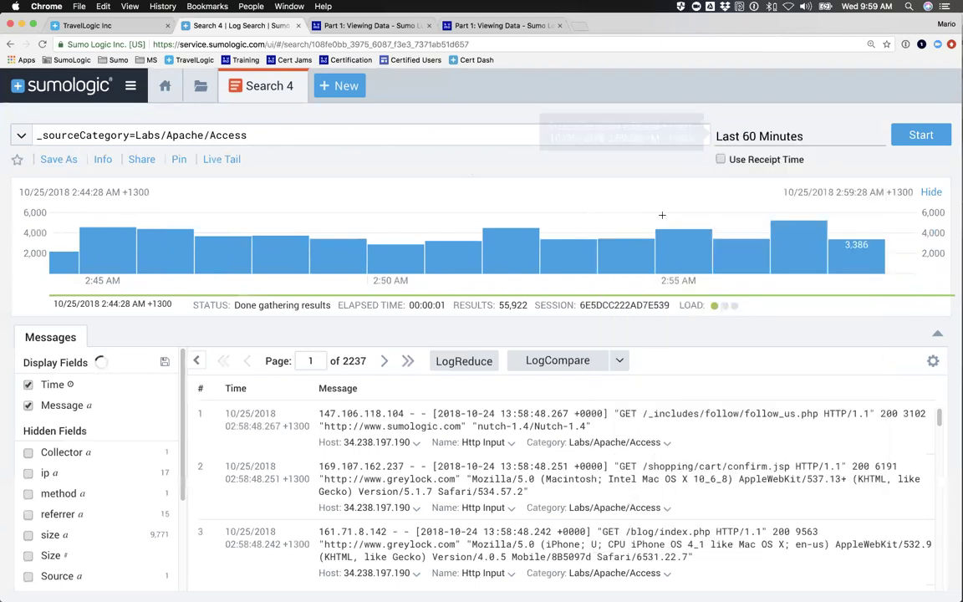
left_click(749, 136)
type("-45m")
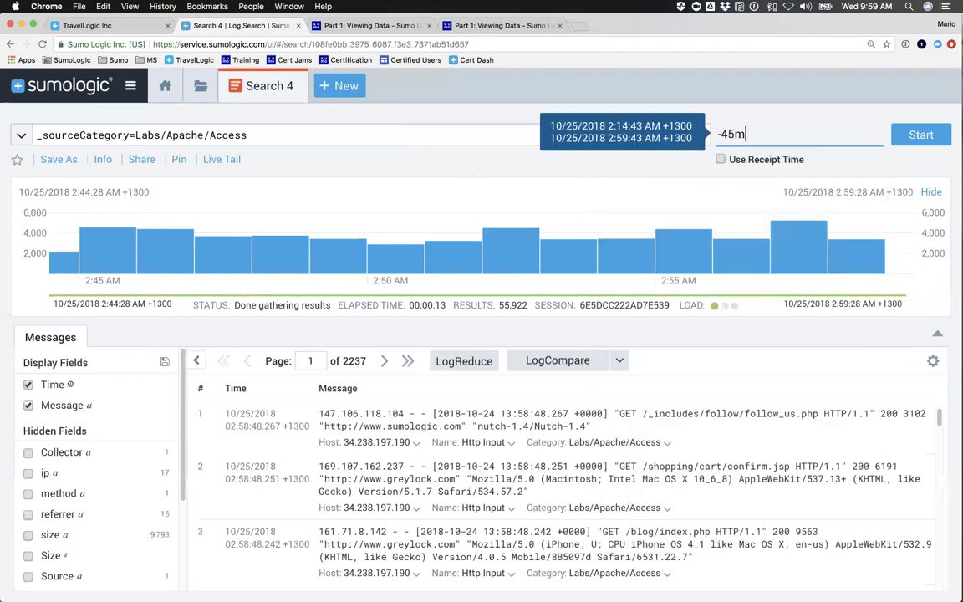
key("BackSpace")
type("h")
key("BackSpace")
type("d")
key("BackSpace")
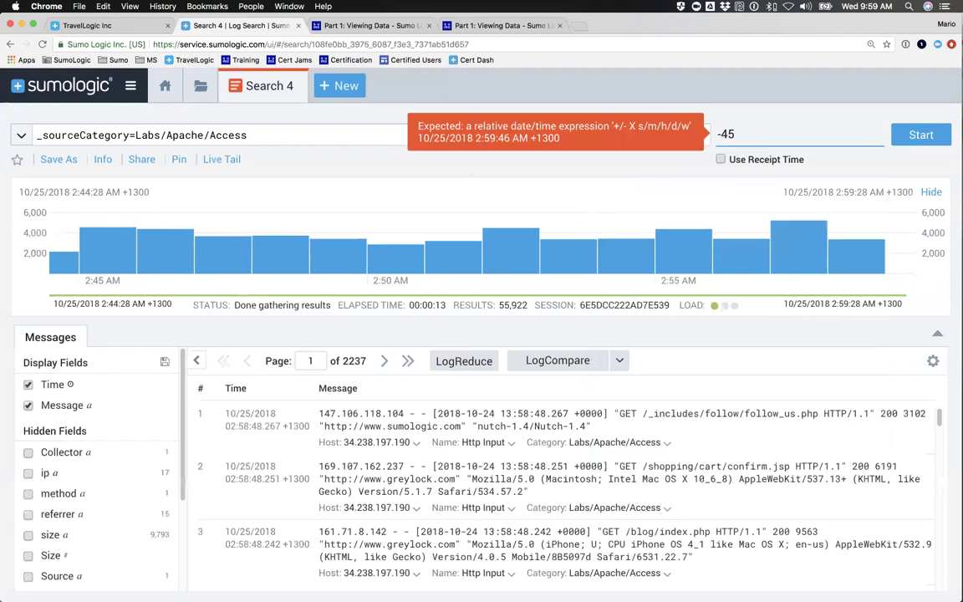
type("m")
key("Return")
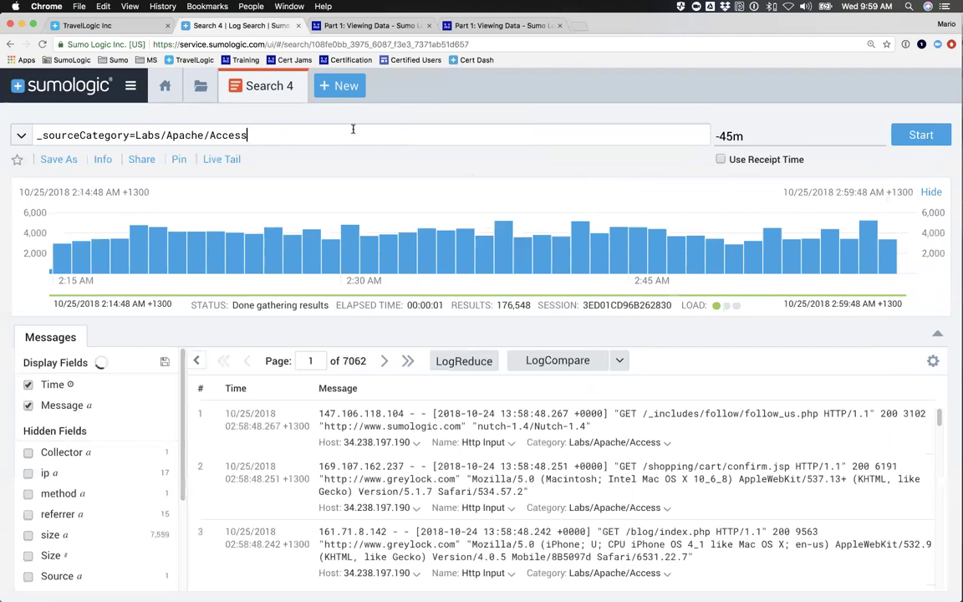
Extend the query with the keyword condition "and Mozilla" and run the search.
type("and ")
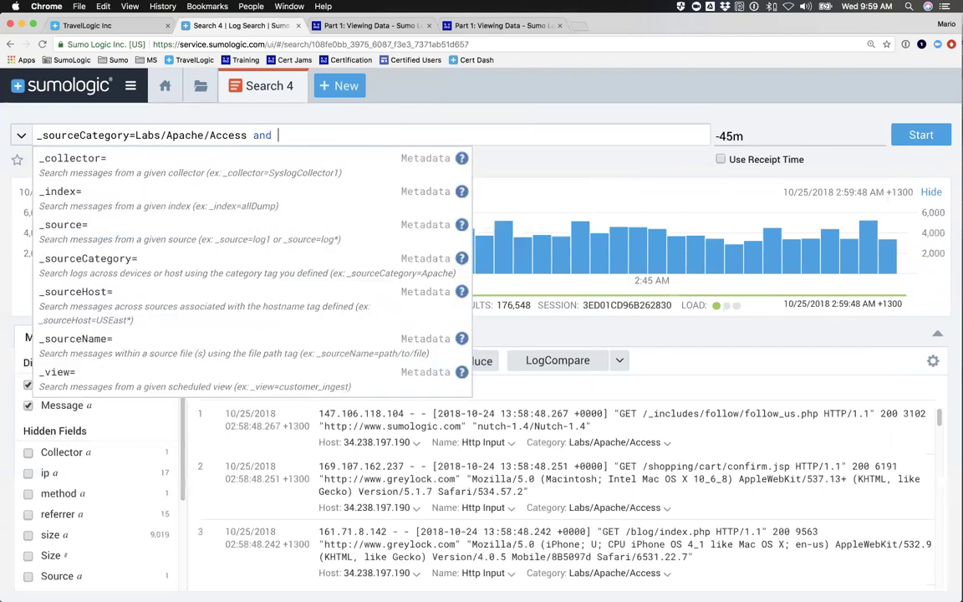
type("Mozilla")
key("Return")
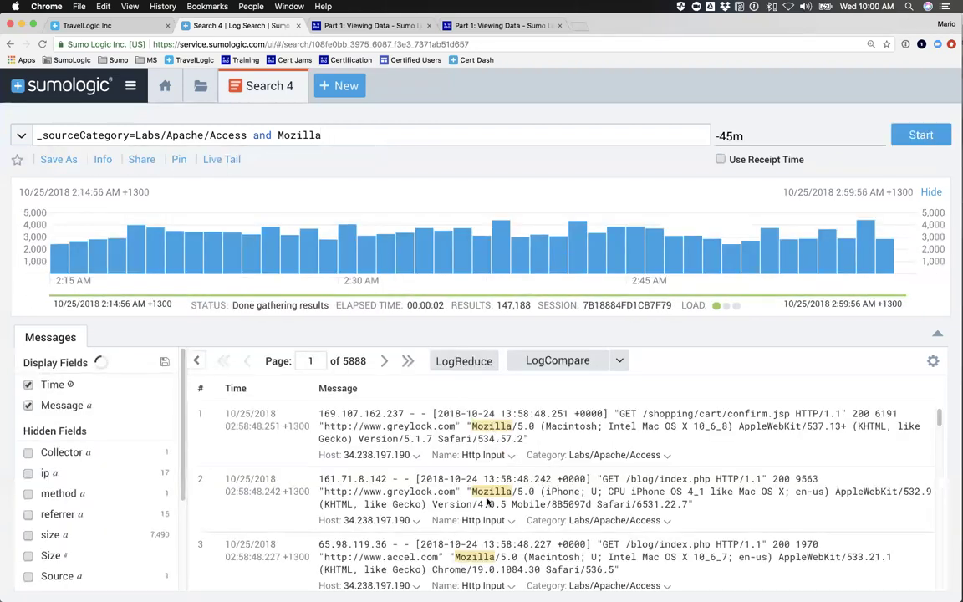
Try the keyword wildcard Mozill* in the search, then restore the keyword to Mozilla and rerun it.
key("BackSpace")
type("*")
key("Return")
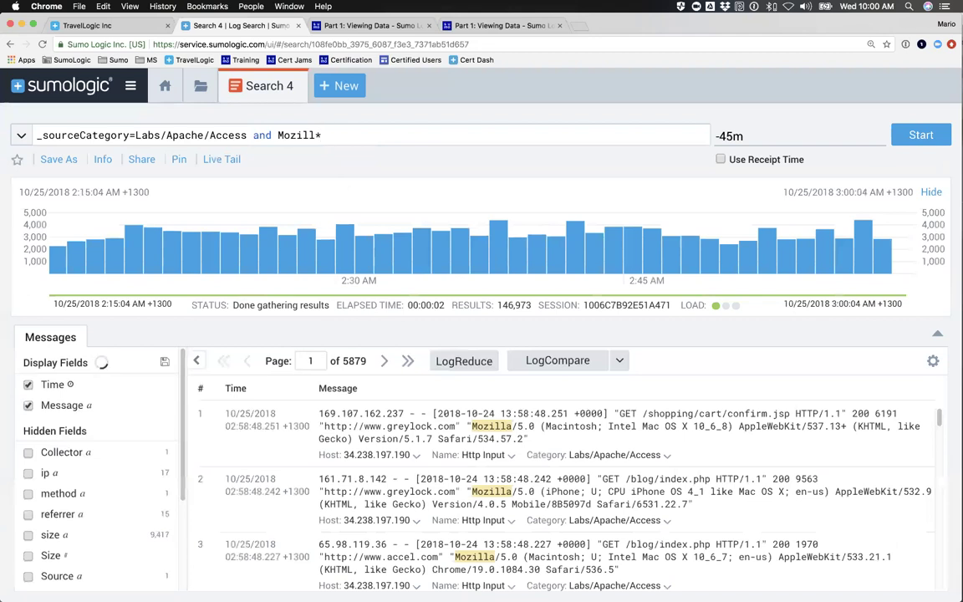
key("BackSpace")
type("a")
key("Return")
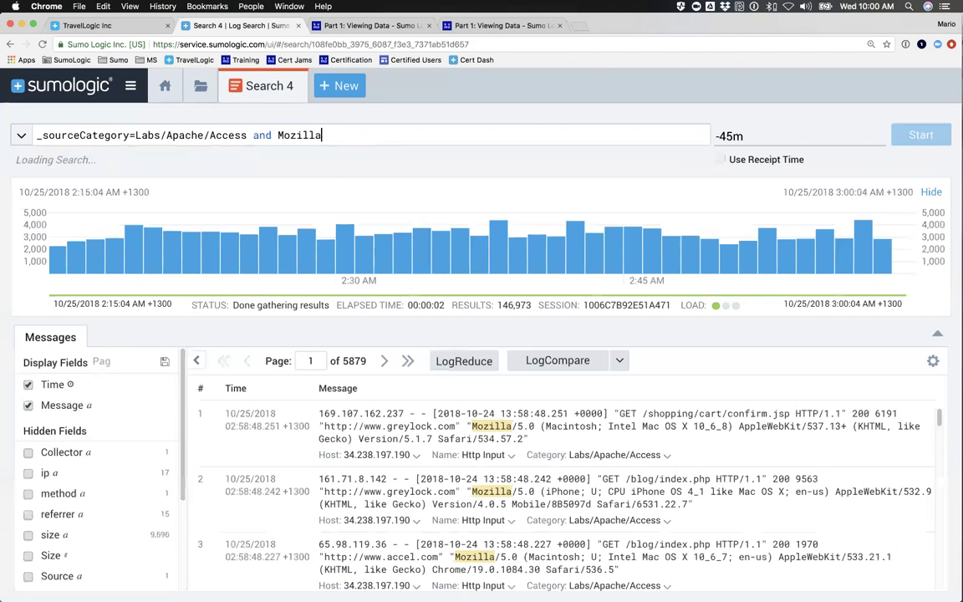
Try running the search with source category */Apache/Access, then restore the category to Labs/Apache/Access.
double_click(148, 135)
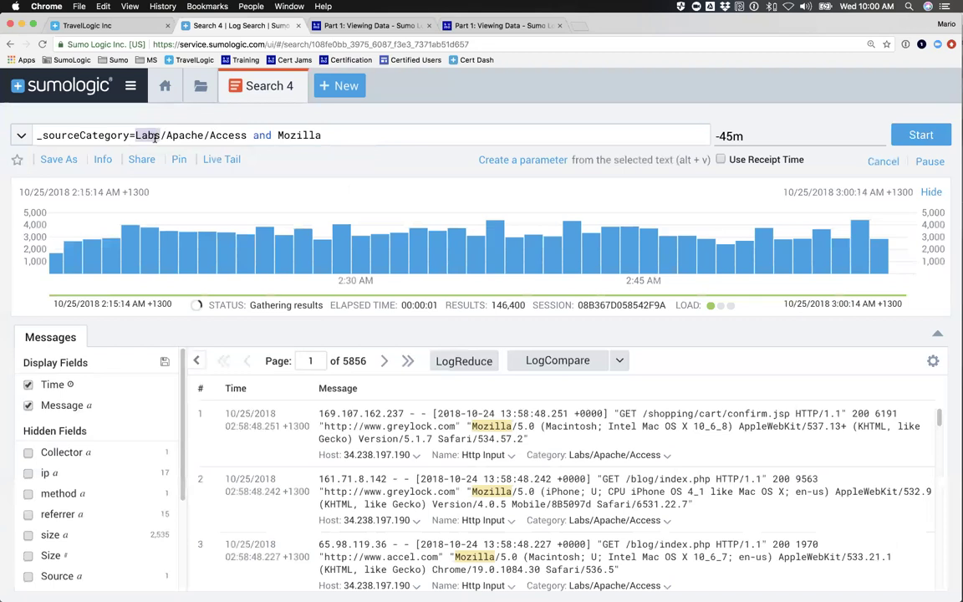
type("*")
key("Return")
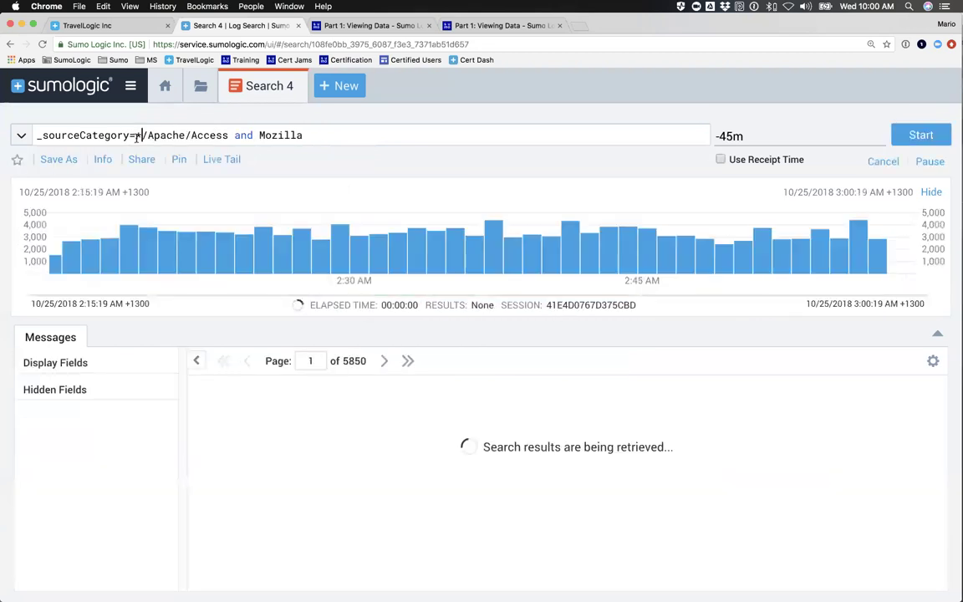
double_click(139, 135)
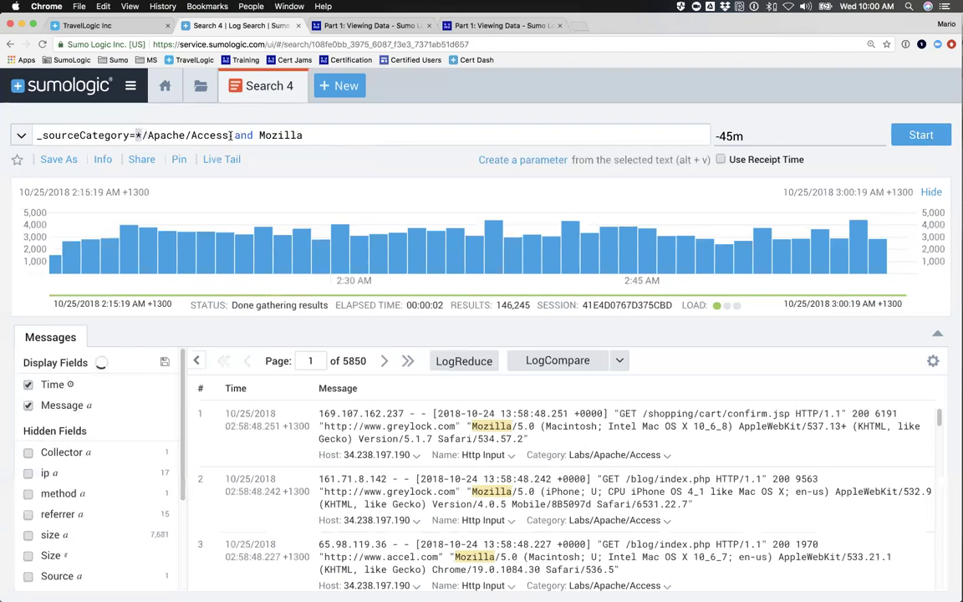
left_click(143, 135)
key("BackSpace")
type("Labs/")
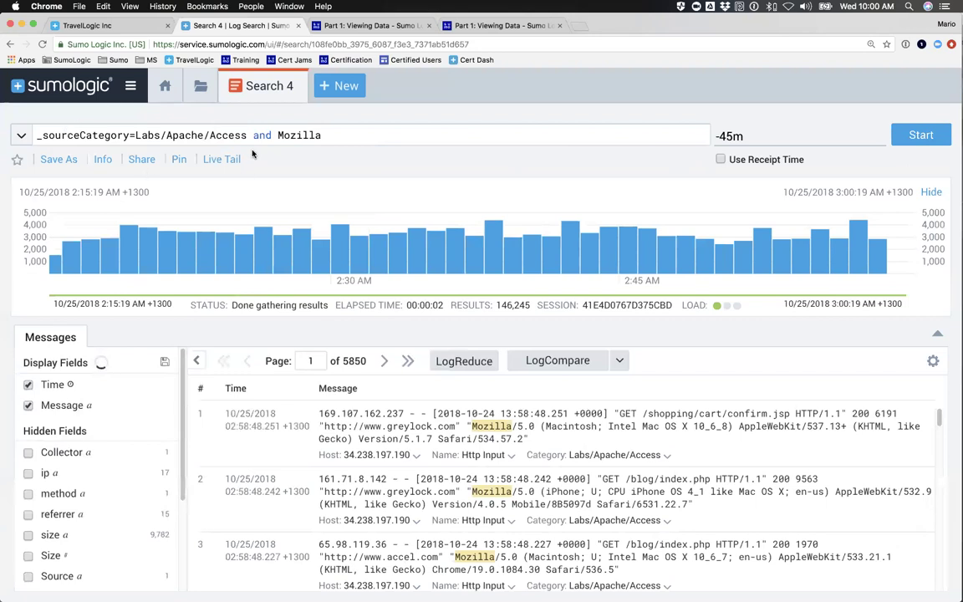
Examine the query's keyword and source category, then the status codes and Mozilla matches in the messages with the histogram temporarily collapsed.
double_click(298, 136)
left_click_drag(248, 134, 135, 135)
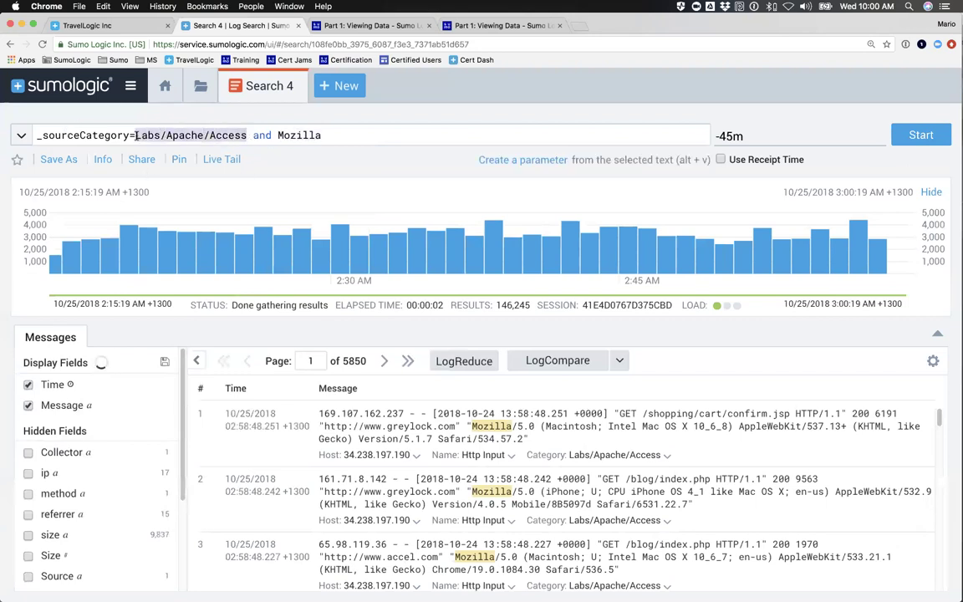
left_click(339, 136)
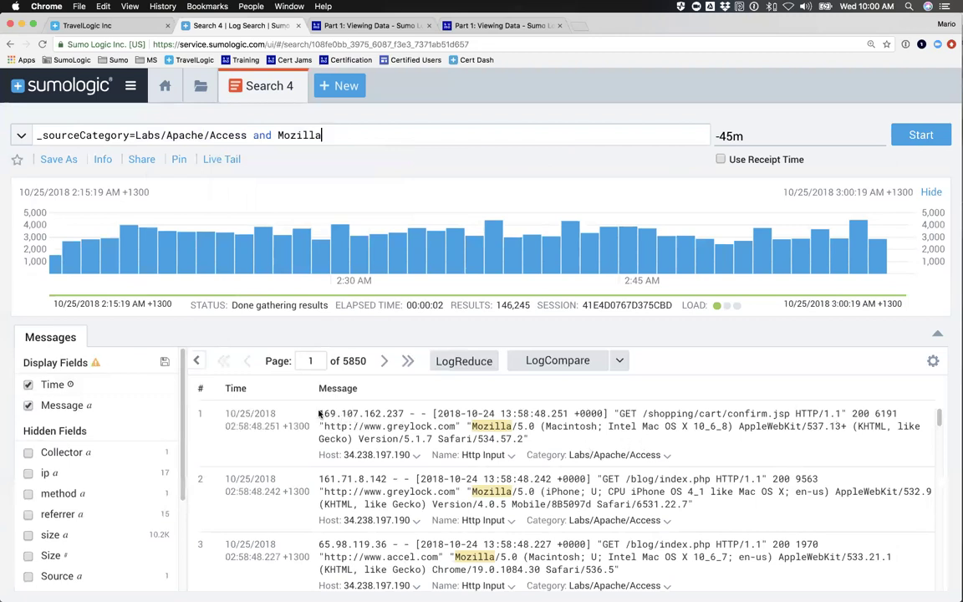
scroll(529, 442, "down", 2)
scroll(529, 443, "up", 2)
scroll(840, 305, "down", 3)
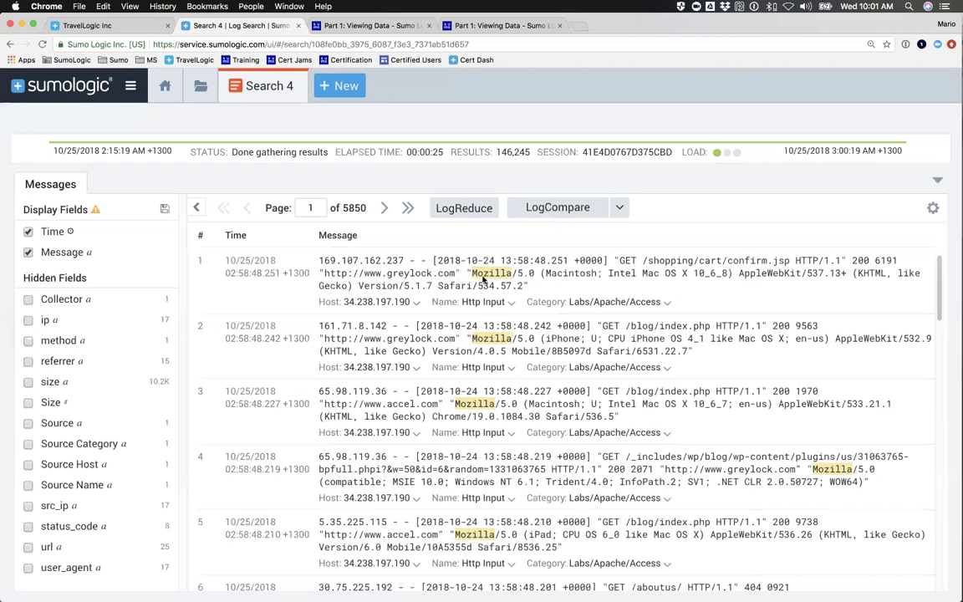
right_click(860, 260)
left_click(803, 279)
scroll(773, 435, "down", 4)
scroll(773, 436, "down", 2)
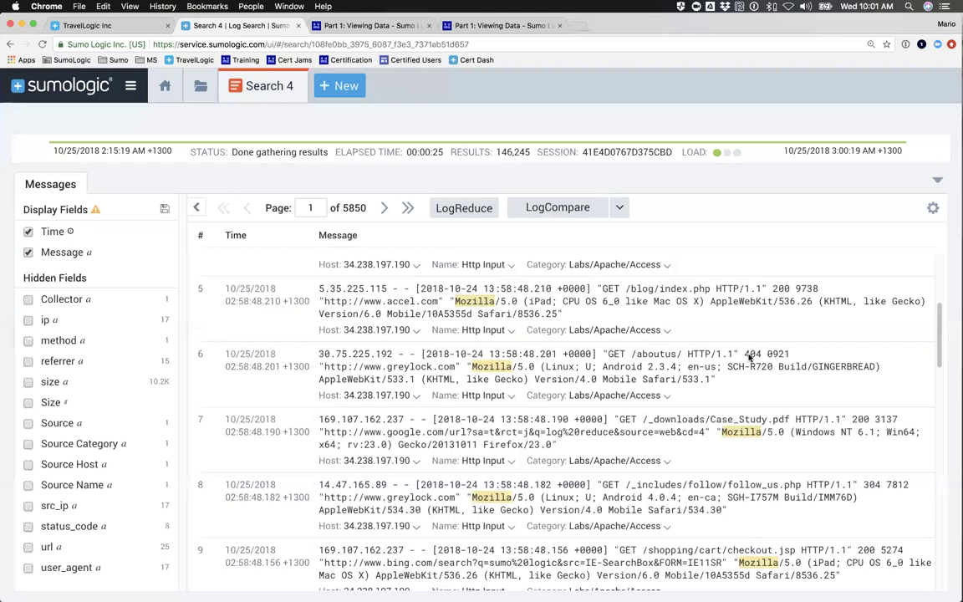
scroll(749, 357, "up", 6)
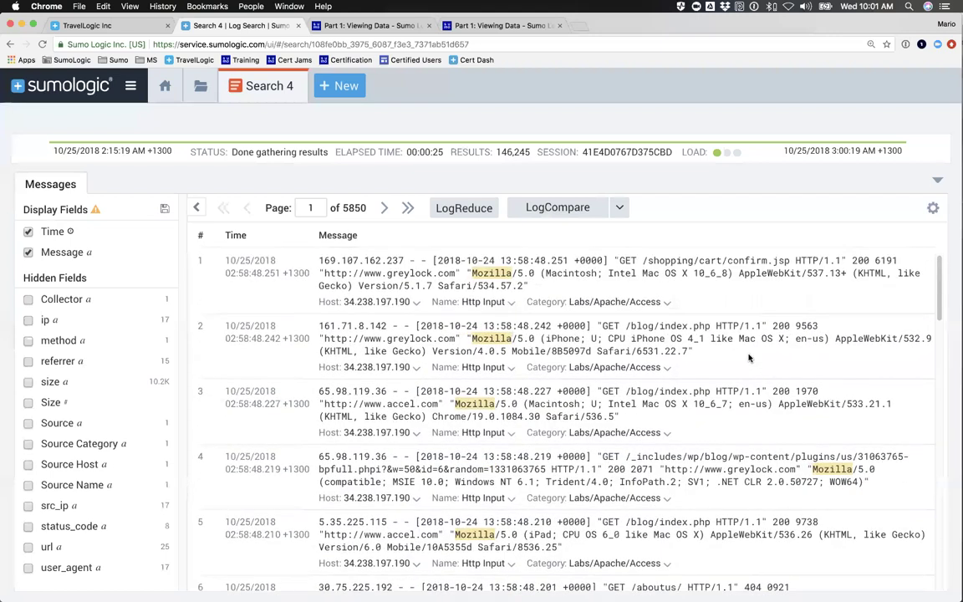
left_click(936, 179)
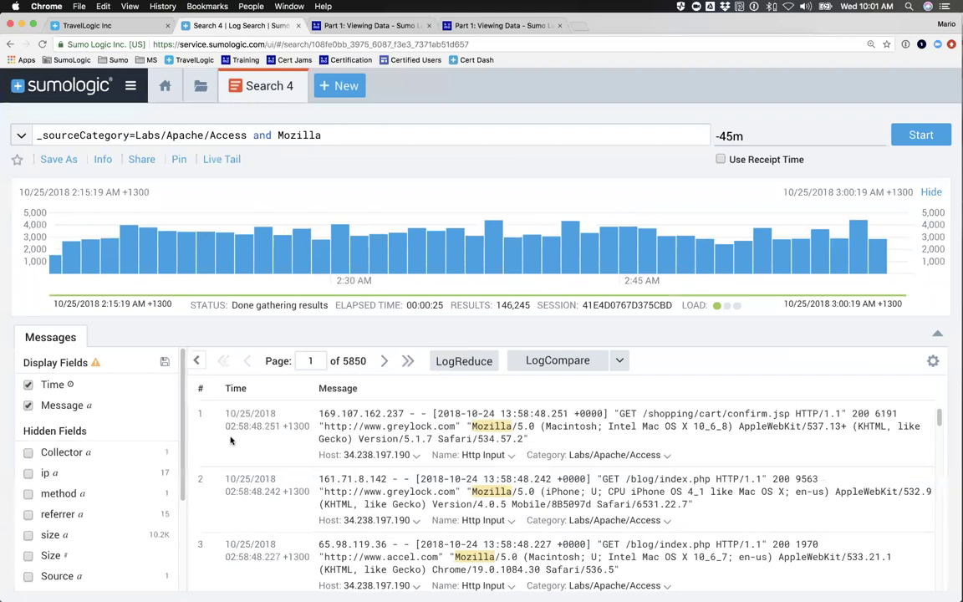
Open text parsing for the first message's text from "GET through the end of its user agent string.
left_click_drag(438, 416, 604, 415)
left_click(549, 418)
scroll(373, 456, "down", 5)
scroll(373, 457, "up", 5)
left_click_drag(614, 413, 529, 440)
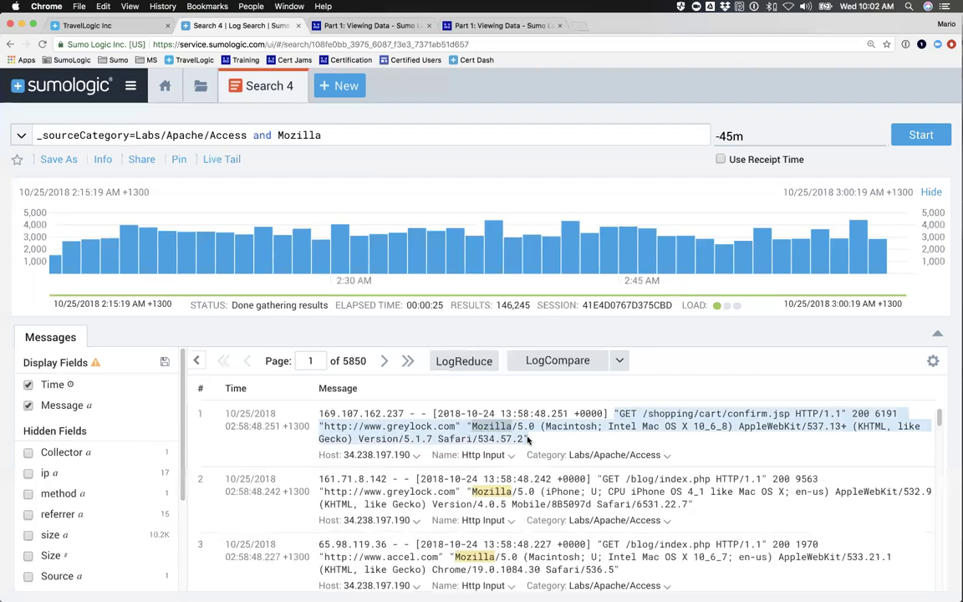
right_click(528, 439)
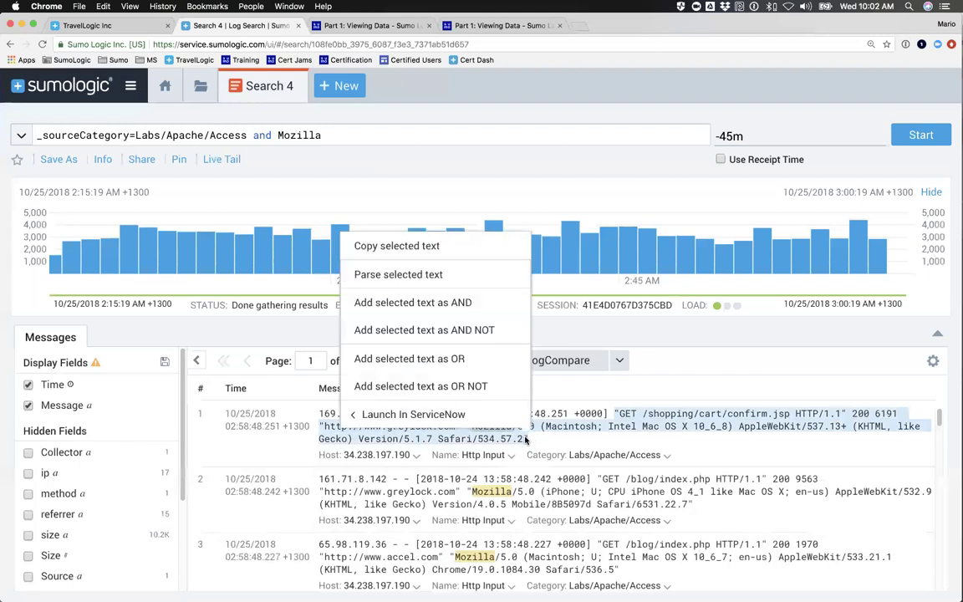
left_click(399, 275)
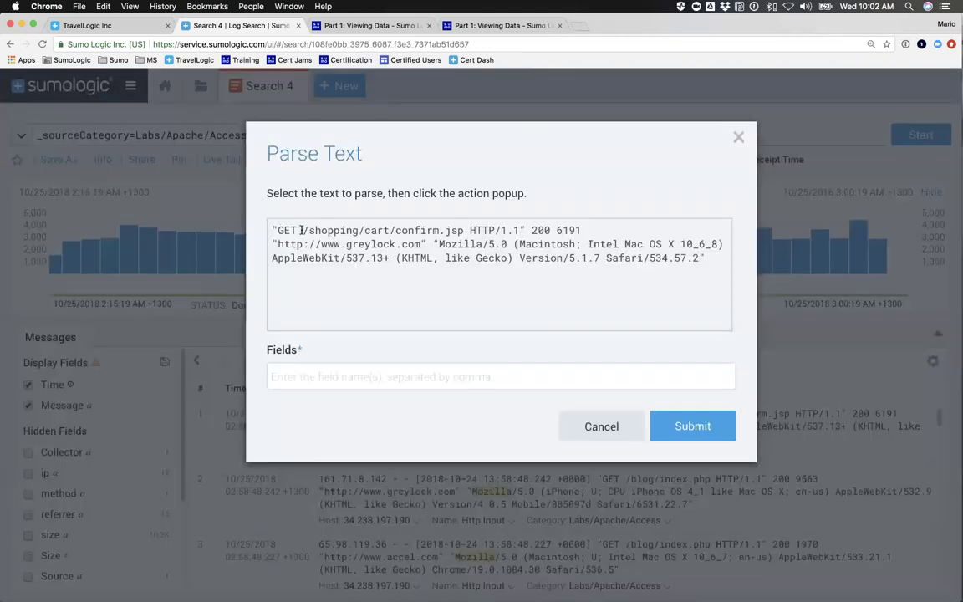
Extract the request path /shopping/cart/confirm.jsp as the field url and the value 200 as status_code.
left_click_drag(302, 231, 465, 230)
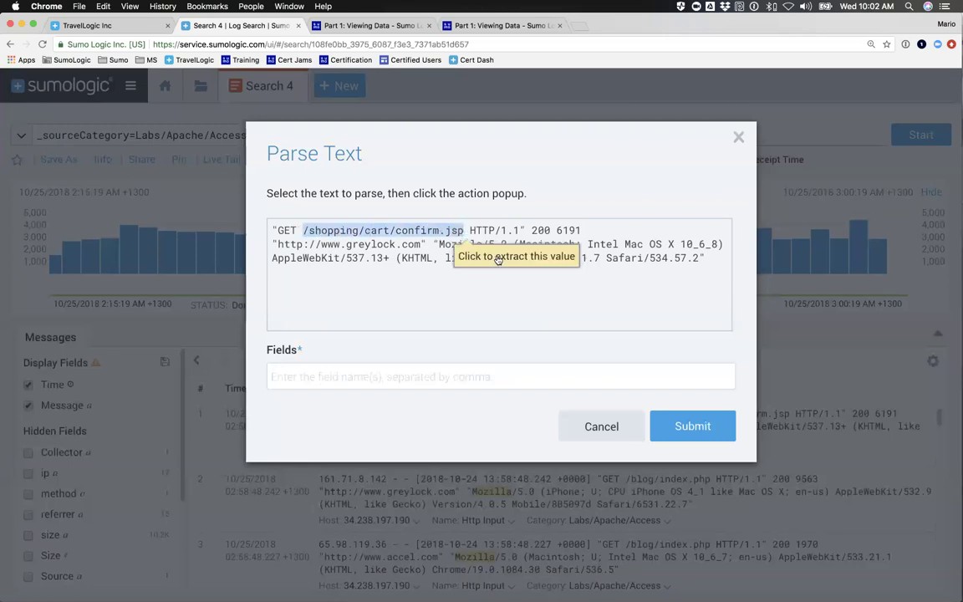
left_click(445, 253)
left_click(316, 370)
type("url,")
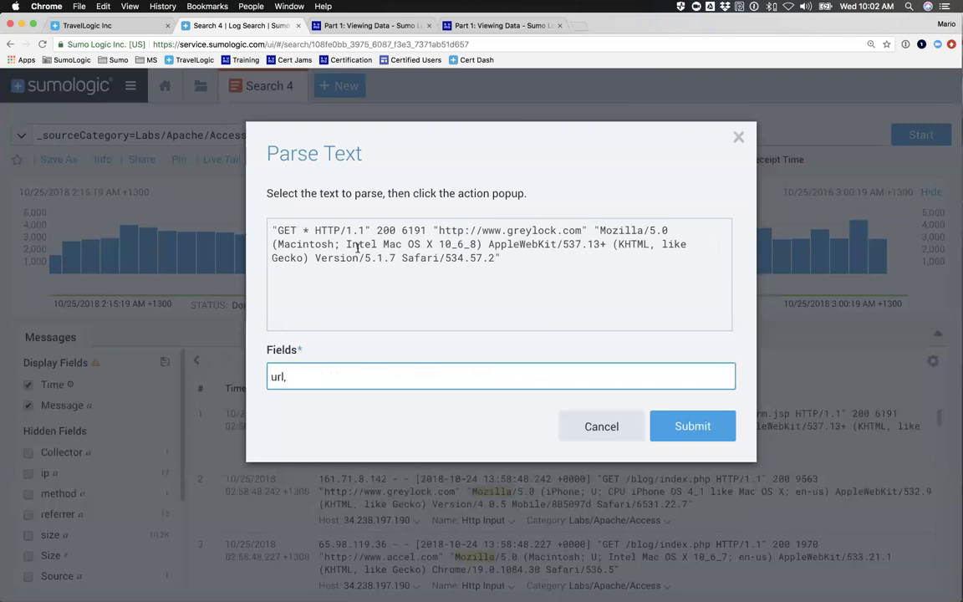
double_click(387, 231)
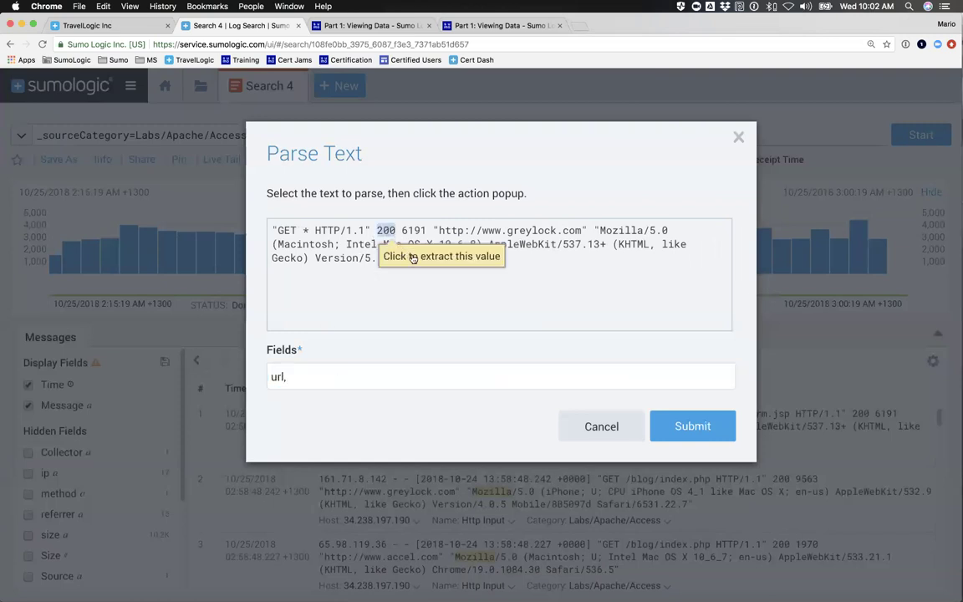
left_click(372, 233)
left_click(323, 376)
type("status_code,")
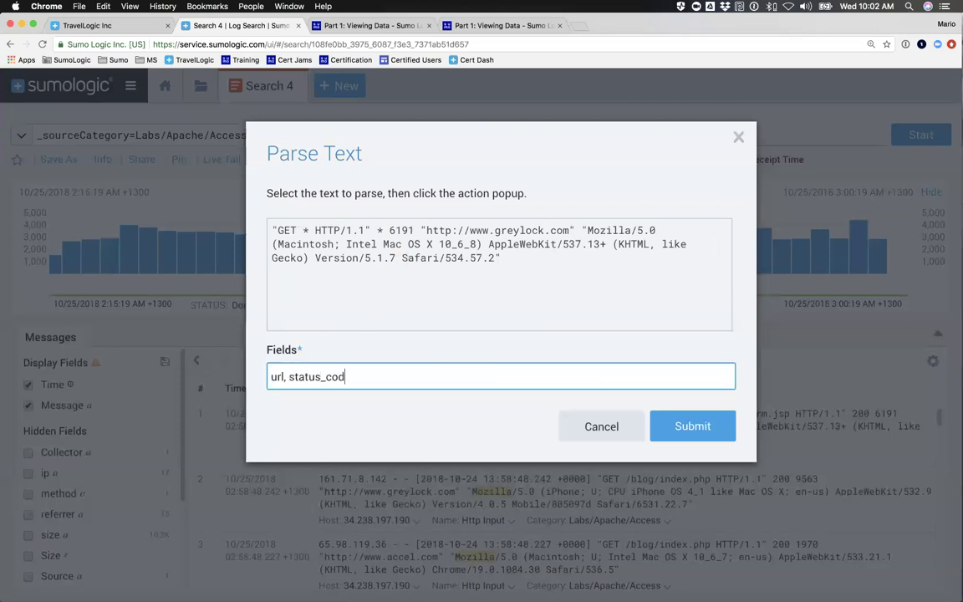
left_click(389, 224)
left_click(382, 232)
left_click(384, 376)
type("size,")
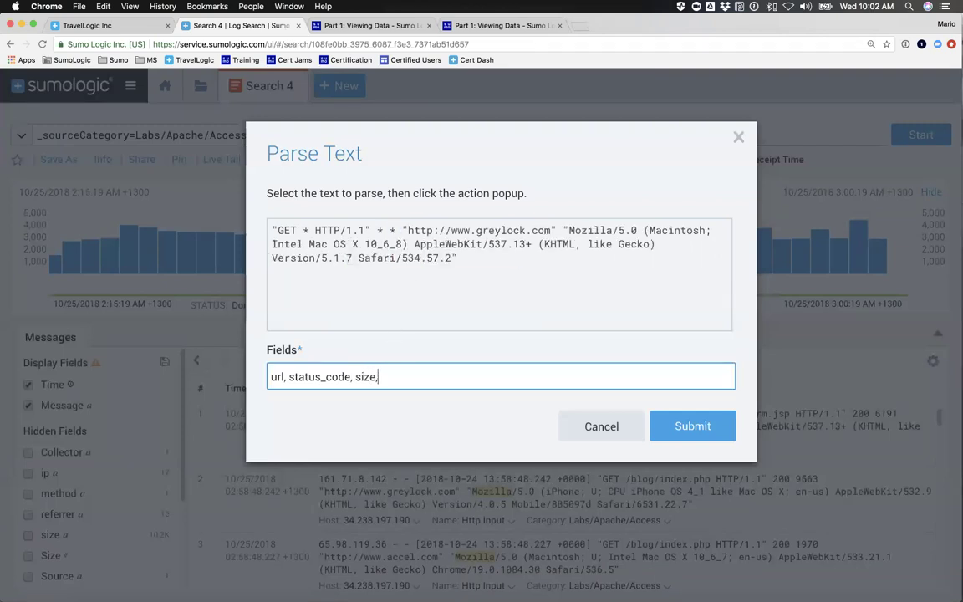
left_click_drag(408, 230, 548, 231)
left_click(585, 263)
left_click(415, 374)
type("referrer,")
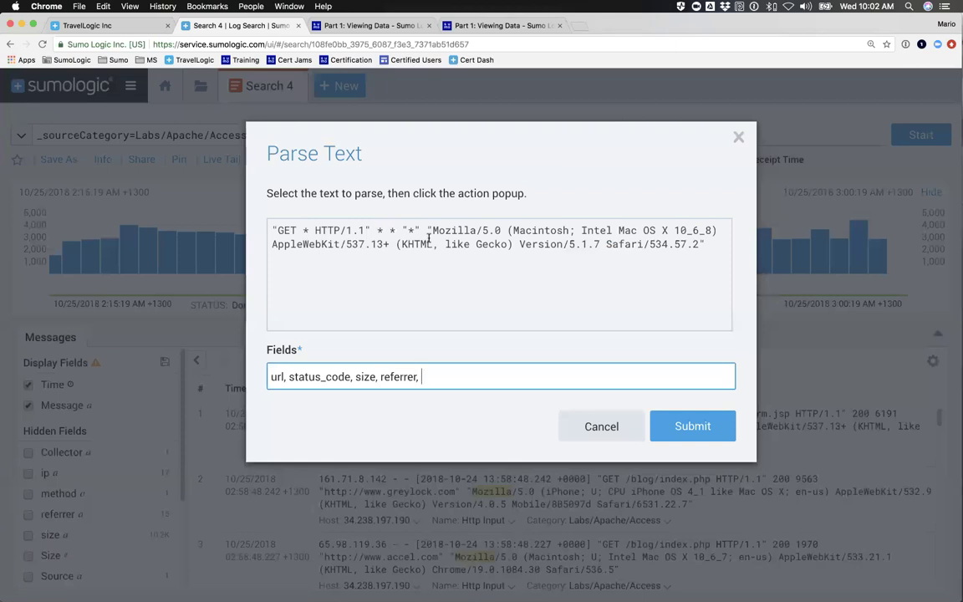
Extract the Mozilla browser string as the field user_agent and submit the parse expression to the query.
left_click_drag(432, 231, 697, 241)
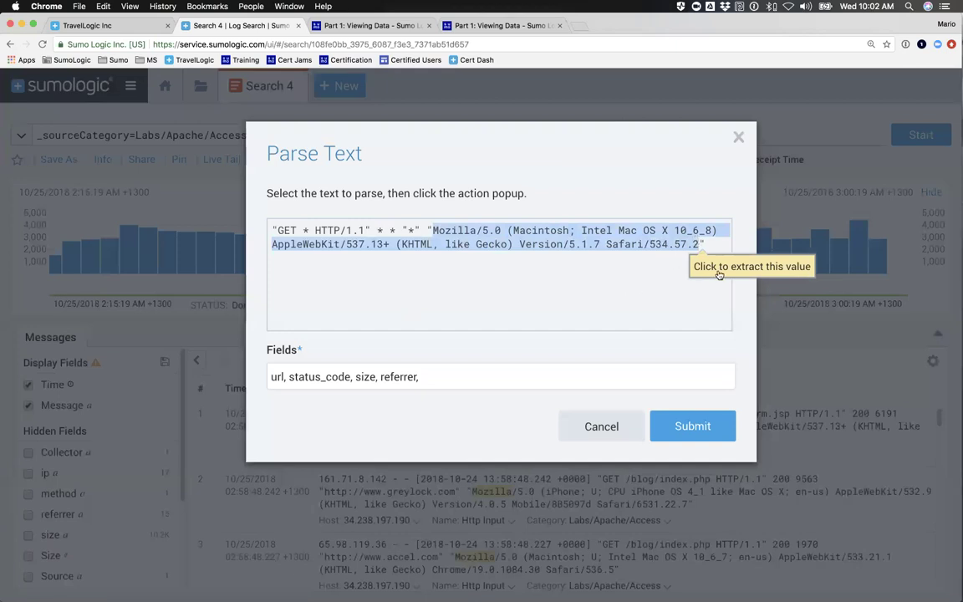
left_click(658, 242)
left_click(457, 379)
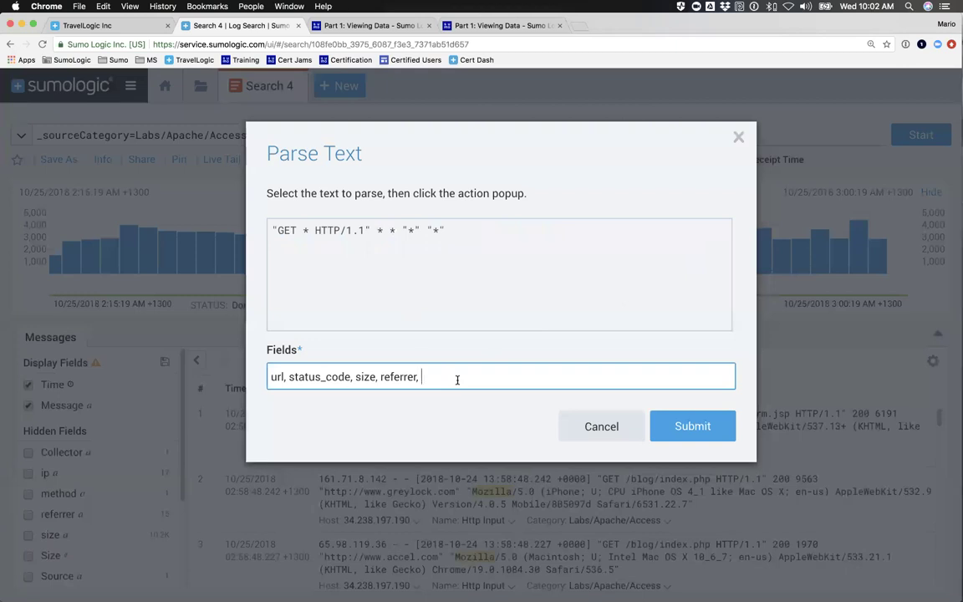
type("ser_agent")
left_click(688, 425)
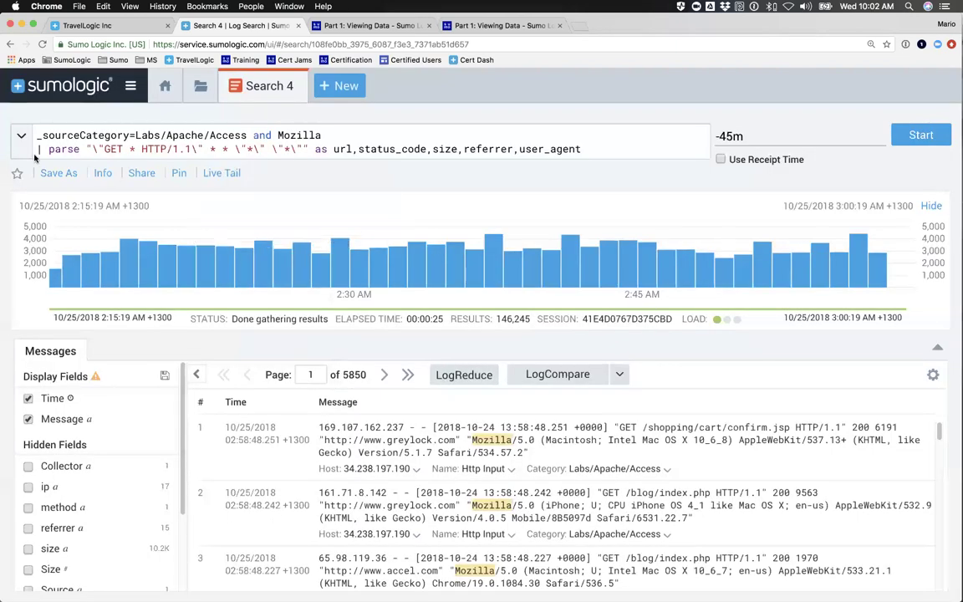
Examine the parse line, matching each wildcard in its pattern with the url, status_code and size field names.
left_click_drag(33, 134, 588, 146)
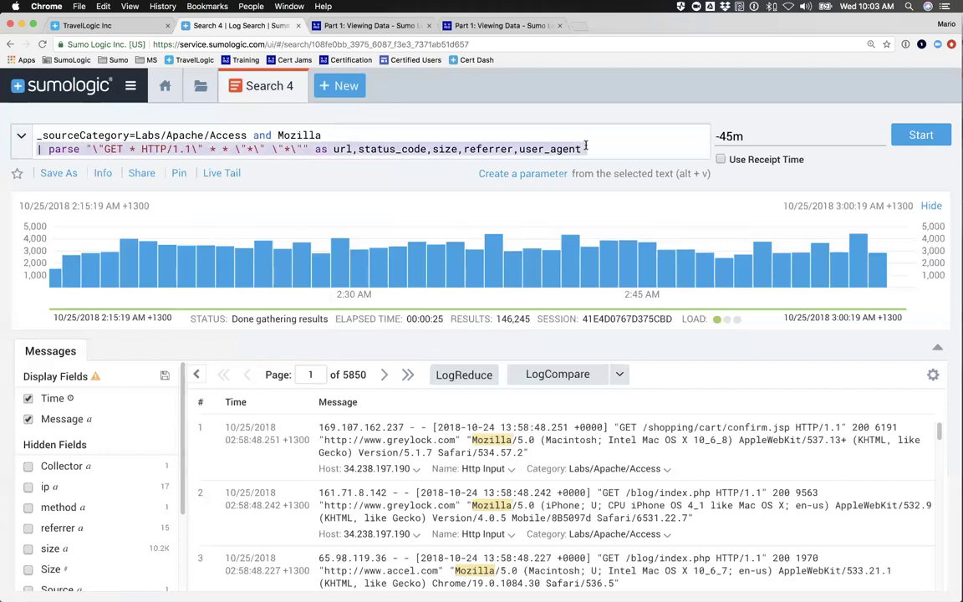
left_click(587, 146)
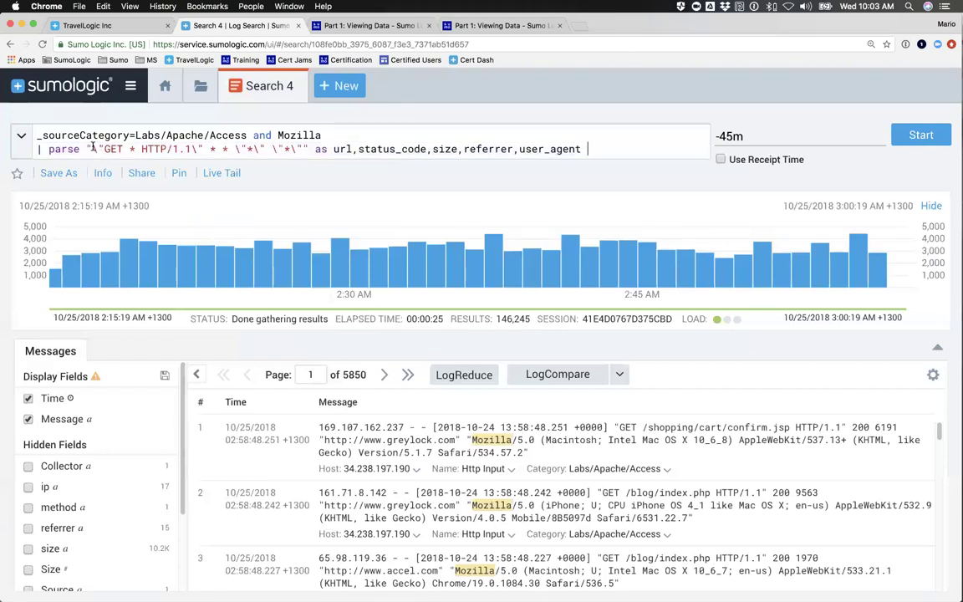
left_click_drag(86, 147, 306, 147)
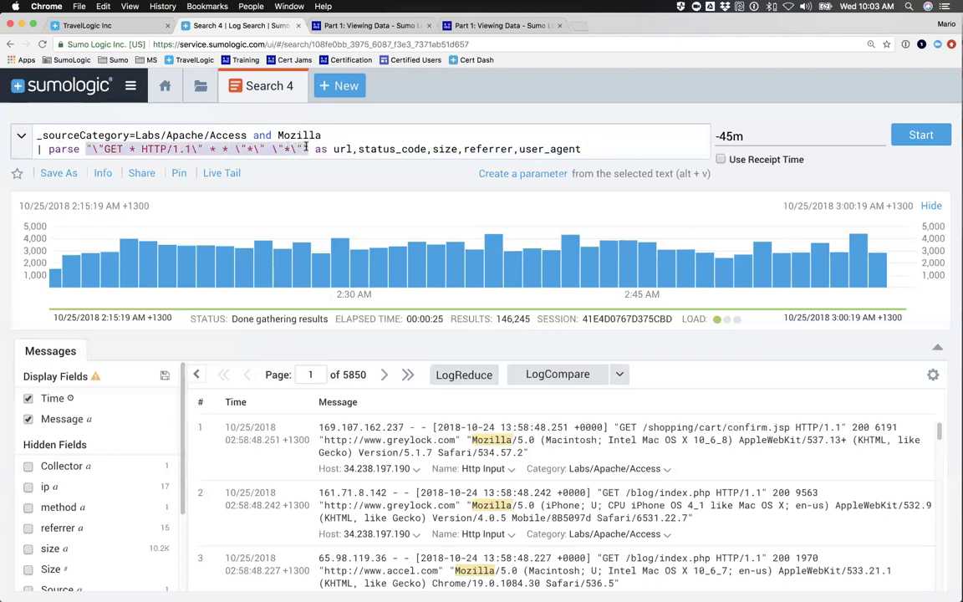
left_click(142, 149)
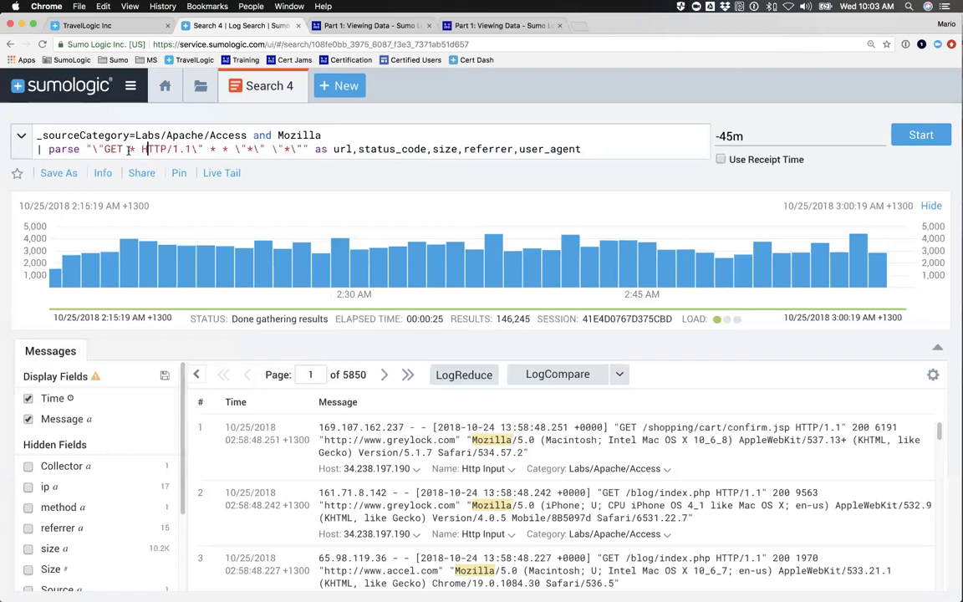
double_click(129, 149)
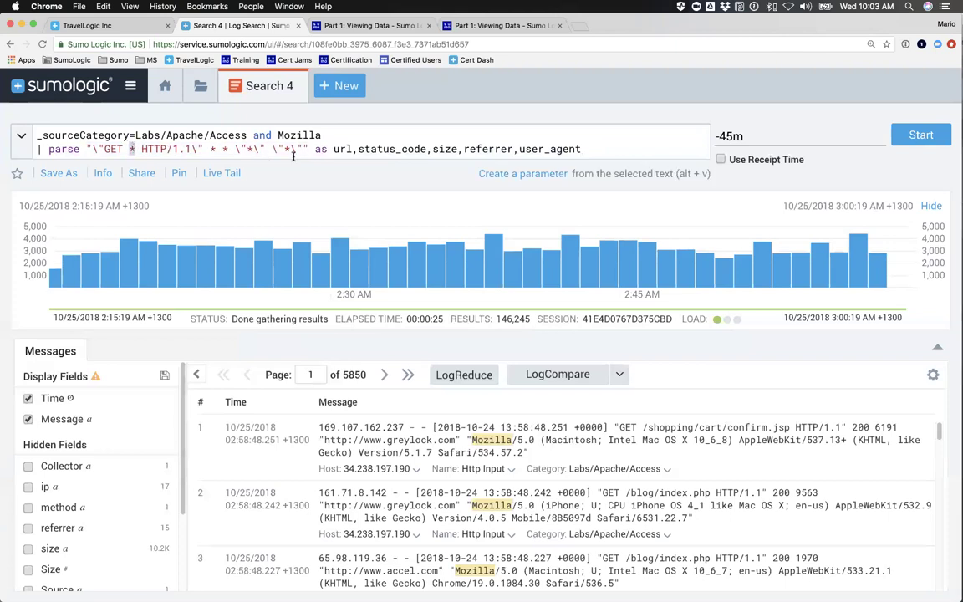
double_click(342, 148)
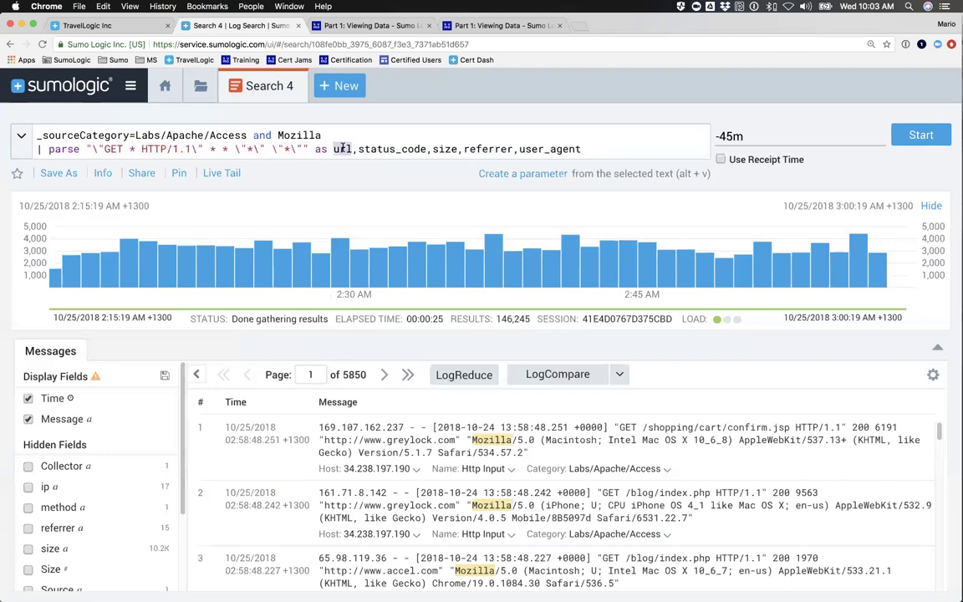
double_click(214, 149)
double_click(372, 148)
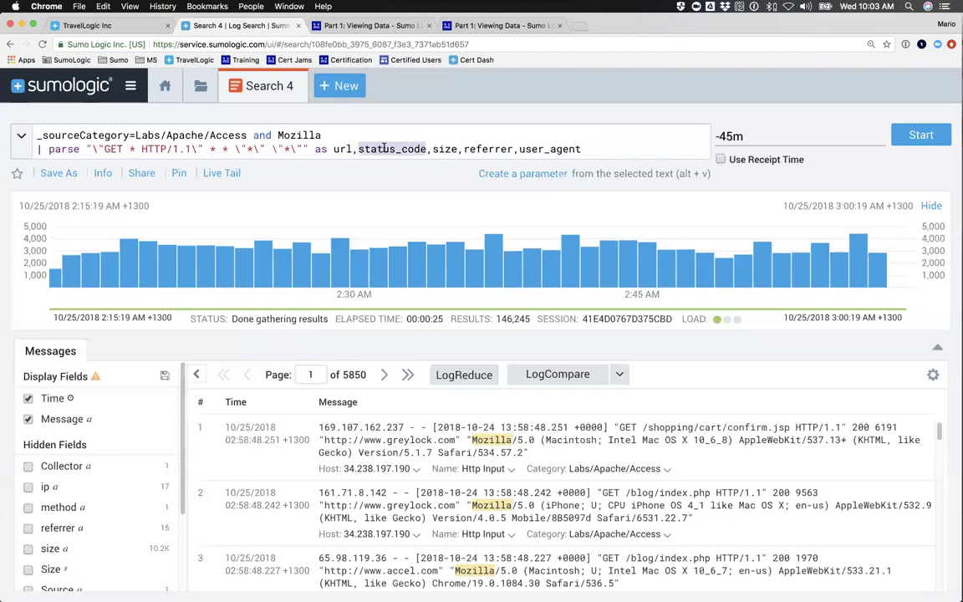
double_click(225, 149)
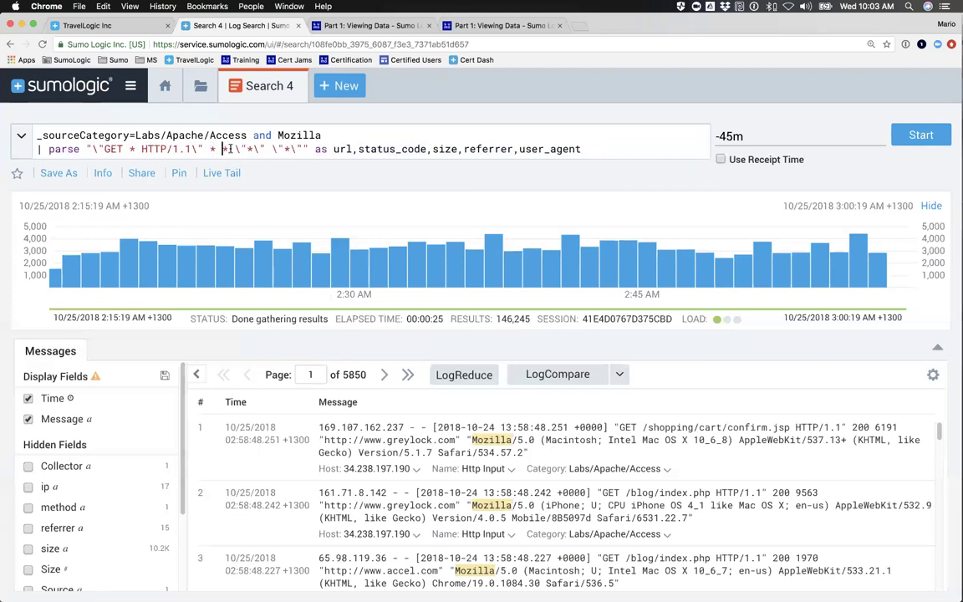
double_click(444, 149)
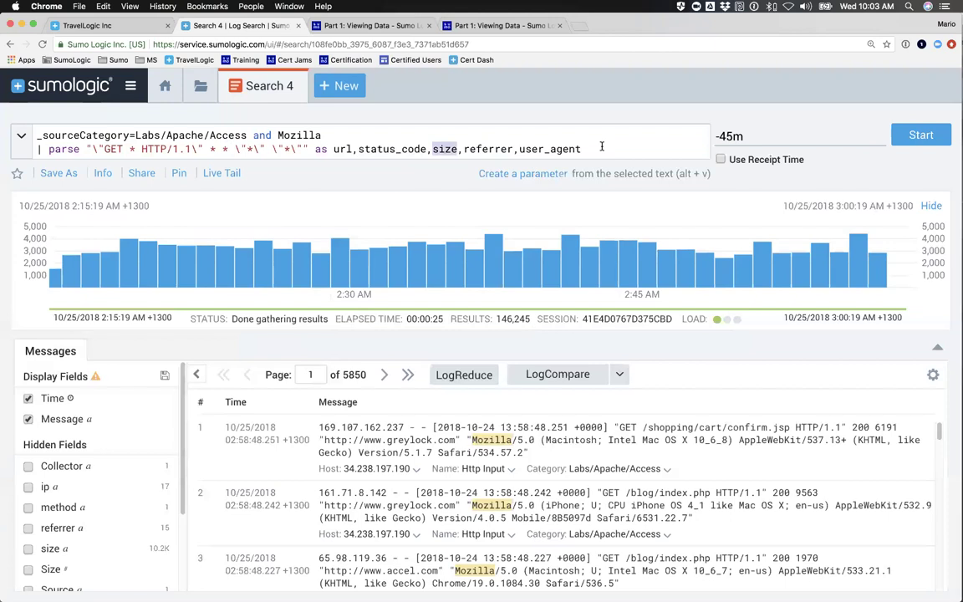
Run the search with the parse expression and review the parsed field columns across the messages.
left_click(912, 137)
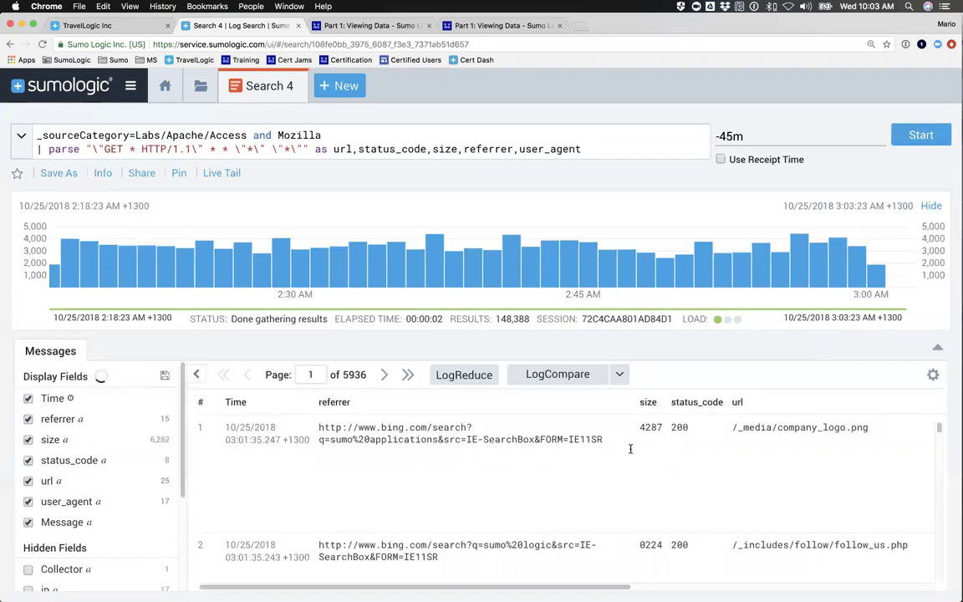
scroll(630, 449, "right", 10)
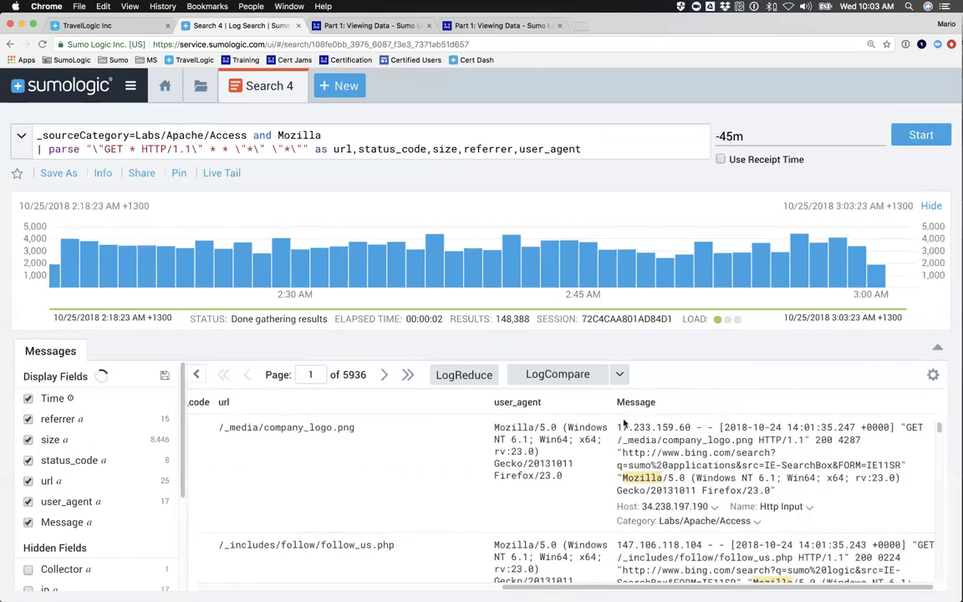
scroll(630, 469, "left", 1)
scroll(630, 468, "left", 8)
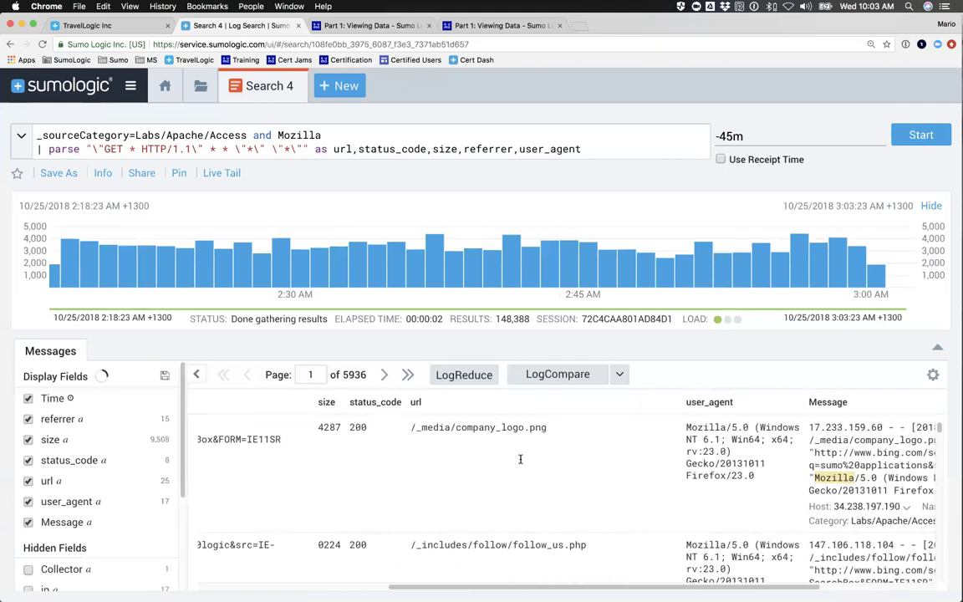
scroll(520, 459, "left", 7)
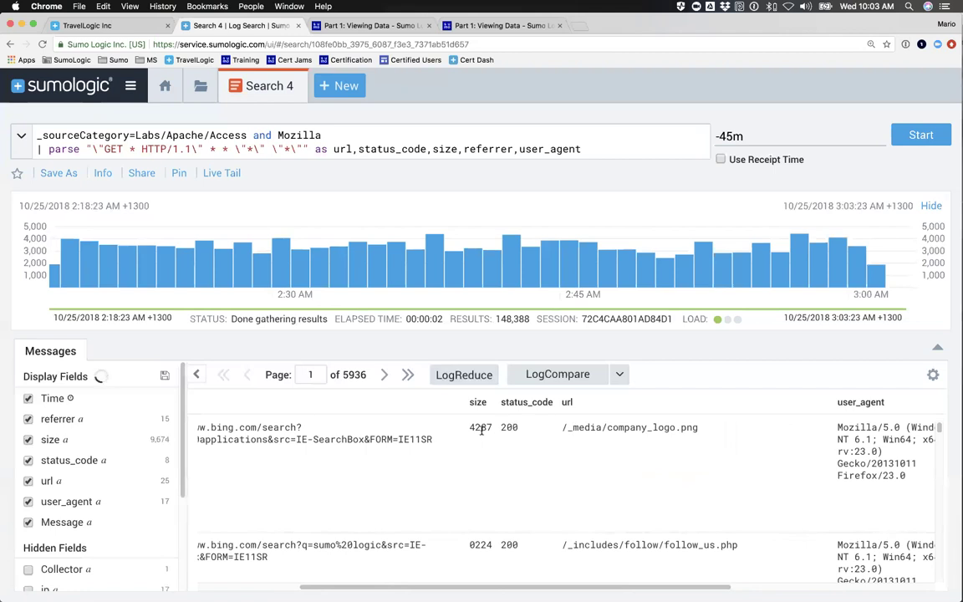
scroll(451, 439, "left", 8)
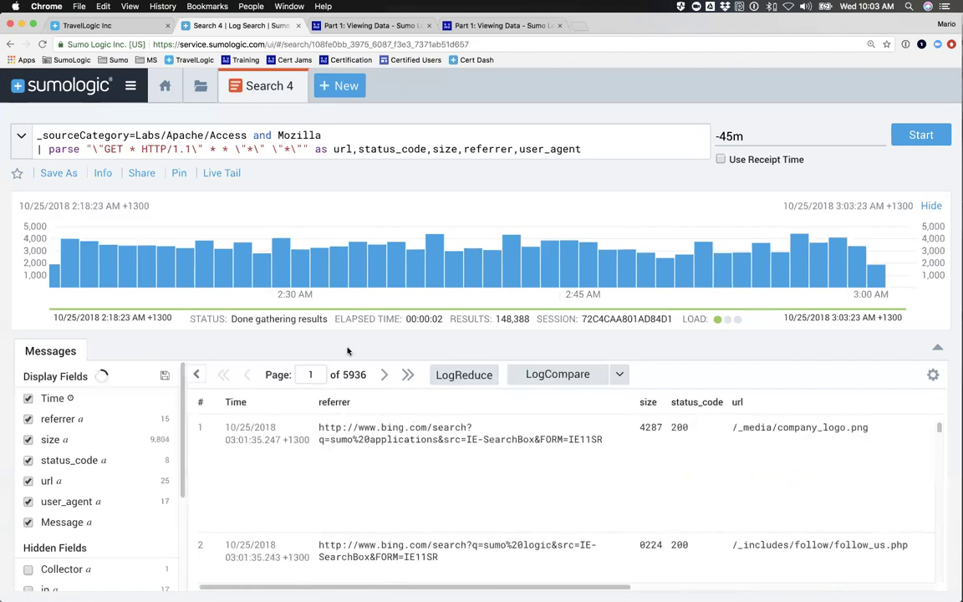
Add the line "| count by status_code" to the query and run the search.
left_click(590, 149)
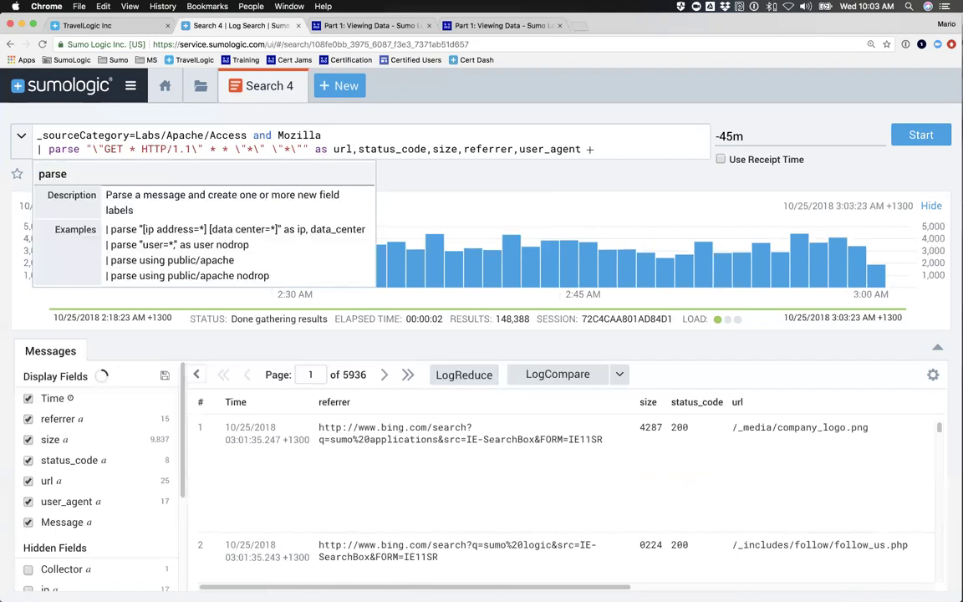
key("Return")
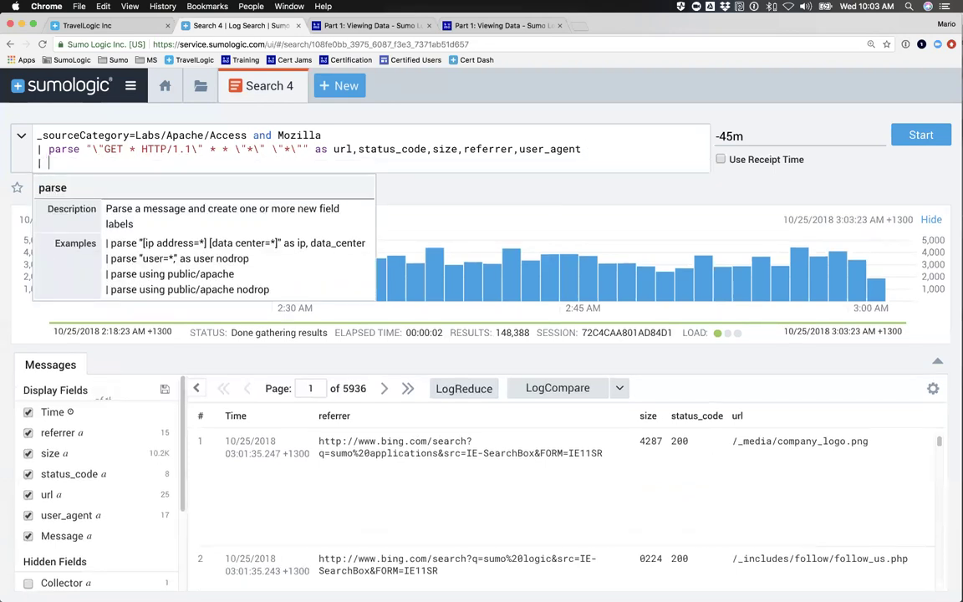
type("| count by sta")
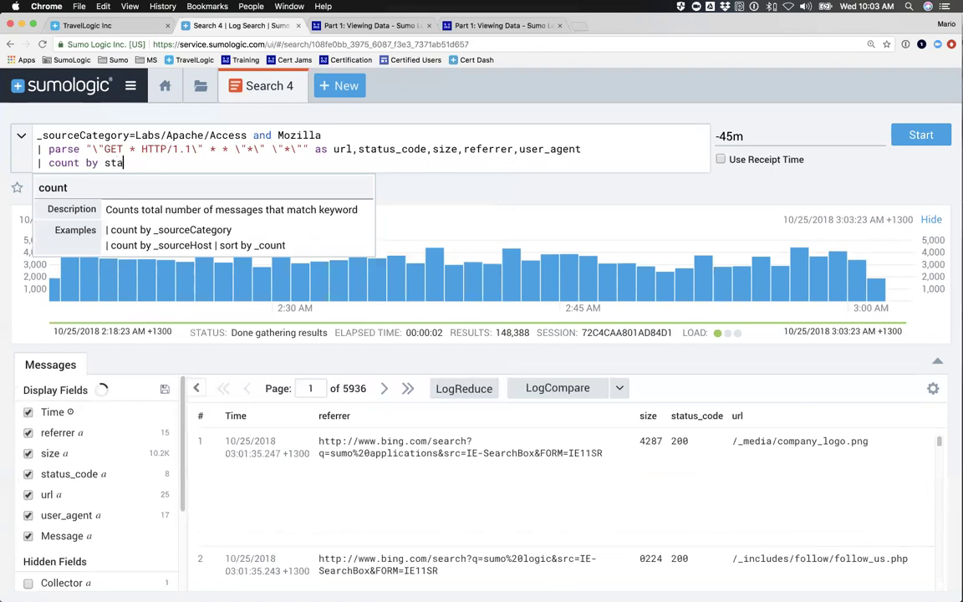
type("tus_code")
key("Return")
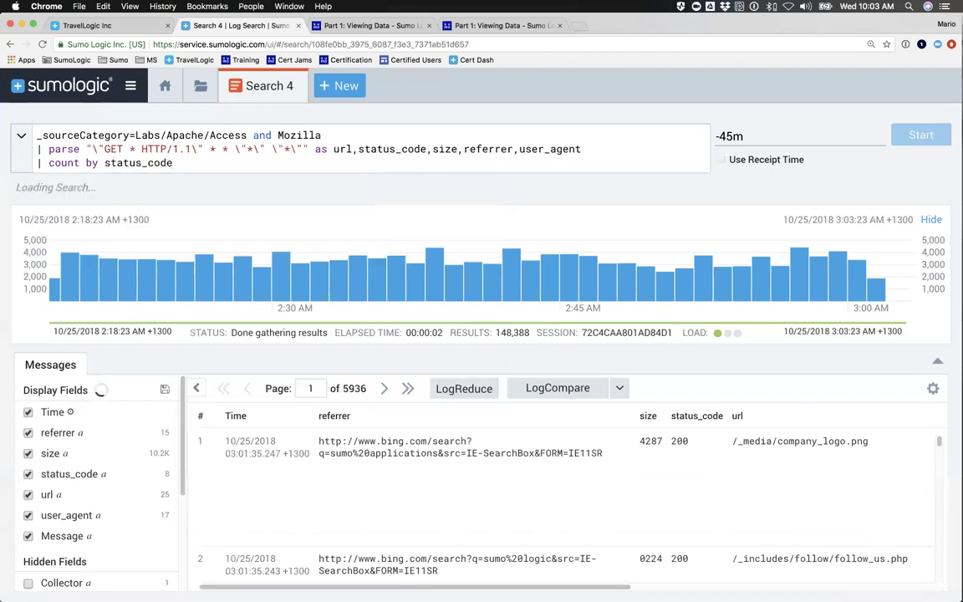
Examine how status_code is used in the parse and count lines, then the aggregated count for status code 404.
double_click(137, 164)
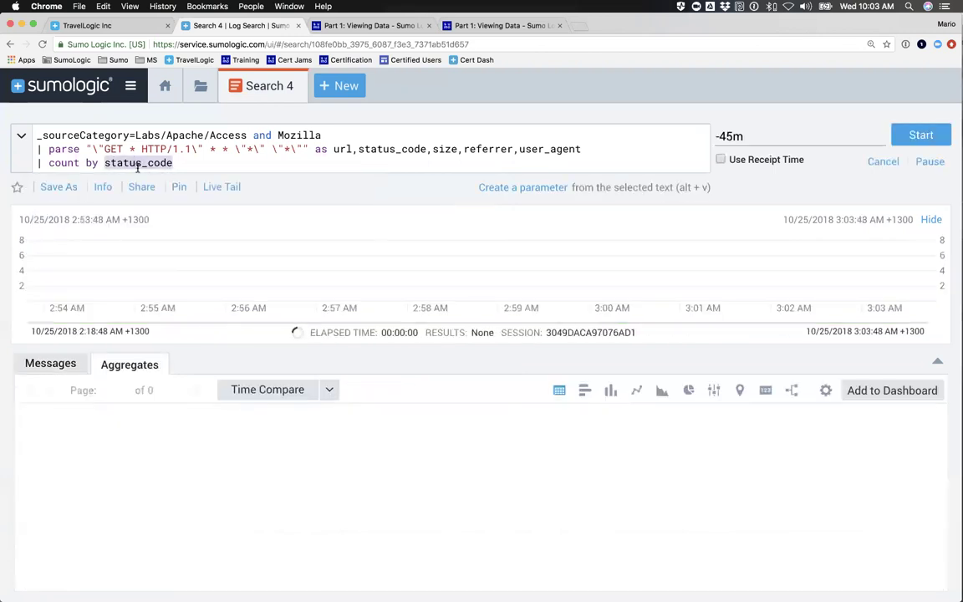
double_click(389, 149)
left_click(202, 159)
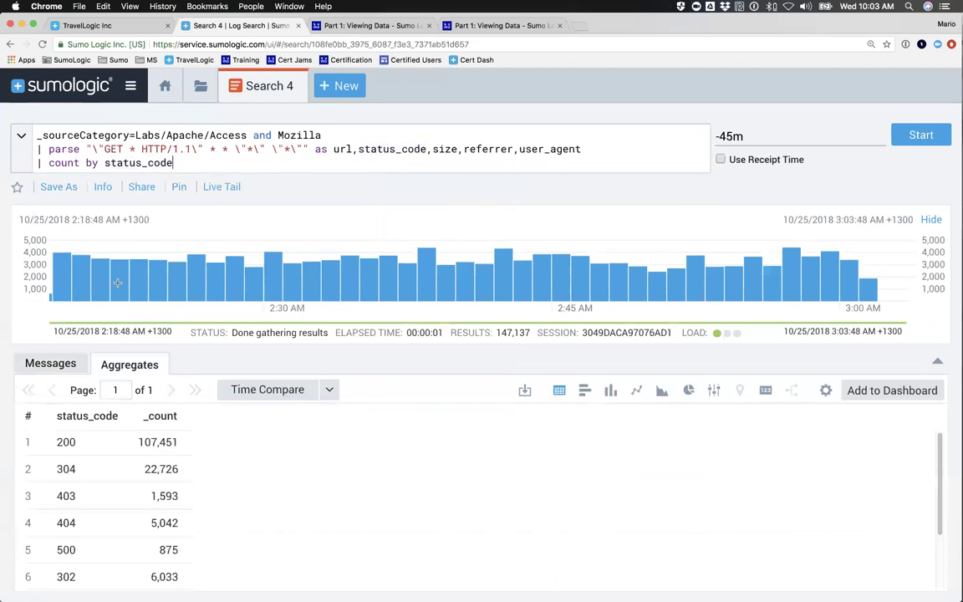
scroll(130, 508, "down", 2)
scroll(130, 507, "up", 2)
left_click_drag(150, 524, 176, 525)
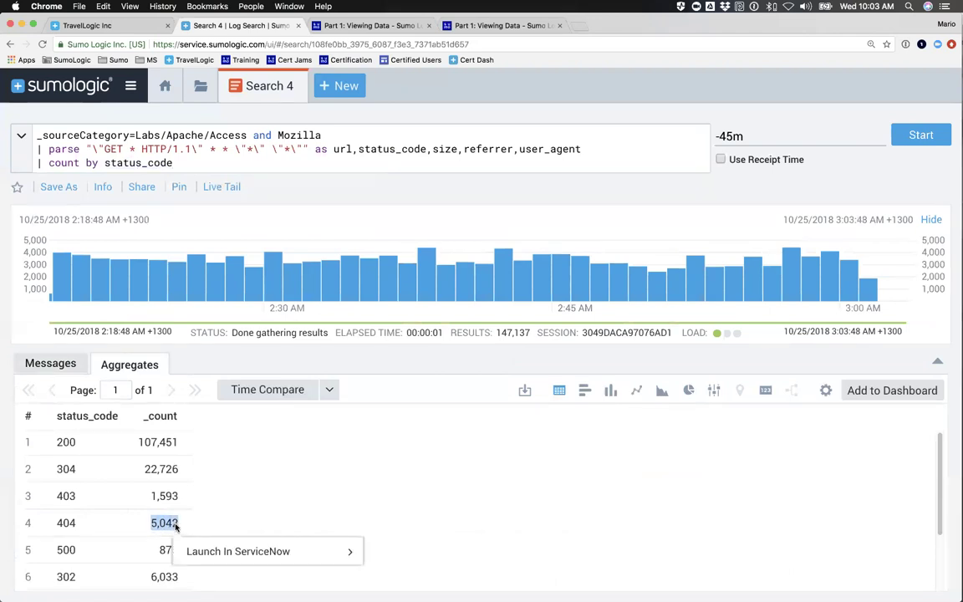
left_click(731, 139)
left_click(430, 193)
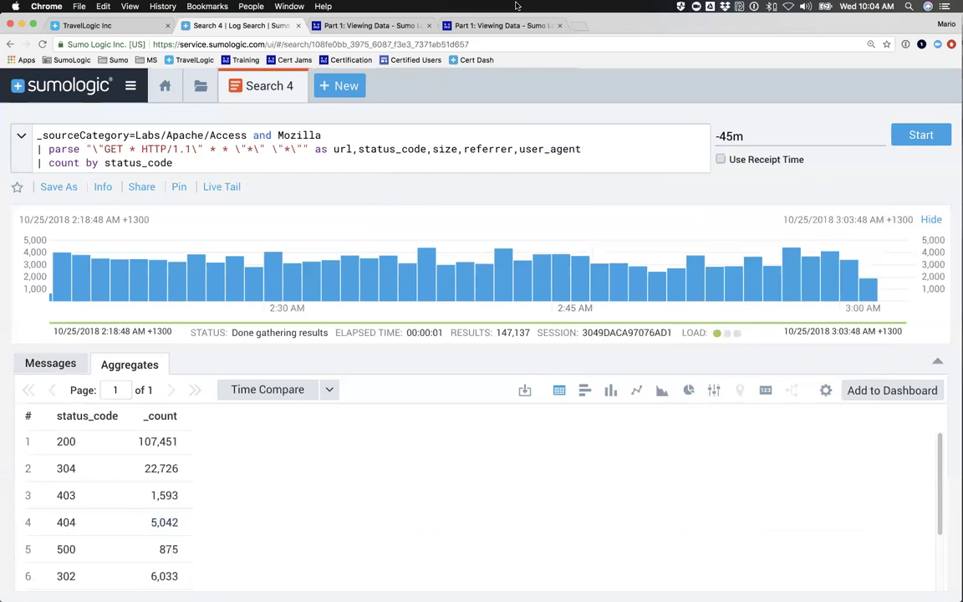
Remove the "count by status_code" line from the query.
left_click(158, 162)
left_click(24, 169, "shift")
key("BackSpace")
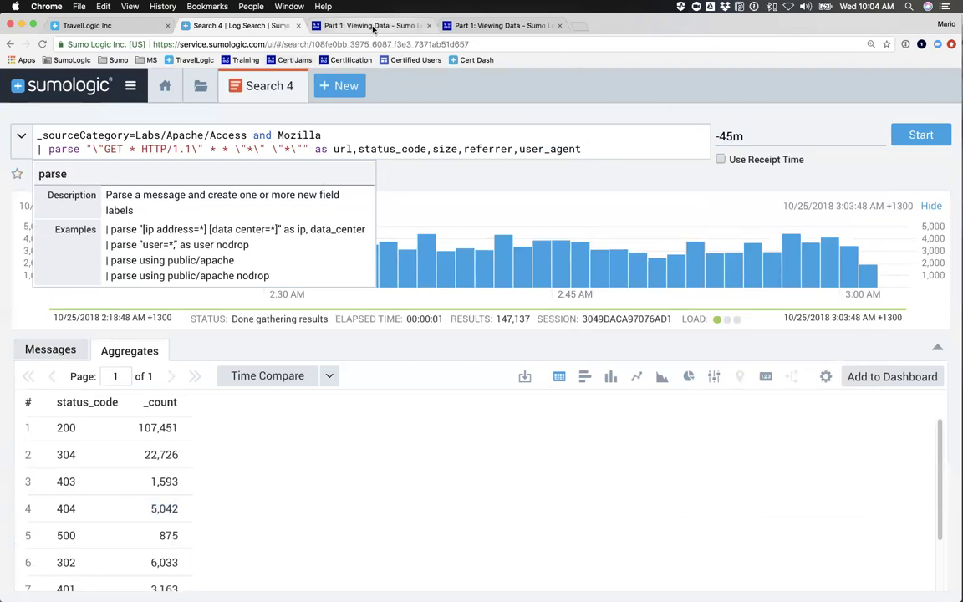
Close the duplicate "Part 1: Viewing Data" help page and return to the log search.
left_click(482, 26)
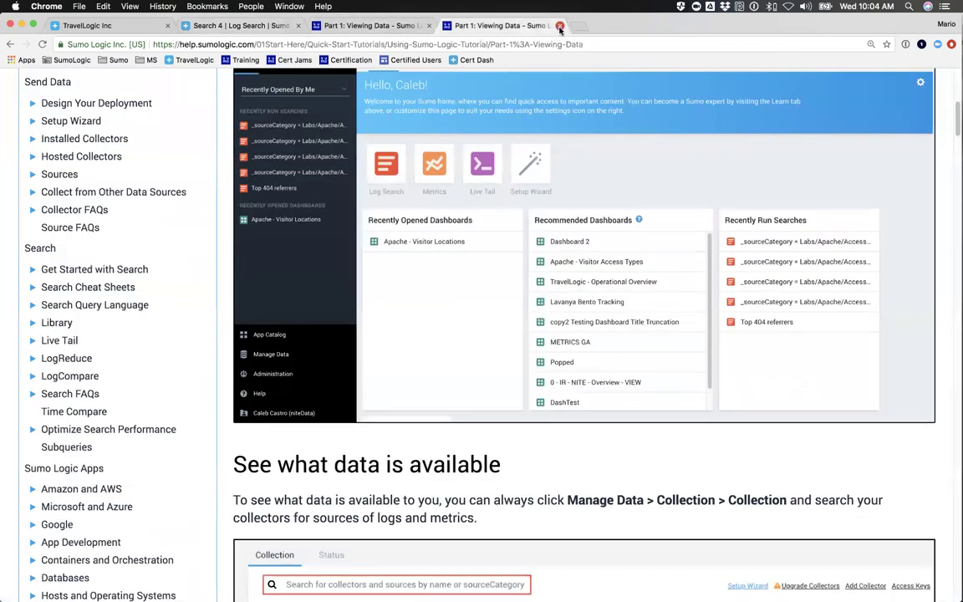
left_click(559, 26)
left_click(218, 27)
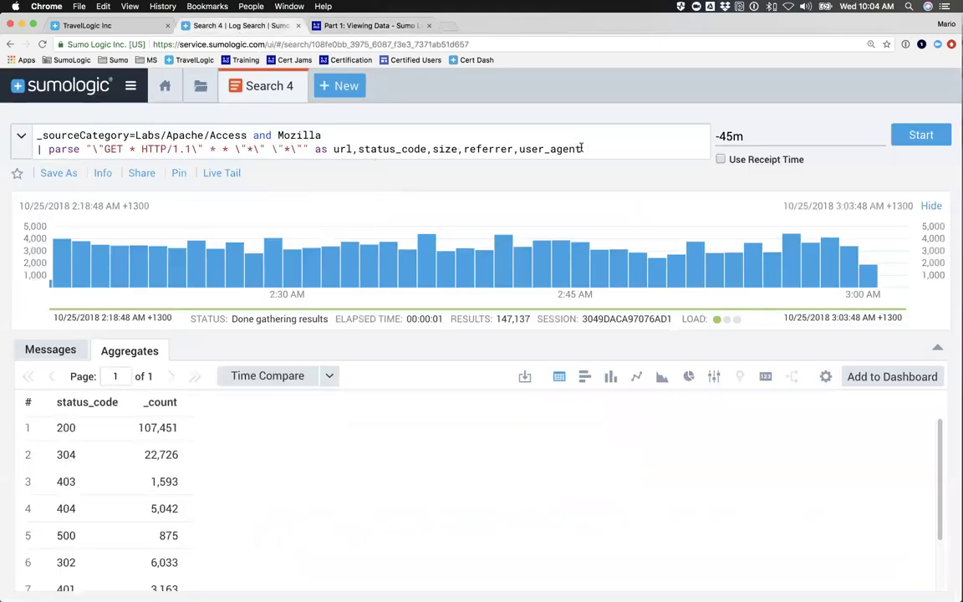
Add the line "| count by status_code" below the parse expression and run the search.
left_click_drag(583, 149, 117, 149)
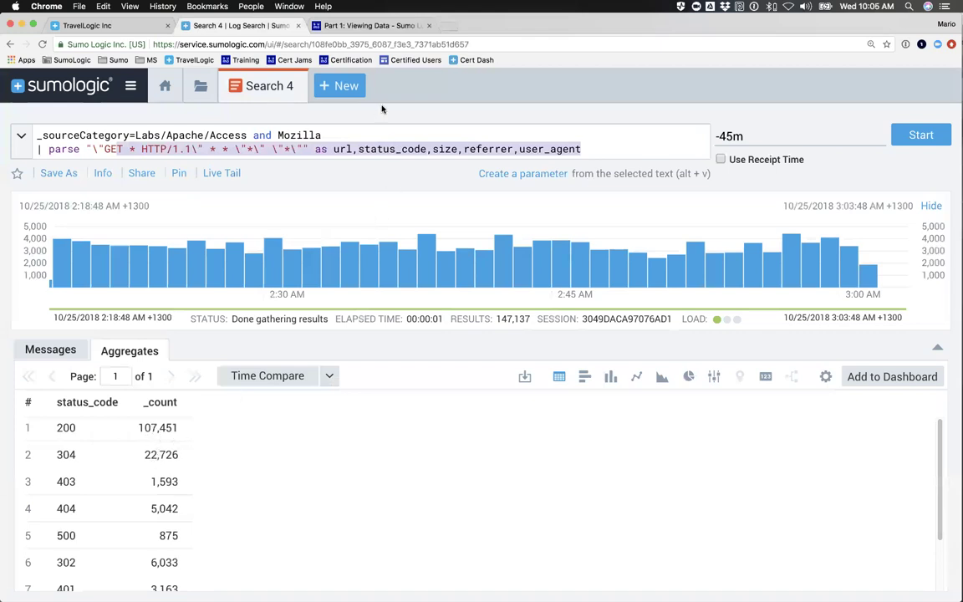
left_click(600, 147)
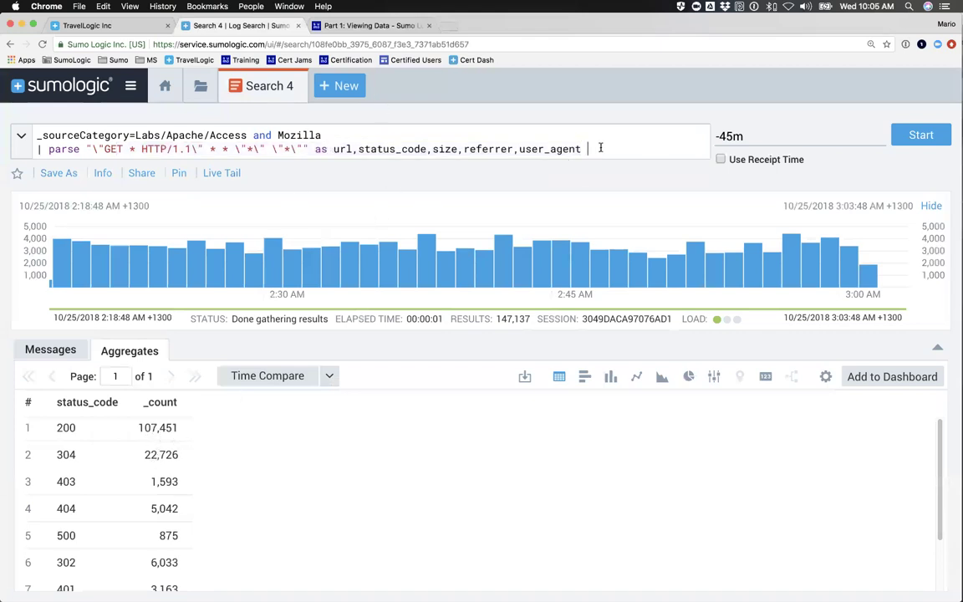
key("Return")
type("| count")
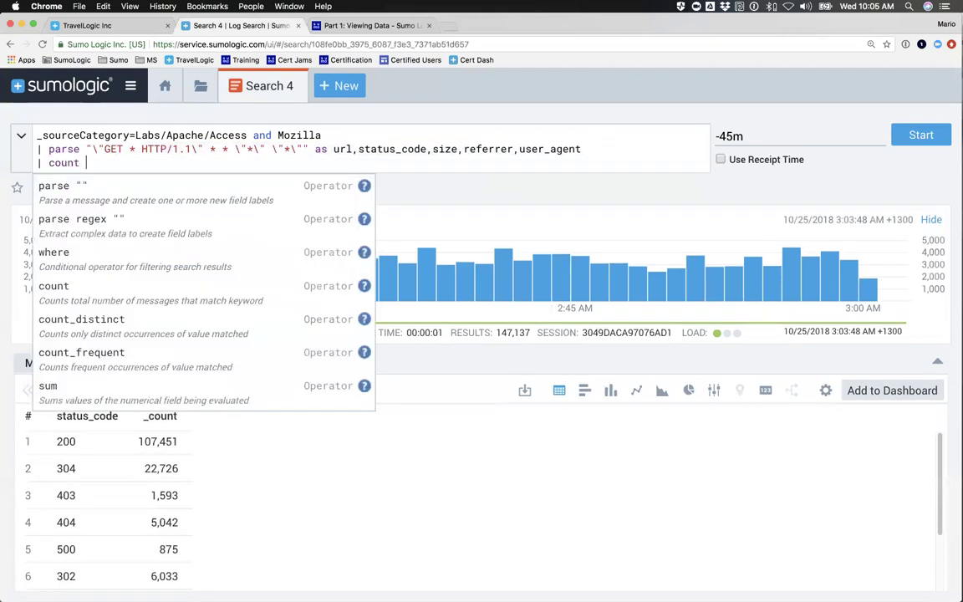
type(" by status_code")
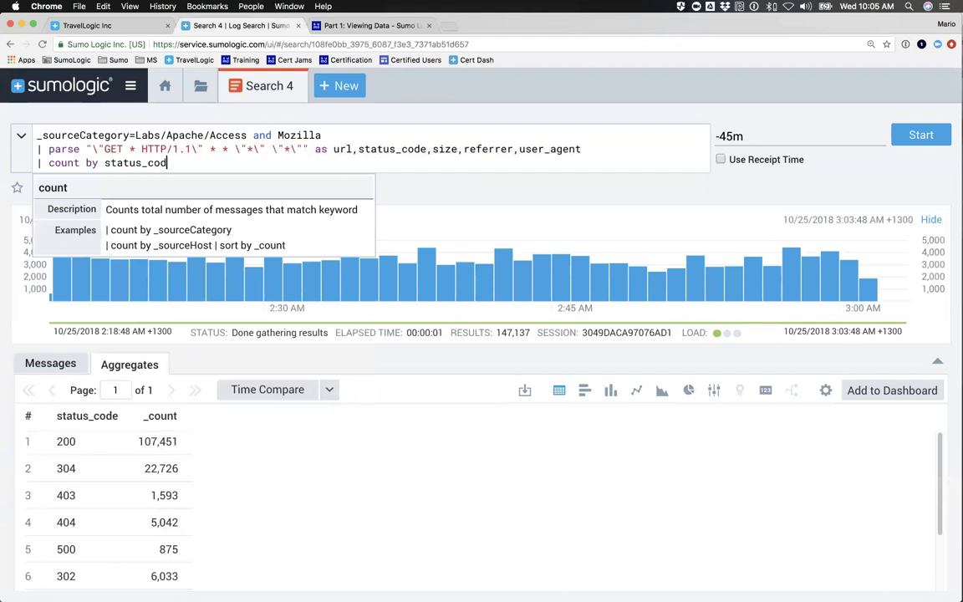
key("Return")
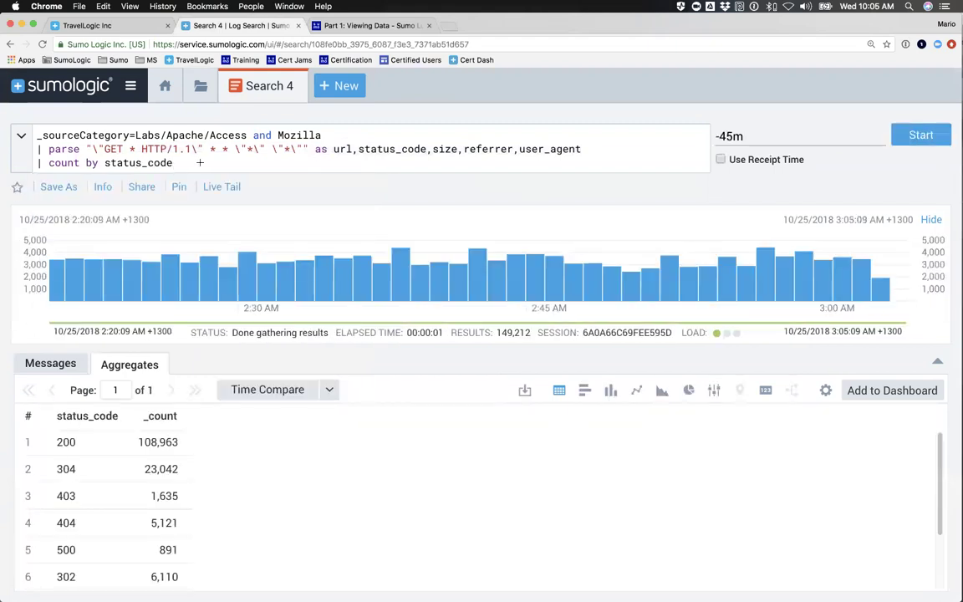
Try limiting the aggregated results with the line "| top 2", run it, and rerun with "| top 2 by _count".
key("shift+Return")
type("| top ")
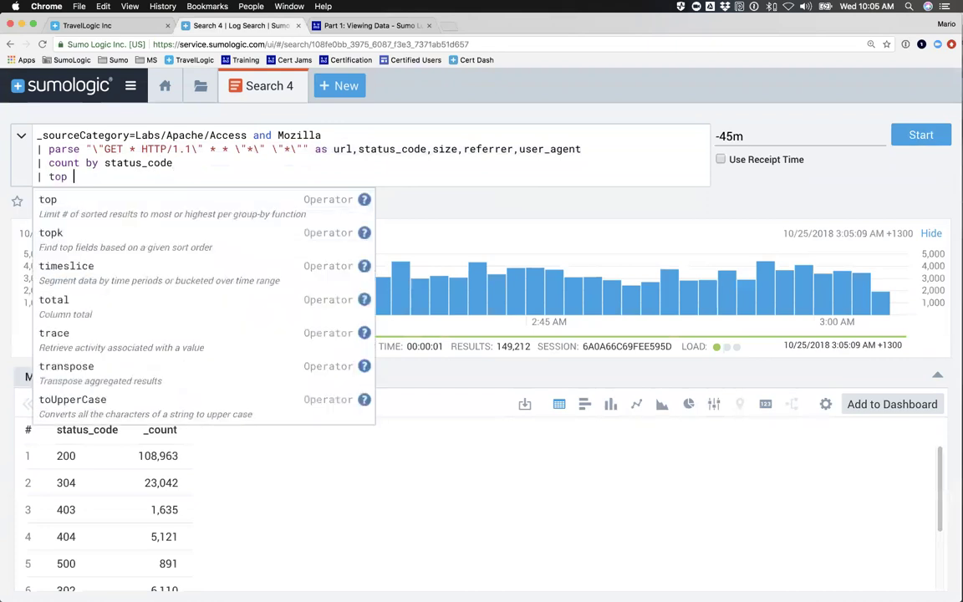
type("2")
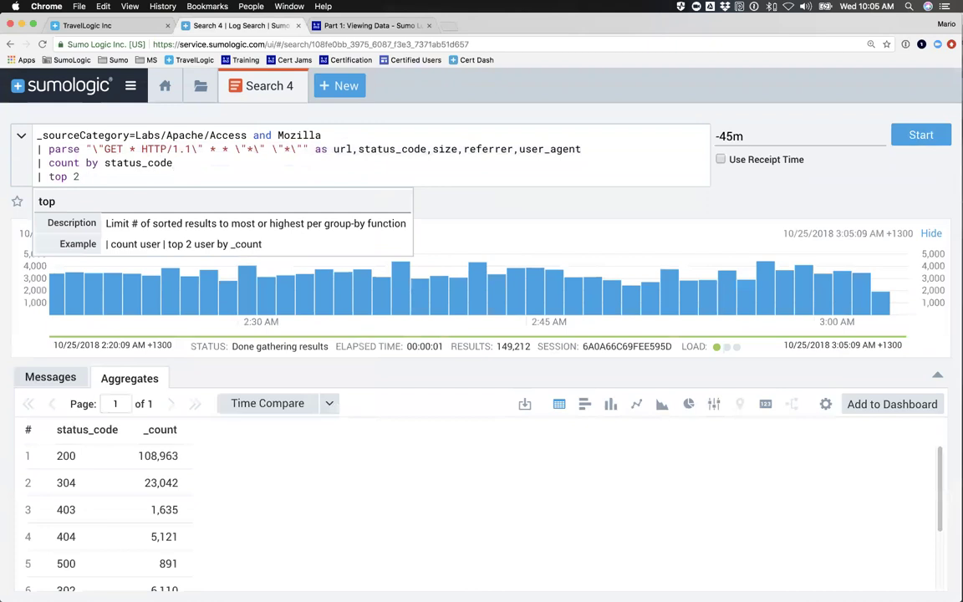
key("Return")
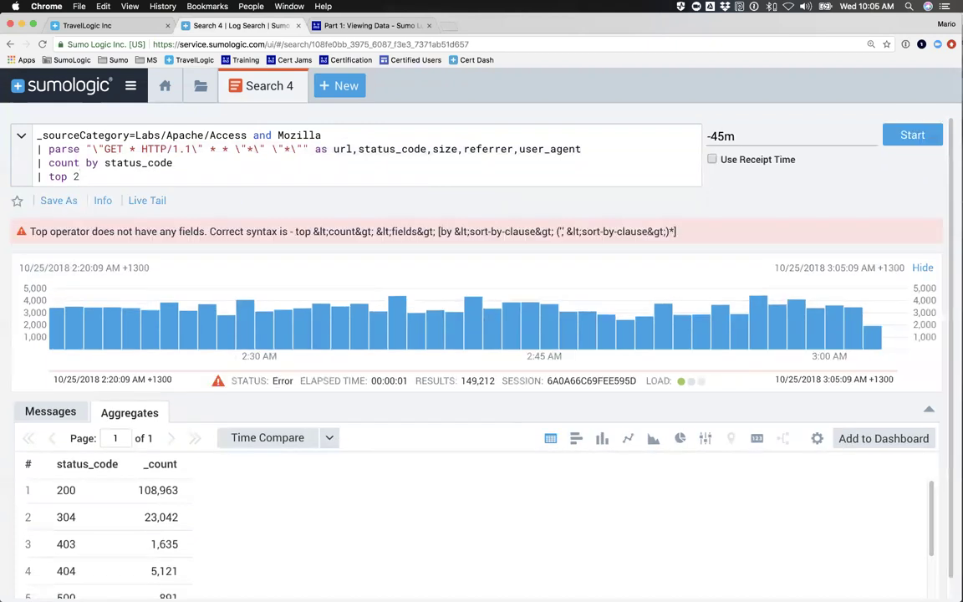
type("bu _count")
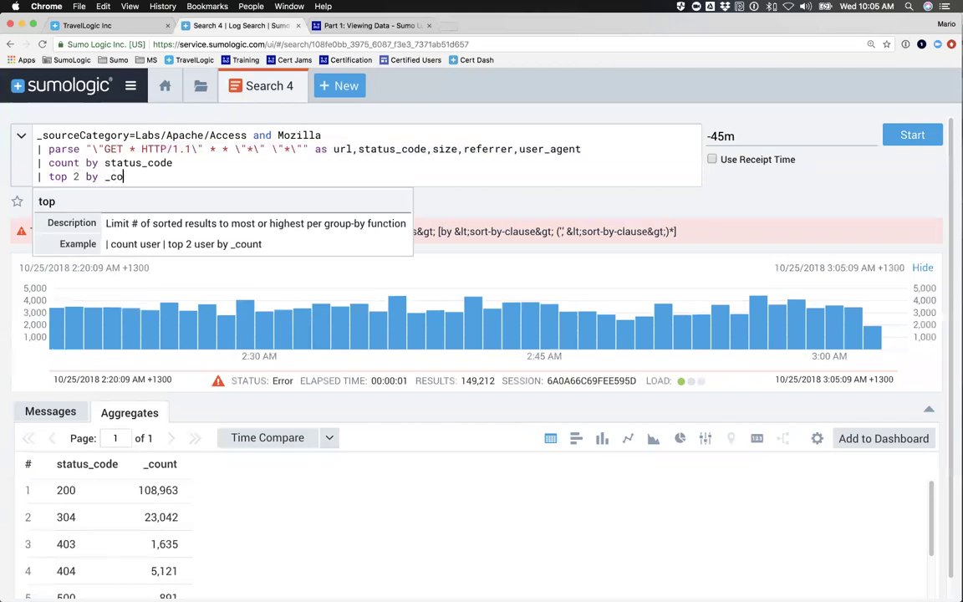
key("Return")
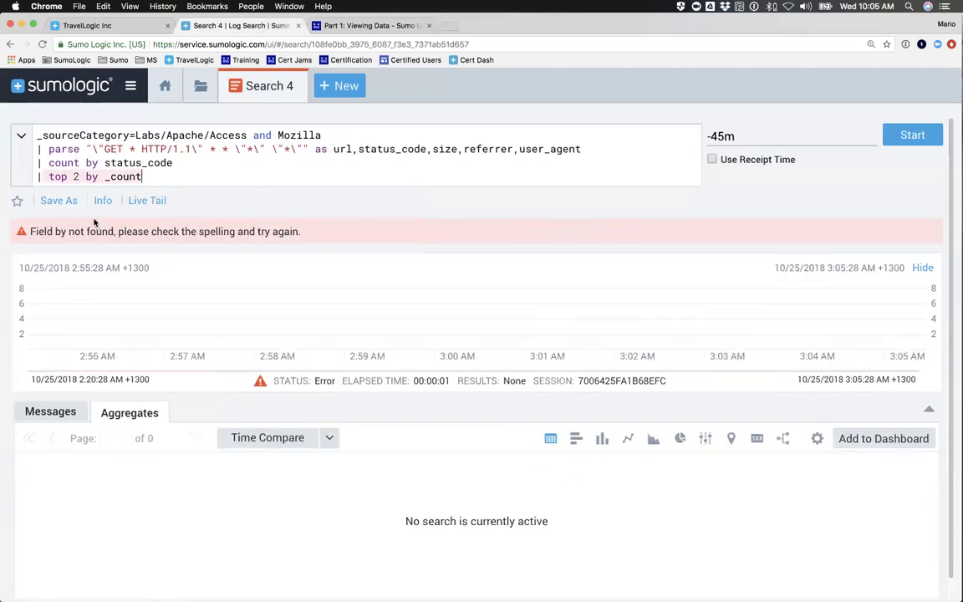
Try rewriting the top line as "| top _count 2" and run the search.
left_click(102, 177)
left_click(74, 177)
type("_count")
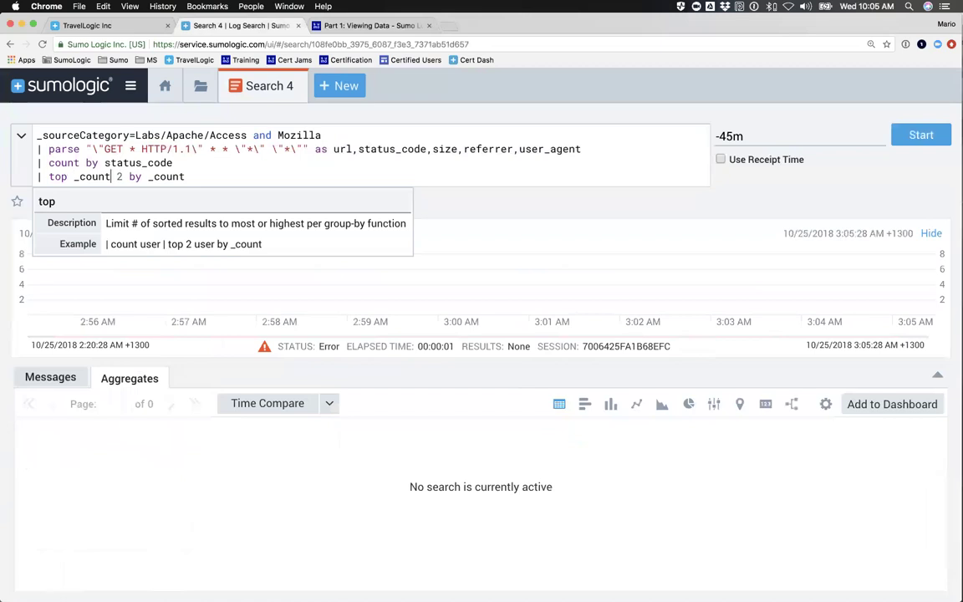
key("BackSpace")
key("BackSpace")
key("BackSpace")
key("BackSpace")
key("BackSpace")
key("BackSpace")
key("BackSpace")
key("BackSpace")
key("BackSpace")
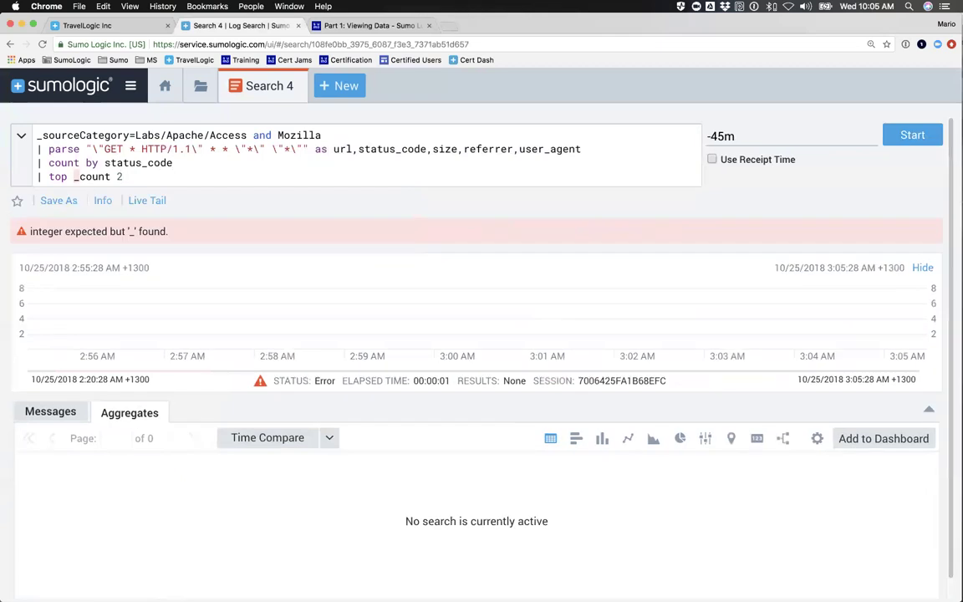
left_click(73, 176)
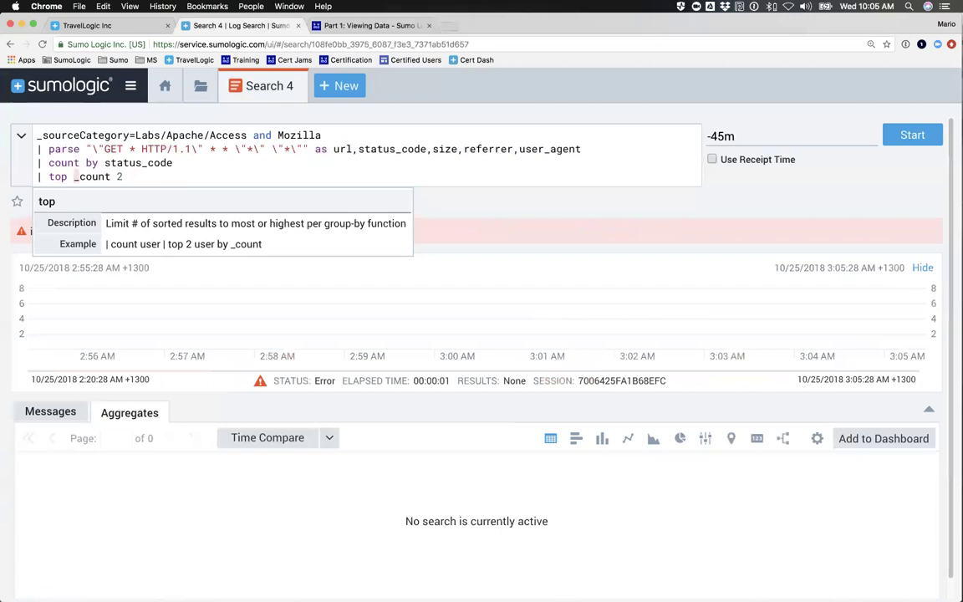
double_click(61, 177)
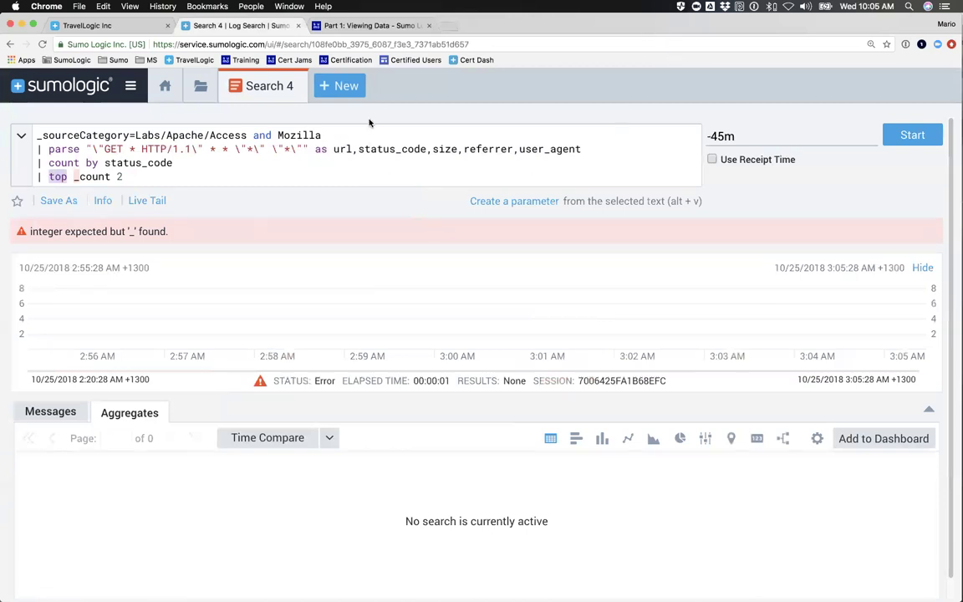
left_click(70, 176)
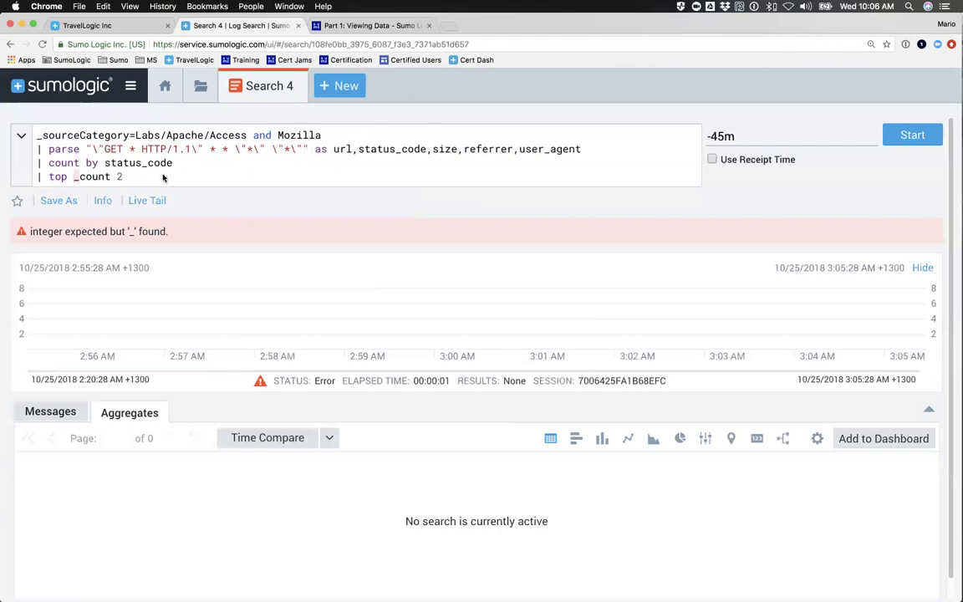
Remove the top and count lines from the query, leaving only the source category, keyword and parse expression.
left_click_drag(128, 176, 37, 177)
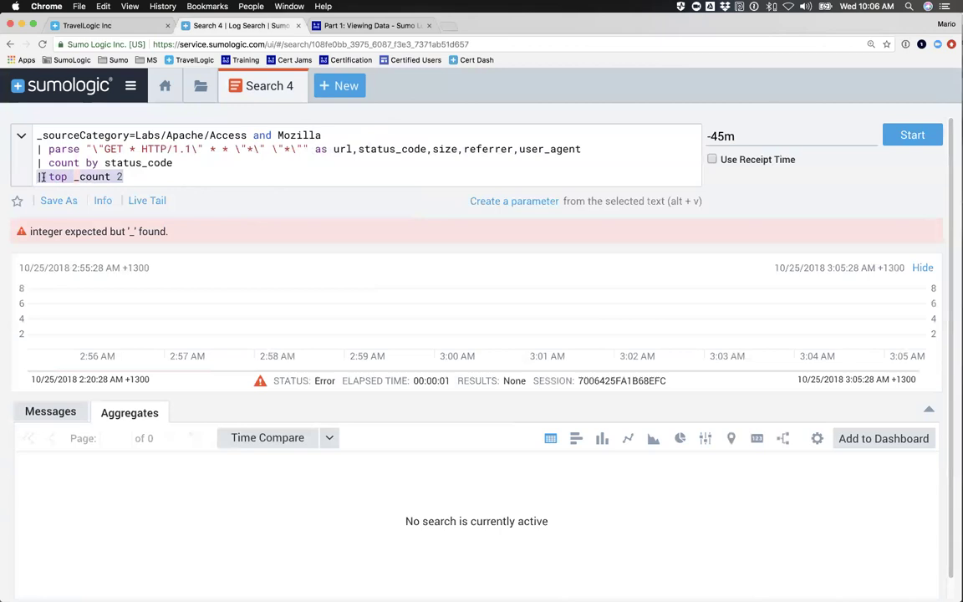
key("BackSpace")
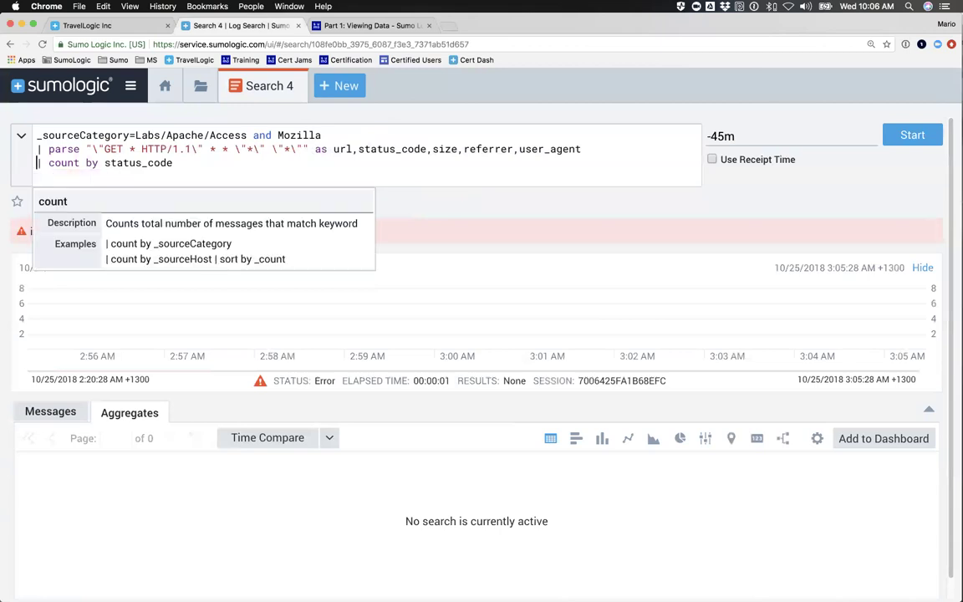
key("shift+Down")
key("BackSpace")
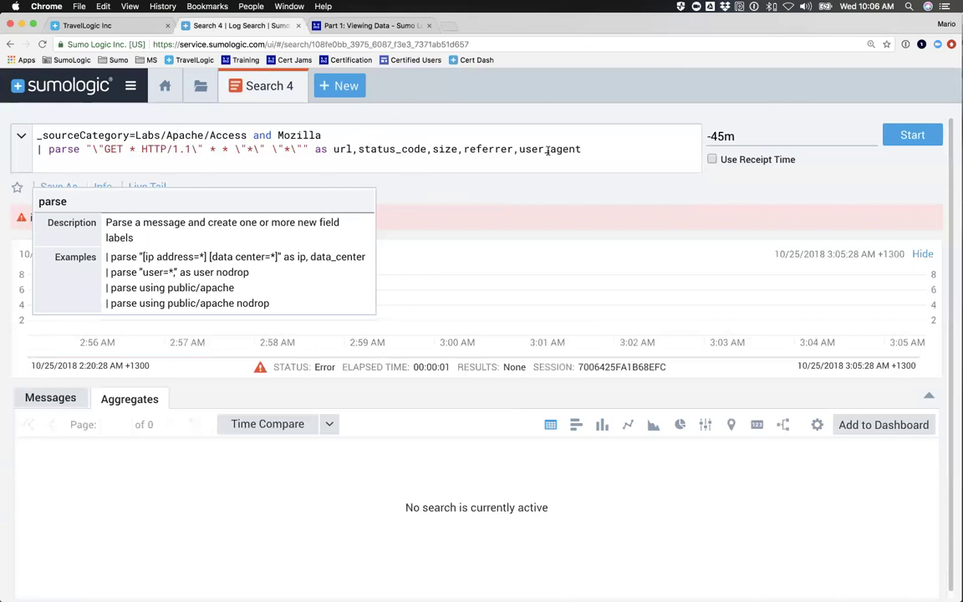
left_click_drag(581, 149, 90, 147)
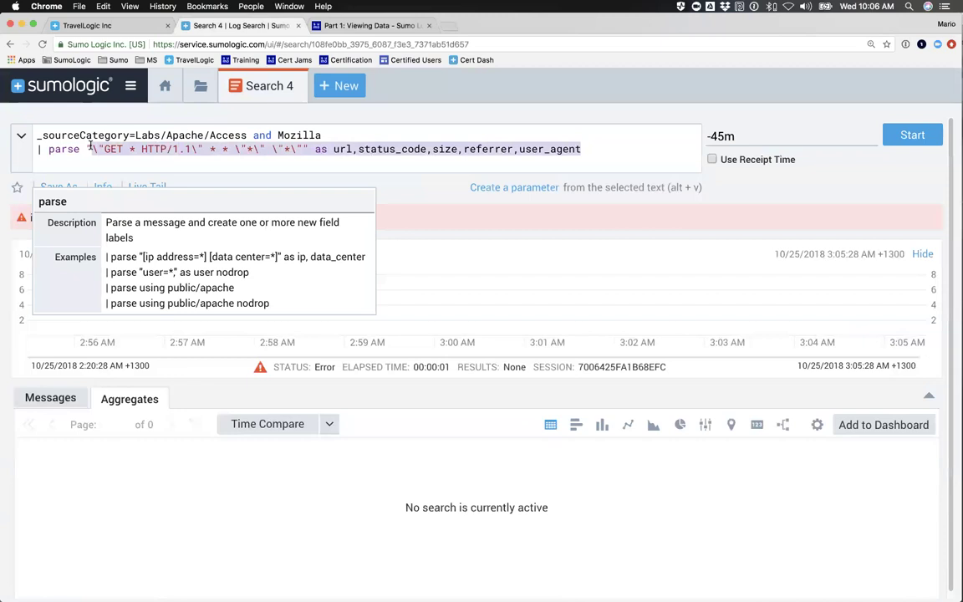
Open the Log Operators Cheat Sheet from the Learn section of the home page.
left_click(165, 88)
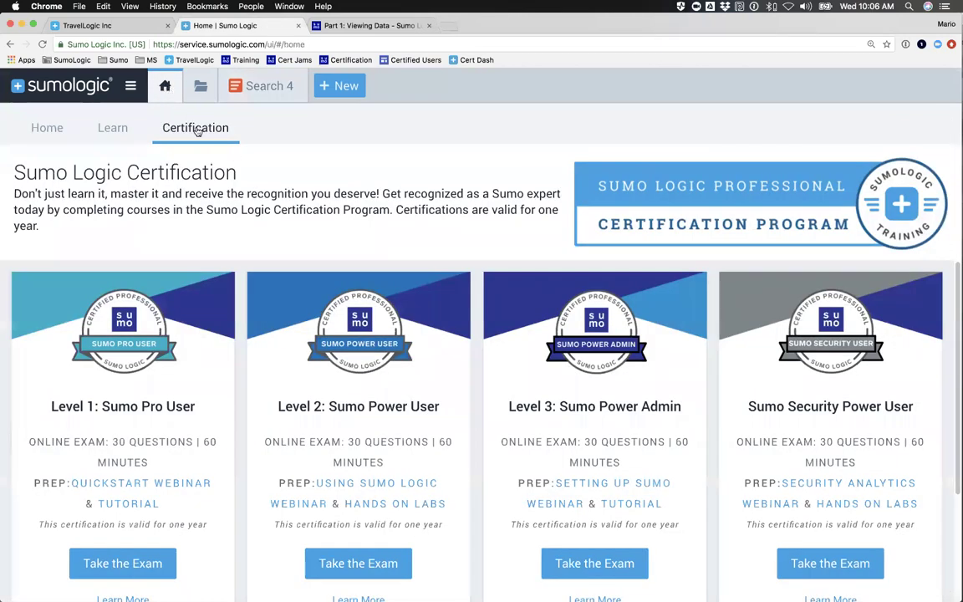
left_click(112, 132)
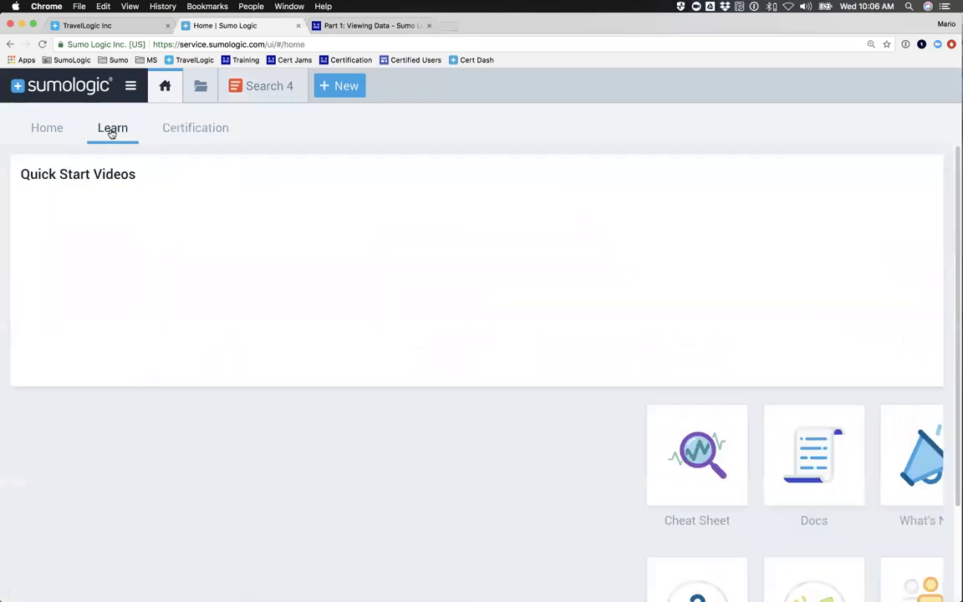
scroll(764, 385, "down", 3)
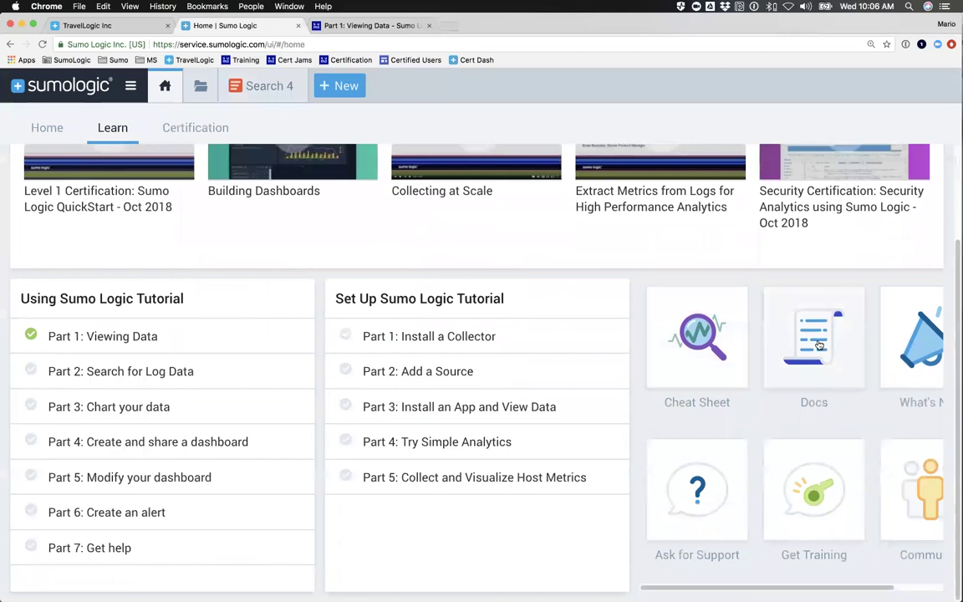
left_click(700, 333)
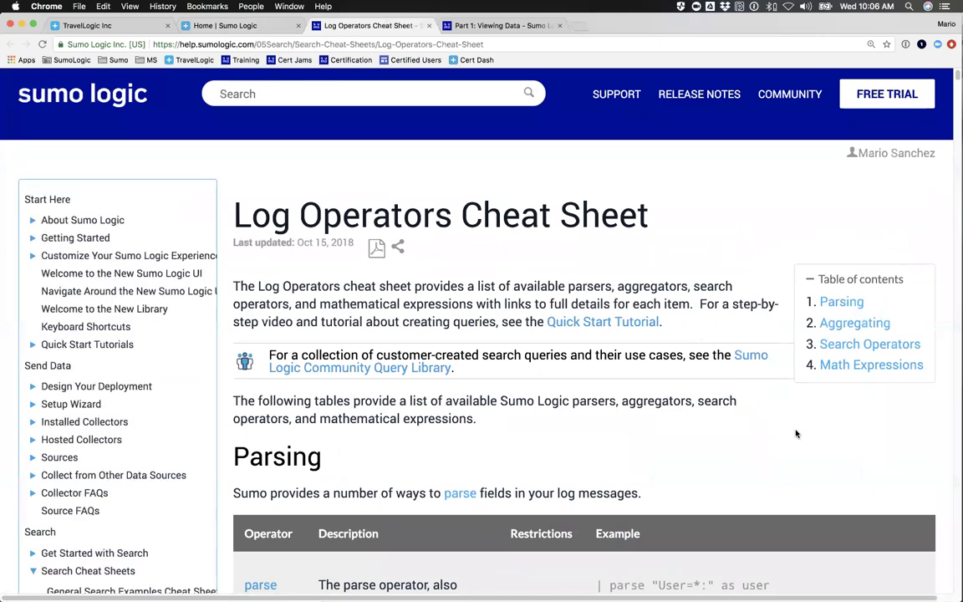
Review the Parsing, Aggregating and Search Operators tables of the cheat sheet, including each operator's description, restrictions and example.
scroll(322, 280, "down", 5)
scroll(323, 280, "down", 15)
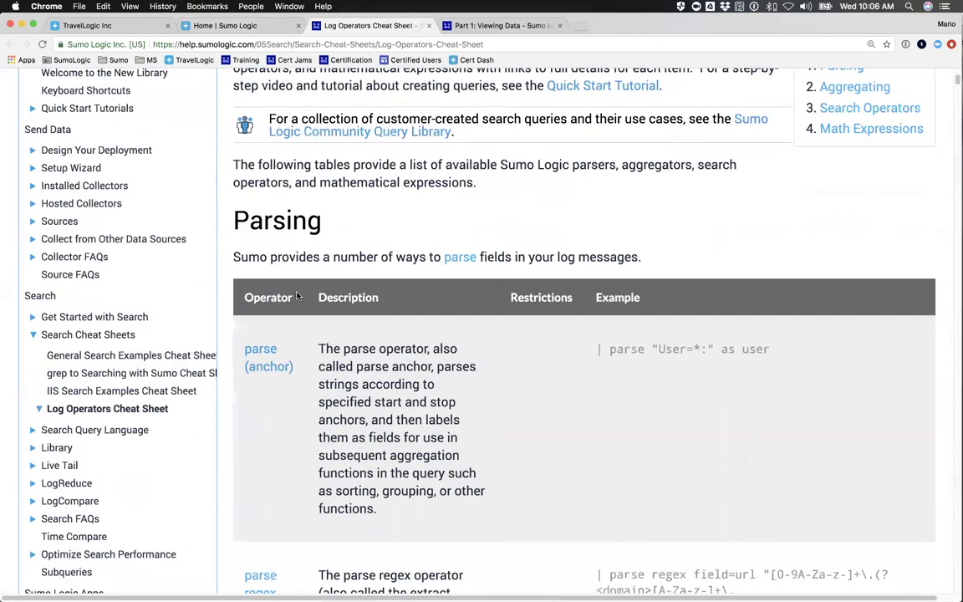
scroll(286, 276, "down", 20)
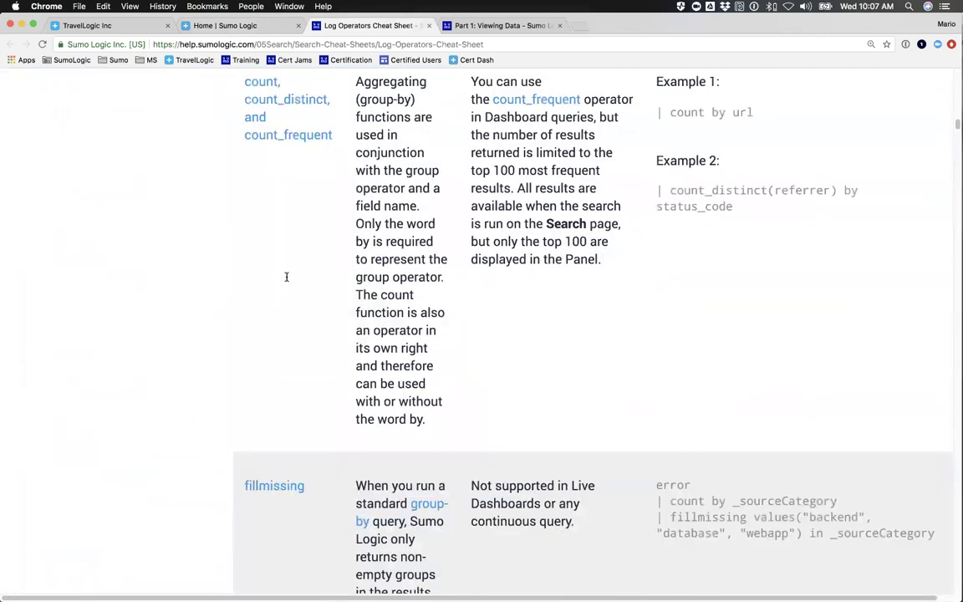
scroll(286, 276, "down", 10)
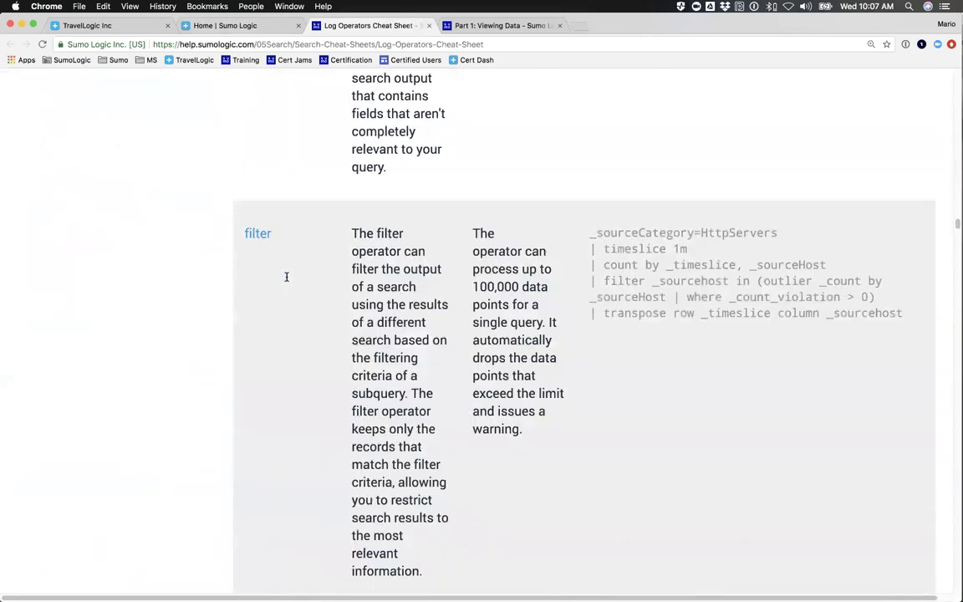
scroll(288, 276, "up", 20)
scroll(289, 278, "up", 20)
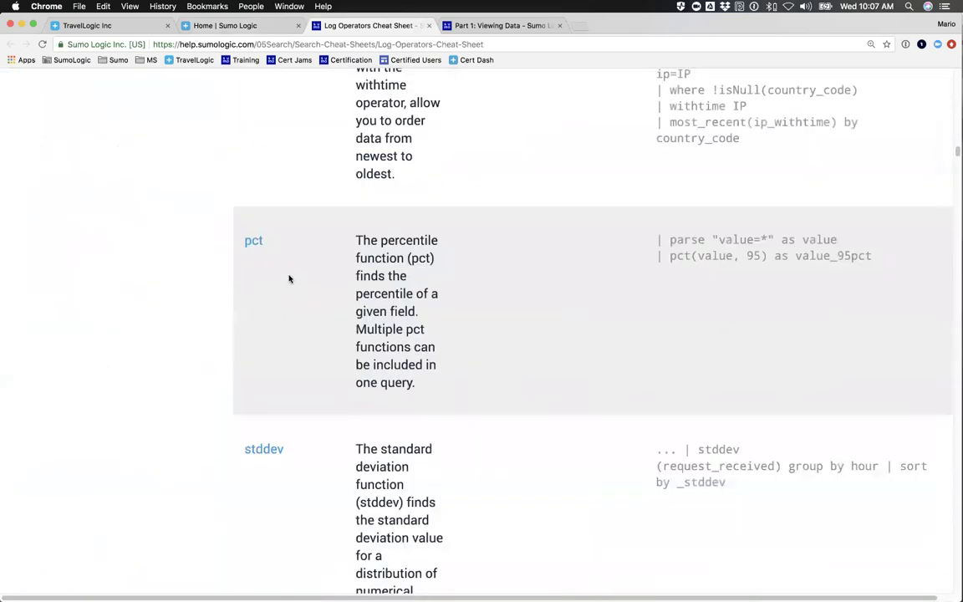
scroll(289, 279, "up", 3)
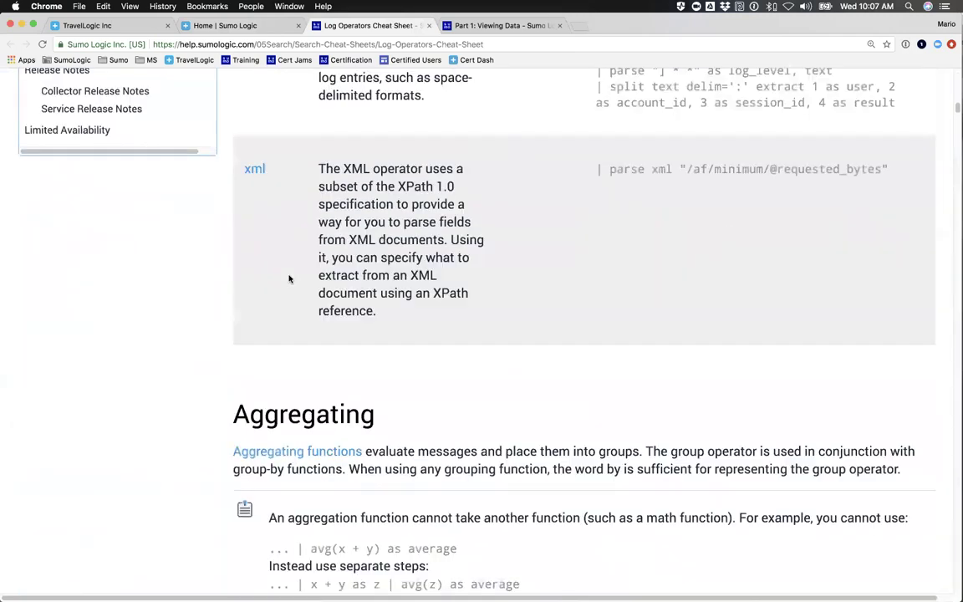
scroll(288, 277, "down", 8)
scroll(288, 275, "down", 1)
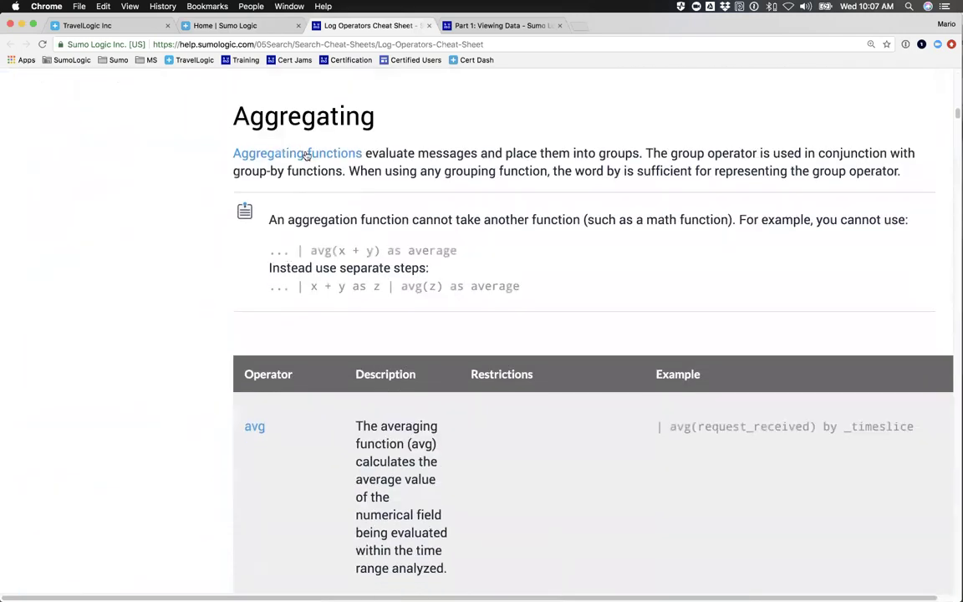
scroll(289, 278, "down", 15)
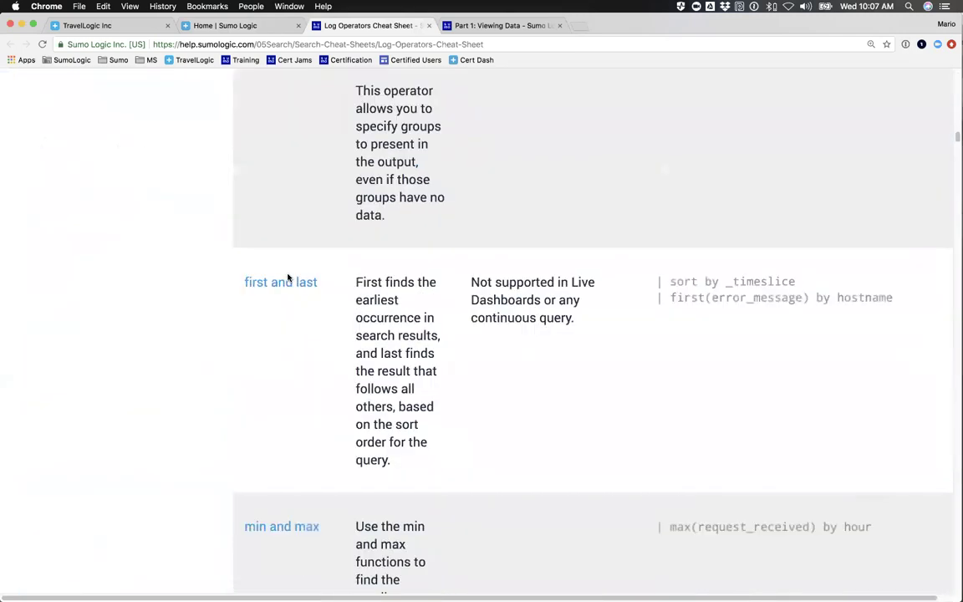
scroll(288, 277, "up", 20)
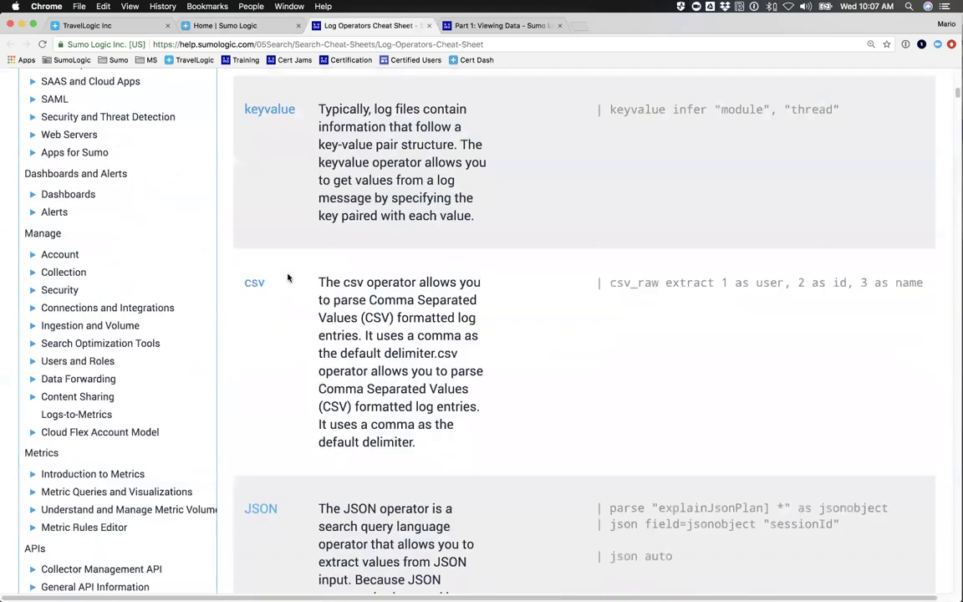
scroll(287, 277, "up", 6)
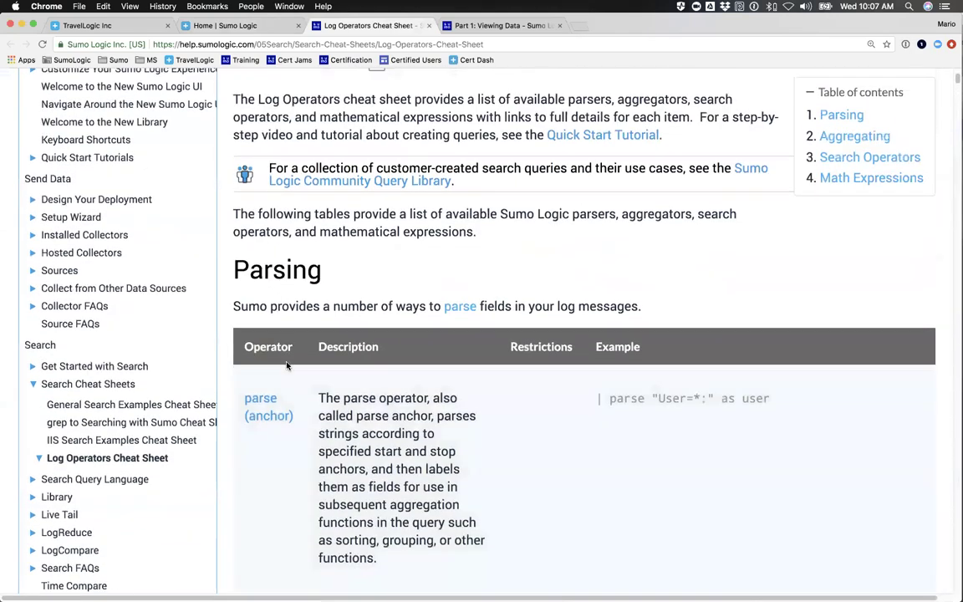
scroll(266, 326, "down", 1)
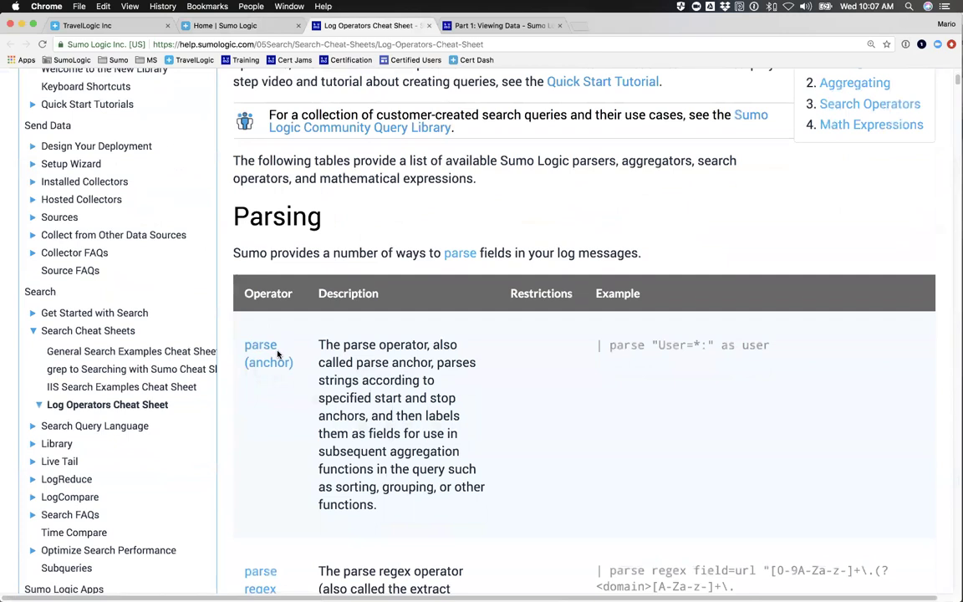
Open the parse regex operator's documentation page from the Parsing table of the cheat sheet.
scroll(278, 354, "down", 1)
scroll(278, 353, "down", 8)
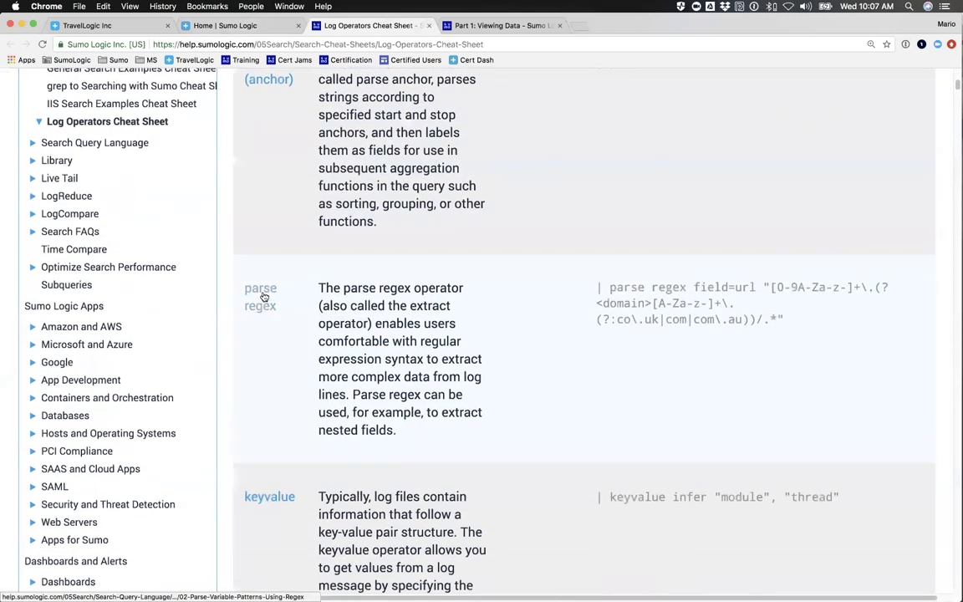
left_click(260, 292)
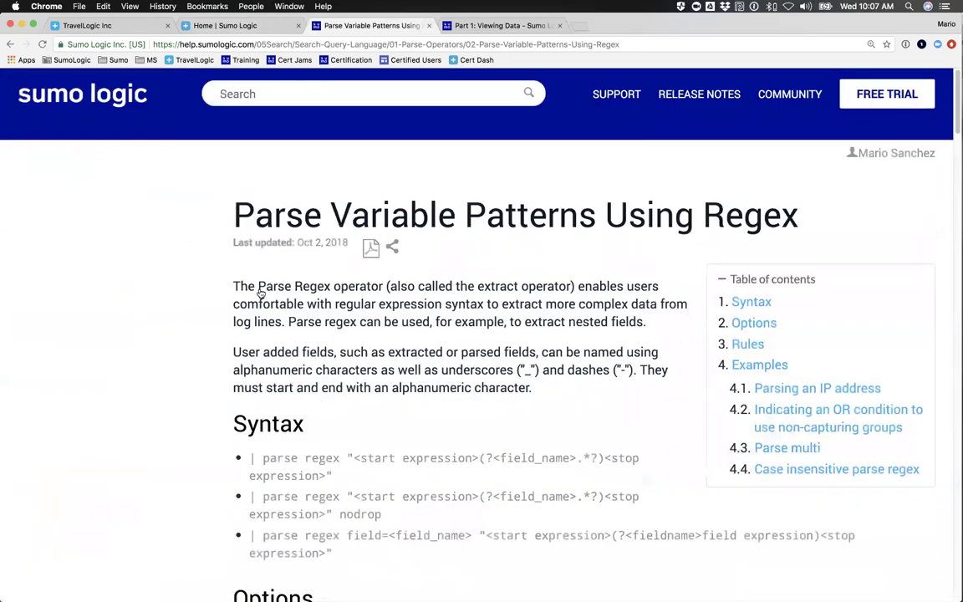
Copy the parse regex expression from the "Parsing an IP address" example, without the surrounding ellipses and trailing pipe.
scroll(260, 290, "down", 10)
scroll(260, 290, "down", 15)
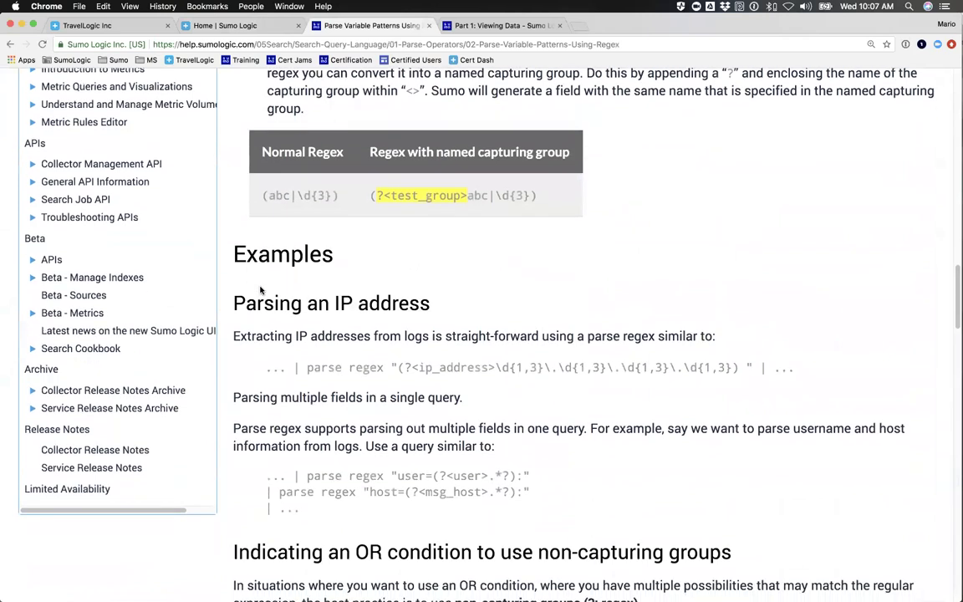
scroll(260, 290, "down", 3)
left_click_drag(294, 326, 758, 325)
key("super+c")
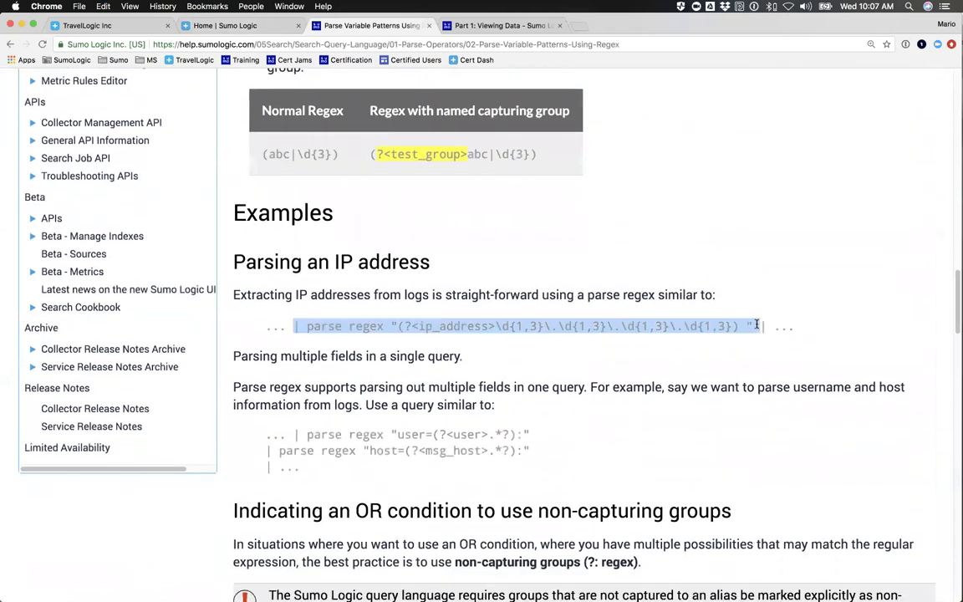
Return to Search 4 and add the copied line | parse regex "(?<ip_address>\d{1,3}\.\d{1,3}\.\d{1,3}\.\d{1,3}) " as the query's third line.
left_click(210, 25)
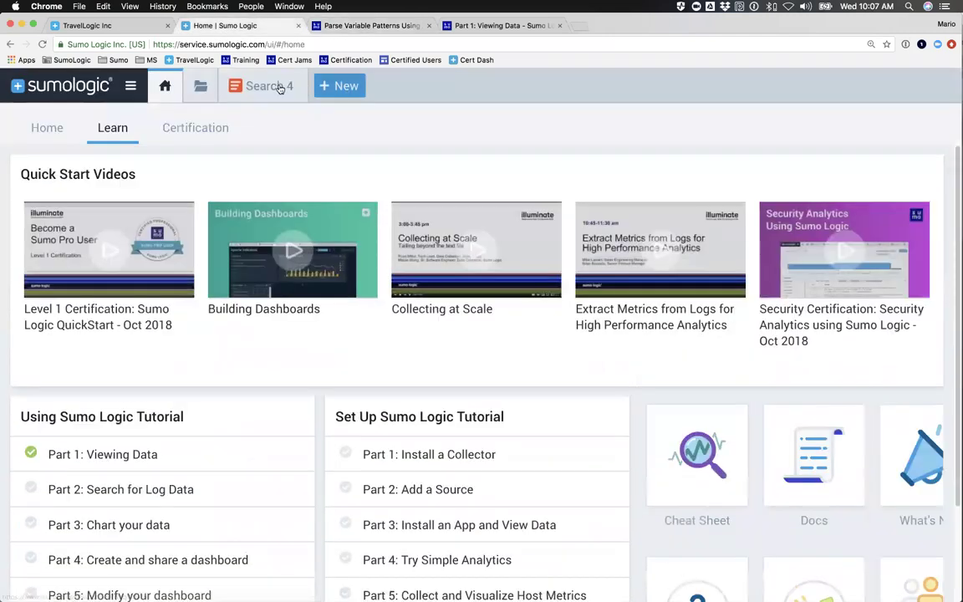
right_click(275, 87)
left_click(247, 90)
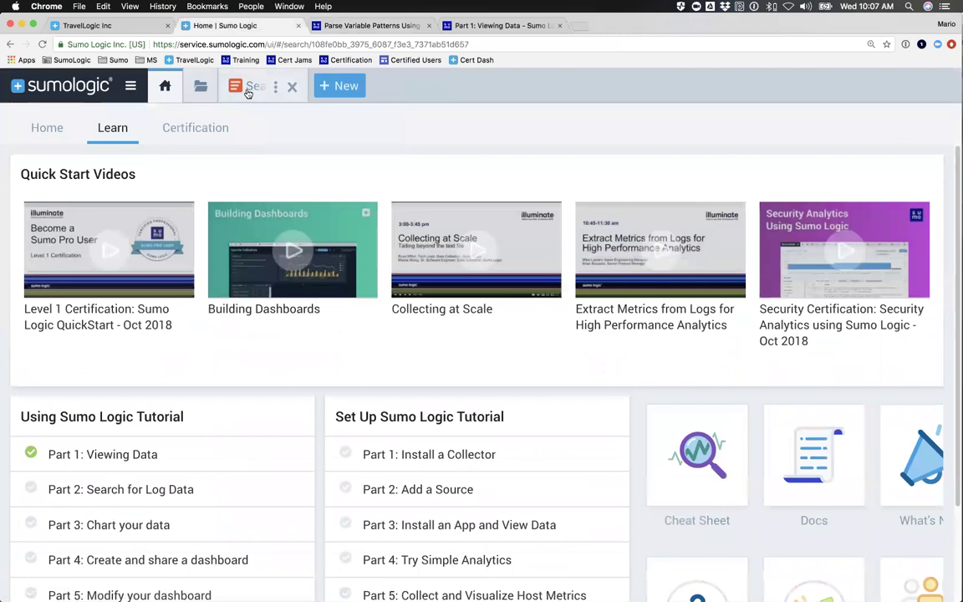
key("super+v")
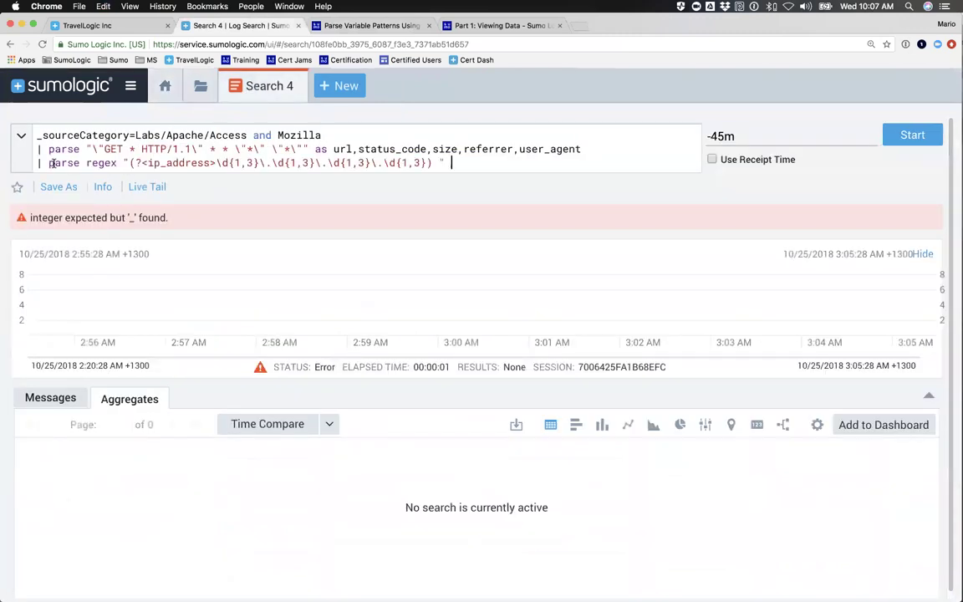
Copy the whole three-line query into a new log search and run it over the last 15 minutes.
key("Escape")
left_click_drag(35, 134, 453, 170)
key("ctrl+c")
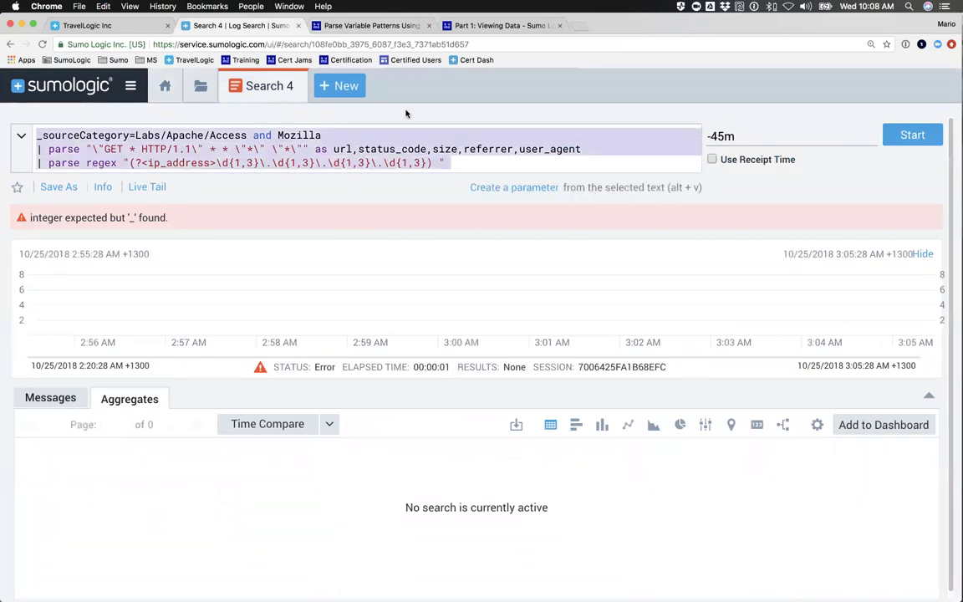
left_click(332, 86)
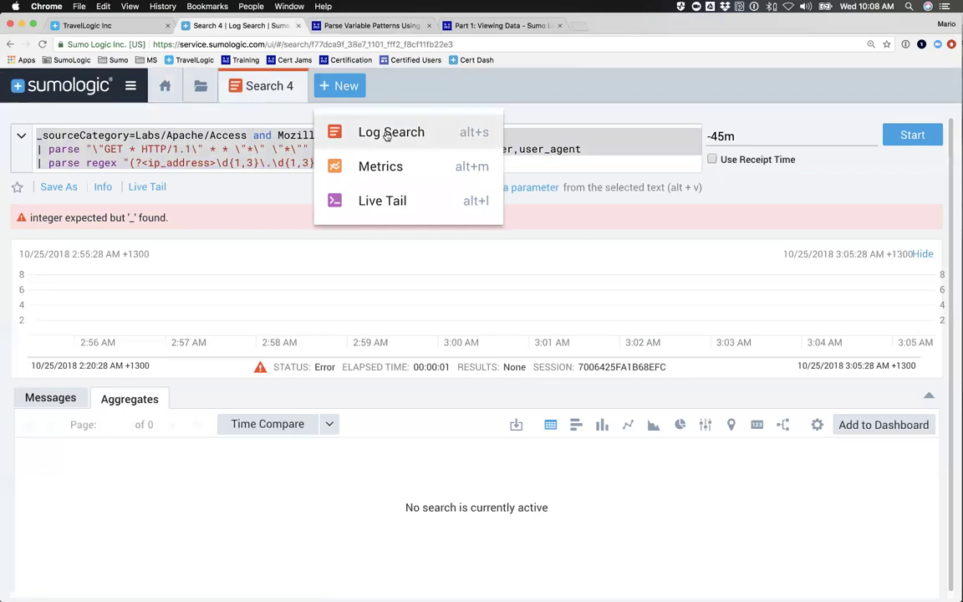
left_click(368, 134)
left_click(180, 135)
key("ctrl+v")
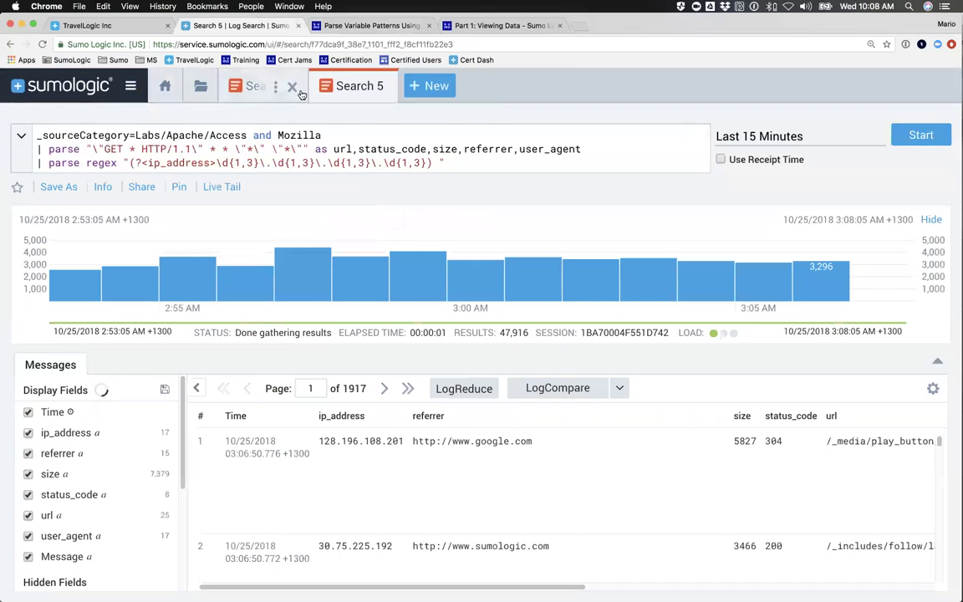
Close the other open search and examine the query's parse and parse regex lines alongside the extracted fields in the messages.
left_click(292, 86)
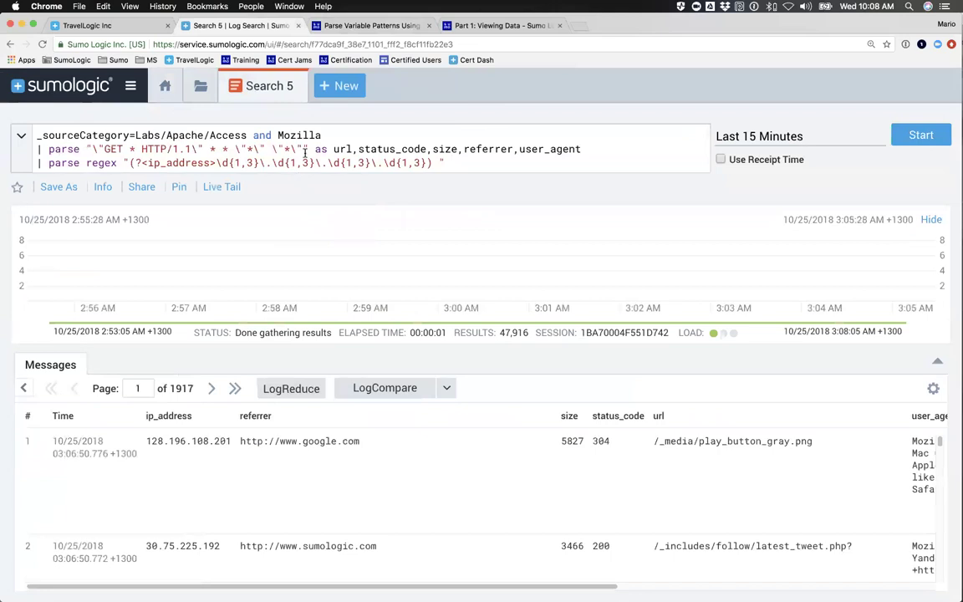
left_click_drag(333, 148, 579, 148)
left_click(578, 148)
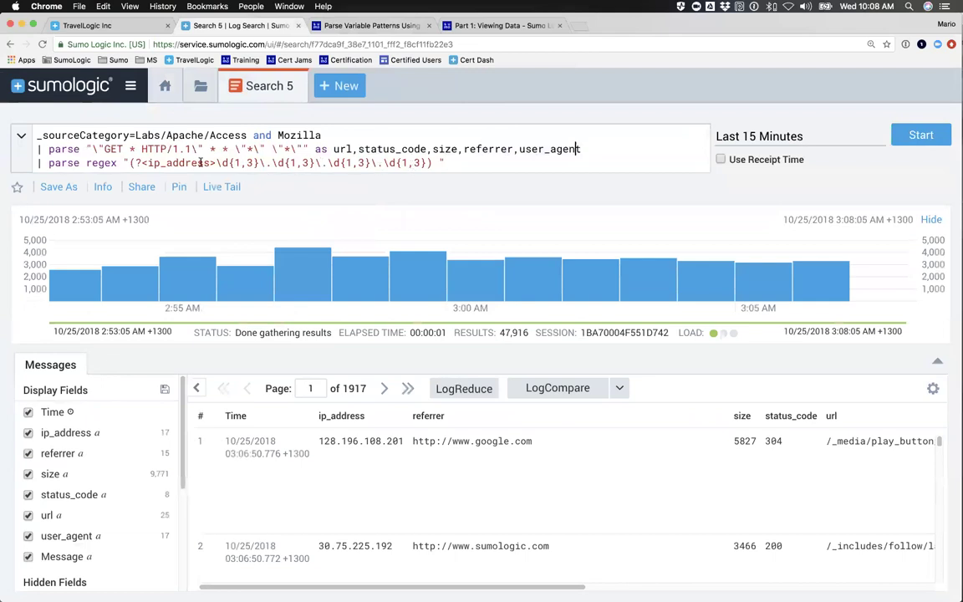
left_click_drag(221, 162, 430, 162)
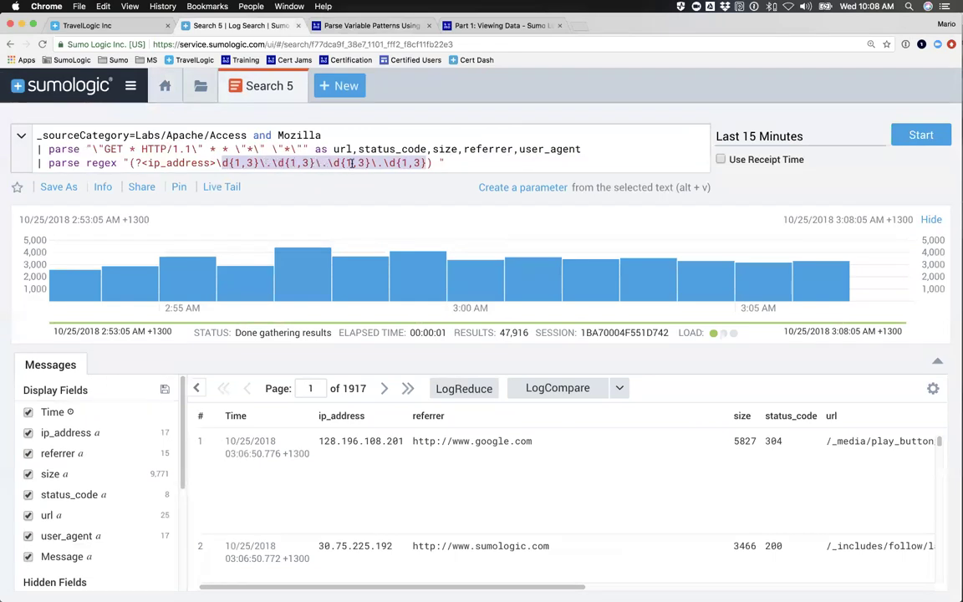
left_click_drag(432, 162, 223, 163)
left_click_drag(210, 162, 147, 163)
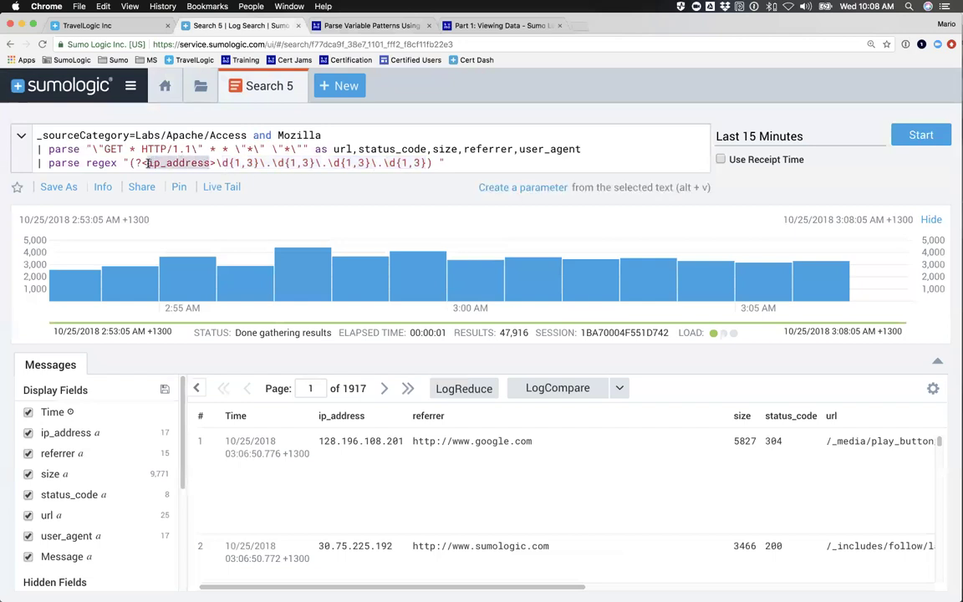
left_click(126, 164)
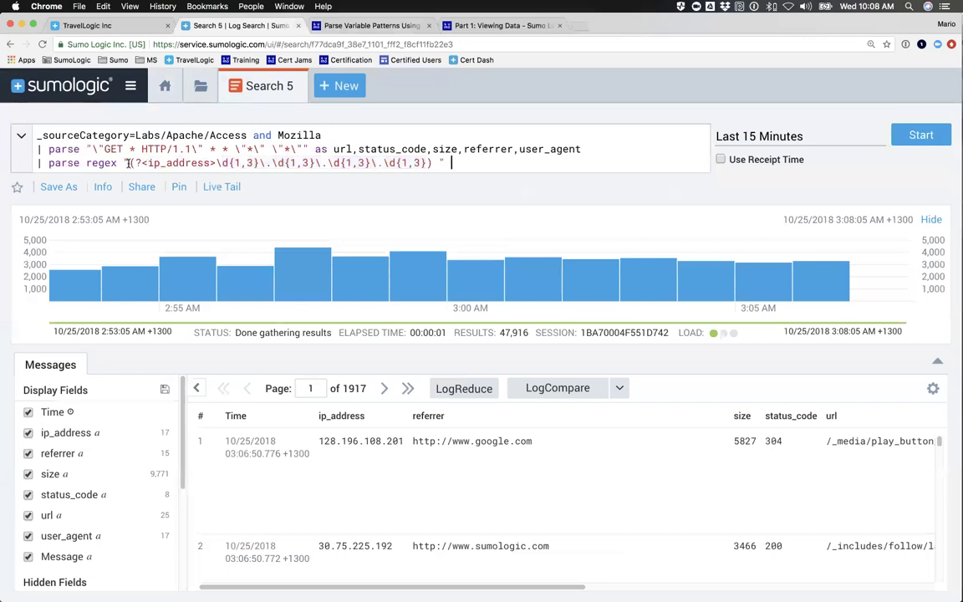
double_click(104, 162)
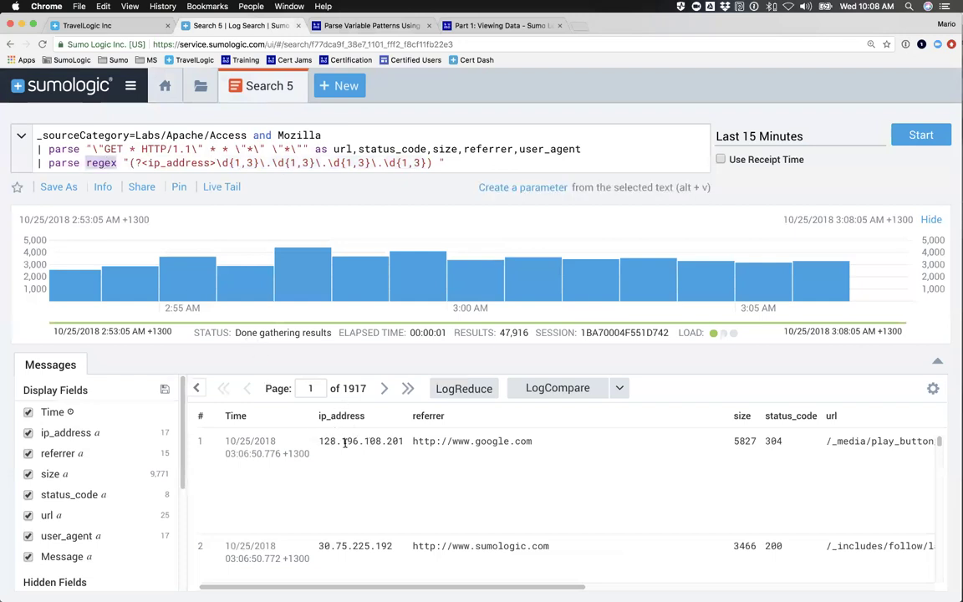
scroll(444, 446, "right", 10)
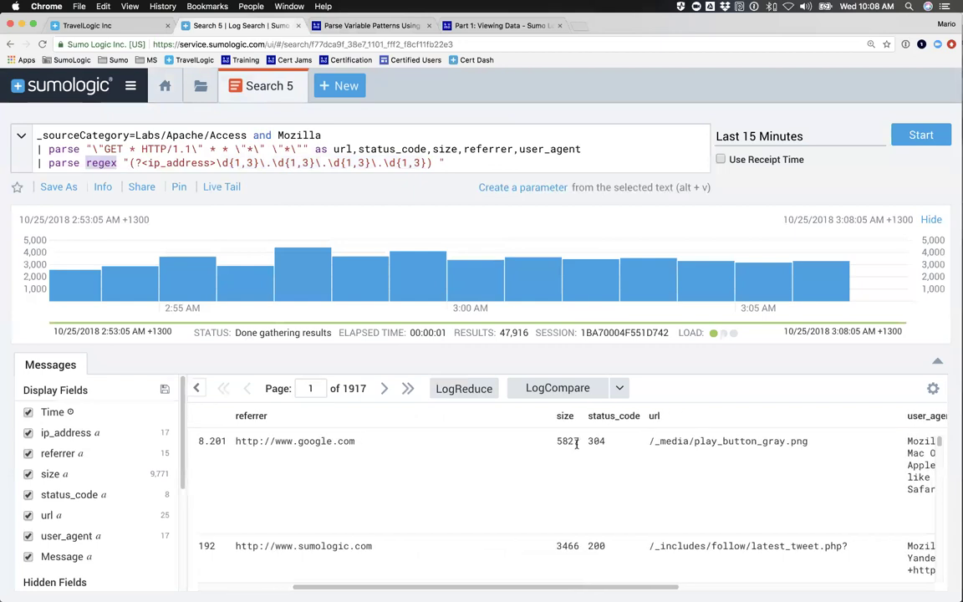
scroll(605, 443, "right", 5)
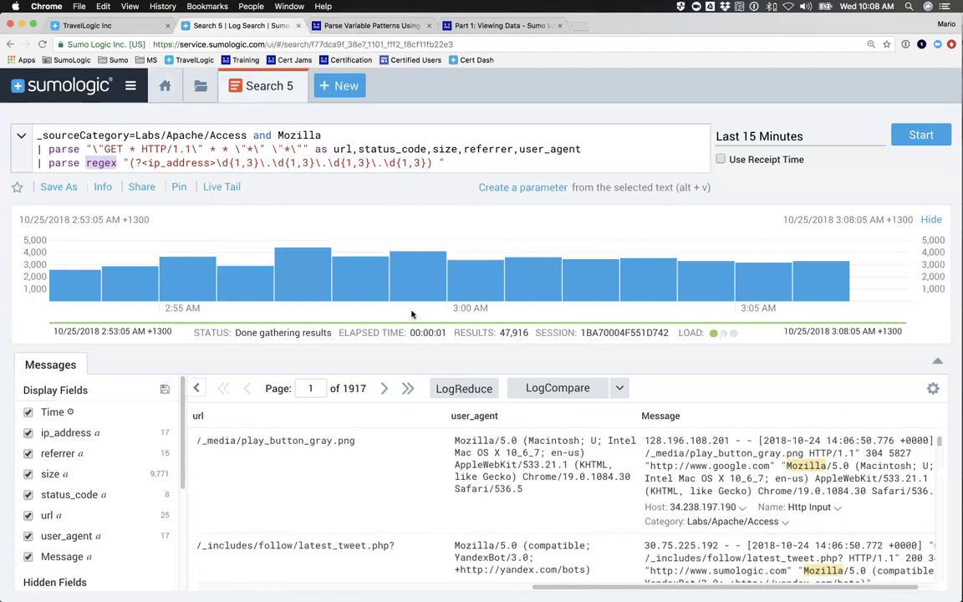
Add the line "| avg(size) by ip_address" at the end of the query and run the search.
left_click(456, 163)
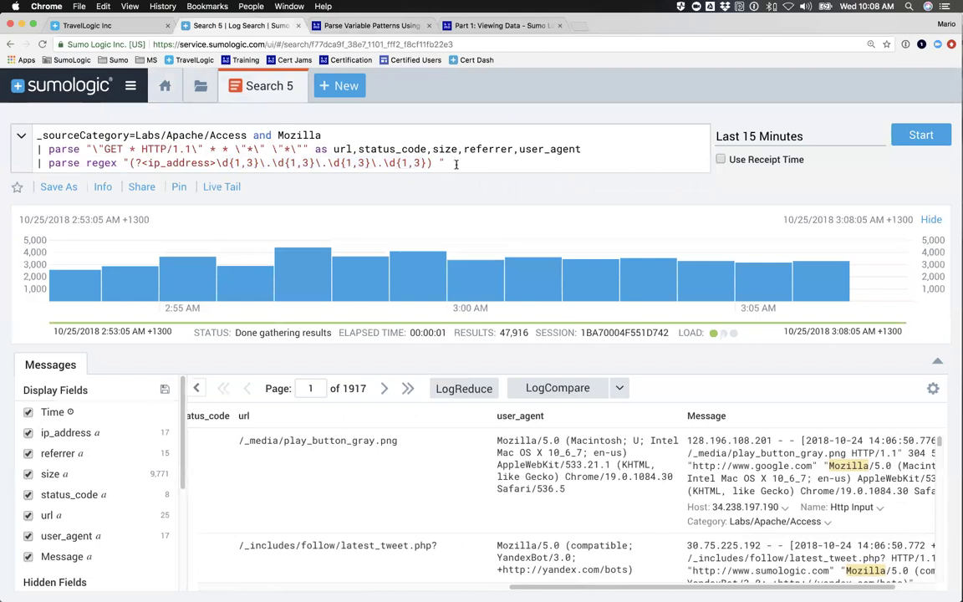
type("| ")
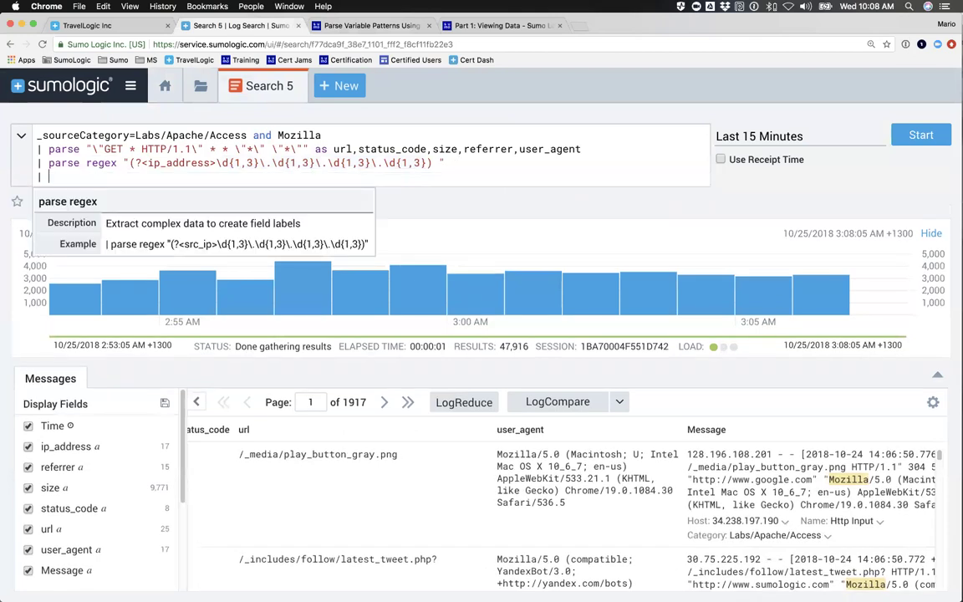
type("avg(six")
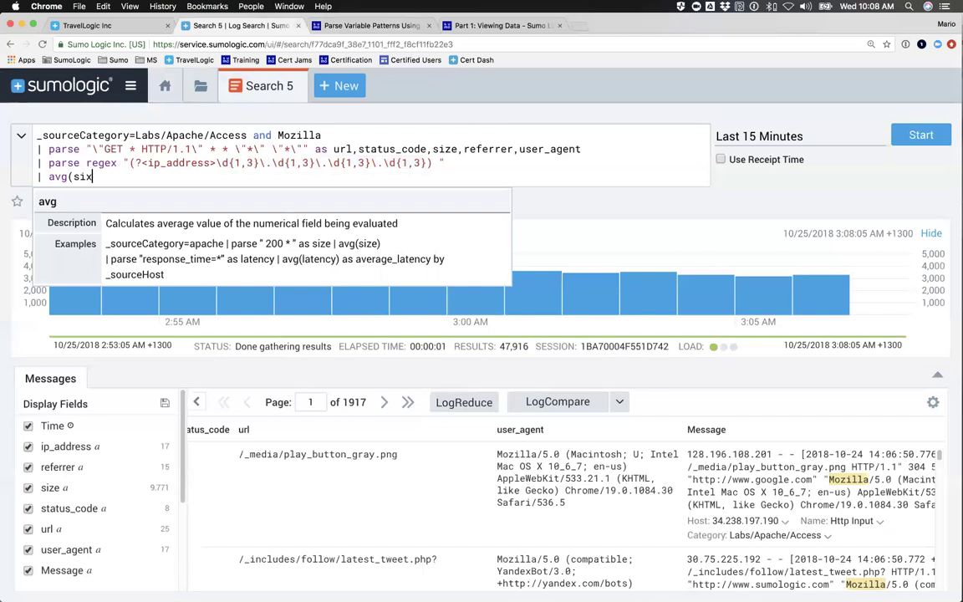
type("e) by ip_address")
key("Return")
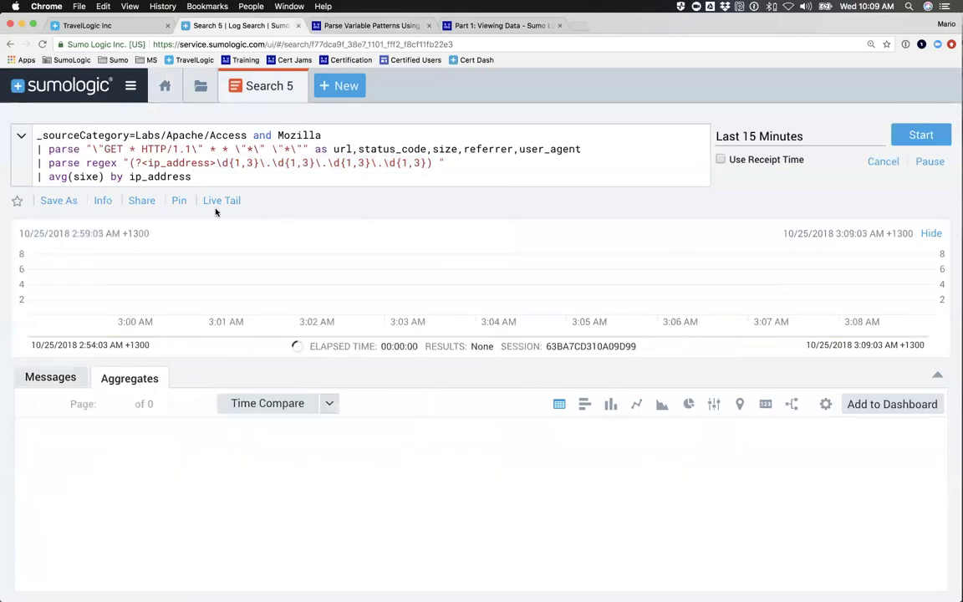
left_click(90, 176)
key("BackSpace")
type("z")
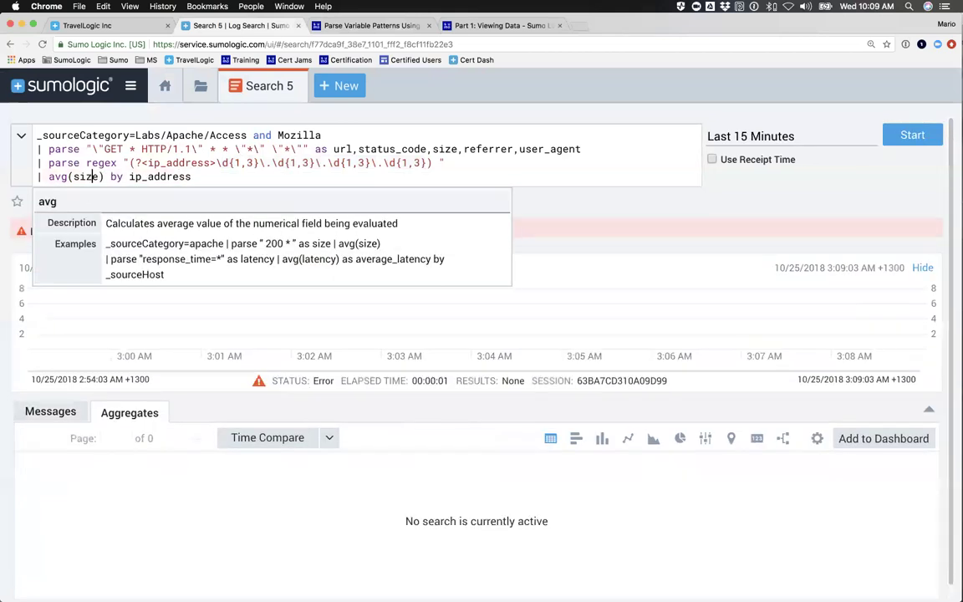
key("Return")
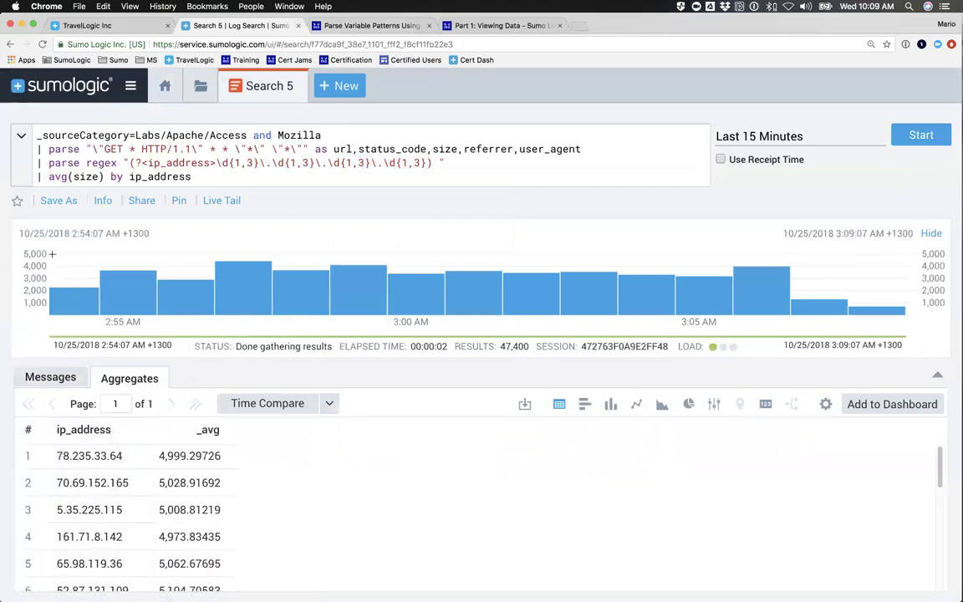
Review the parse, parse regex and avg lines of the query in order.
left_click_drag(34, 142, 443, 159)
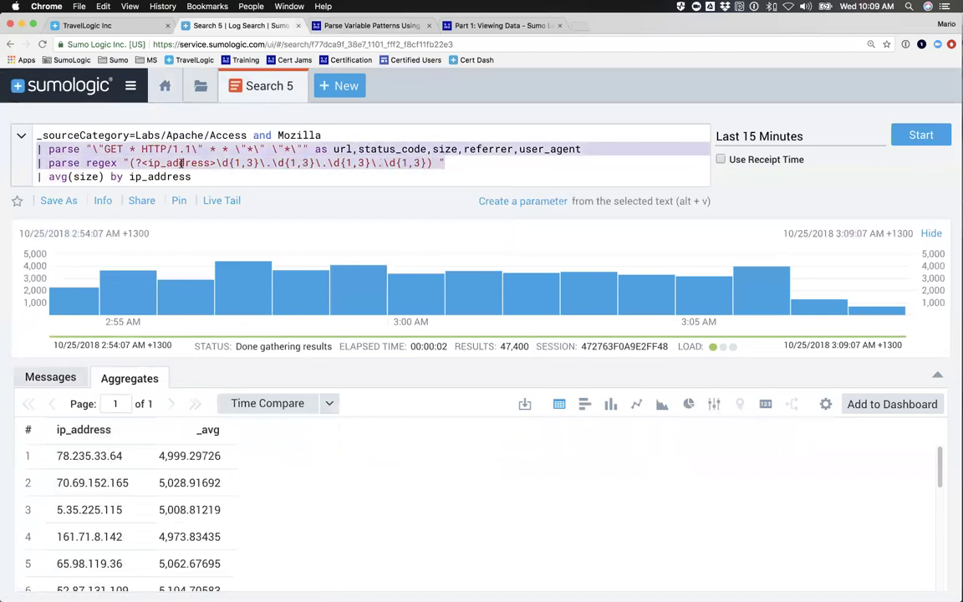
left_click(40, 149)
left_click_drag(36, 148, 118, 163)
double_click(105, 163)
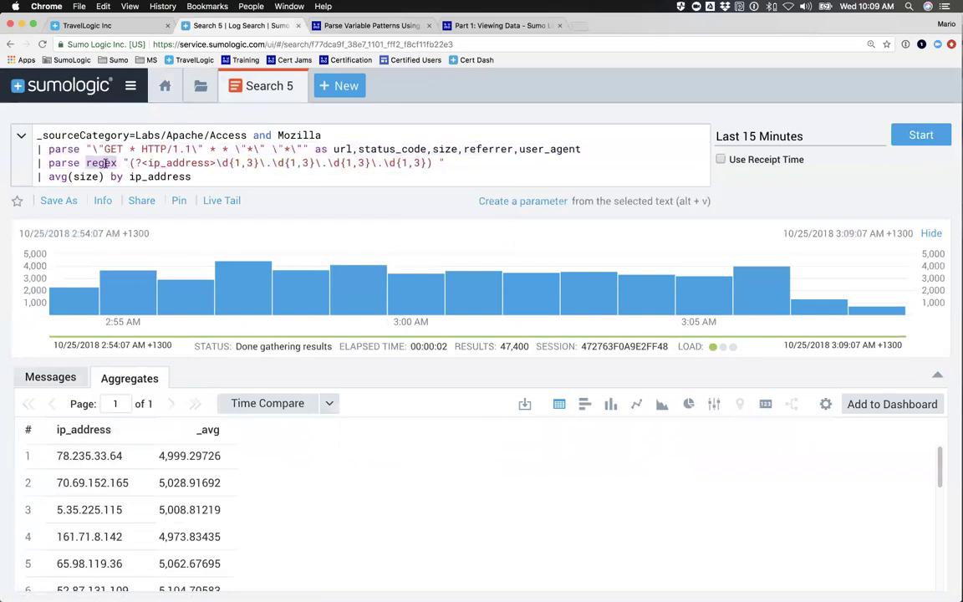
left_click(83, 147)
left_click_drag(36, 149, 40, 178)
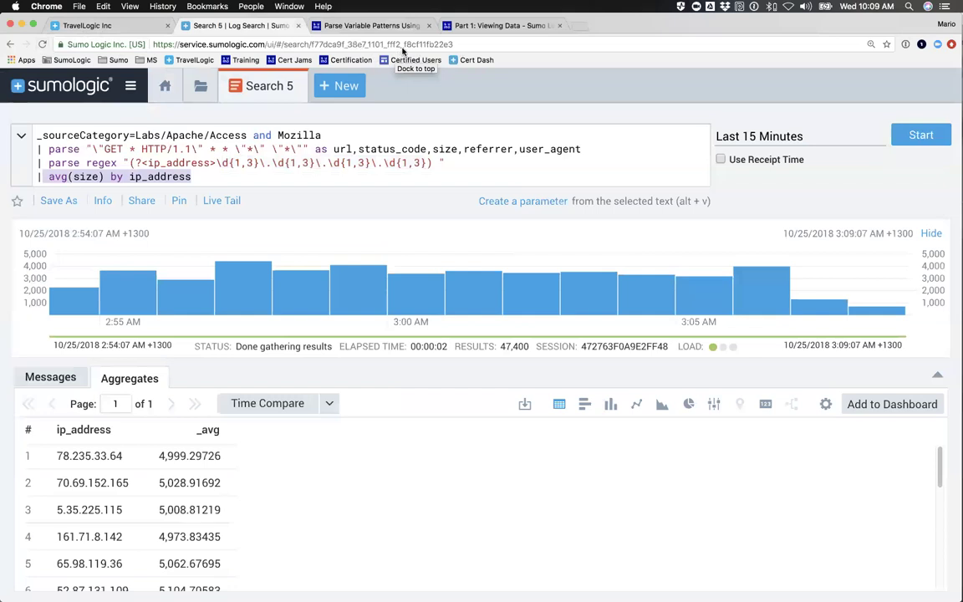
Go back to the Log Operators Cheat Sheet in the help documentation and examine its Parsing operators, from parse (anchor) to xml.
left_click_drag(404, 52, 10, 45)
left_click(10, 44)
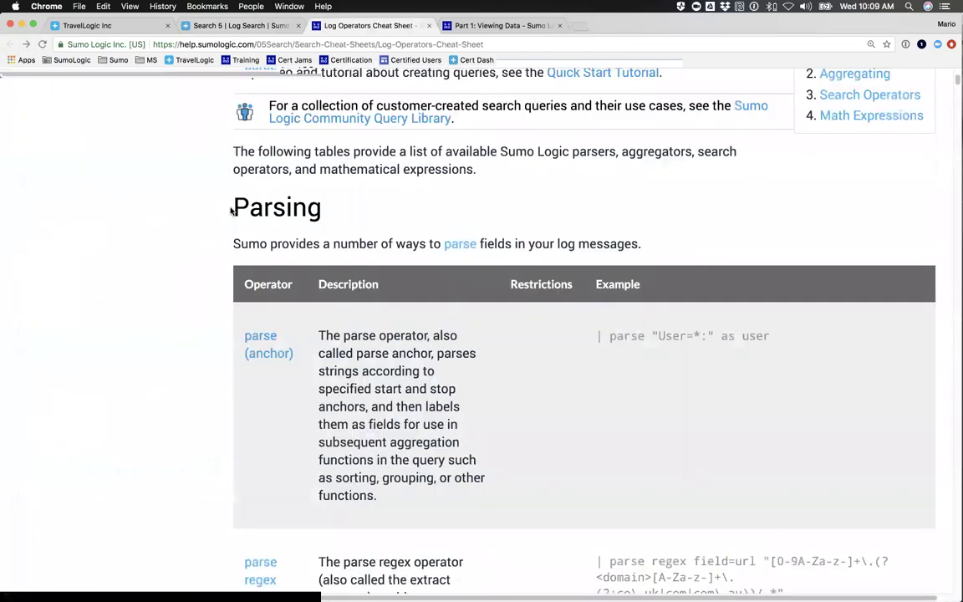
scroll(255, 257, "down", 10)
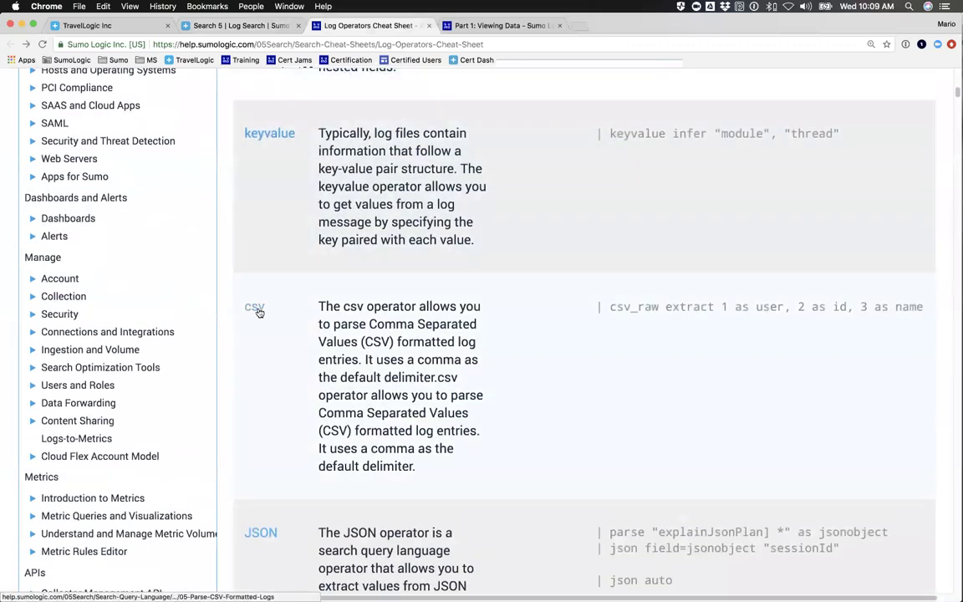
scroll(259, 311, "down", 5)
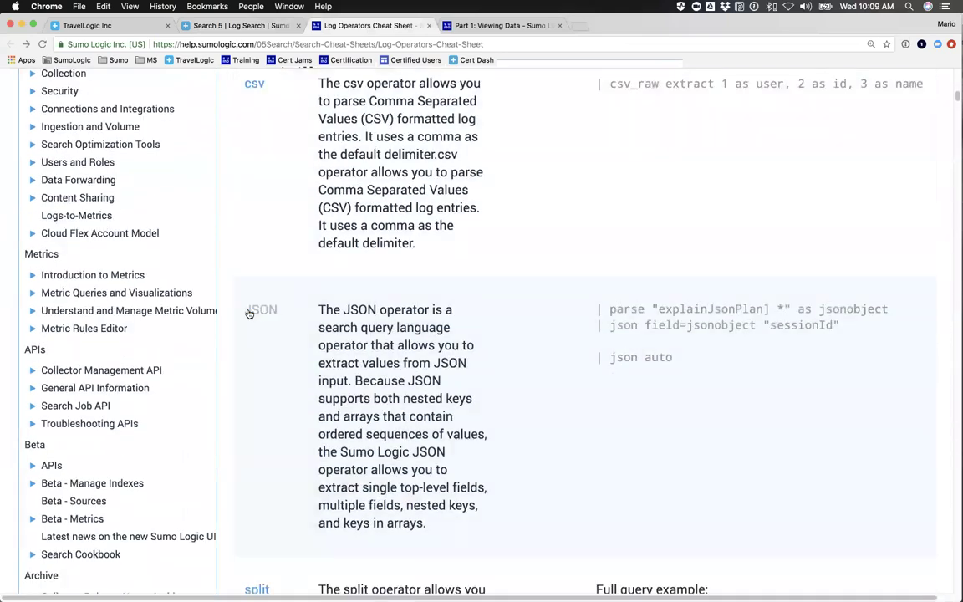
scroll(261, 314, "down", 8)
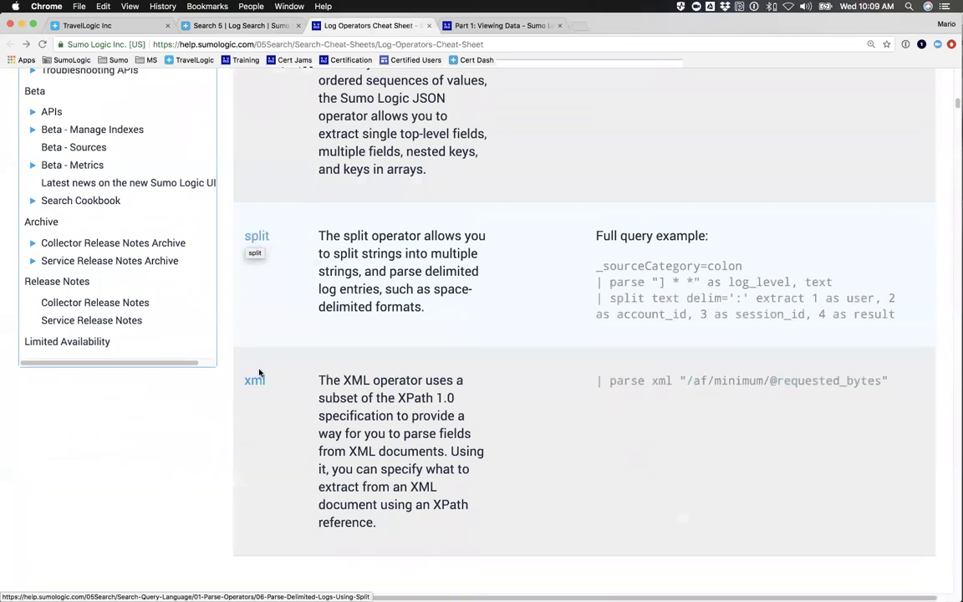
scroll(267, 386, "up", 20)
scroll(269, 303, "up", 6)
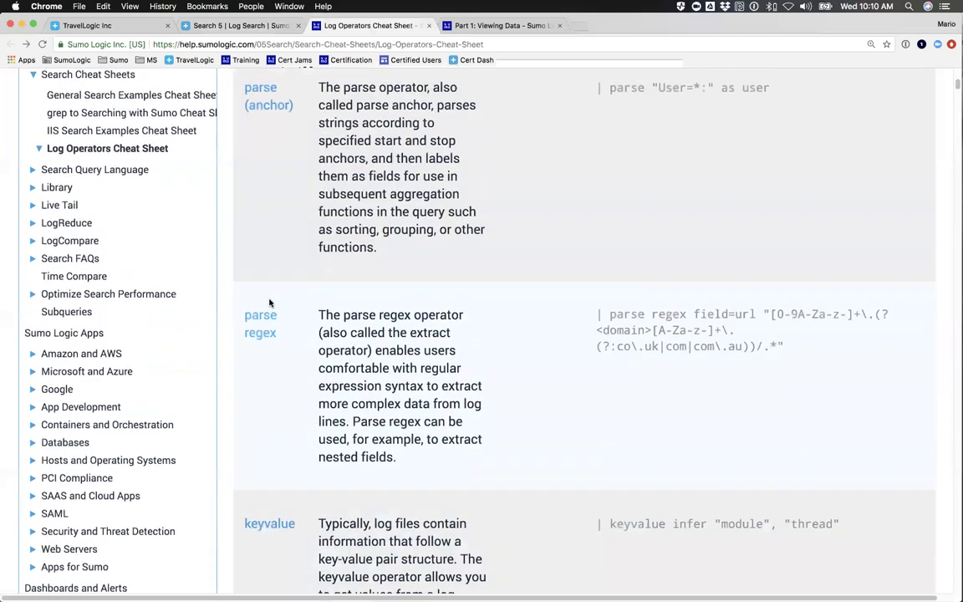
scroll(269, 299, "down", 2)
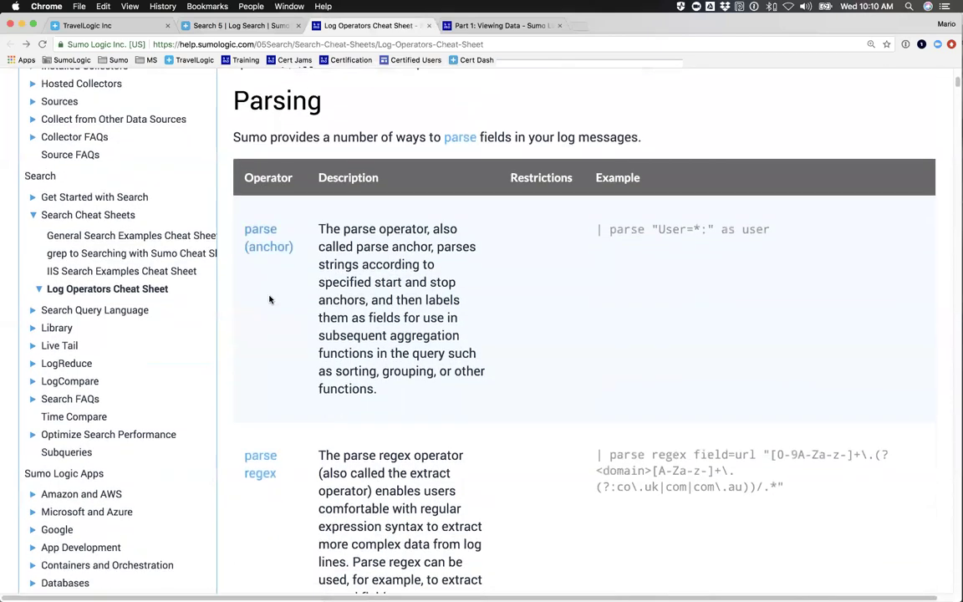
scroll(269, 300, "up", 8)
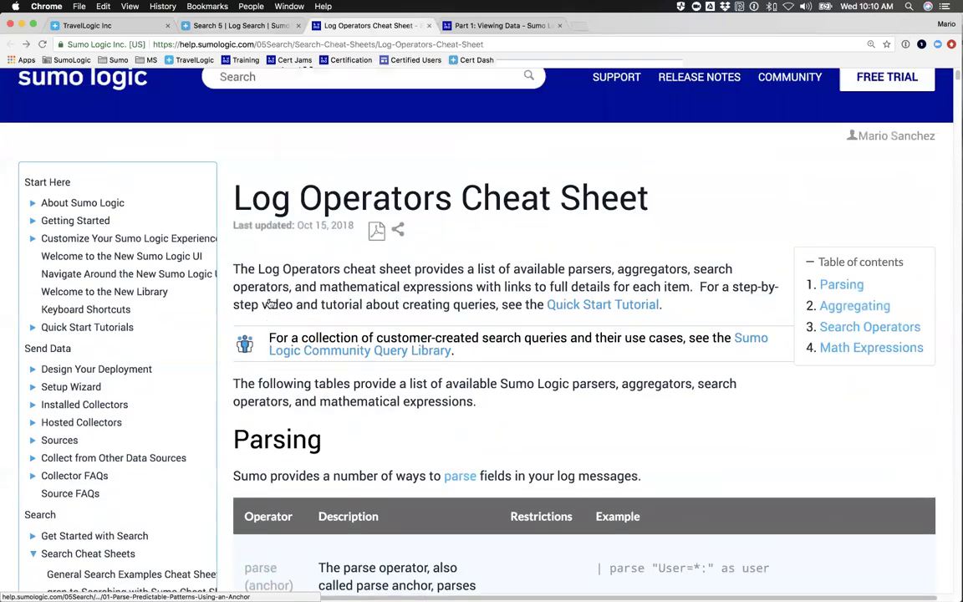
scroll(269, 298, "down", 3)
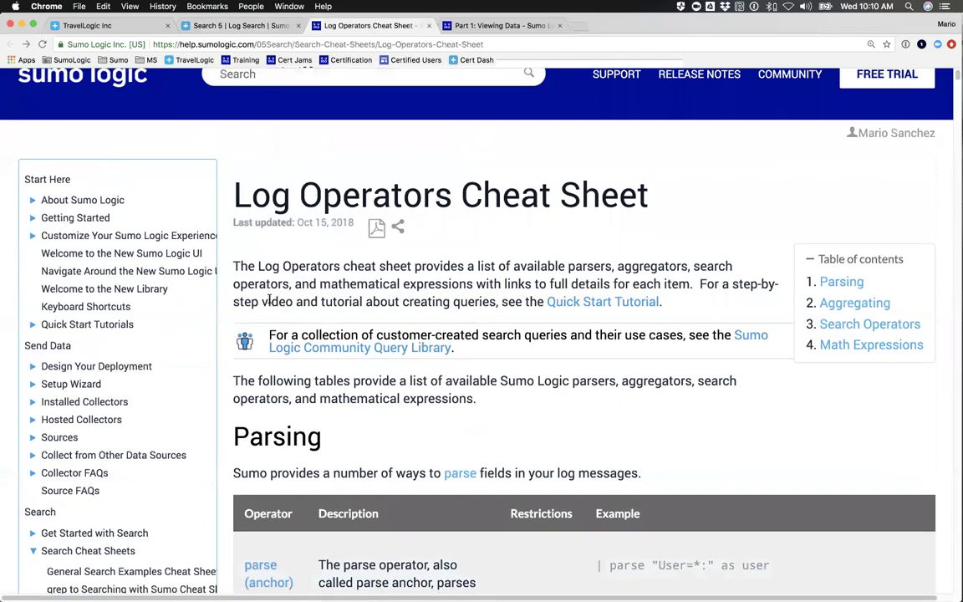
scroll(269, 298, "down", 20)
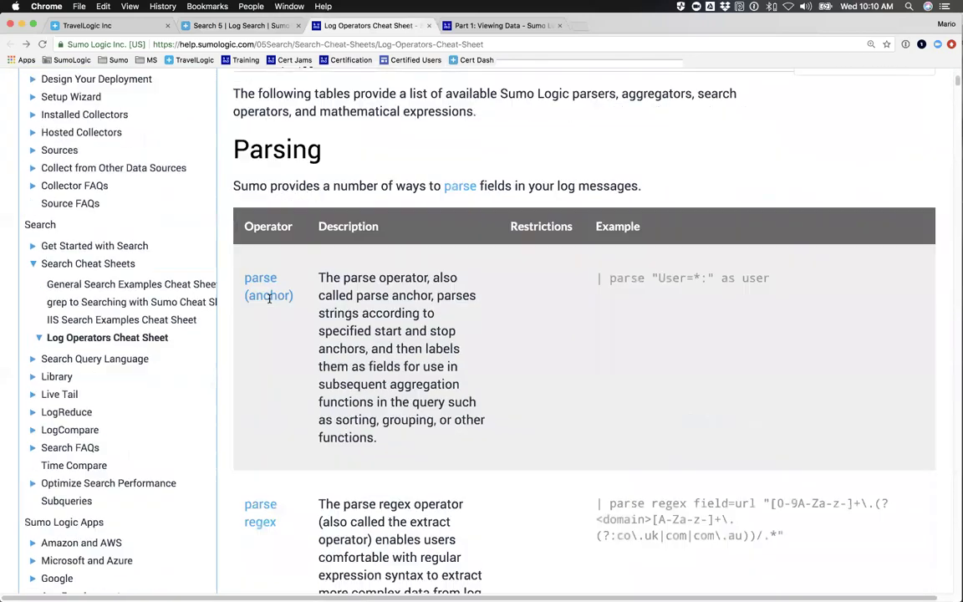
scroll(269, 298, "down", 5)
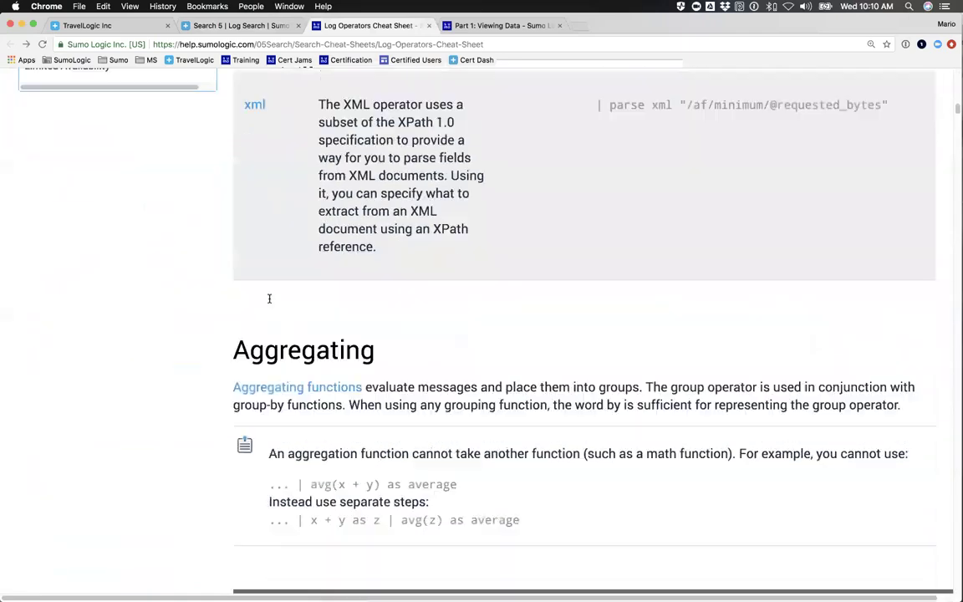
scroll(269, 298, "up", 6)
scroll(269, 298, "up", 20)
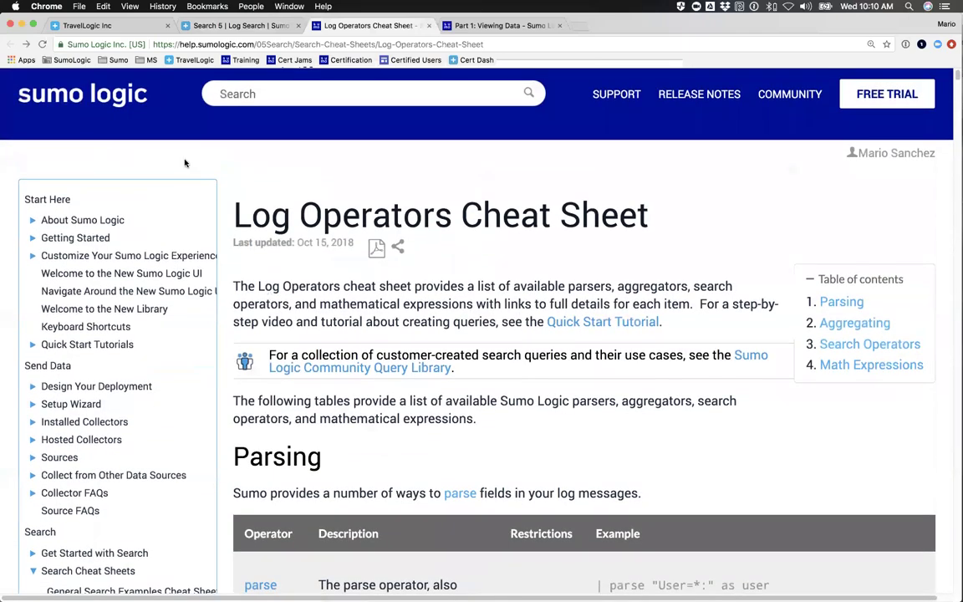
Return to the log search and review its Labs/Apache/Access source category and the two parse lines.
left_click(206, 25)
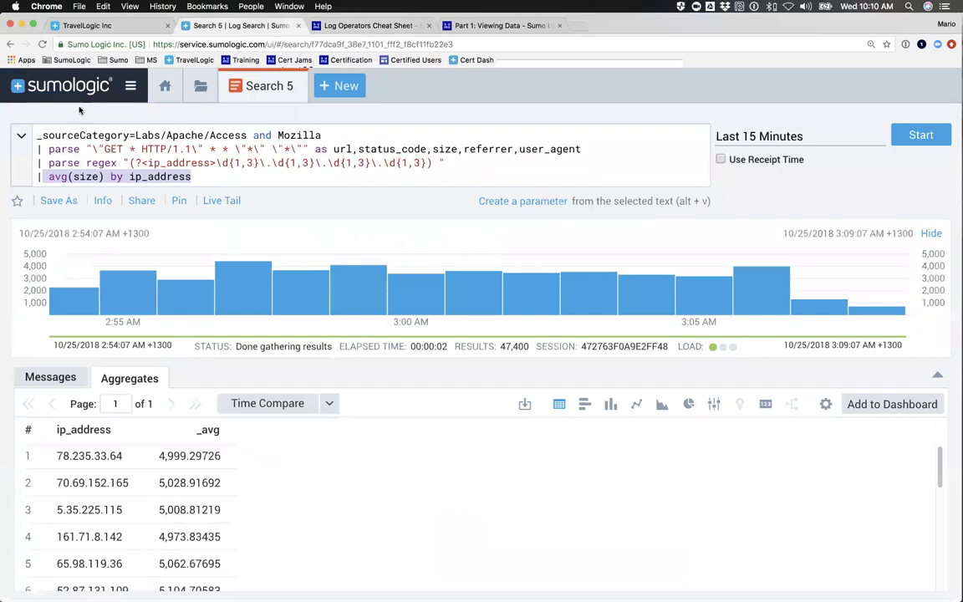
left_click(37, 148)
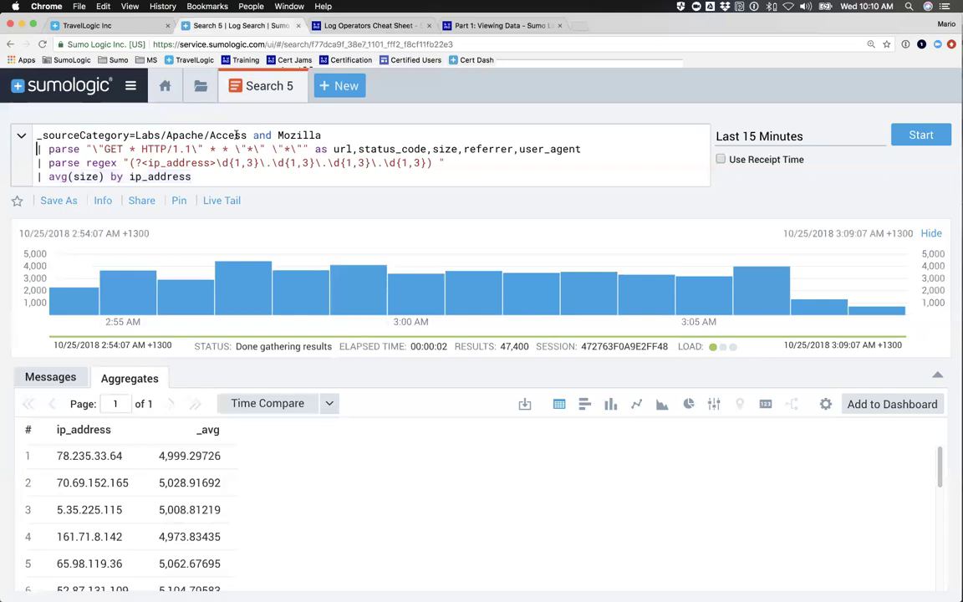
left_click_drag(248, 134, 133, 135)
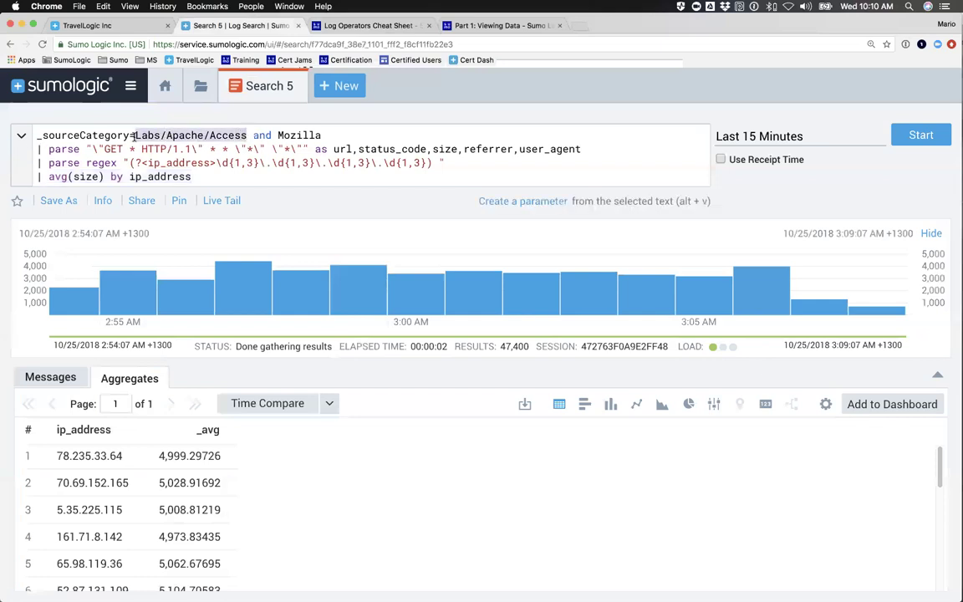
left_click_drag(36, 148, 447, 163)
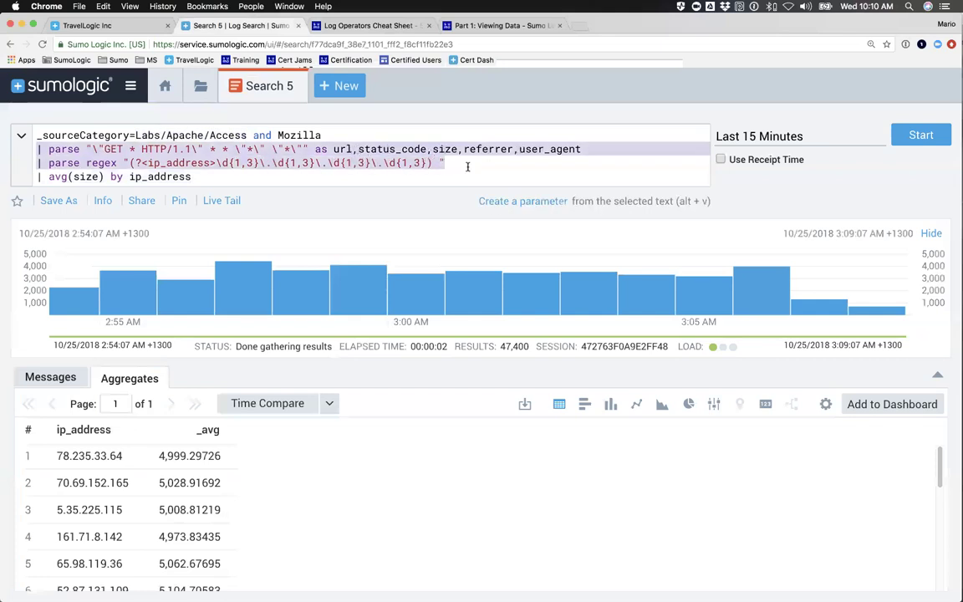
left_click(165, 157)
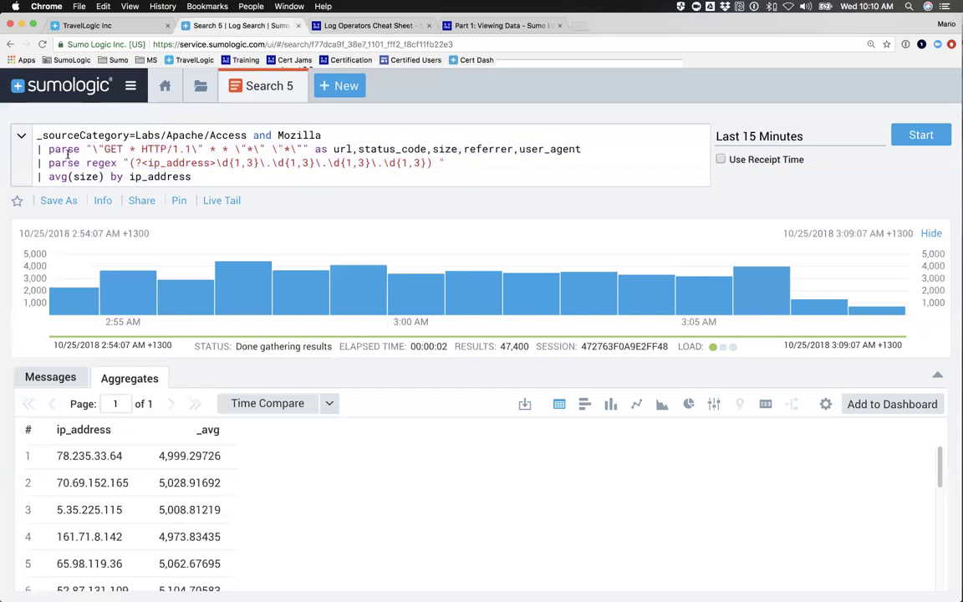
left_click(456, 161, "shift")
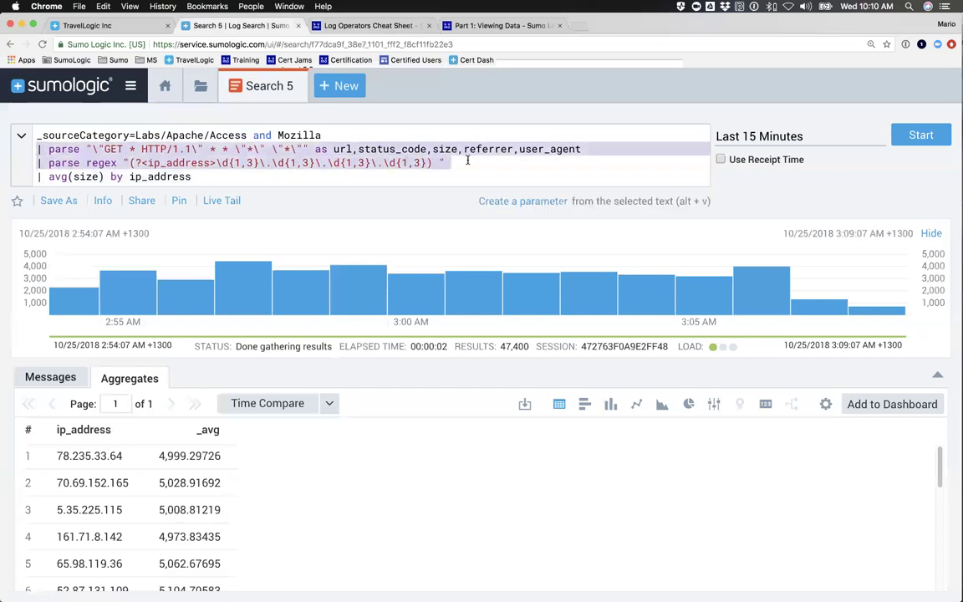
left_click(130, 87)
mouse_move(83, 281)
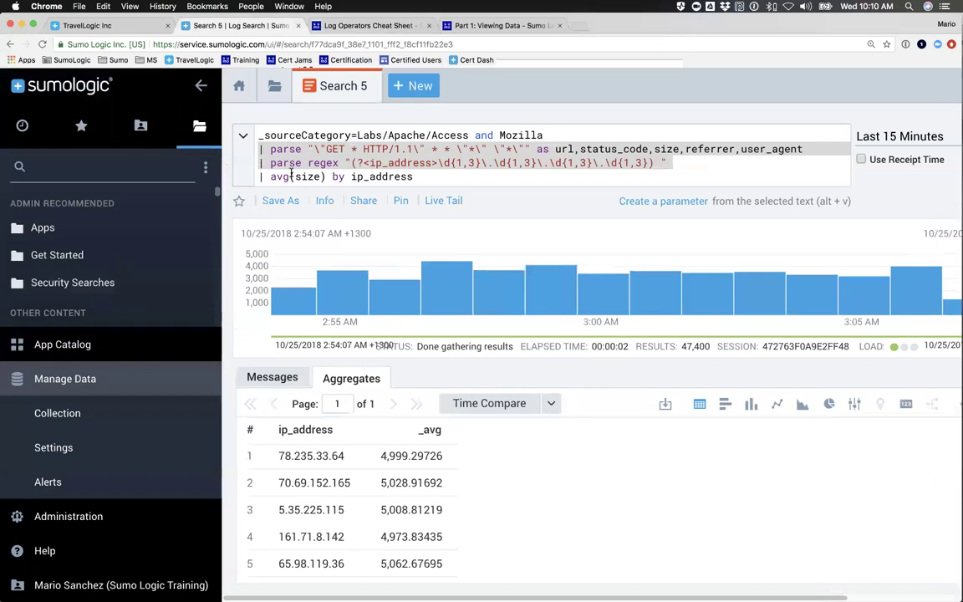
left_click(201, 86)
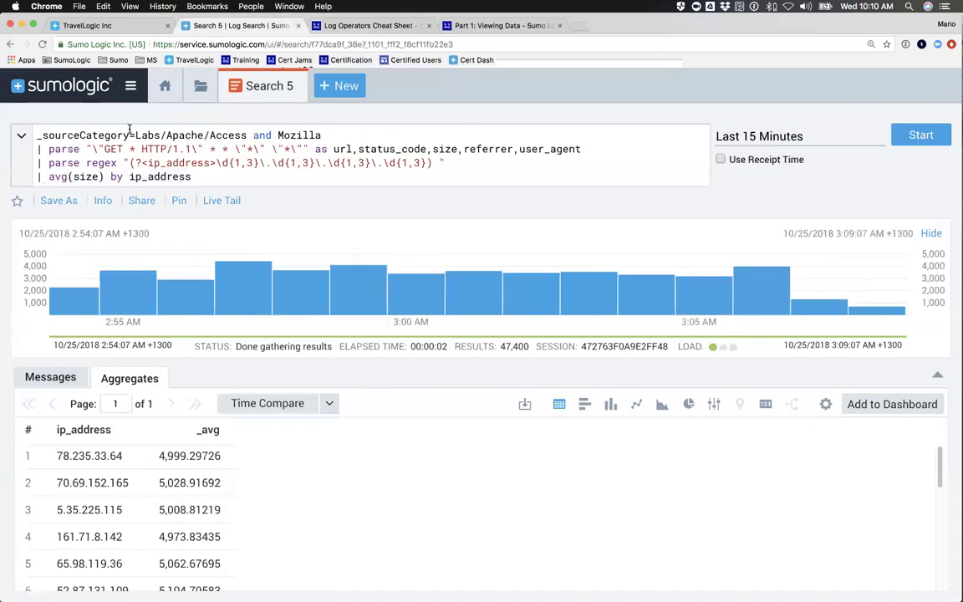
Delete the parse and parse regex lines, replace the avg expression with "count by status_code" and run the search.
left_click_drag(40, 149, 473, 159)
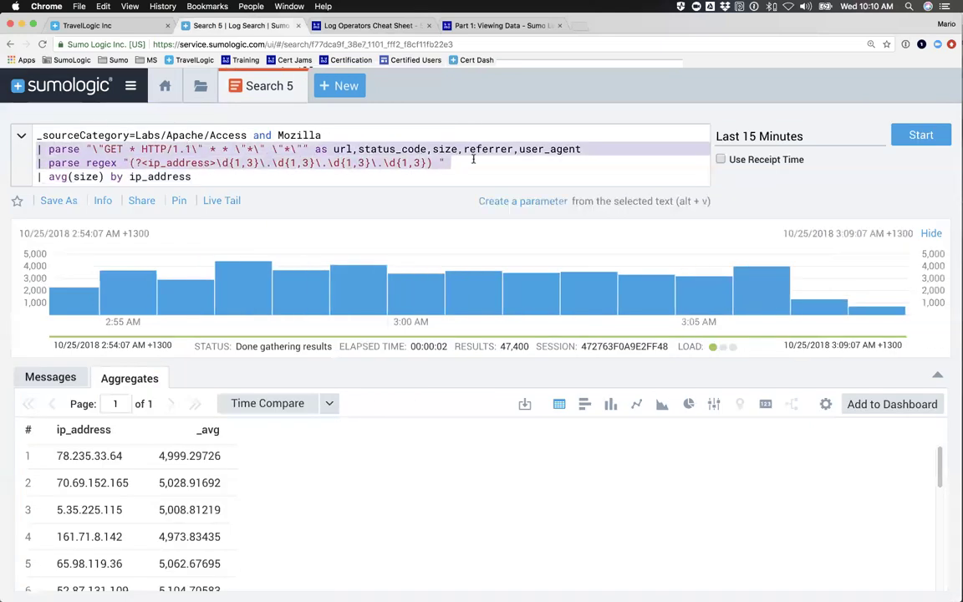
key("BackSpace")
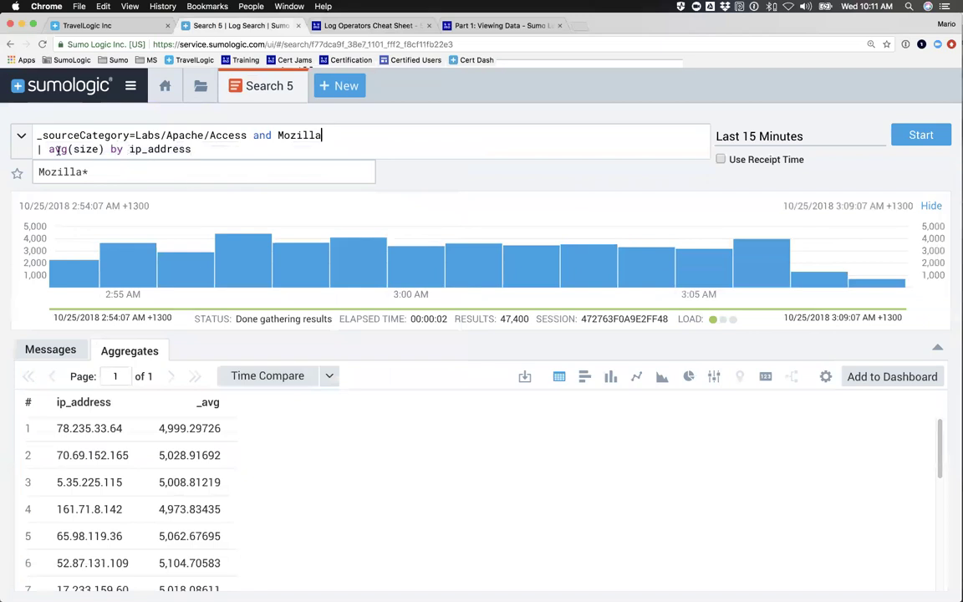
left_click_drag(49, 150, 191, 149)
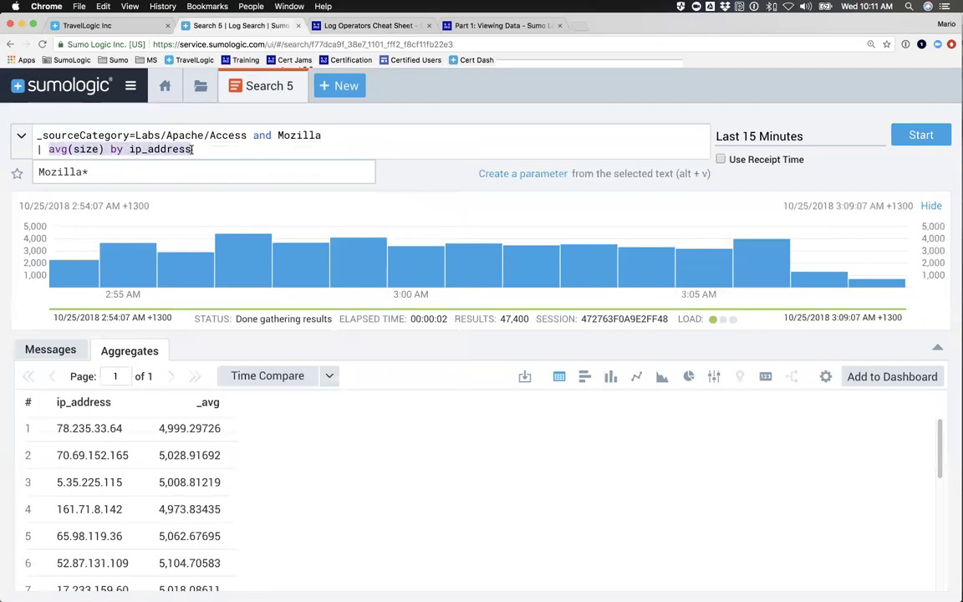
type("count by st")
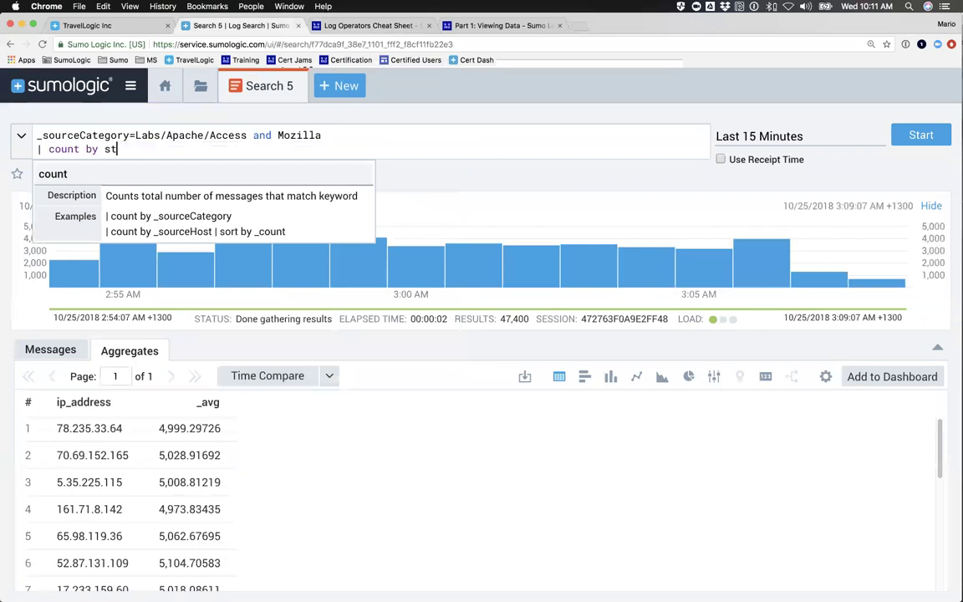
type("atus_code")
key("Return")
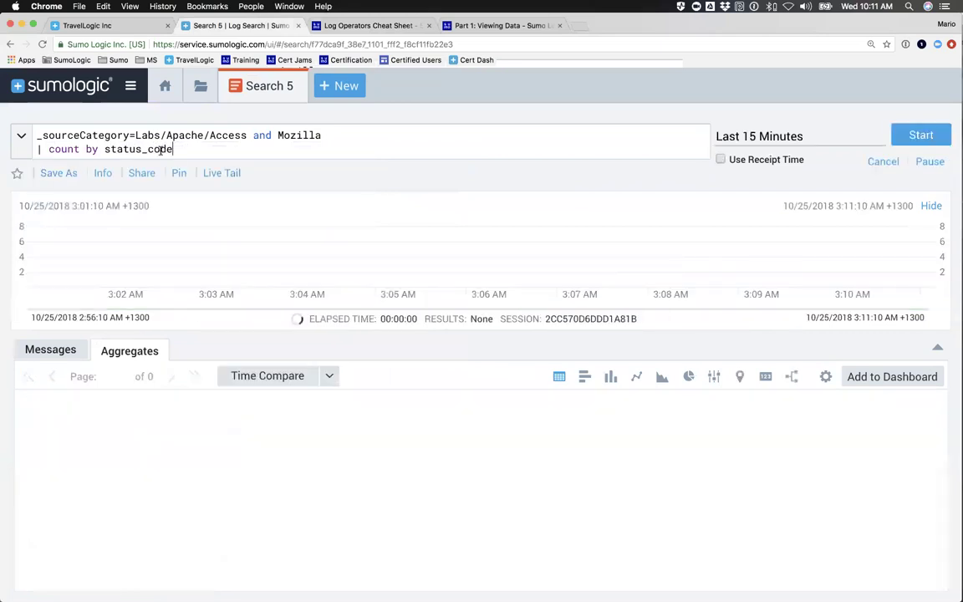
double_click(132, 149)
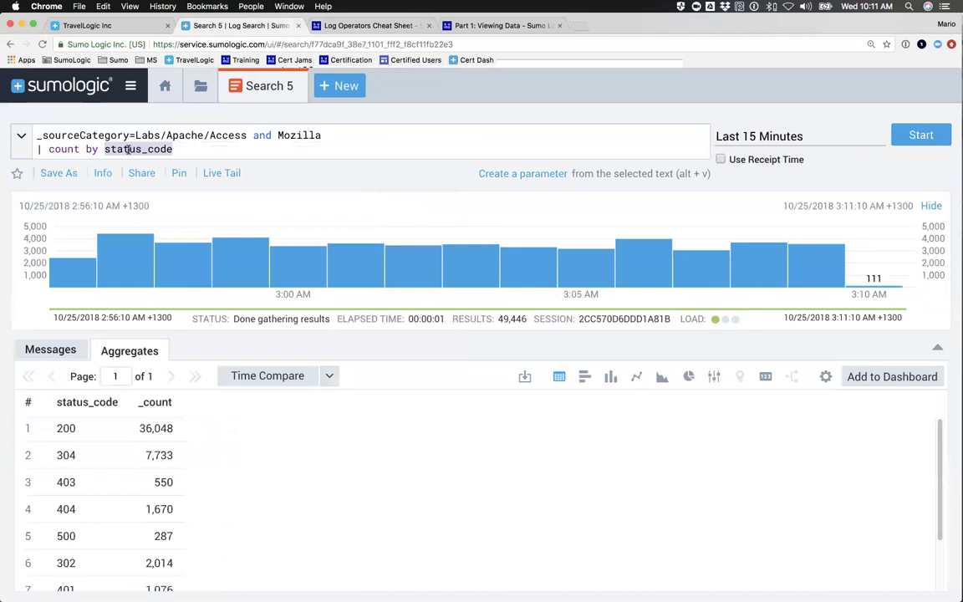
Open the Field Extraction Rules in the Manage Data settings and open the first listed rule, AccessLog, for editing.
left_click(130, 85)
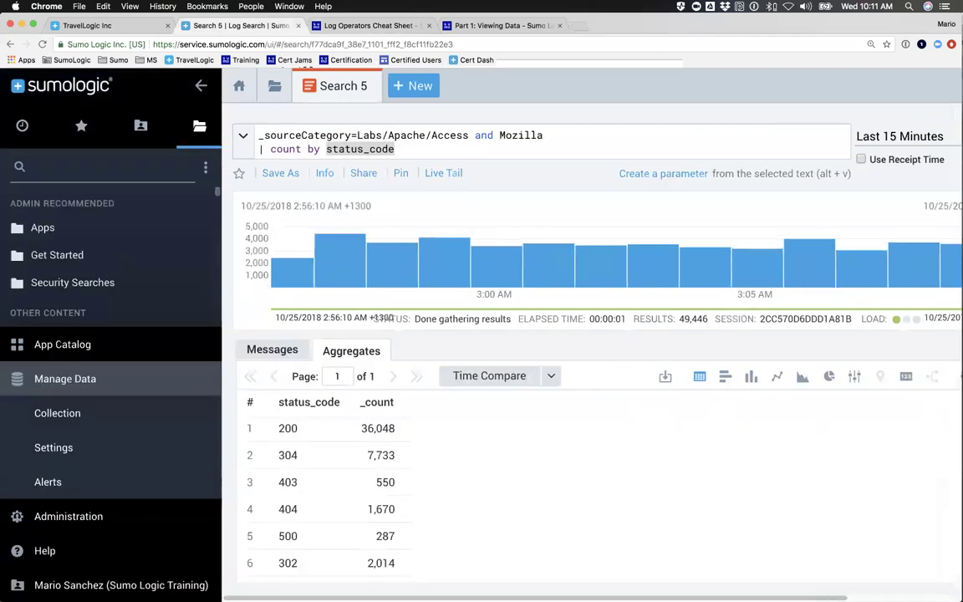
left_click(50, 449)
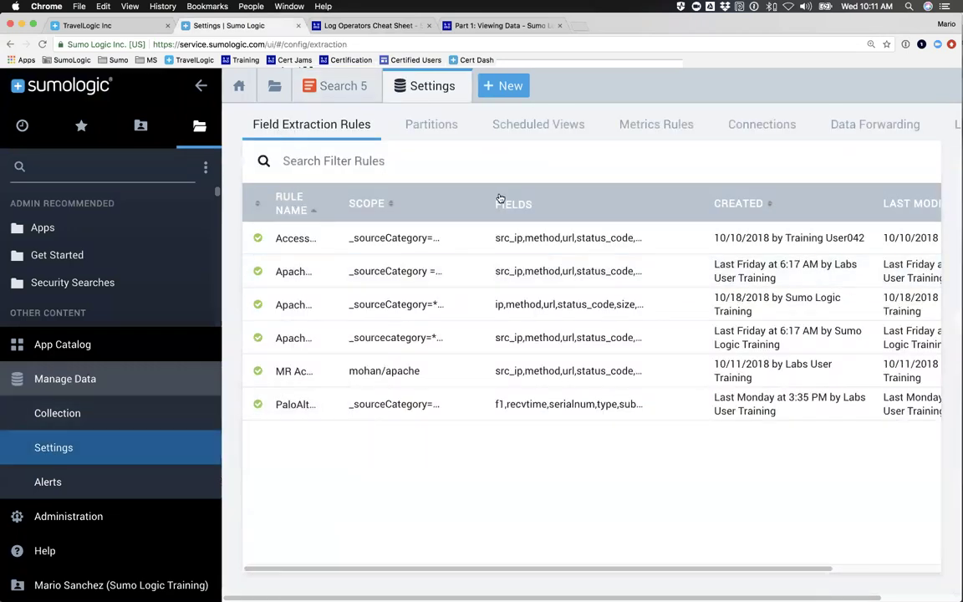
scroll(530, 245, "right", 3)
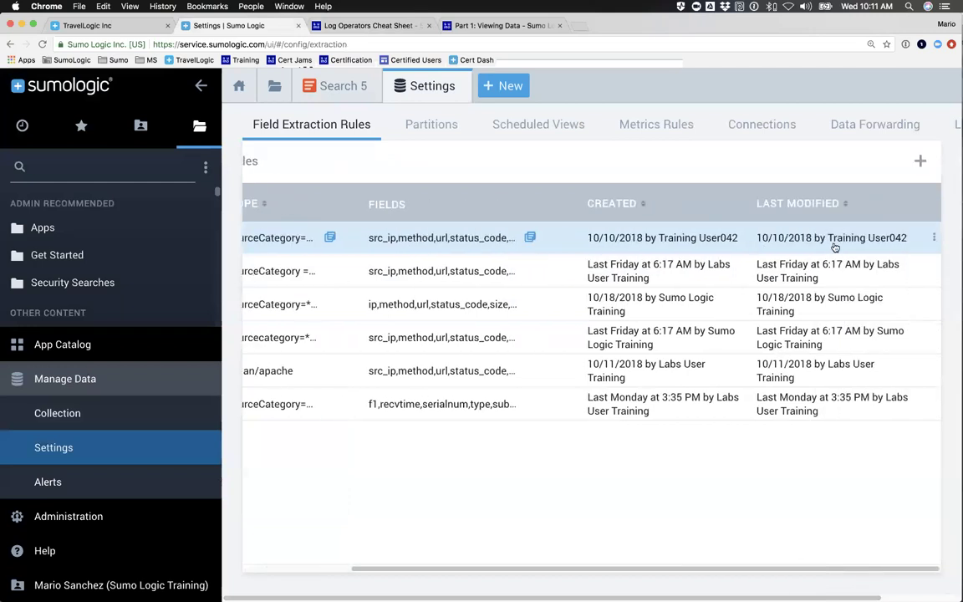
scroll(862, 244, "right", 1)
right_click(633, 258)
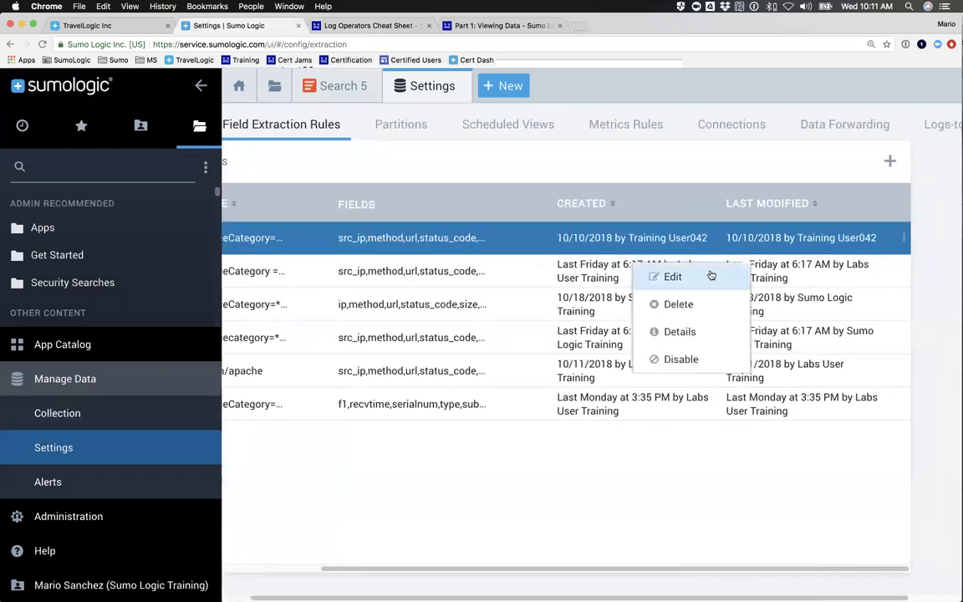
left_click(681, 274)
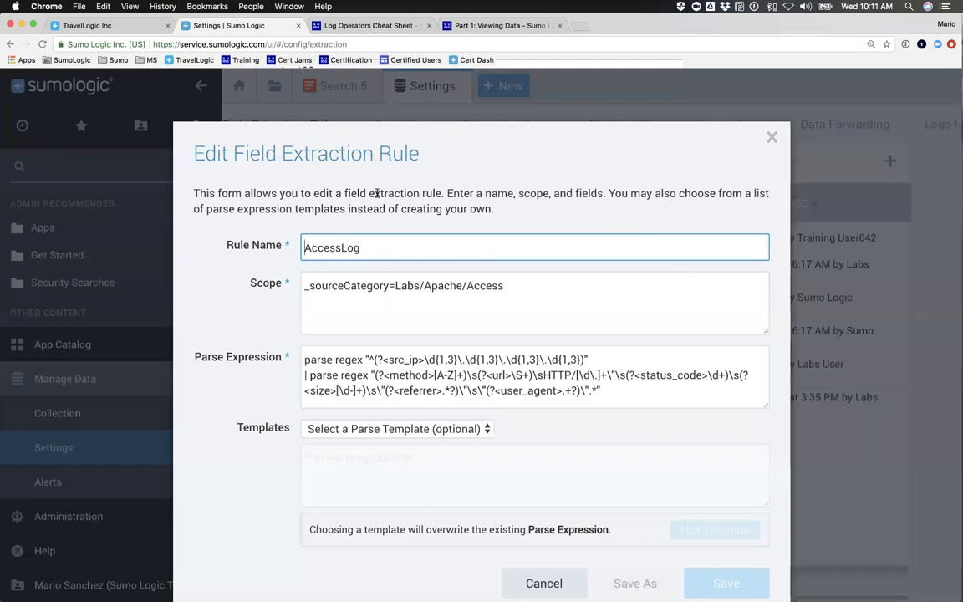
Review the AccessLog rule's Scope, _sourceCategory=Labs/Apache/Access.
left_click_drag(303, 287, 508, 285)
left_click(326, 287)
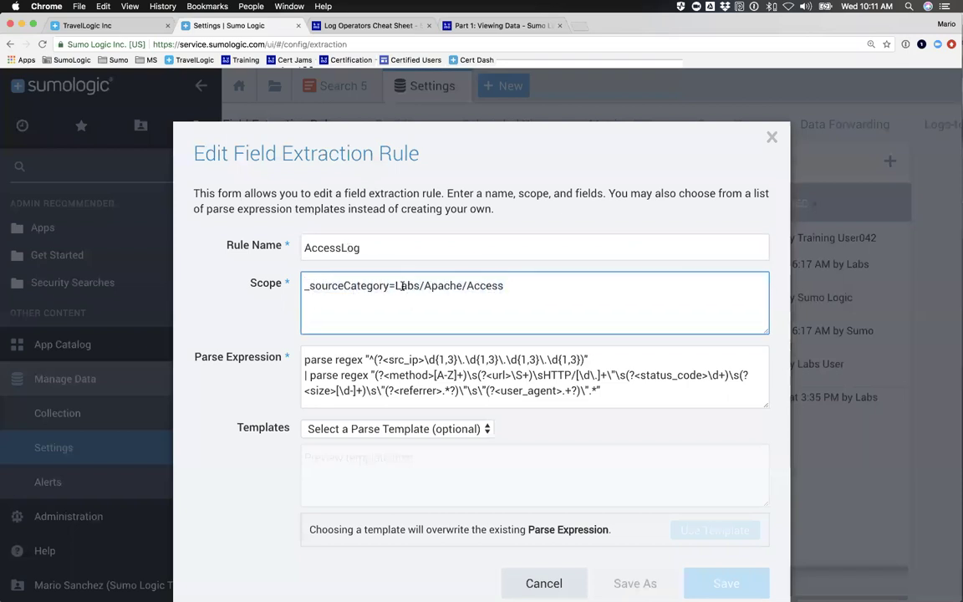
left_click_drag(394, 287, 505, 288)
left_click(506, 288)
Examine the fields extracted by the rule's Parse Expression, from src_ip to user_agent, and close the rule and the settings without saving.
left_click_drag(305, 359, 457, 402)
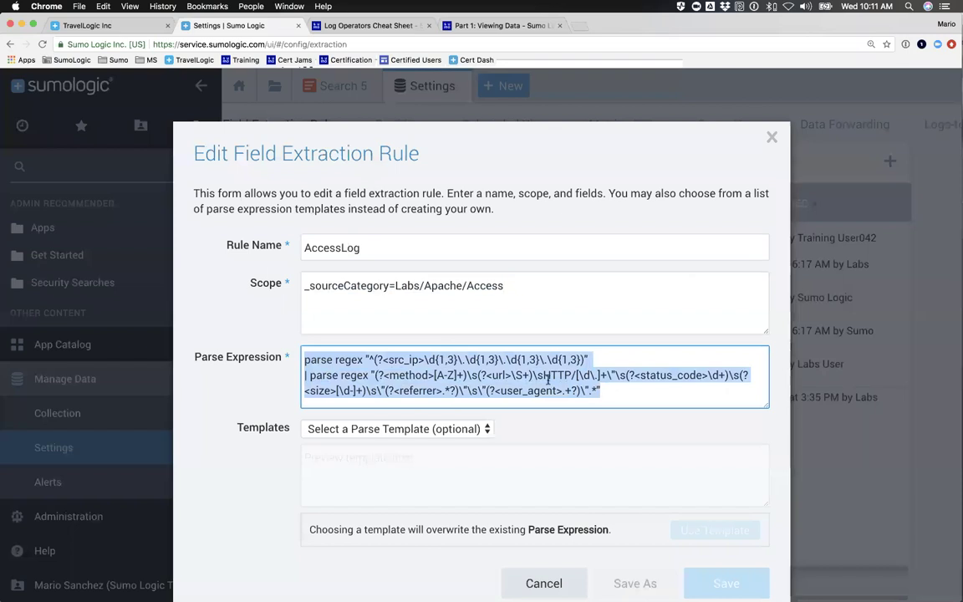
left_click_drag(428, 360, 577, 357)
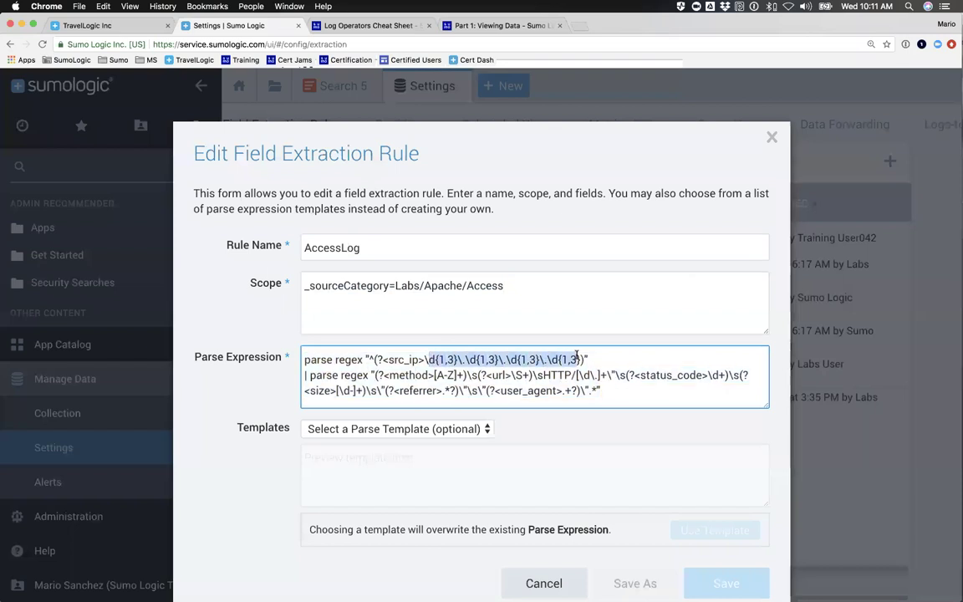
double_click(400, 359)
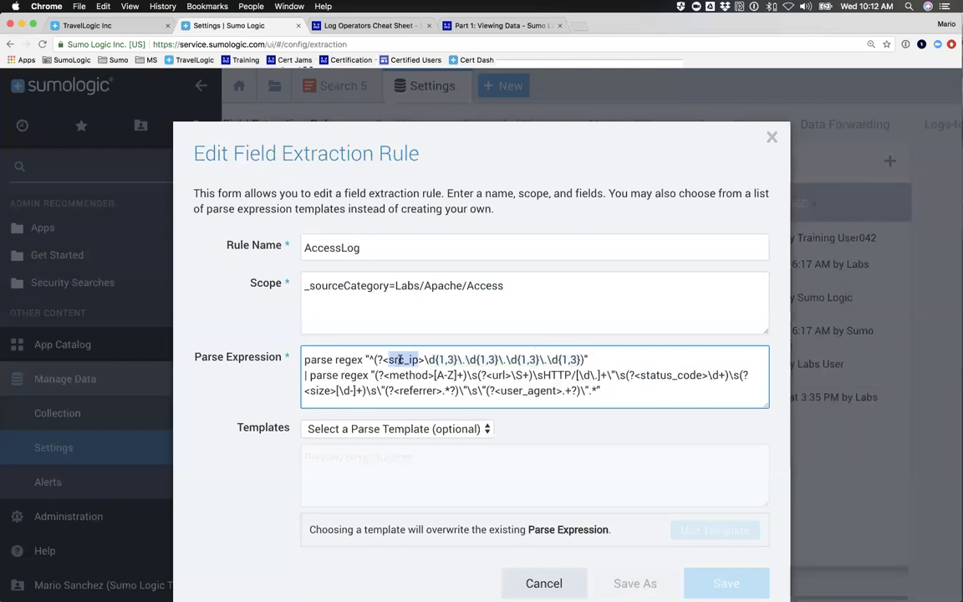
double_click(401, 375)
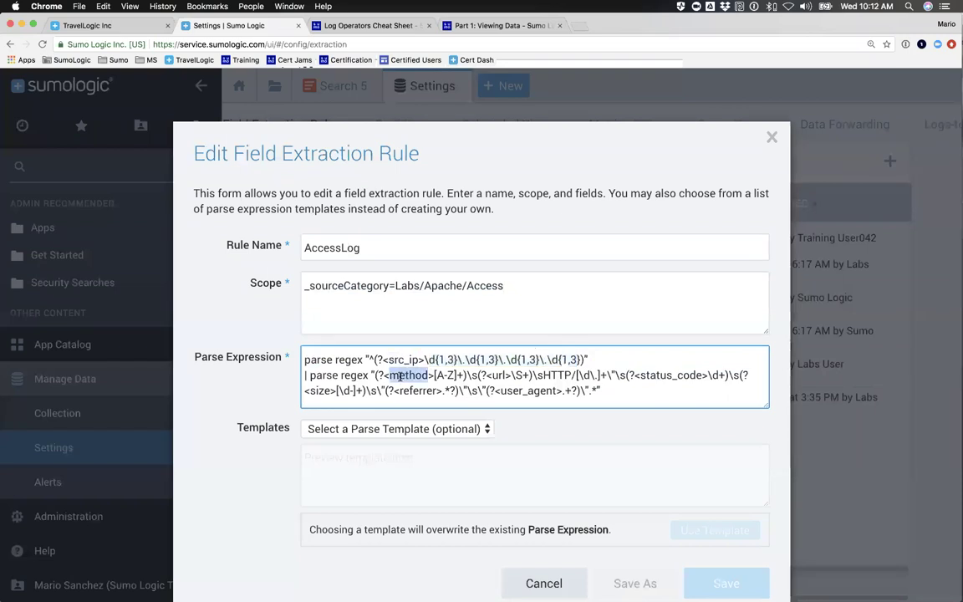
double_click(497, 375)
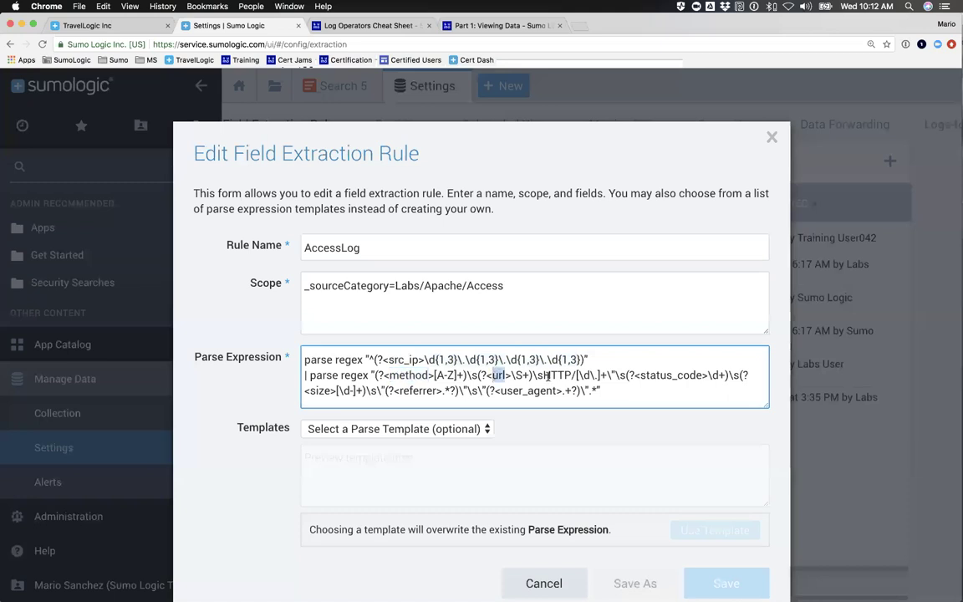
double_click(664, 375)
double_click(418, 390)
double_click(500, 391)
double_click(320, 390)
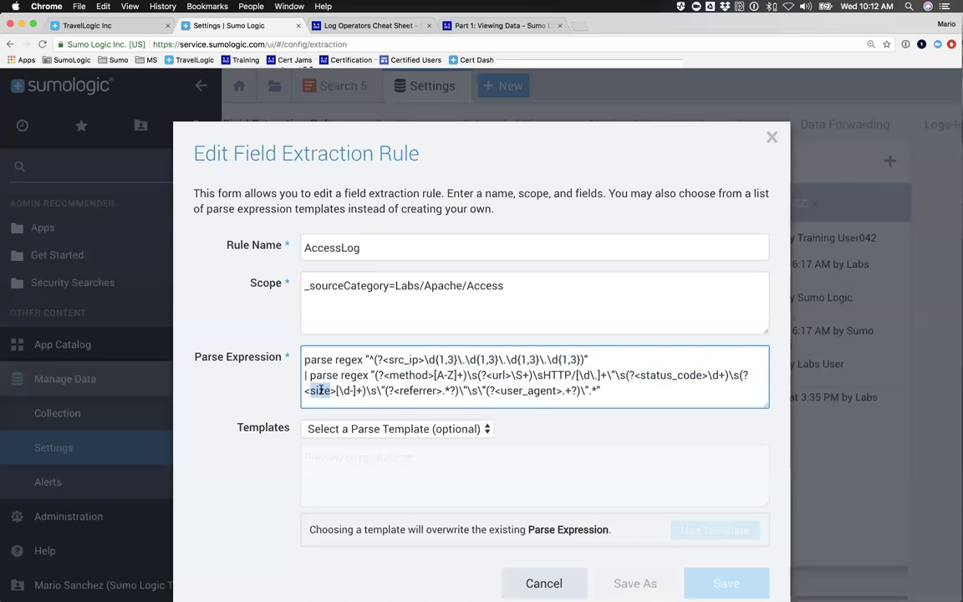
left_click(302, 361)
left_click_drag(317, 366, 631, 391)
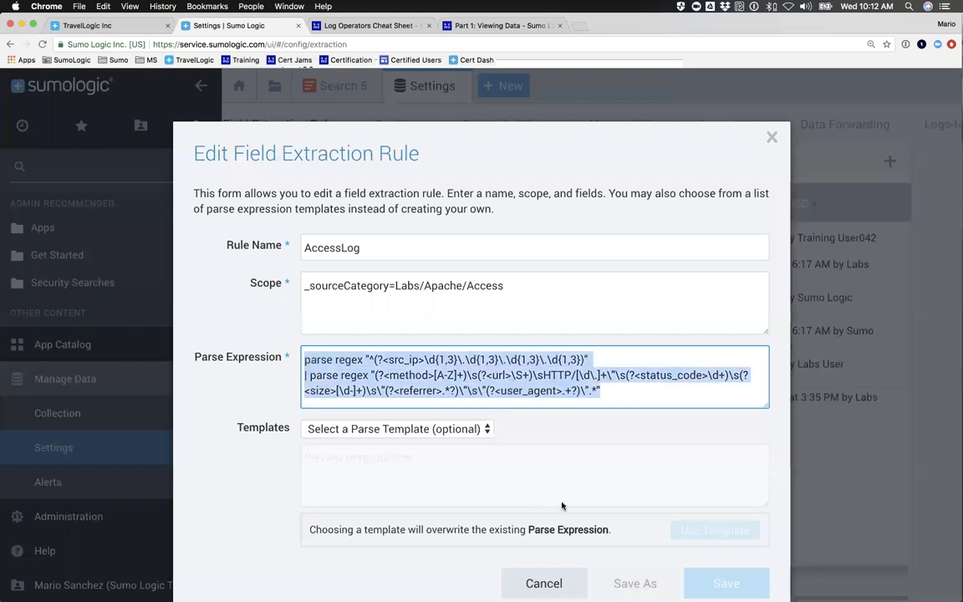
double_click(400, 358)
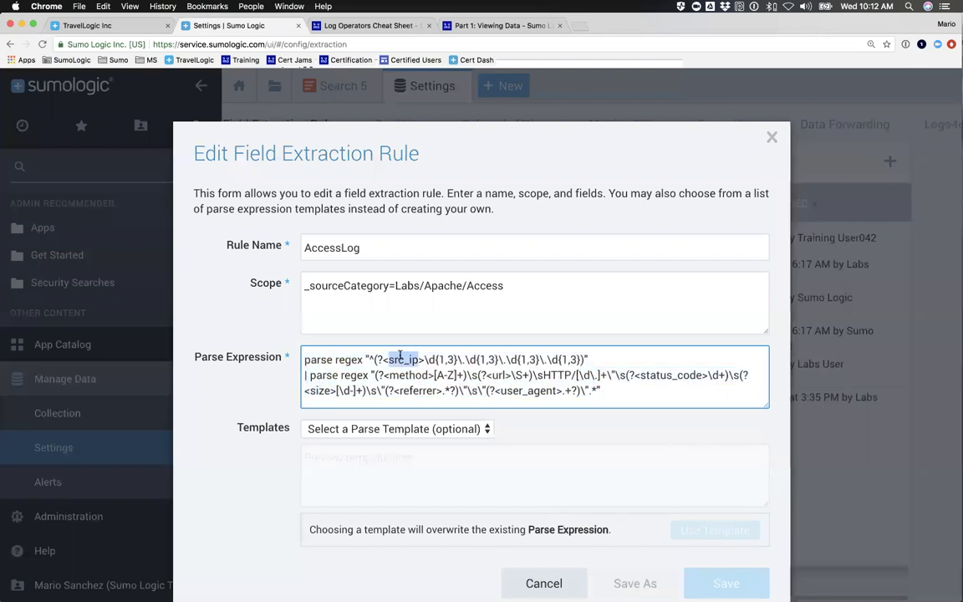
left_click(773, 142)
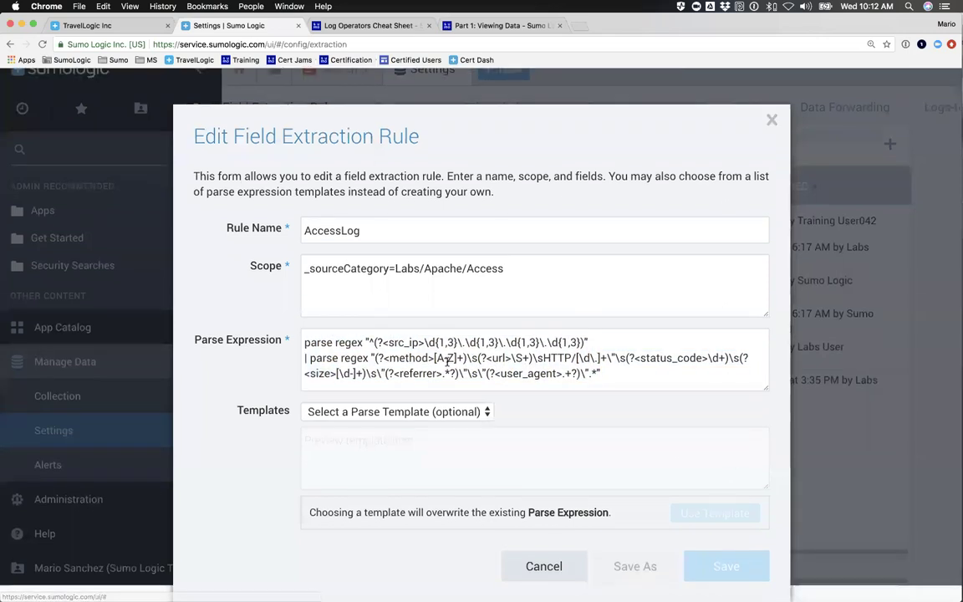
left_click(772, 122)
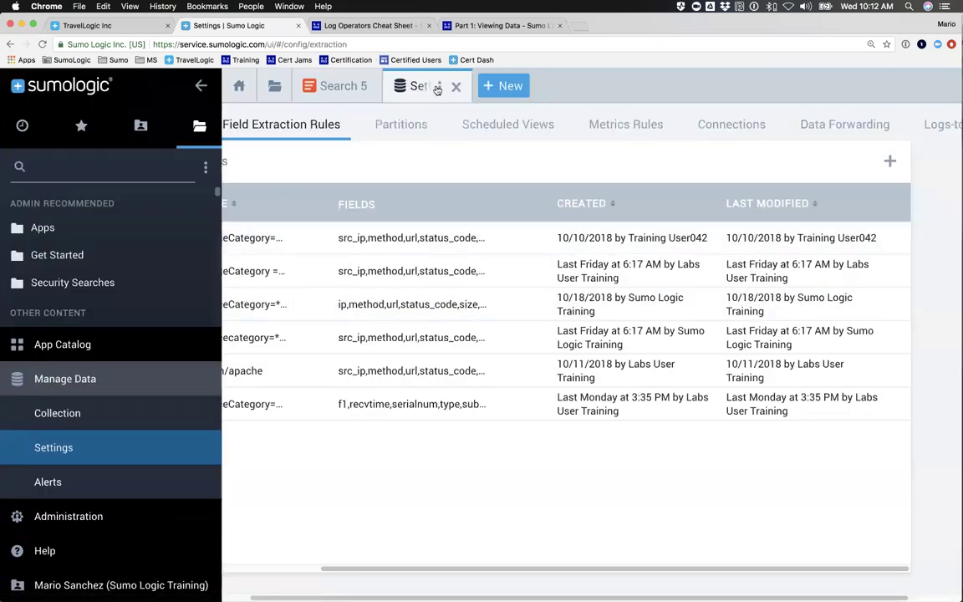
left_click(455, 86)
Replace the count expression with "avg(size) by src_ip", run the search and collapse the navigation sidebar.
left_click_drag(271, 148, 424, 150)
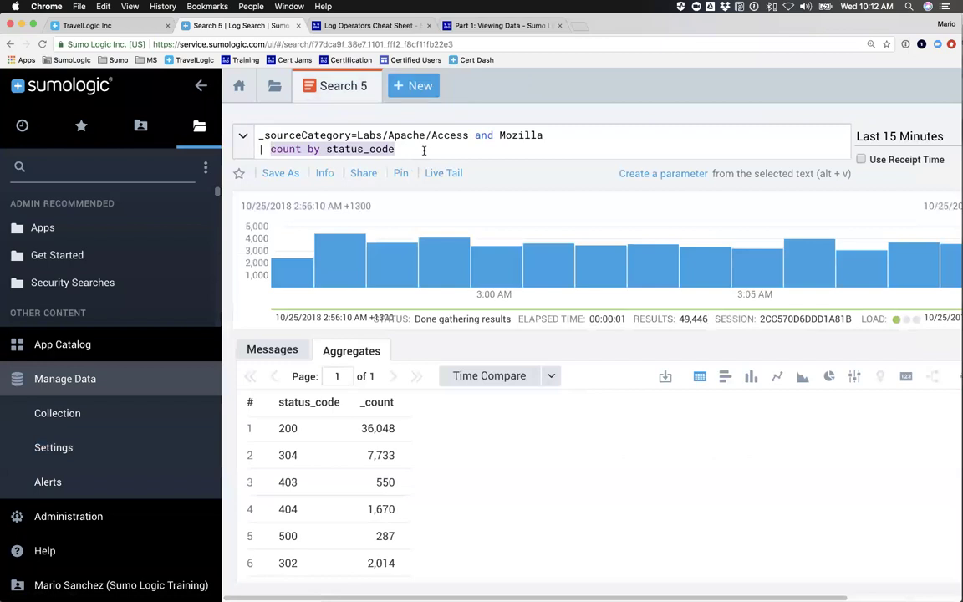
type("avg(sixe_ by src_")
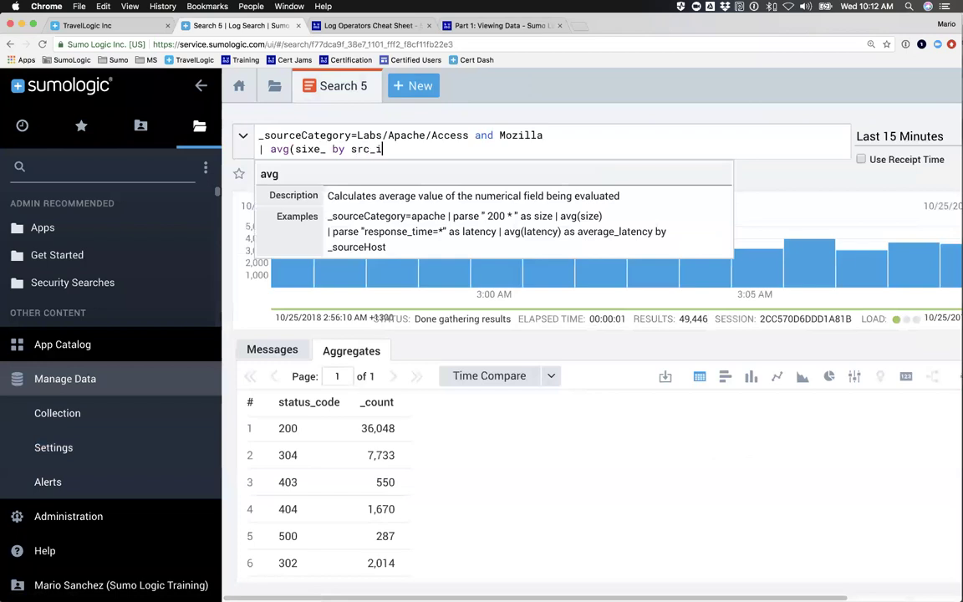
type("ip")
key("Return")
left_click(318, 148)
key("BackSpace")
type("z")
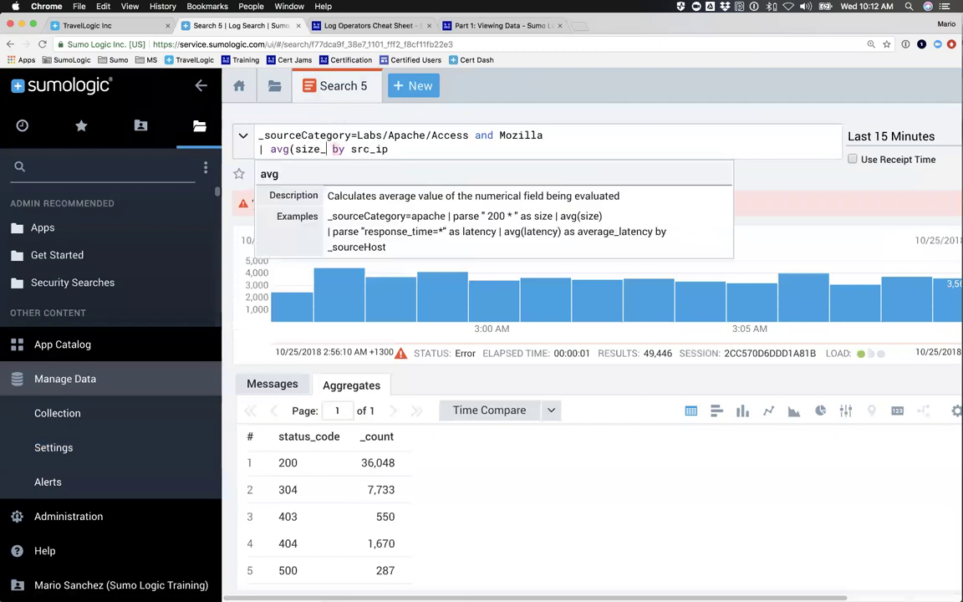
key("Delete")
type(")")
key("Return")
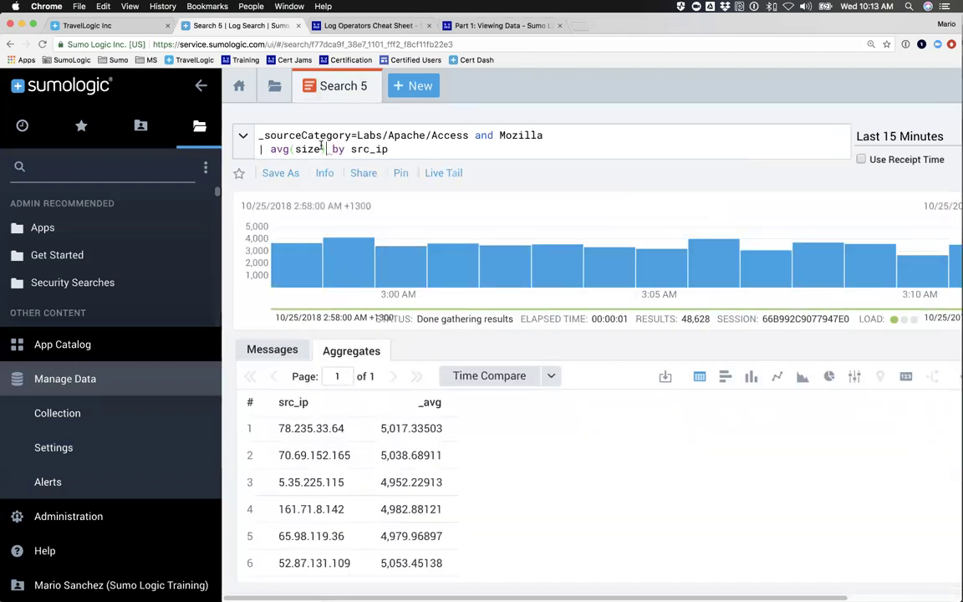
left_click(201, 85)
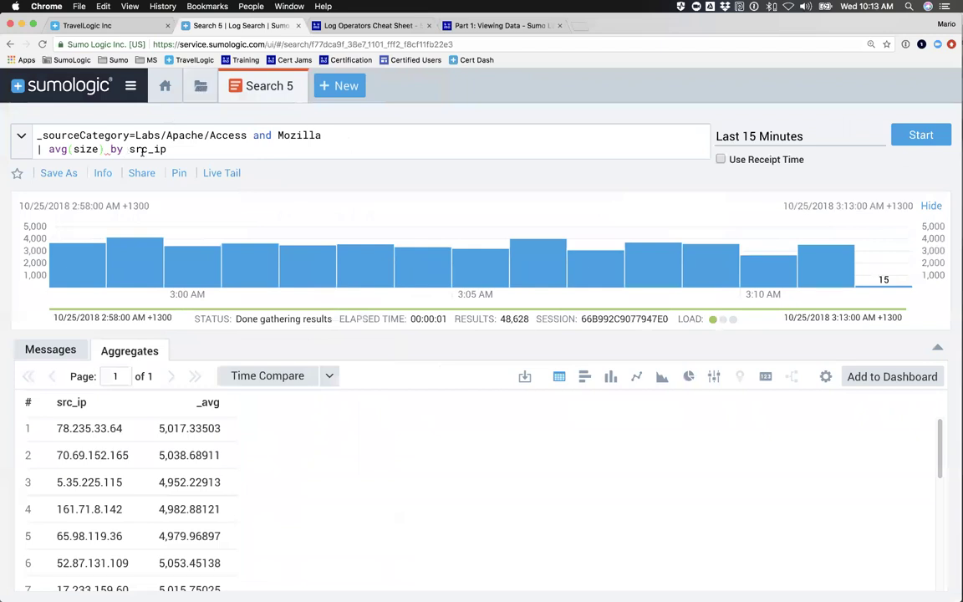
Delete the avg line so only "_sourceCategory=Labs/Apache/Access and Mozilla" remains, and run the search.
left_click_drag(183, 153, 24, 149)
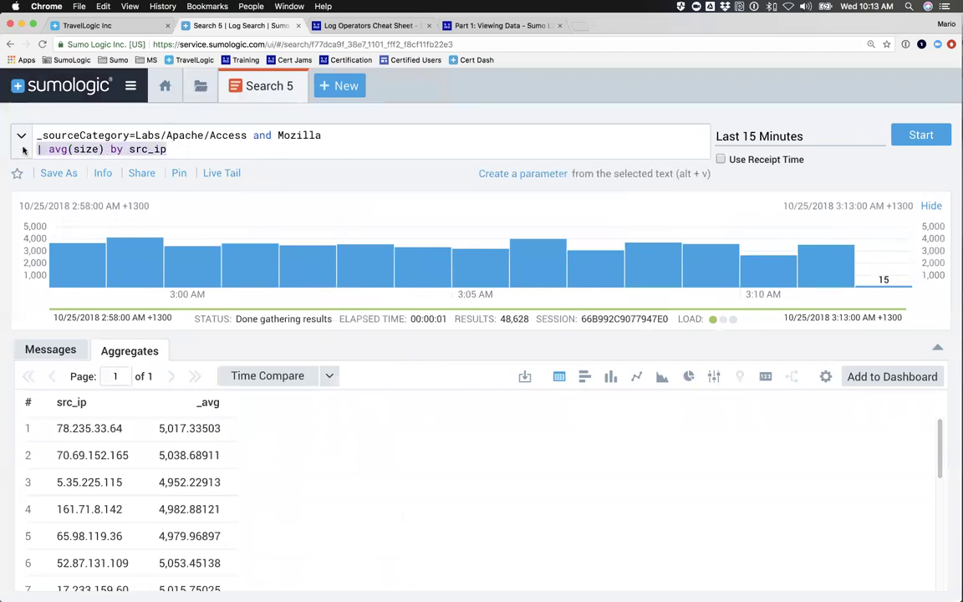
key("BackSpace")
key("BackSpace")
key("Return")
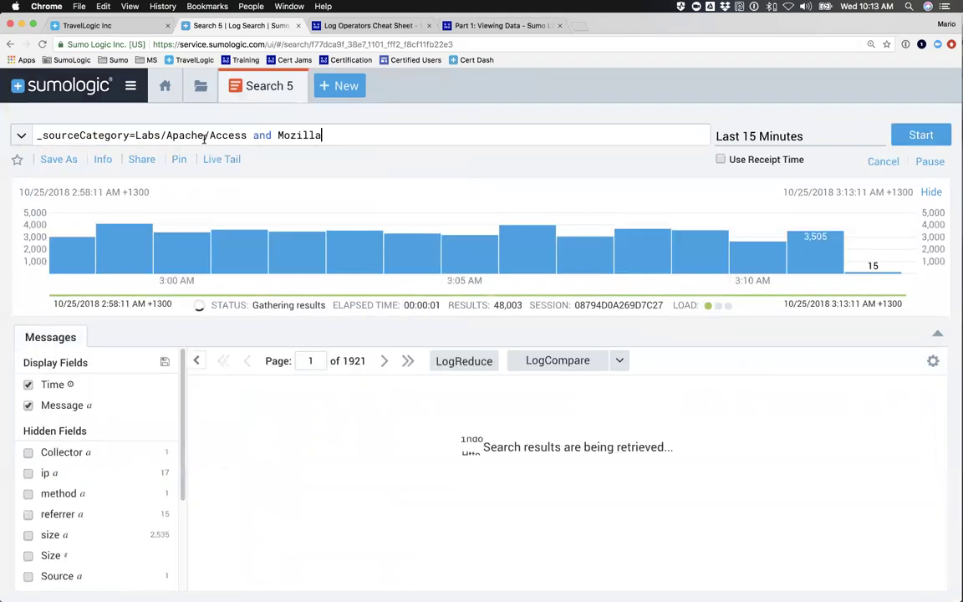
Examine the Hidden Fields list of the search results, from Collector to user_agent.
scroll(65, 488, "down", 3)
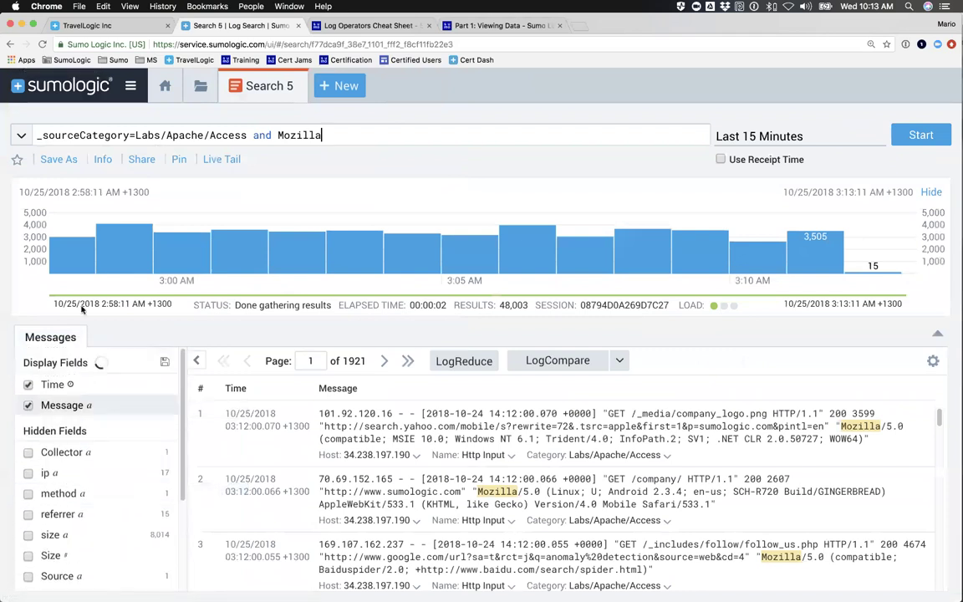
scroll(68, 451, "down", 4)
scroll(69, 474, "up", 2)
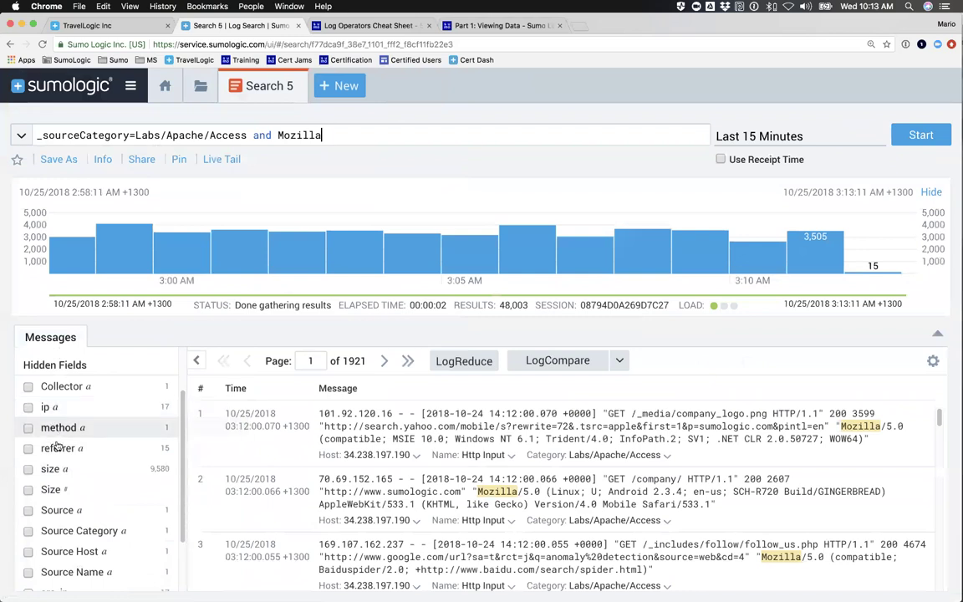
scroll(56, 451, "down", 3)
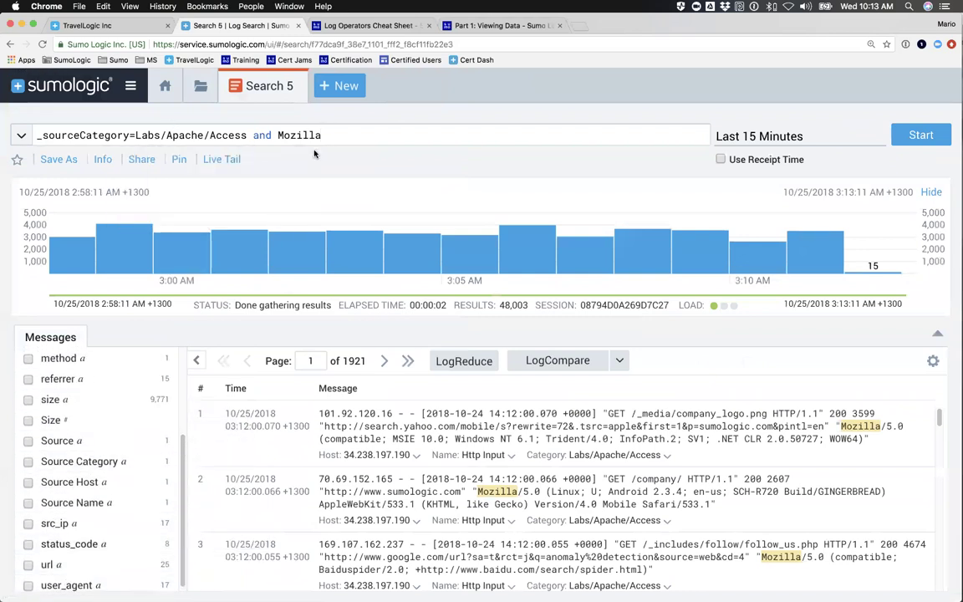
Add the line "| count by status_code" to the query, run the search and review the counts, including the 404 row.
left_click(363, 129)
key("shift+Return")
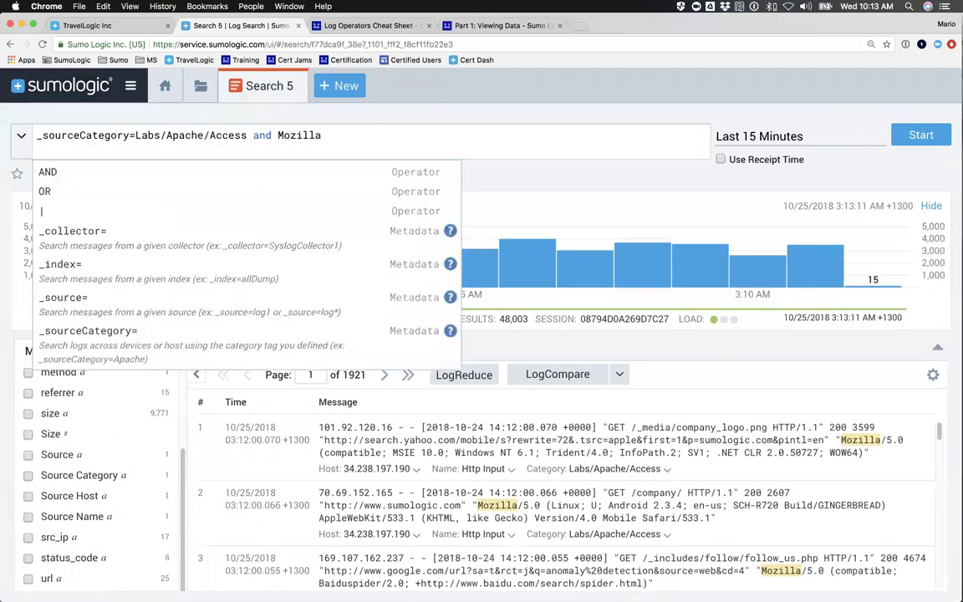
type("| count ")
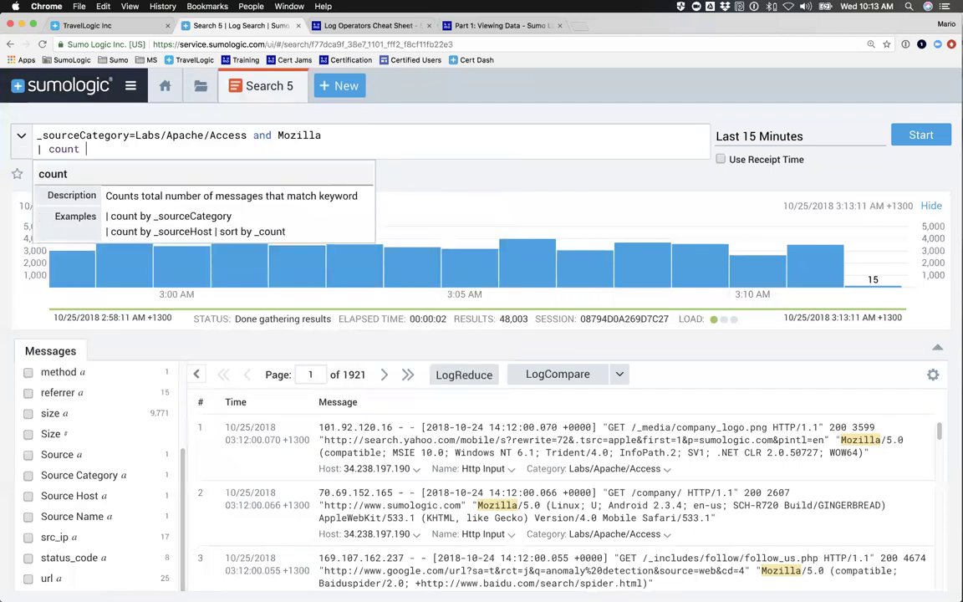
type("by status_code")
key("Return")
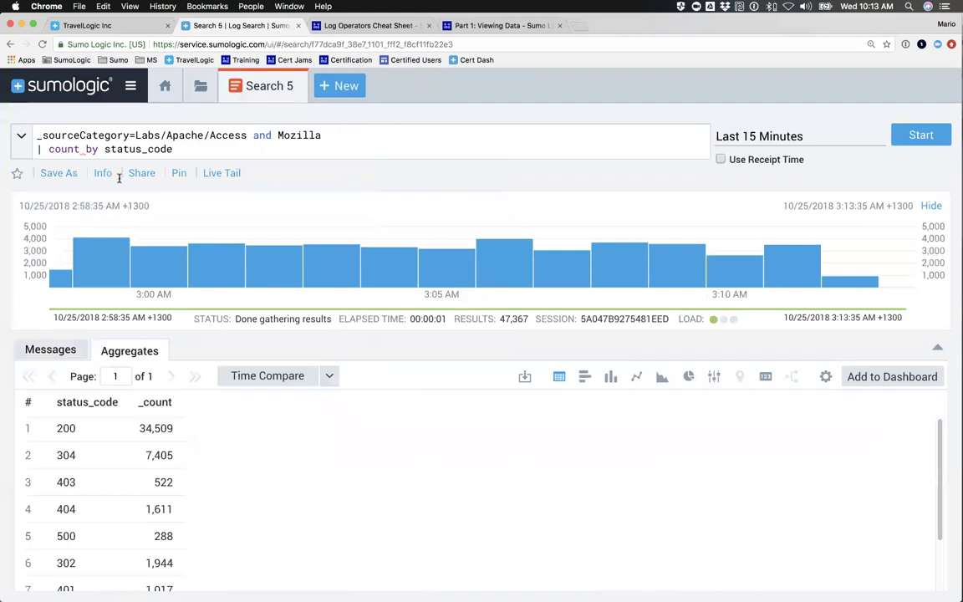
scroll(144, 566, "down", 1)
scroll(145, 565, "down", 2)
scroll(145, 566, "up", 3)
double_click(63, 509)
double_click(157, 509)
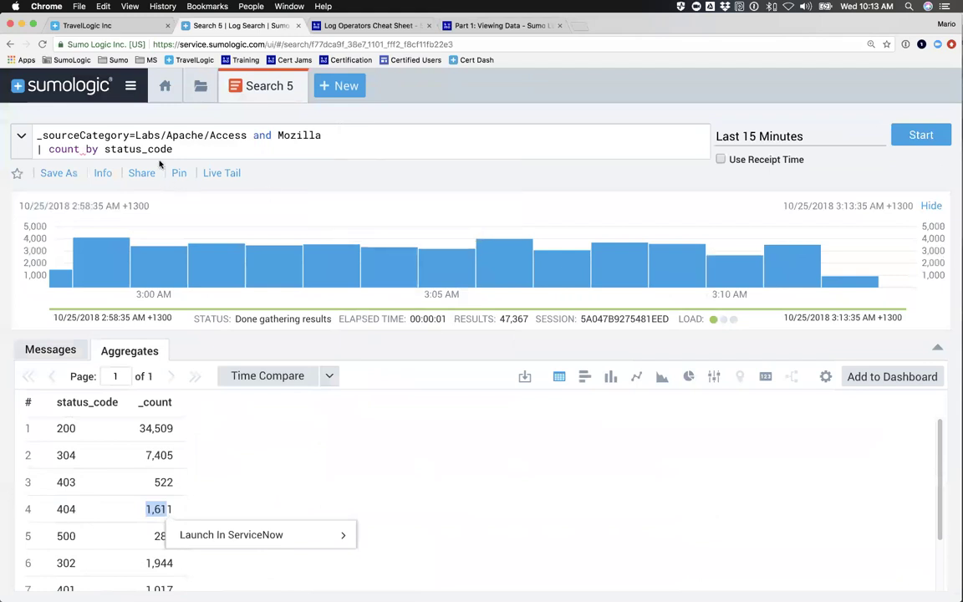
Set the search time range to Last 60 Minutes, rerun the query and check the count for status code 404.
left_click(735, 137)
left_click(709, 220)
left_click(919, 135)
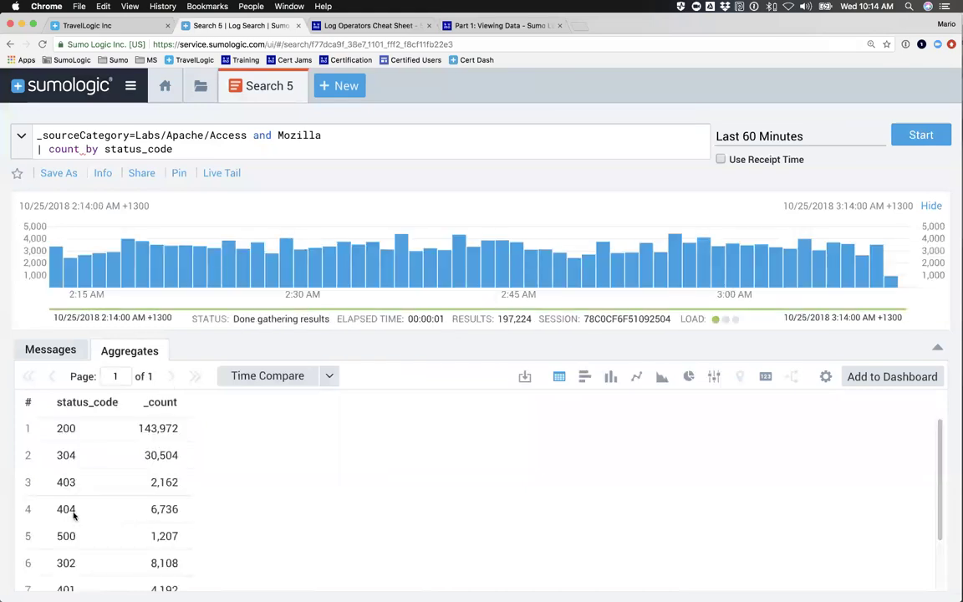
left_click_drag(50, 509, 181, 508)
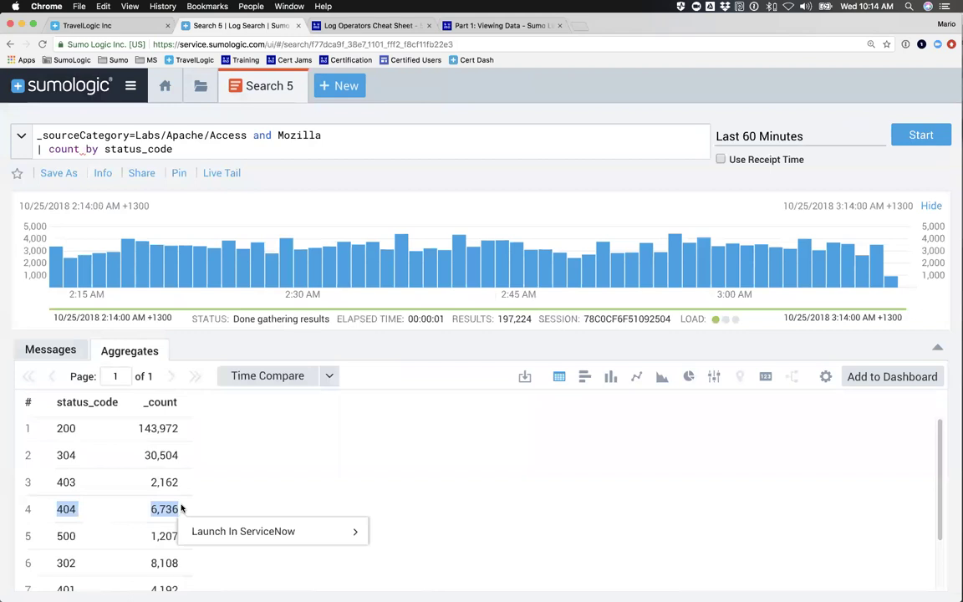
Insert the line "| timeslice 5m" above the count line of the query.
left_click(37, 149)
key("Return")
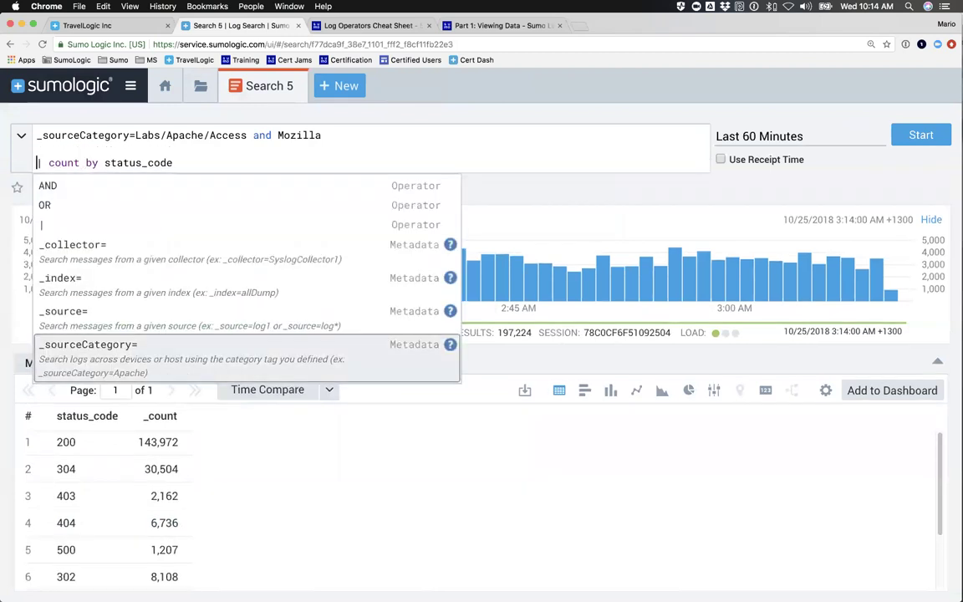
left_click(36, 147)
type("| ")
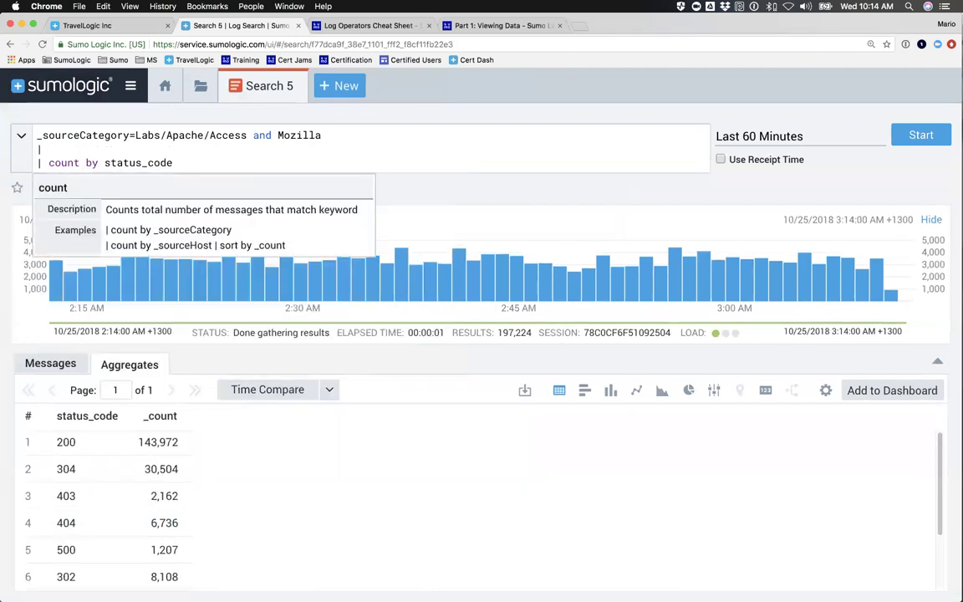
type("timeslsice")
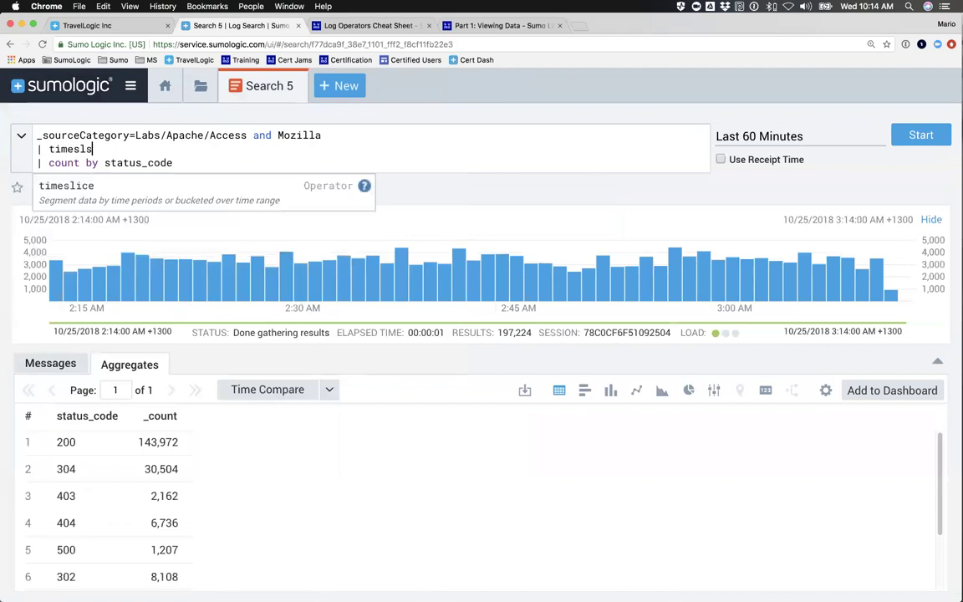
key("BackSpace")
key("BackSpace")
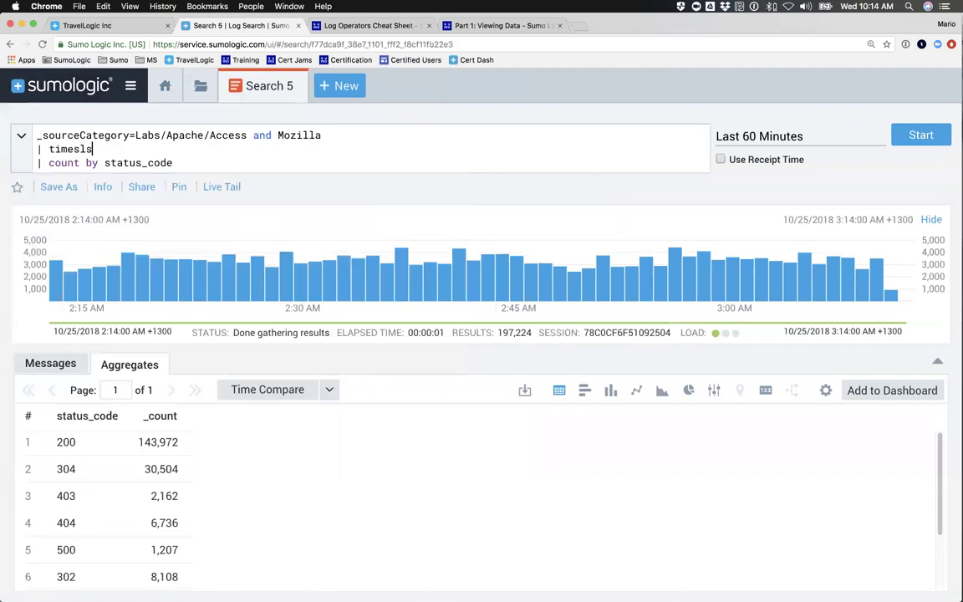
type("i")
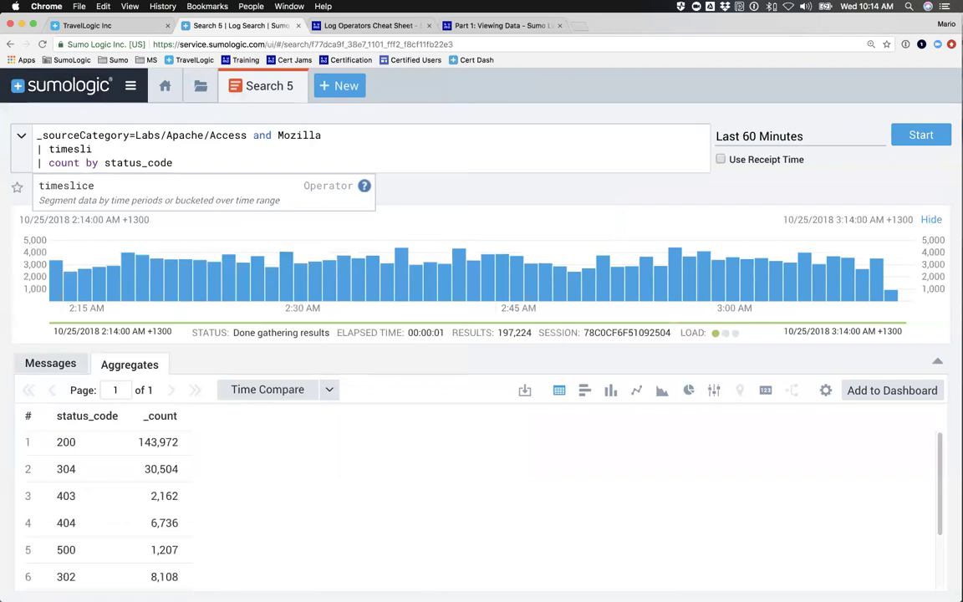
type("ce")
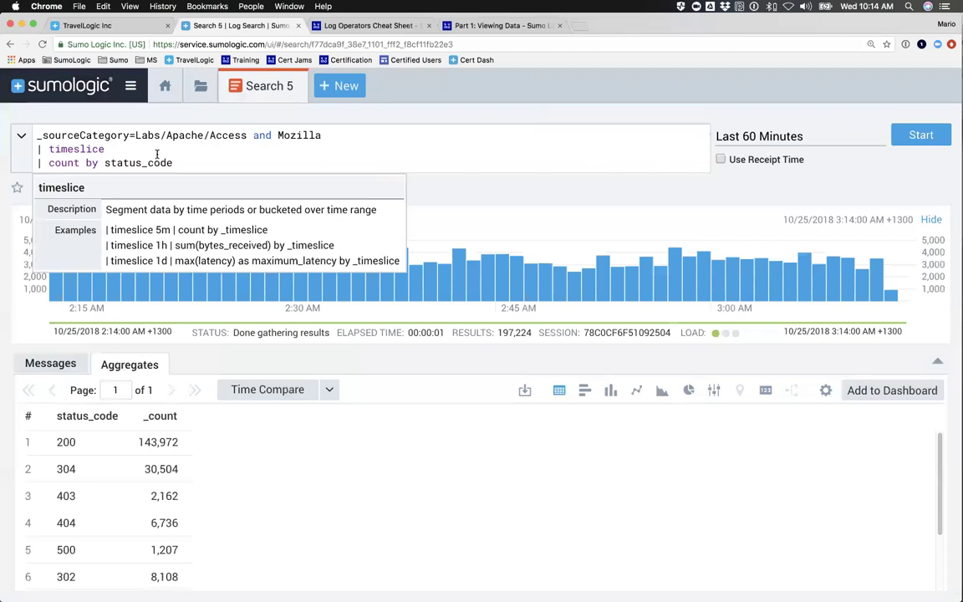
type("1m")
key("BackSpace")
key("BackSpace")
type("5m")
Extend the count line to group by both fields, as "| count by _timeslice, status_code".
left_click(121, 163)
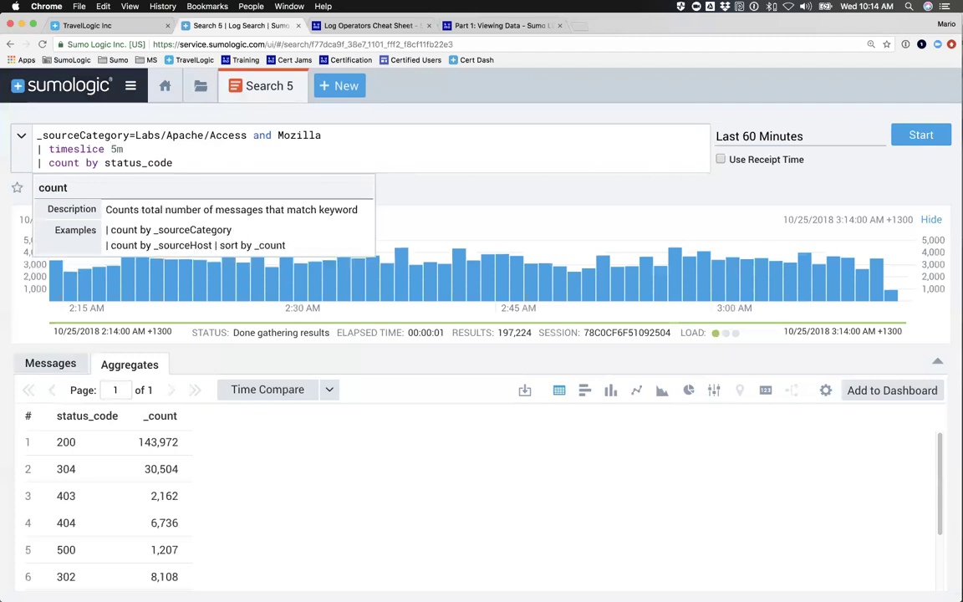
type("_timeslsice,")
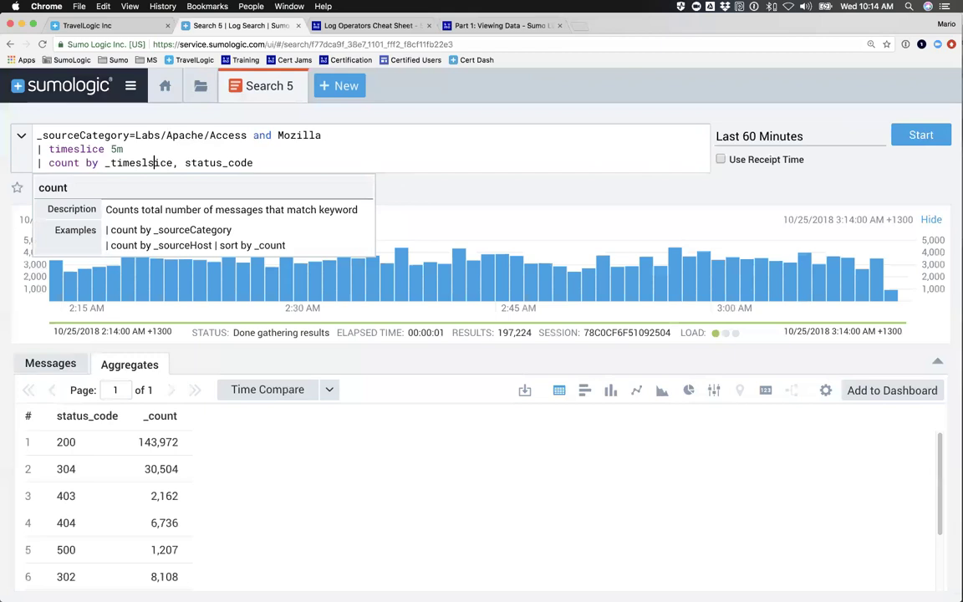
key("BackSpace")
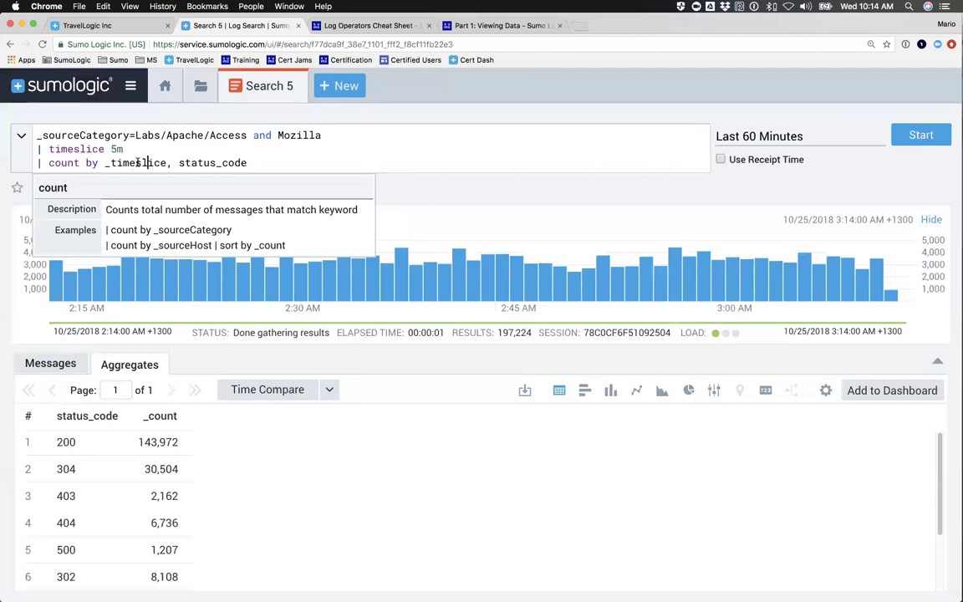
double_click(107, 163)
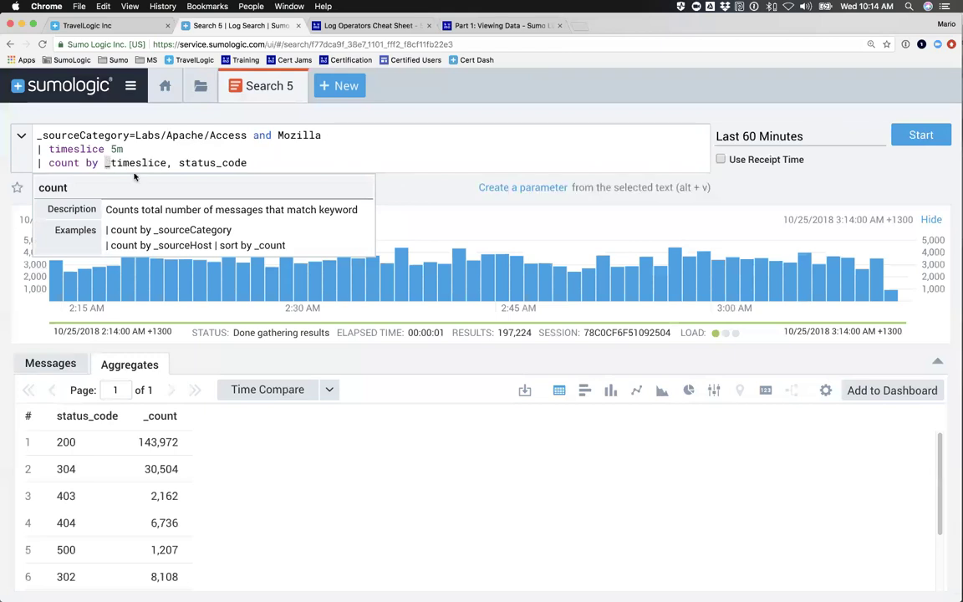
double_click(132, 162)
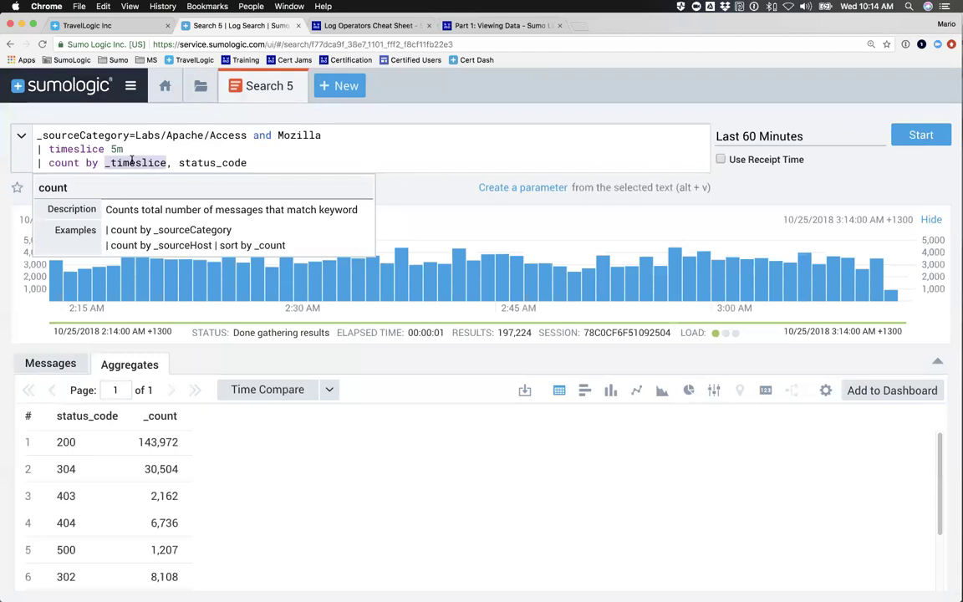
double_click(57, 163)
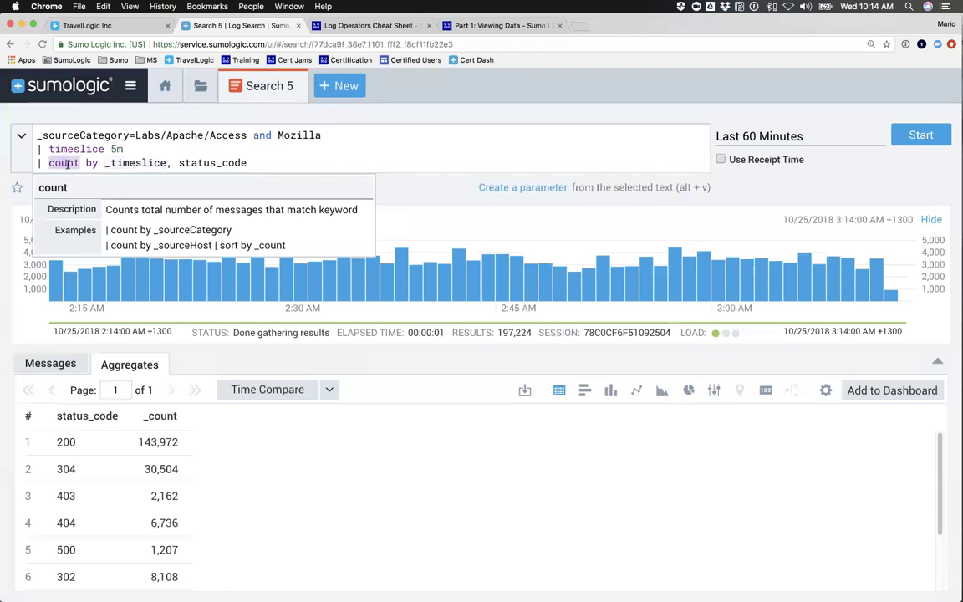
Sort the status code results by _count, first ascending and finally descending.
left_click_drag(180, 418, 141, 419)
left_click(141, 416)
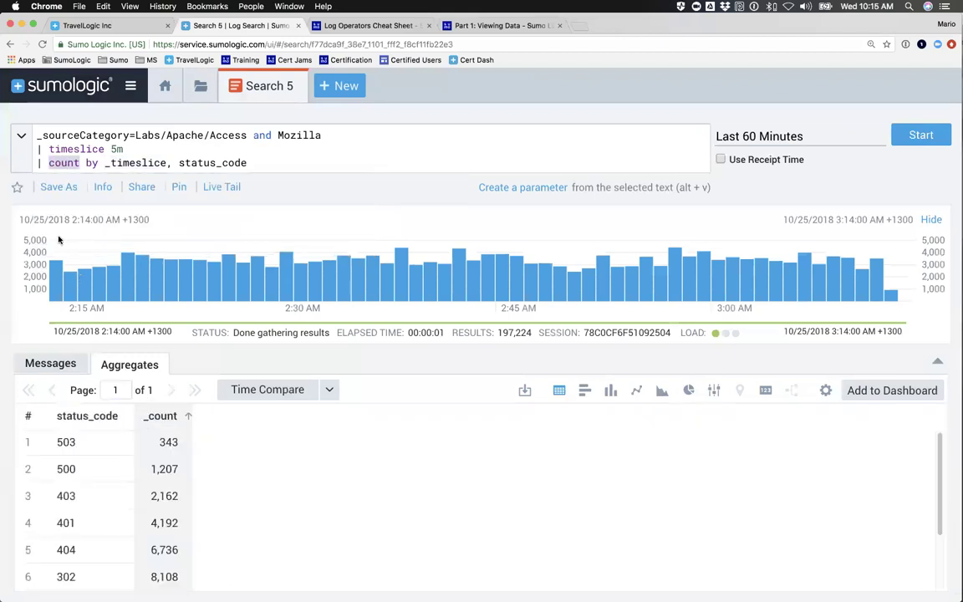
left_click(52, 163)
double_click(53, 163)
left_click(168, 419)
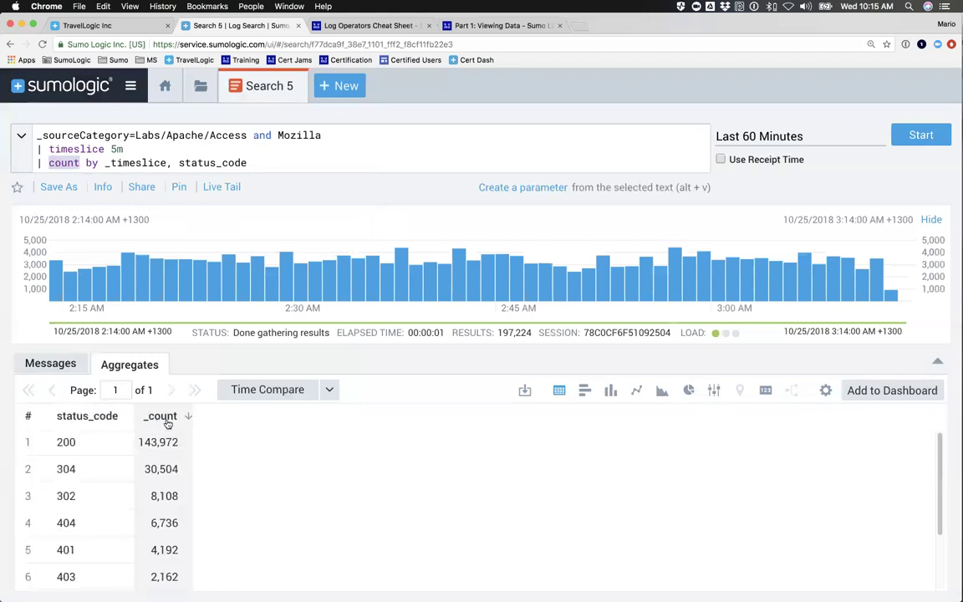
Run the timesliced query and sort the aggregate results by Time in ascending order.
left_click(74, 149)
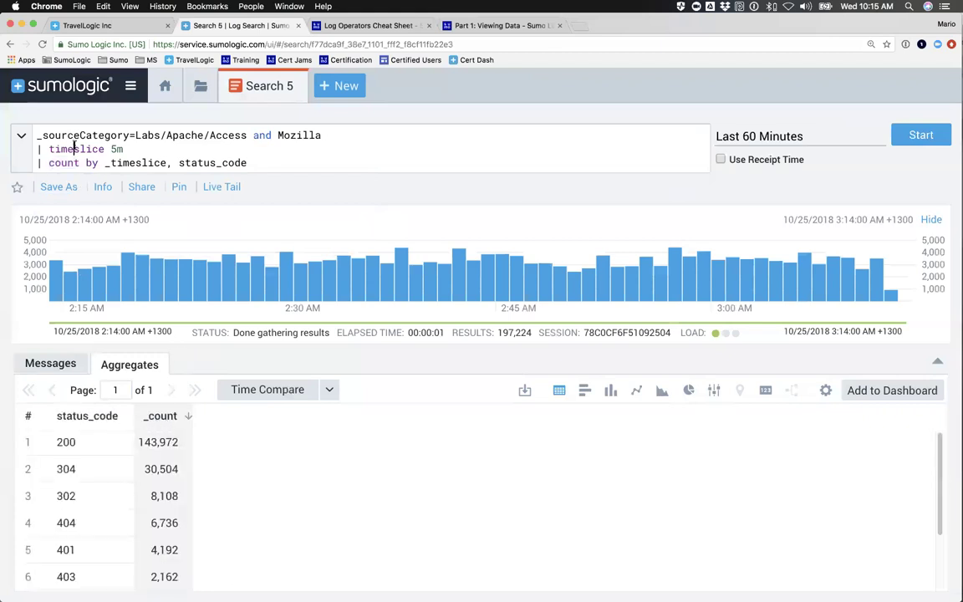
double_click(74, 149)
left_click_drag(104, 163, 165, 162)
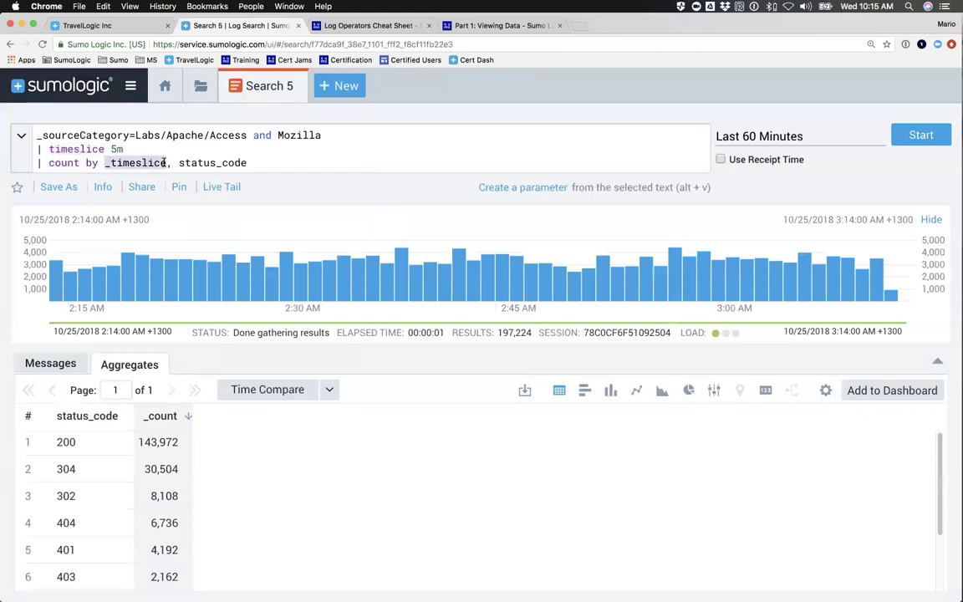
left_click(911, 136)
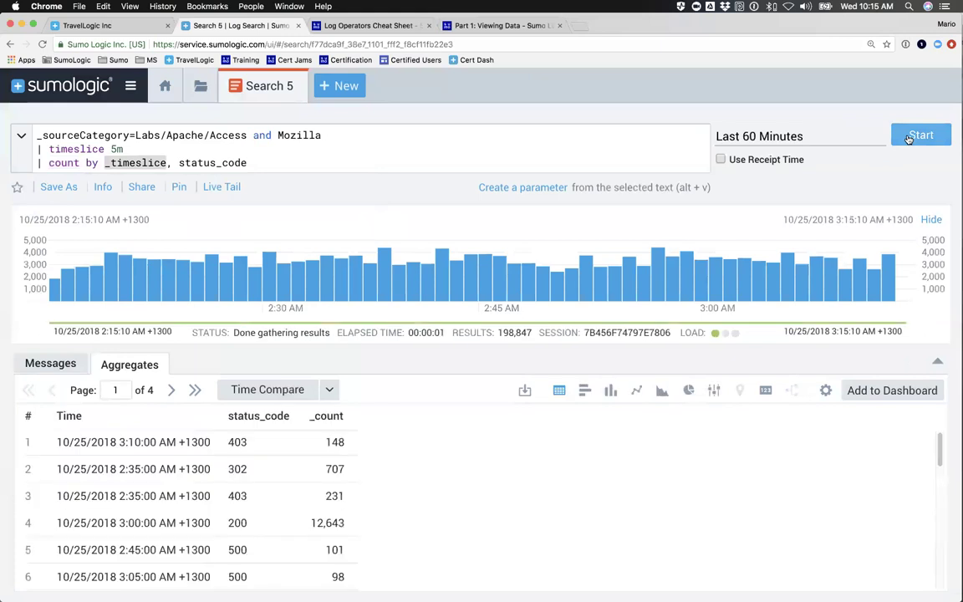
left_click(99, 416)
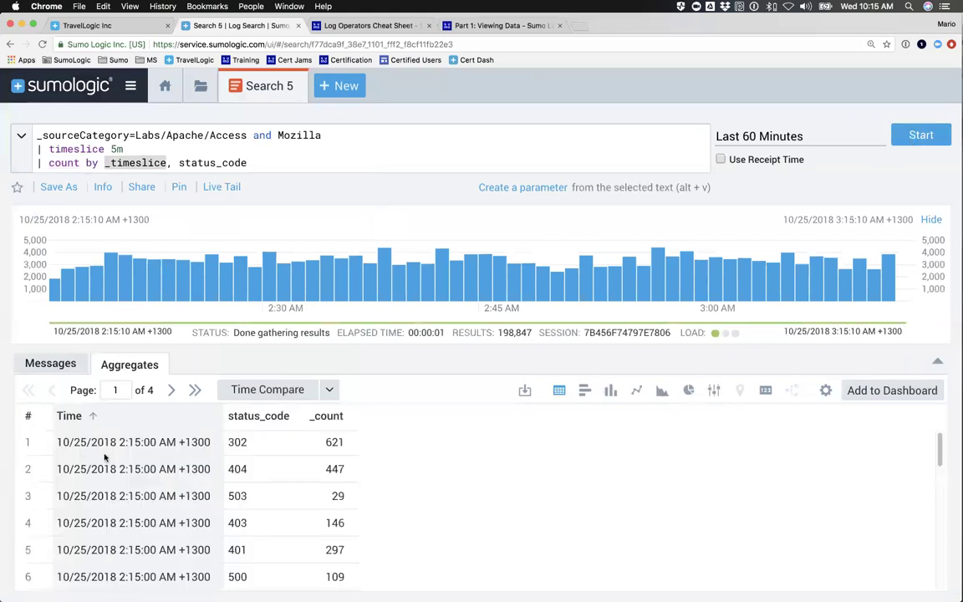
scroll(126, 456, "down", 1)
scroll(125, 456, "up", 1)
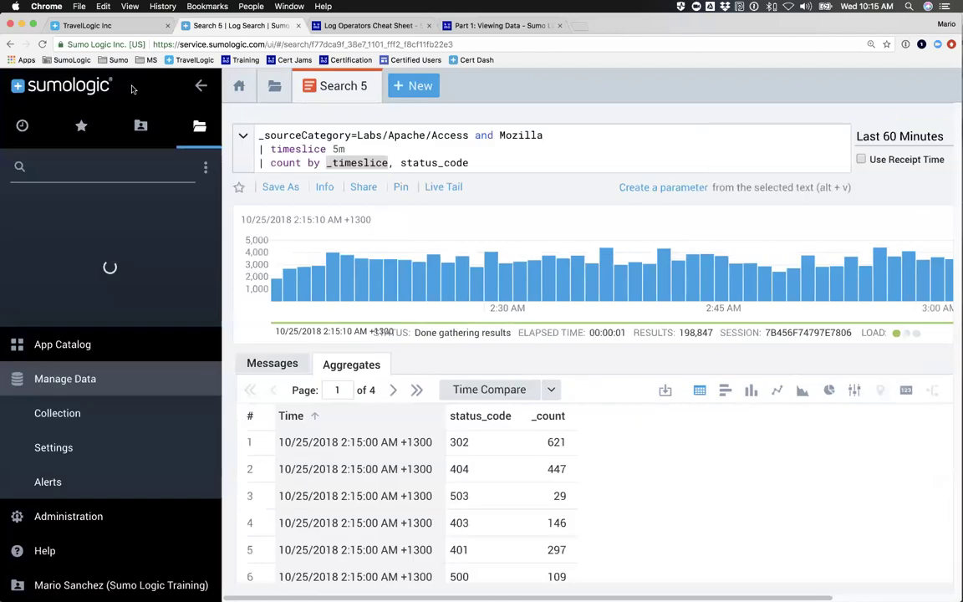
In the account preferences, set the default timezone to (GMT-04:00) America/Santo_Domingo and save the preferences.
left_click(127, 84)
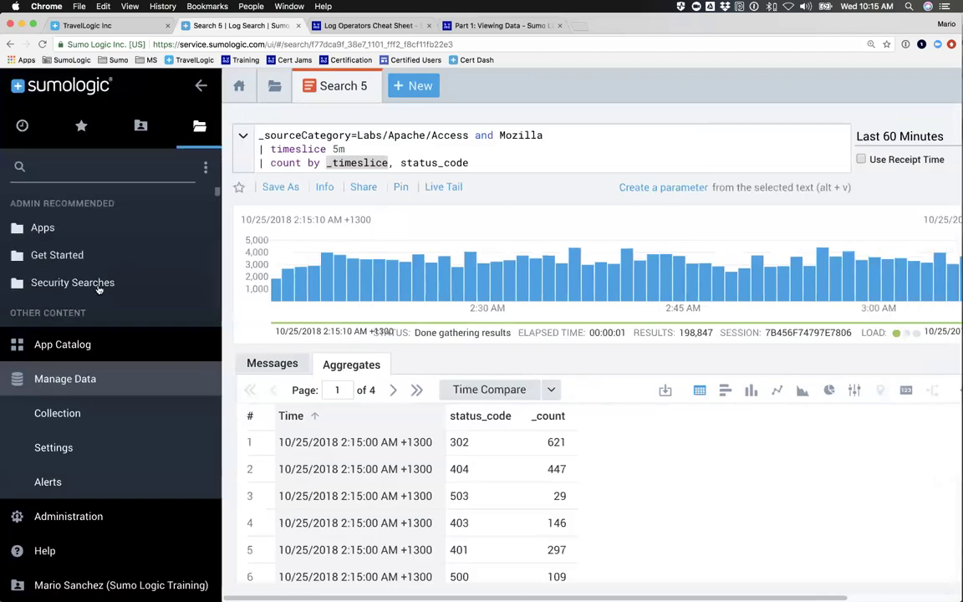
left_click(92, 585)
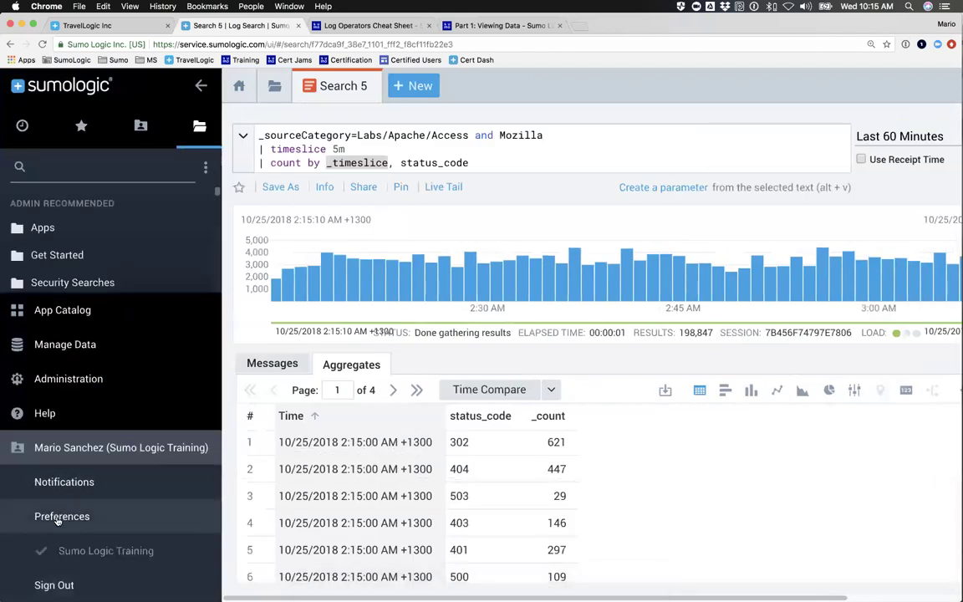
left_click(71, 505)
scroll(321, 408, "down", 8)
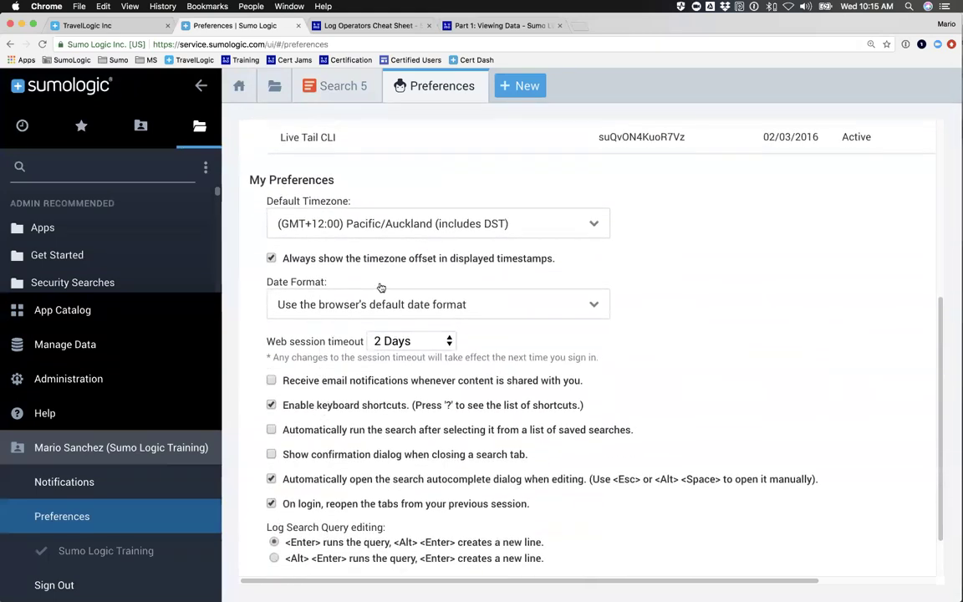
left_click(368, 216)
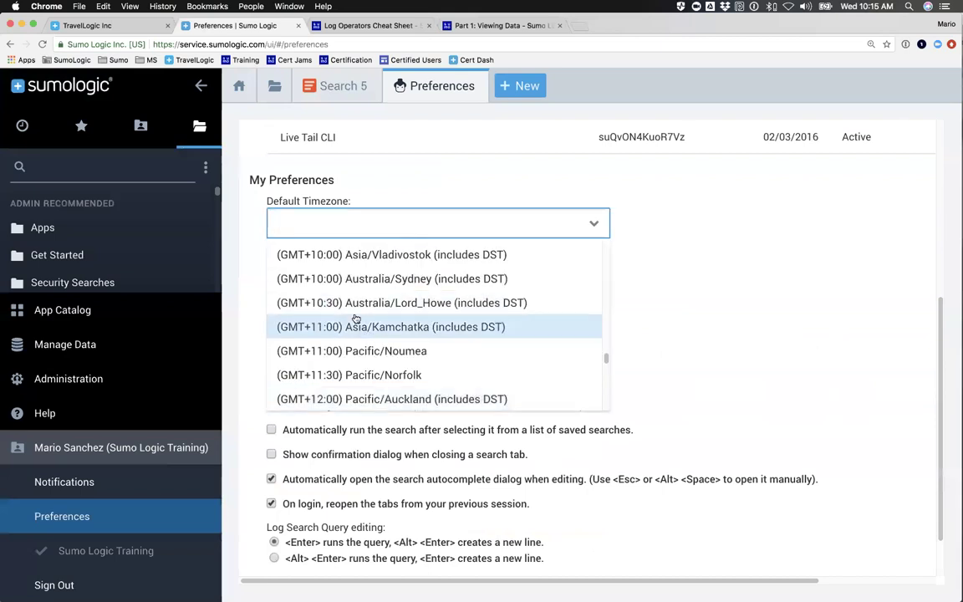
scroll(355, 318, "up", 20)
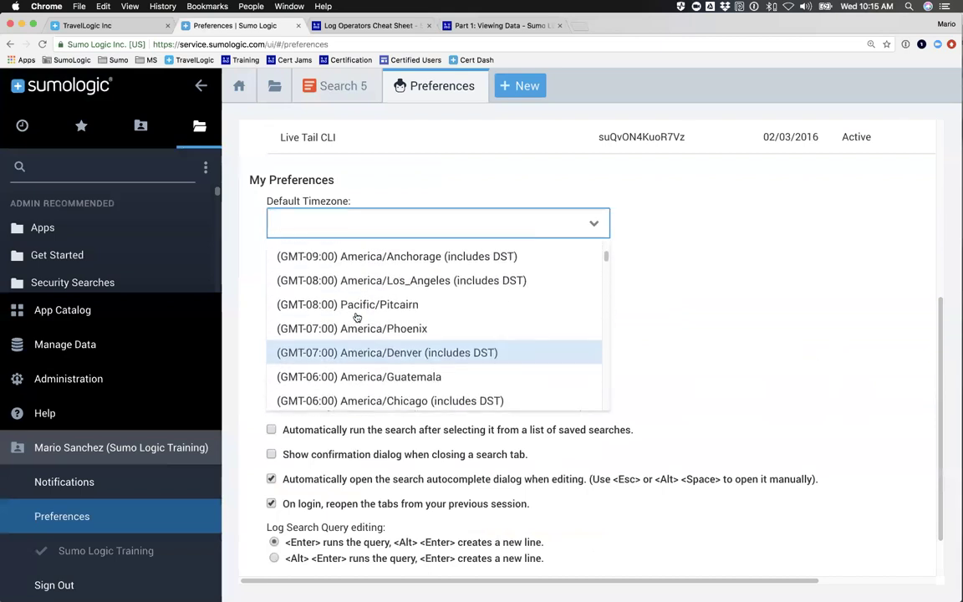
scroll(370, 306, "down", 1)
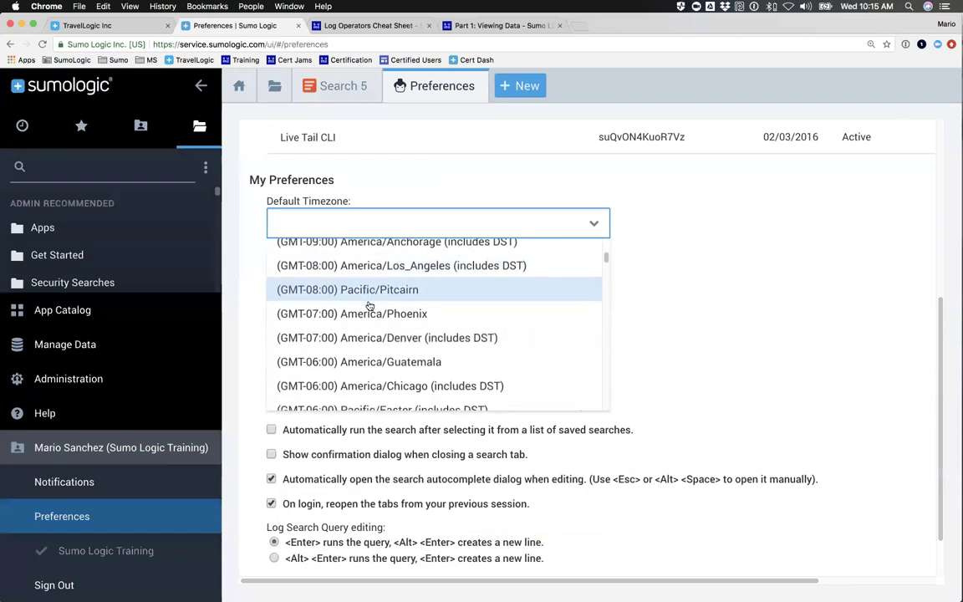
scroll(370, 306, "down", 5)
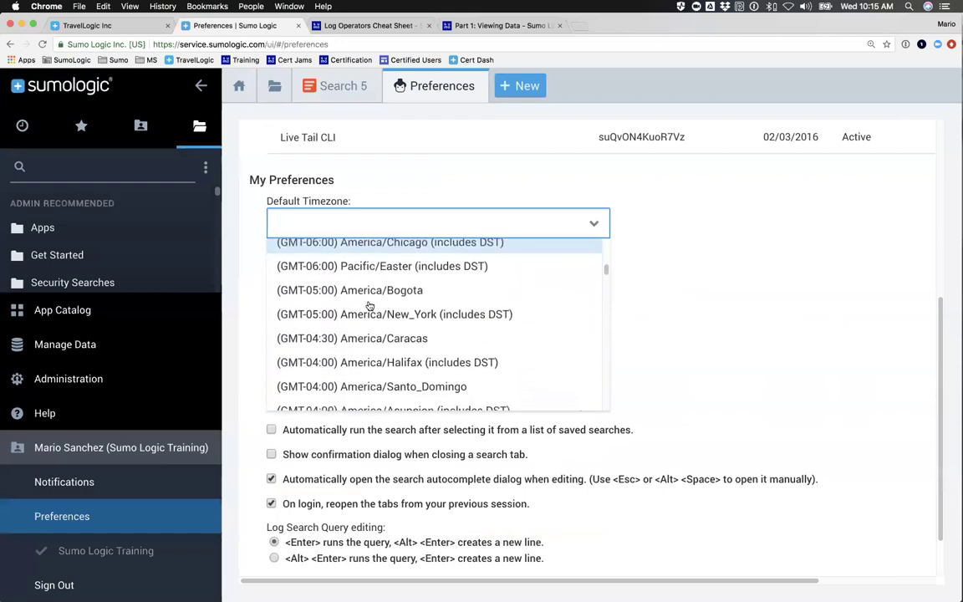
scroll(371, 364, "down", 1)
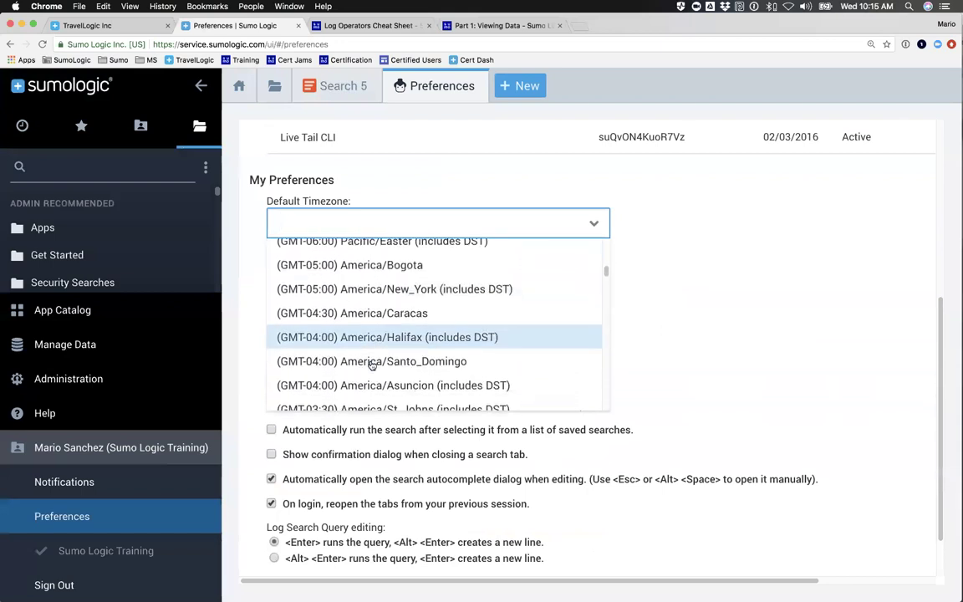
left_click(372, 362)
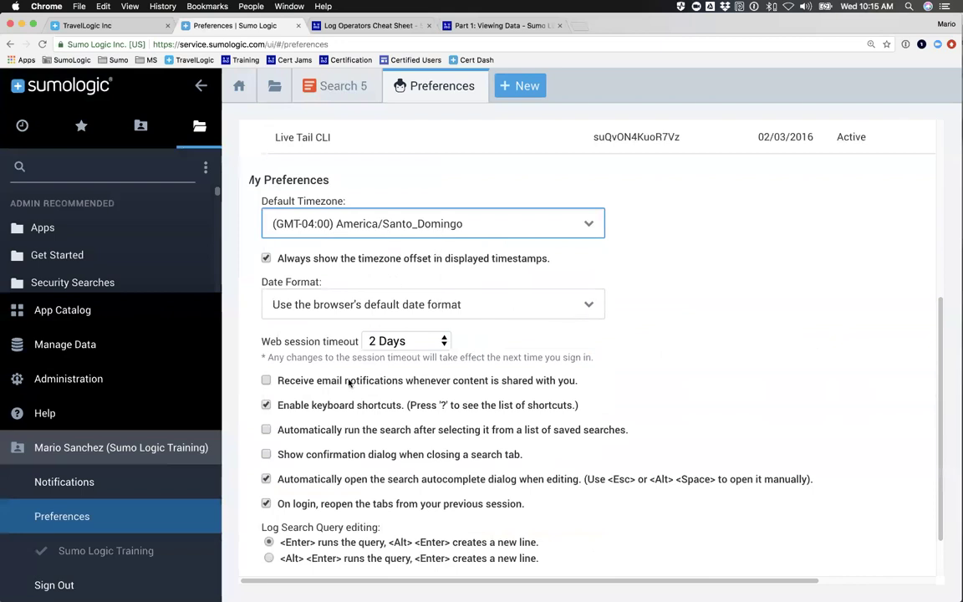
scroll(422, 418, "down", 2)
left_click(295, 541)
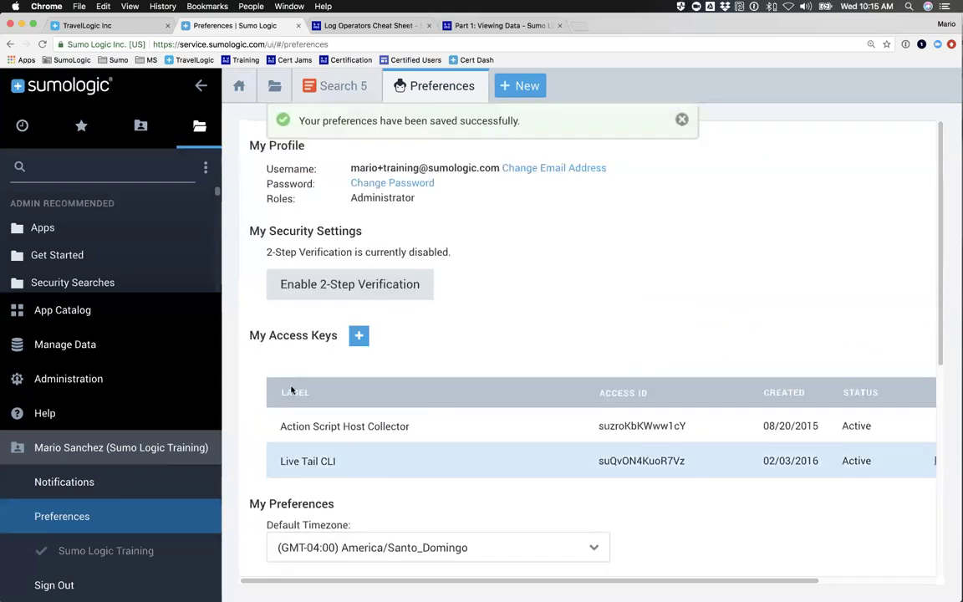
Collapse the side navigation, close the preferences and return to the Search 5 results.
left_click(199, 86)
left_click(397, 87)
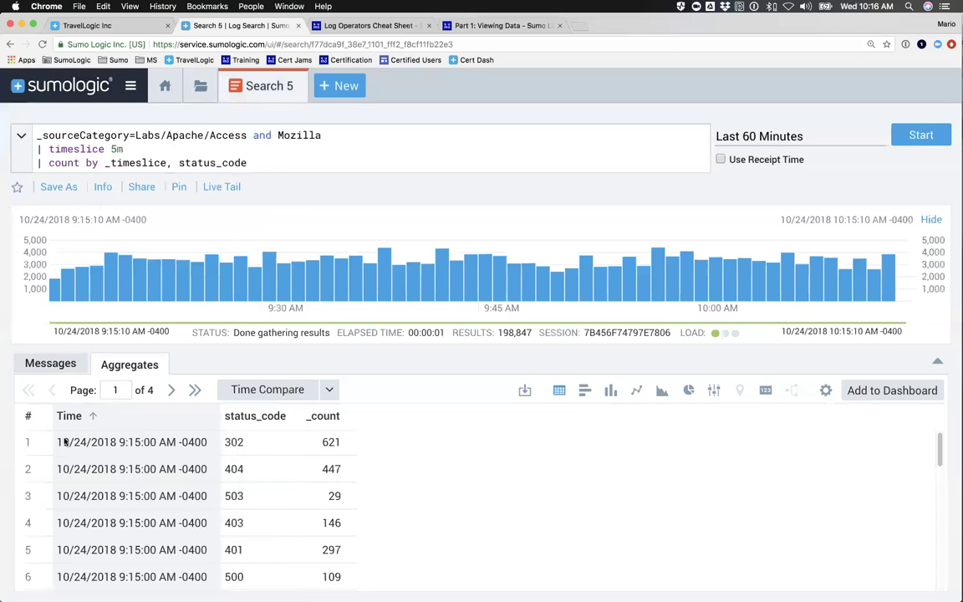
mouse_move(212, 276)
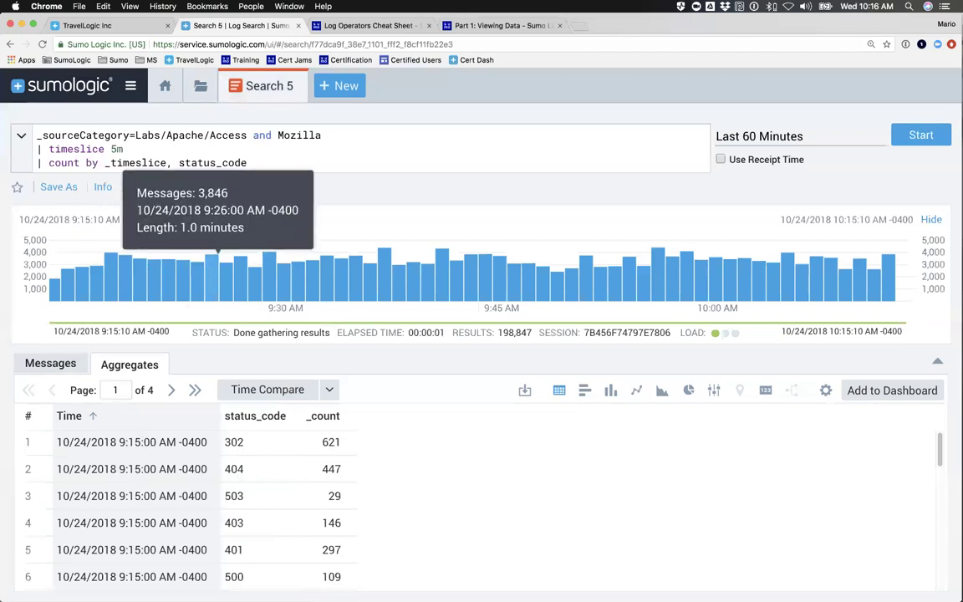
Append the line "| transpose row _timeslice column status_code" to the query and run it.
key("shift+Return")
type("| ")
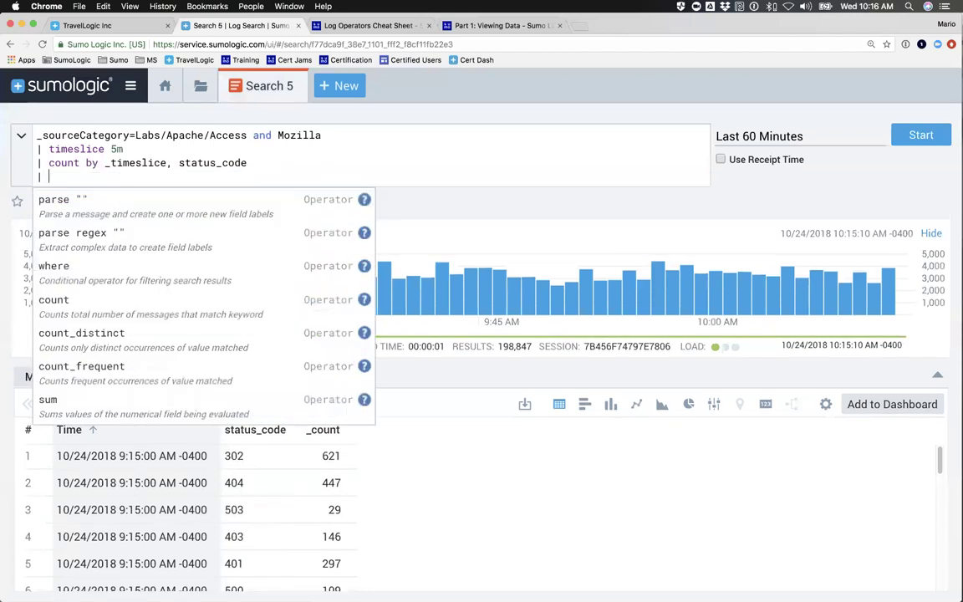
type("transpose")
left_click(143, 163)
left_click(149, 184)
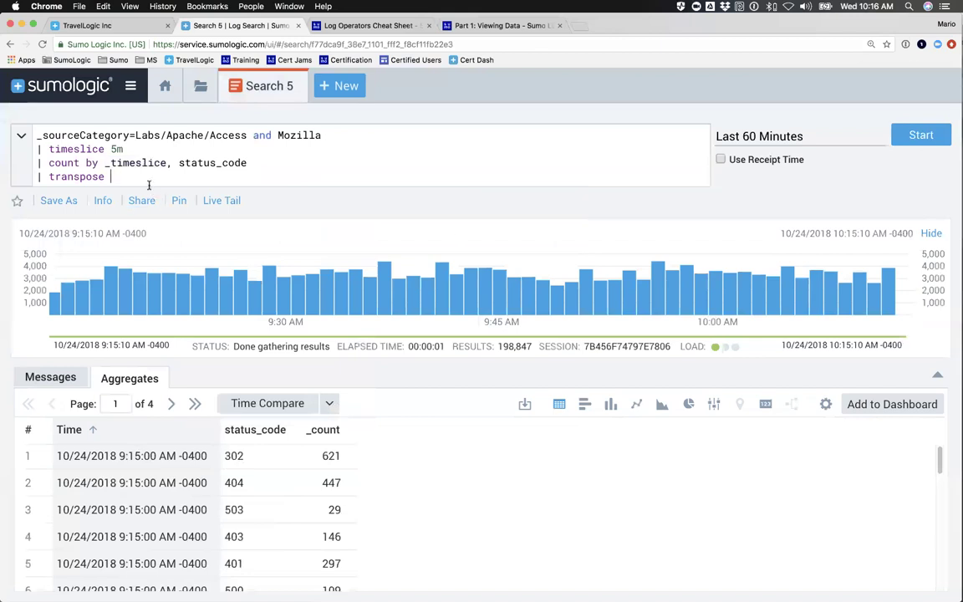
type("row _timeslice")
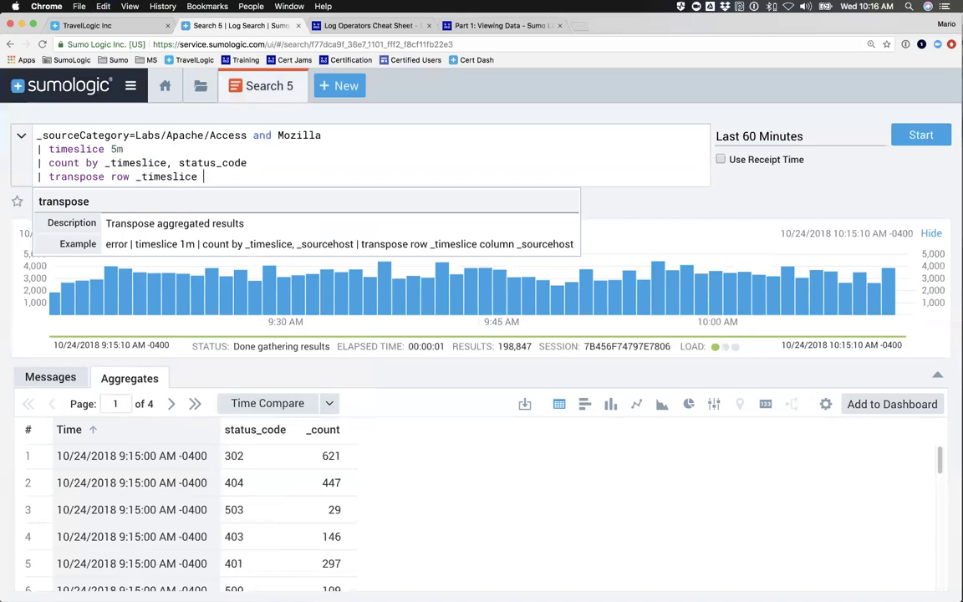
type(" column status_code")
key("Return")
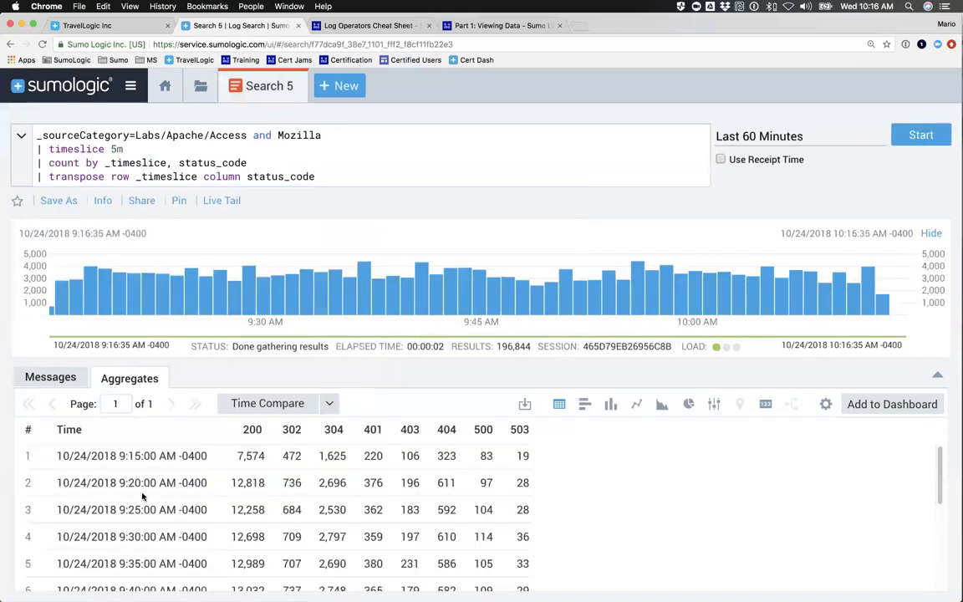
Examine the transposed table's counts per status code for each five-minute timeslice, from the first row to the last.
left_click_drag(87, 456, 158, 456)
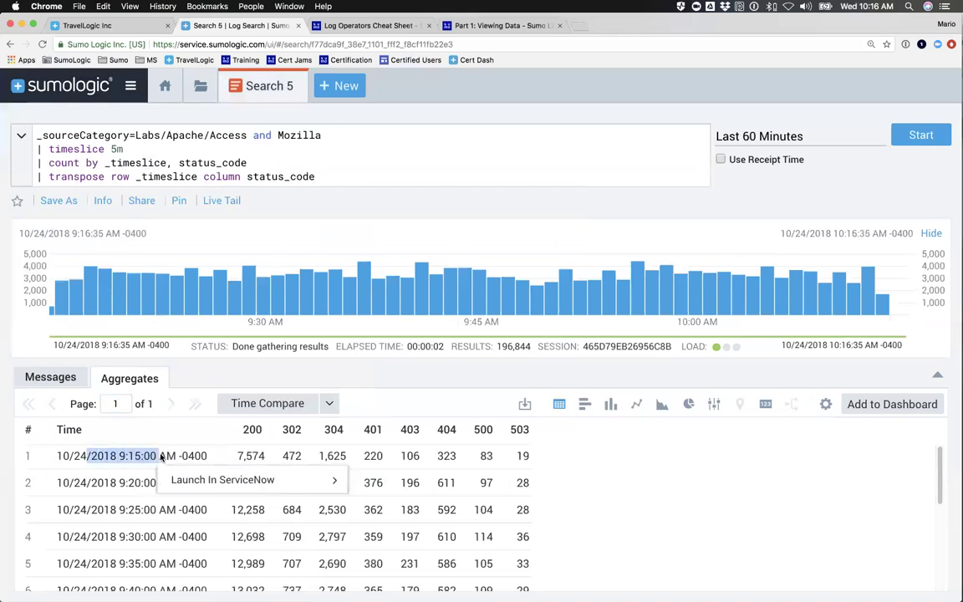
left_click(238, 455)
left_click_drag(238, 455, 284, 455)
double_click(292, 455)
double_click(331, 455)
double_click(373, 456)
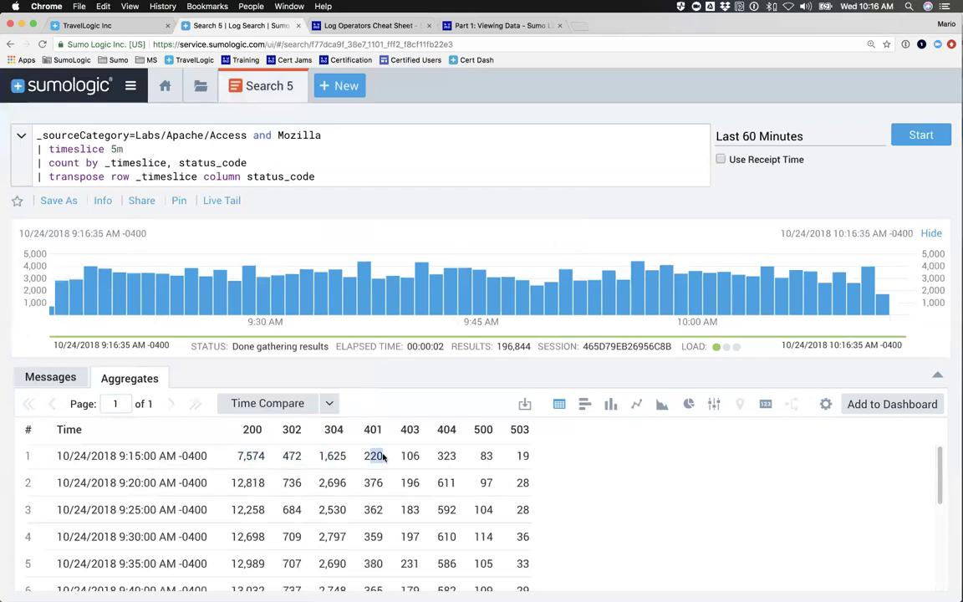
left_click(549, 451)
scroll(277, 464, "down", 8)
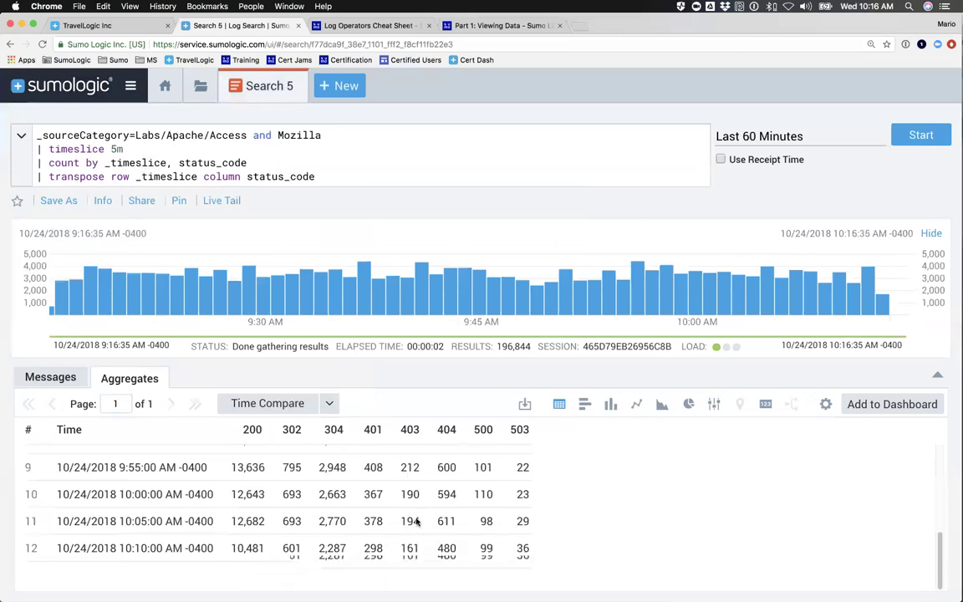
scroll(394, 510, "up", 5)
scroll(393, 511, "up", 2)
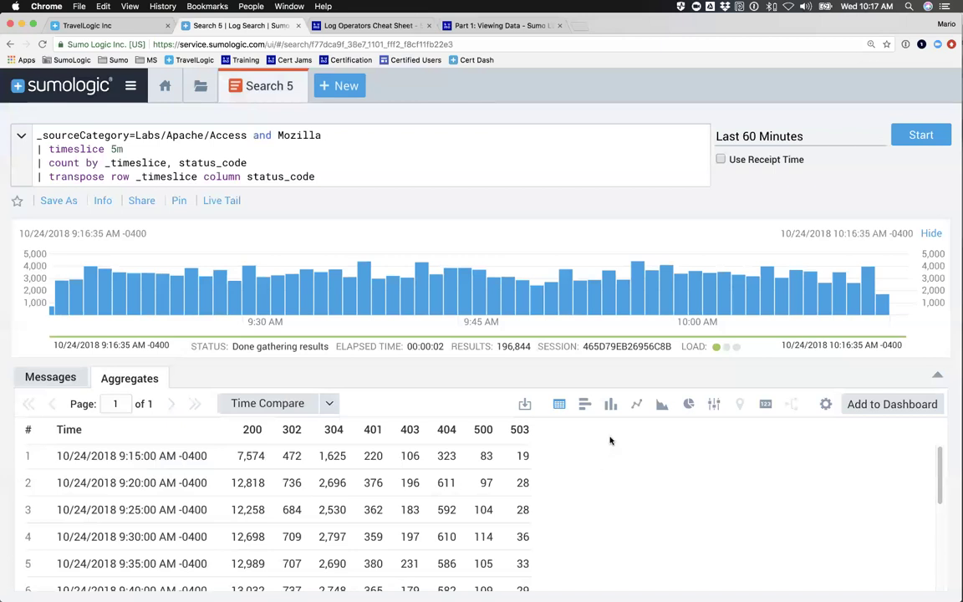
Compare the transposed results as column, line, area, pie, box plot and single value charts.
left_click(611, 404)
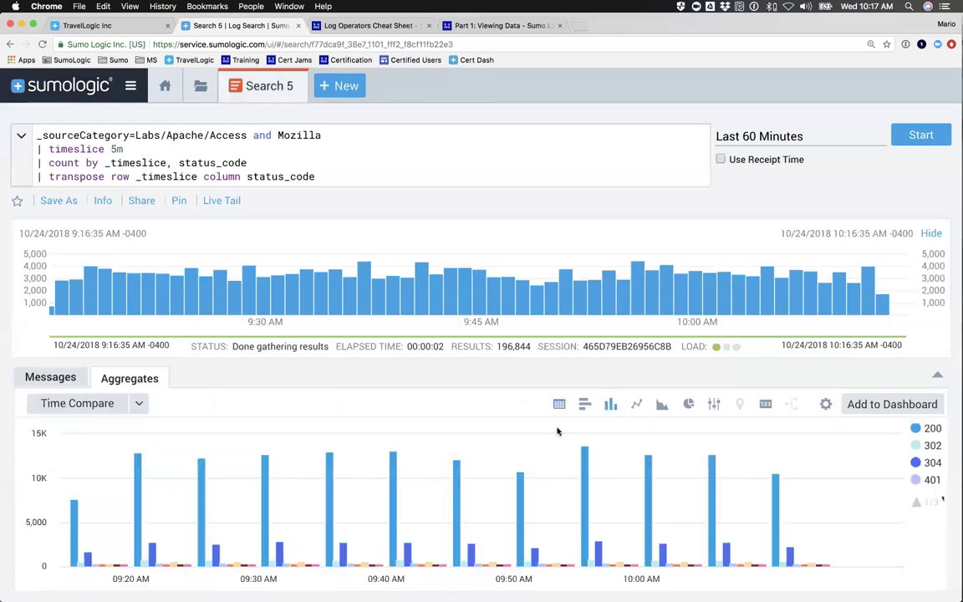
left_click(637, 405)
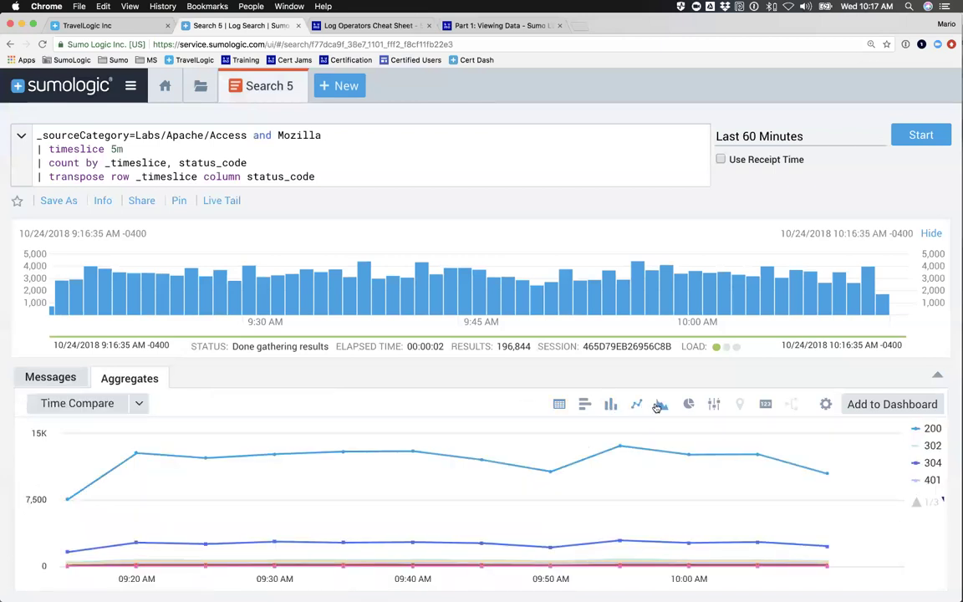
left_click(662, 405)
left_click(688, 407)
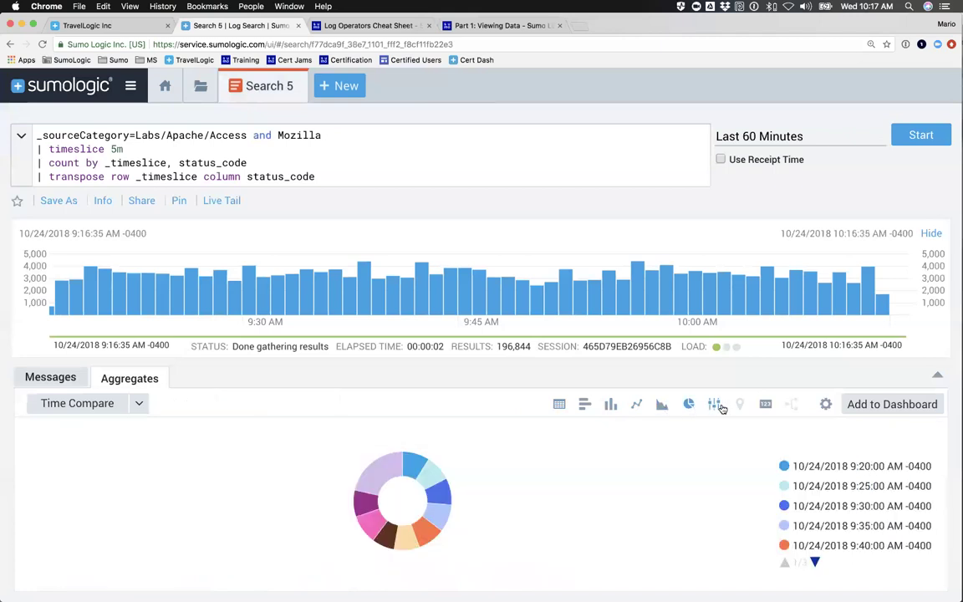
left_click(714, 406)
left_click(766, 404)
left_click(687, 406)
left_click(662, 406)
left_click(636, 405)
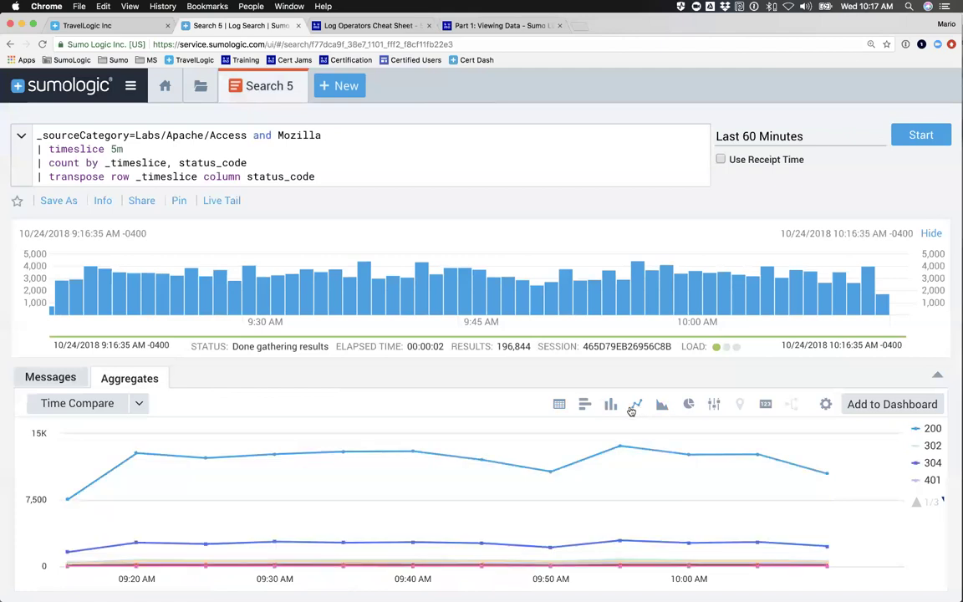
Display the results as a column chart and hide the 200 and 304 series.
left_click(610, 407)
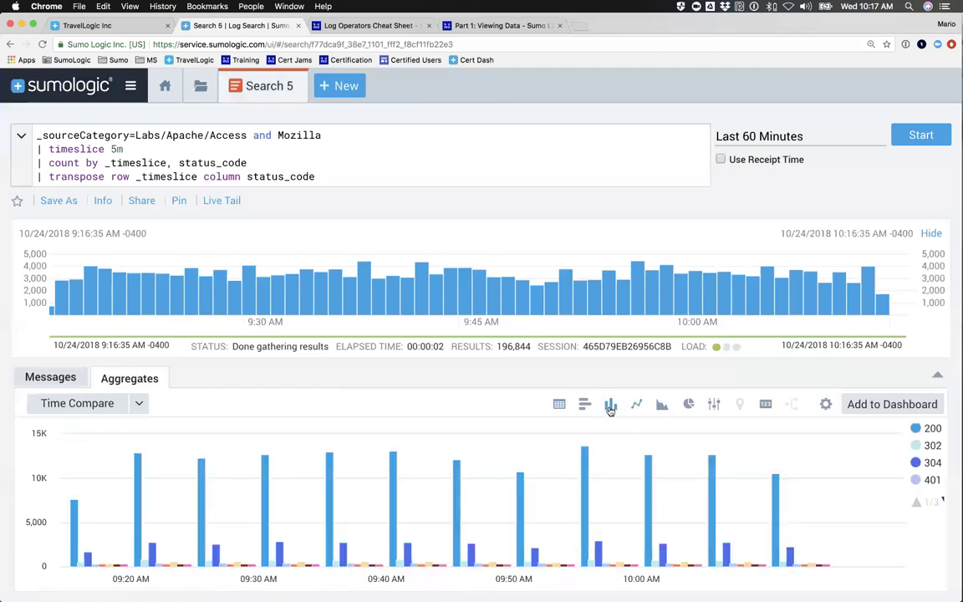
left_click(931, 430)
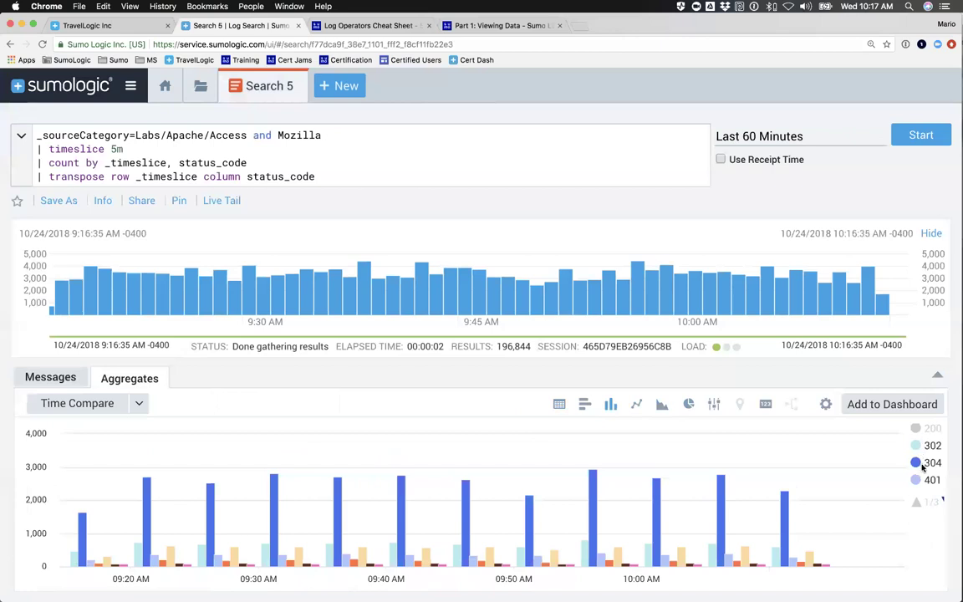
left_click(932, 463)
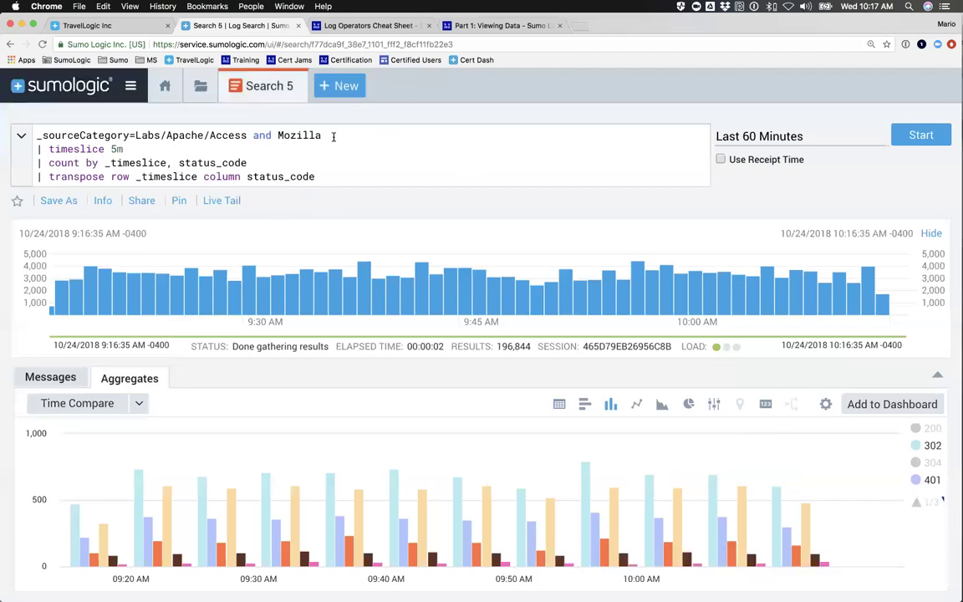
Insert the line "| where status_code=200 or status_code=304" above the timeslice line.
key("Return")
type("| where ")
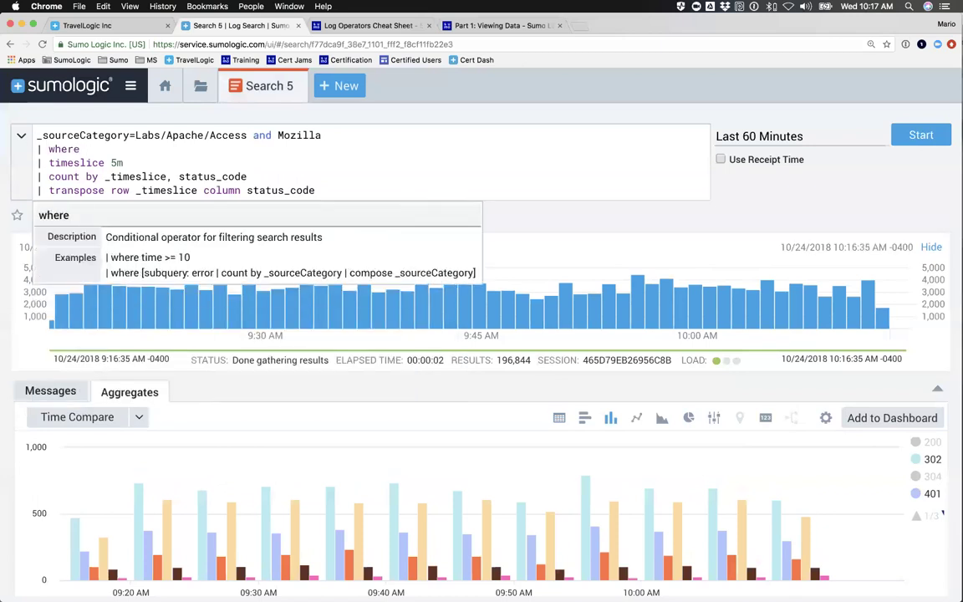
type("status_code=200 or stat")
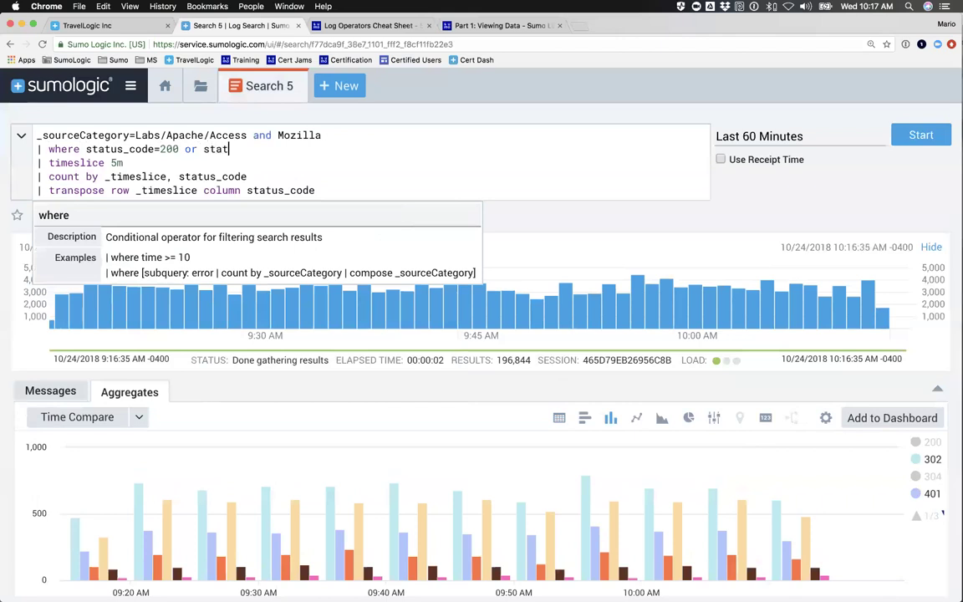
type("us_code=304")
Negate the where condition as "!(status_code=200 or status_code=304)" and run the query.
left_click(49, 148)
left_click(86, 149)
type("(")
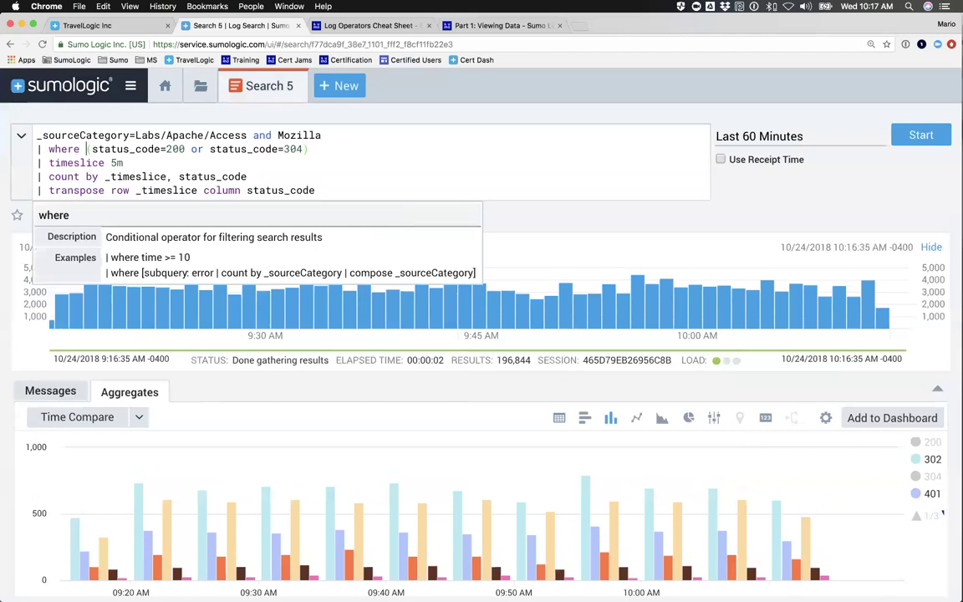
type("!")
key("Return")
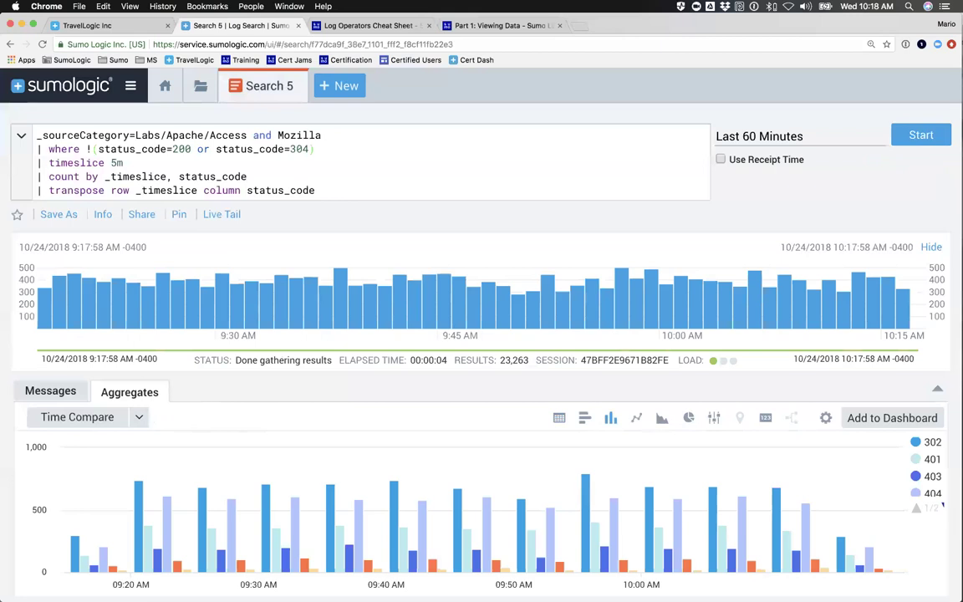
Review the query line by line, from the source category and keyword scope through the where filter and timeslice.
left_click_drag(324, 135, 27, 135)
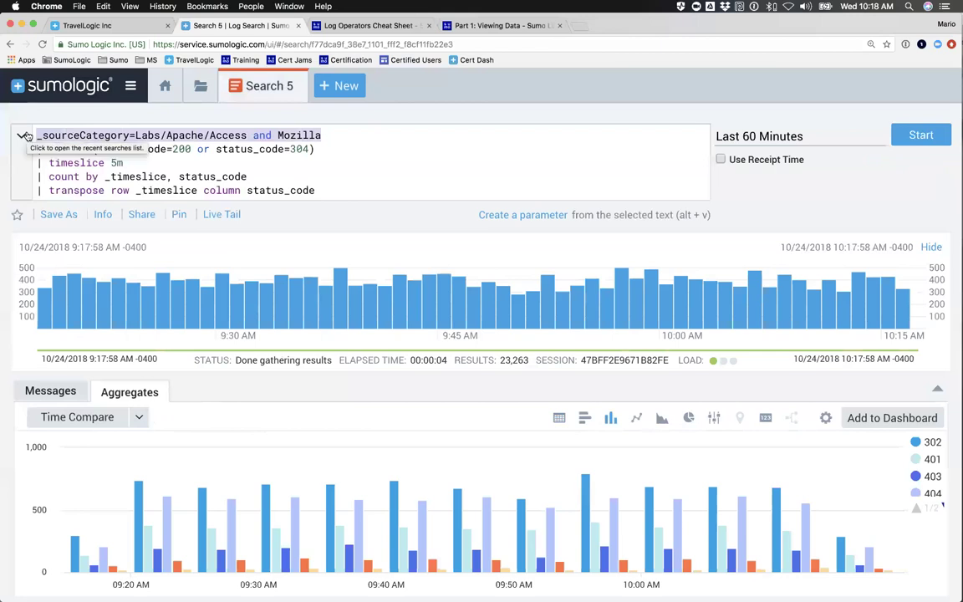
left_click(252, 140)
left_click_drag(316, 149, 36, 150)
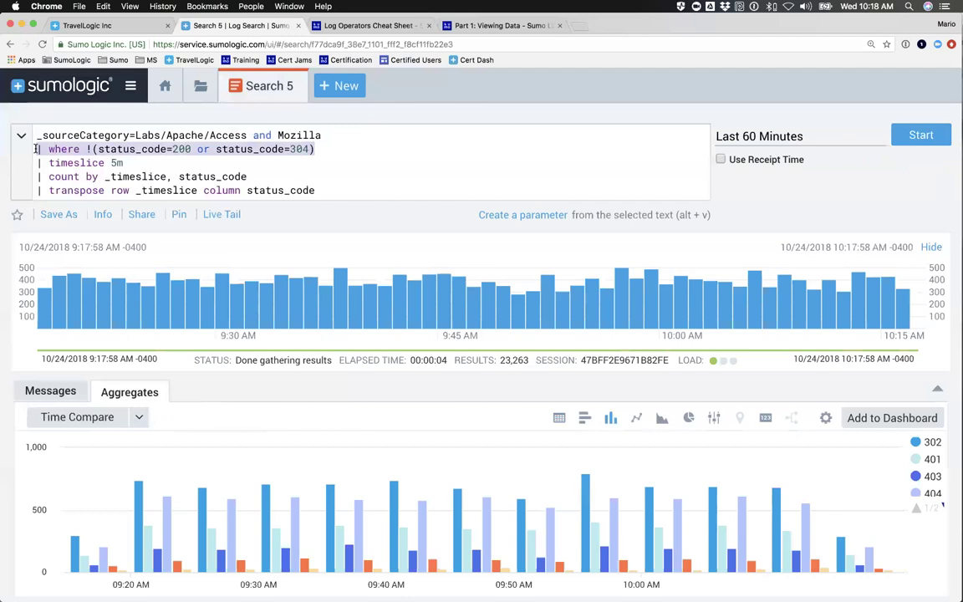
left_click_drag(129, 162, 34, 163)
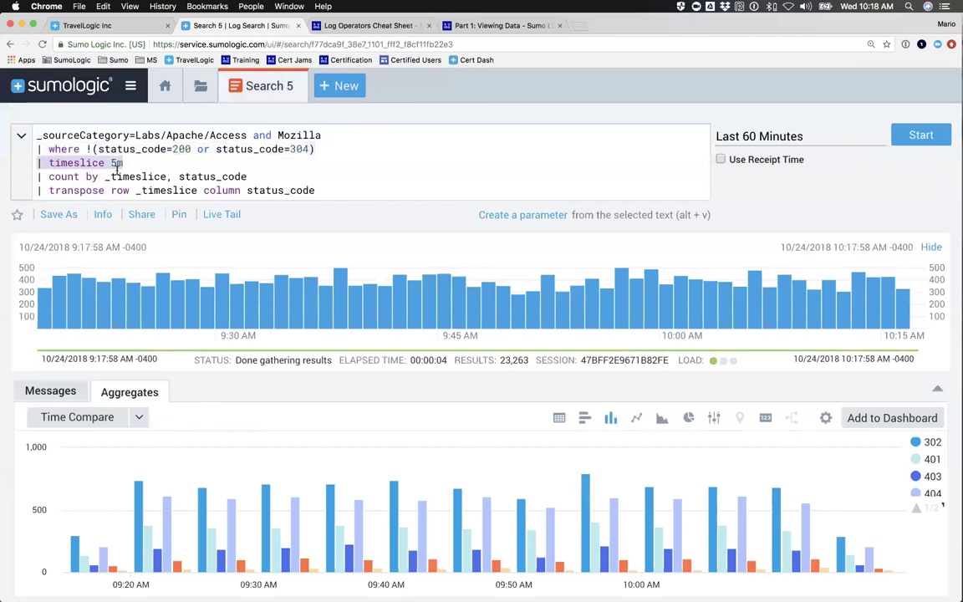
left_click(44, 148)
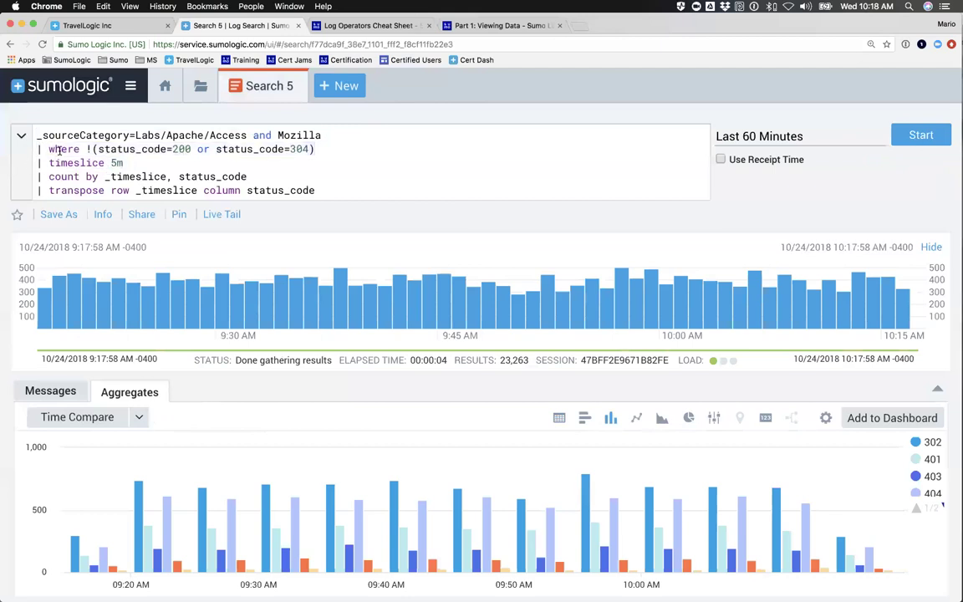
left_click_drag(37, 134, 298, 182)
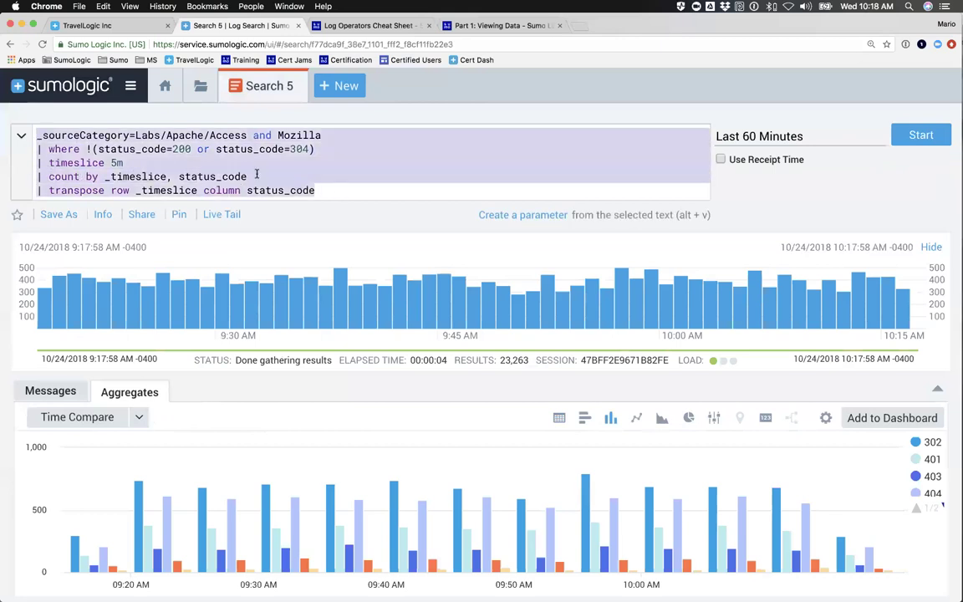
left_click(75, 146)
Replace "| where" with "and", joining !(status_code=200 or status_code=304) to the first line after Mozilla, and run the query.
left_click_drag(80, 148, 37, 149)
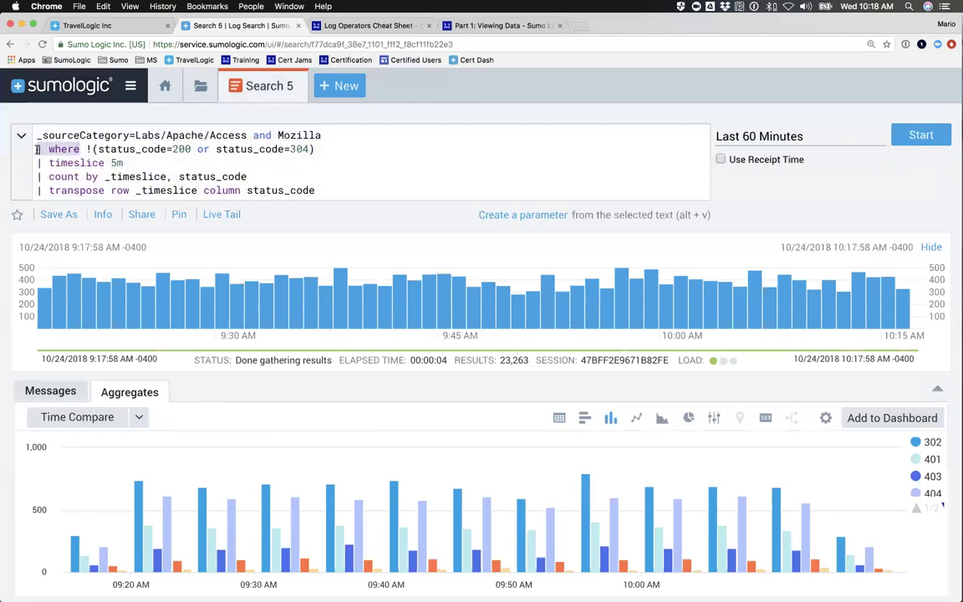
key("BackSpace")
key("BackSpace")
type("and")
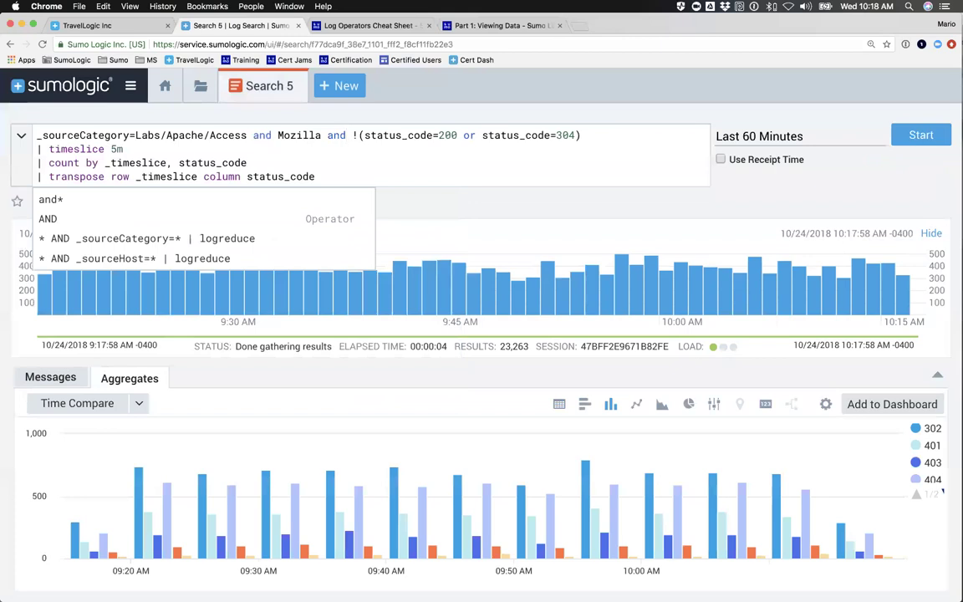
double_click(398, 134)
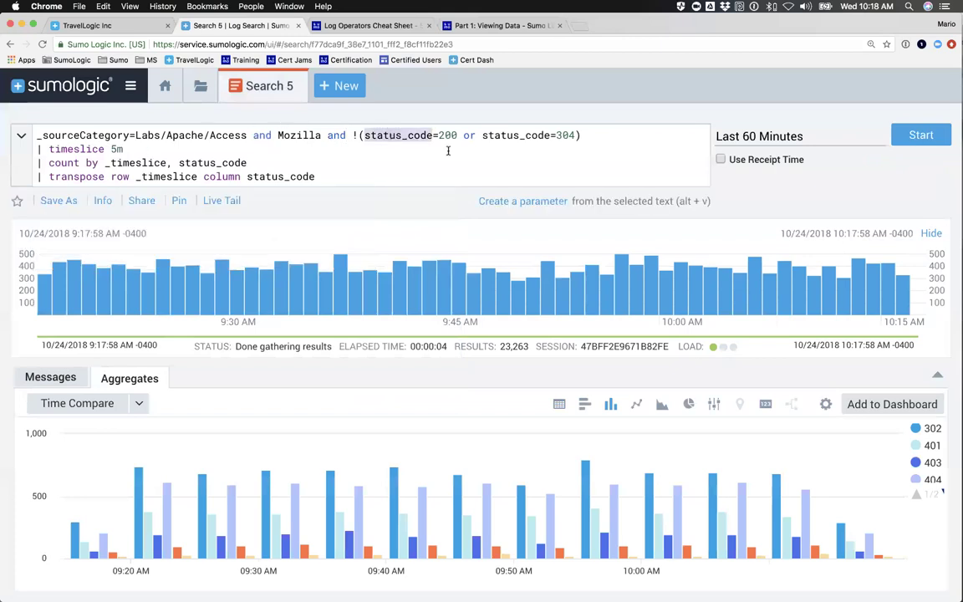
double_click(504, 135)
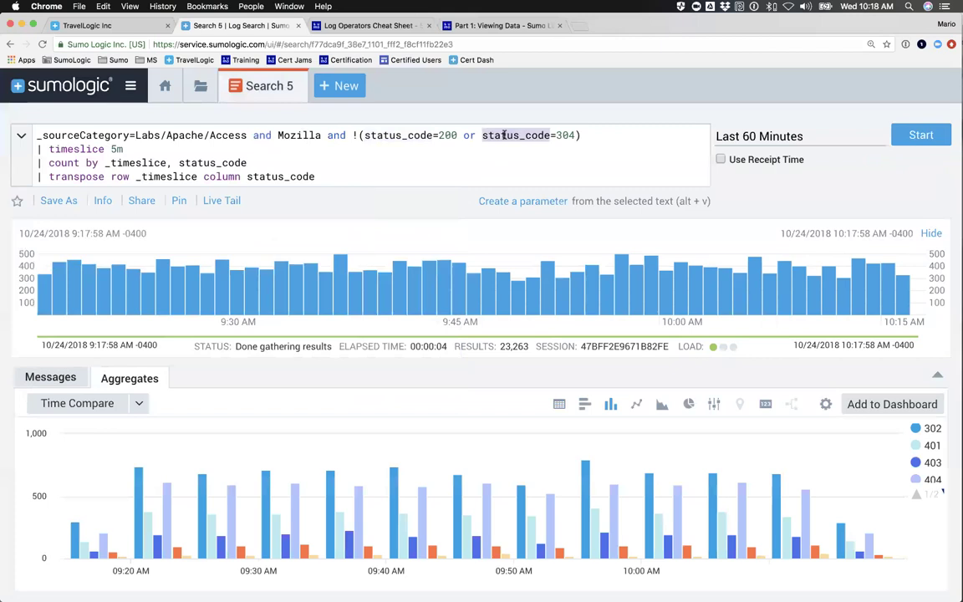
left_click(502, 136)
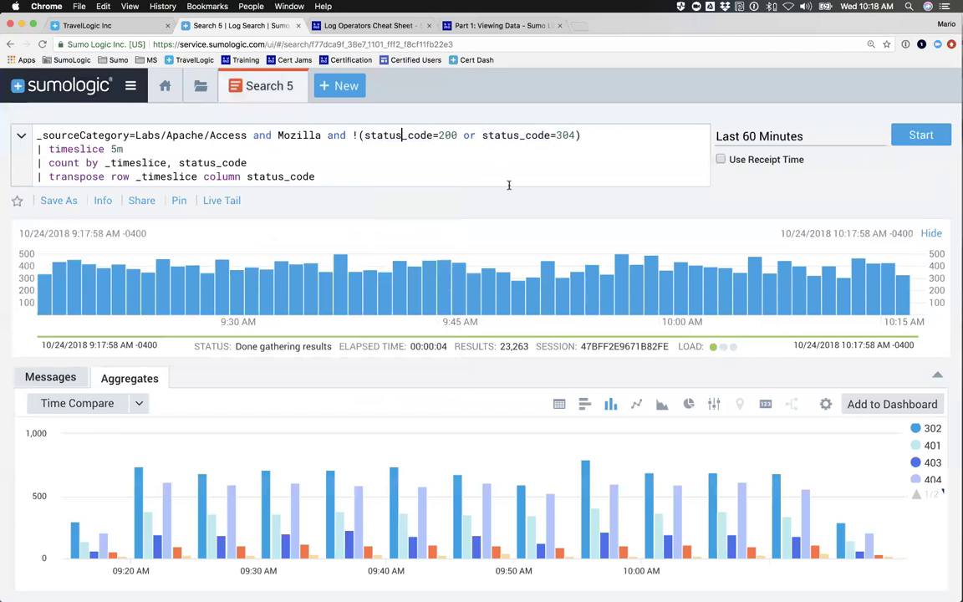
left_click(920, 136)
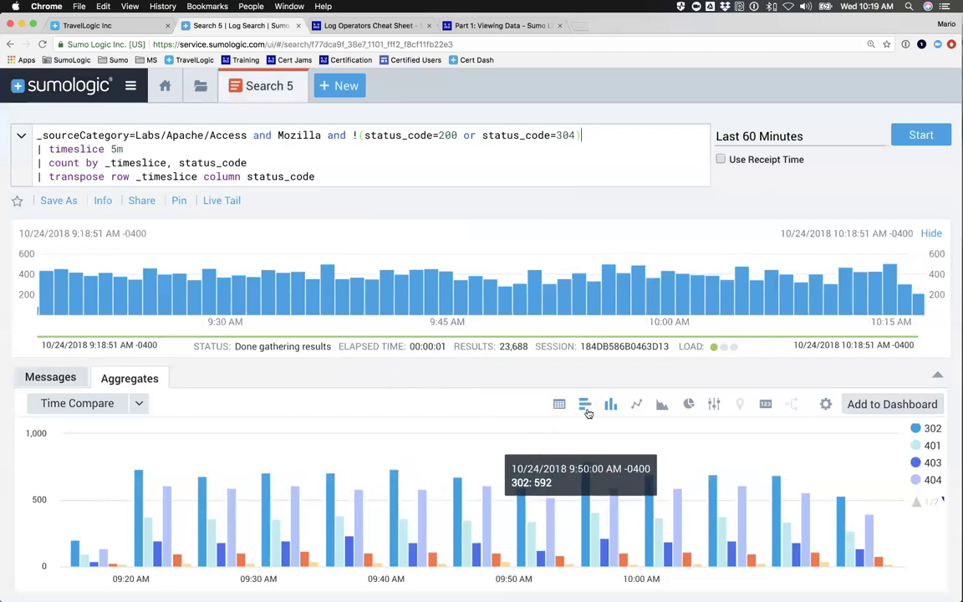
Compare the display options offered for the column, line and pie charts, ending back on the column chart.
left_click(824, 405)
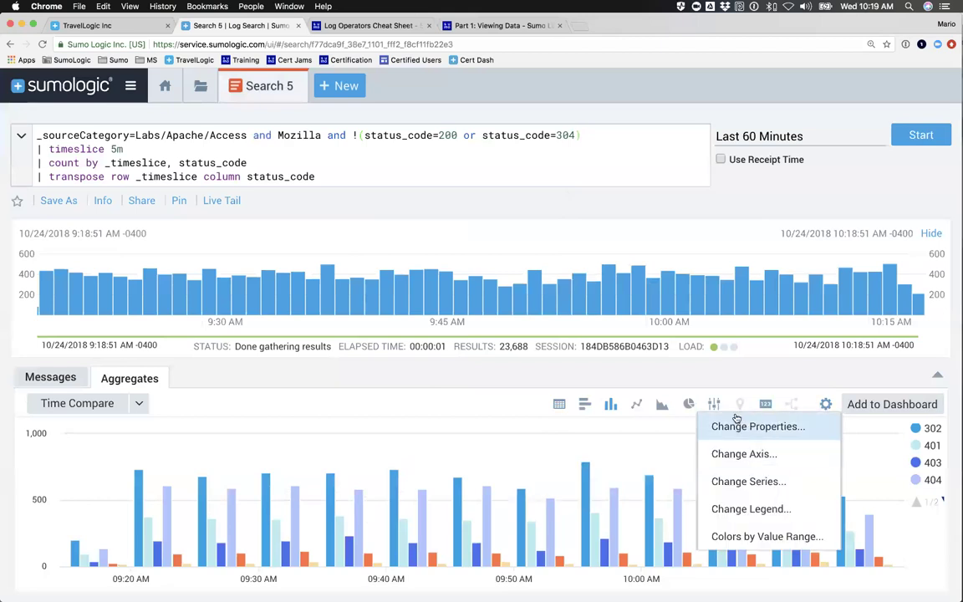
left_click(636, 404)
left_click(825, 404)
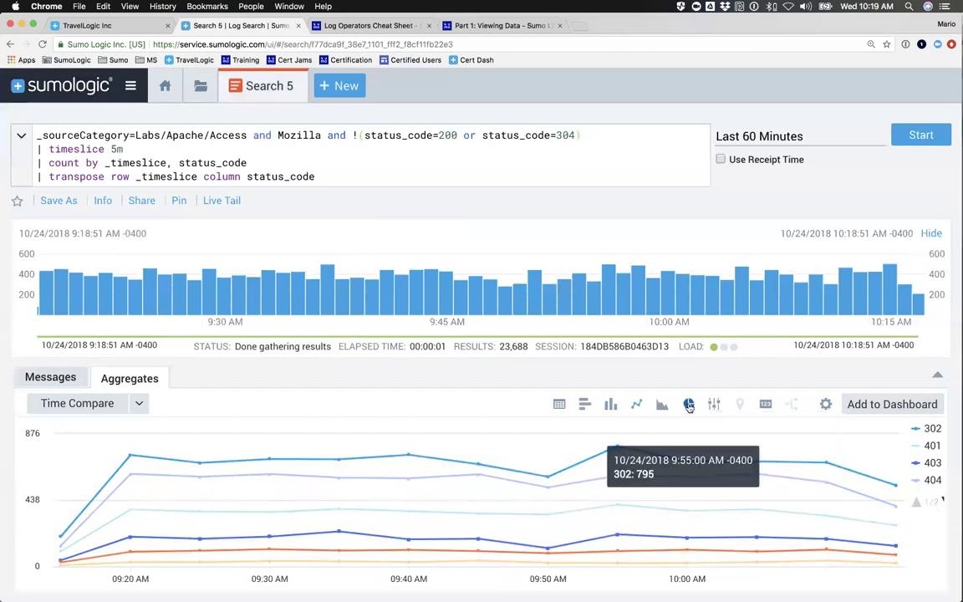
left_click(688, 403)
left_click(825, 404)
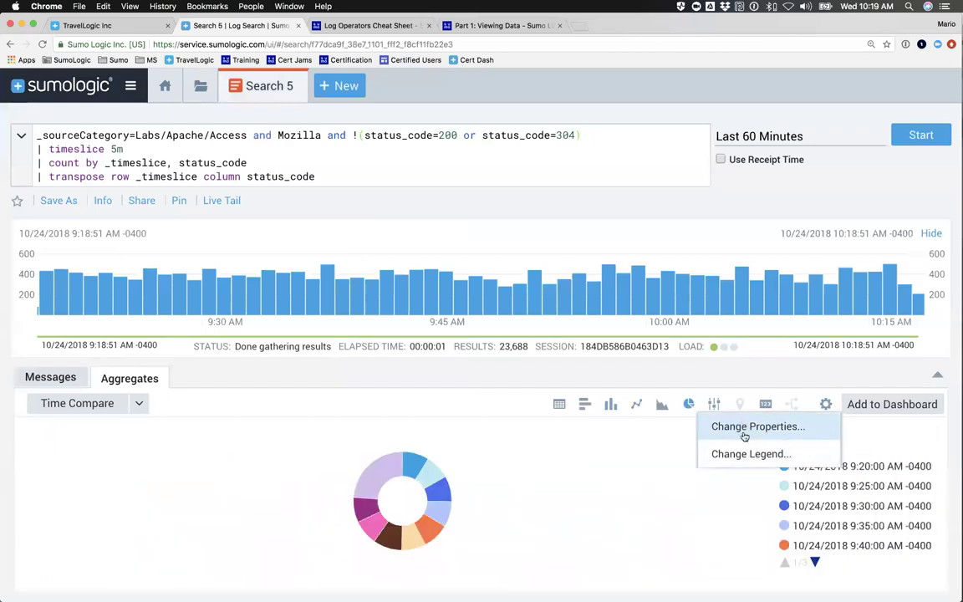
left_click(611, 405)
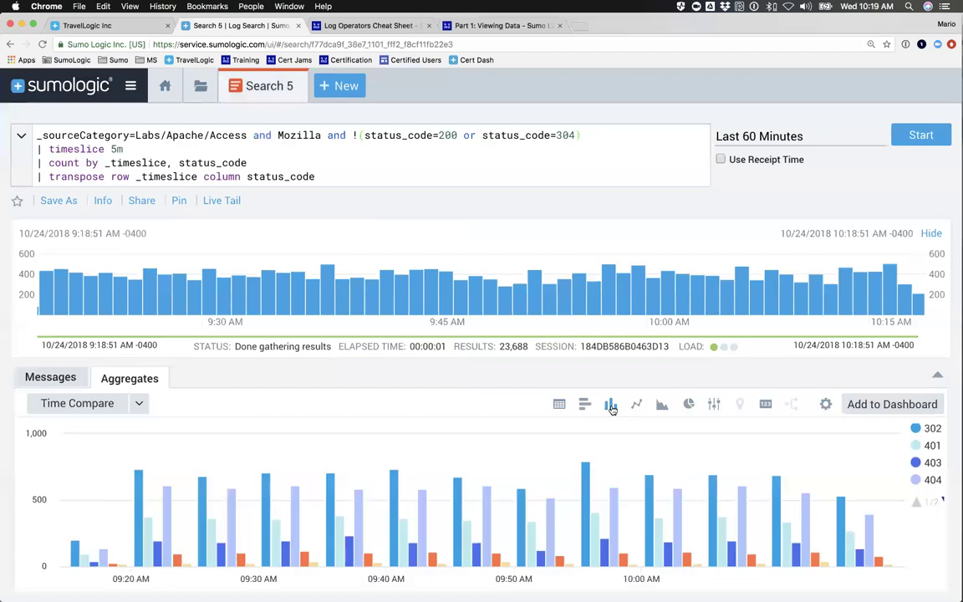
Set the chart type of the 404 series to Line Chart and save the series settings.
left_click(825, 405)
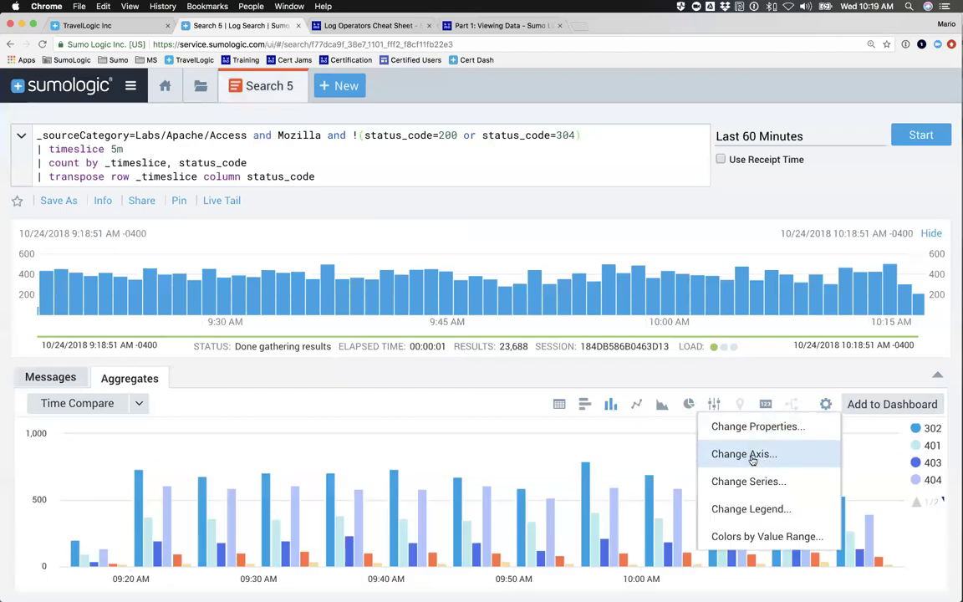
left_click(745, 483)
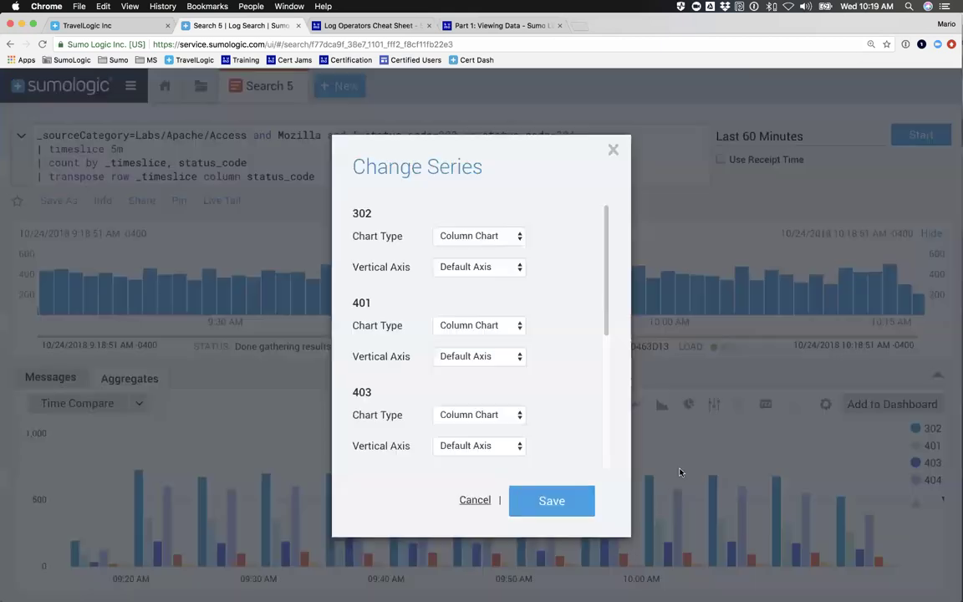
scroll(362, 385, "down", 4)
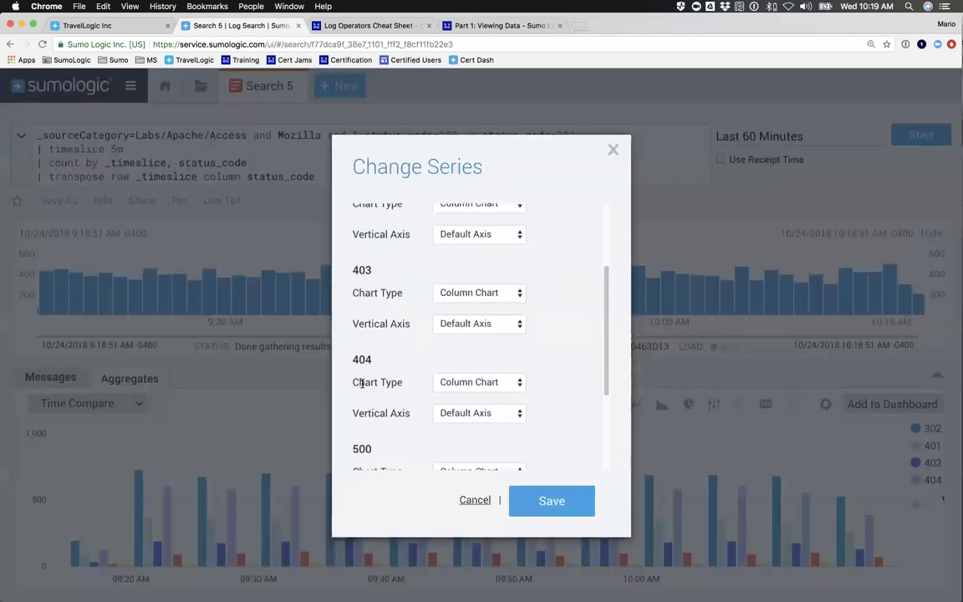
left_click(466, 354)
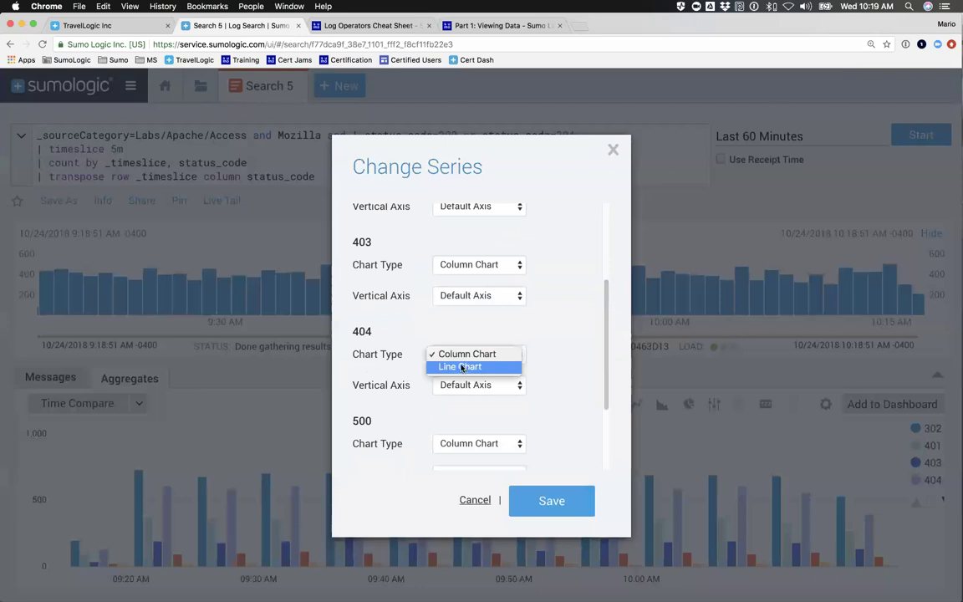
left_click(462, 368)
left_click(549, 499)
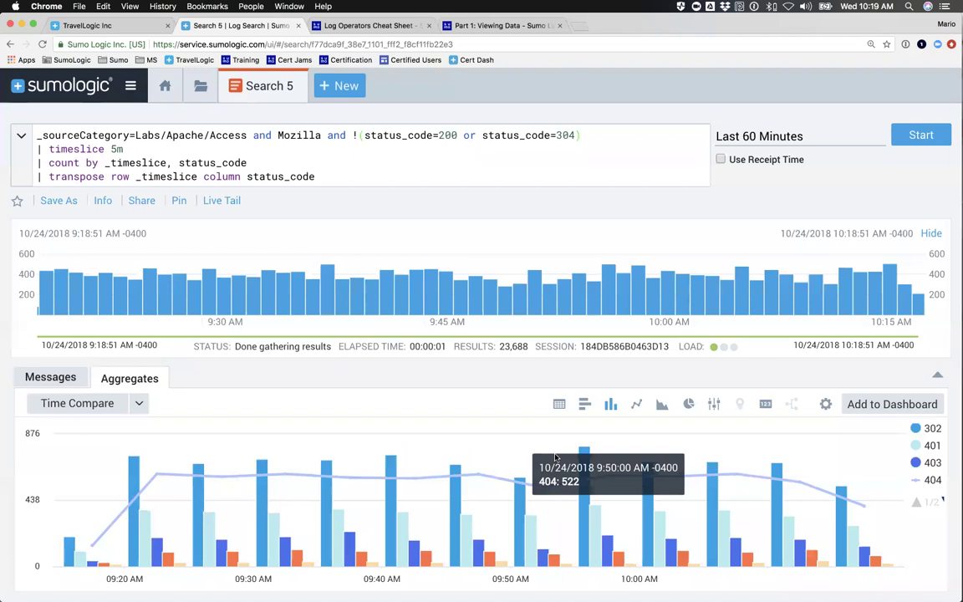
key("super+Tab")
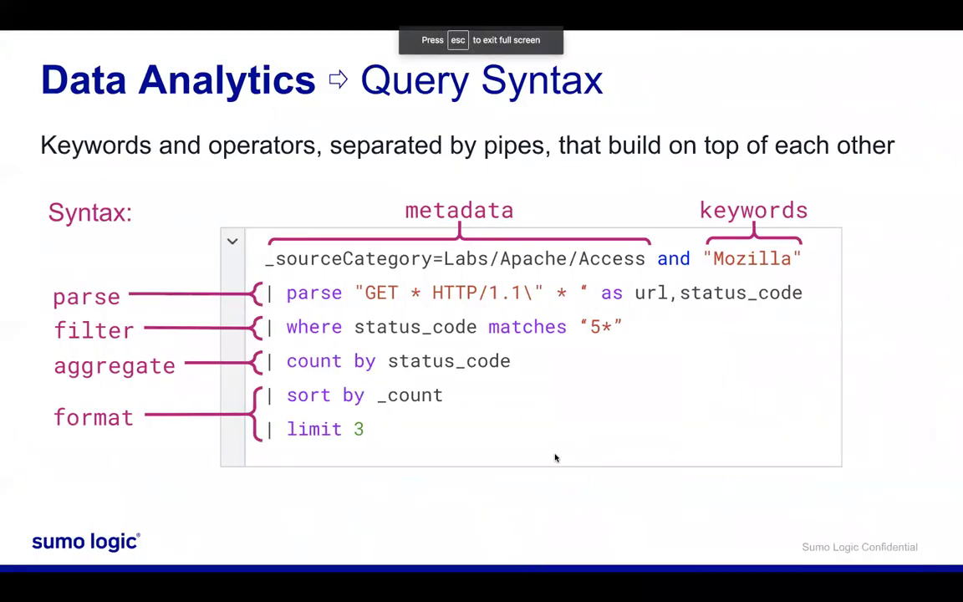
key("Right")
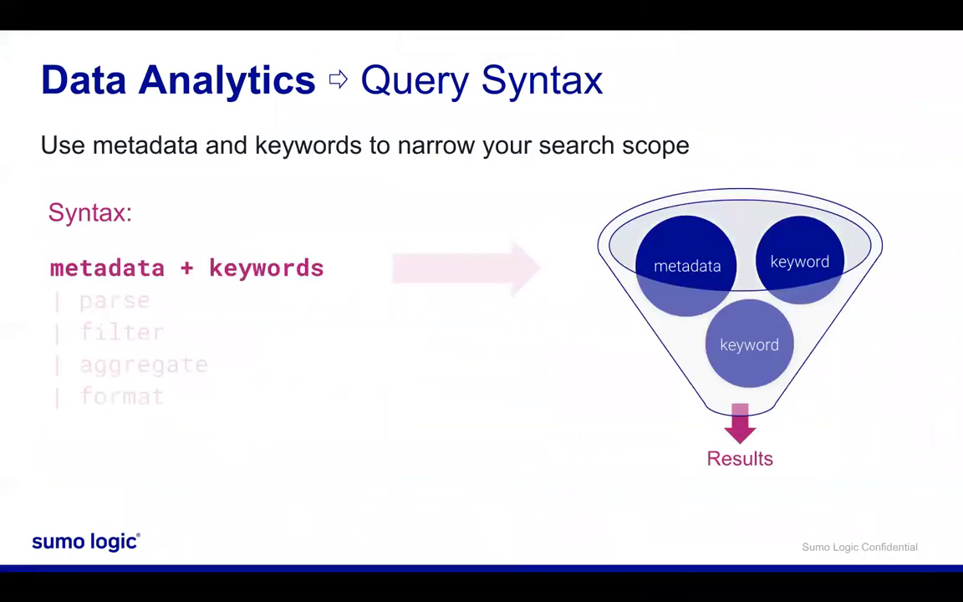
key("Right")
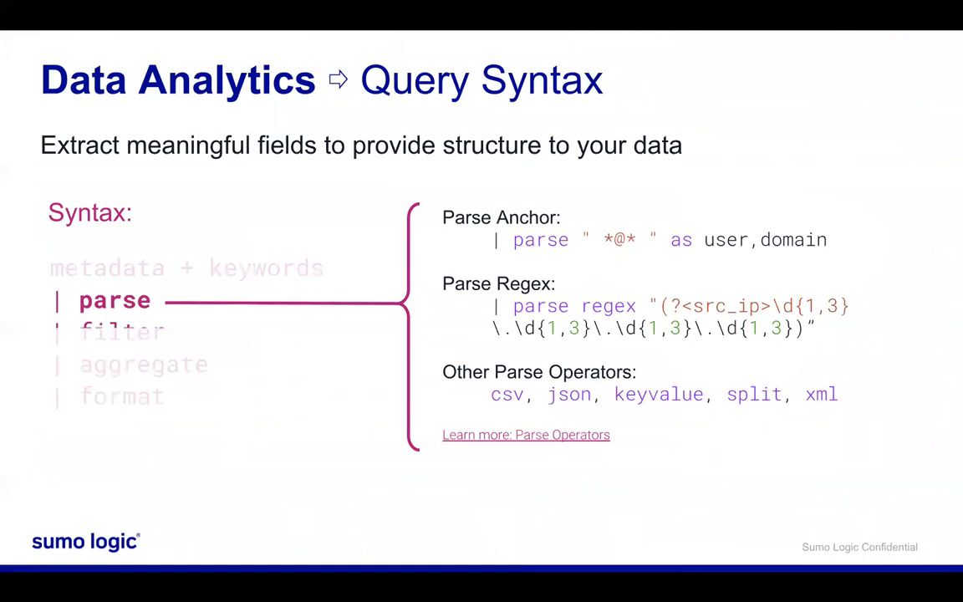
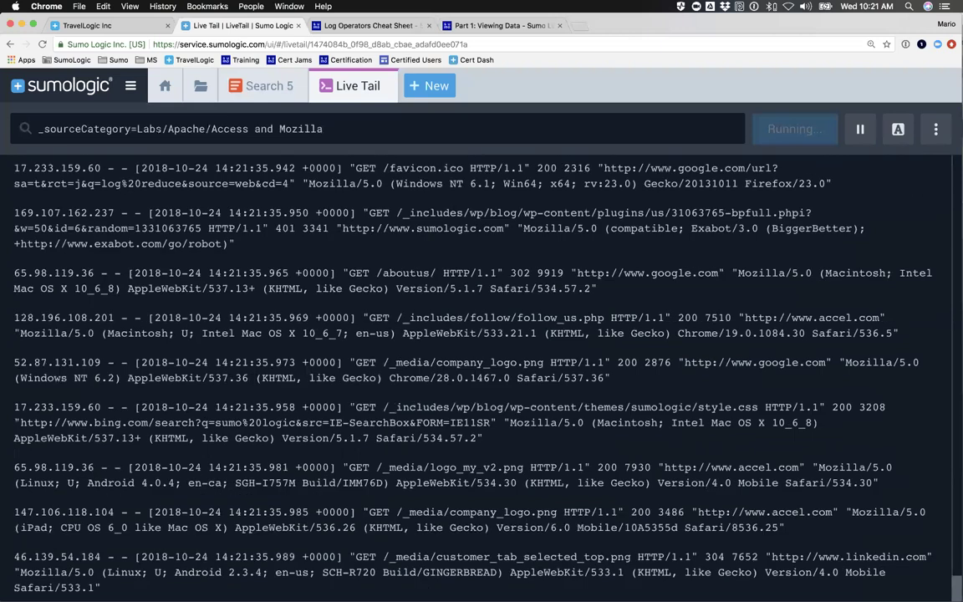
Highlight the terms mozilla, 404 and error in the Live Tail messages and look through the matches.
left_click_drag(131, 129, 243, 128)
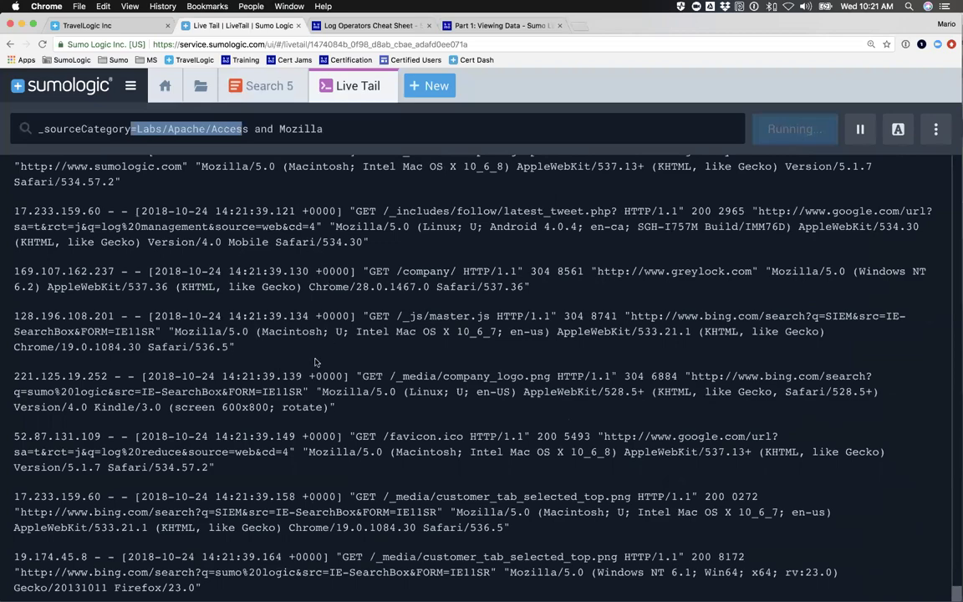
scroll(435, 426, "up", 5)
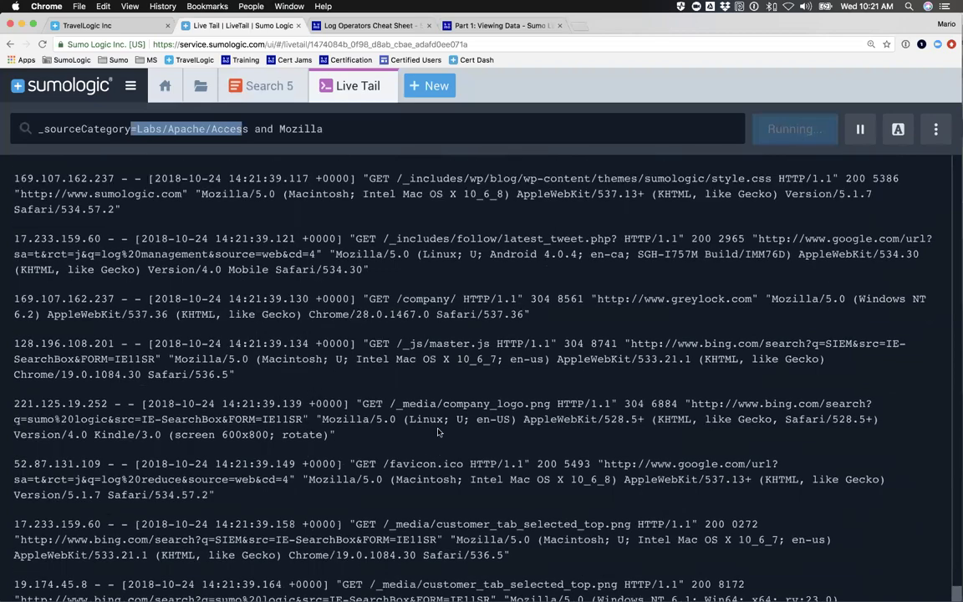
scroll(429, 426, "down", 10)
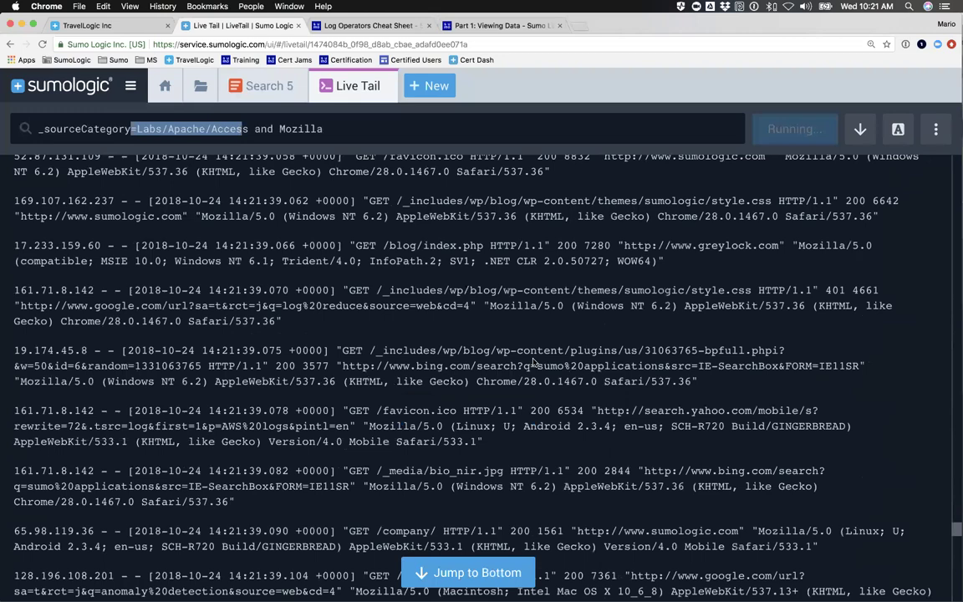
left_click(893, 134)
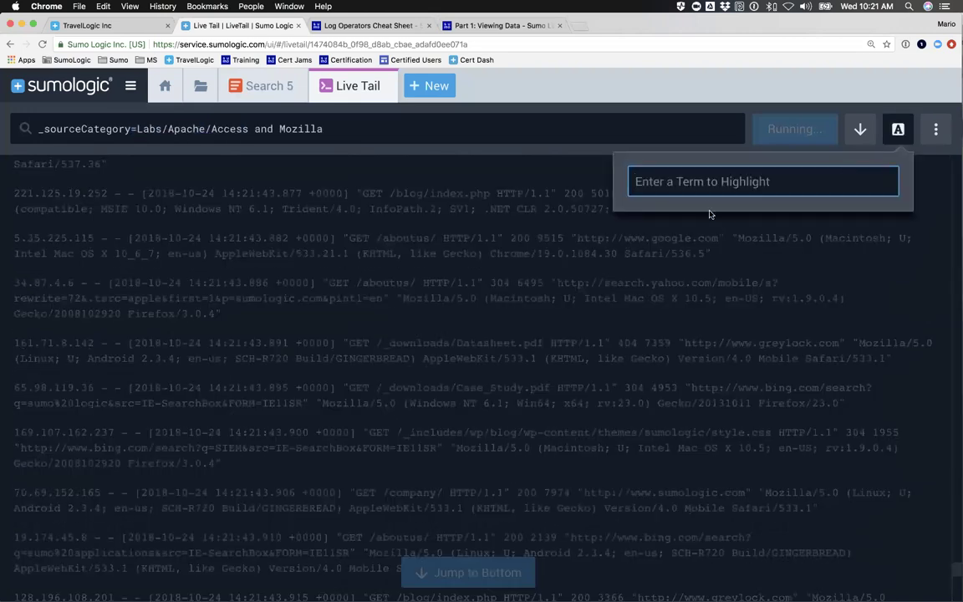
type("mozilla")
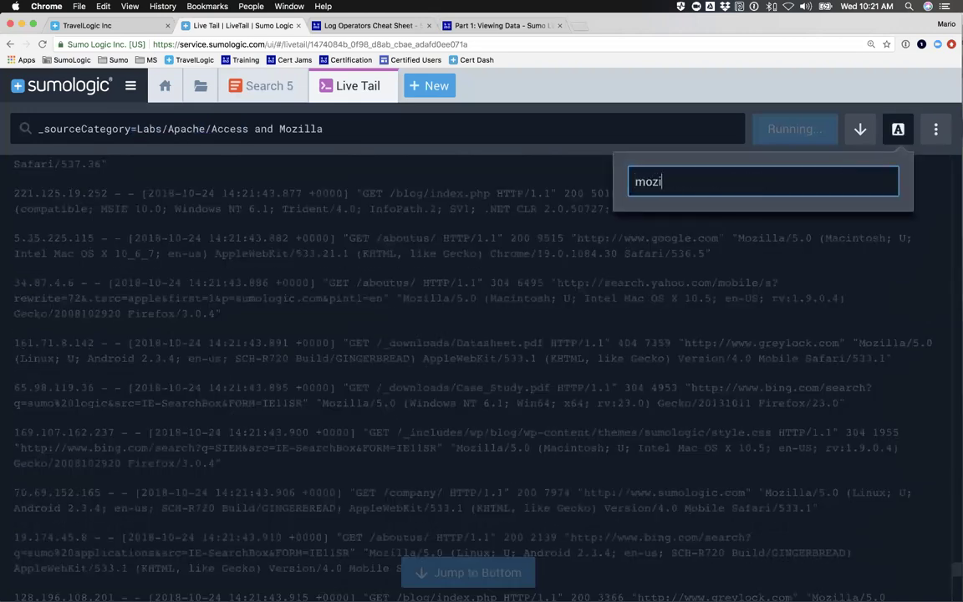
key("Return")
type("404")
key("Return")
type("eror")
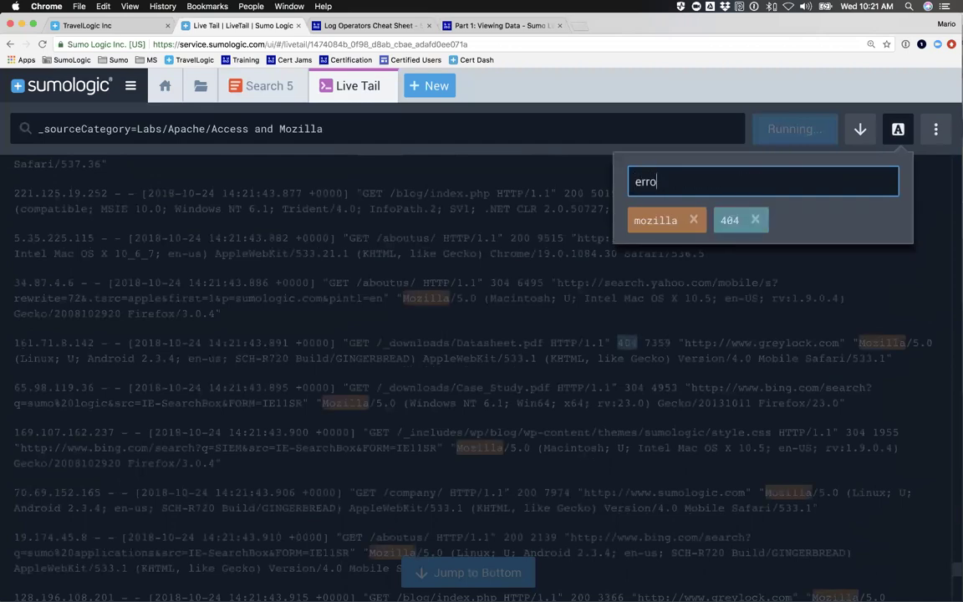
type("r")
key("Return")
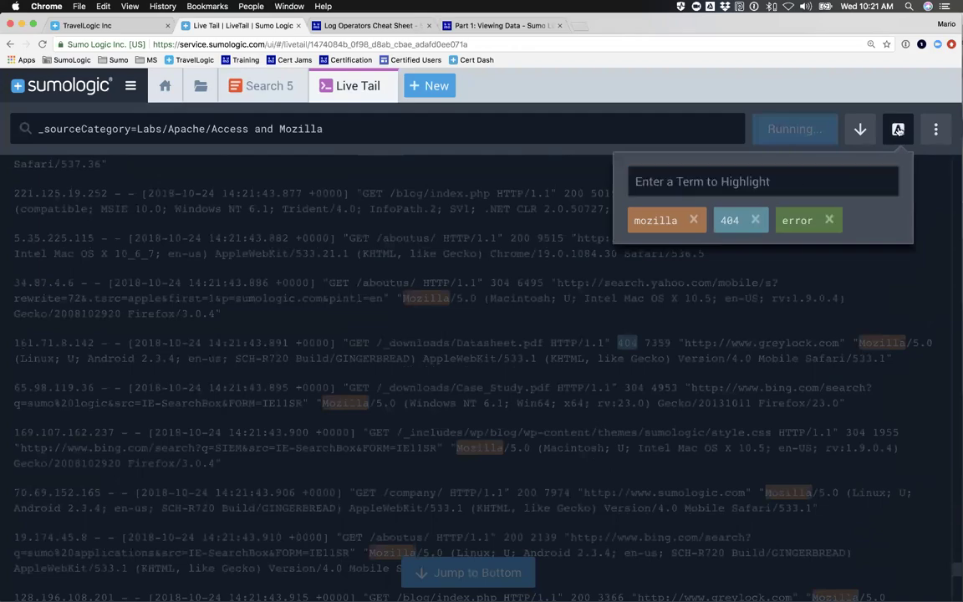
left_click(601, 336)
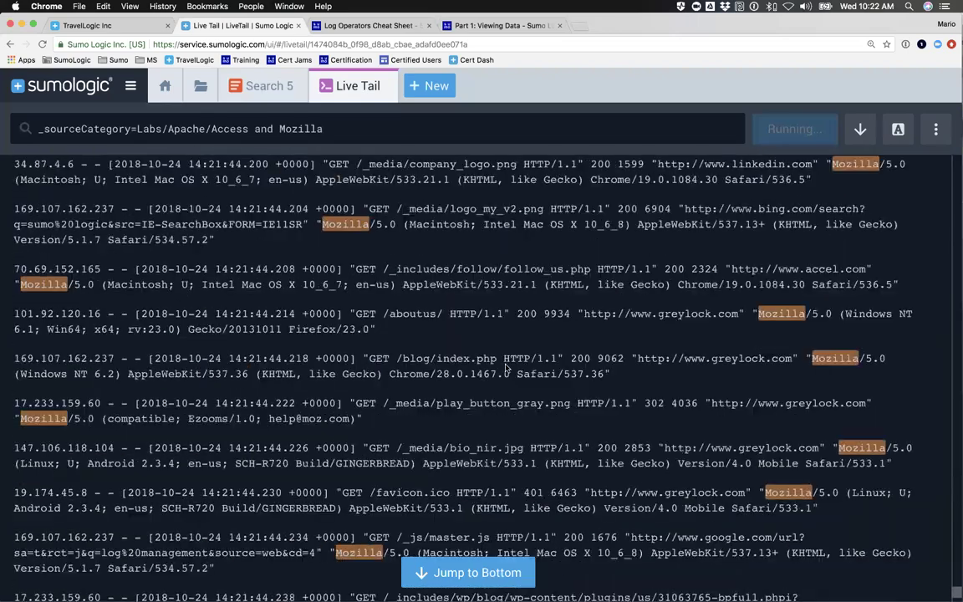
scroll(481, 360, "up", 10)
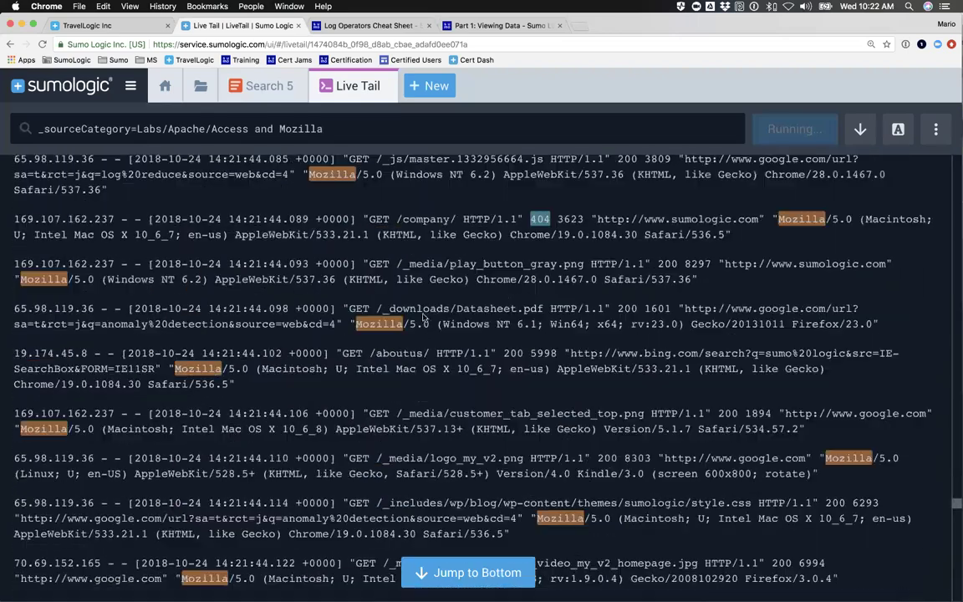
scroll(402, 280, "up", 2)
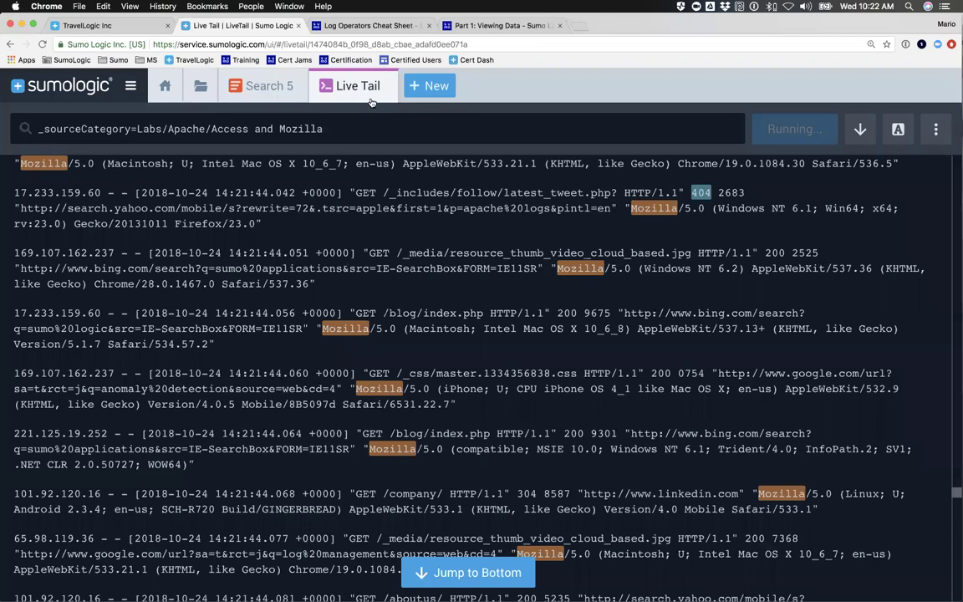
Search the Sumo Logic help site for "live tail cli" and open the Live Tail CLI article.
left_click(481, 30)
scroll(294, 129, "up", 15)
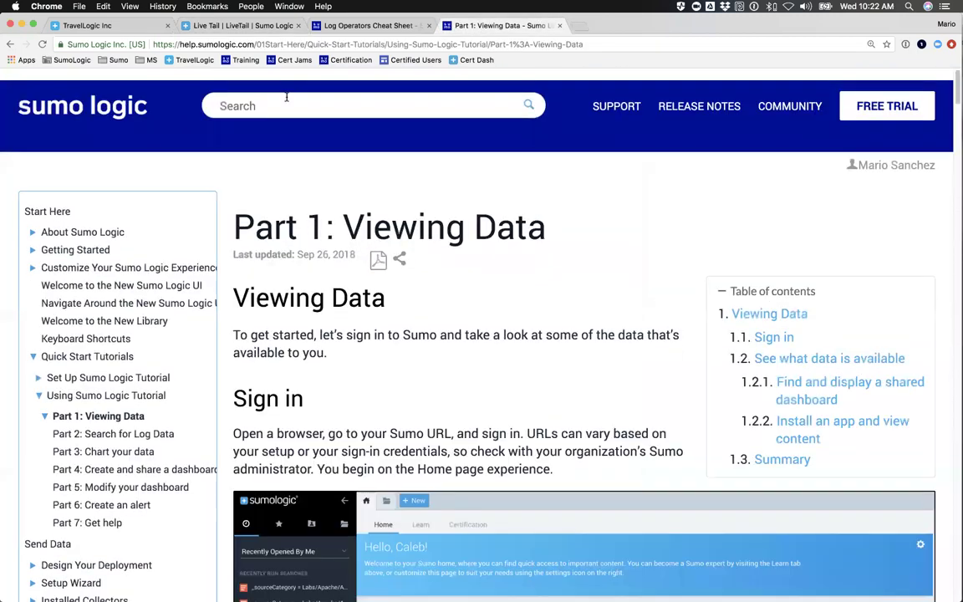
left_click(285, 94)
type("live ")
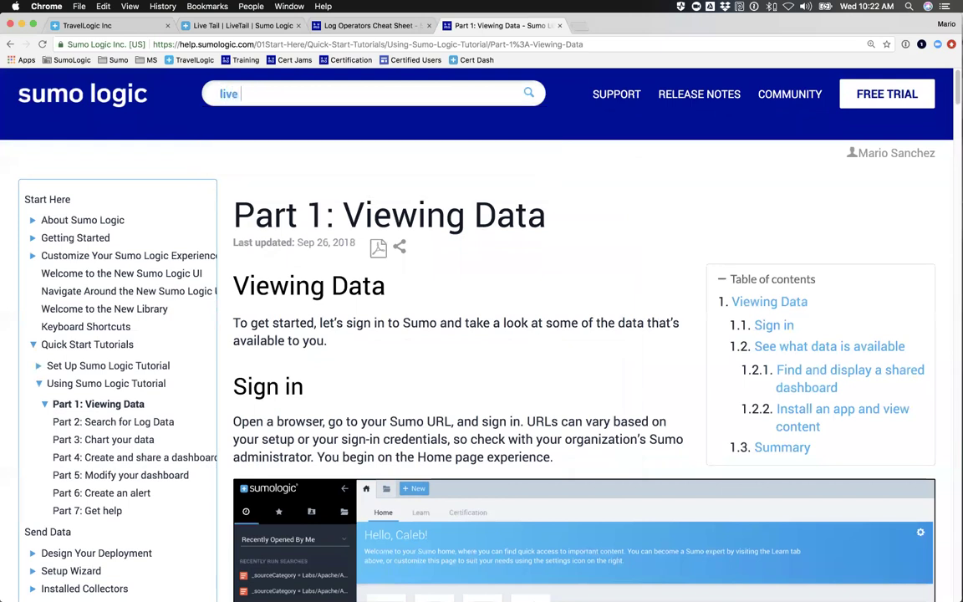
type("tail cli")
key("Return")
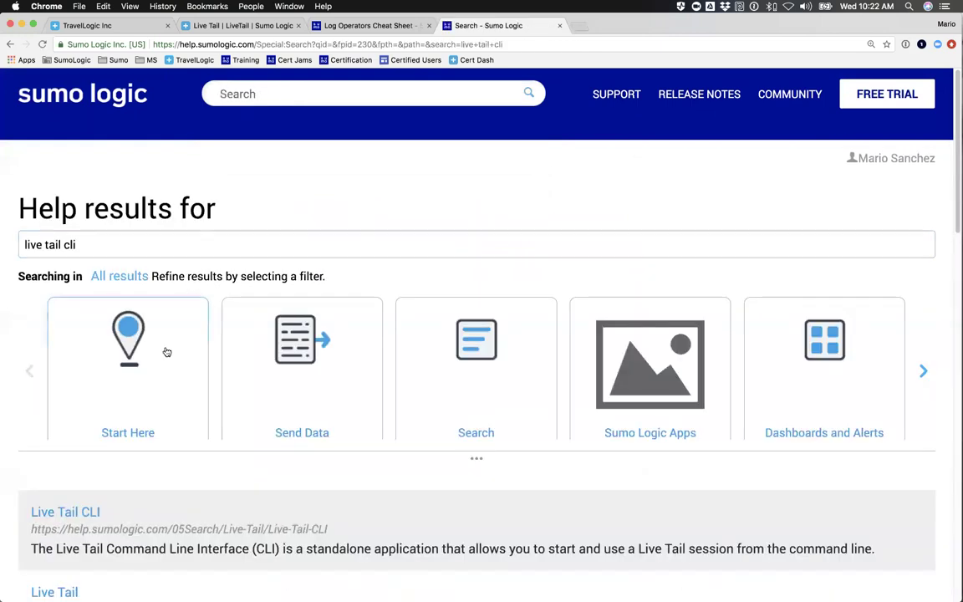
scroll(134, 322, "down", 5)
left_click(81, 194)
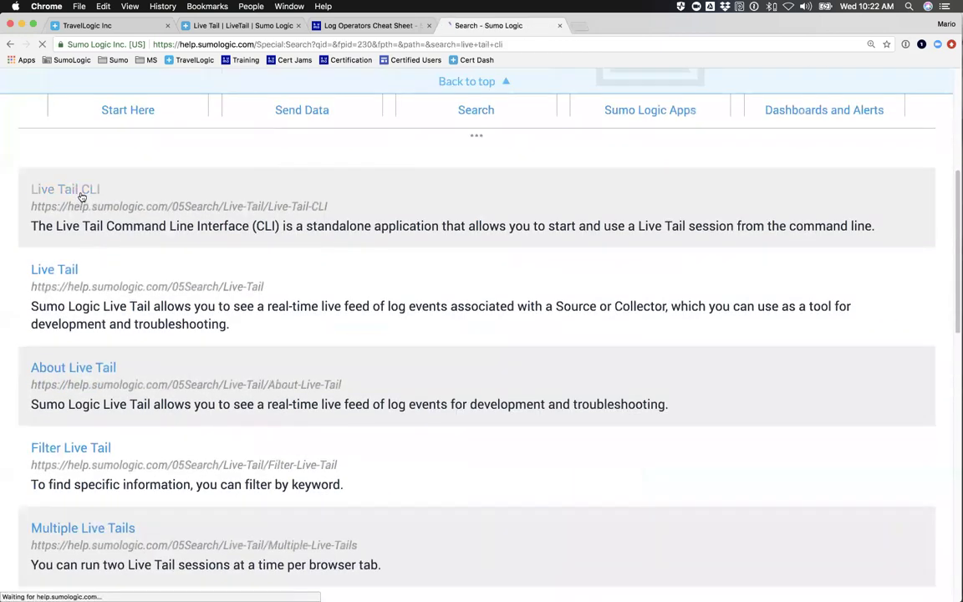
Read the Live Tail CLI article's metadata fields, supported operating systems, limitations, installation steps and arguments.
scroll(258, 327, "down", 5)
scroll(258, 327, "up", 3)
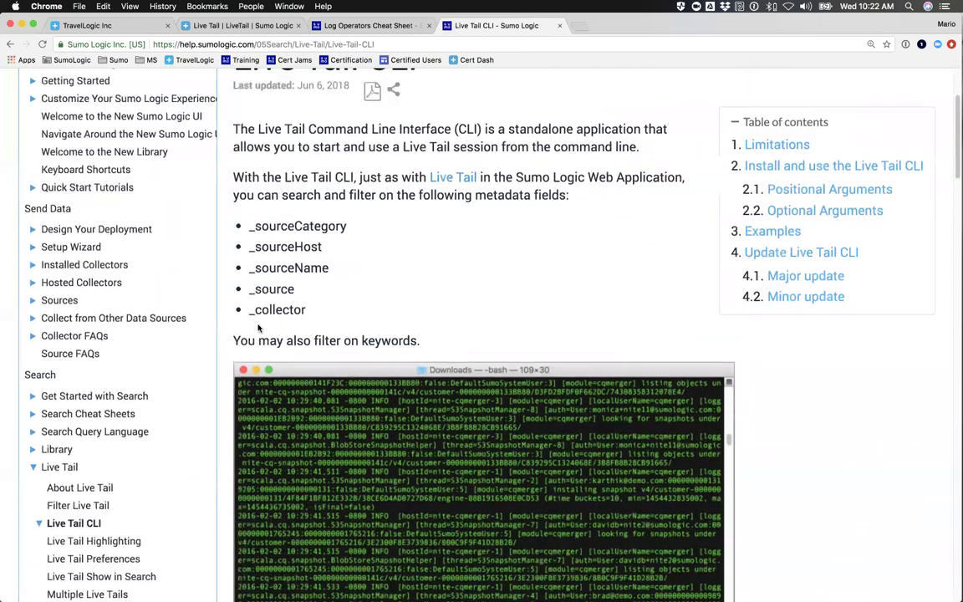
scroll(397, 307, "down", 4)
scroll(397, 308, "down", 7)
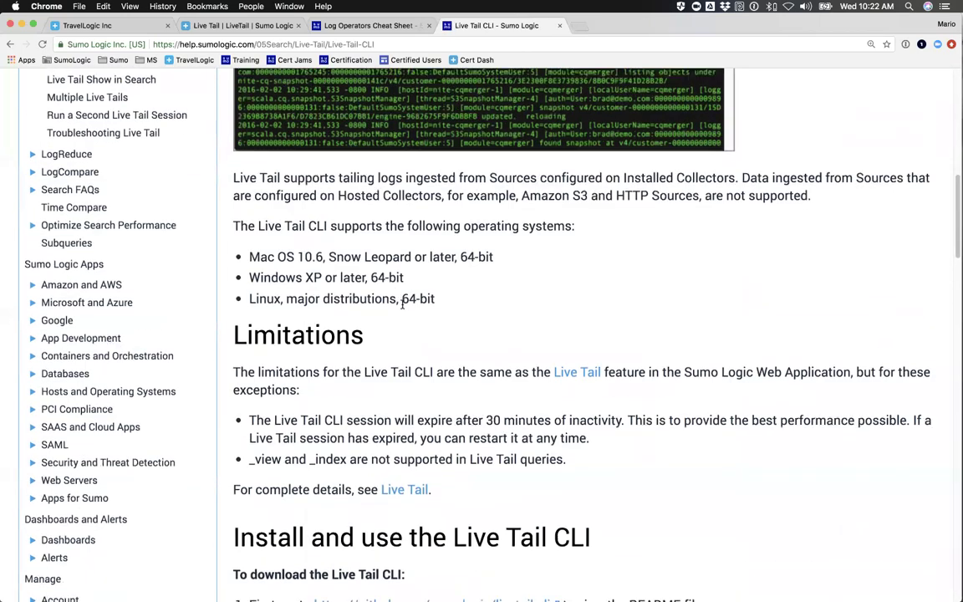
scroll(458, 314, "down", 1)
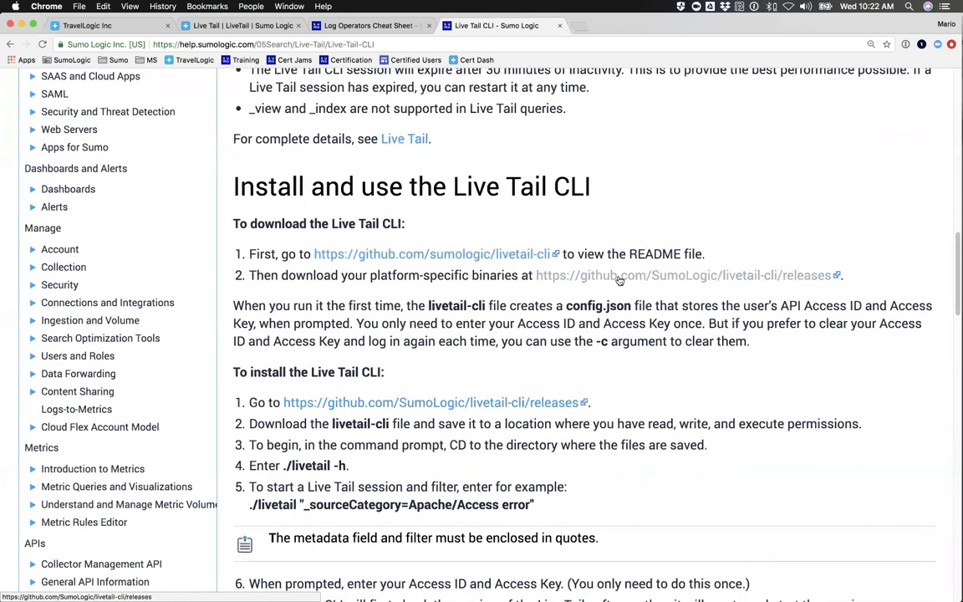
scroll(413, 351, "down", 3)
scroll(413, 351, "down", 4)
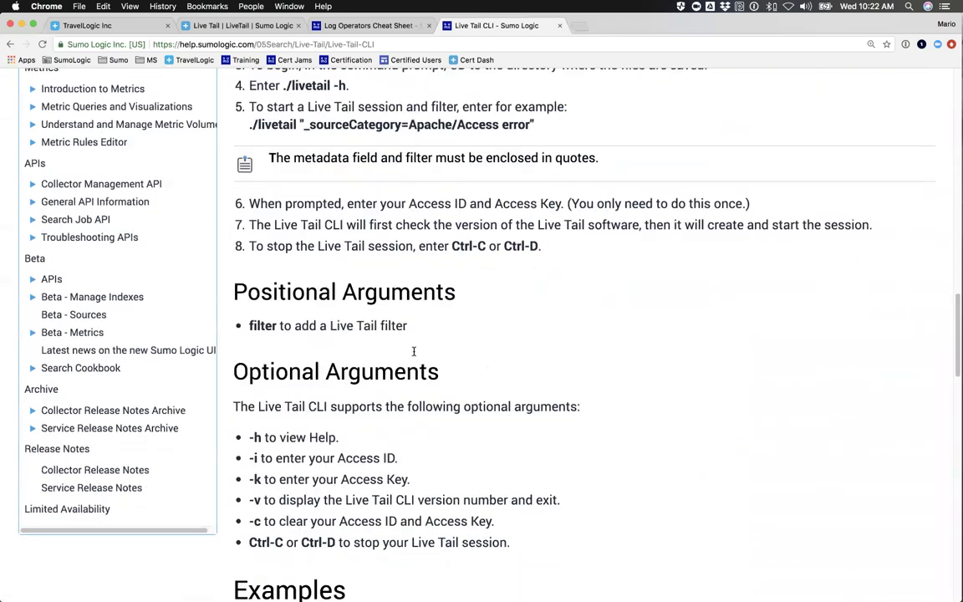
left_click_drag(408, 176, 557, 175)
Examine the livetail example commands for finding patterns and piping output to grep, and close the article.
scroll(503, 187, "down", 8)
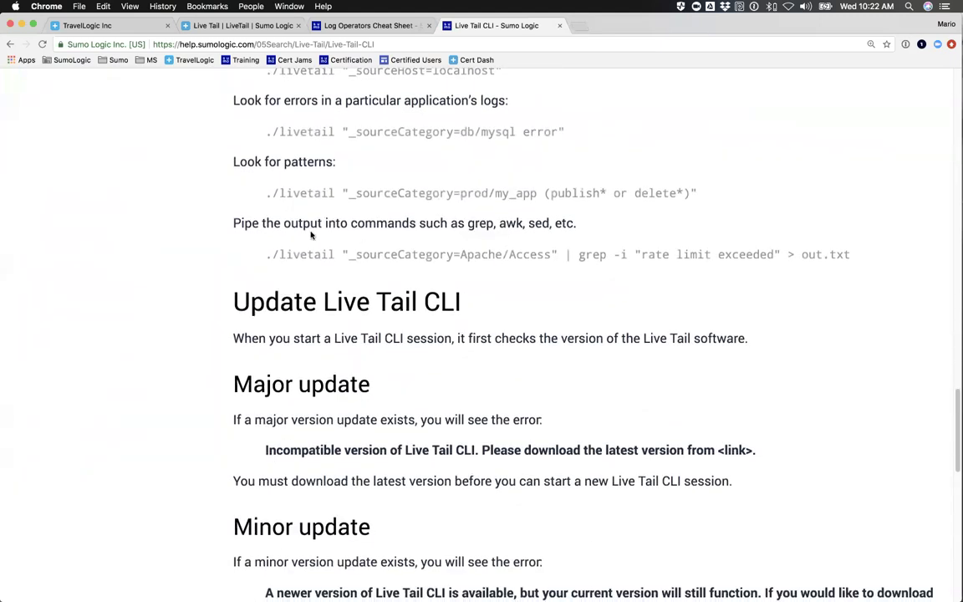
scroll(281, 214, "up", 1)
left_click_drag(266, 225, 354, 226)
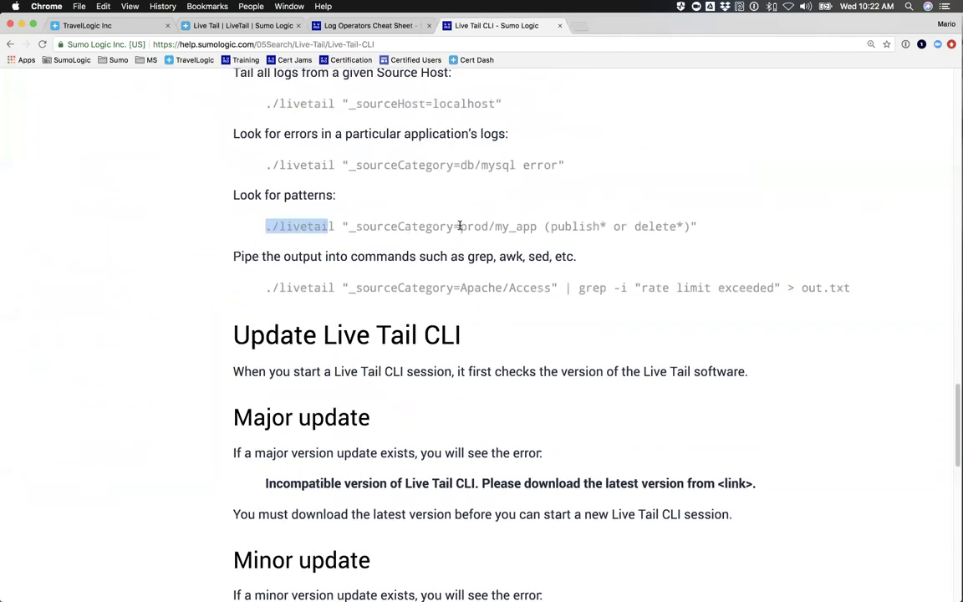
left_click_drag(550, 225, 683, 226)
scroll(509, 191, "up", 1)
scroll(508, 188, "up", 2)
scroll(509, 189, "down", 3)
left_click_drag(267, 237, 856, 238)
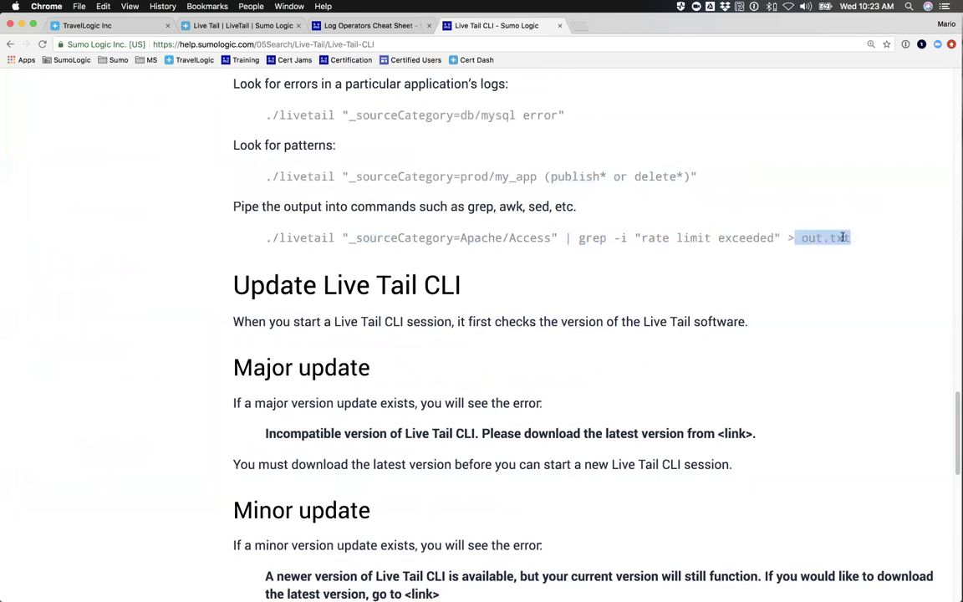
left_click(560, 27)
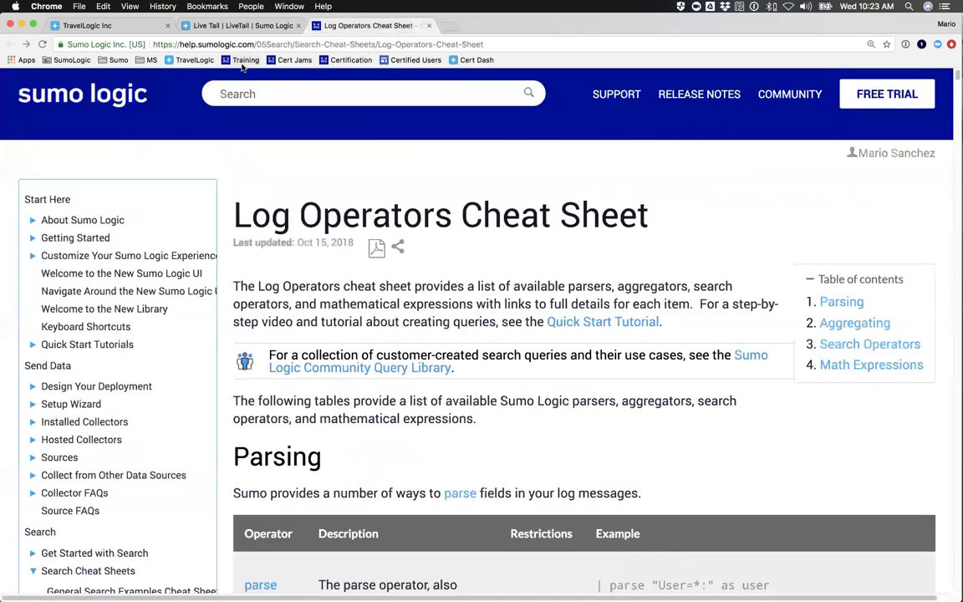
Return to the Live Tail page in Sumo Logic and close the Live Tail session.
left_click(219, 26)
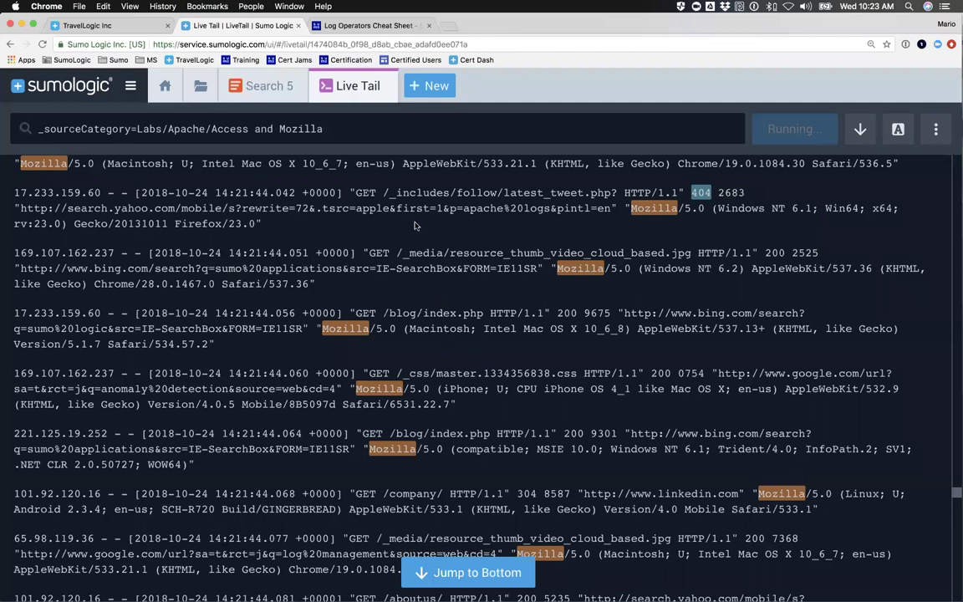
left_click(384, 87)
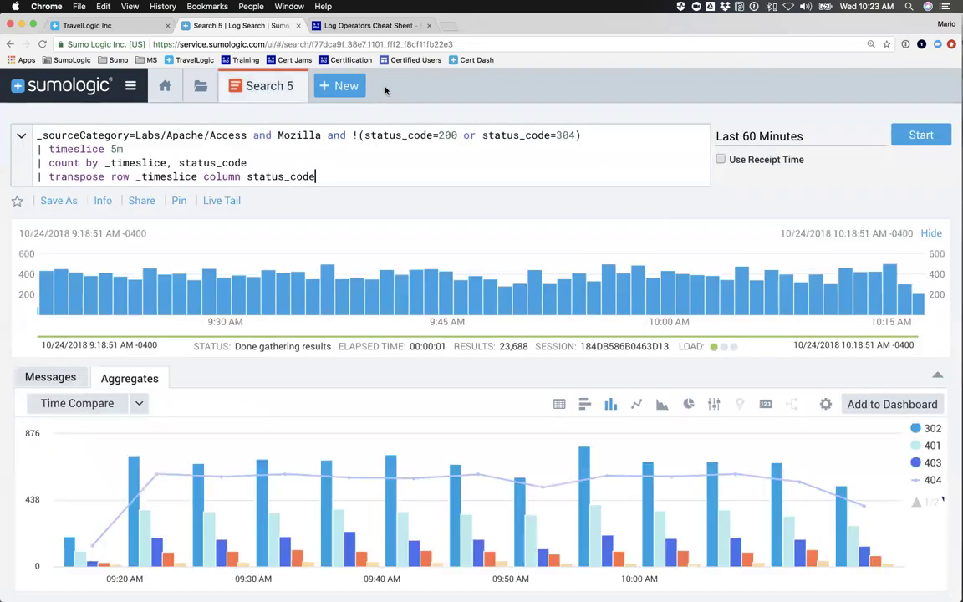
key("ctrl+Right")
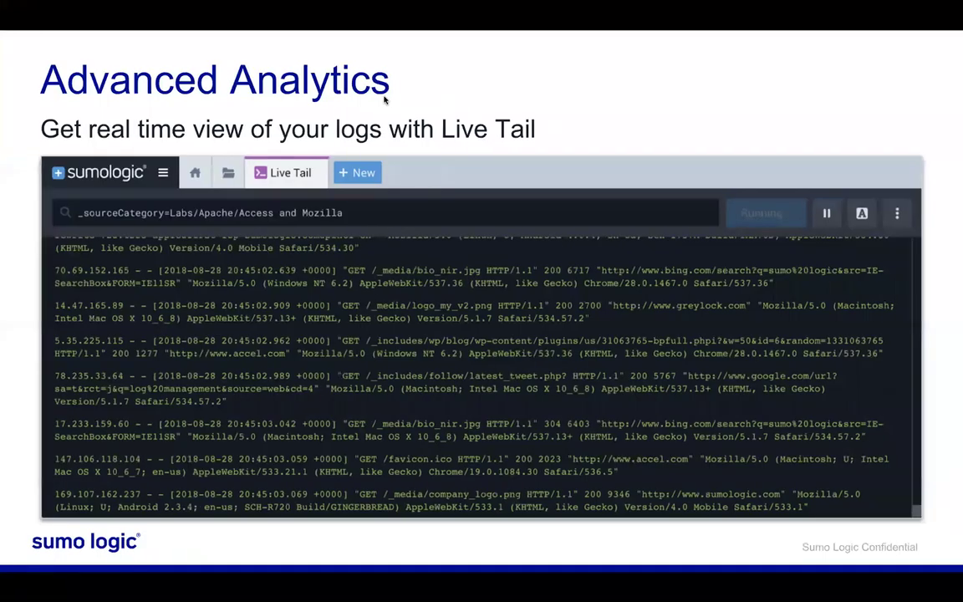
key("Right")
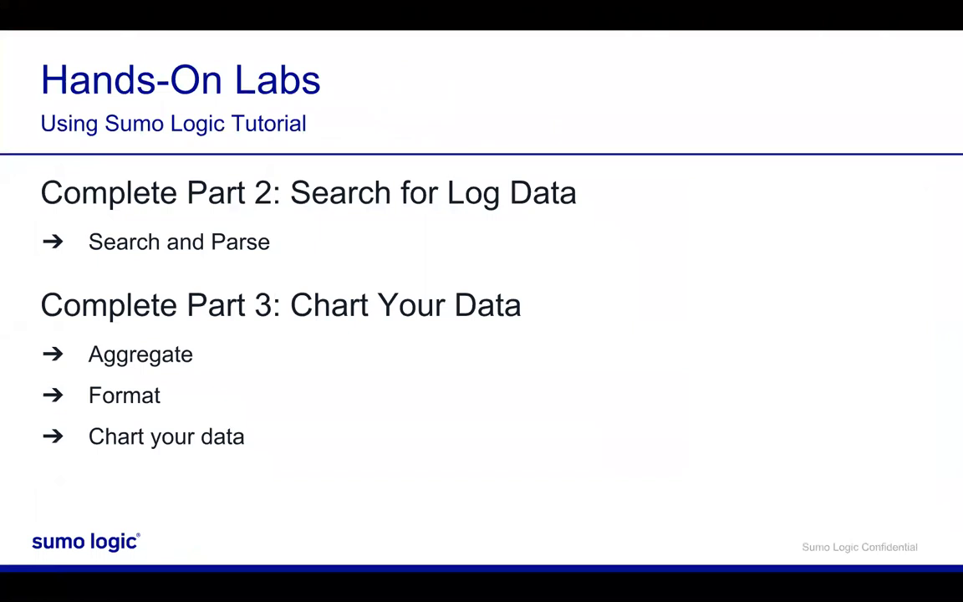
key("Right")
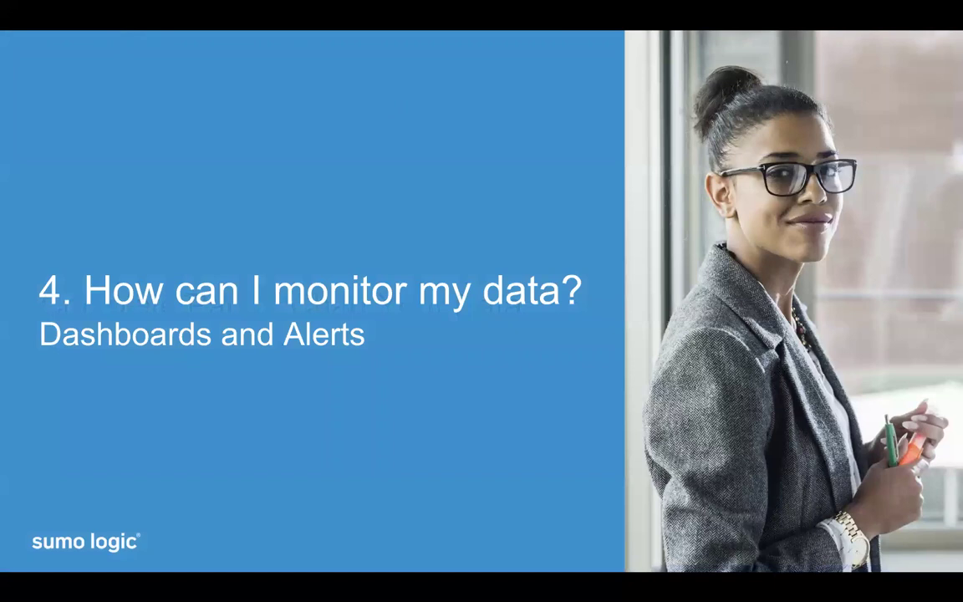
key("Right")
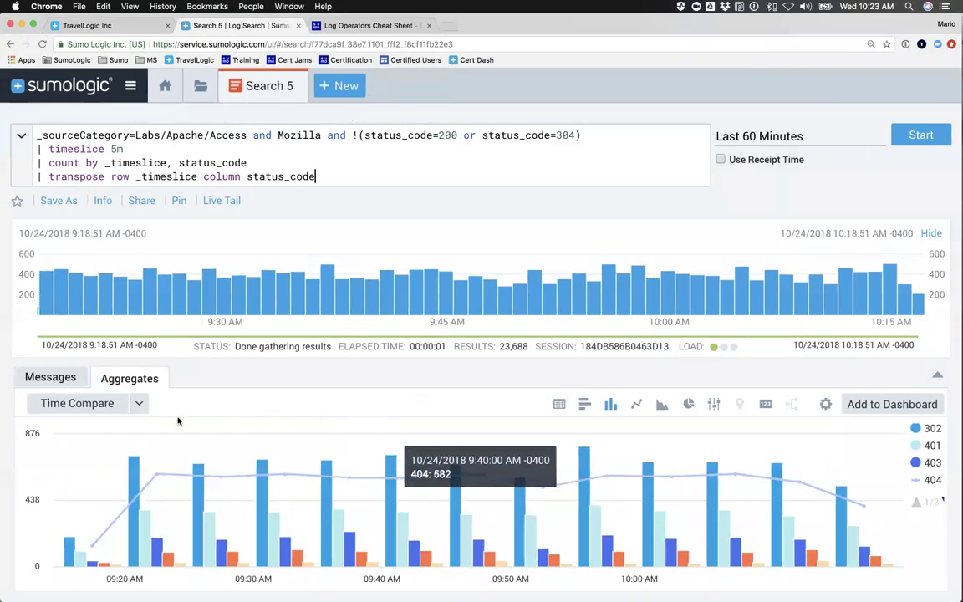
Start adding the status code chart to a dashboard, with Apache Status Codes as the panel title.
left_click(911, 408)
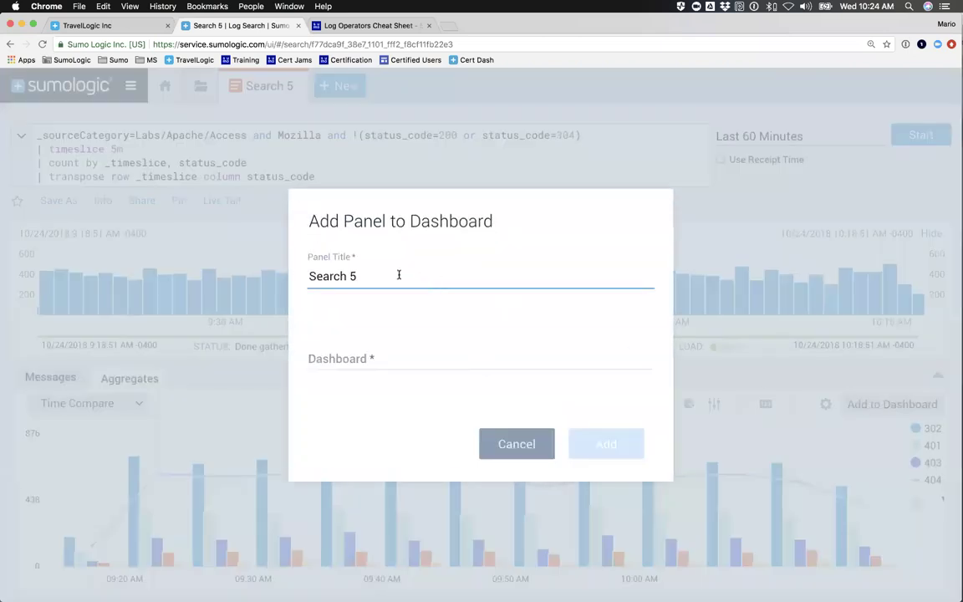
left_click_drag(398, 275, 284, 279)
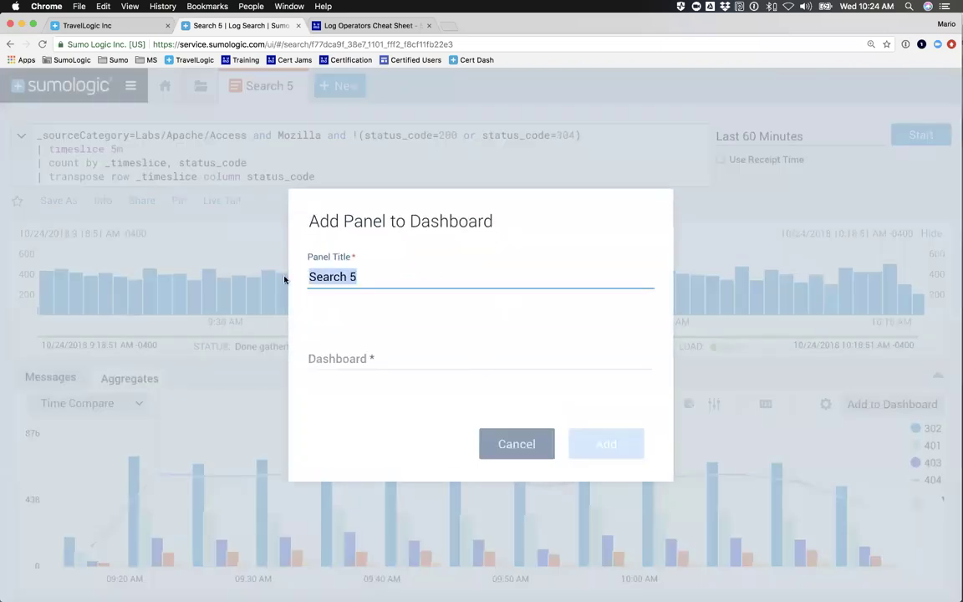
type("Apache Status Codes")
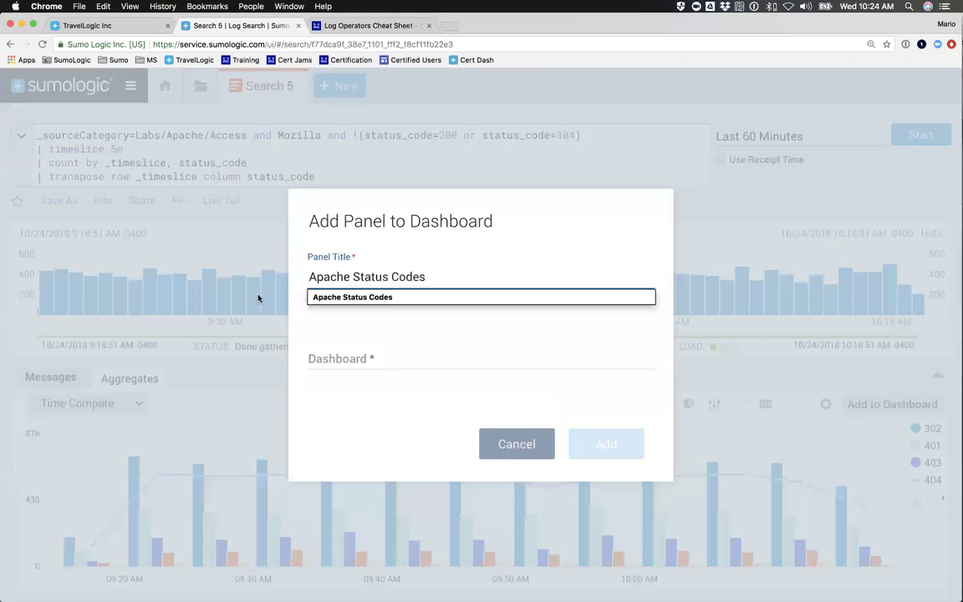
left_click(349, 299)
Look through the existing dashboards and choose to create a new one named Apache, a hyphen and the owner's first name.
left_click(335, 357)
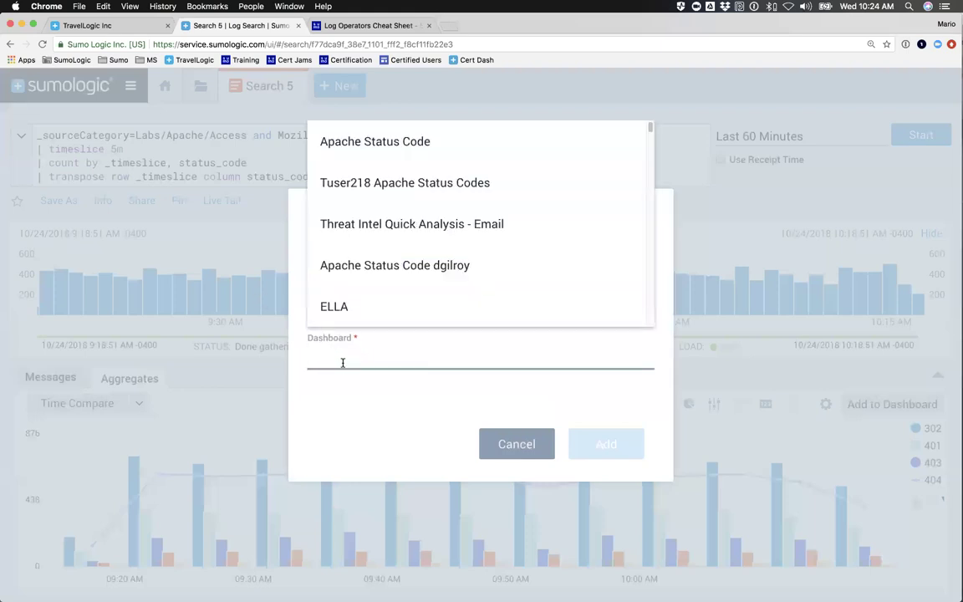
scroll(387, 233, "down", 3)
scroll(387, 233, "down", 10)
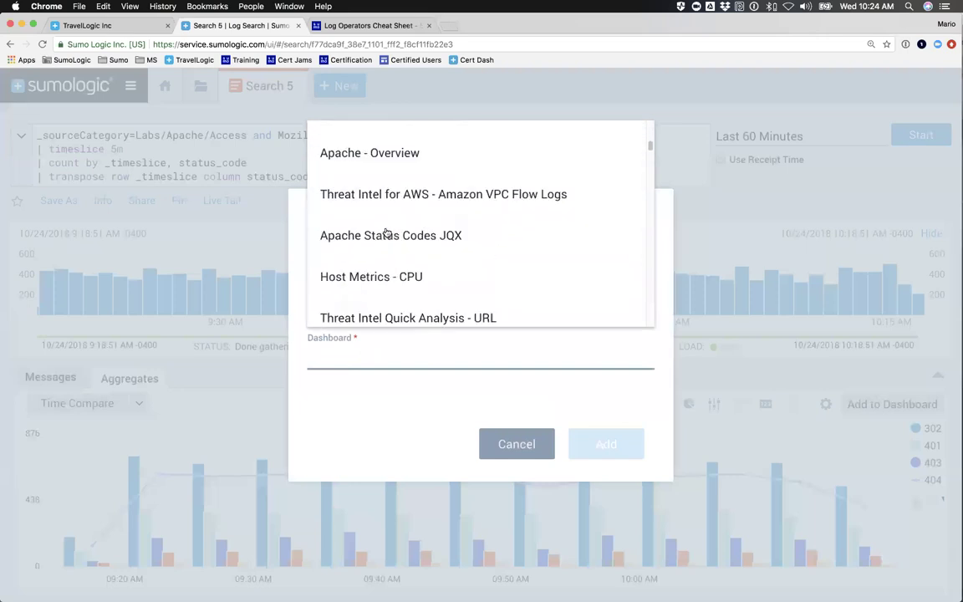
scroll(387, 233, "down", 2)
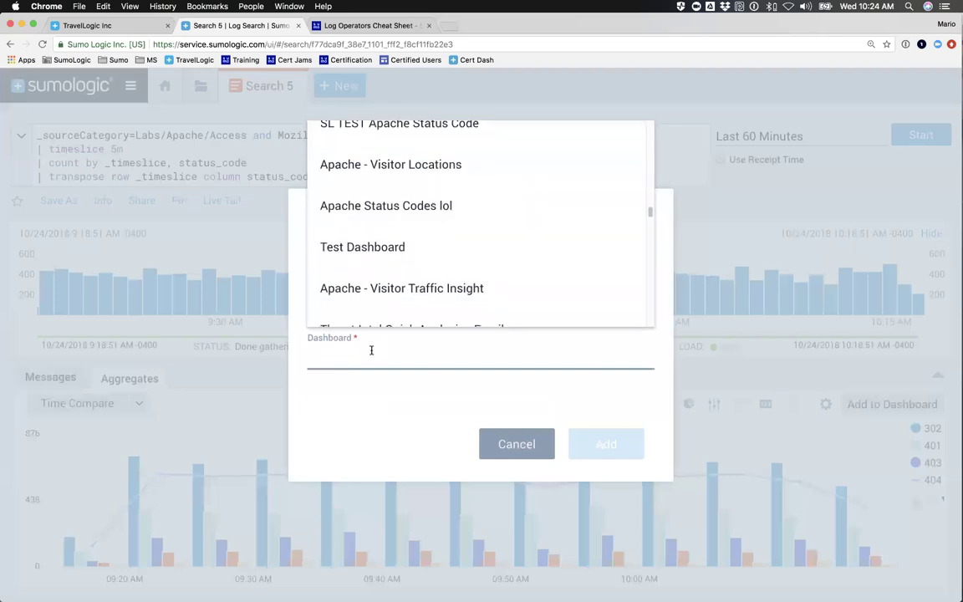
type("Apache")
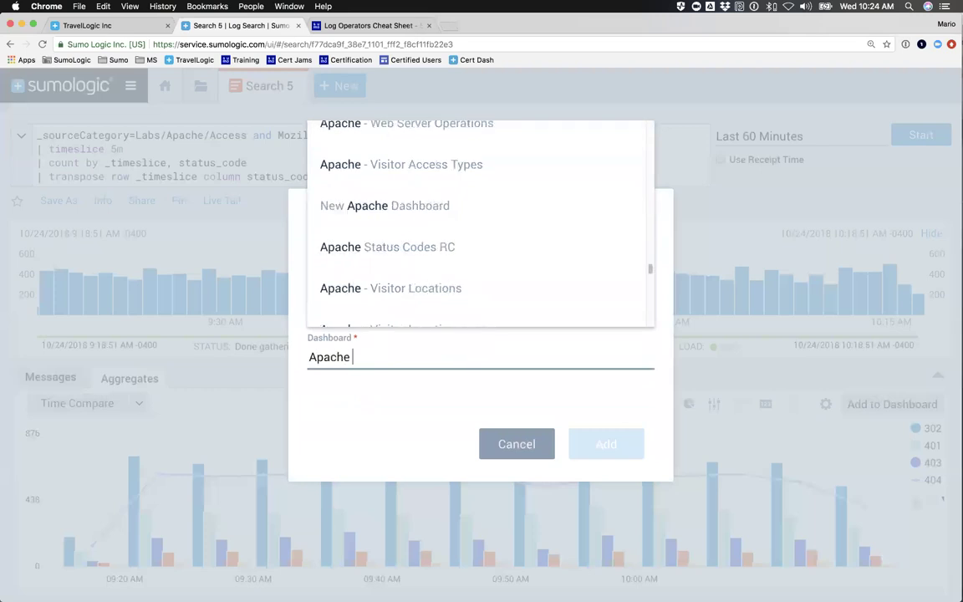
type(" - Mario")
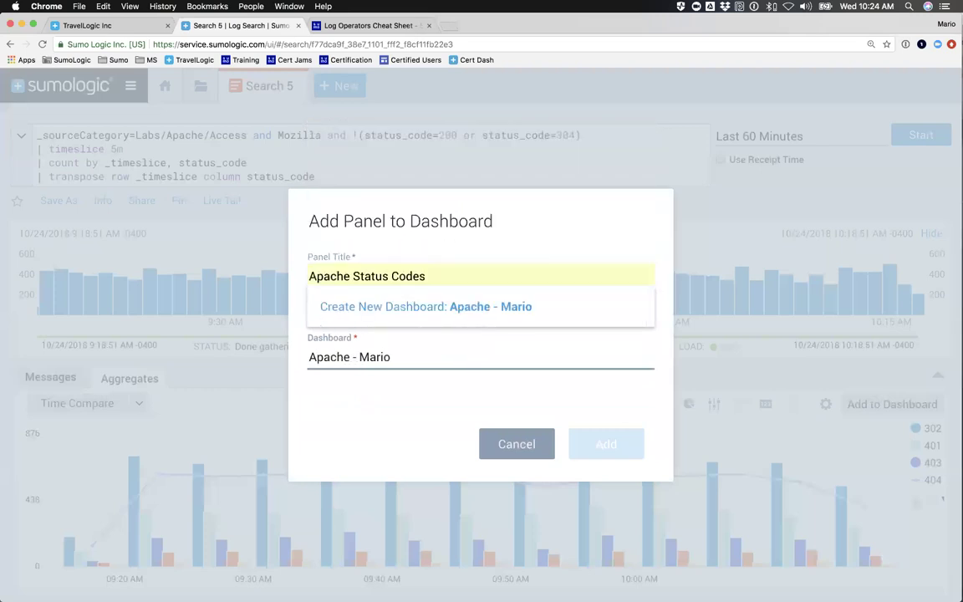
left_click(507, 307)
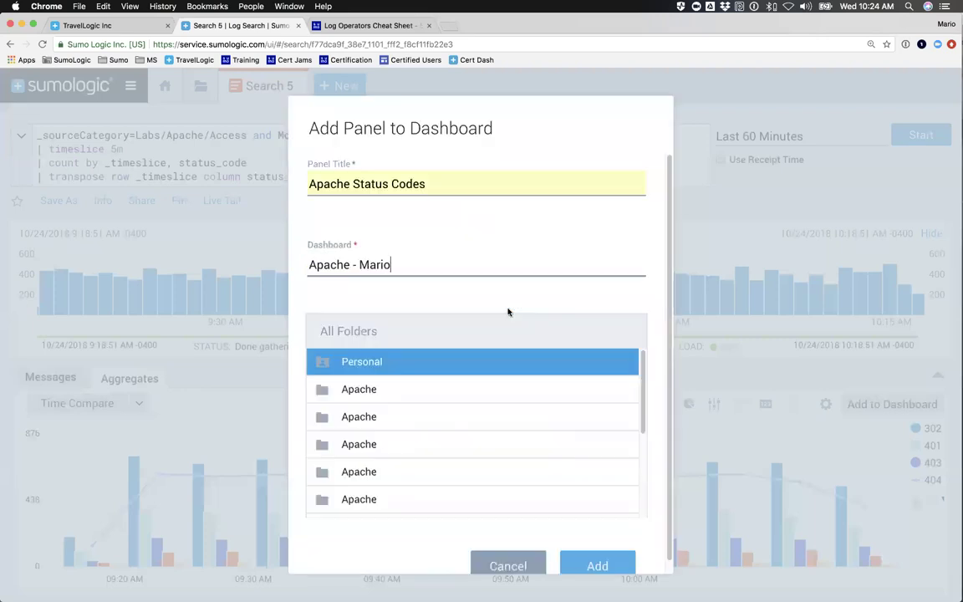
Choose the Personal folder as the location for the new dashboard.
left_click(364, 365)
left_click(437, 393)
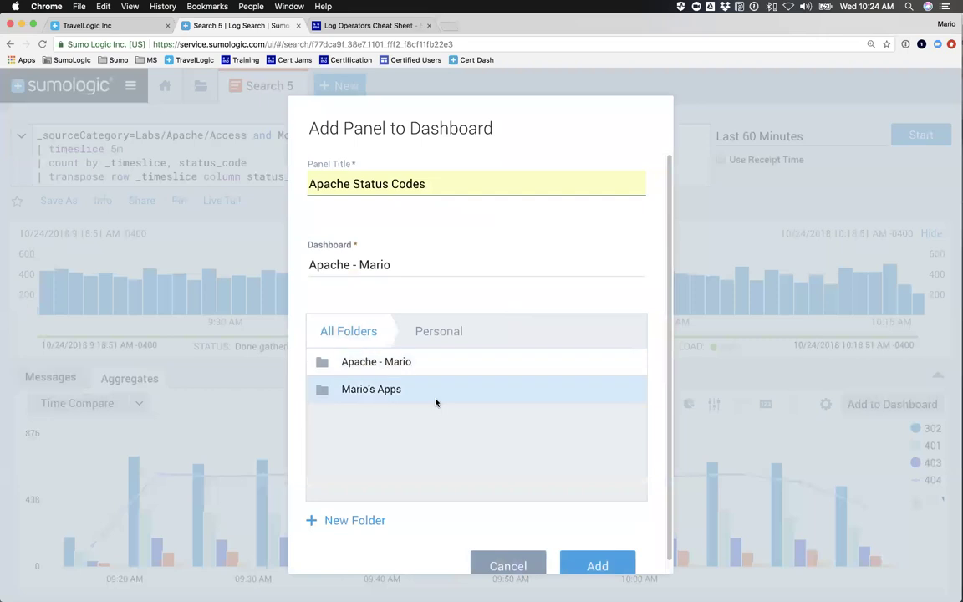
left_click(358, 364)
left_click(358, 392)
left_click(384, 368)
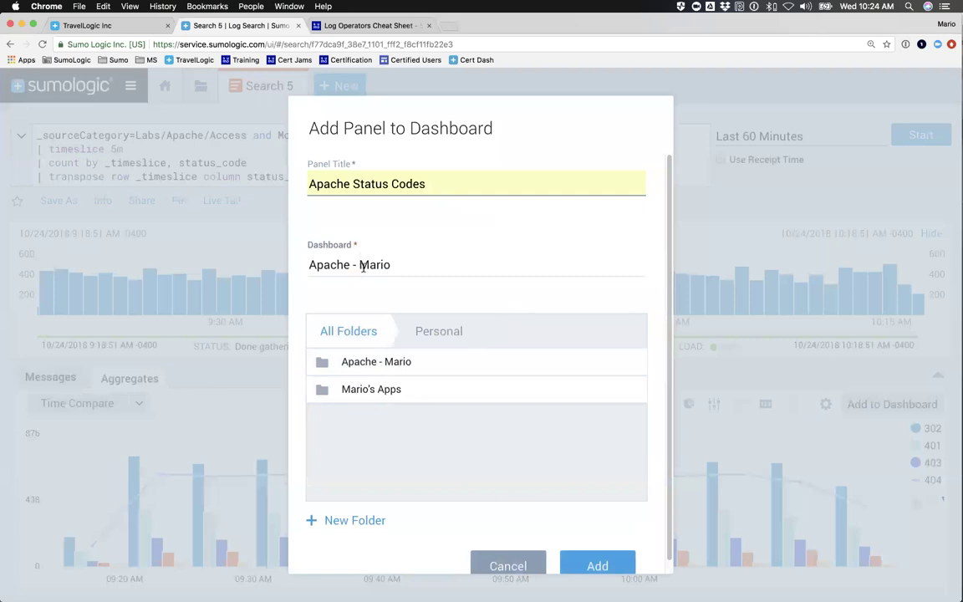
Append Dash to the new dashboard's name, then add the Apache Status Codes panel and widen it to about double its width.
left_click(401, 265)
type("Dash")
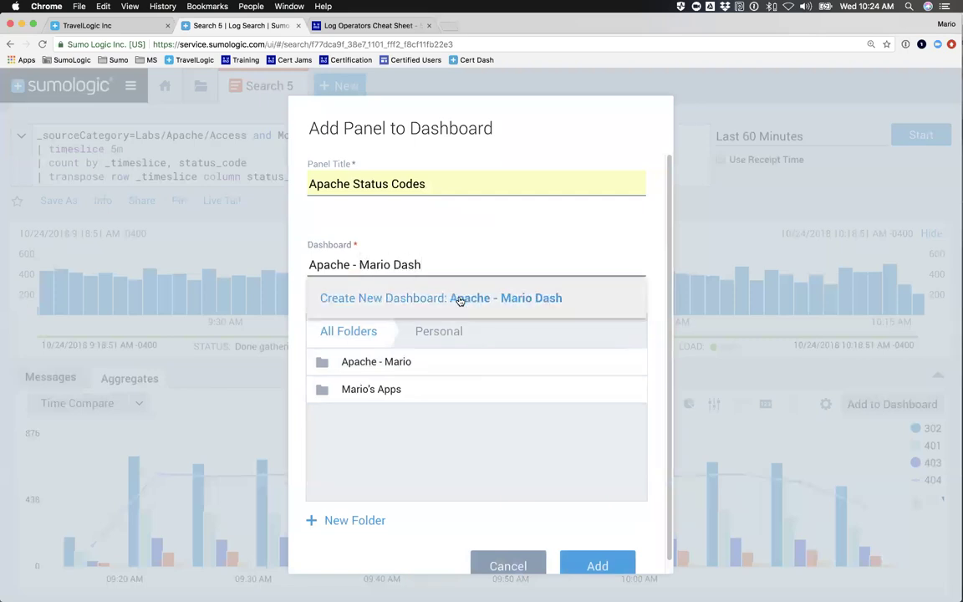
left_click(460, 301)
scroll(530, 418, "down", 1)
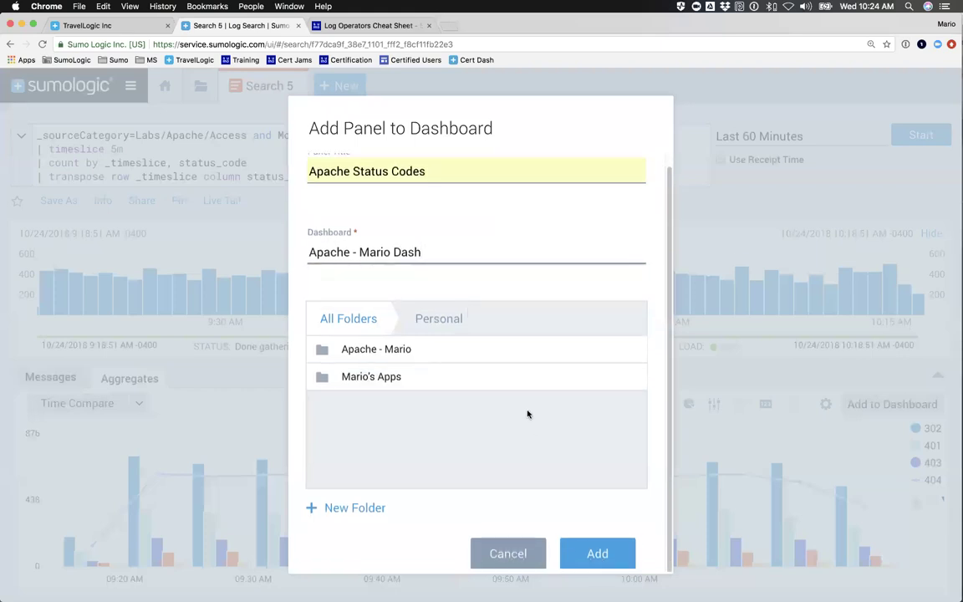
left_click(589, 554)
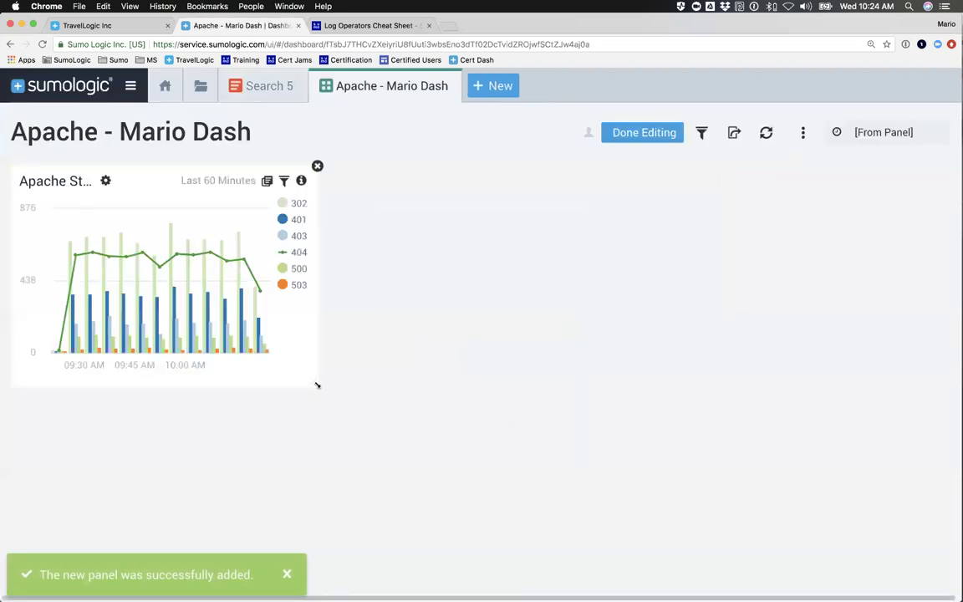
left_click_drag(365, 393, 607, 401)
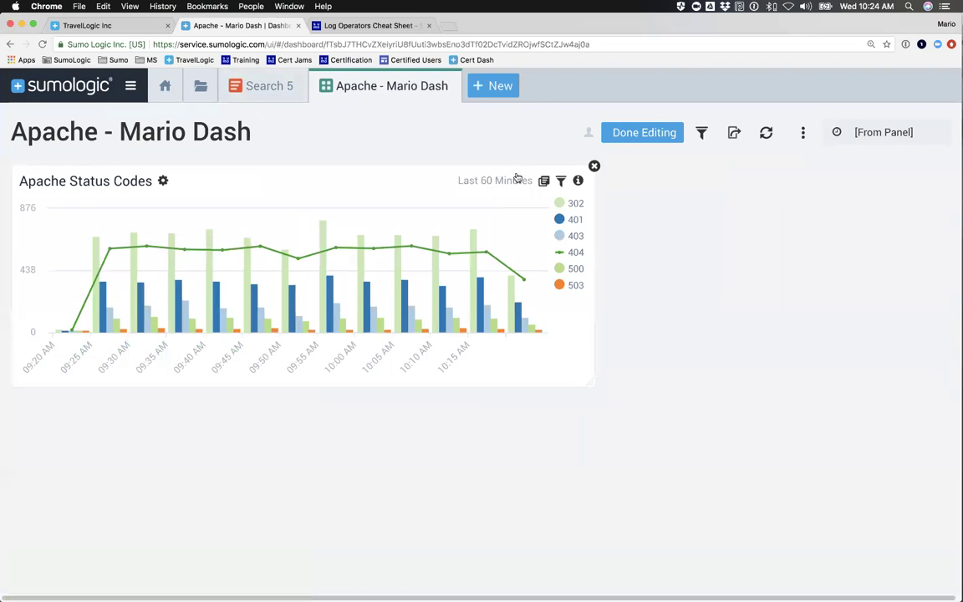
Open the favorite search 2 OUTLIER Example and run it over the last 60 minutes.
left_click(259, 89)
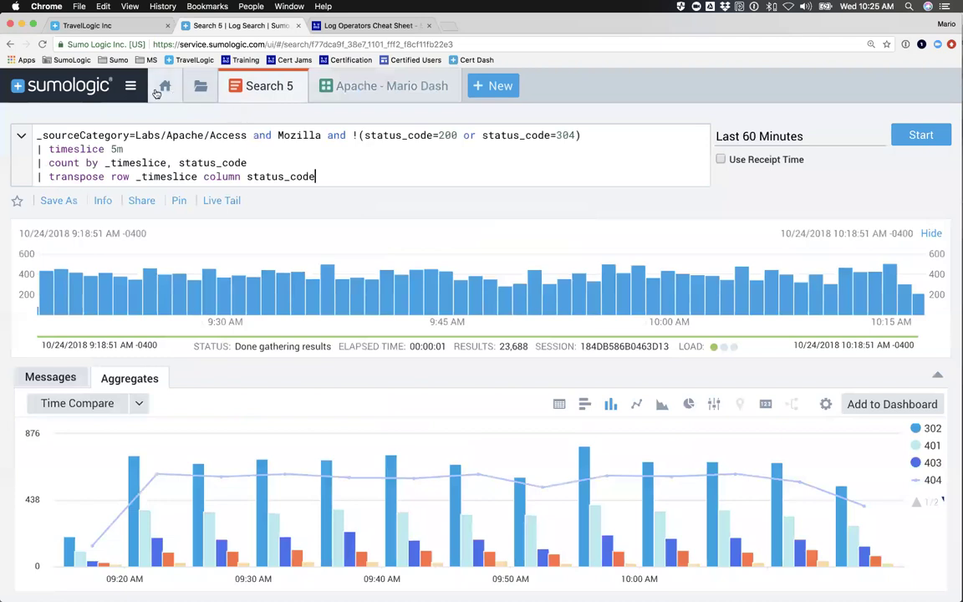
left_click(130, 85)
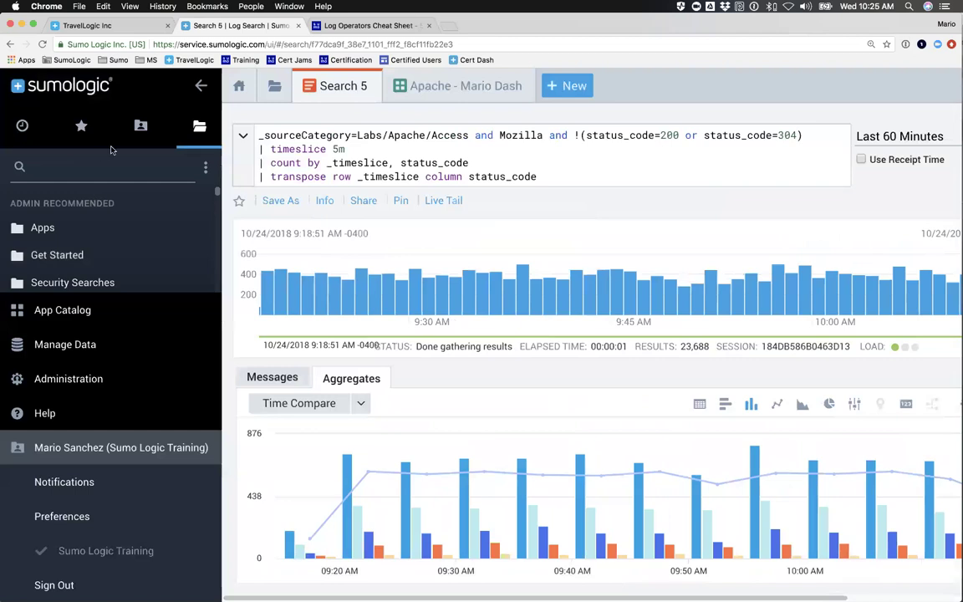
left_click(81, 131)
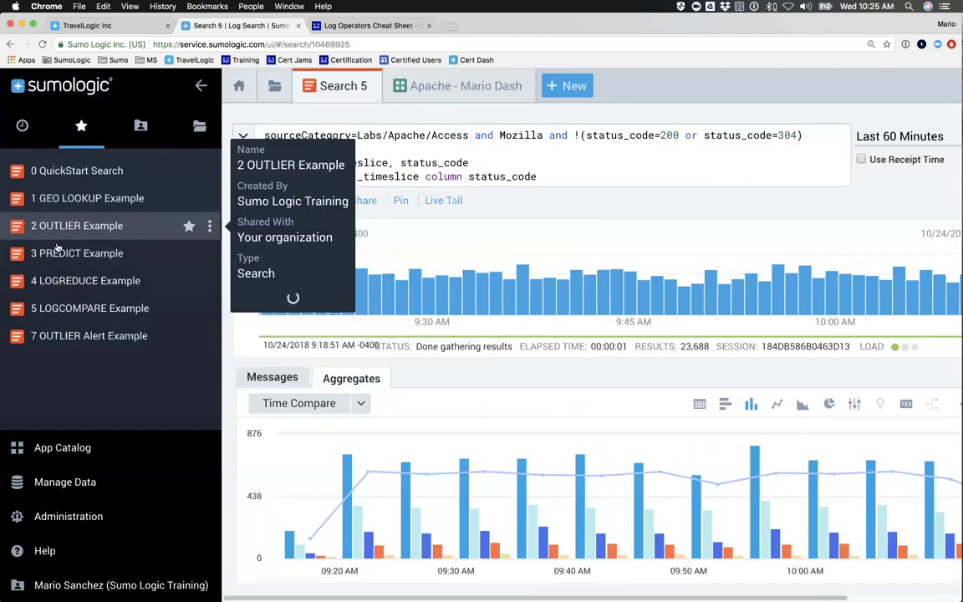
left_click(58, 229)
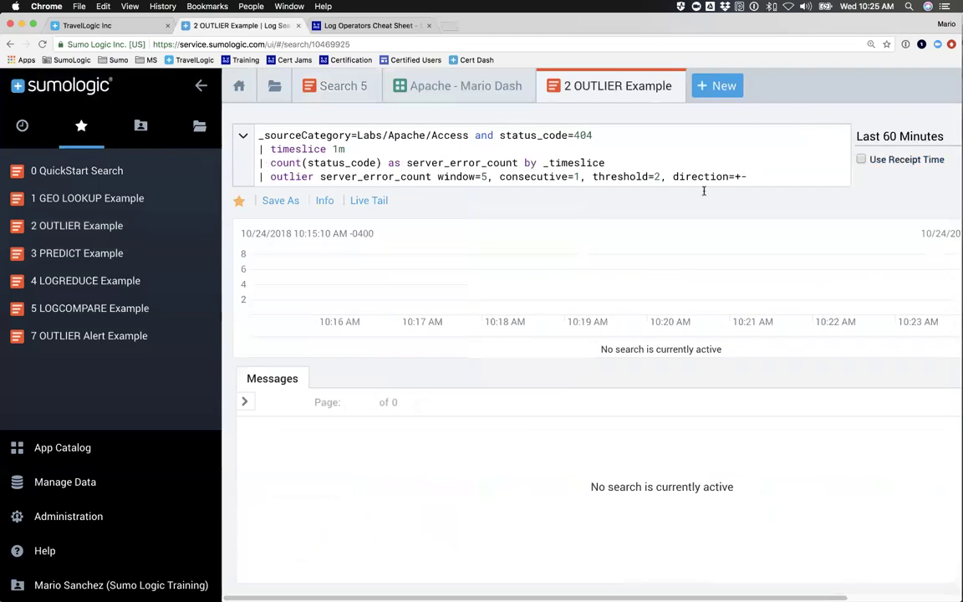
left_click(201, 85)
left_click(908, 139)
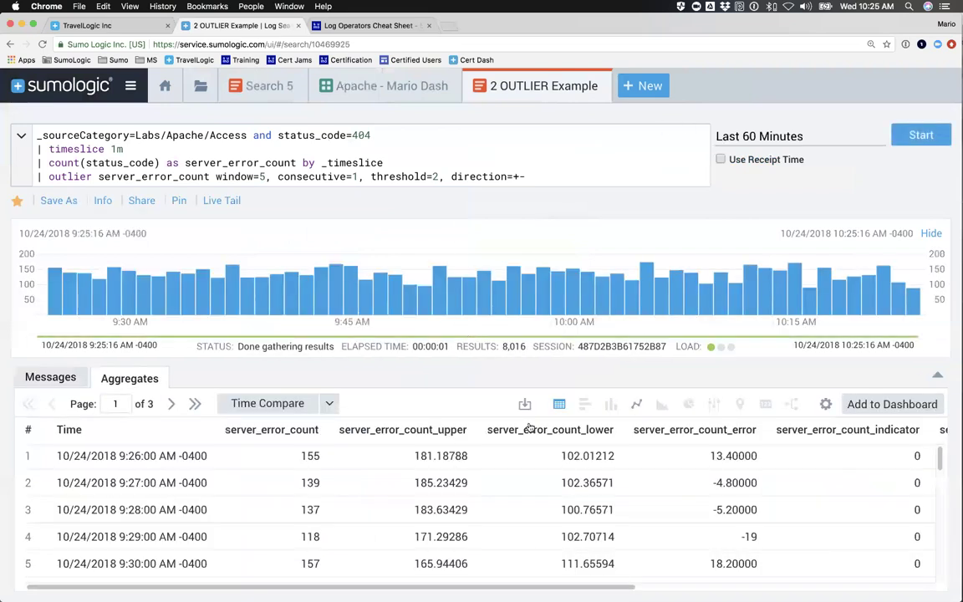
Display the outlier results as a line chart and add it as a panel titled Outliers to the newly created Apache dashboard.
left_click(636, 404)
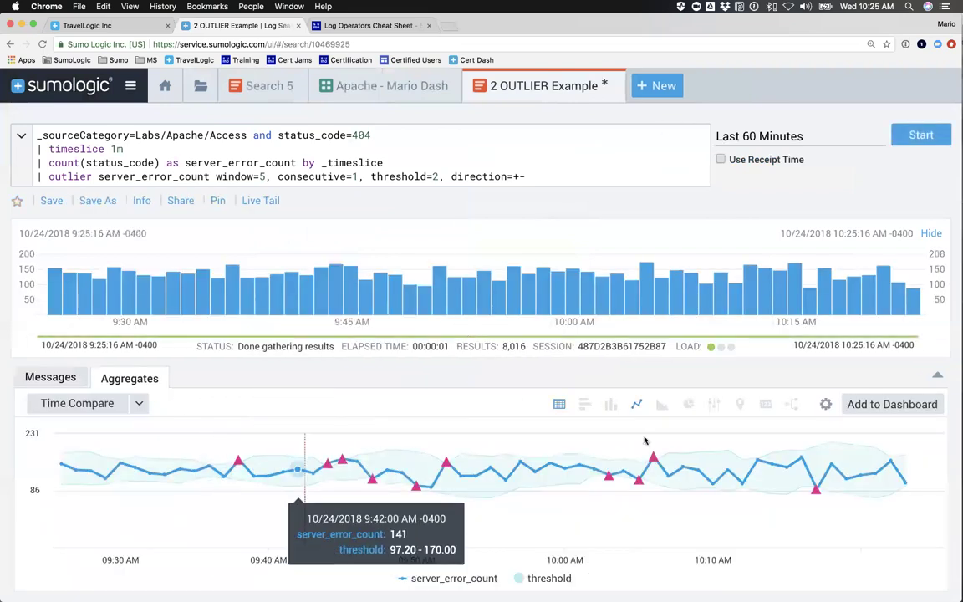
left_click(875, 403)
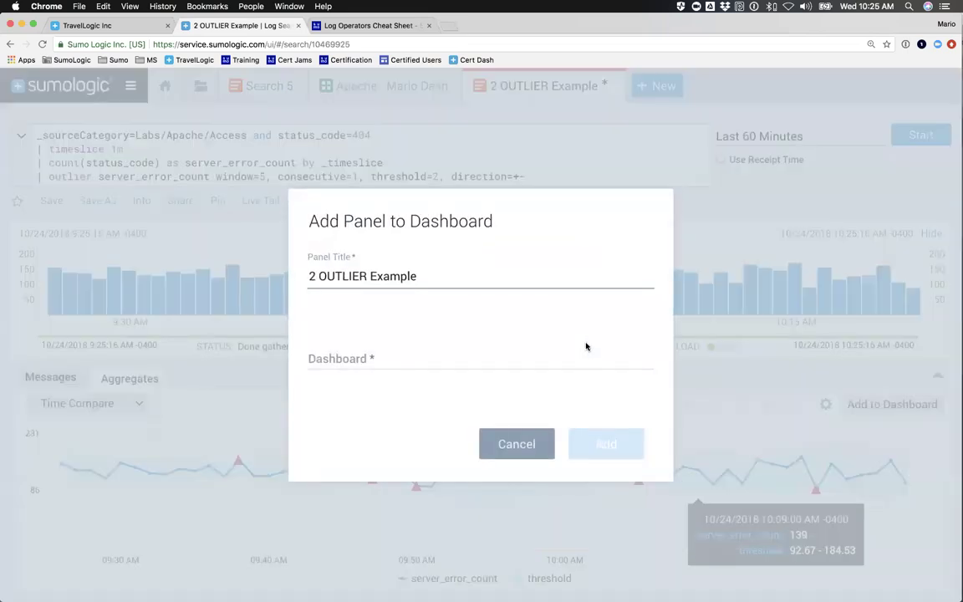
left_click(423, 273)
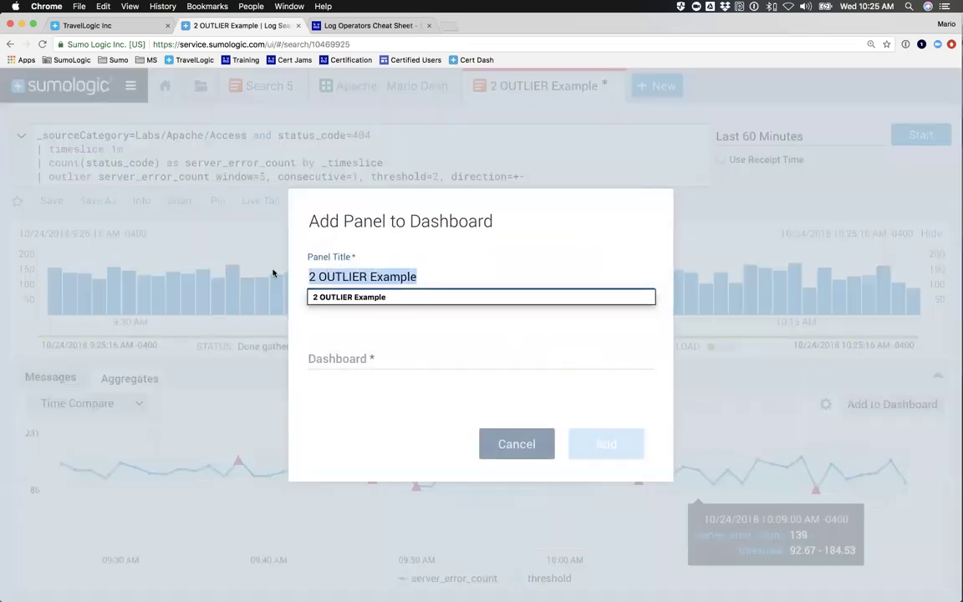
type("Outliers")
left_click(366, 359)
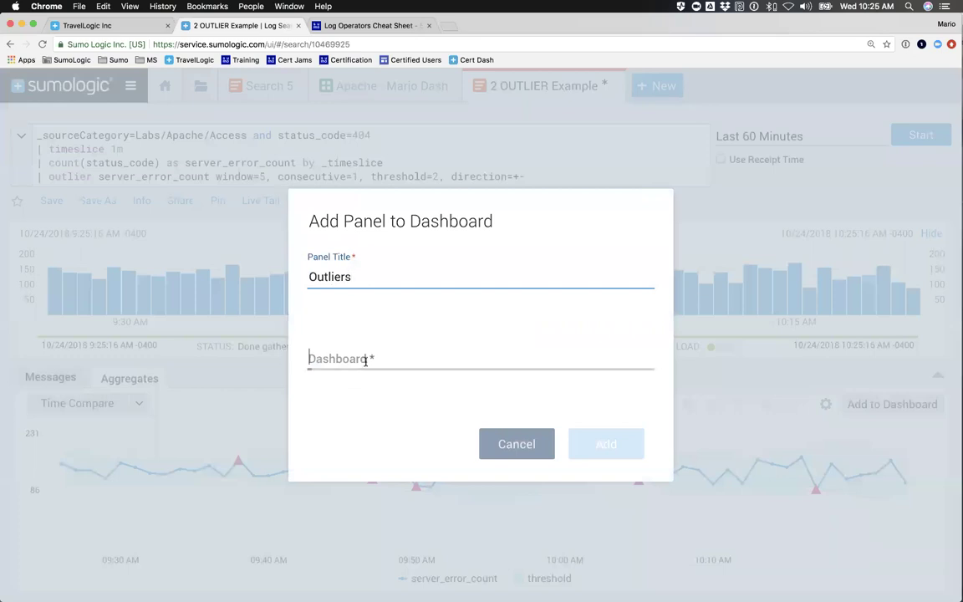
type("mario dash")
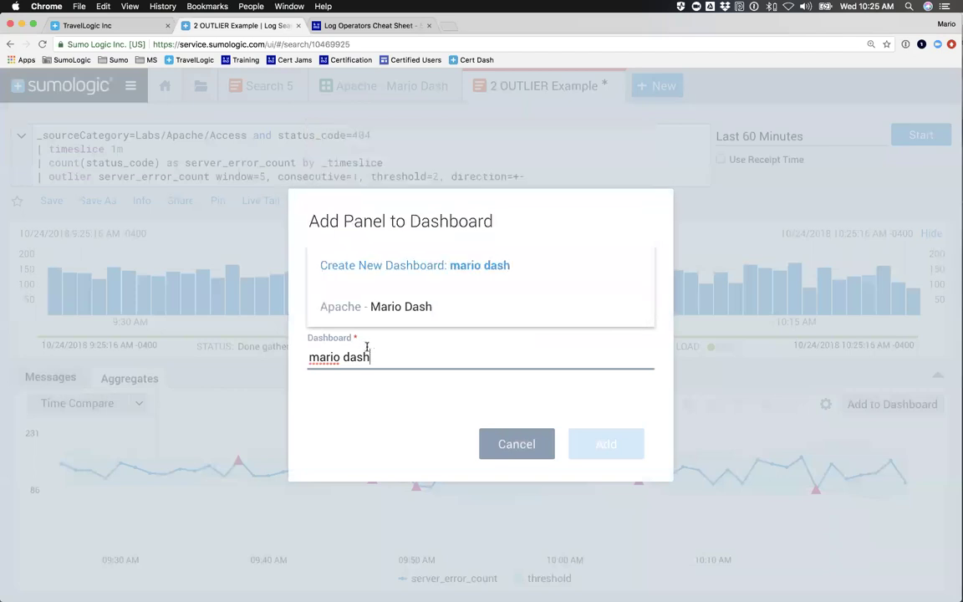
left_click(400, 310)
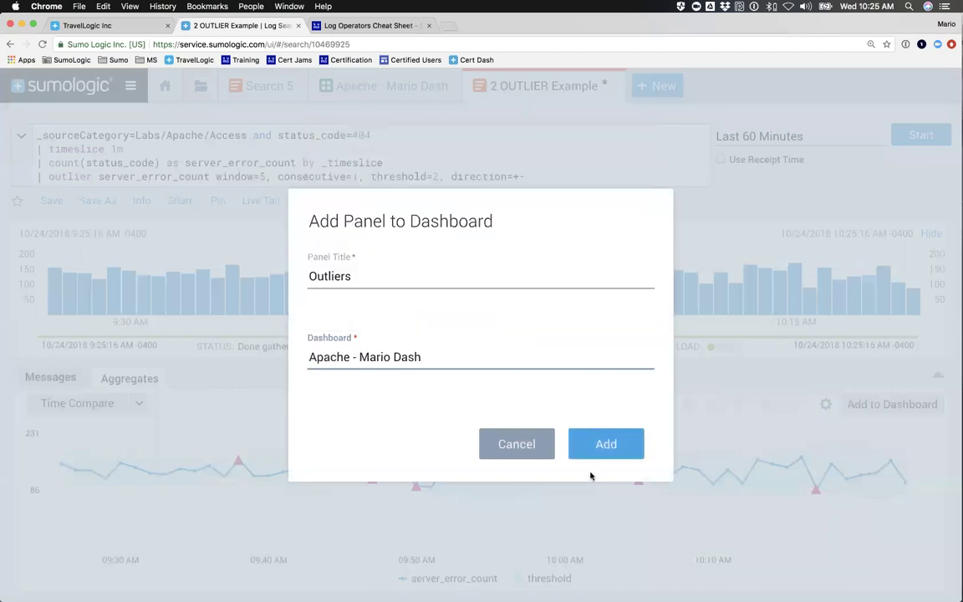
left_click(621, 445)
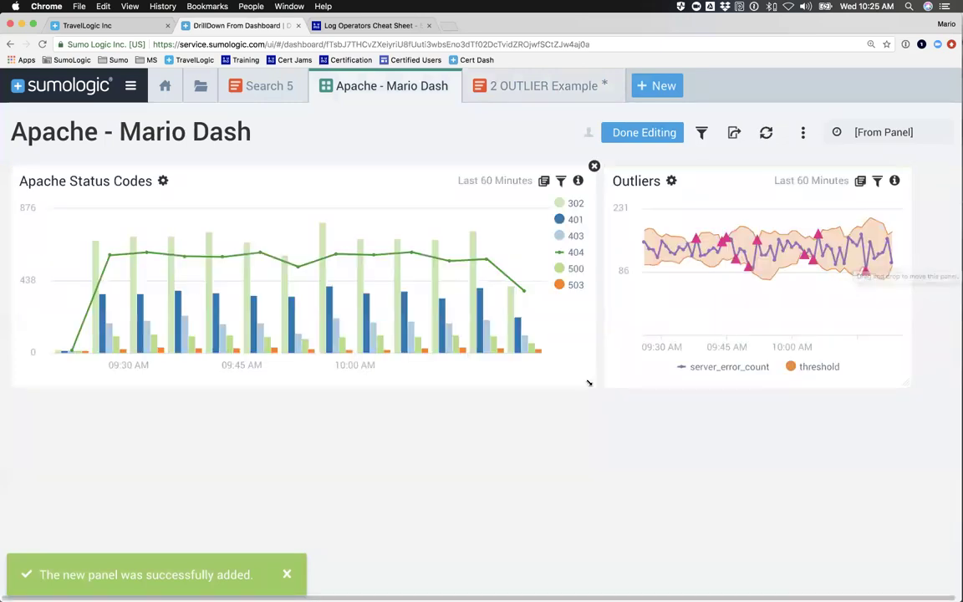
Rearrange the dashboard by narrowing the Apache Status Codes panel and placing a widened Outliers panel above it.
left_click_drag(486, 374, 447, 370)
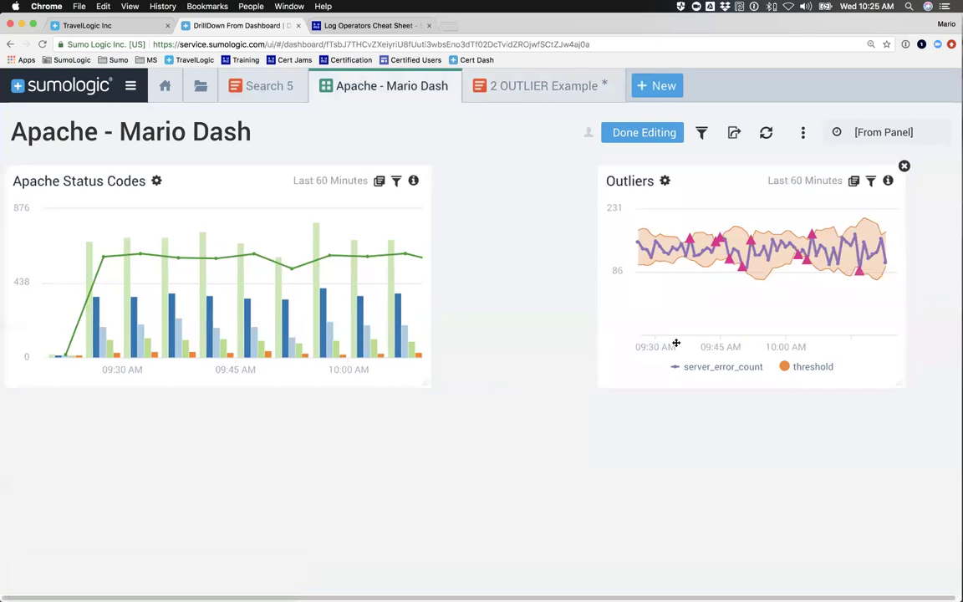
left_click_drag(604, 334, 165, 290)
left_click_drag(311, 383, 613, 389)
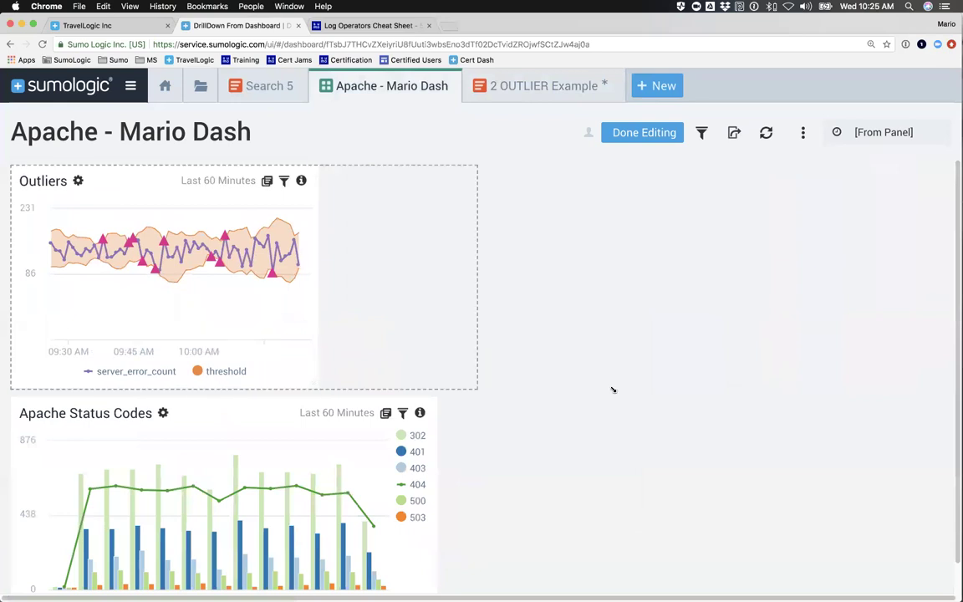
Widen the Apache Status Codes panel so it spans the full width of the dashboard.
scroll(568, 414, "down", 1)
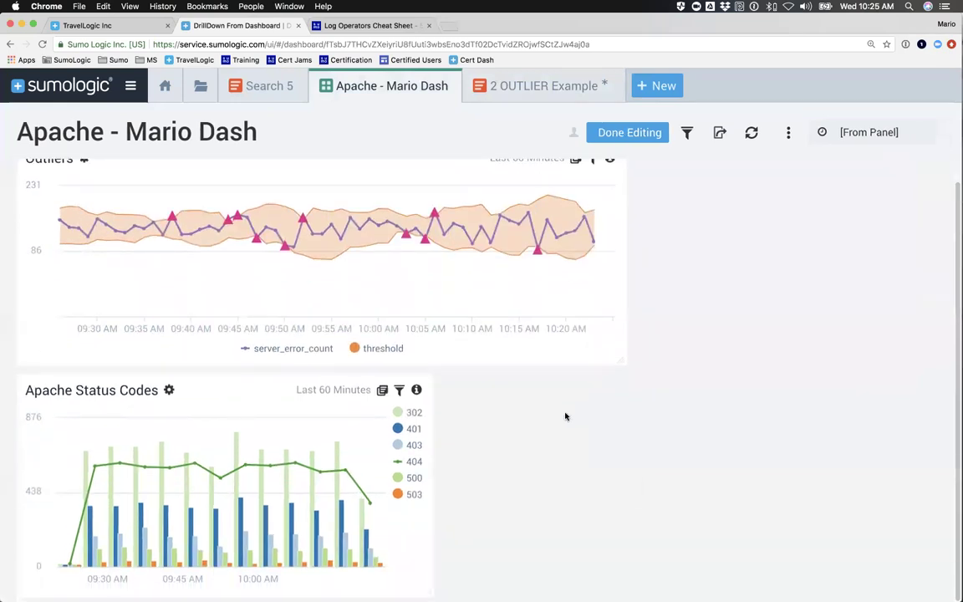
left_click_drag(449, 585, 944, 576)
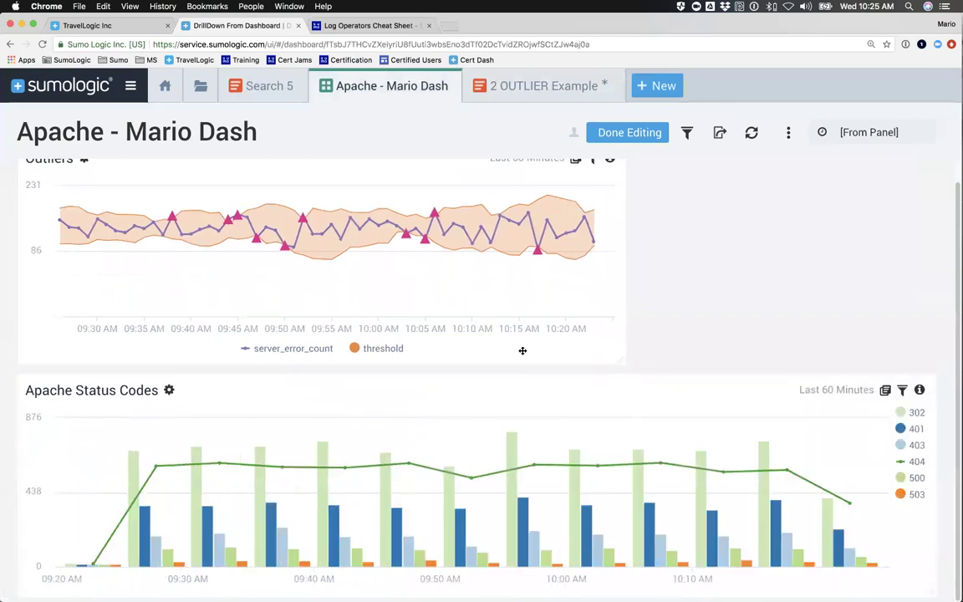
scroll(475, 331, "up", 1)
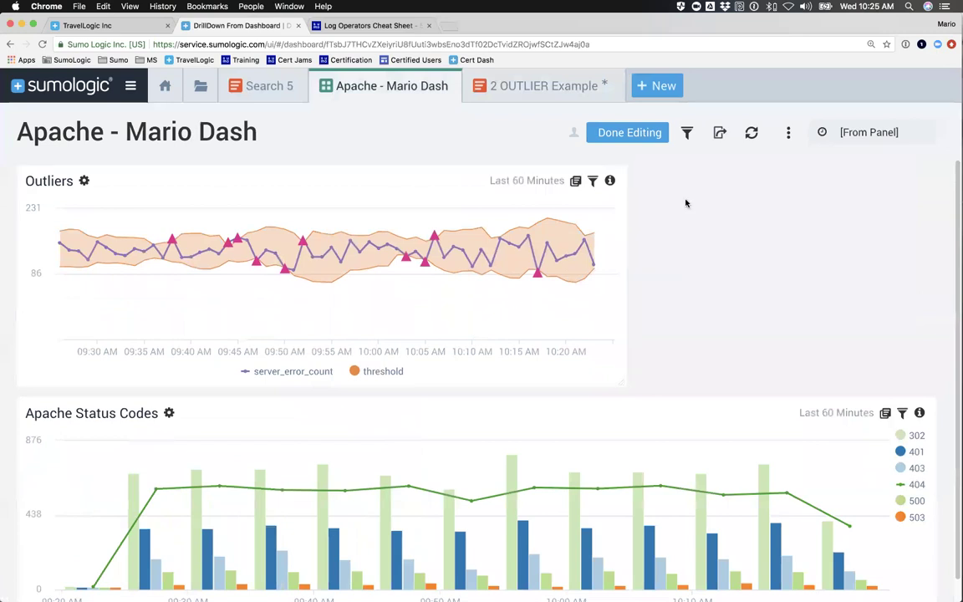
Add a title panel reading "Mi Primer Dashboard" and place it across the full width above the Outliers panel.
left_click(788, 133)
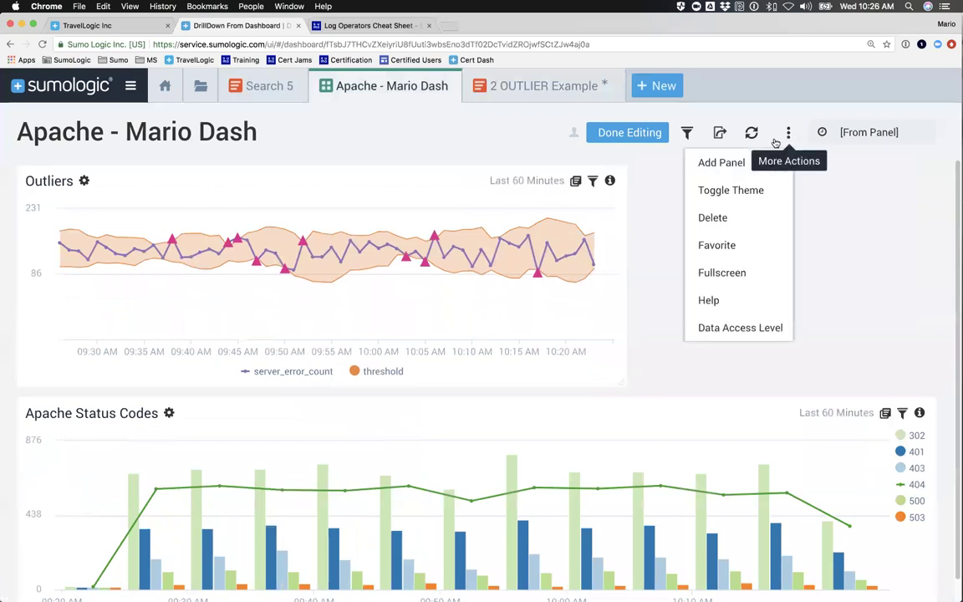
left_click(721, 163)
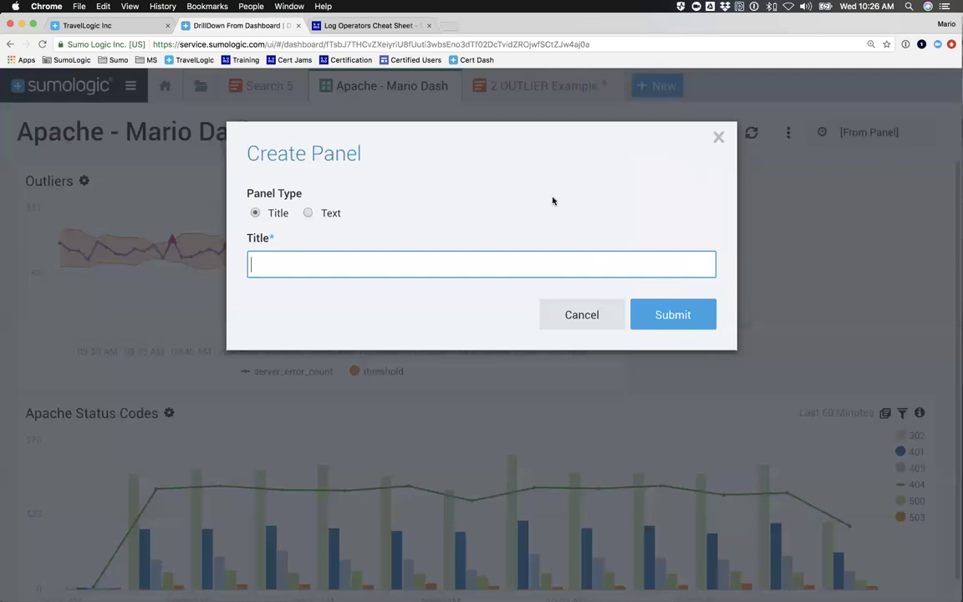
type("Mi Primer Dashboard")
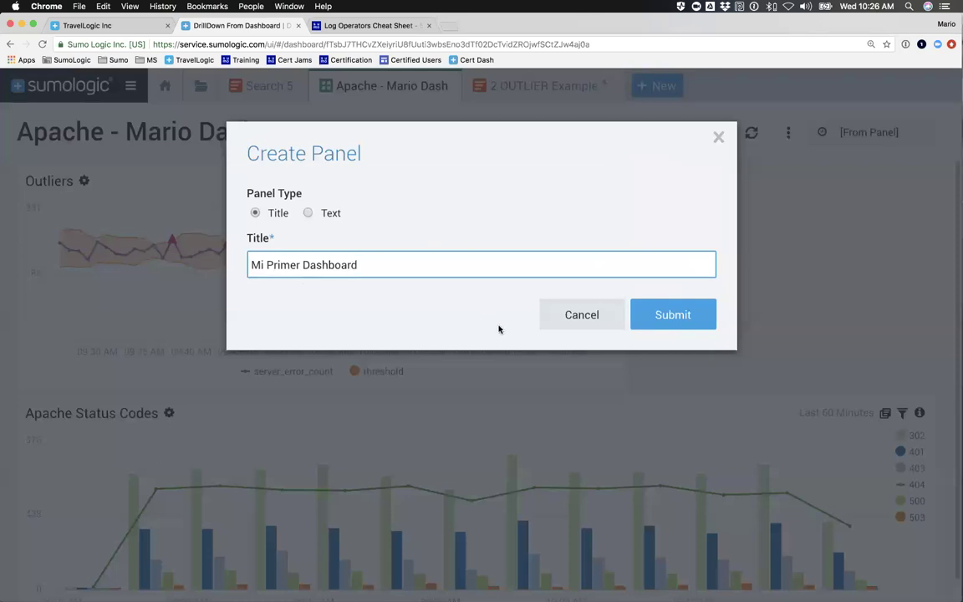
left_click(673, 315)
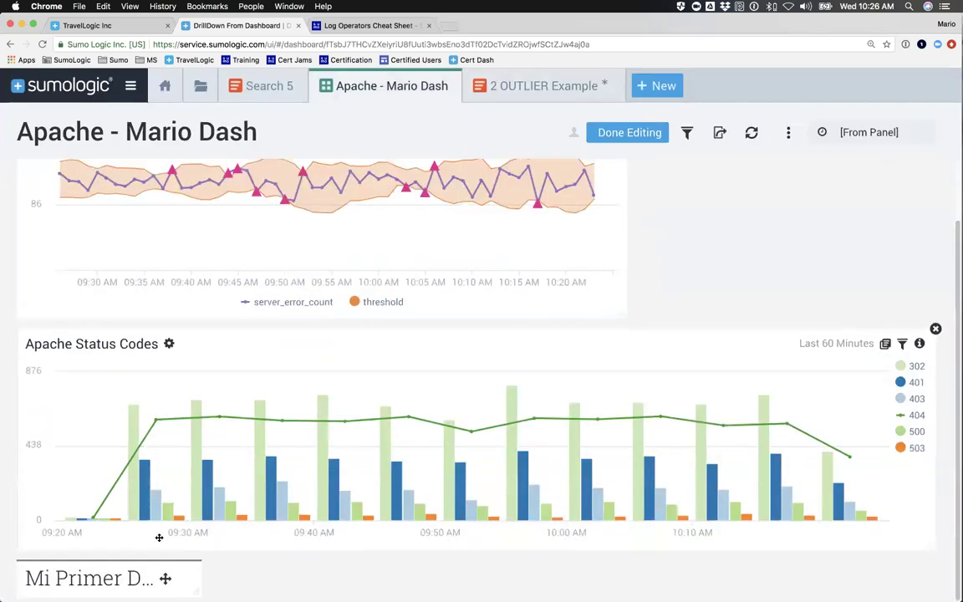
left_click_drag(165, 578, 149, 136)
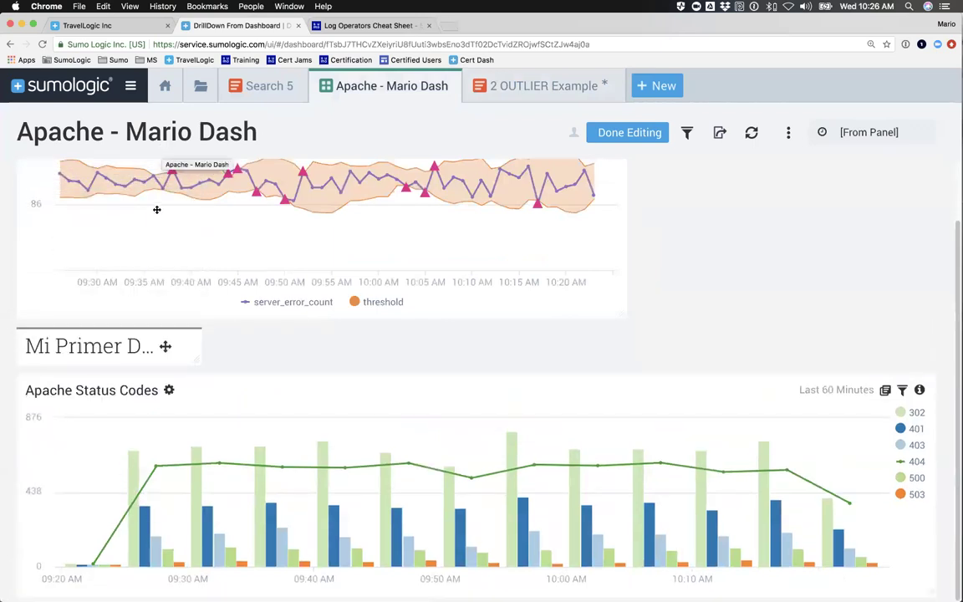
left_click_drag(150, 414, 928, 222)
Start a new text-type panel on the dashboard and title it "Lean esto Primero".
left_click(787, 134)
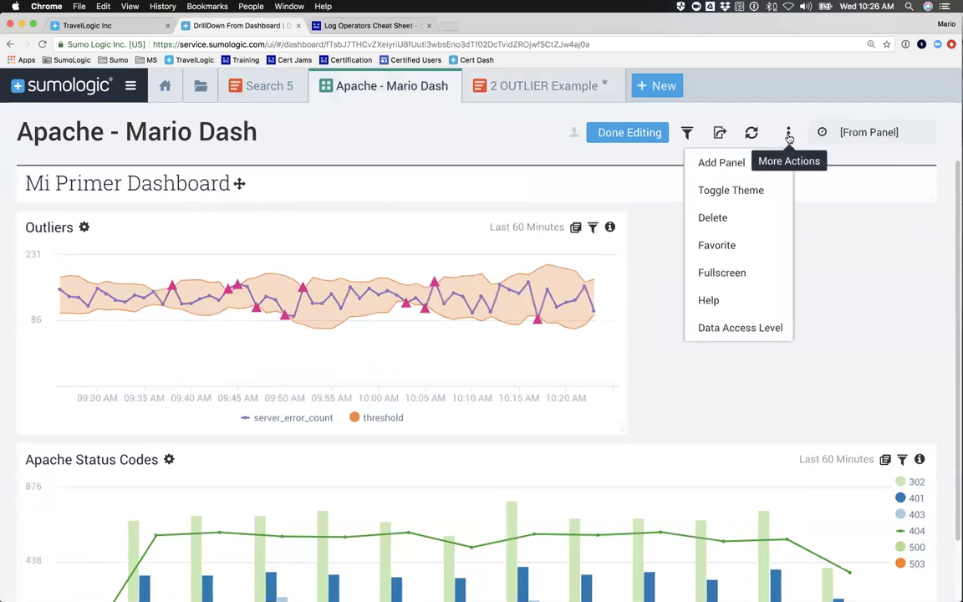
left_click(721, 161)
left_click(308, 212)
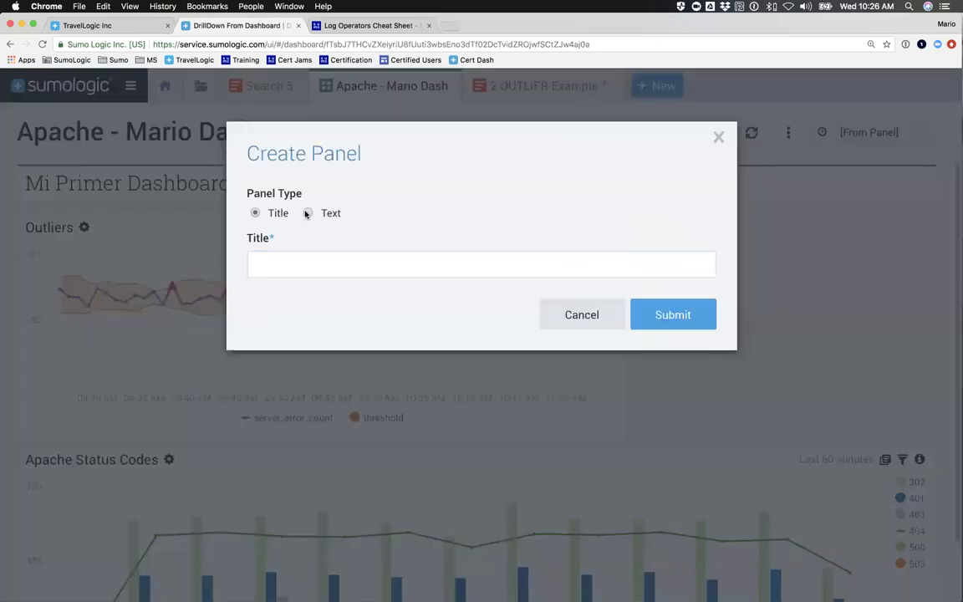
left_click(270, 268)
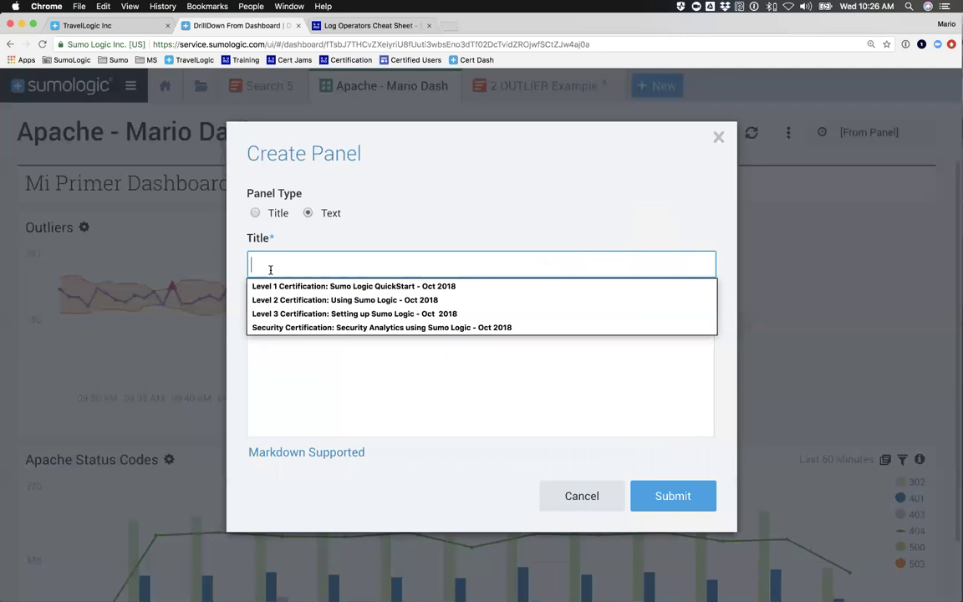
type("Lean ")
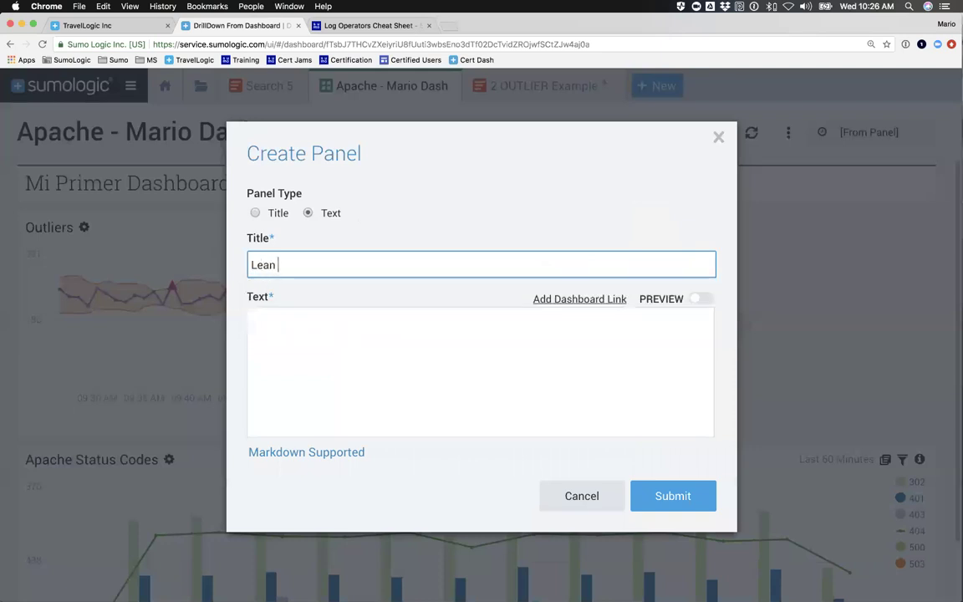
type("esto Primero")
Fill the panel's text with five lines of random placeholder words, starting with "sdf hfk aerhgreag g f".
left_click(285, 342)
type("sdf hfk aerhgreag g f")
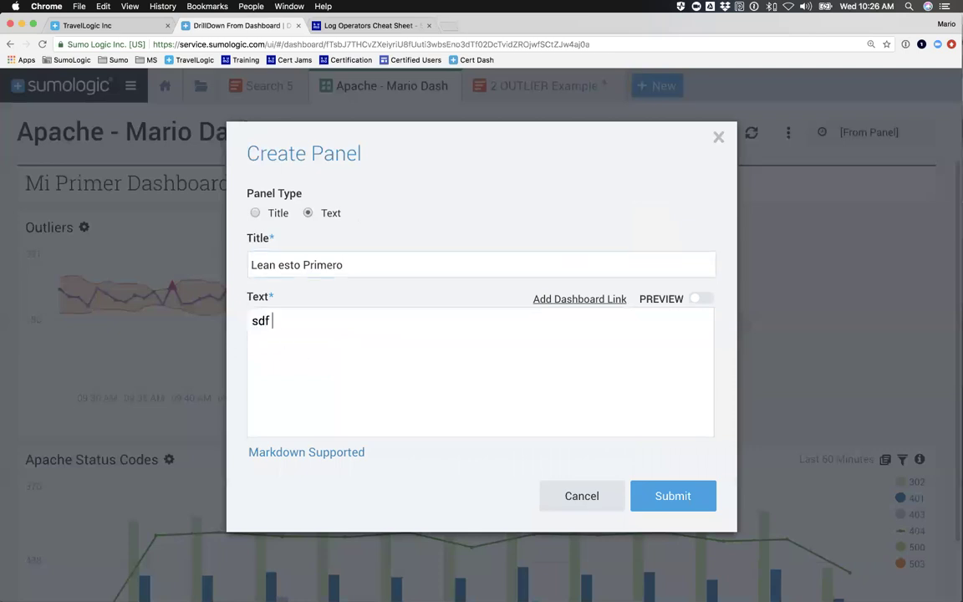
key("Return")
type("aerg aergf laerygerkgaeryg reqgty rrewf ehwrg ferf")
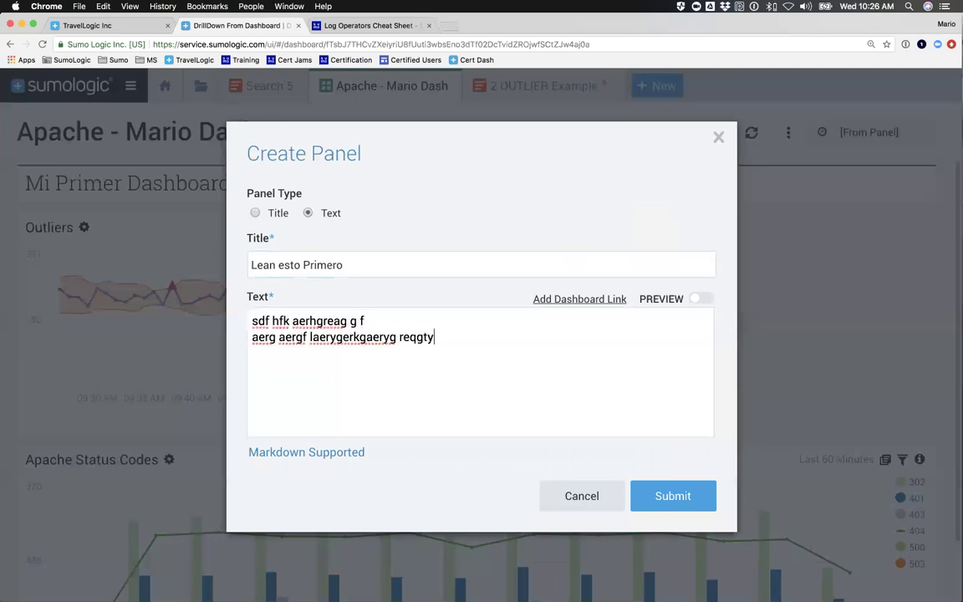
key("Return")
type("werf ergqyreg areygq3e feryg org era")
key("Return")
type("ferf qerlguyqreg qeryg q3rfqerwofgquergoqr")
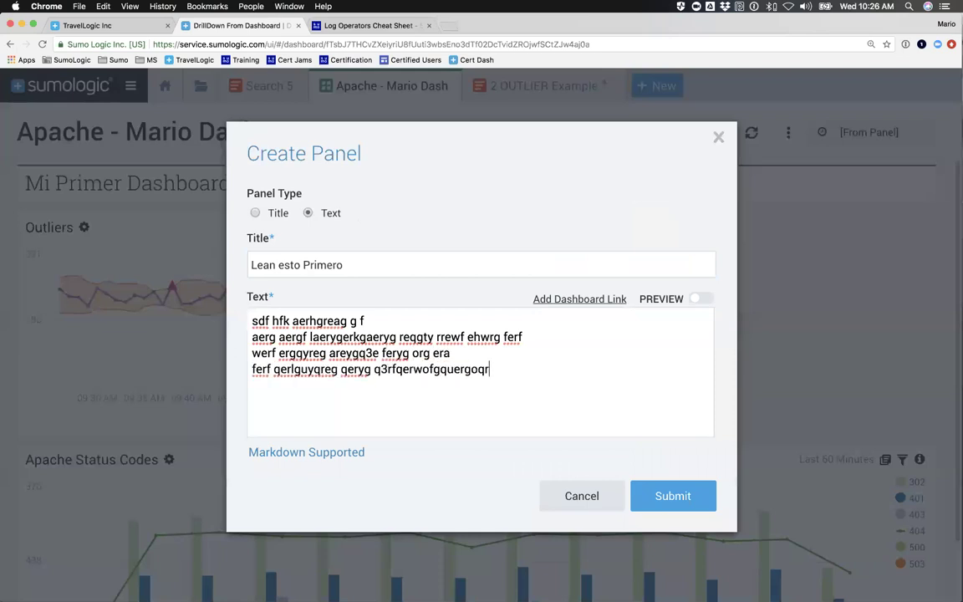
type("qr3g rqeg]wef iqrtf qer f")
key("Return")
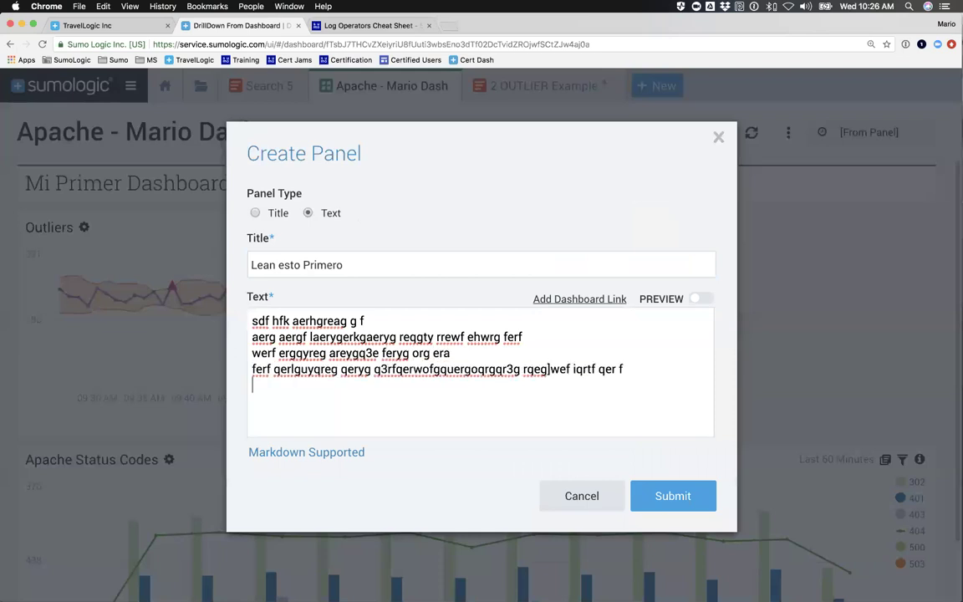
type("wefqeryg erg wrth wtrh wr.")
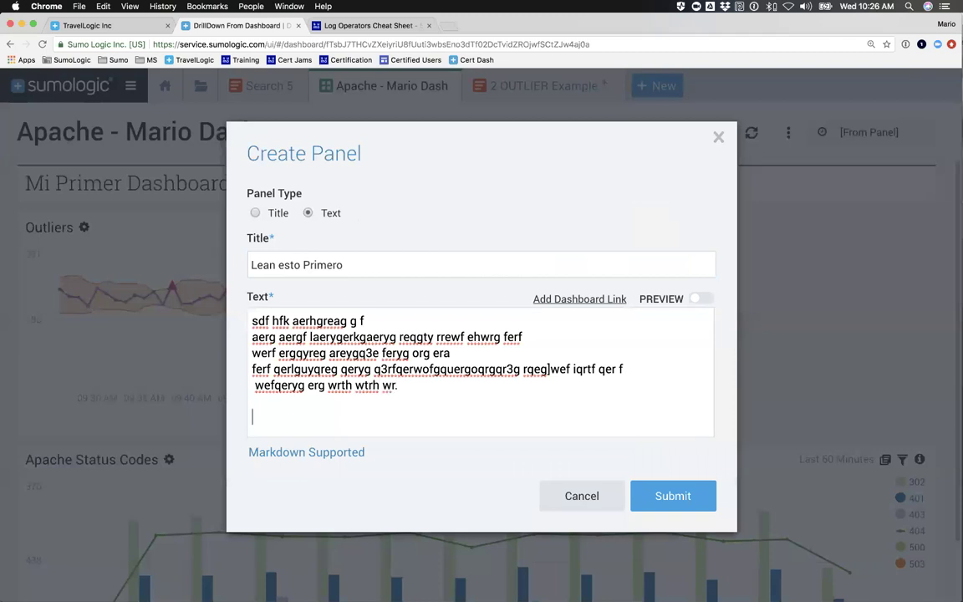
Insert a dashboard link to AWS Elastic Load Balancing - Overview below the placeholder text.
left_click(576, 299)
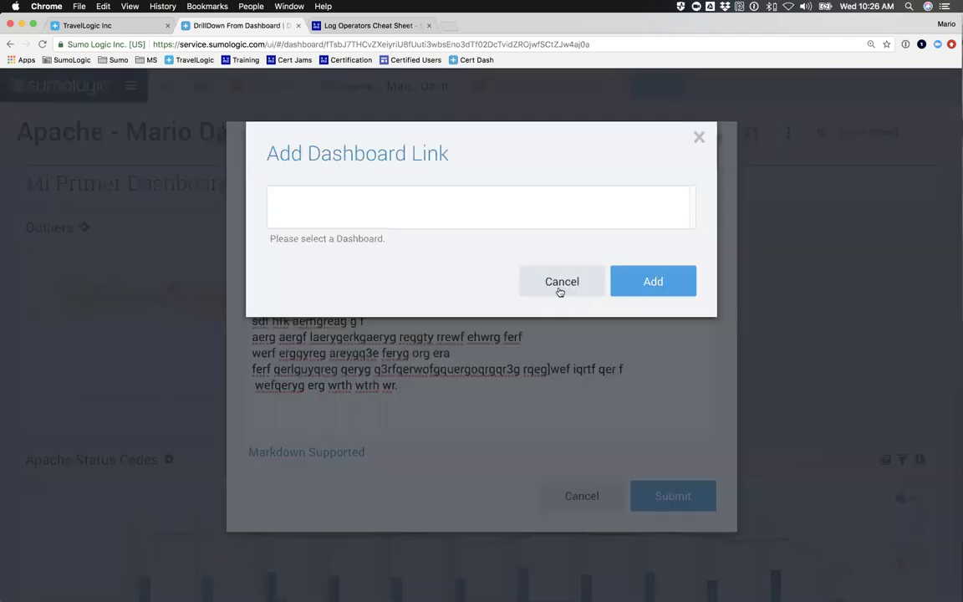
scroll(326, 305, "down", 5)
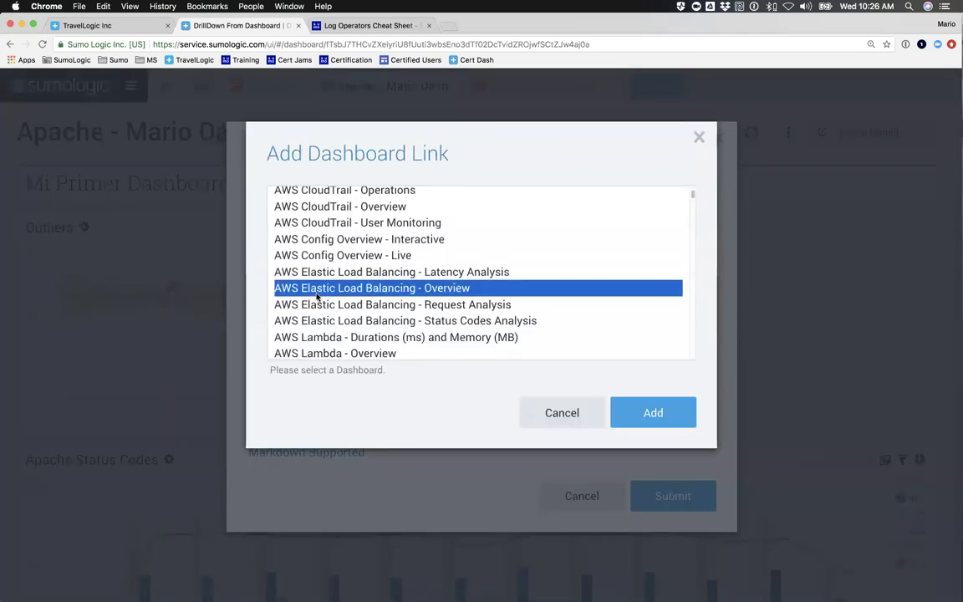
left_click(638, 413)
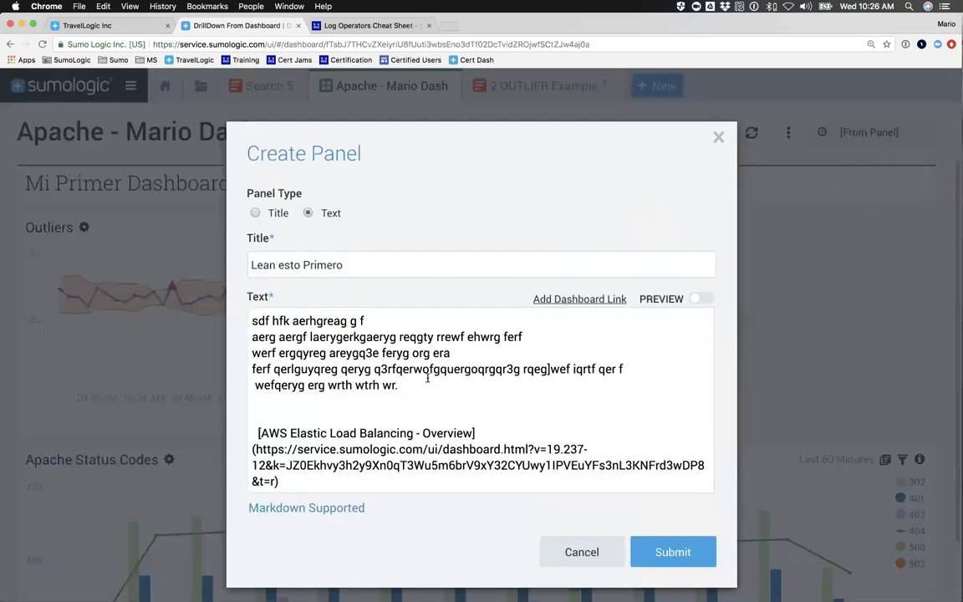
Repeat the opening placeholder lines once as a second paragraph above the dashboard link and submit the text panel.
left_click_drag(264, 321, 281, 368)
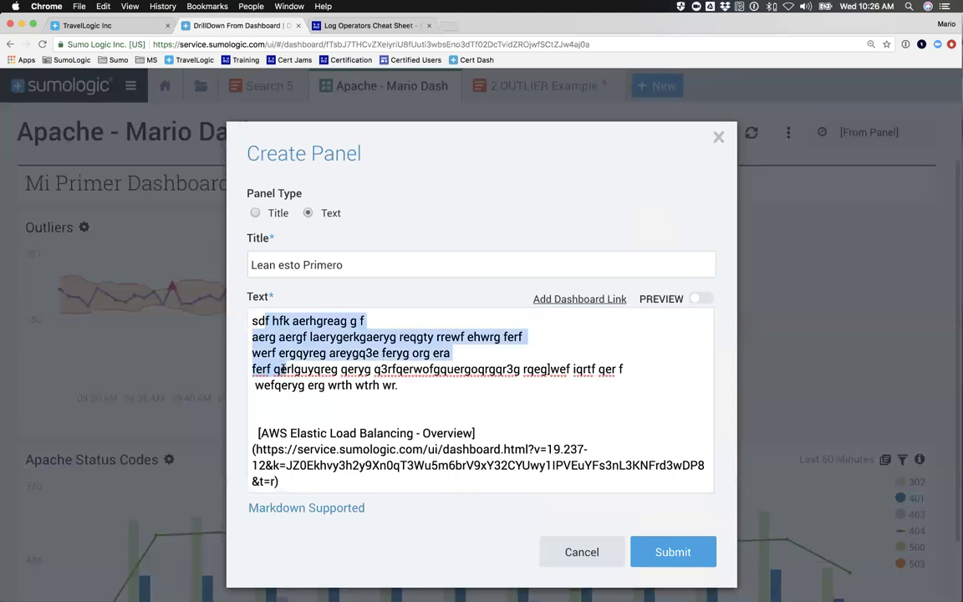
left_click(285, 405)
key("Return")
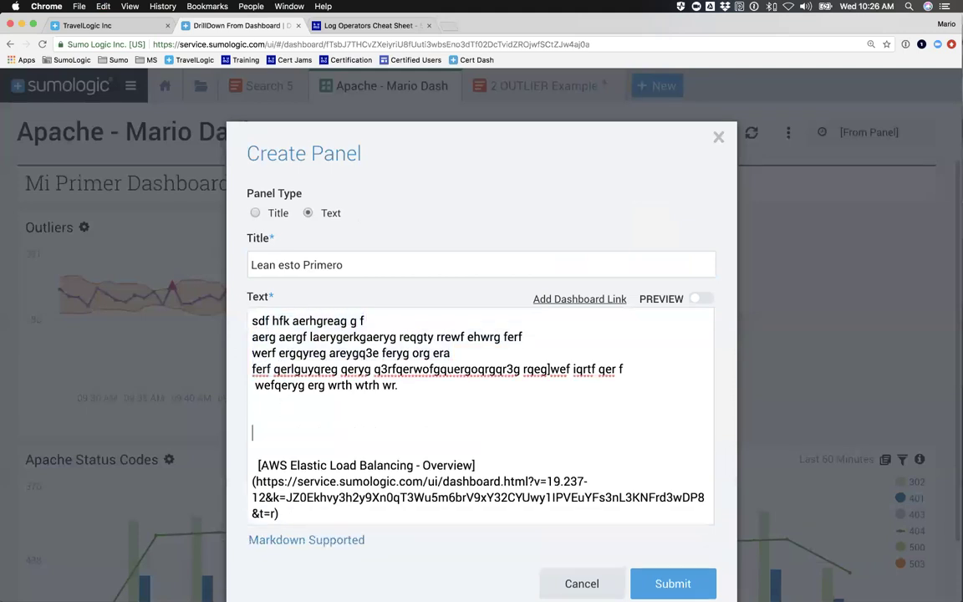
type("f hfk aerhgreag g f aerg aergf laerygerkgaeryg reqgty rrewf ehwrg ferf werf ergqyreg areygq3e feryg org era ferf qe")
type("f hfk aerhgreag g f aerg aergf laerygerkgaeryg reqgty rrewf ehwrg ferf werf ergqyreg areygq3e feryg org era ferf qe")
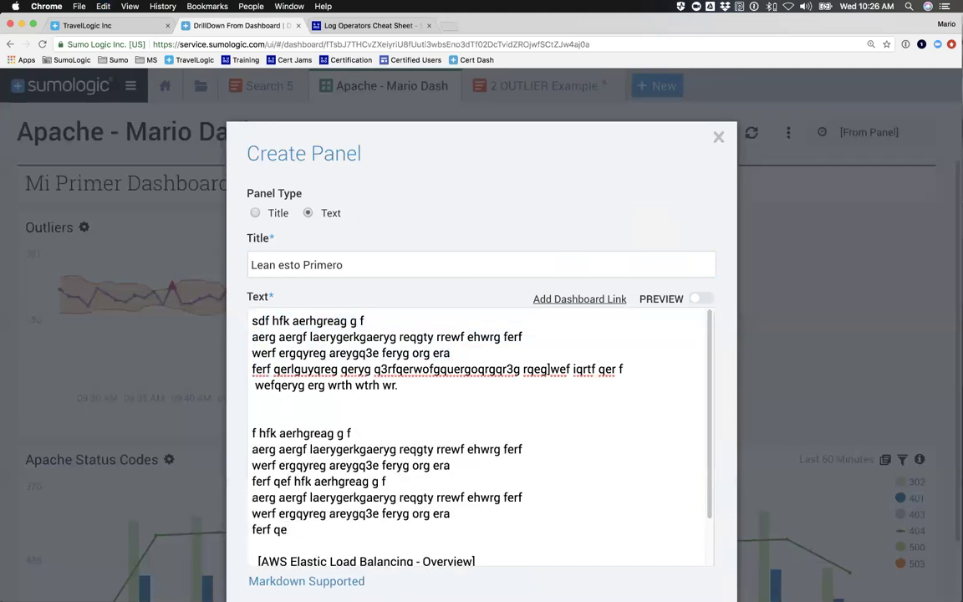
scroll(529, 447, "down", 3)
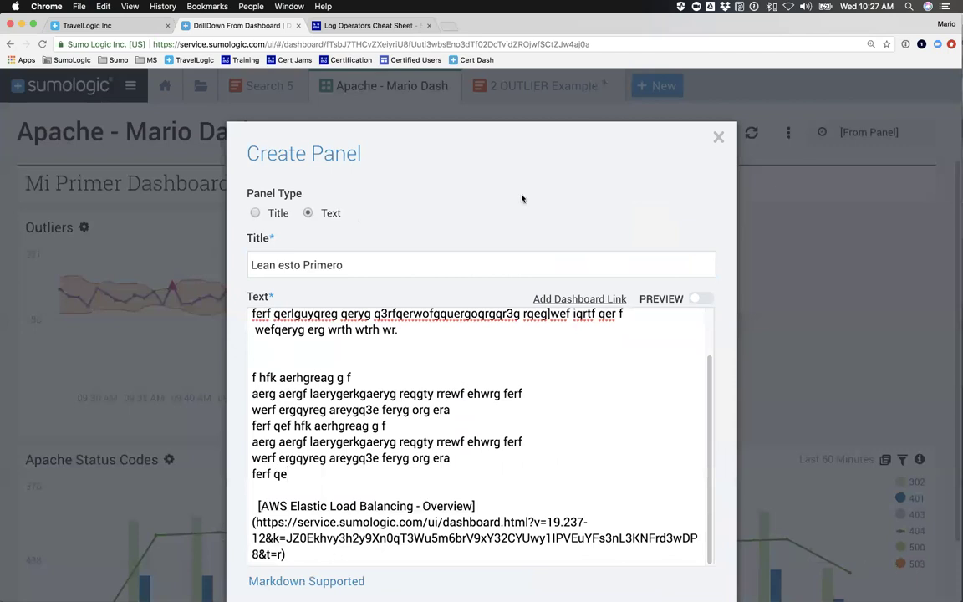
left_click_drag(281, 425, 287, 474)
key("BackSpace")
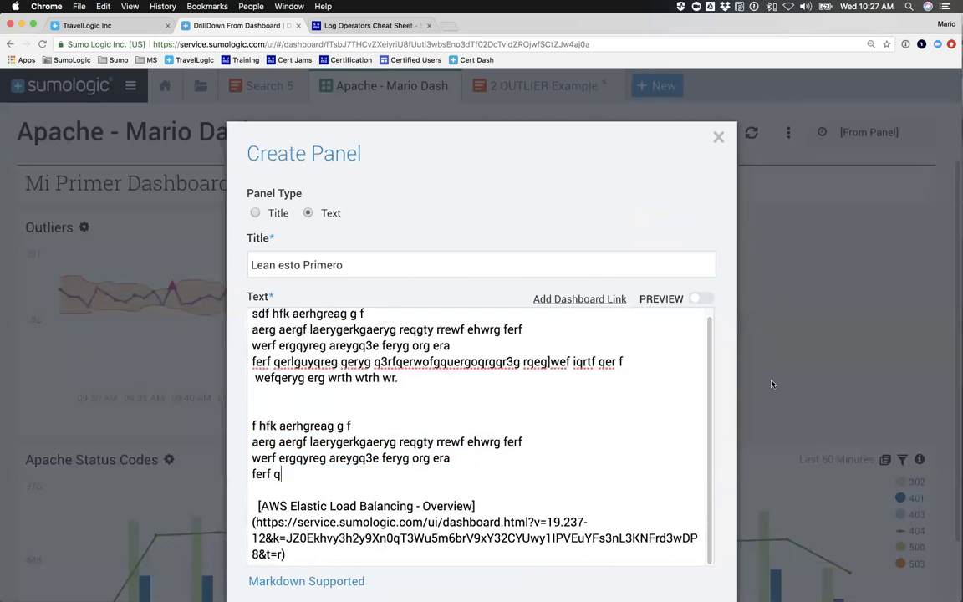
key("super+minus")
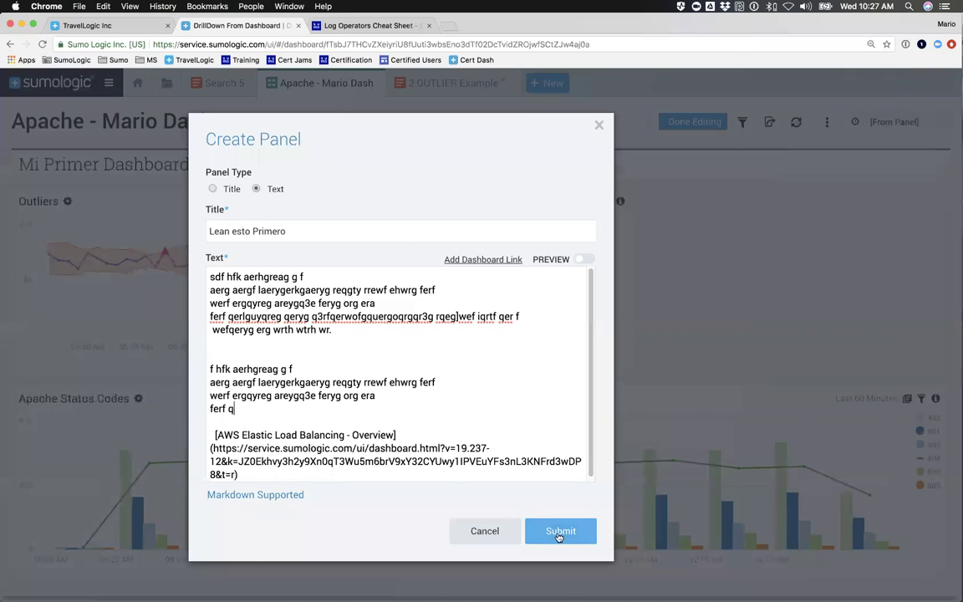
left_click(559, 535)
Move the Lean esto Primero panel into the empty space beside Outliers and size it to fill that gap.
scroll(412, 477, "down", 5)
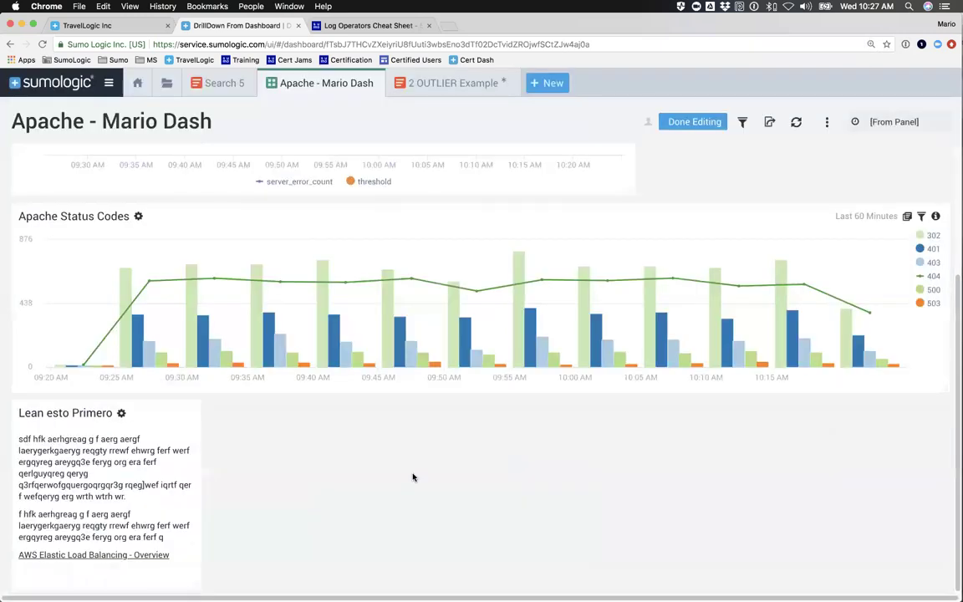
left_click_drag(129, 405, 724, 248)
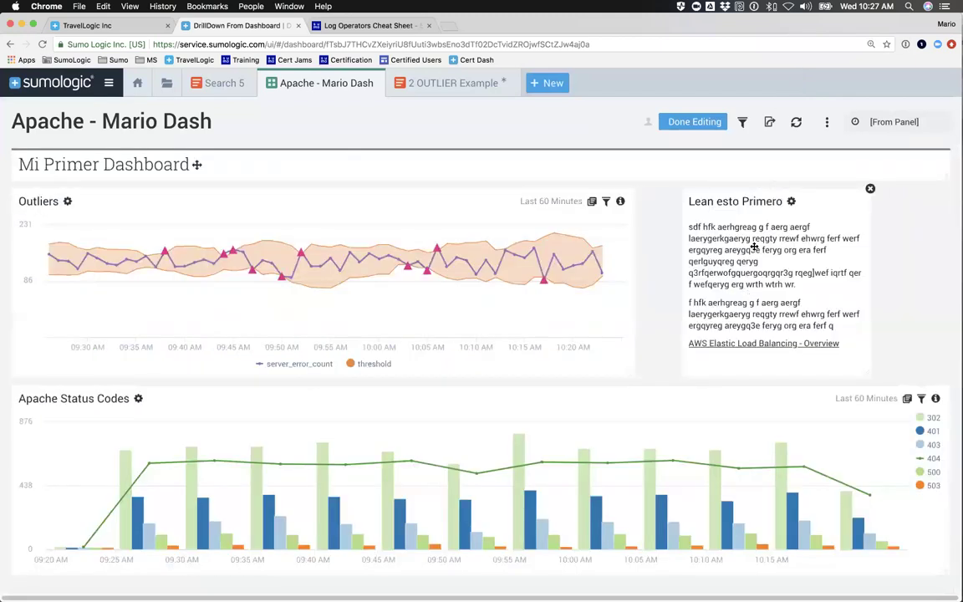
left_click_drag(825, 371, 927, 369)
left_click_drag(822, 352, 808, 357)
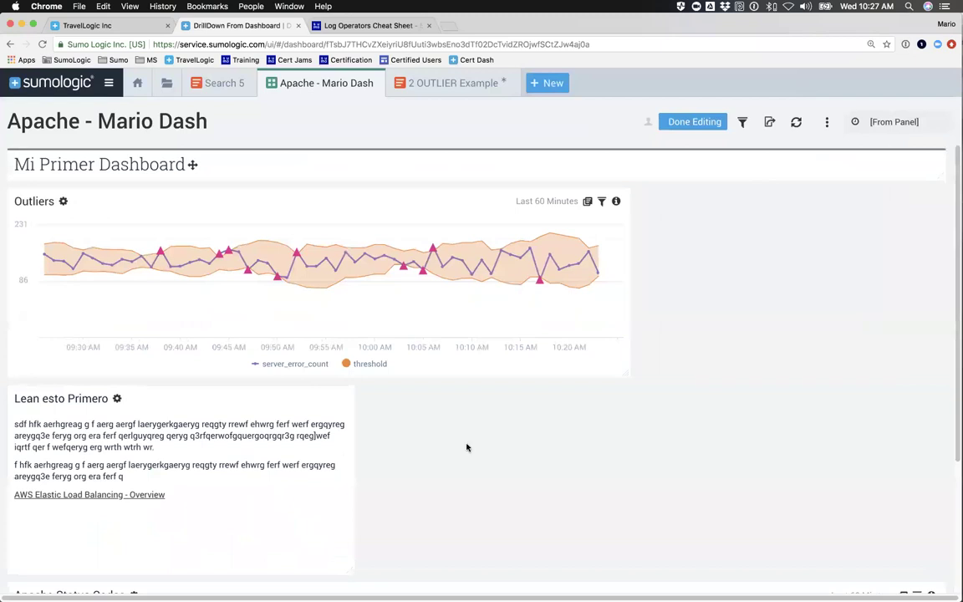
scroll(357, 529, "down", 5)
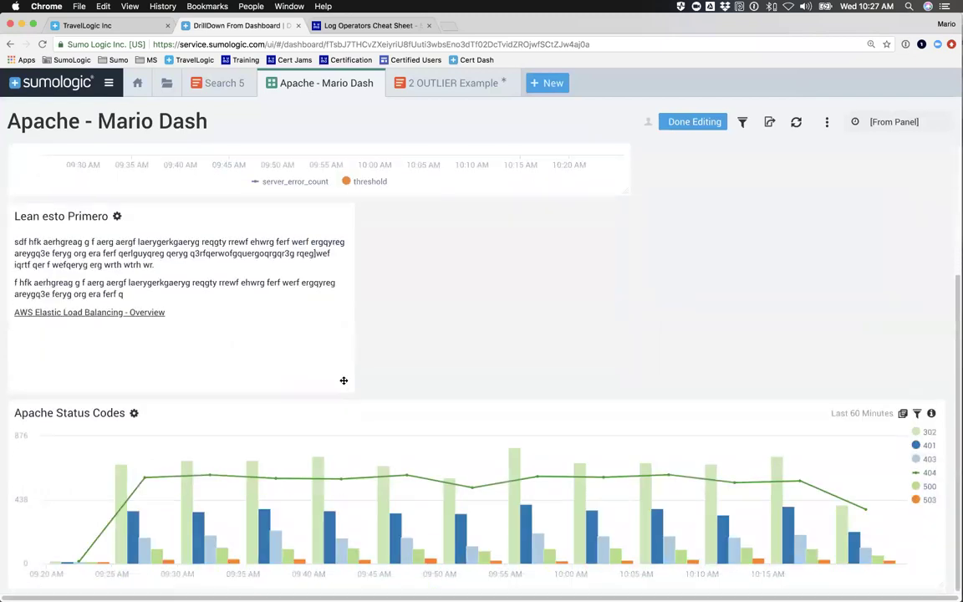
left_click_drag(350, 387, 232, 376)
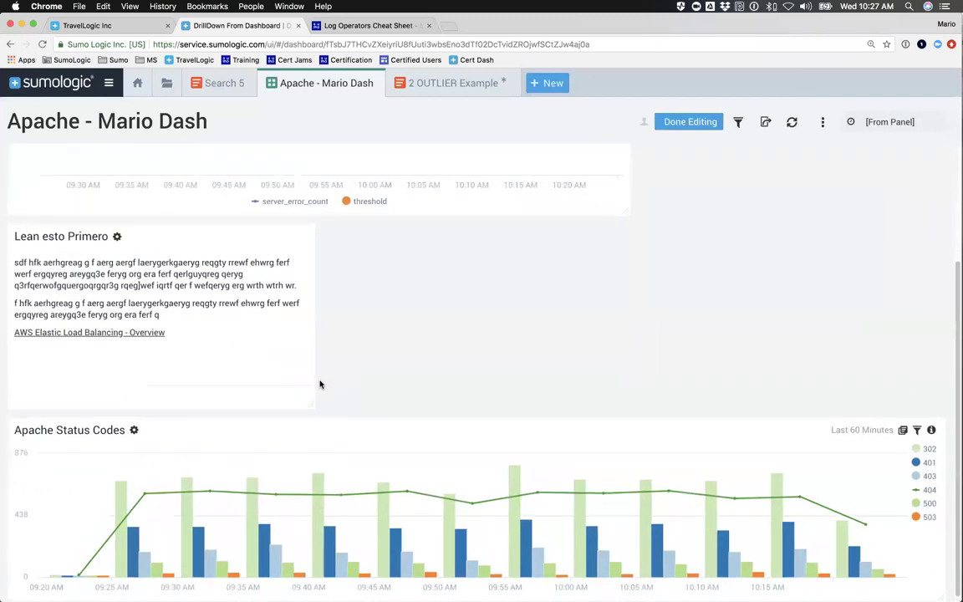
scroll(320, 383, "up", 4)
left_click_drag(167, 392, 802, 276)
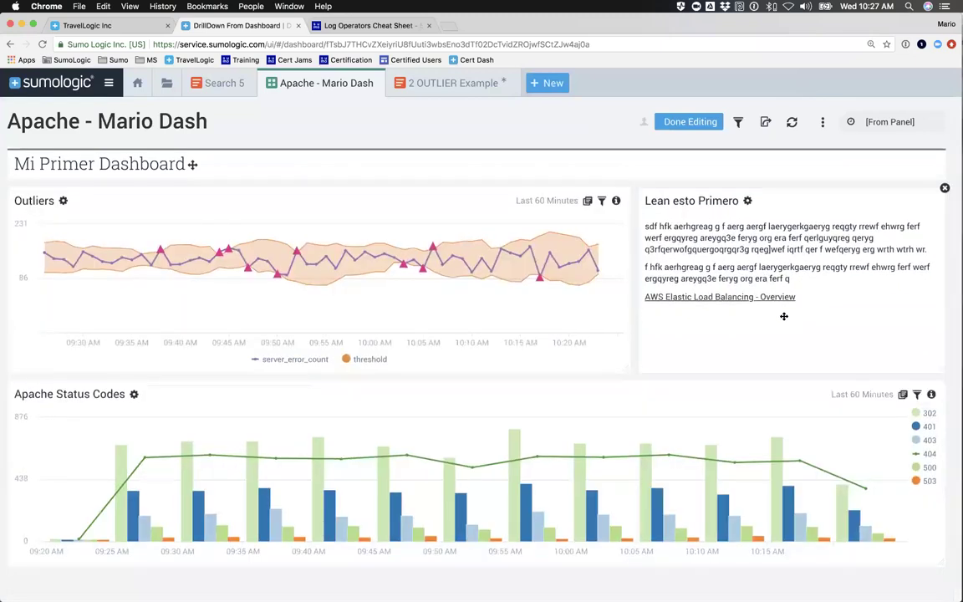
Toggle the Apache dashboard's theme from light to dark.
left_click(822, 123)
left_click(764, 171)
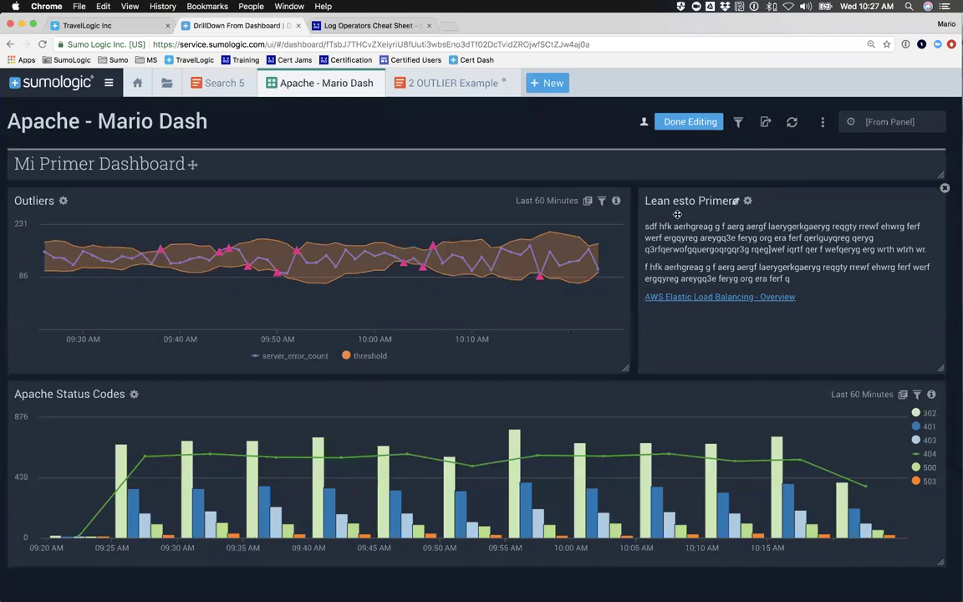
Examine the dashboard's data access level choices, then close the dialog without changing the level.
left_click(823, 124)
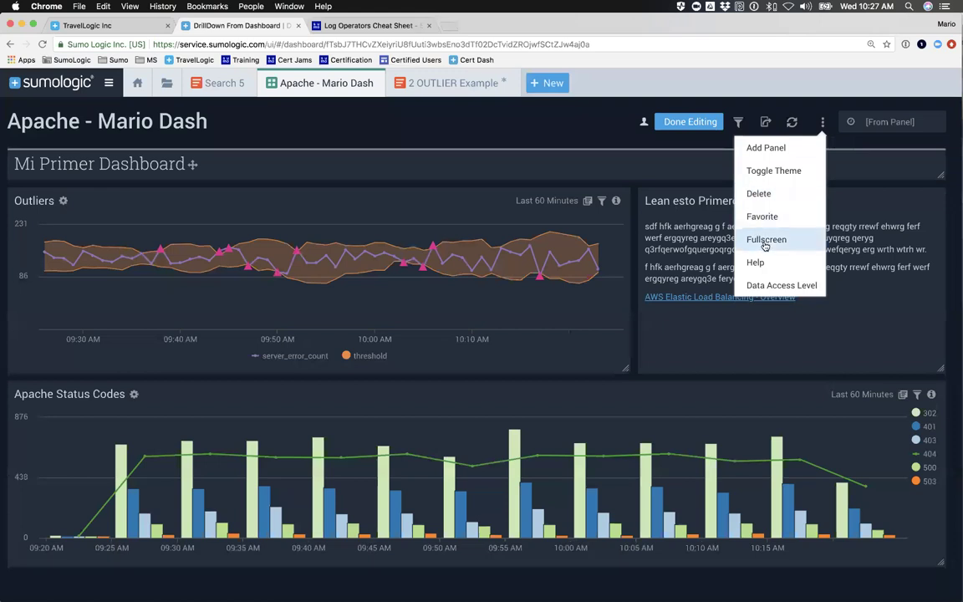
left_click(764, 289)
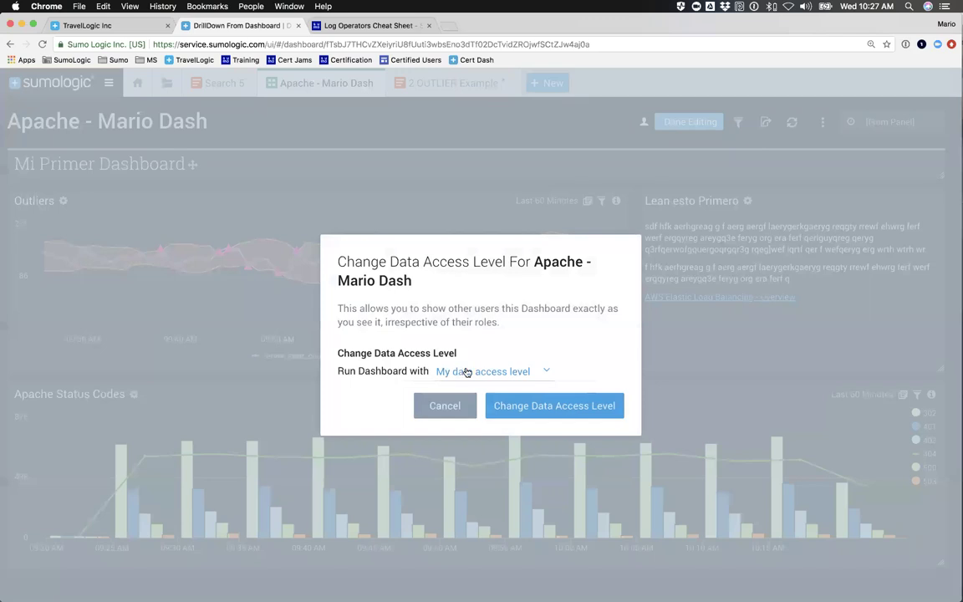
left_click(477, 376)
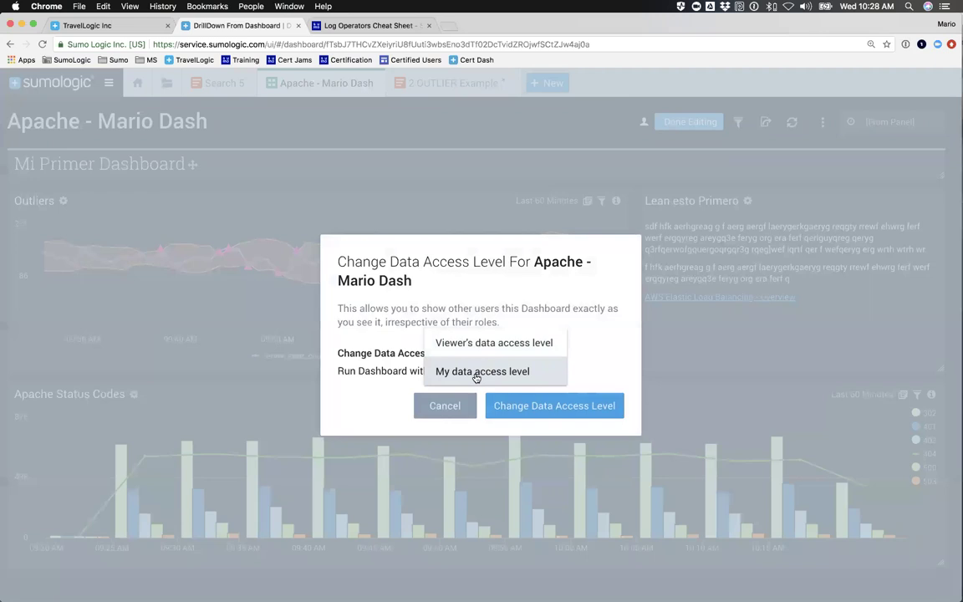
left_click(443, 404)
left_click(457, 406)
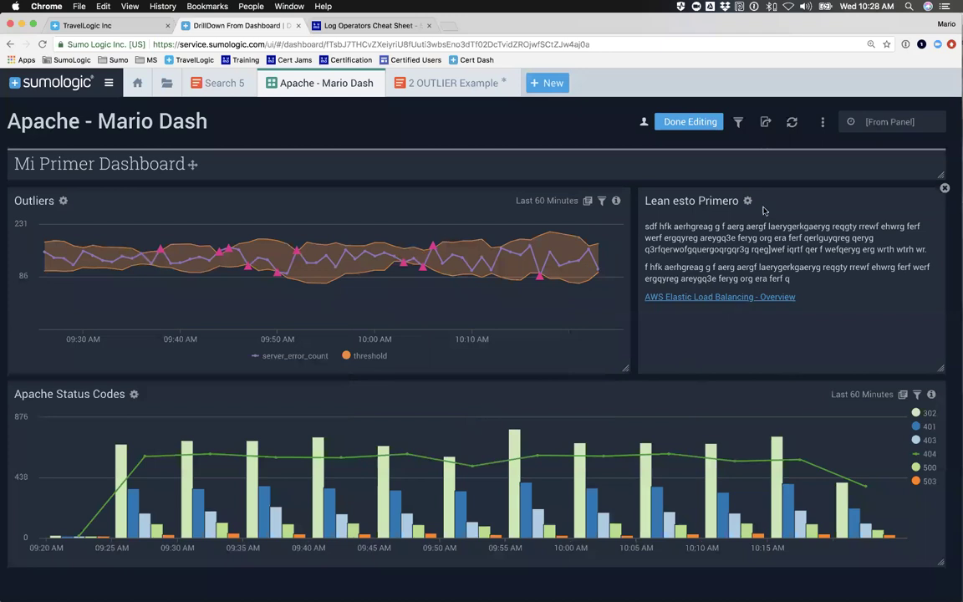
Open the dashboard's sharing settings and choose Your Entire Organization (Sumo Logic Training) as the recipient.
left_click(764, 123)
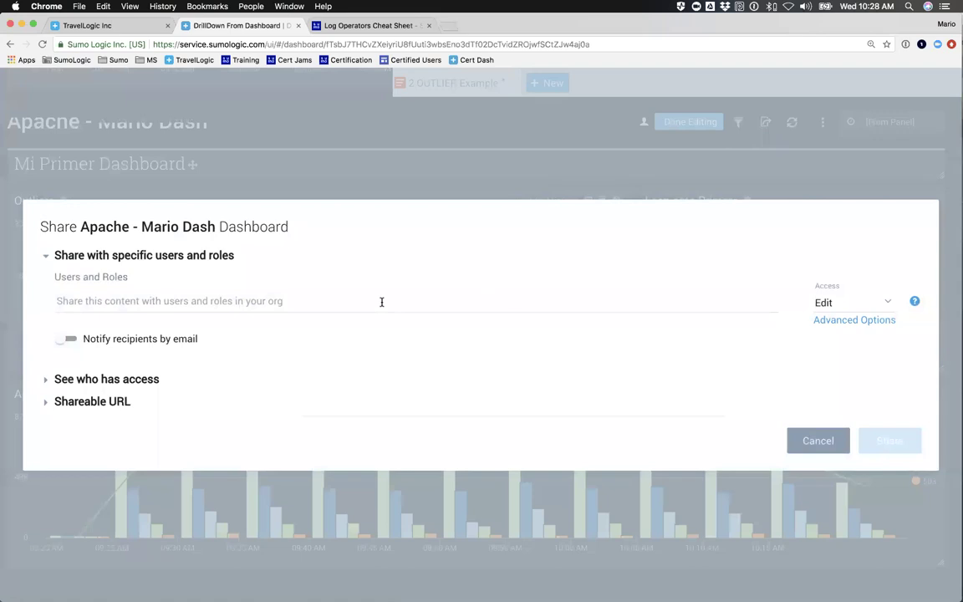
left_click(46, 255)
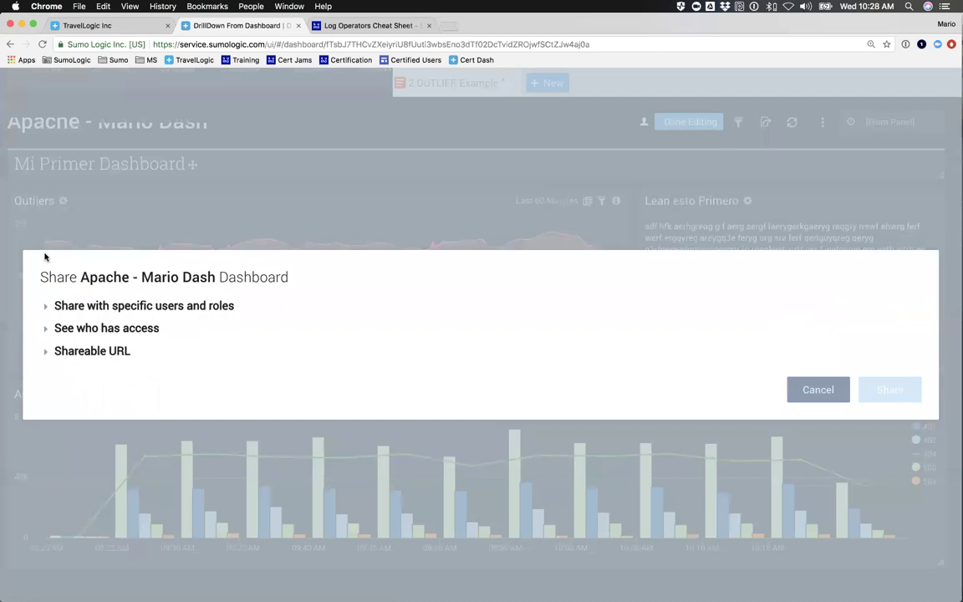
left_click(46, 306)
left_click(79, 297)
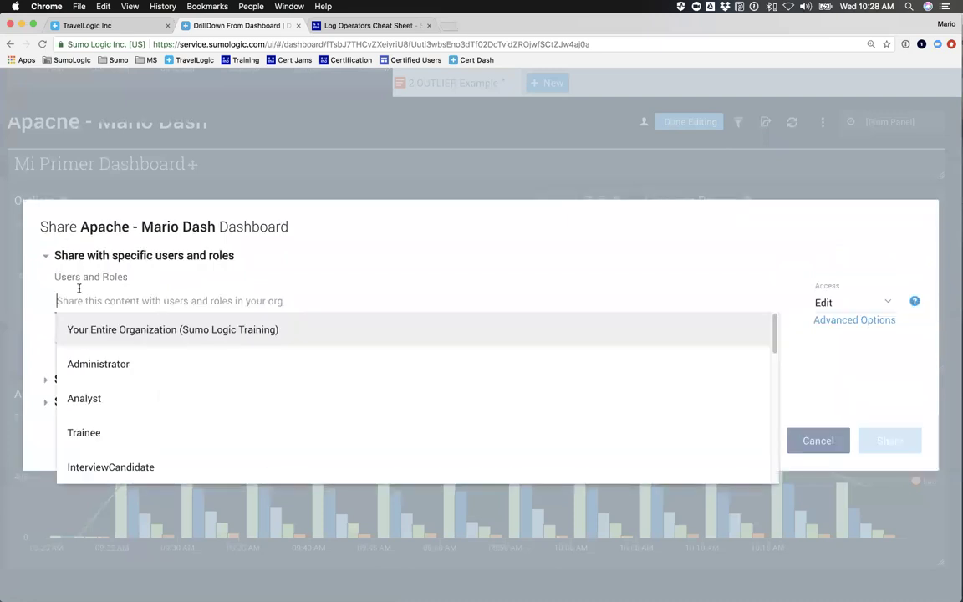
left_click(117, 328)
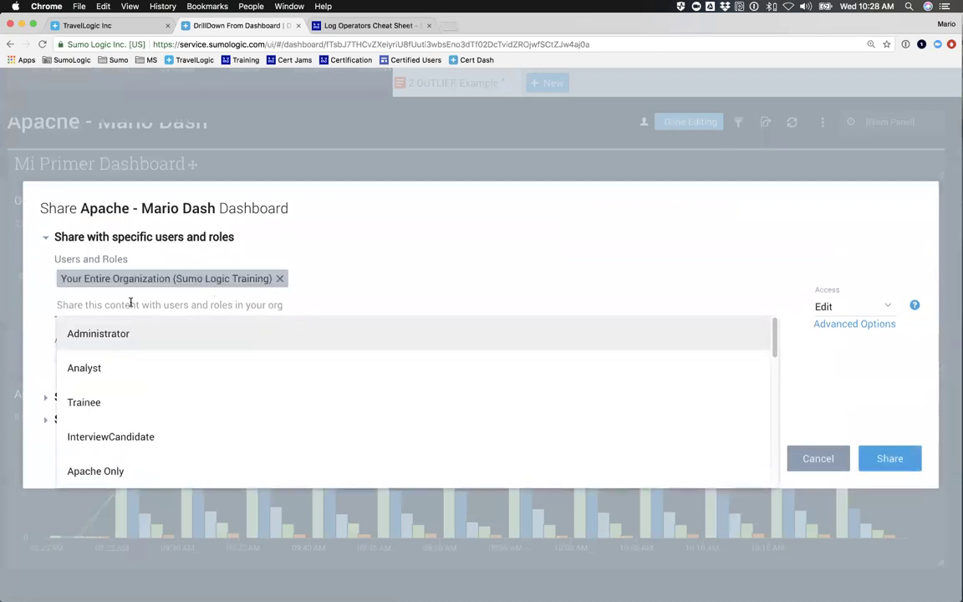
left_click(48, 237)
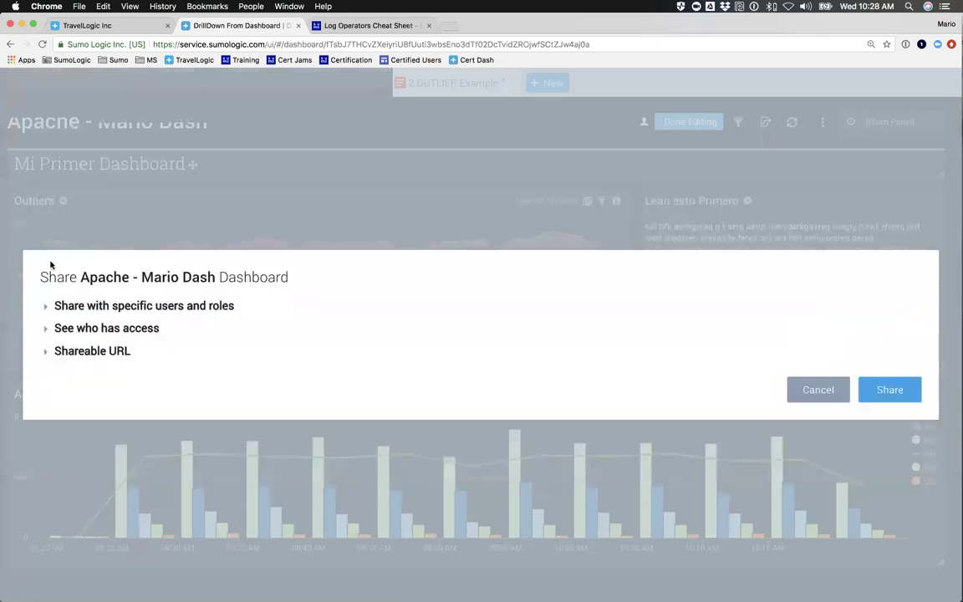
Review who has access to the dashboard, then examine its shareable URL and the filter, time range and outside-access options.
left_click(46, 328)
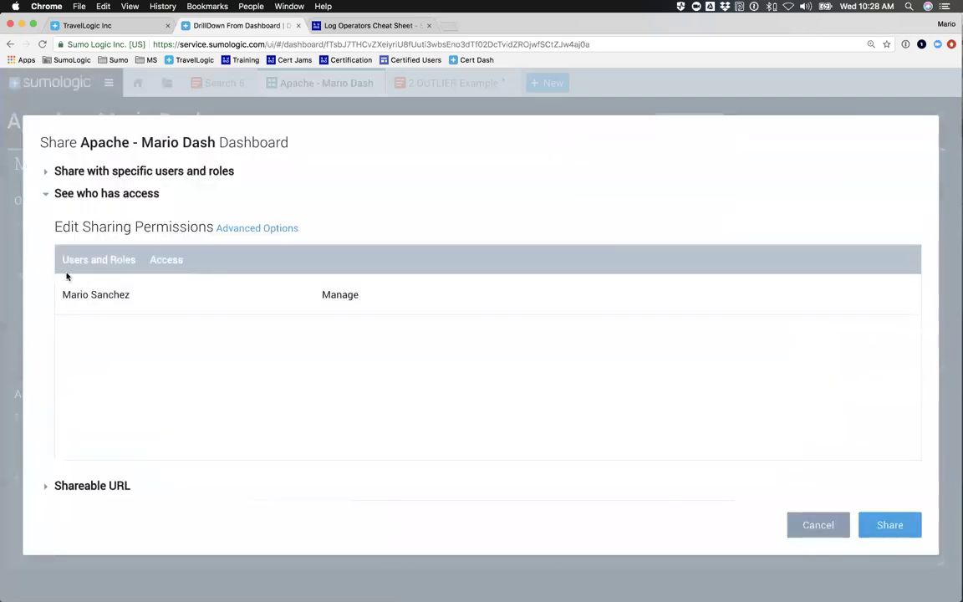
left_click(46, 193)
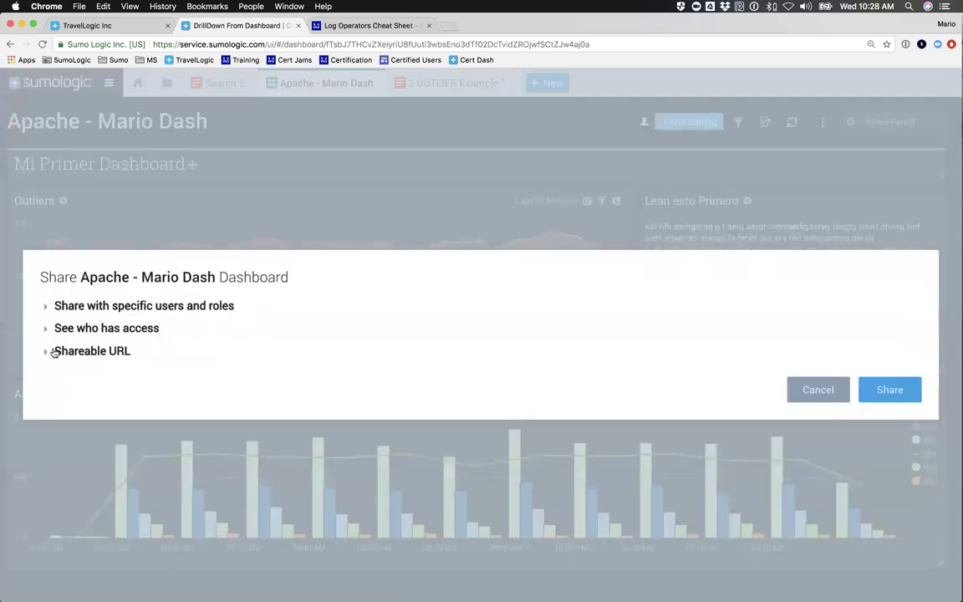
left_click(45, 352)
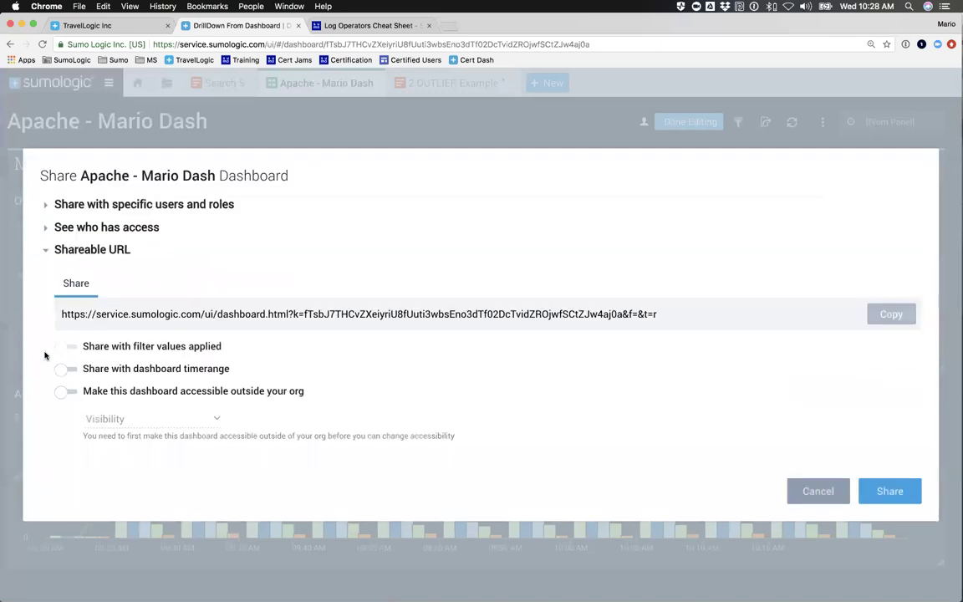
left_click(192, 315)
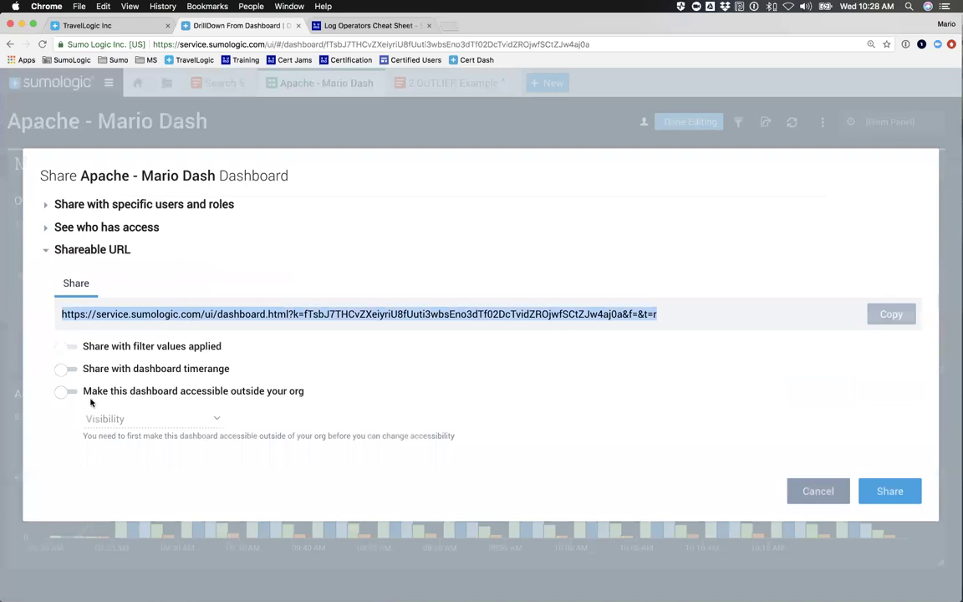
left_click_drag(85, 345, 230, 345)
left_click_drag(94, 369, 237, 375)
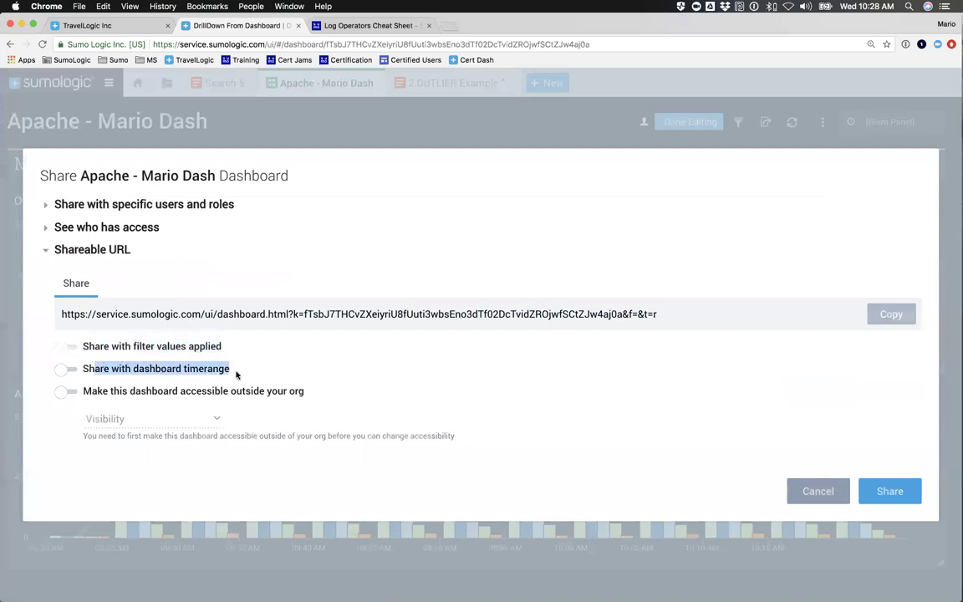
left_click(274, 393)
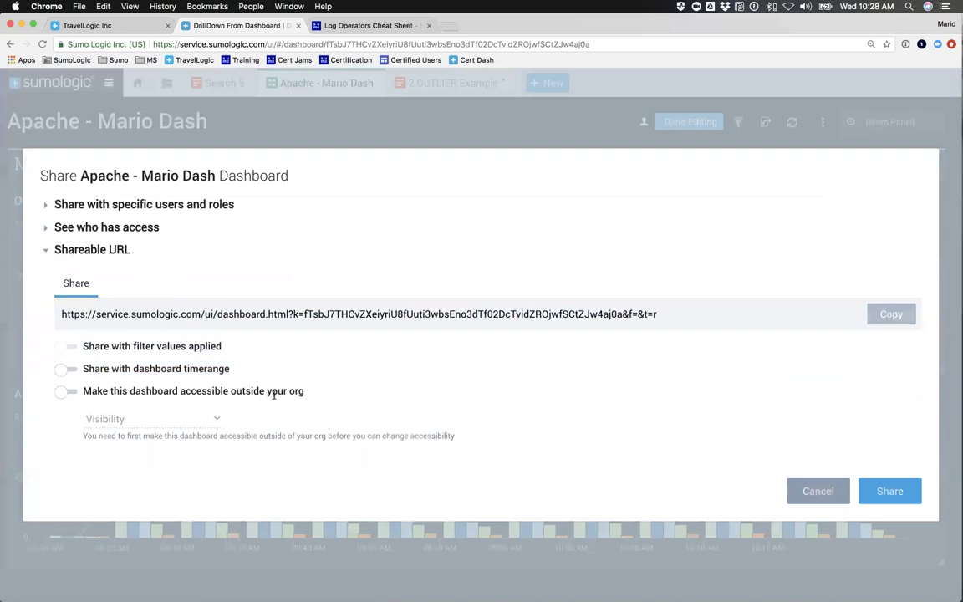
Make the dashboard accessible outside the organization with World visibility and select its shareable URL.
left_click(64, 391)
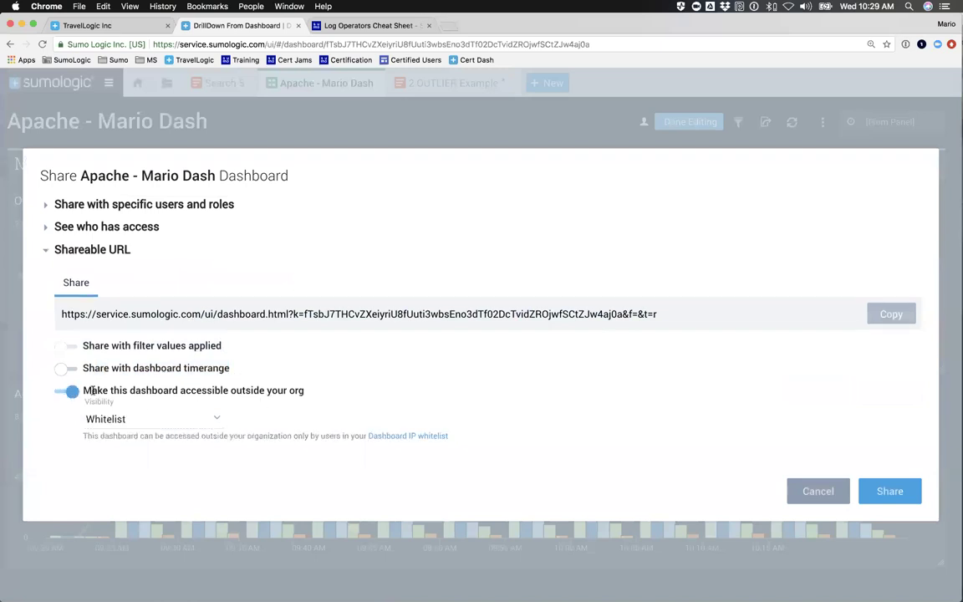
left_click_drag(111, 390, 266, 390)
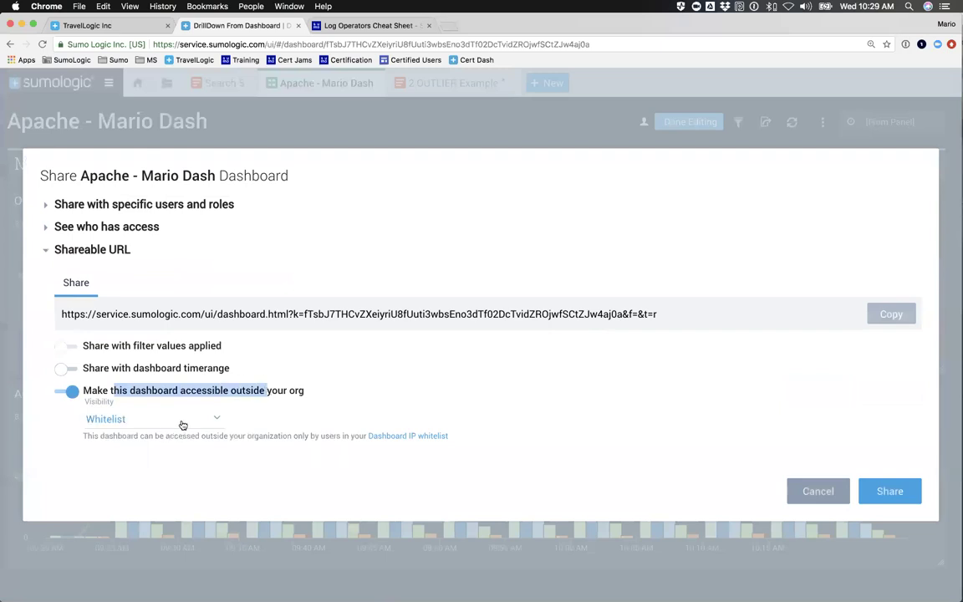
left_click(183, 426)
left_click(107, 446)
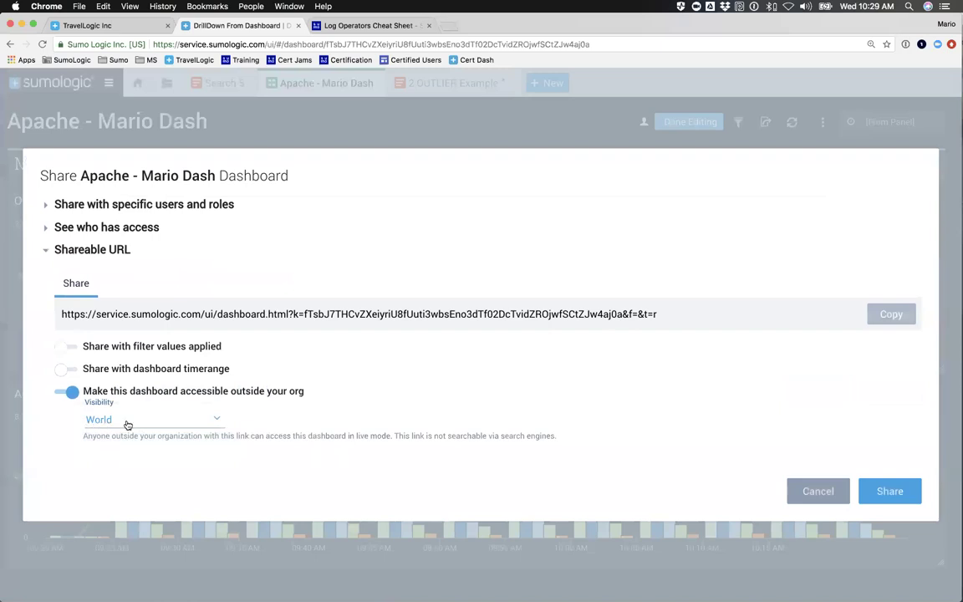
left_click(337, 310)
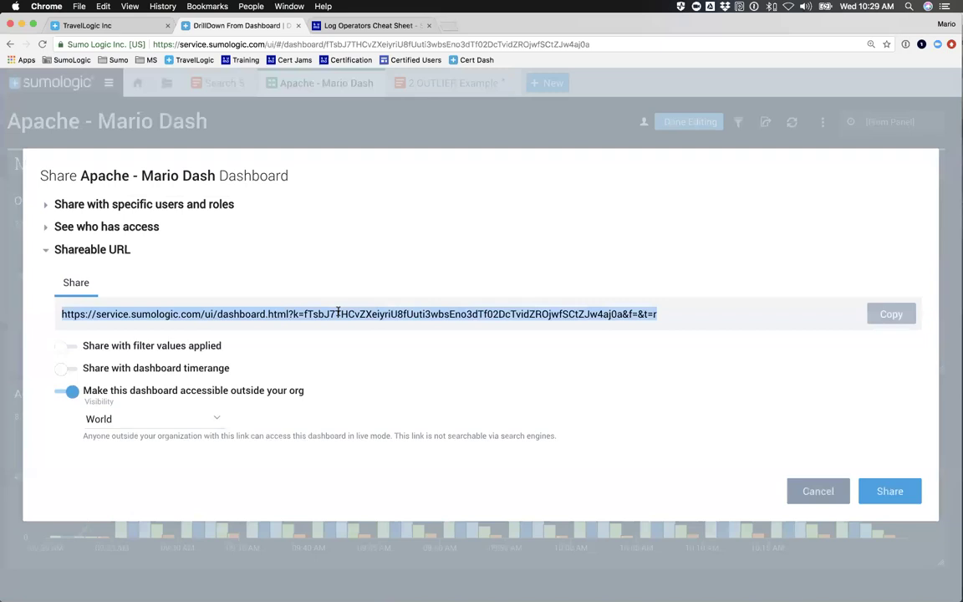
Switch the shared dashboard's visibility to Whitelist, select its URL, and cancel the sharing changes.
left_click(142, 420)
left_click(102, 390)
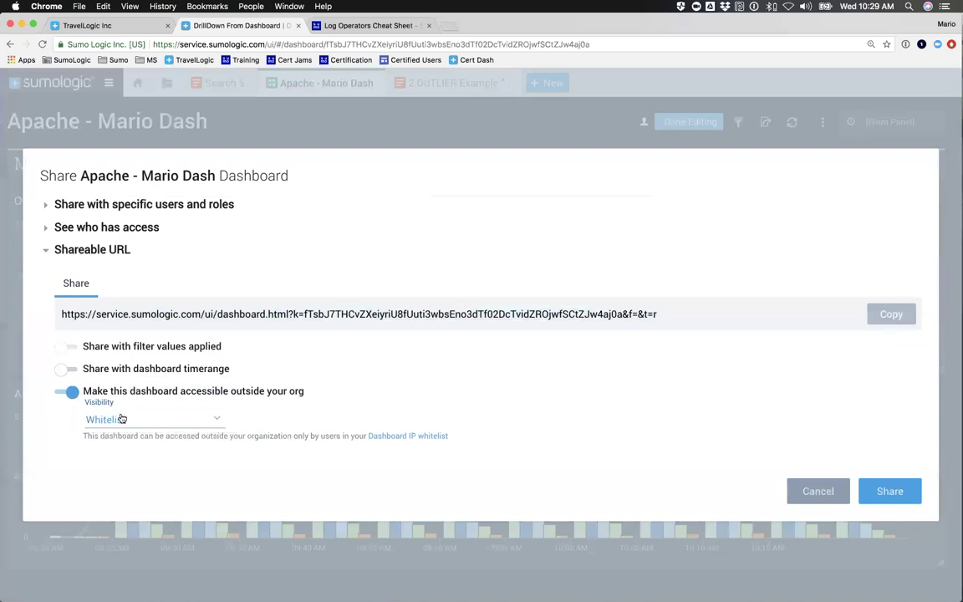
left_click(234, 314)
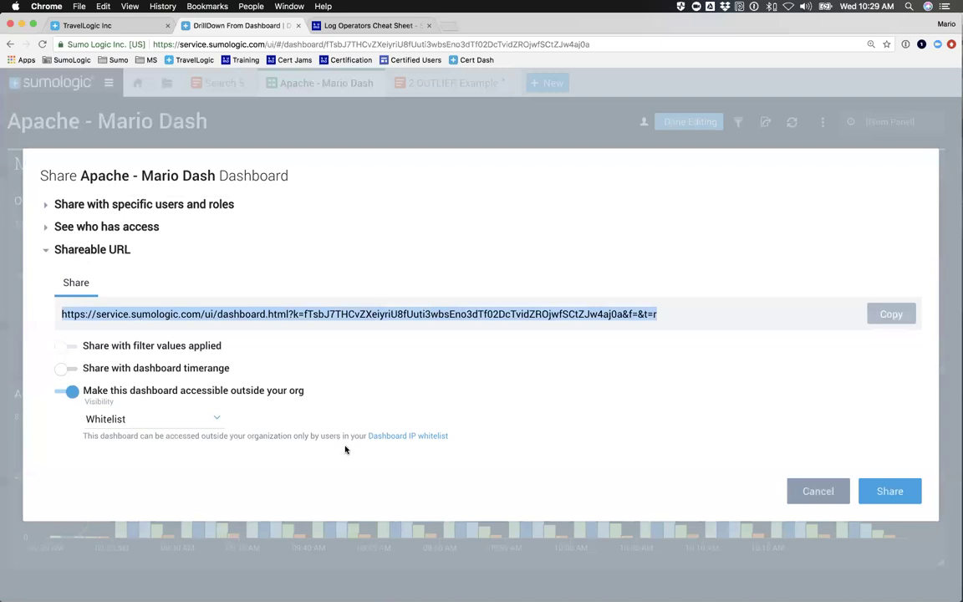
left_click(797, 487)
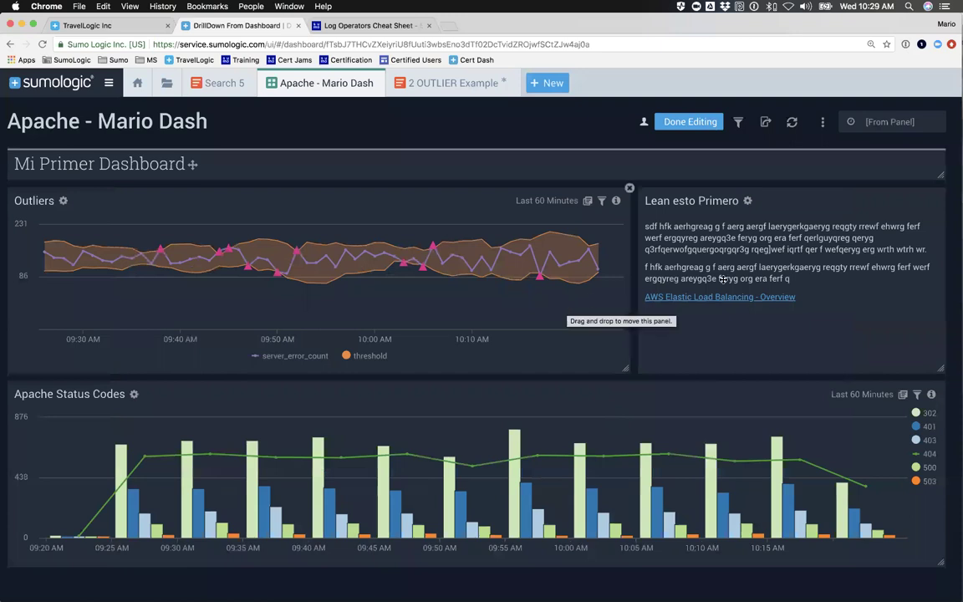
Add a dashboard filter on the status_code field for all linked panels.
left_click(738, 122)
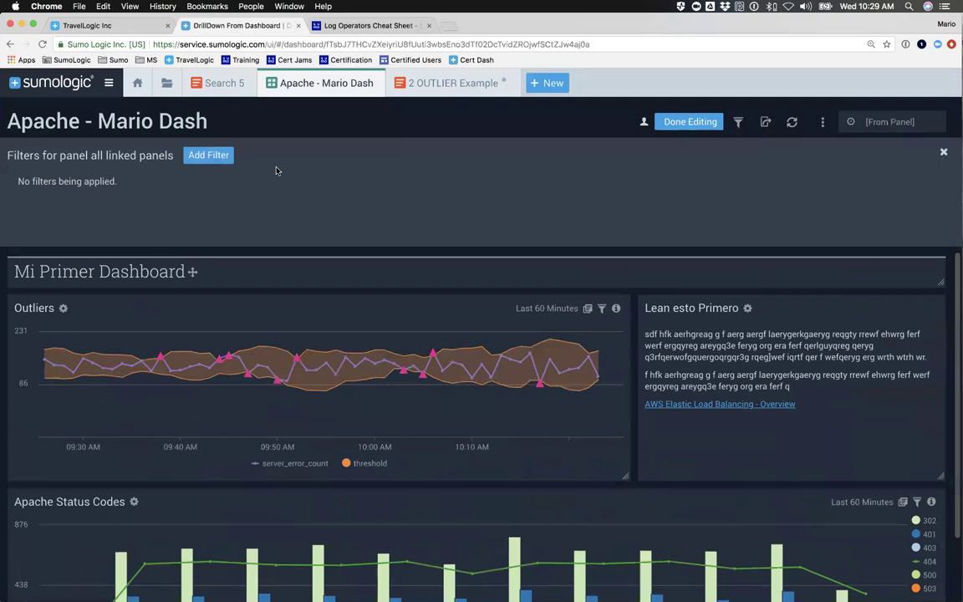
left_click(209, 155)
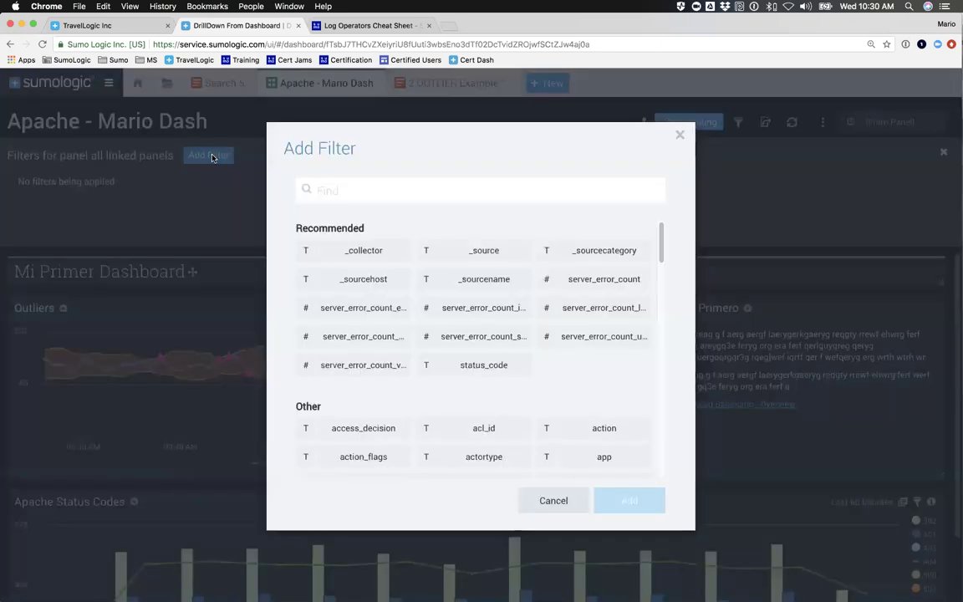
left_click(489, 367)
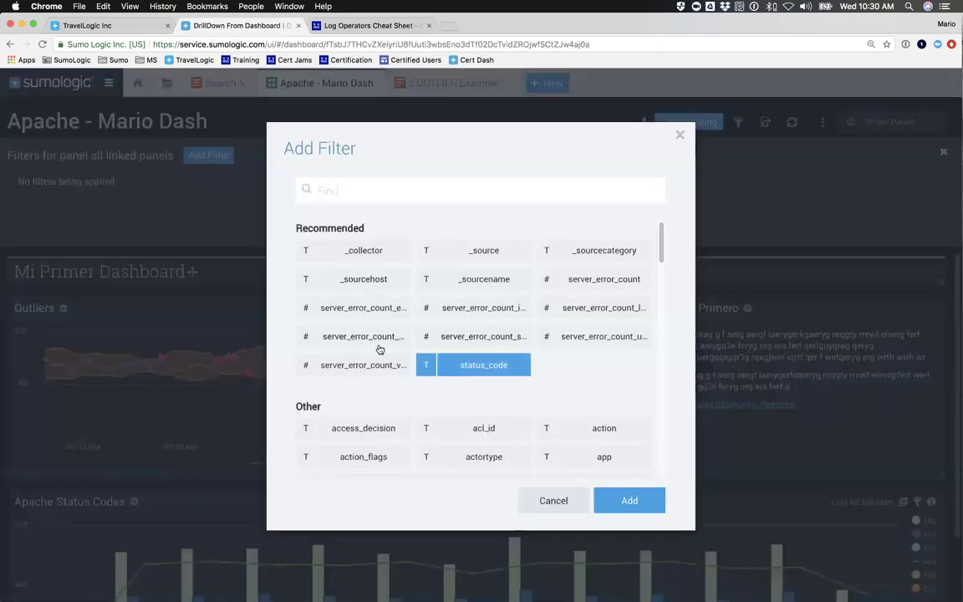
left_click(626, 502)
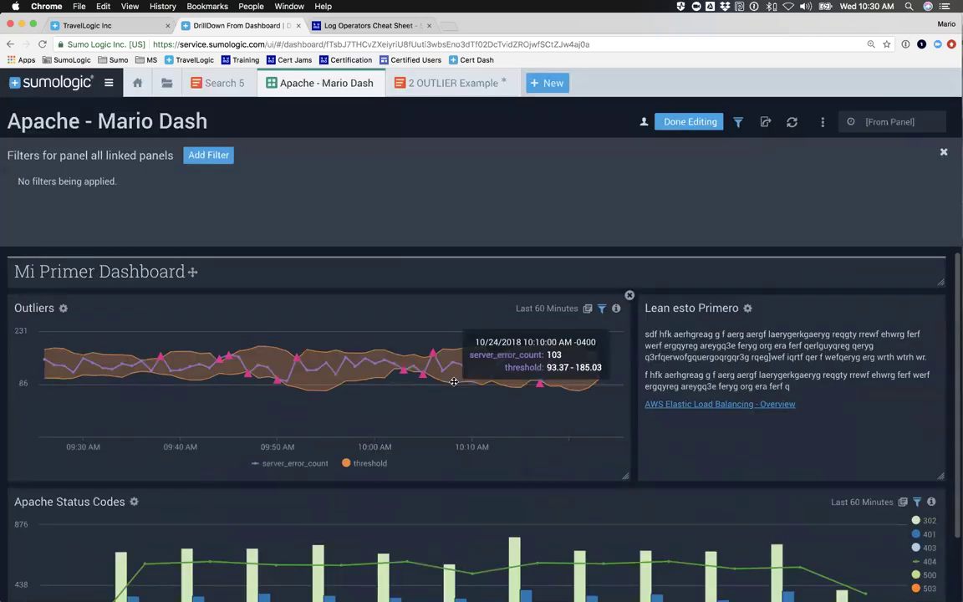
Label the status_code filter "Enter your Status Code:" and save its settings.
left_click(81, 186)
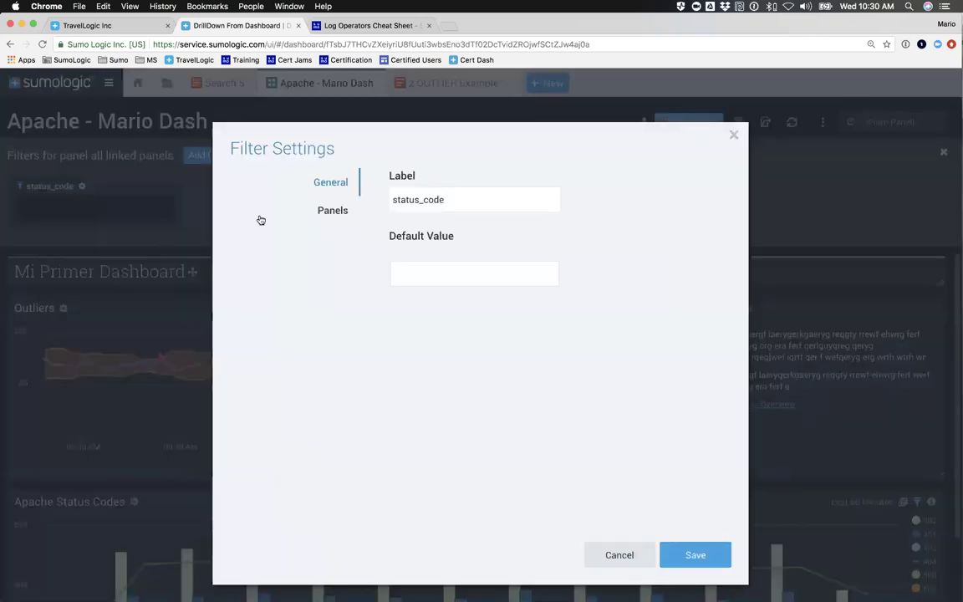
double_click(410, 198)
type("Enter your Status Code:")
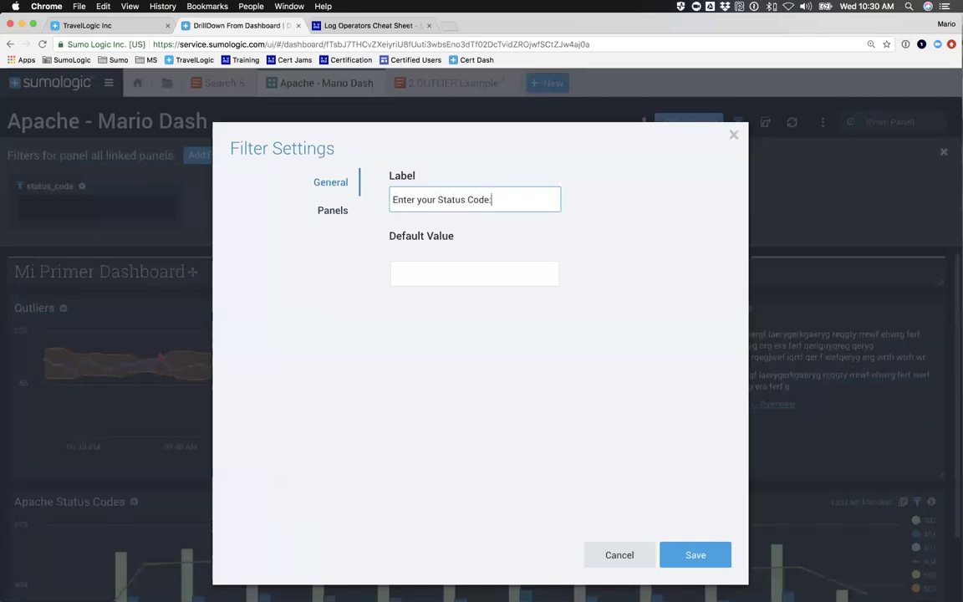
left_click(694, 555)
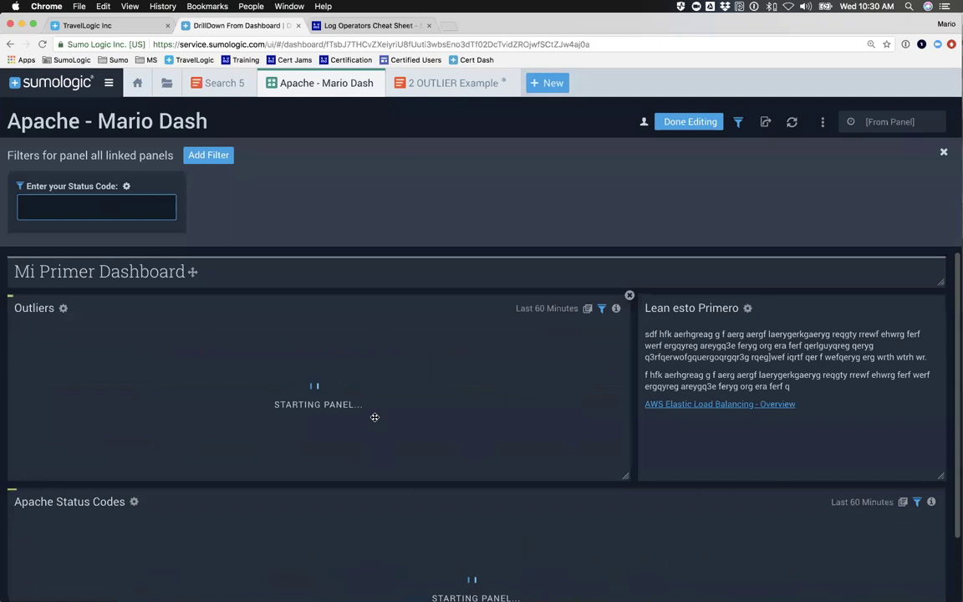
Filter the dashboard panels by status code 404 and check the Outliers and Apache Status Codes charts.
left_click(67, 208)
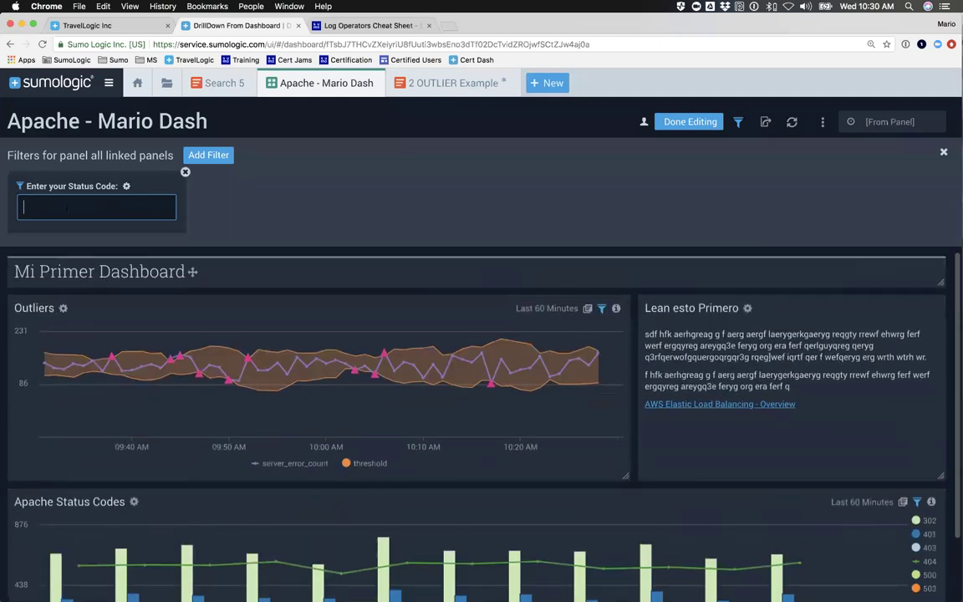
type("404\\")
key("BackSpace")
key("Return")
scroll(101, 338, "down", 2)
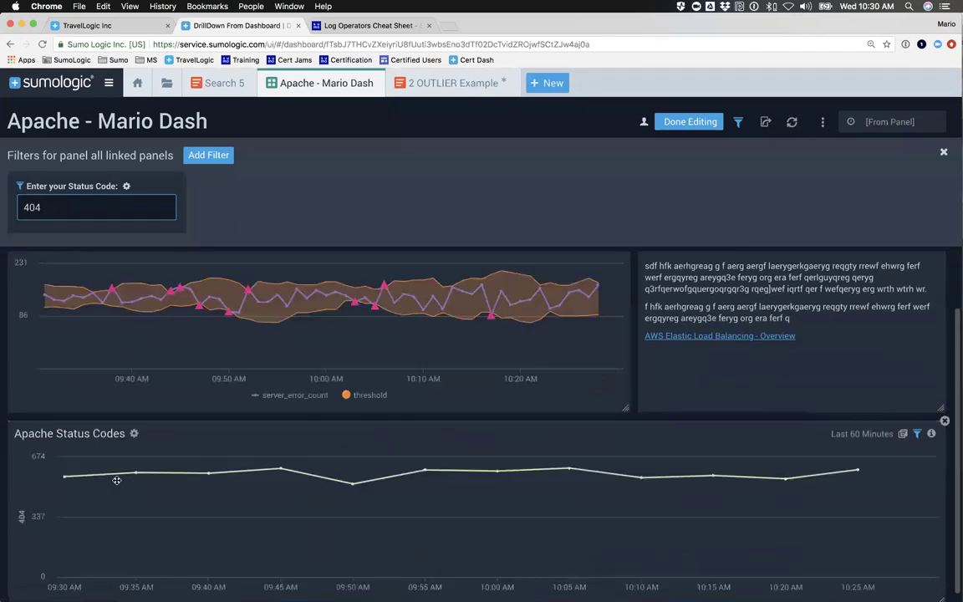
scroll(630, 449, "up", 1)
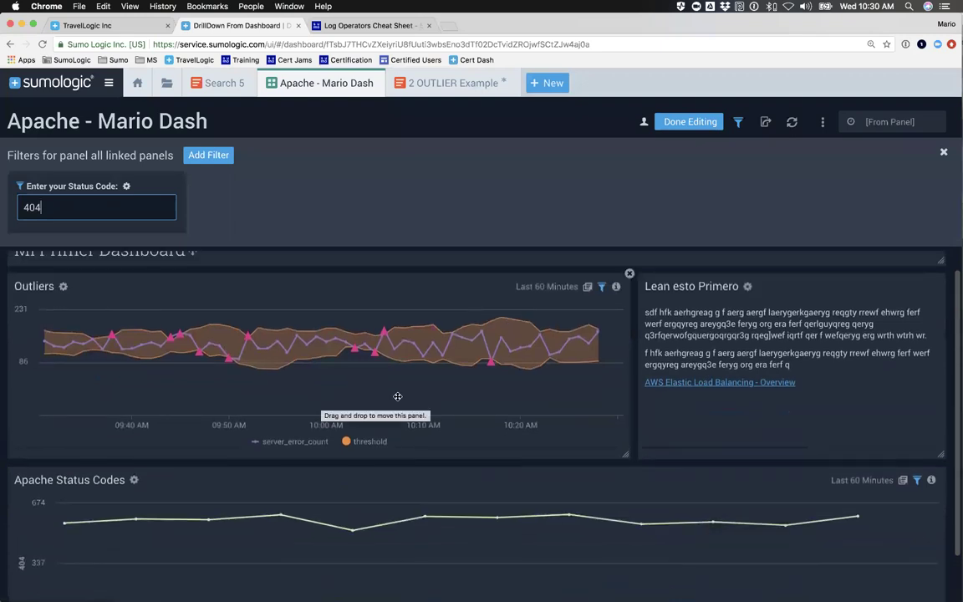
key("super+a")
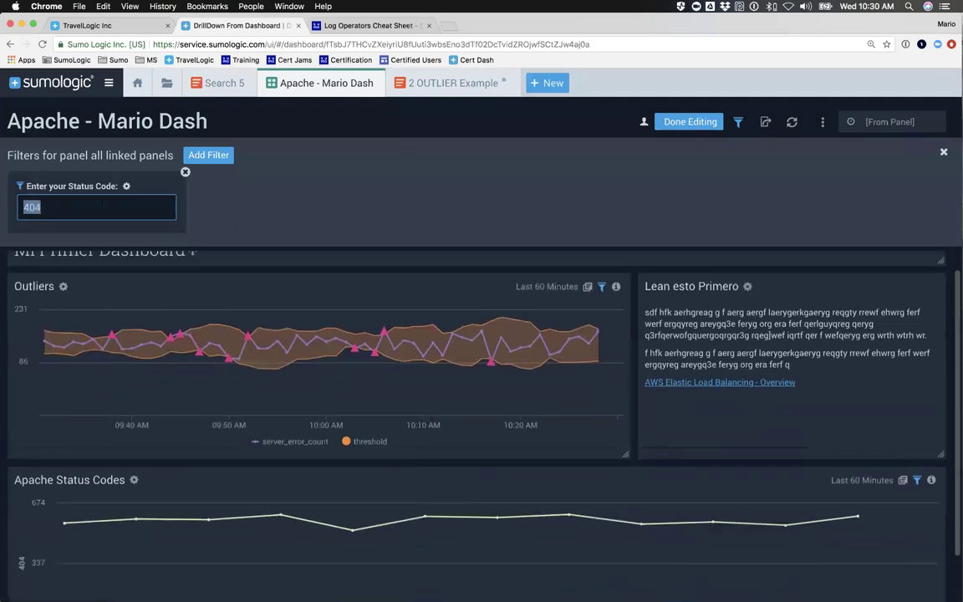
Examine the fields available for another dashboard filter, from recommended to other fields, and leave without adding one.
left_click(208, 155)
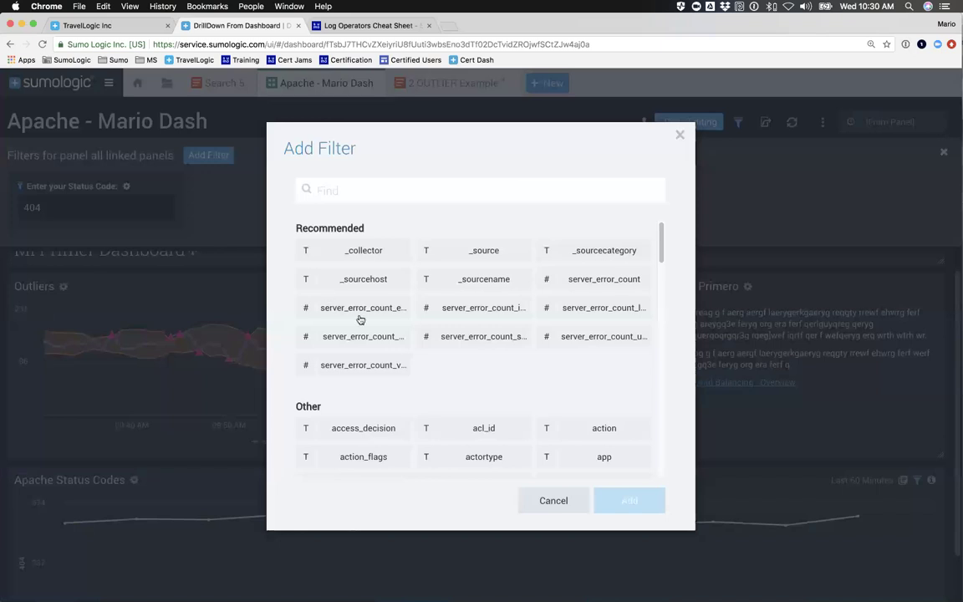
scroll(360, 319, "down", 3)
scroll(360, 318, "down", 5)
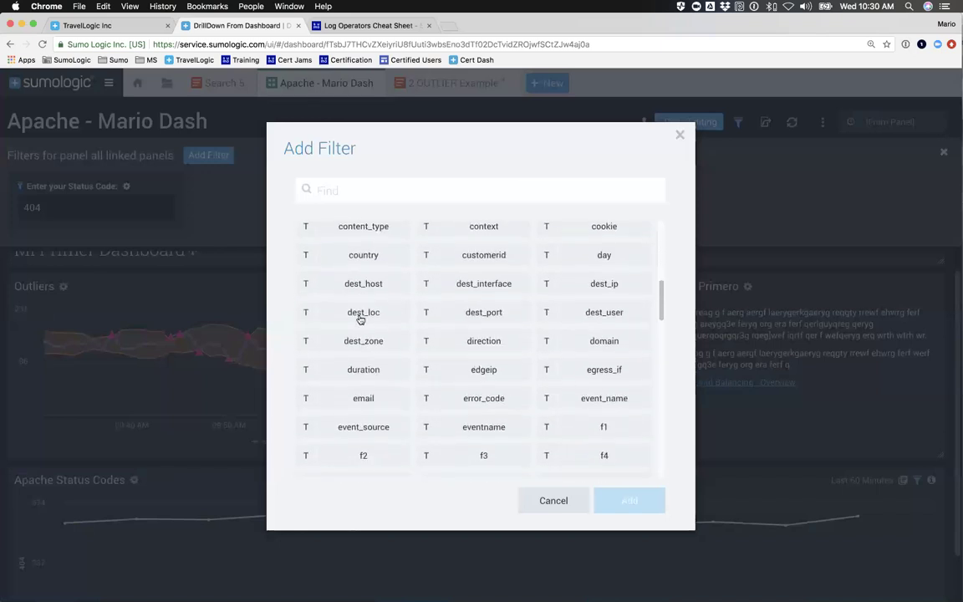
scroll(361, 319, "down", 5)
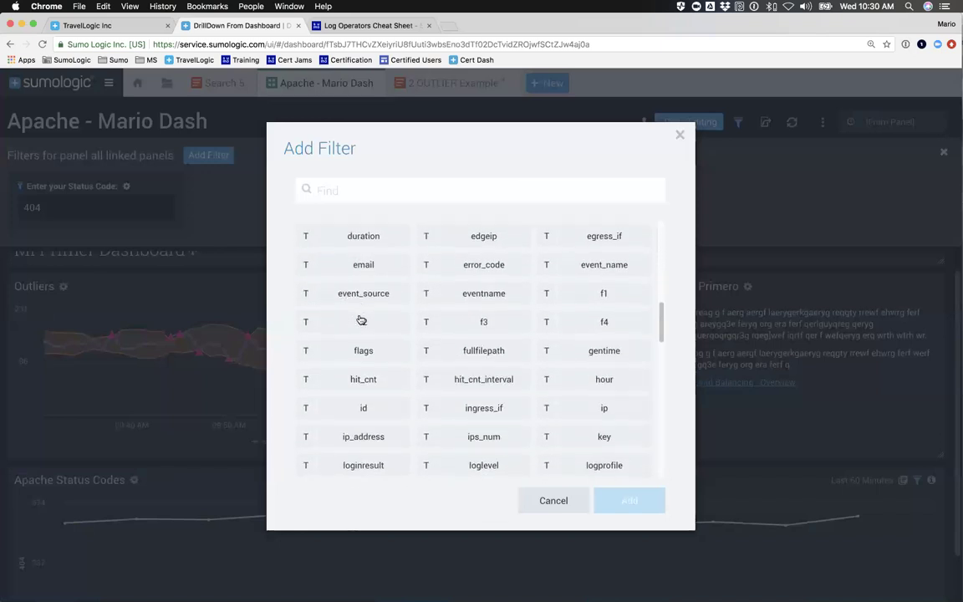
scroll(360, 318, "down", 4)
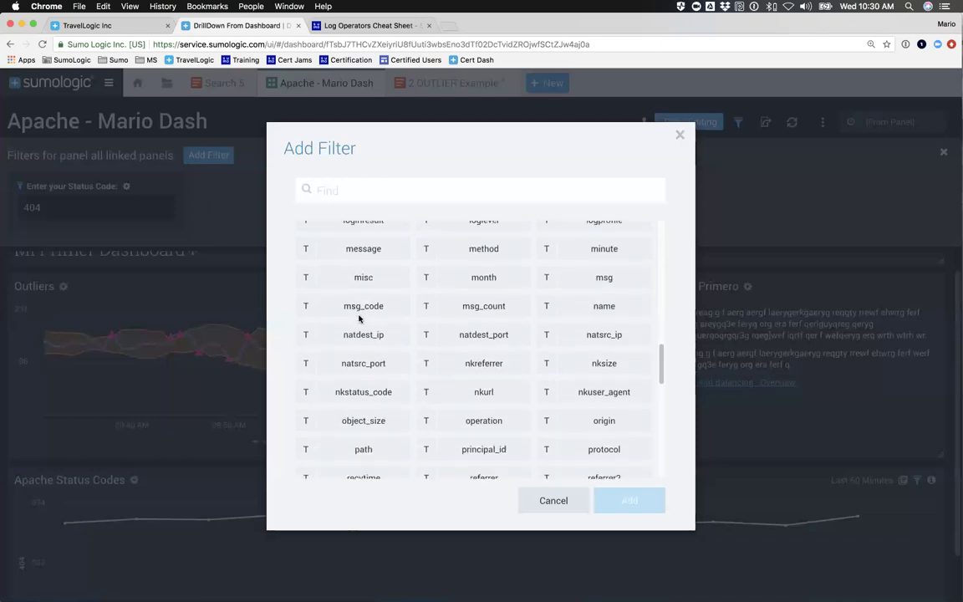
scroll(360, 318, "down", 5)
scroll(360, 319, "up", 14)
scroll(360, 319, "up", 10)
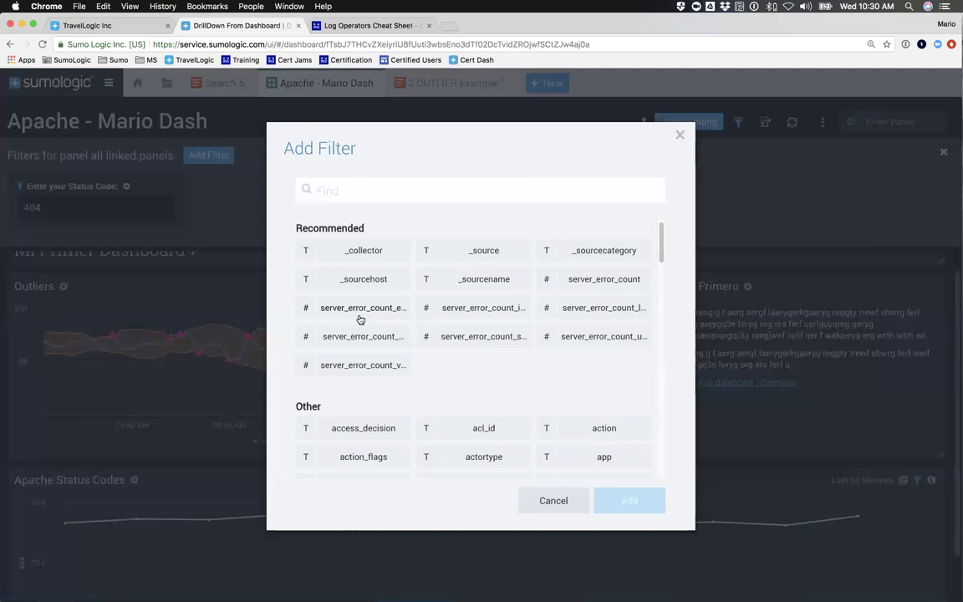
left_click(552, 500)
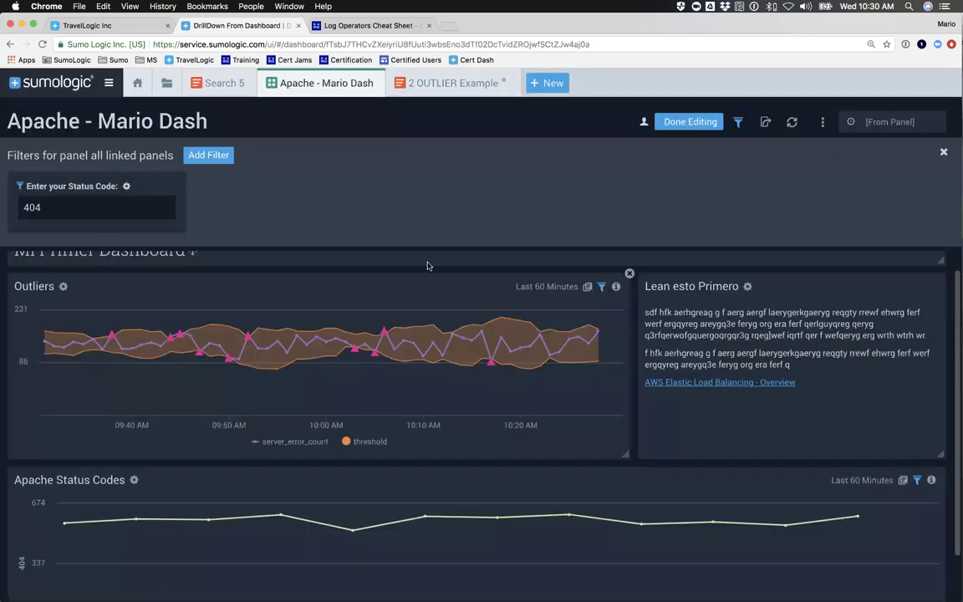
Close the dashboard's filter area and finish editing the dashboard.
left_click(943, 152)
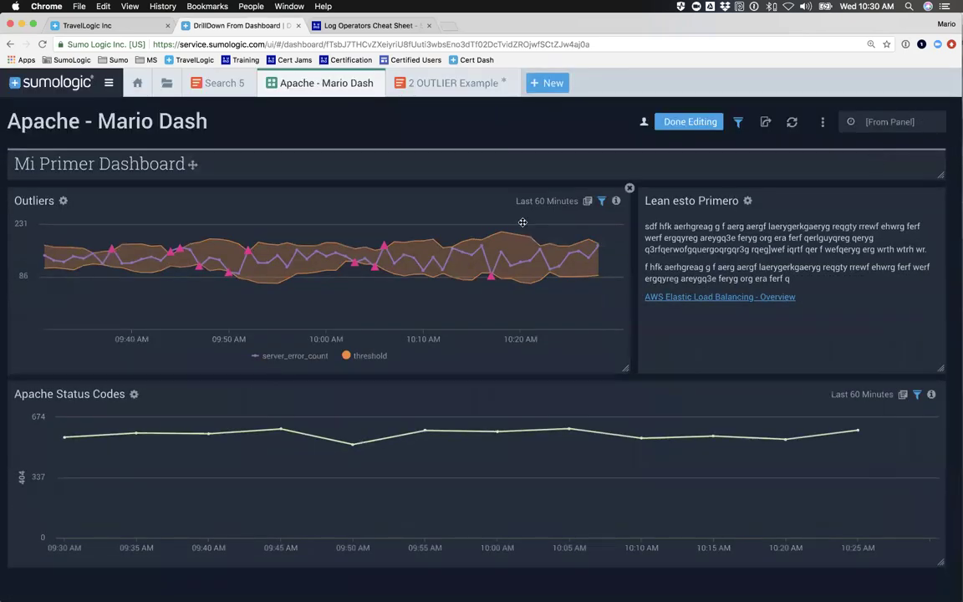
left_click(683, 123)
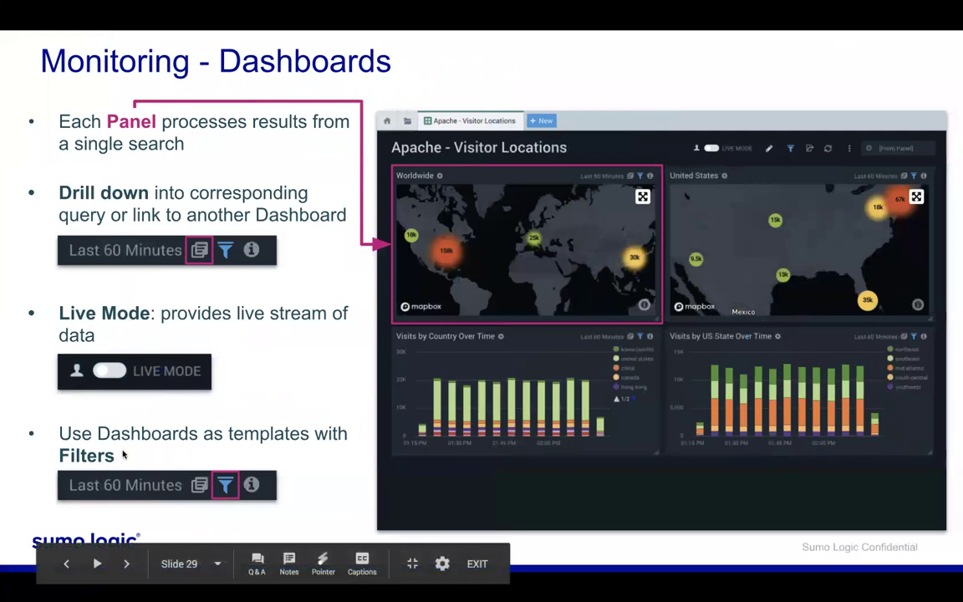
Return to the dashboard, drill down from an Outliers chart point to its query, and close both outlier searches.
key("ctrl+Left")
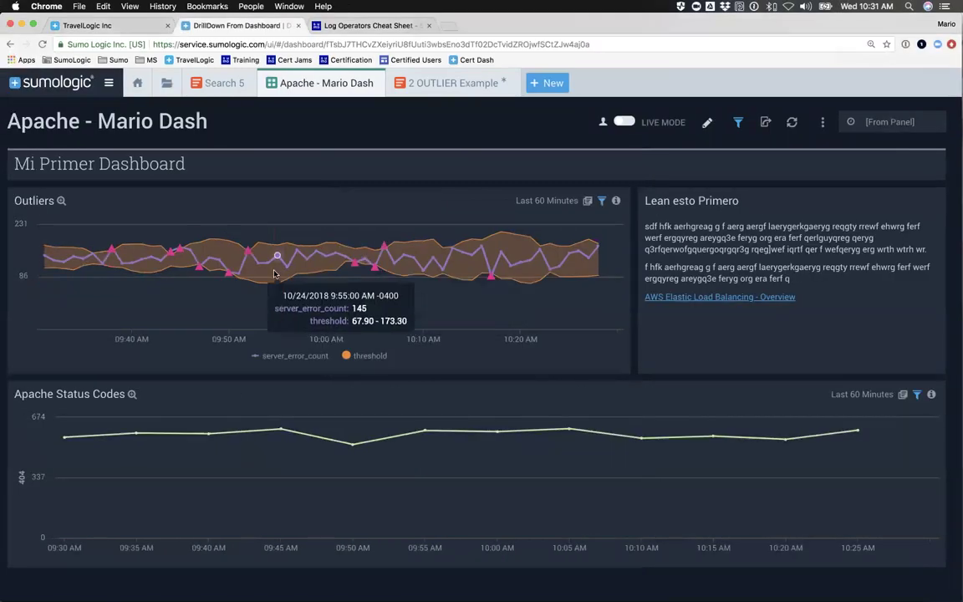
left_click(354, 264)
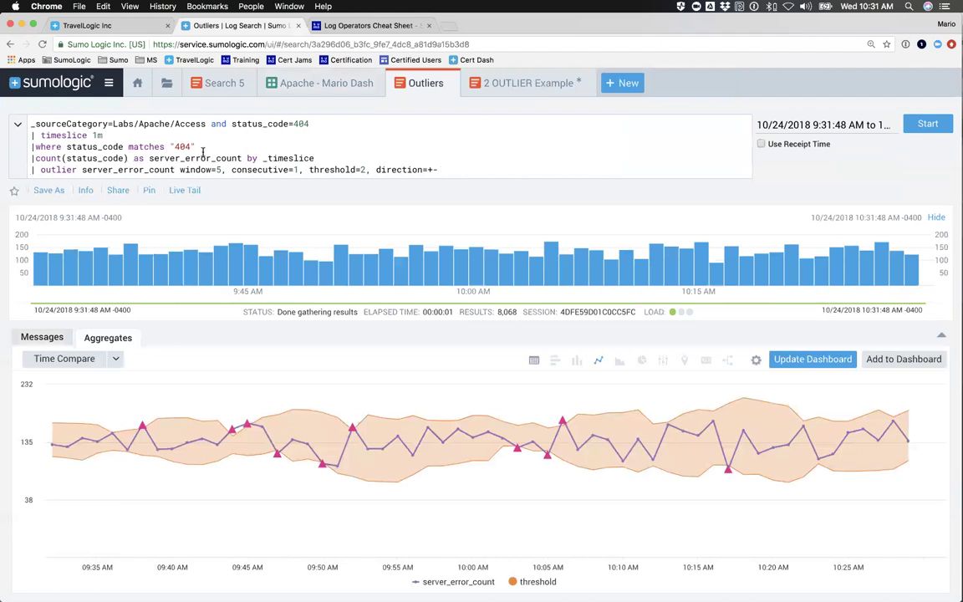
left_click(446, 83)
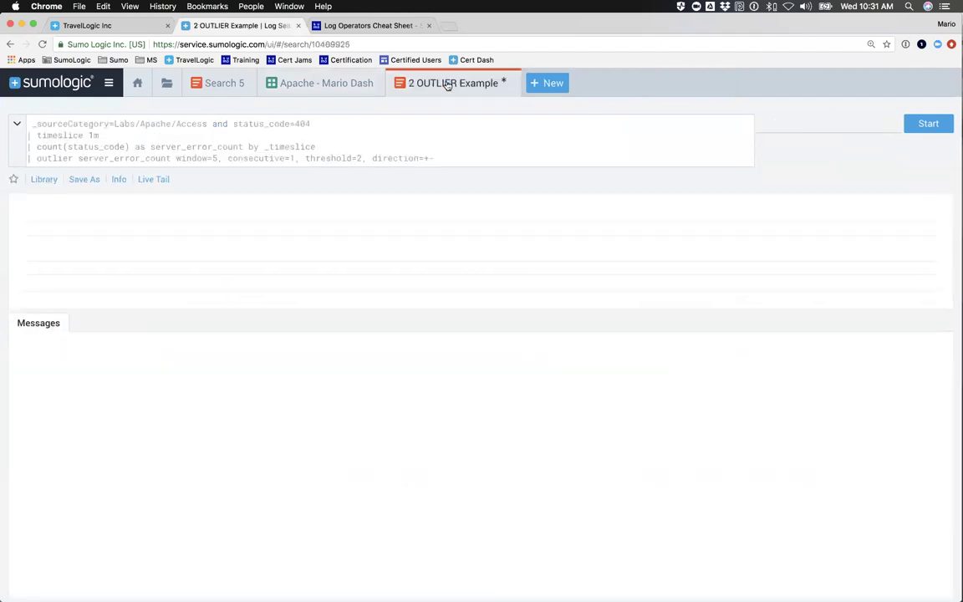
left_click(498, 85)
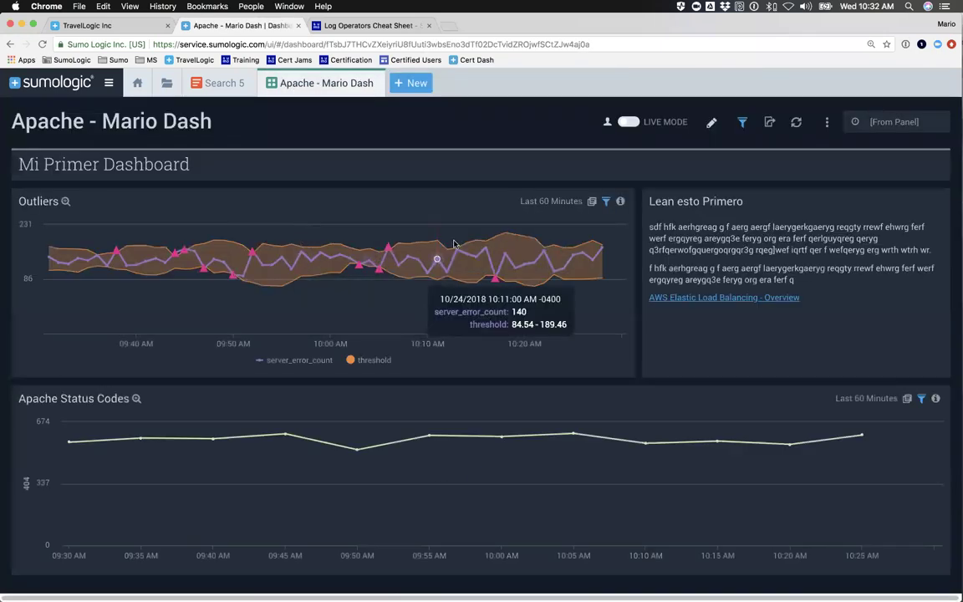
Enable dashboard linking for the Outliers panel, link it to AWS CloudTrail - User Monitoring, save, and finish editing.
left_click(708, 125)
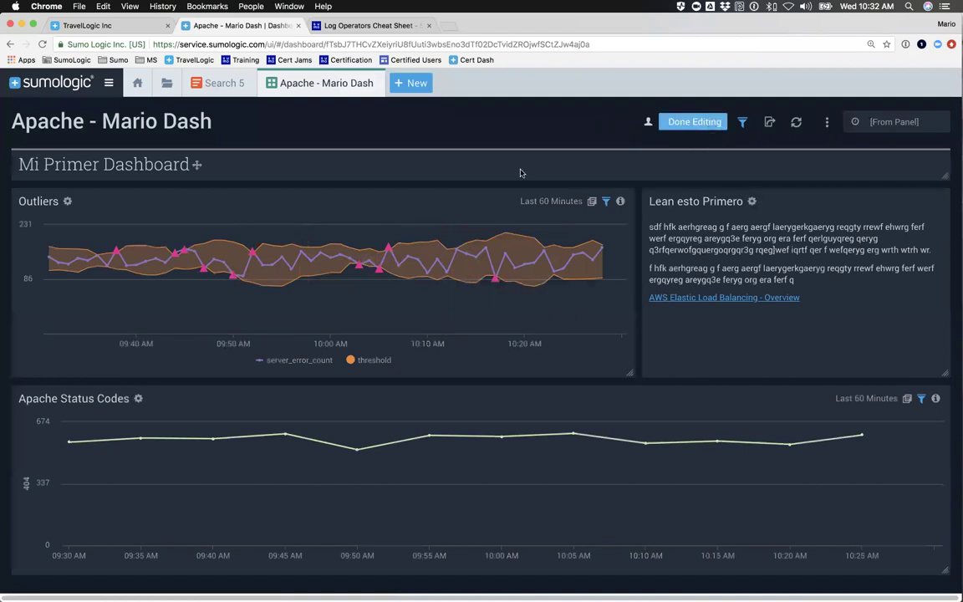
left_click(67, 201)
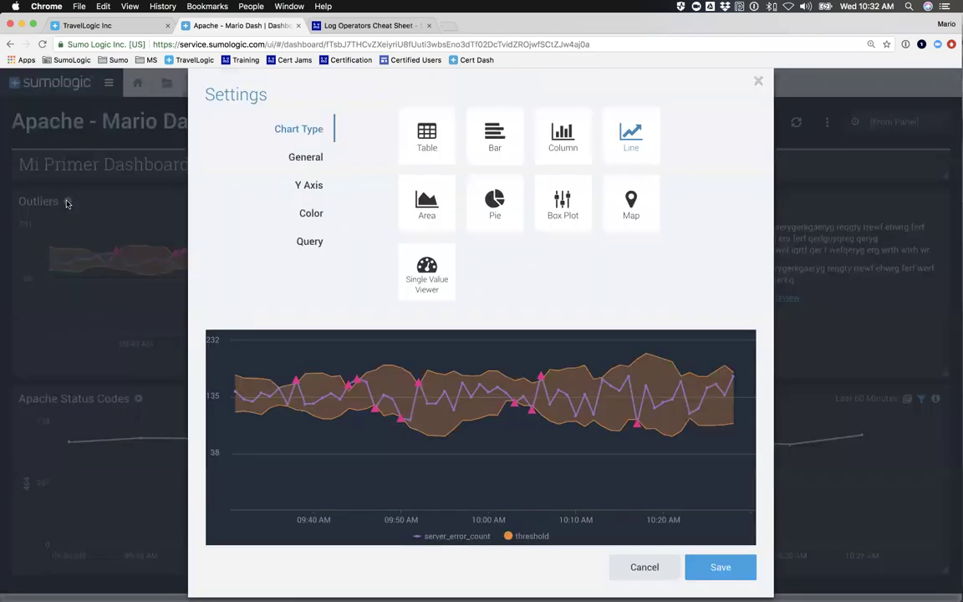
left_click(306, 158)
scroll(397, 250, "down", 3)
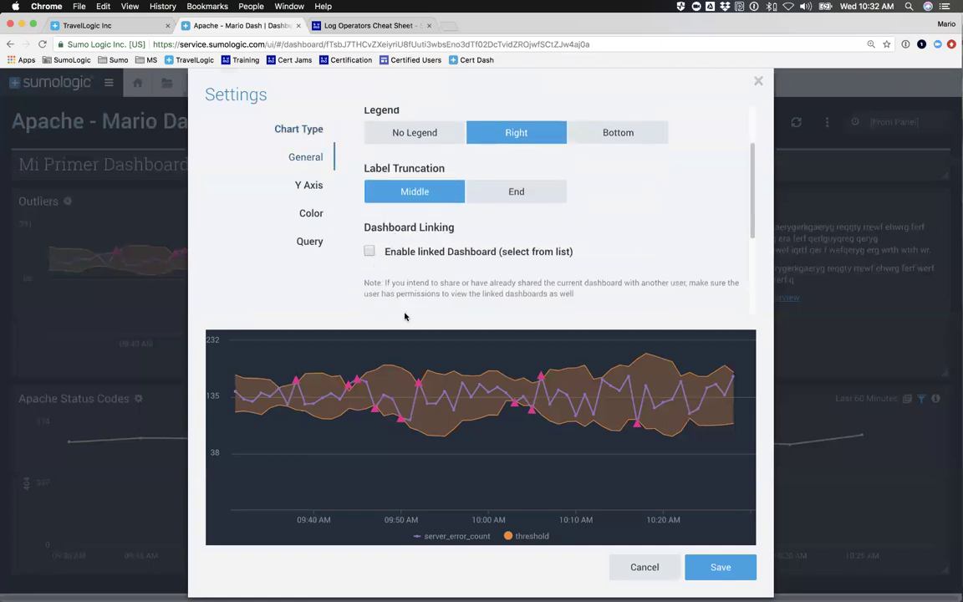
left_click(369, 252)
scroll(413, 253, "down", 3)
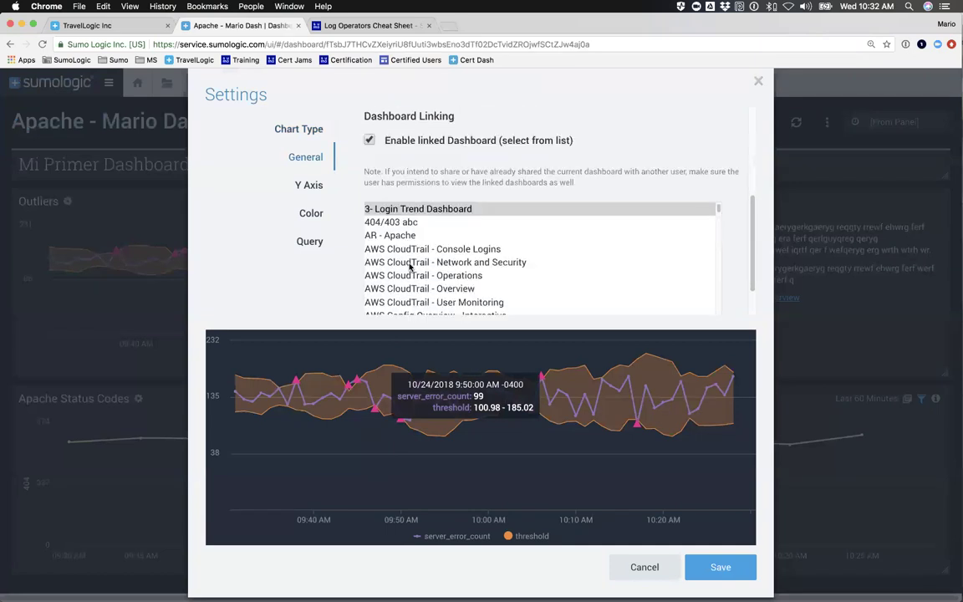
left_click(413, 255)
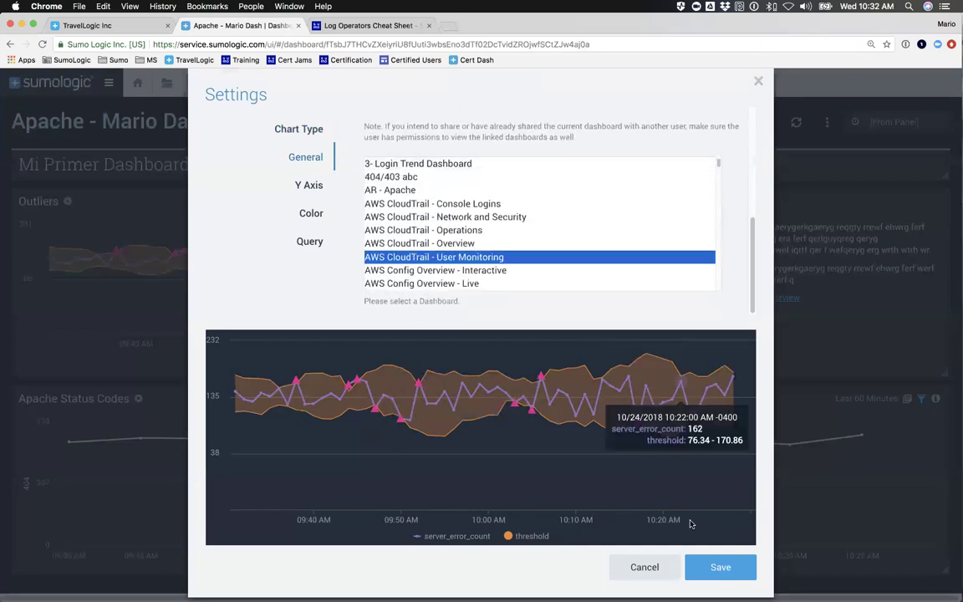
left_click(711, 569)
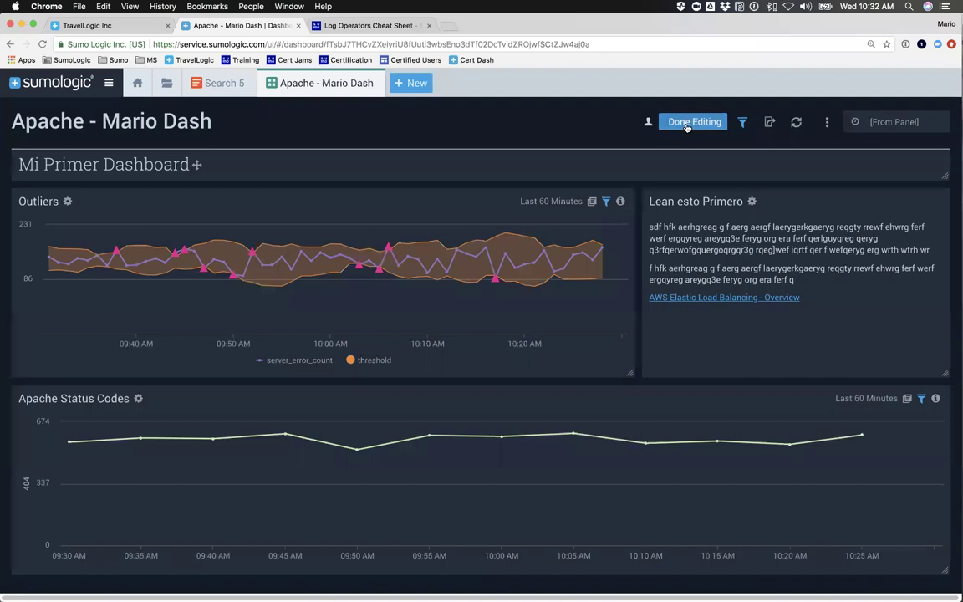
left_click(625, 122)
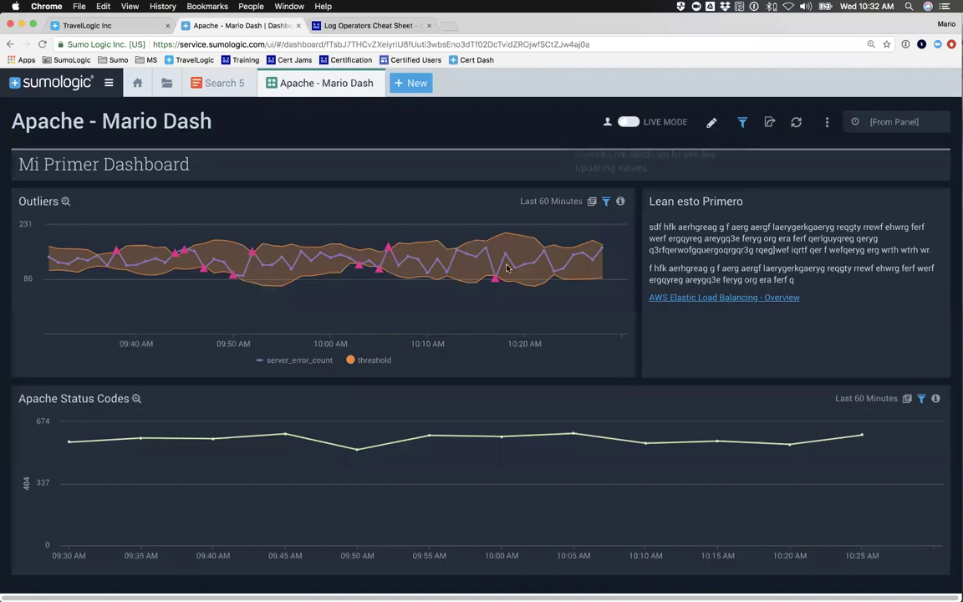
Open the linked AWS CloudTrail - User Monitoring dashboard from an Outliers data point and from the panel's drill-down, closing it each time.
left_click(308, 263)
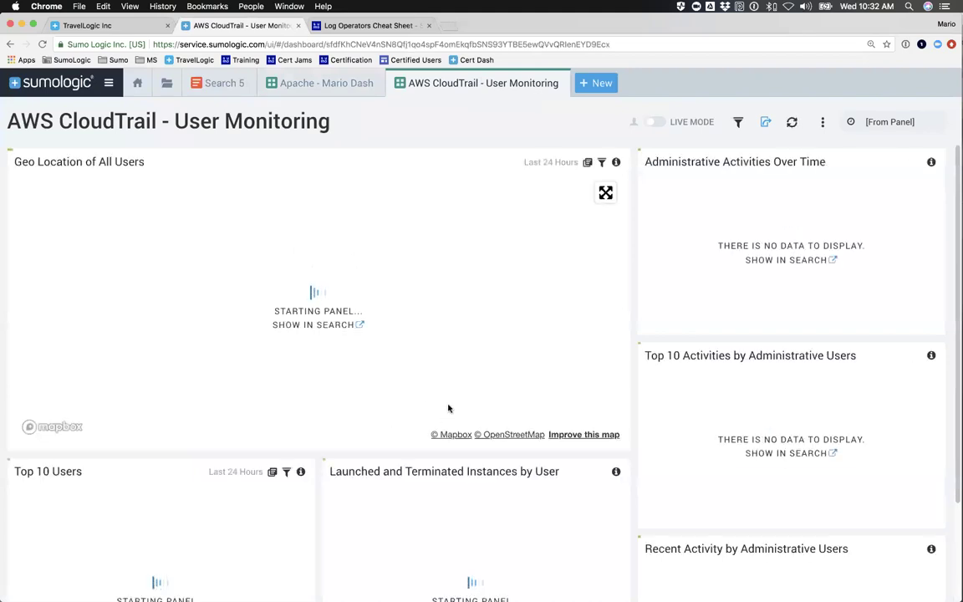
left_click_drag(351, 125, 169, 132)
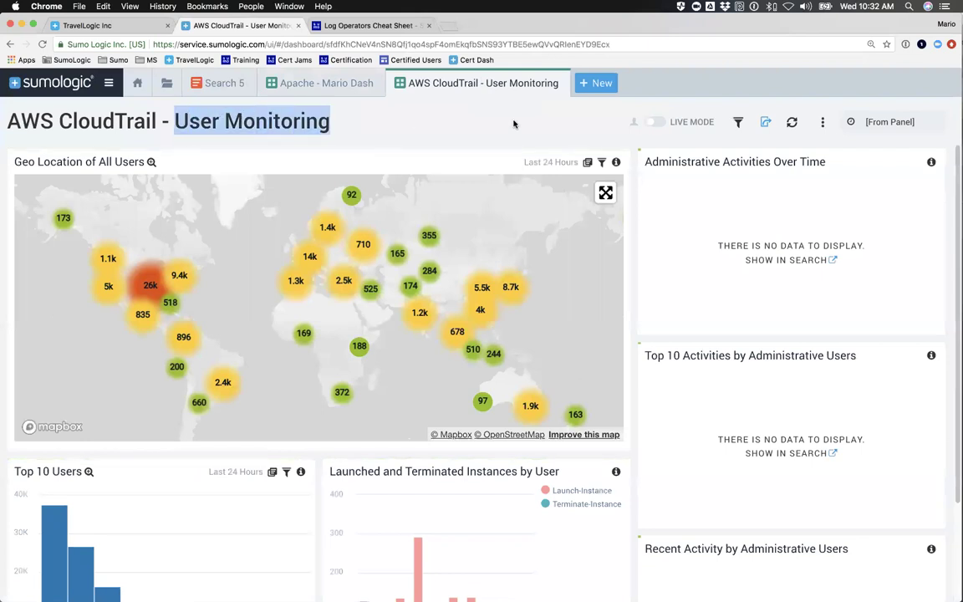
left_click(555, 82)
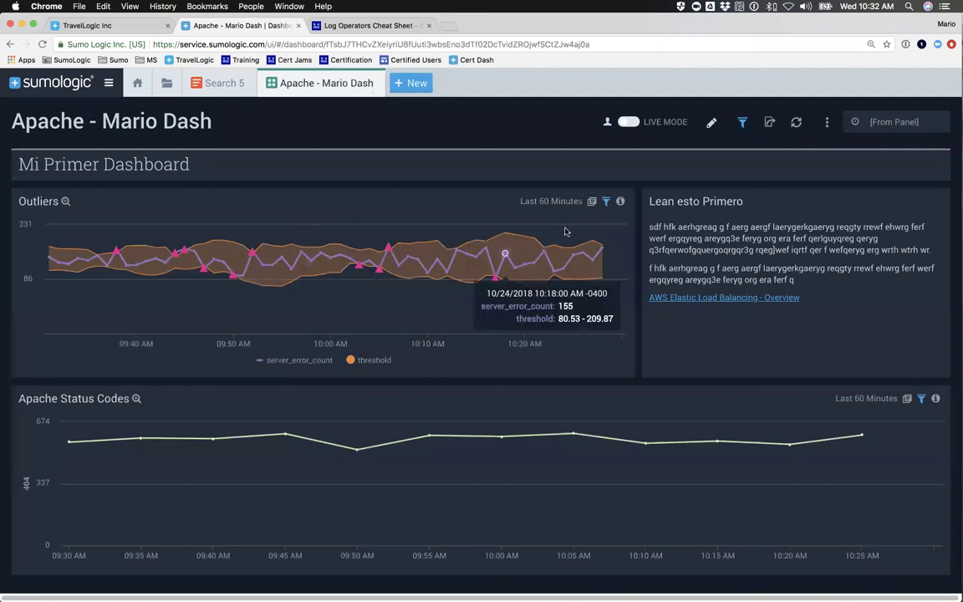
left_click(591, 201)
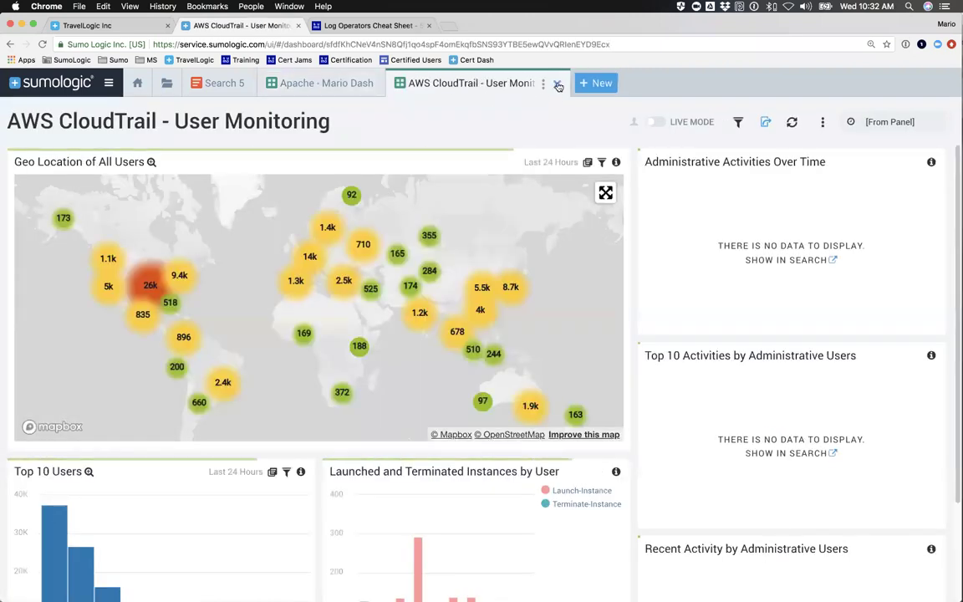
left_click(554, 84)
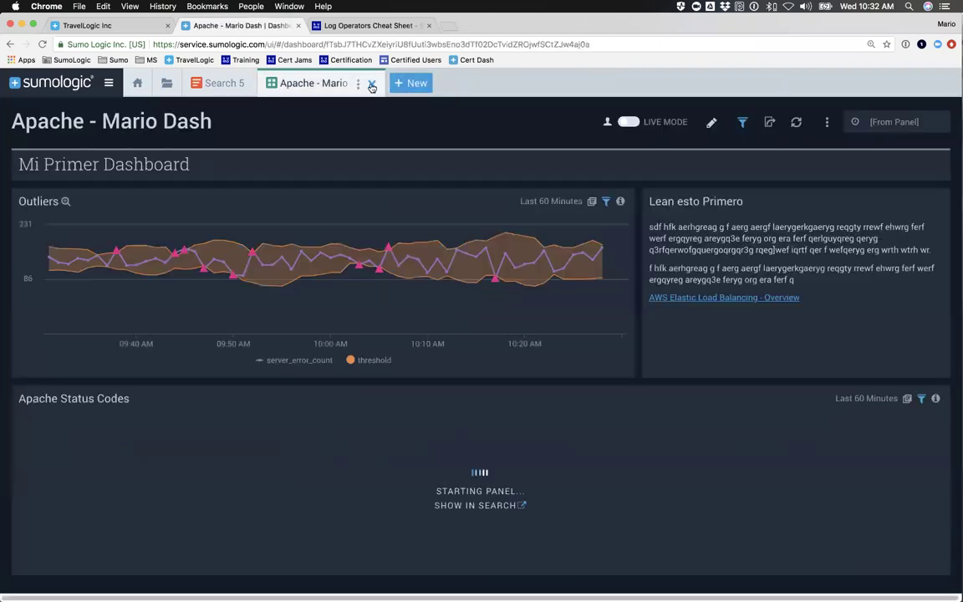
Close the Apache dashboard and replace the 200/304 status code exclusion in the Search 5 query with status_code=404.
left_click(372, 85)
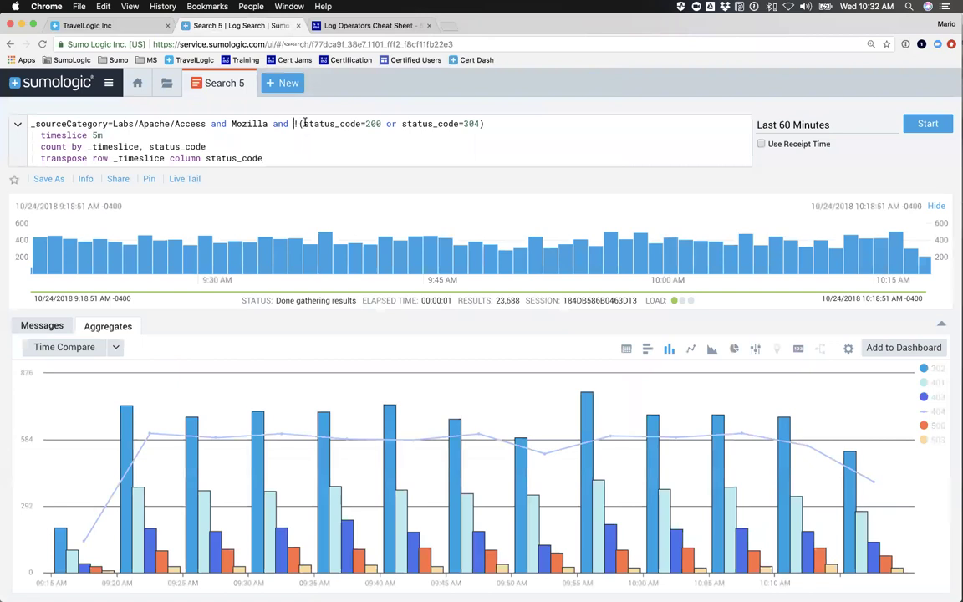
left_click_drag(304, 122, 482, 124)
double_click(487, 123)
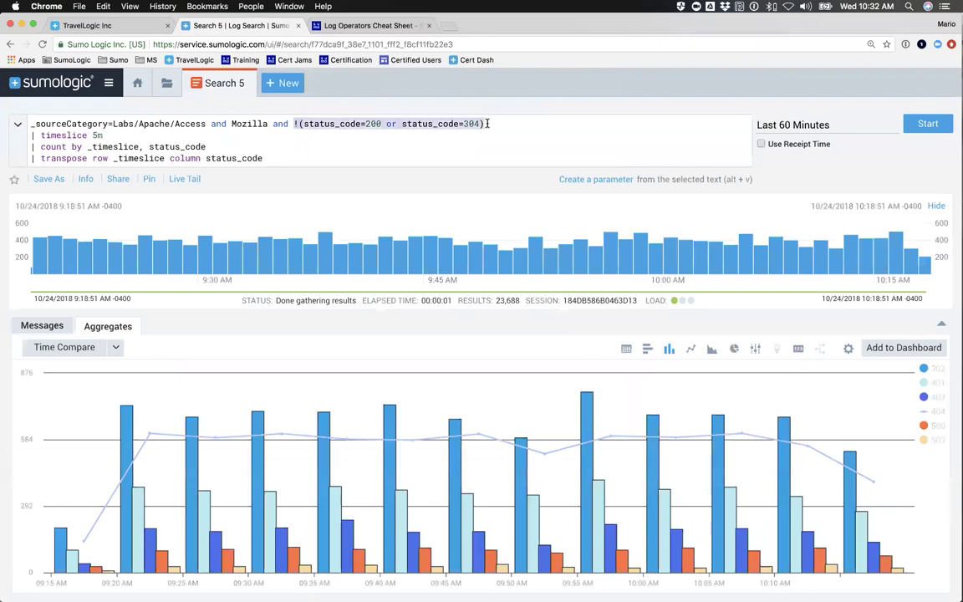
type("status")
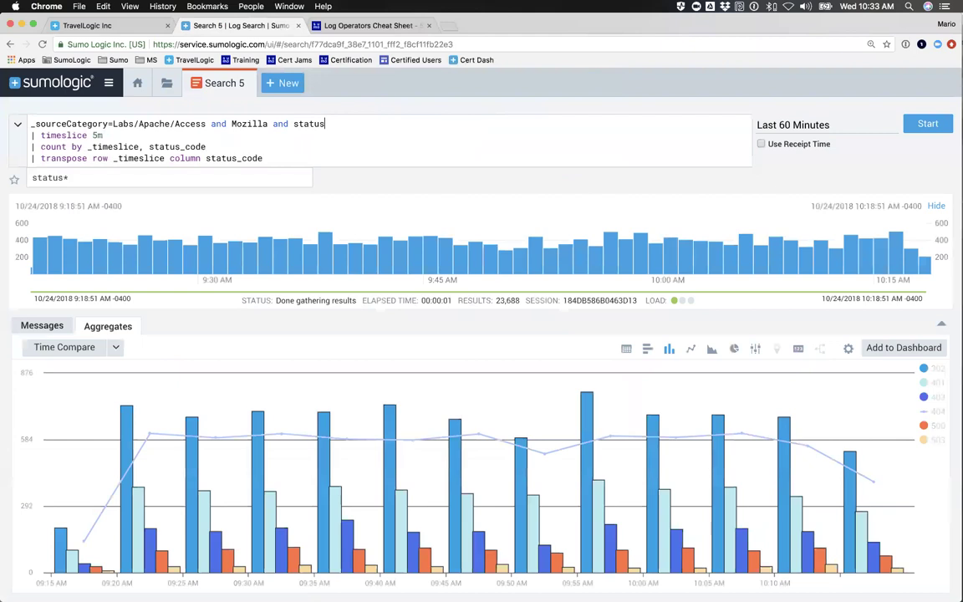
type("_code=404")
Remove the transpose line from the query and run the search.
key("Down")
key("Down")
key("Down")
key("Down")
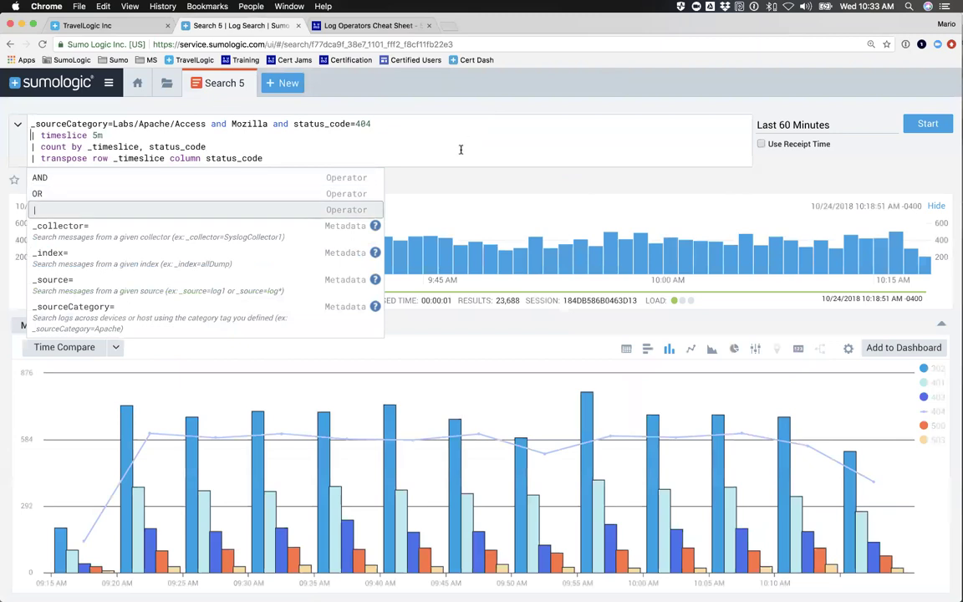
left_click_drag(266, 159, 26, 166)
key("BackSpace")
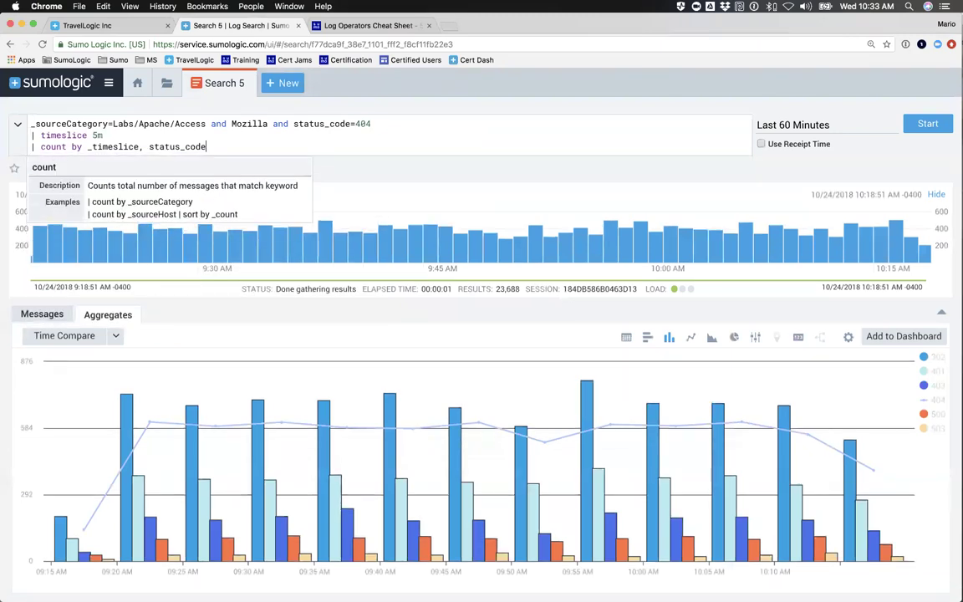
key("Return")
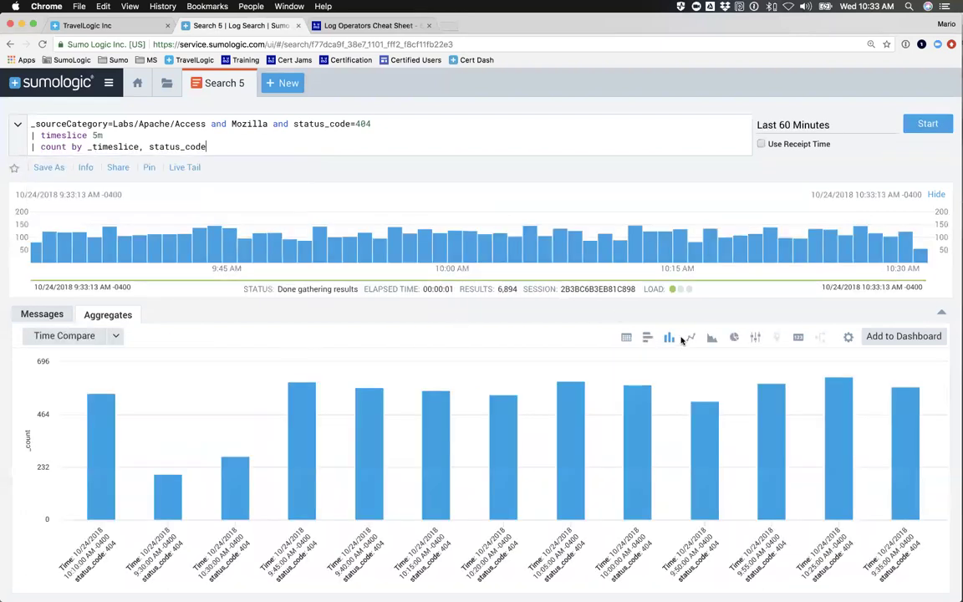
View the aggregate results as a line chart and switch them to a table.
left_click(691, 337)
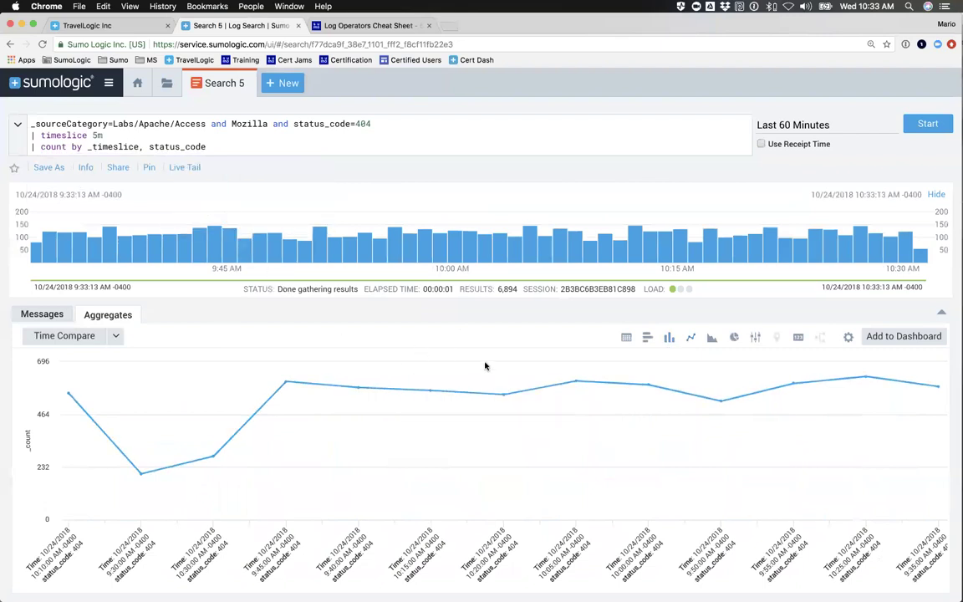
left_click(626, 337)
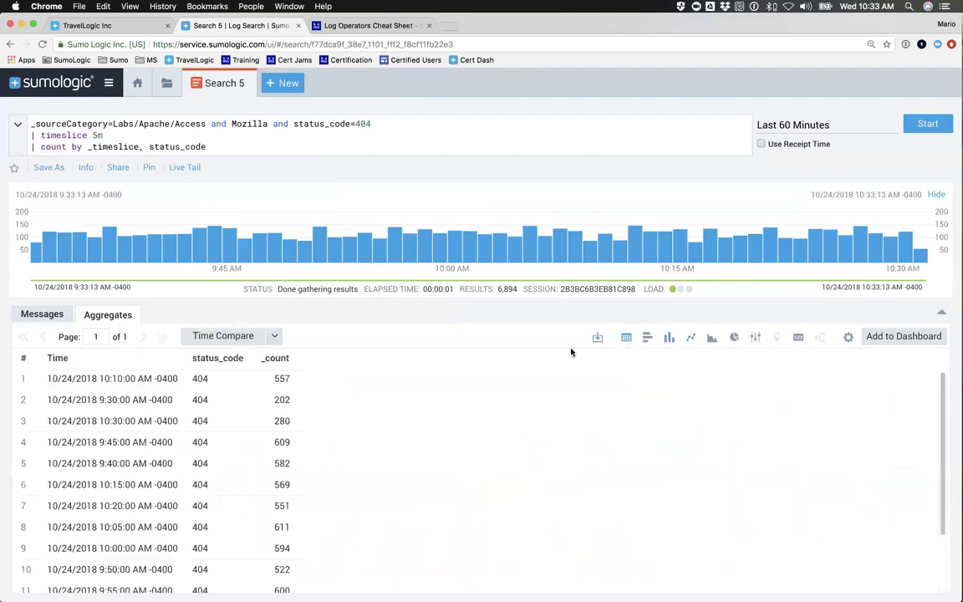
Remove status_code from the count grouping, rerun the search, and sort the results by Time in ascending order.
double_click(177, 146)
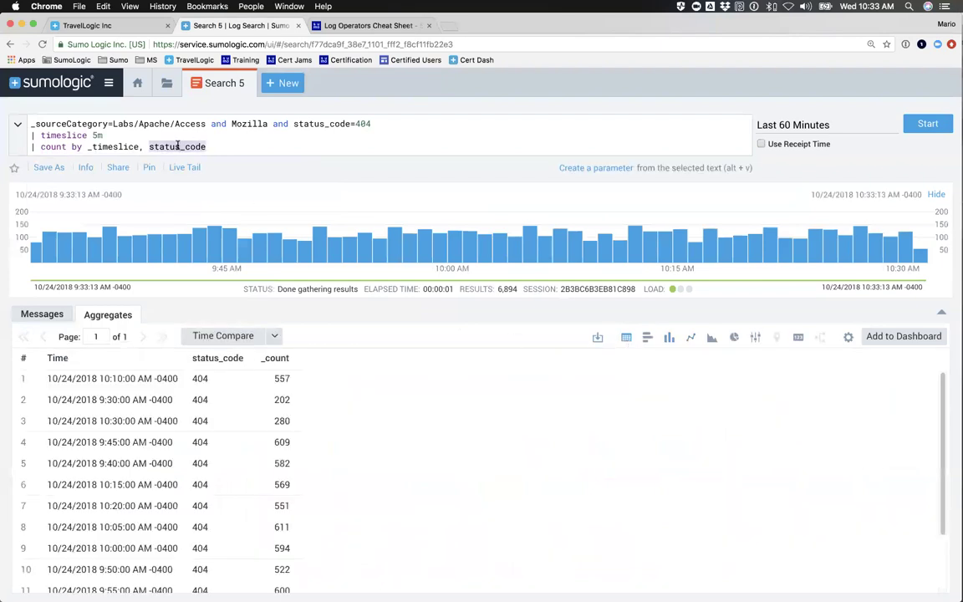
key("BackSpace")
key("Return")
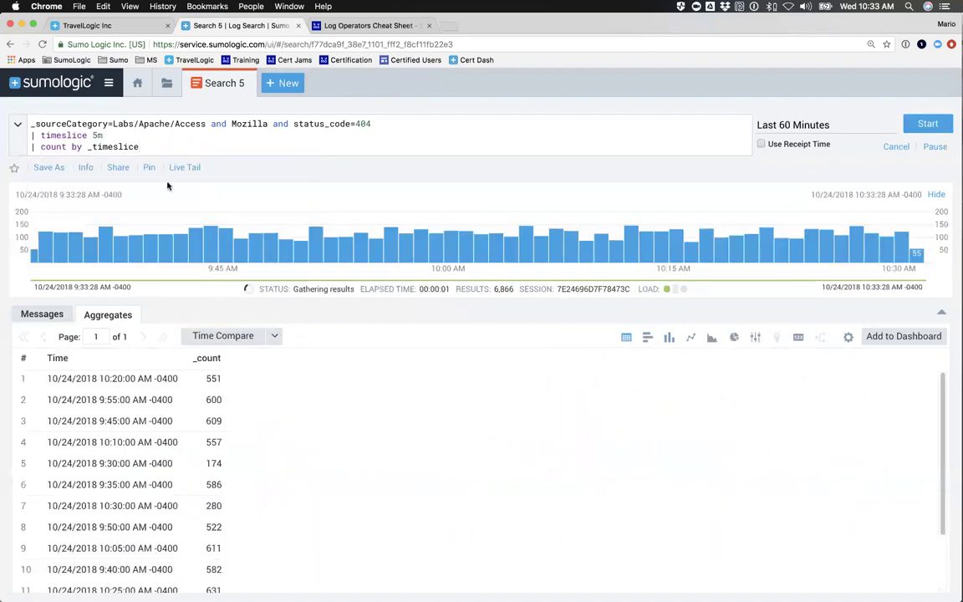
left_click(112, 359)
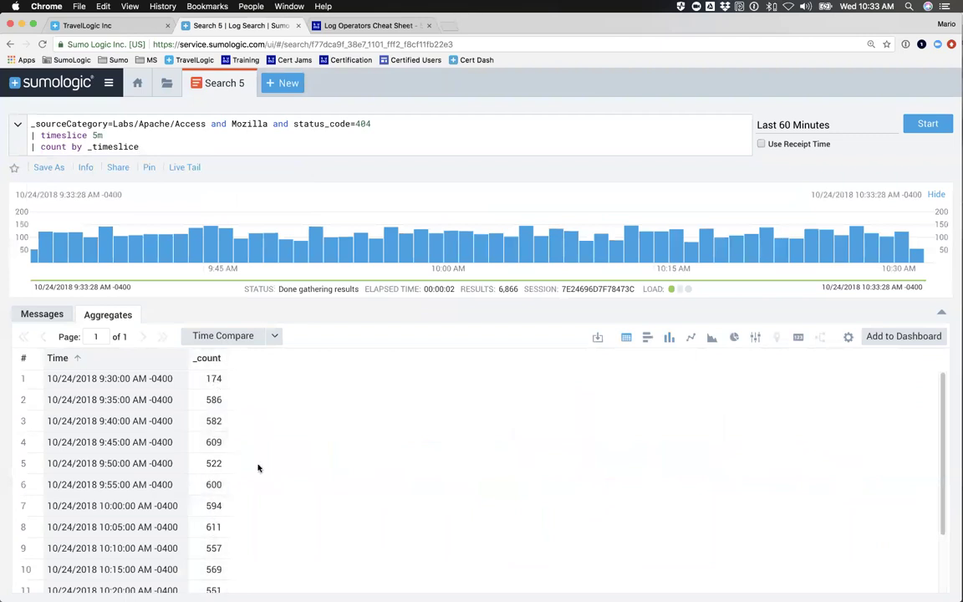
Examine the 404 counts over time in a line chart, and return the results to table view.
left_click(690, 337)
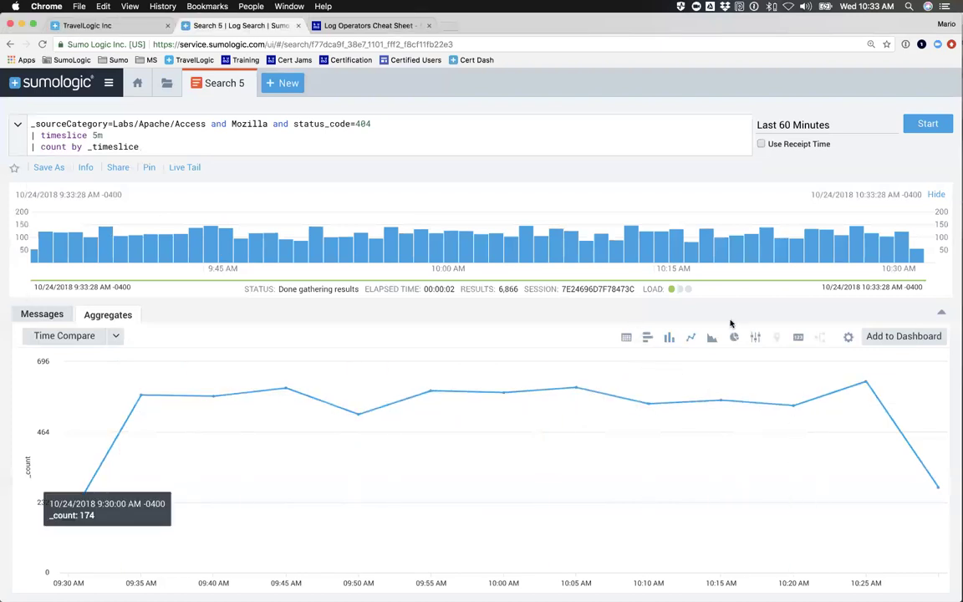
left_click(626, 336)
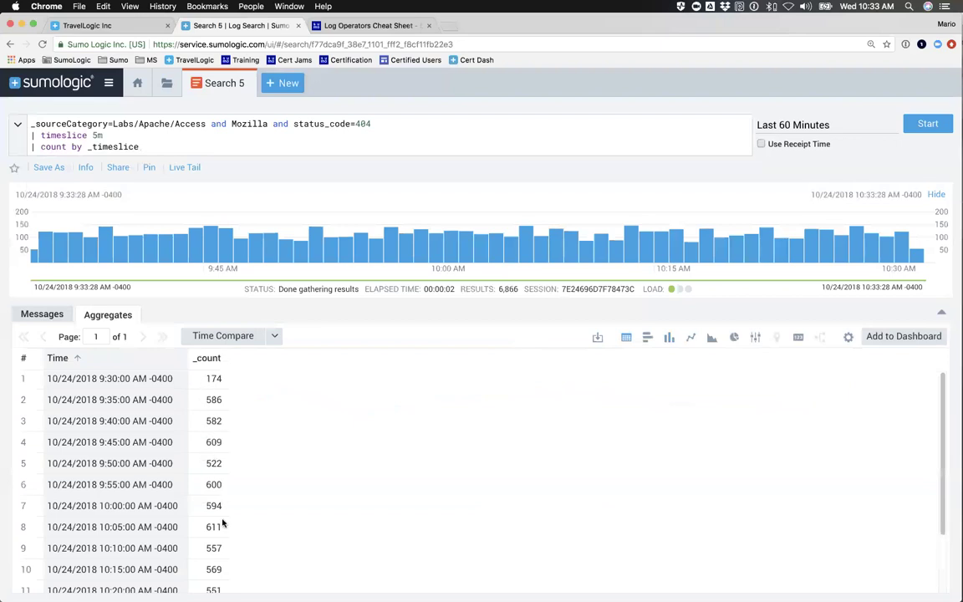
Append the line | where _count > 600 to the query and run the search.
left_click(153, 148)
key("Return")
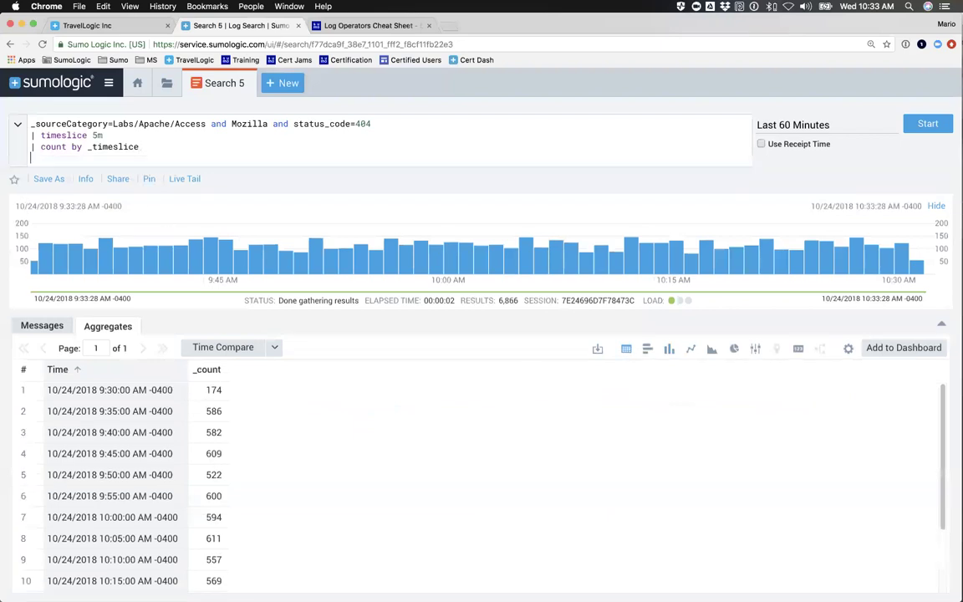
type("| wher")
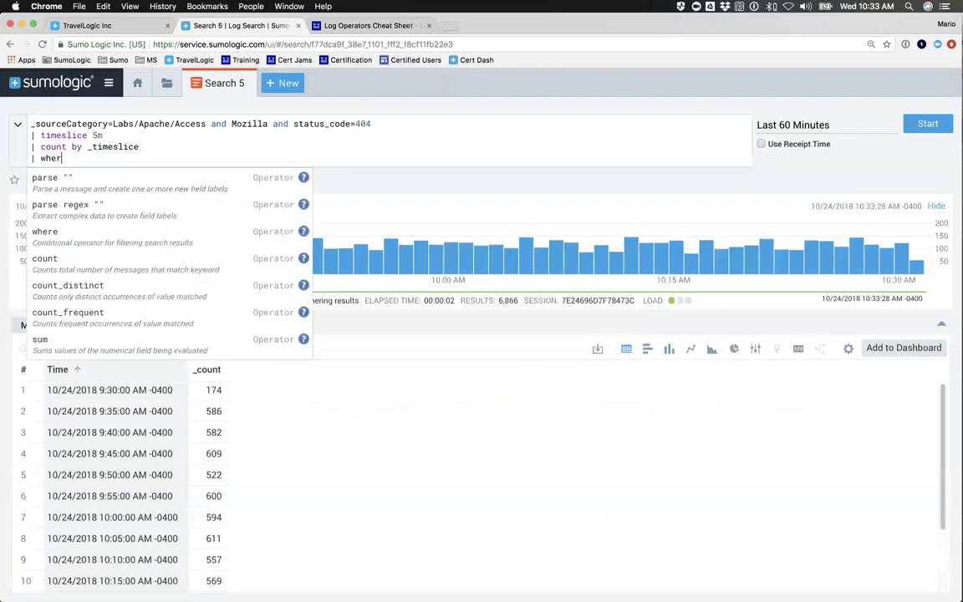
type("e _count ")
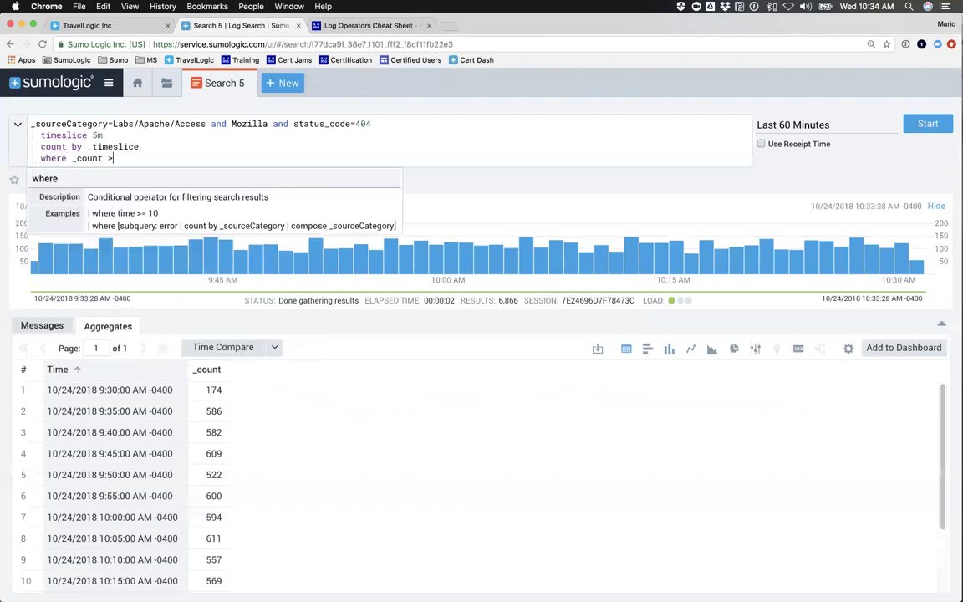
type("> 600")
key("Return")
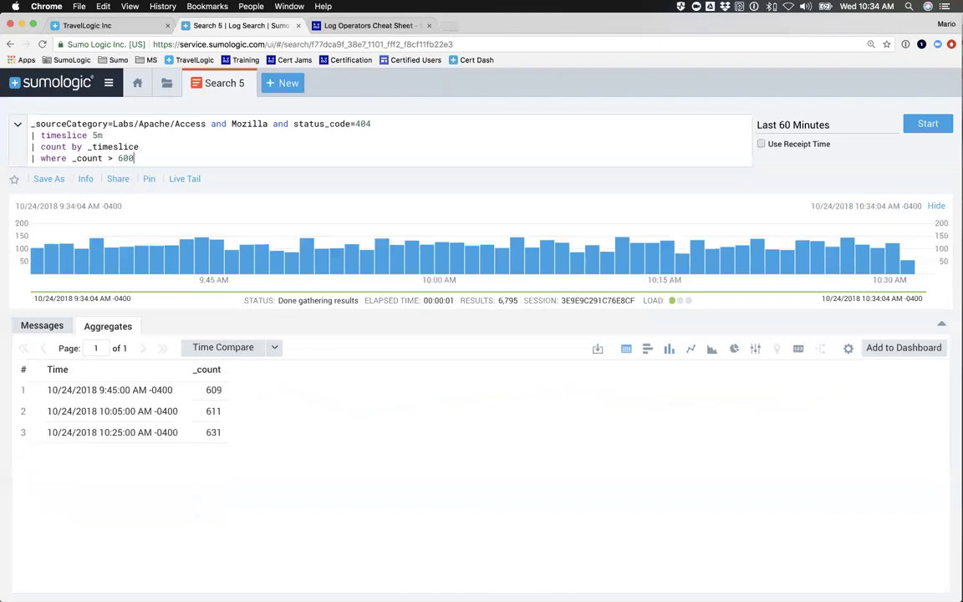
Start saving Search 5 and open its scheduling options.
double_click(124, 158)
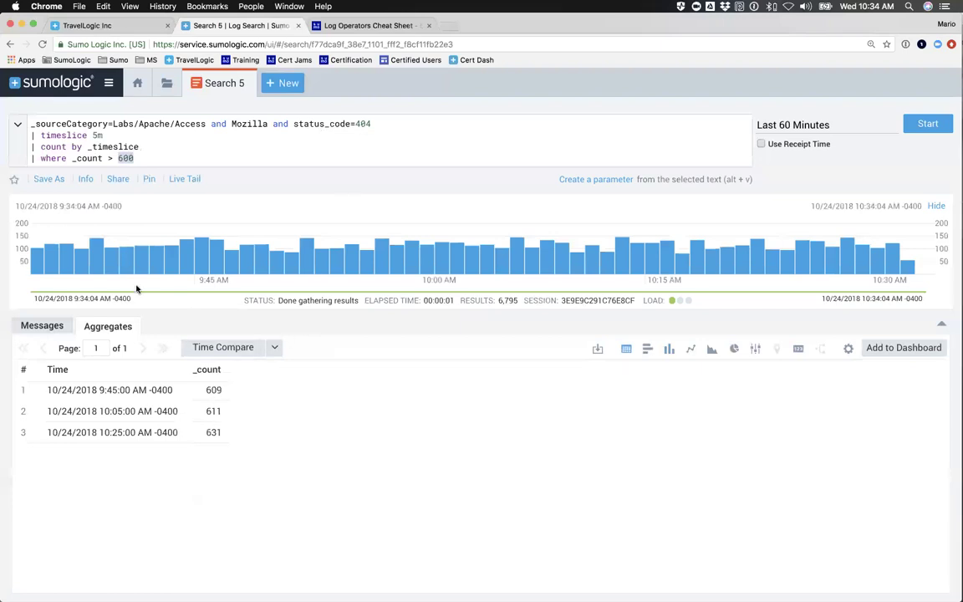
double_click(96, 135)
type("5")
left_click(50, 181)
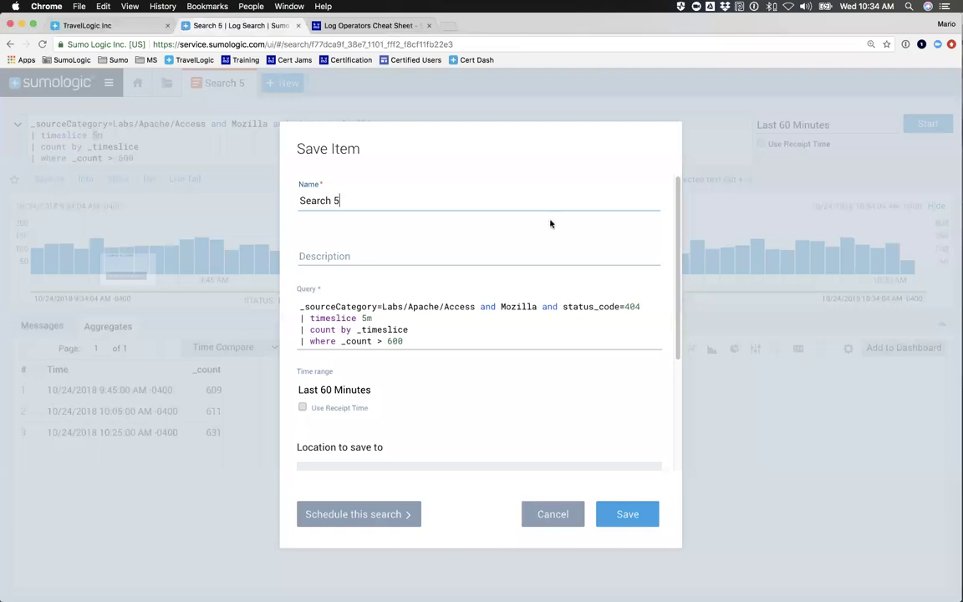
left_click(357, 513)
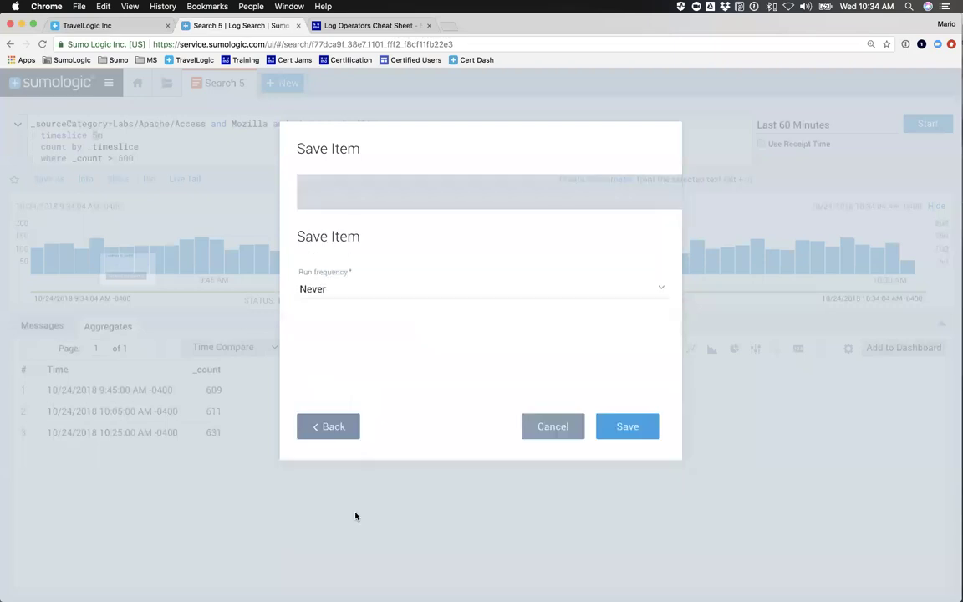
Try Custom Cron as the run frequency of the scheduled search.
left_click(334, 292)
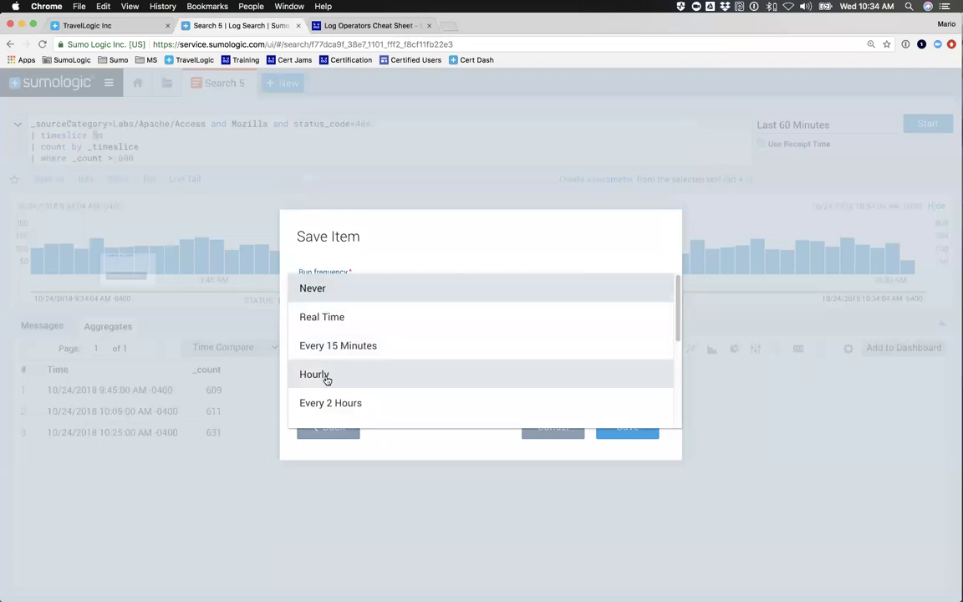
scroll(335, 352, "down", 5)
scroll(335, 352, "down", 2)
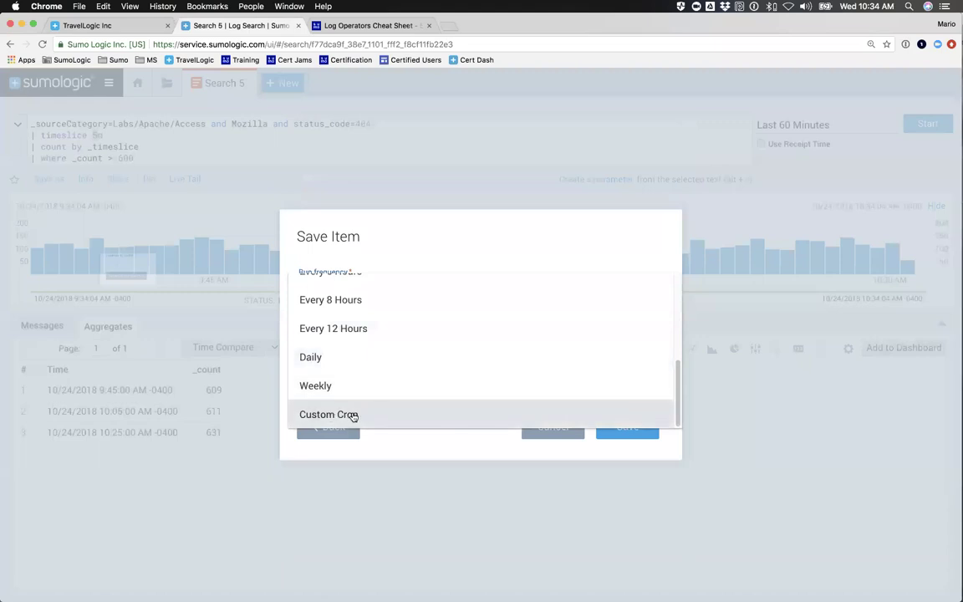
left_click(352, 416)
left_click(458, 201)
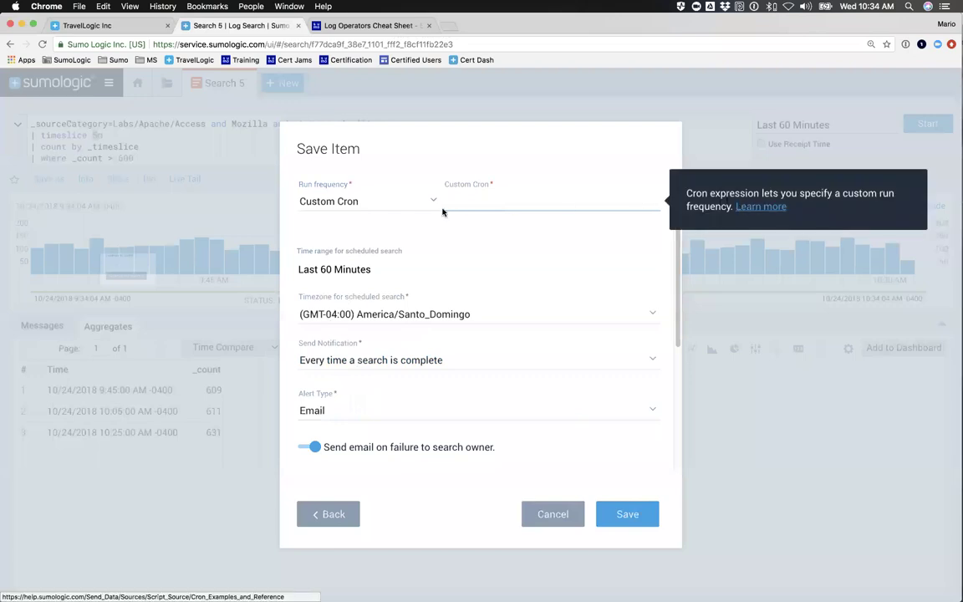
Set the run frequency to Hourly and the scheduled search's time range to Last 60 Minutes.
left_click(372, 205)
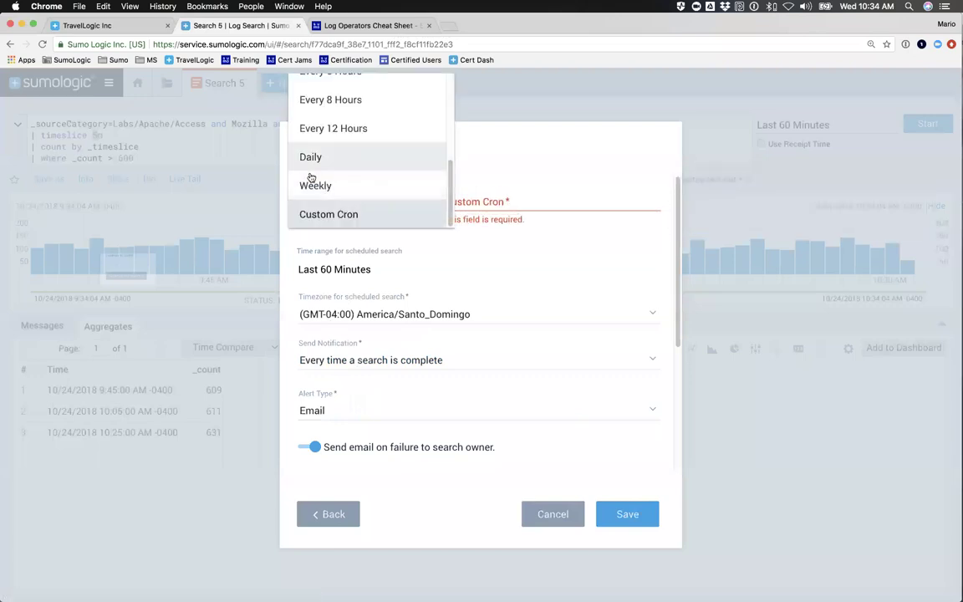
scroll(310, 178, "up", 5)
left_click(309, 176)
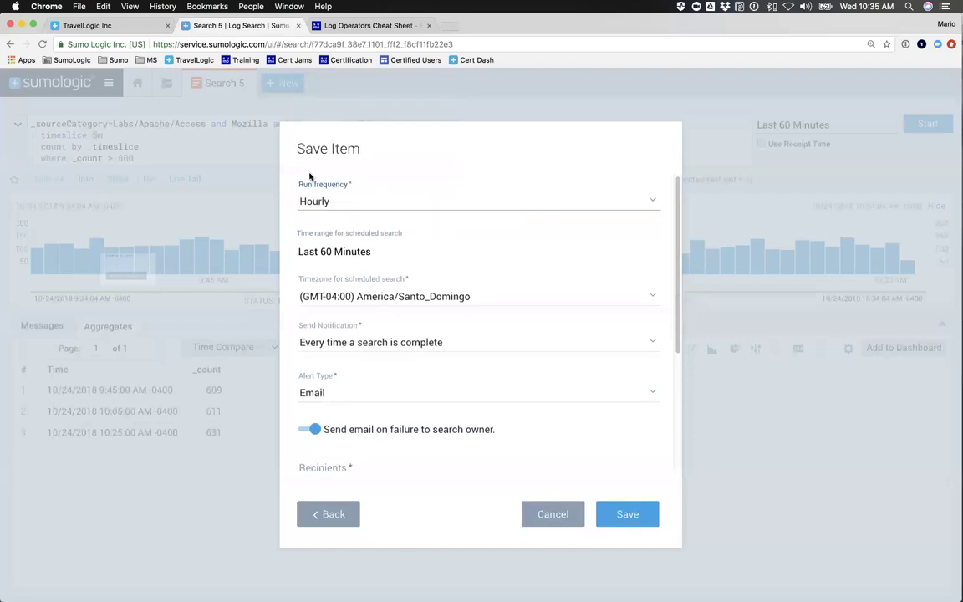
left_click(333, 256)
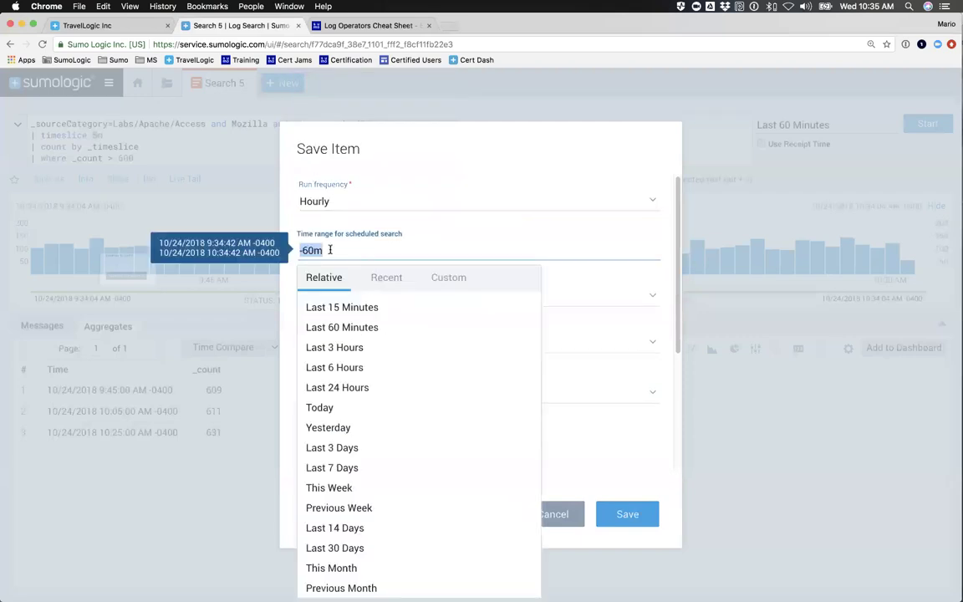
left_click(338, 329)
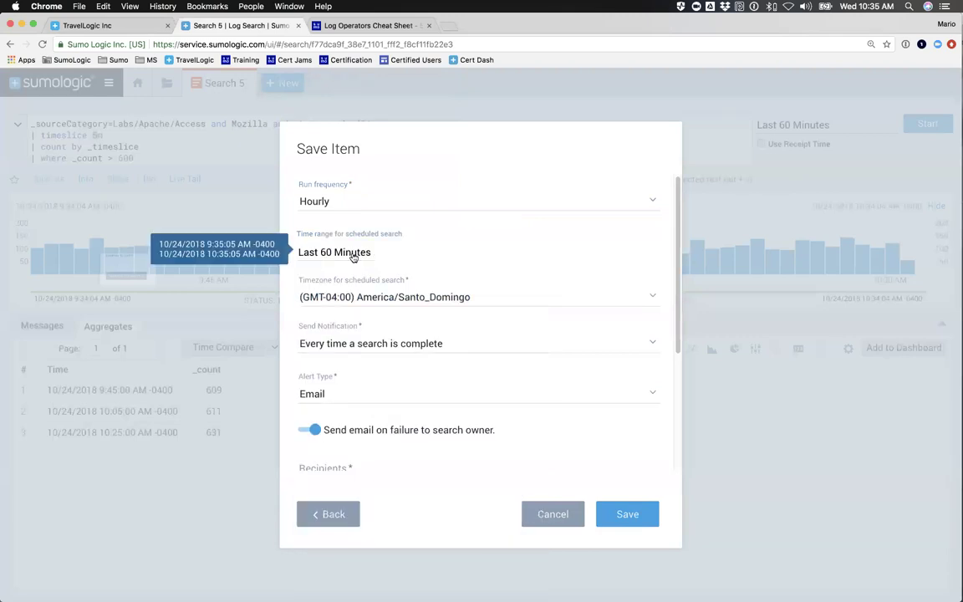
mouse_move(338, 259)
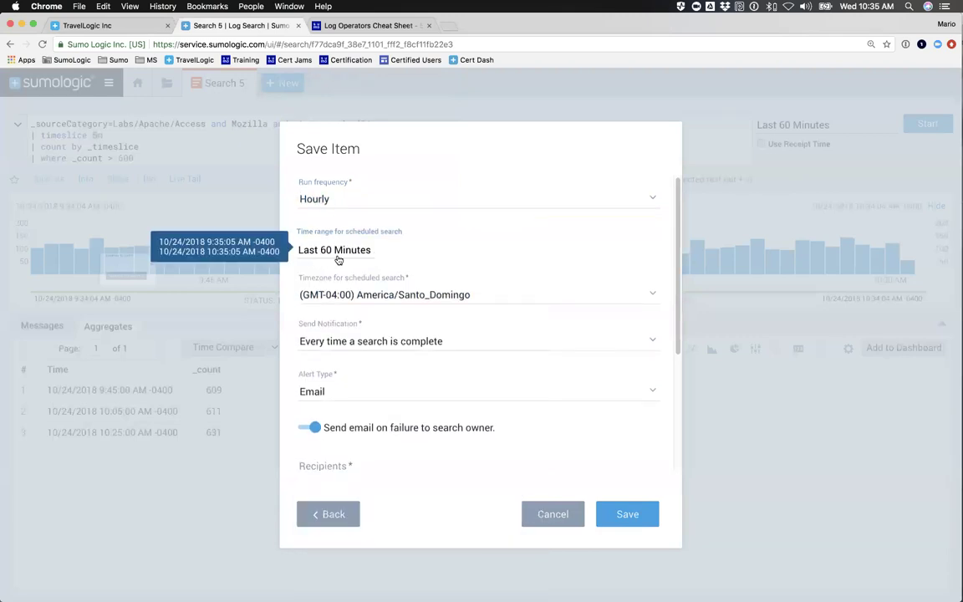
Send the notification only if a condition is met, with the number of results greater than 0.
scroll(347, 293, "down", 3)
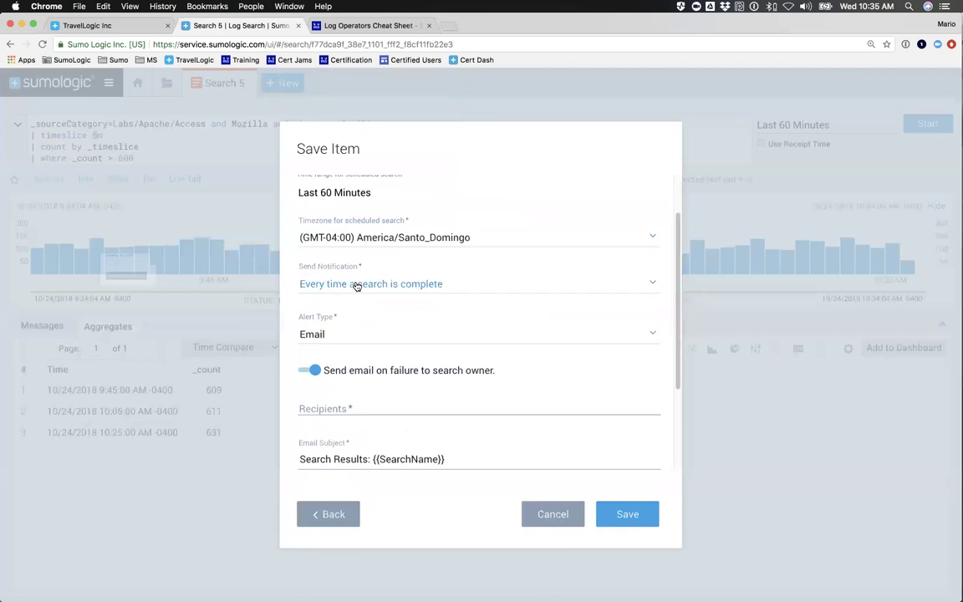
left_click(357, 284)
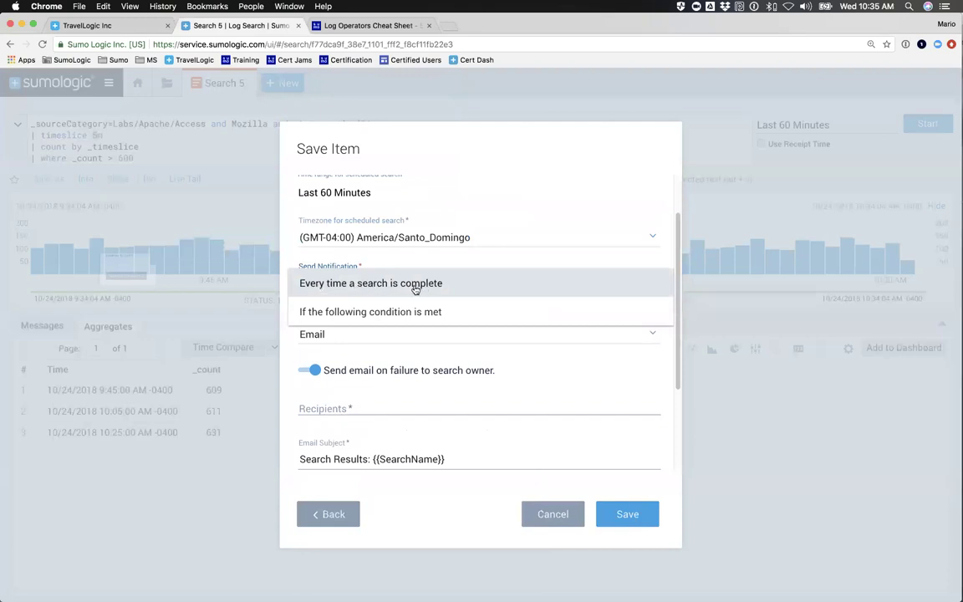
left_click(387, 312)
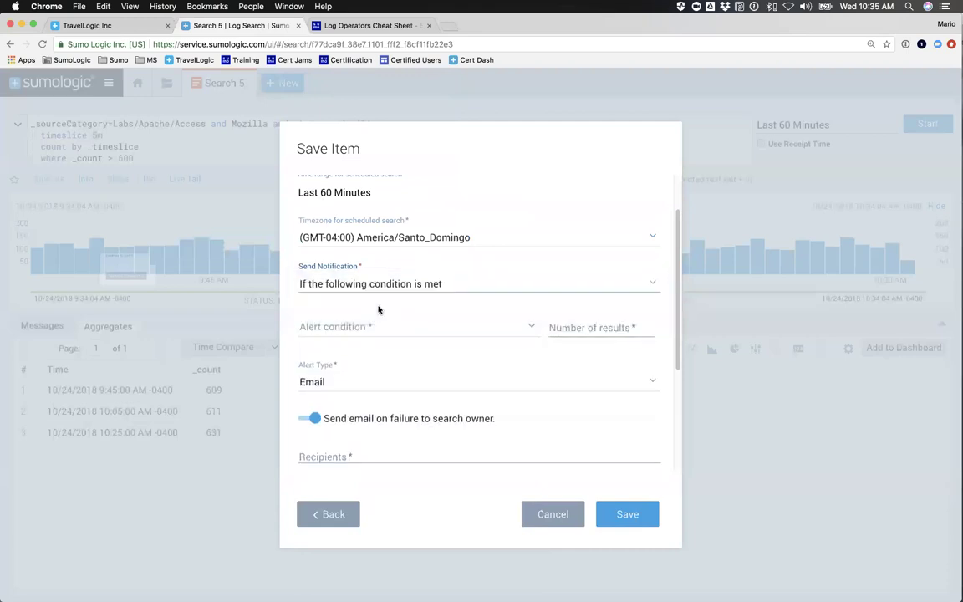
left_click(343, 327)
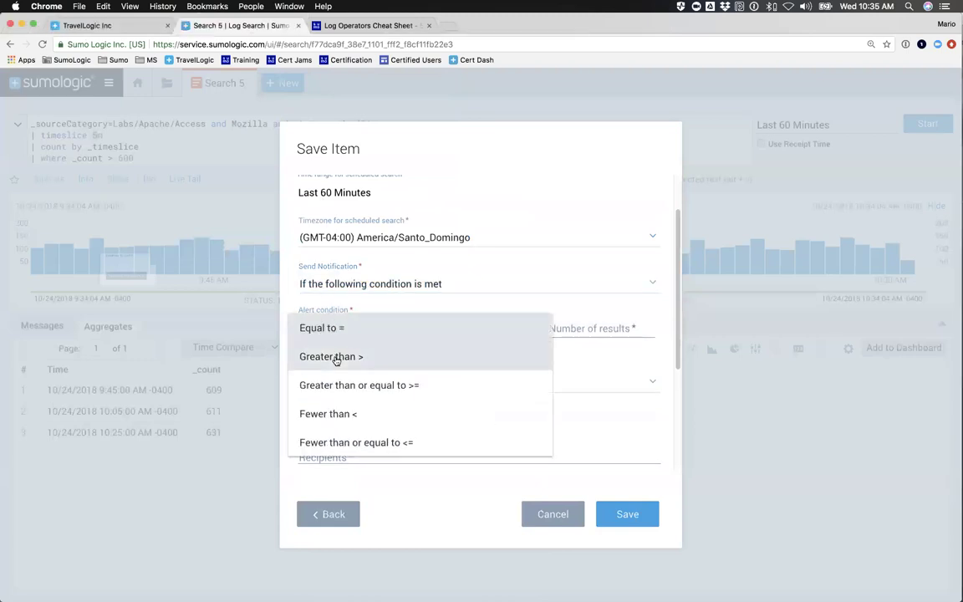
left_click(335, 357)
left_click(560, 329)
type("0")
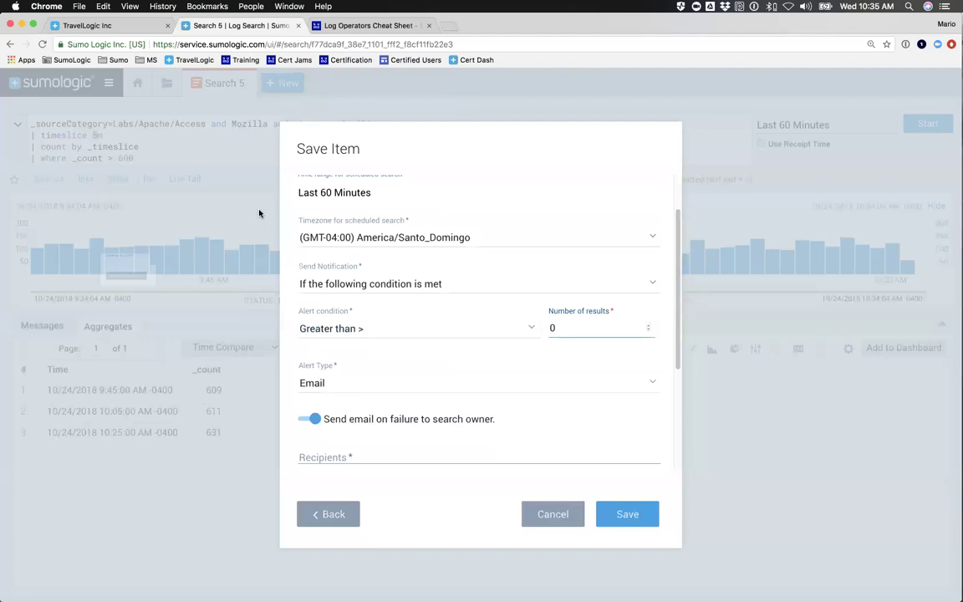
Fill in the alert recipient's email address and check the email subject variables and CSV attachment option.
scroll(387, 316, "down", 5)
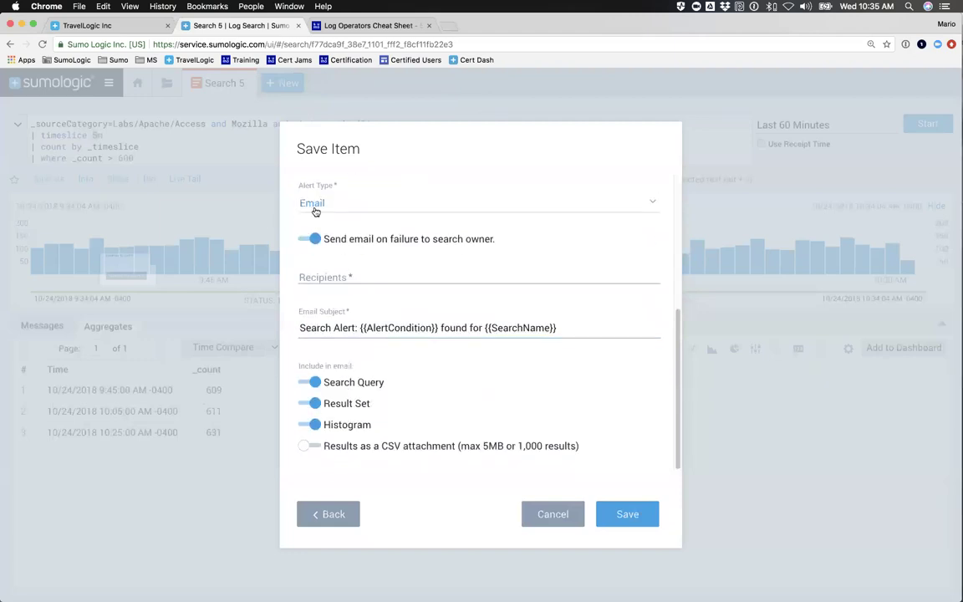
left_click(317, 274)
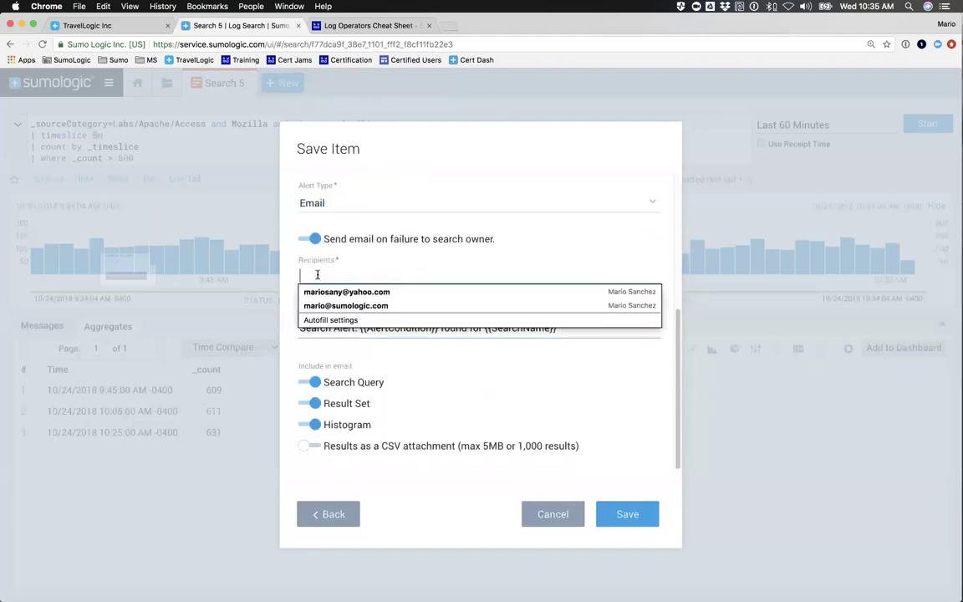
left_click(330, 305)
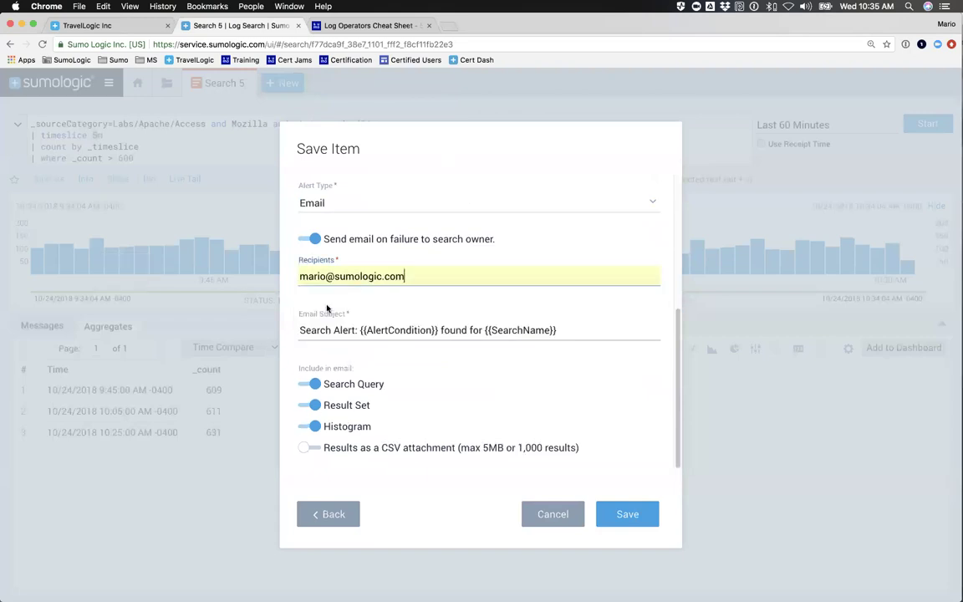
left_click(409, 330)
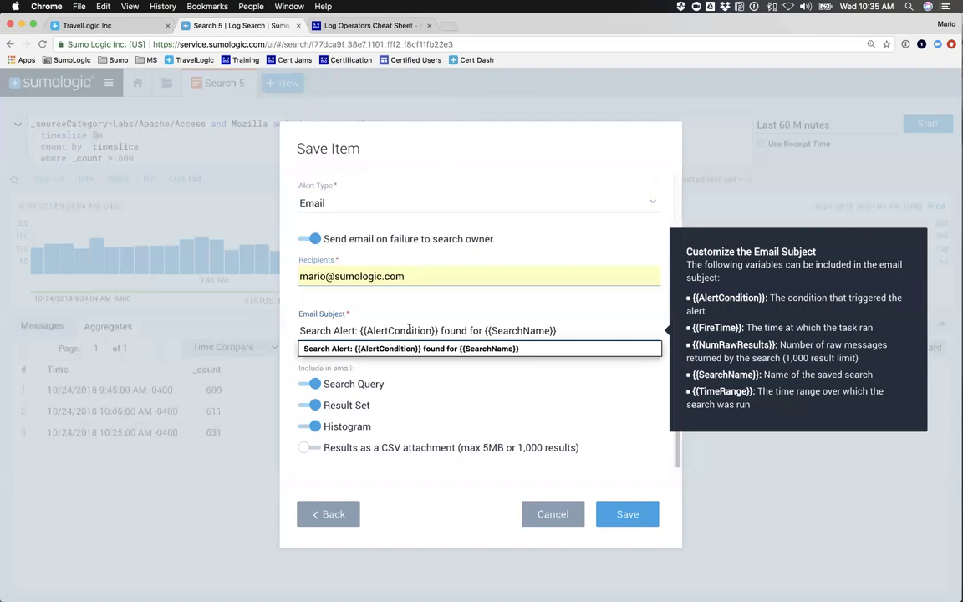
left_click(421, 398)
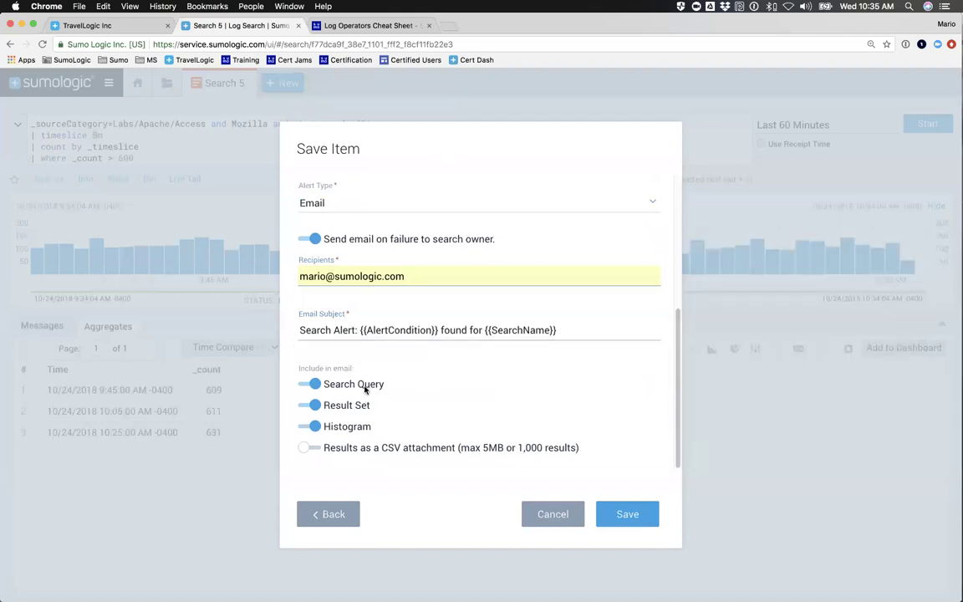
left_click(313, 450)
left_click(317, 450)
Review the schedule, alert condition and email content settings of the scheduled search.
scroll(485, 327, "up", 5)
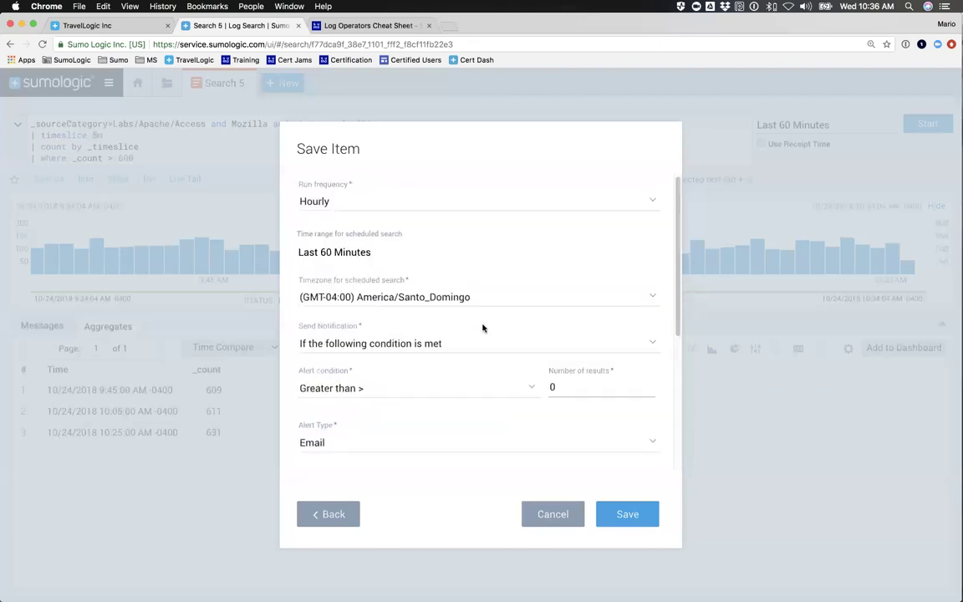
scroll(482, 328, "down", 5)
scroll(482, 328, "up", 5)
scroll(482, 328, "down", 2)
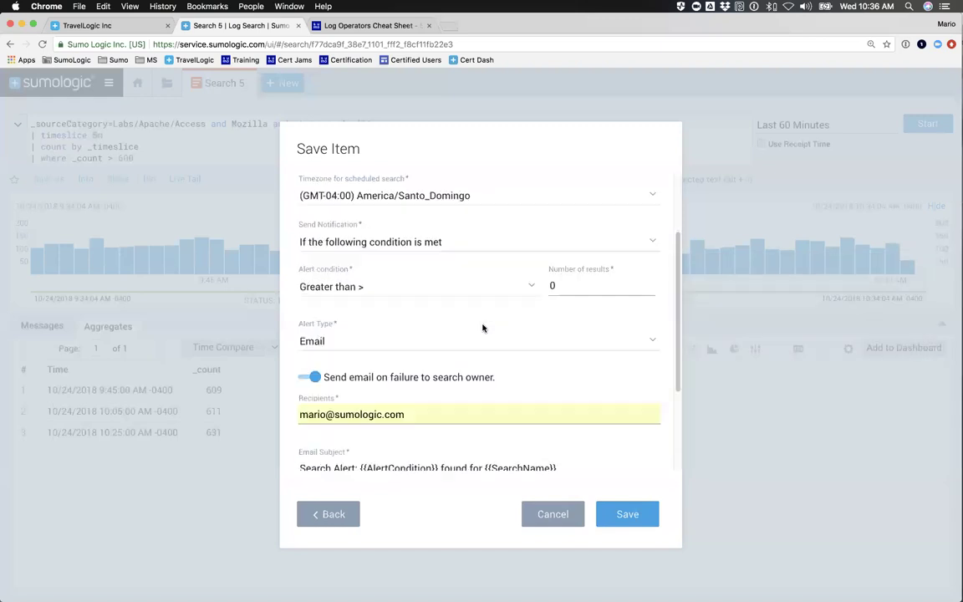
scroll(482, 328, "down", 2)
mouse_move(482, 328)
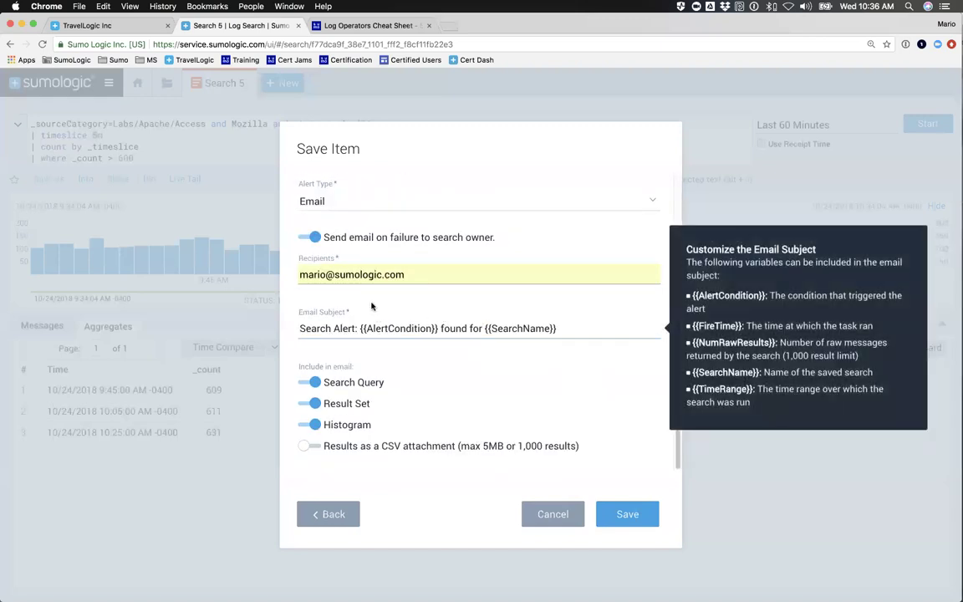
Change the alert type to Save to Index and enter error as the index name.
scroll(324, 363, "up", 4)
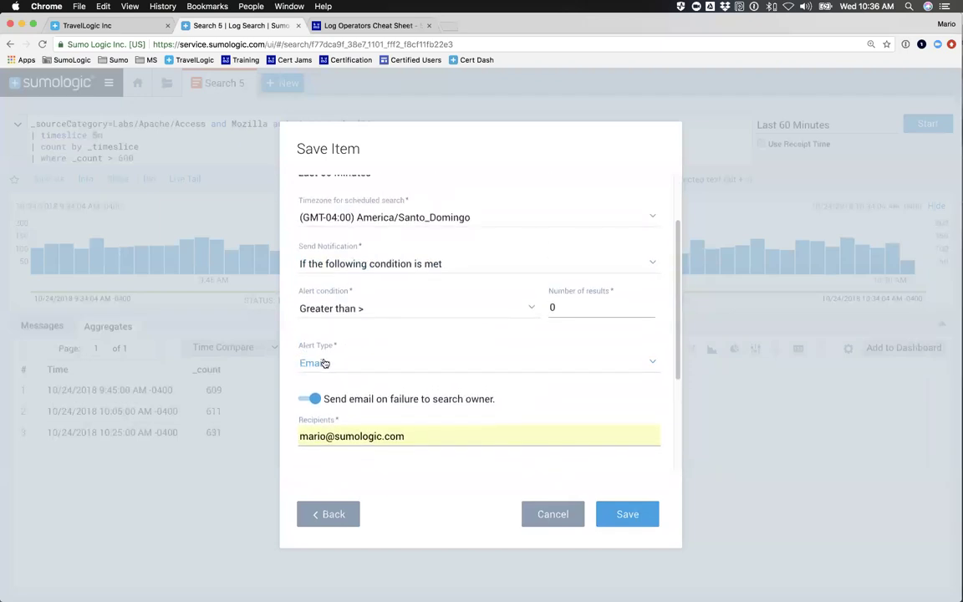
left_click(324, 362)
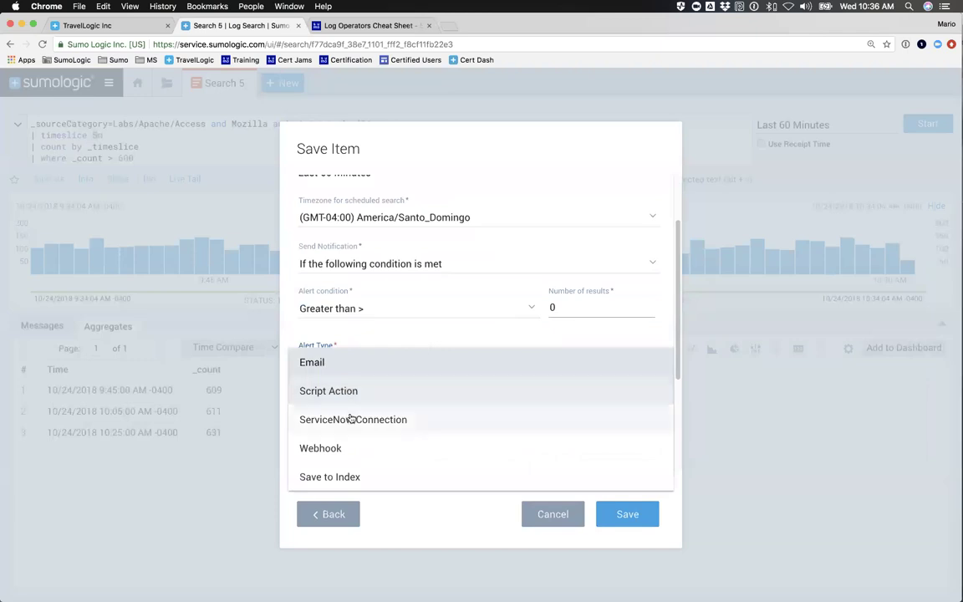
left_click(315, 481)
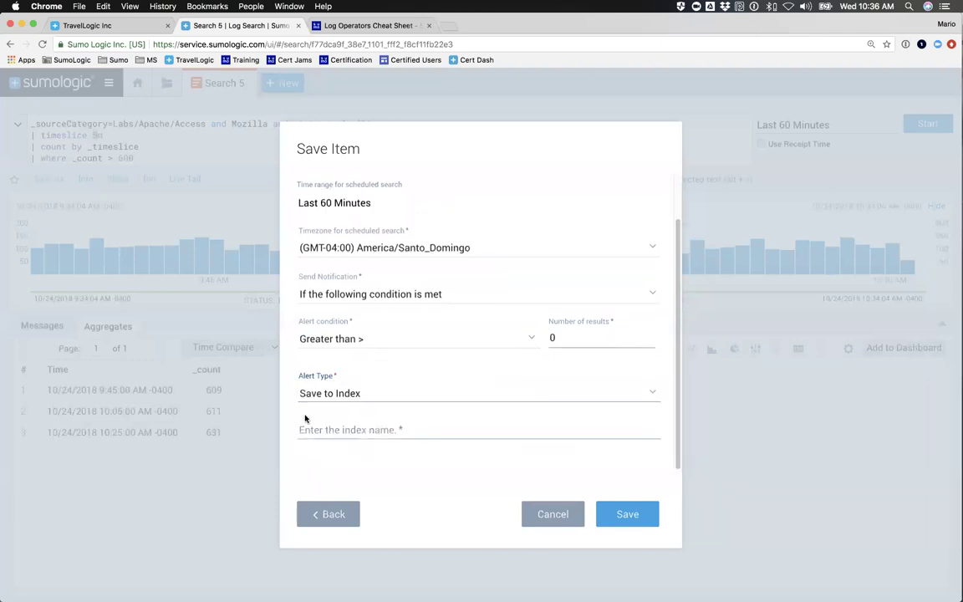
left_click(317, 431)
type("error")
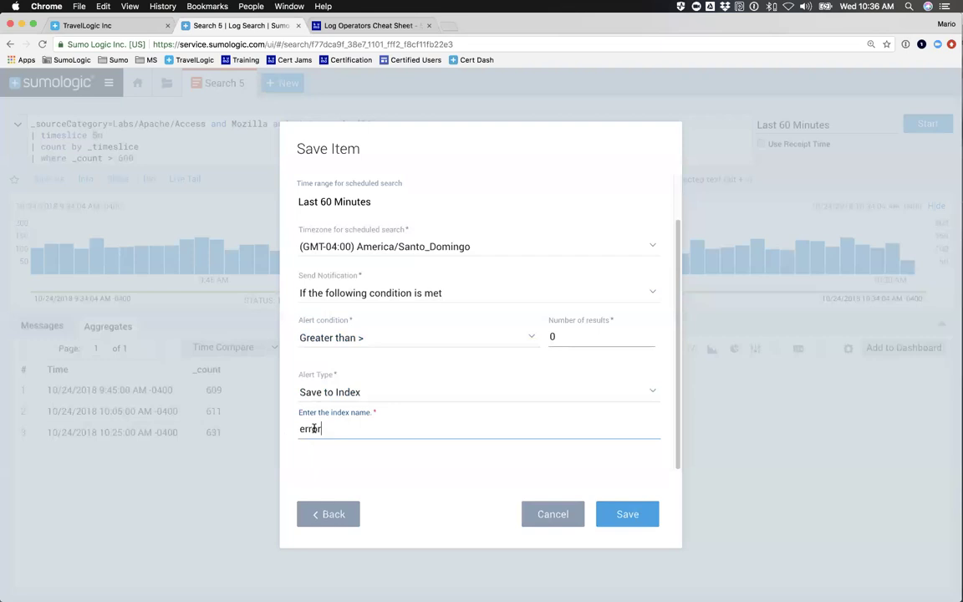
scroll(337, 262, "up", 2)
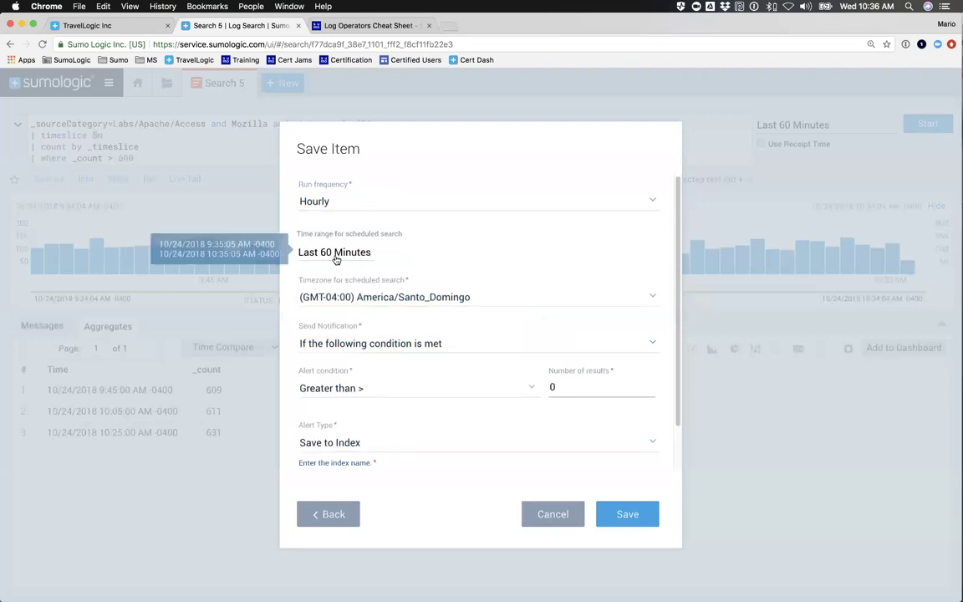
Enter error as the index name and switch the scheduled search's alert type to Webhook.
type("error")
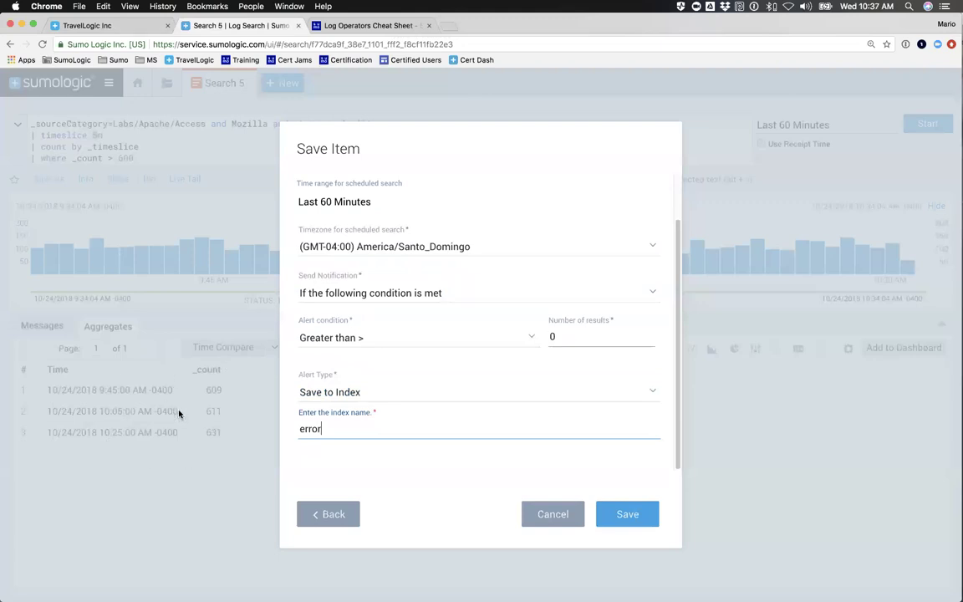
left_click(350, 393)
left_click(320, 372)
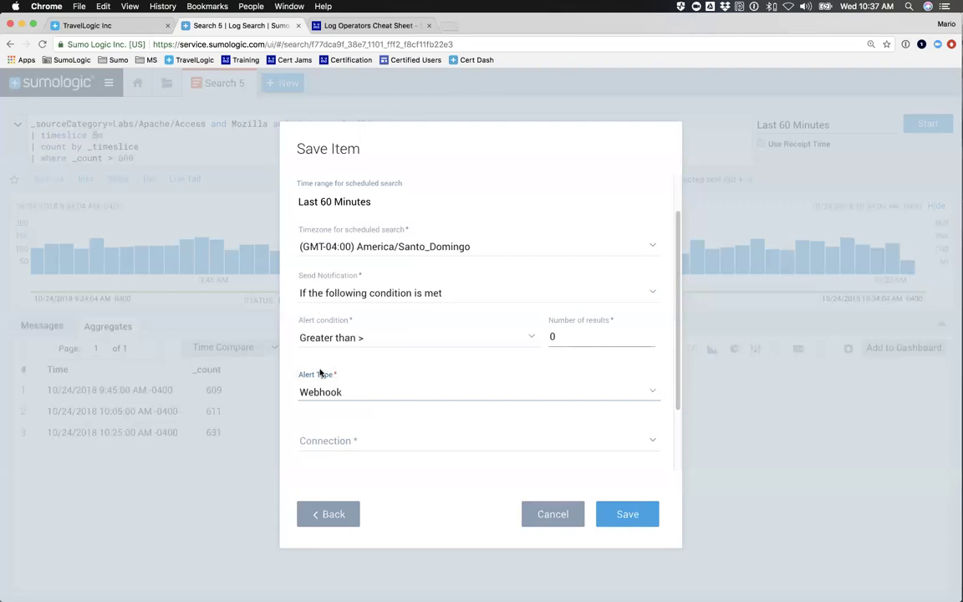
left_click(333, 392)
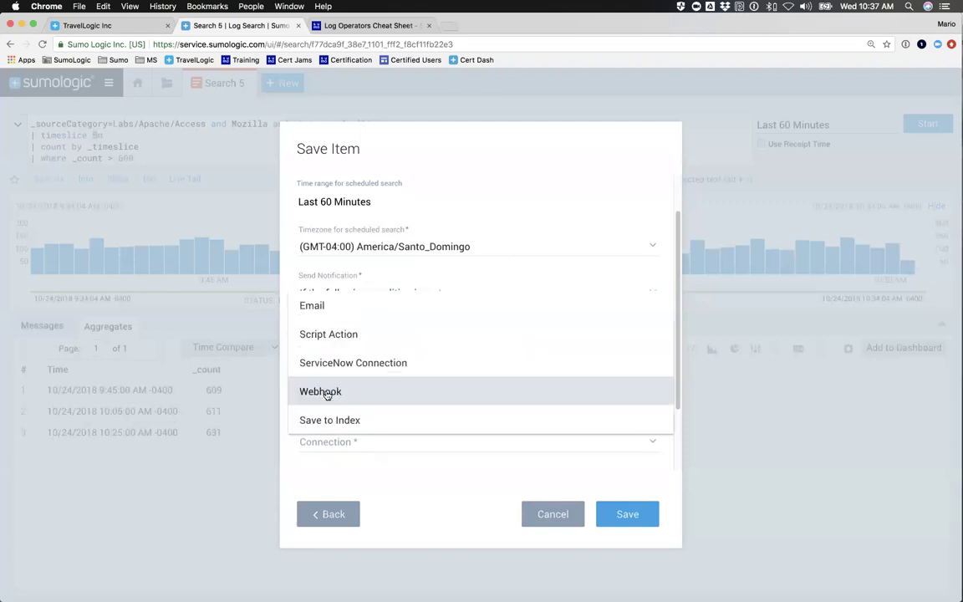
left_click(317, 393)
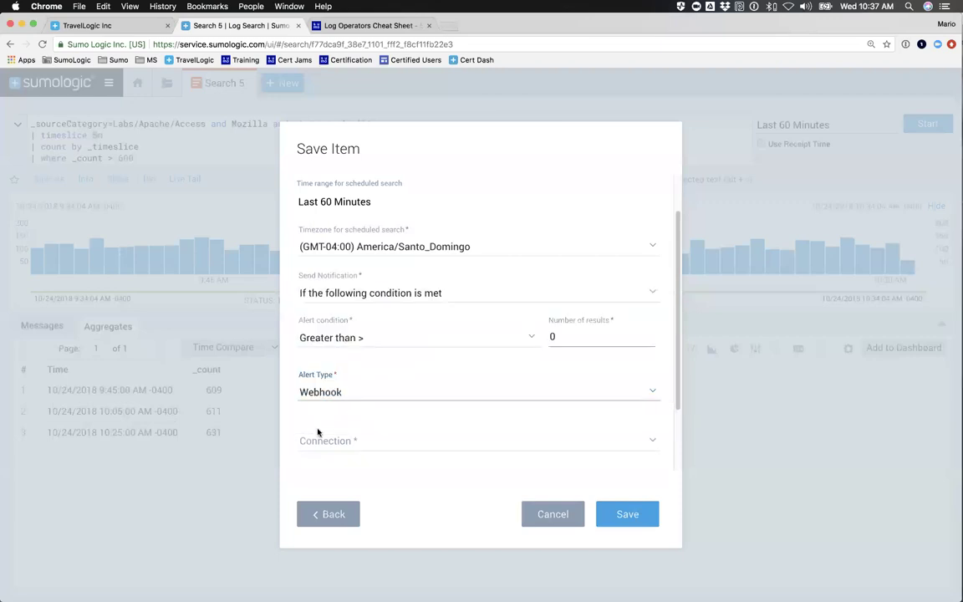
Choose HipChat Webhook as the alert connection and look through its default payload.
scroll(367, 418, "down", 2)
left_click(342, 370)
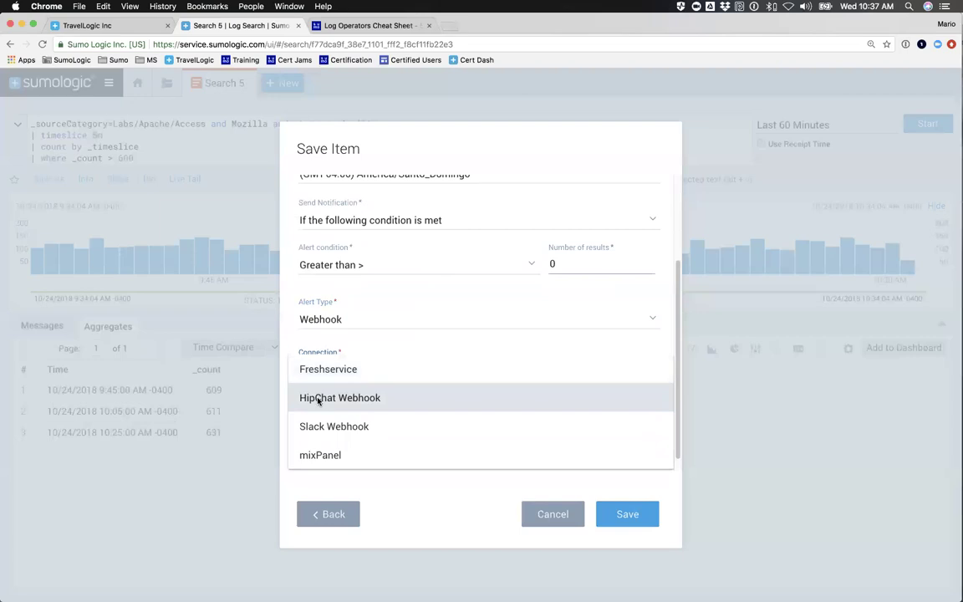
left_click(317, 400)
scroll(349, 401, "down", 2)
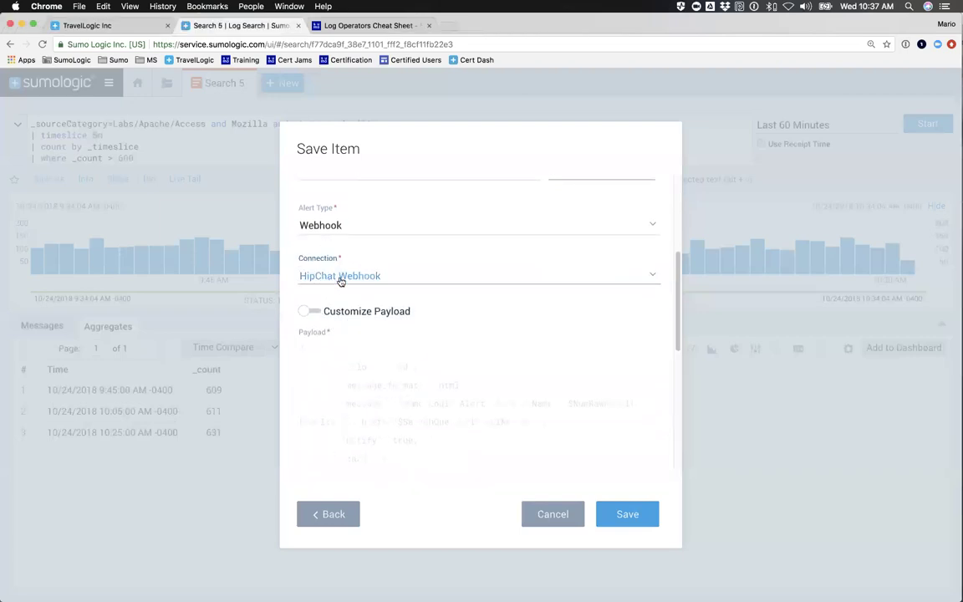
scroll(343, 279, "down", 1)
scroll(352, 281, "up", 2)
scroll(352, 283, "down", 5)
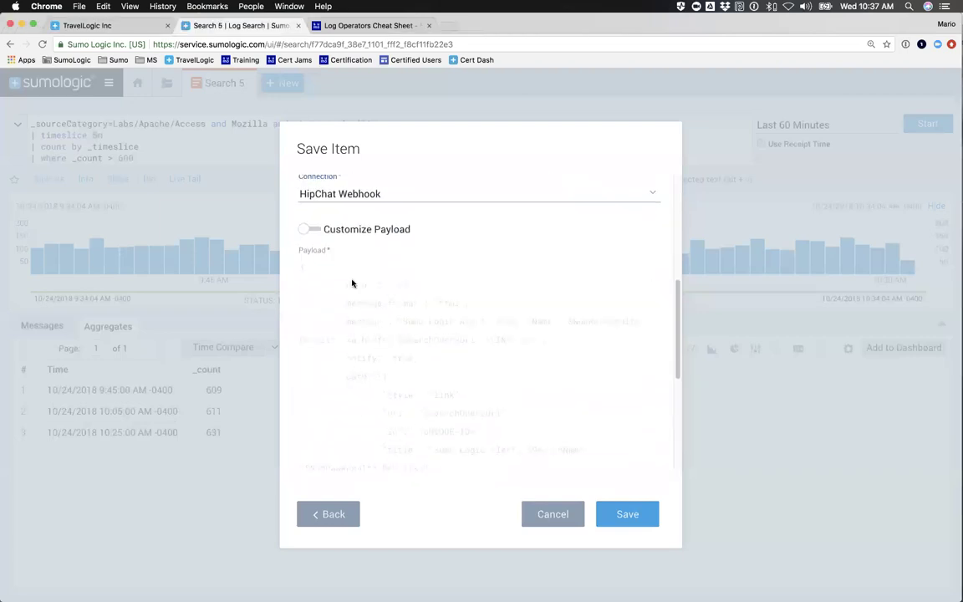
scroll(352, 283, "up", 5)
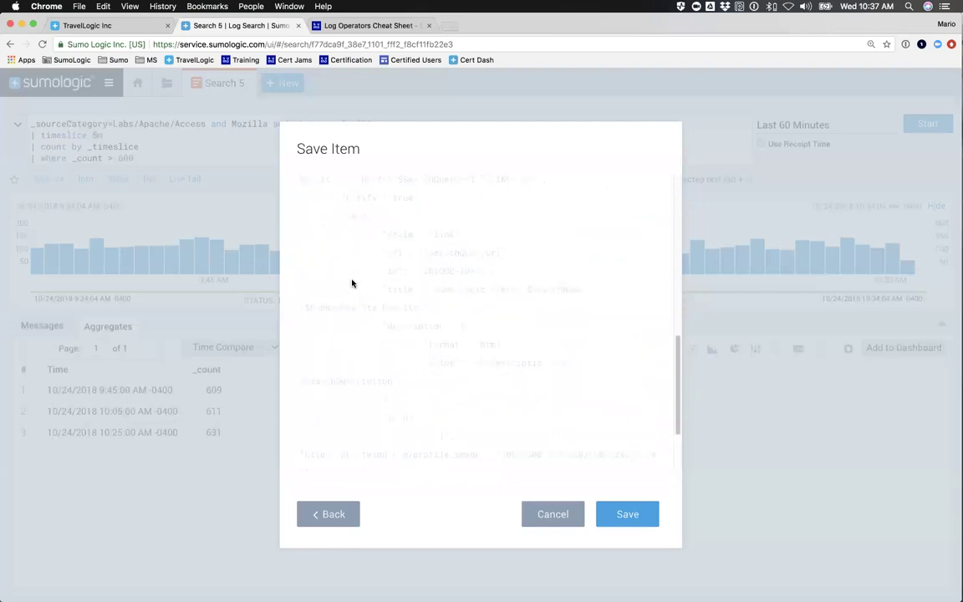
scroll(299, 331, "down", 3)
scroll(309, 359, "up", 5)
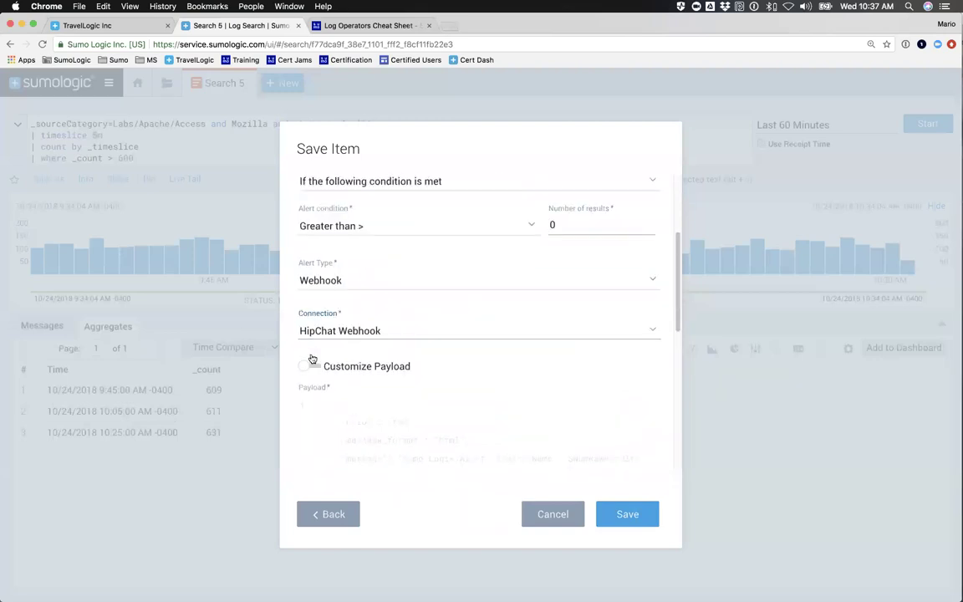
scroll(317, 392, "down", 1)
Enable payload customization and set the HipChat message color to yellow.
left_click(312, 396)
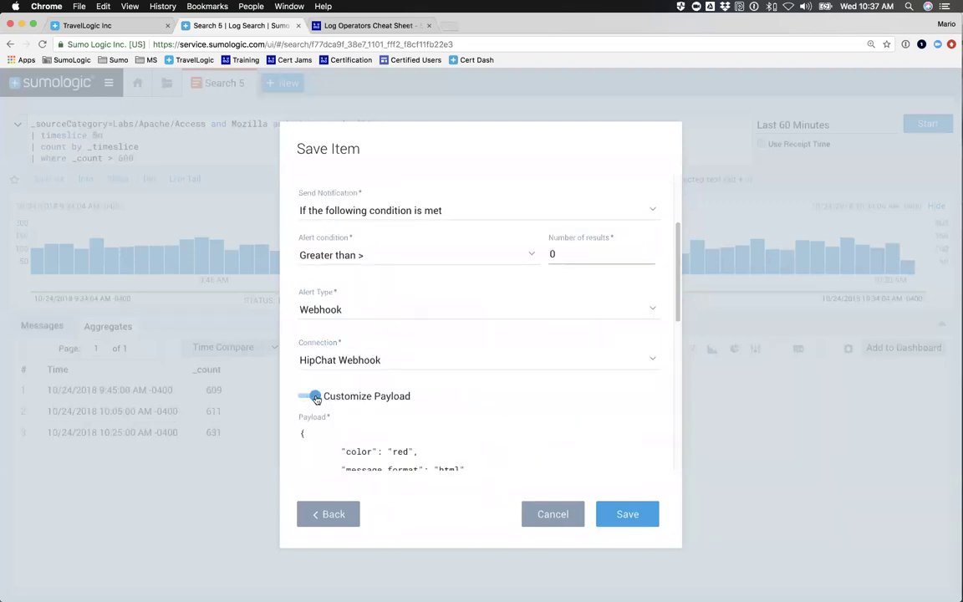
scroll(315, 398, "down", 5)
double_click(398, 206)
type("yello")
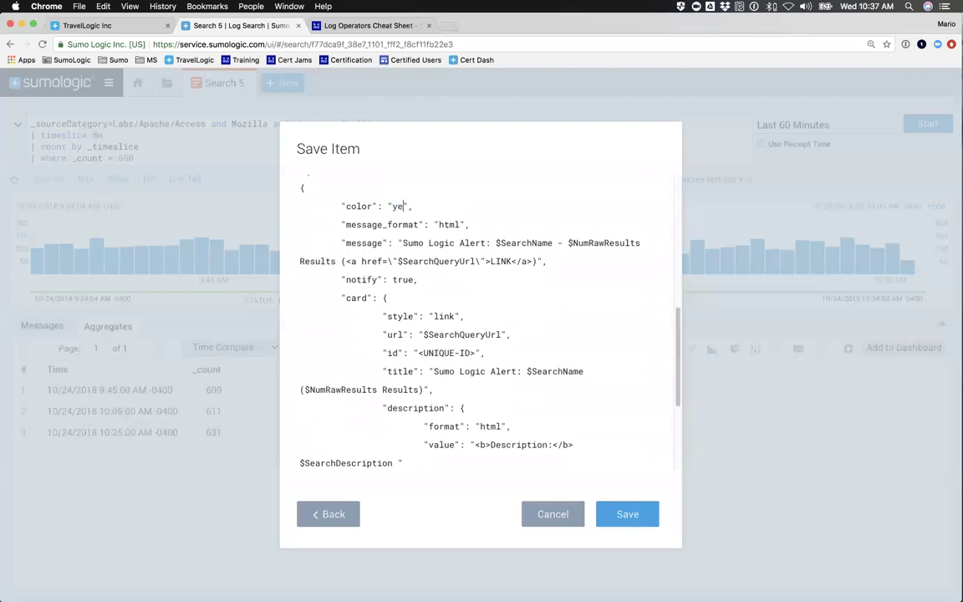
type("w")
Replace the bold Description label in the payload's description value with ALERT.
scroll(408, 299, "down", 5)
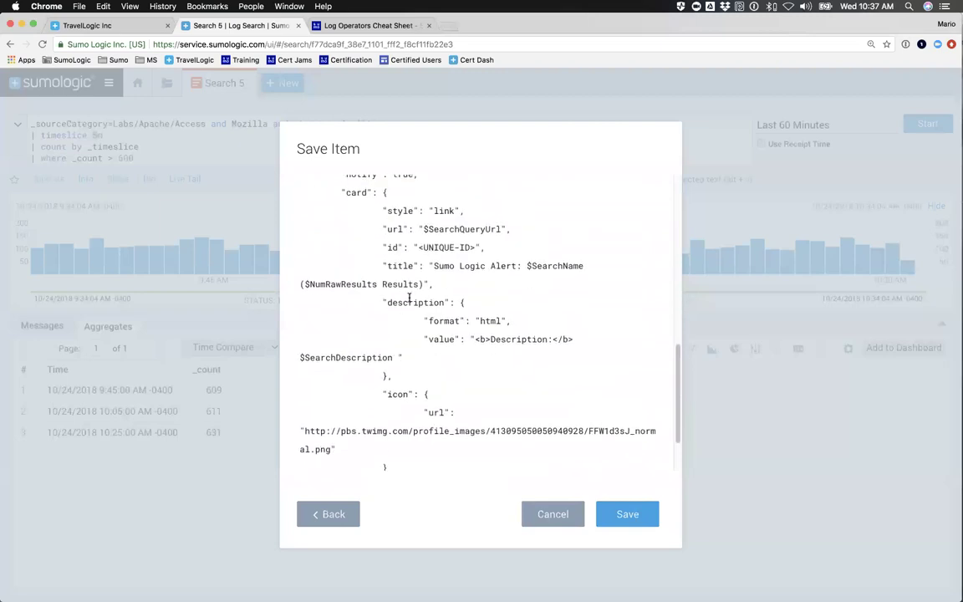
double_click(529, 270)
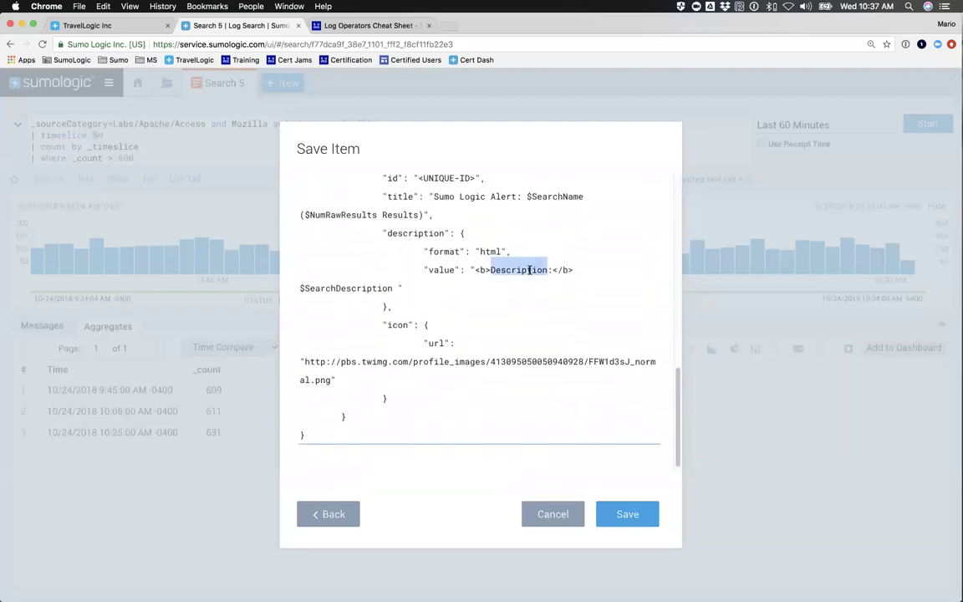
key("BackSpace")
scroll(529, 270, "up", 2)
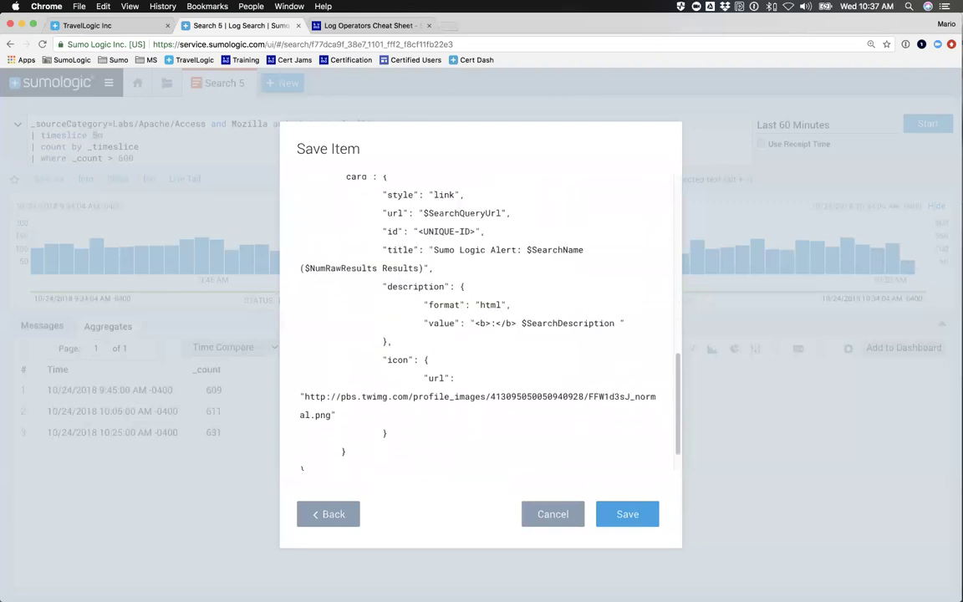
type("ALERT")
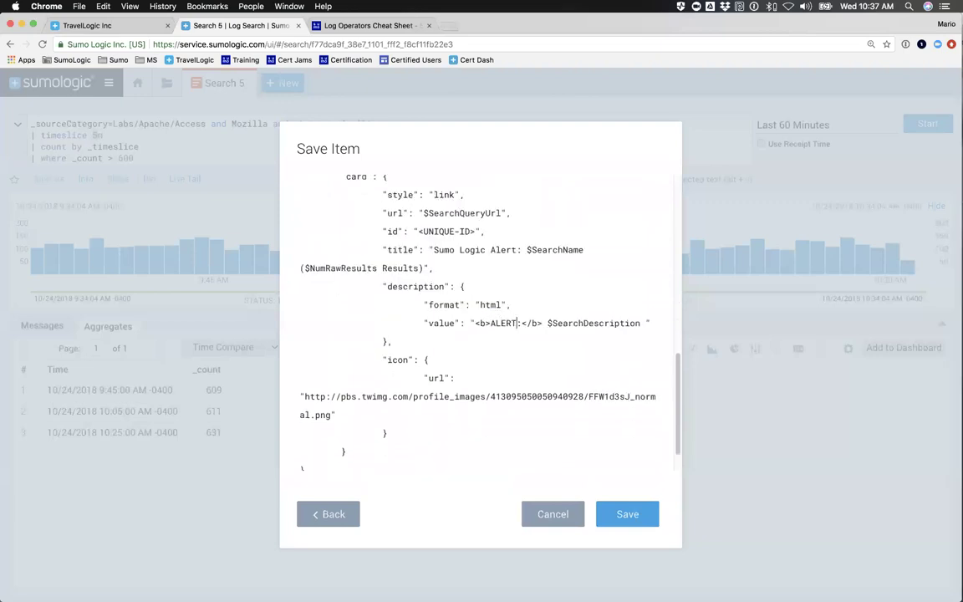
scroll(462, 331, "down", 1)
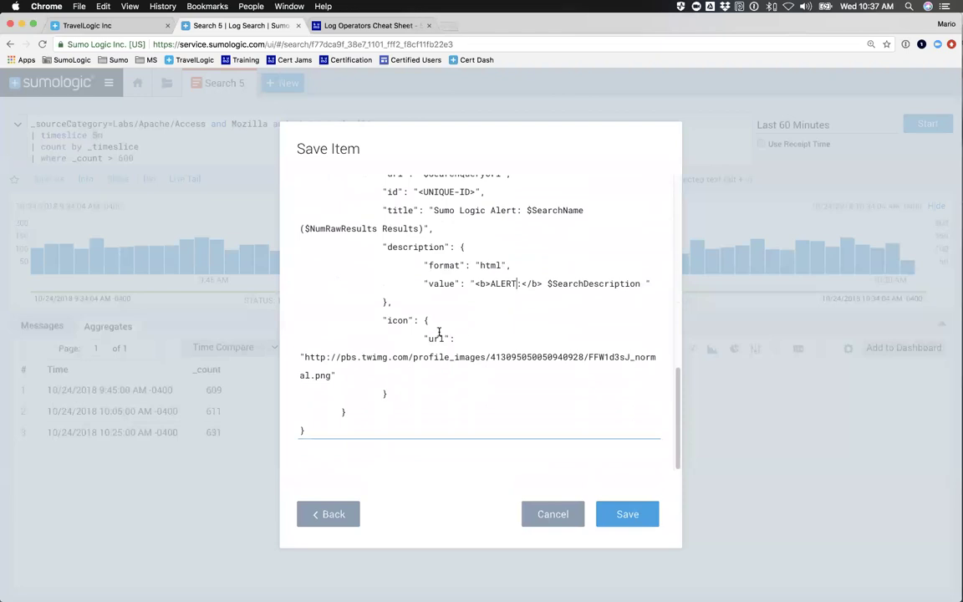
Review the customized payload, change the webhook connection to Slack Webhook and check the available connections.
scroll(427, 395, "up", 10)
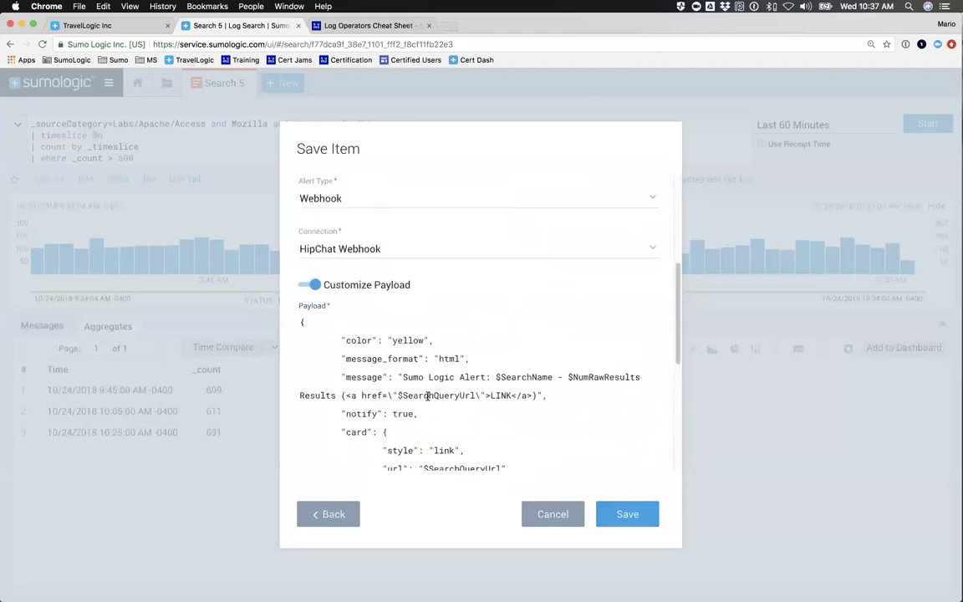
scroll(414, 396, "up", 4)
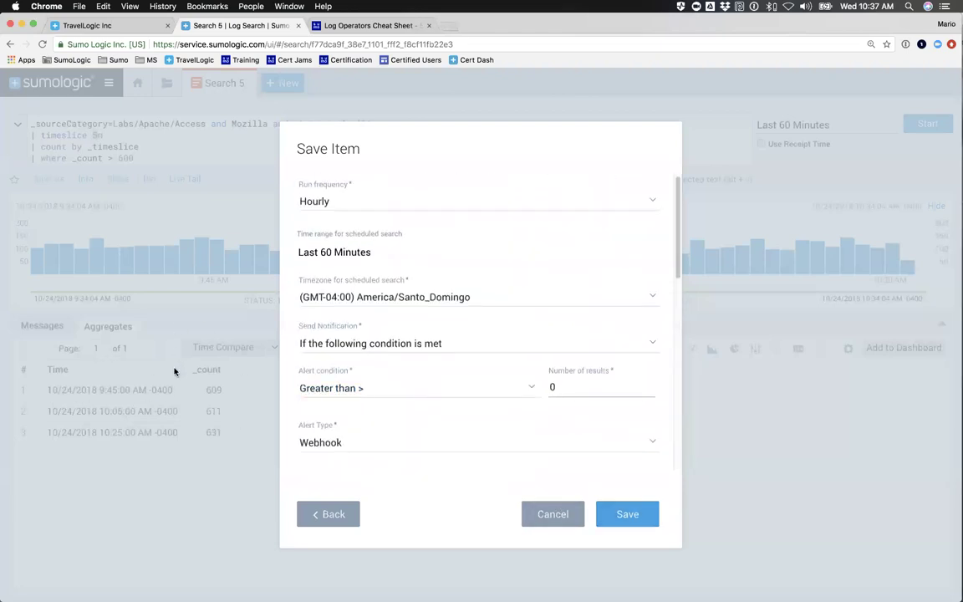
scroll(325, 418, "down", 3)
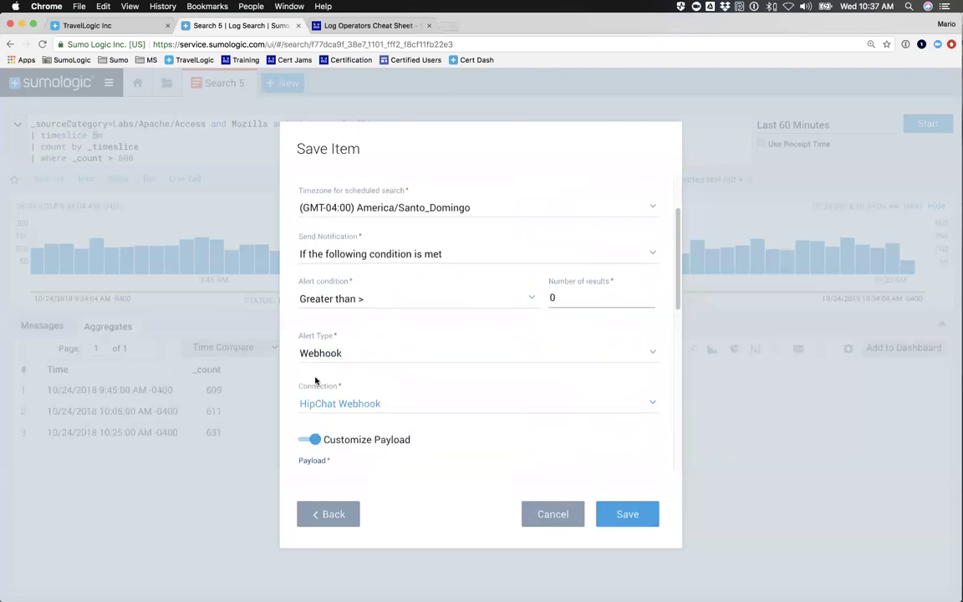
scroll(326, 368, "down", 5)
scroll(337, 375, "up", 5)
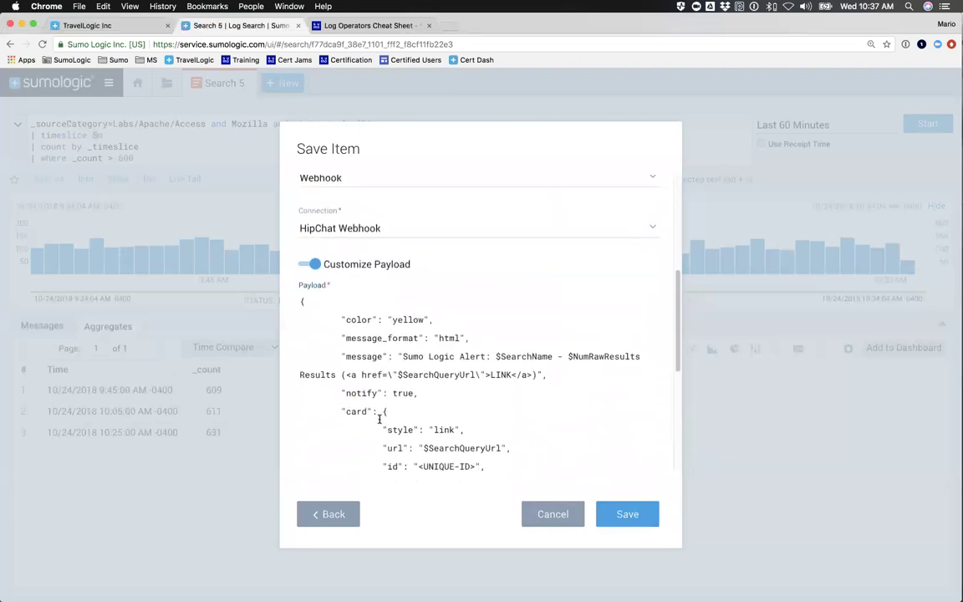
left_click(347, 391)
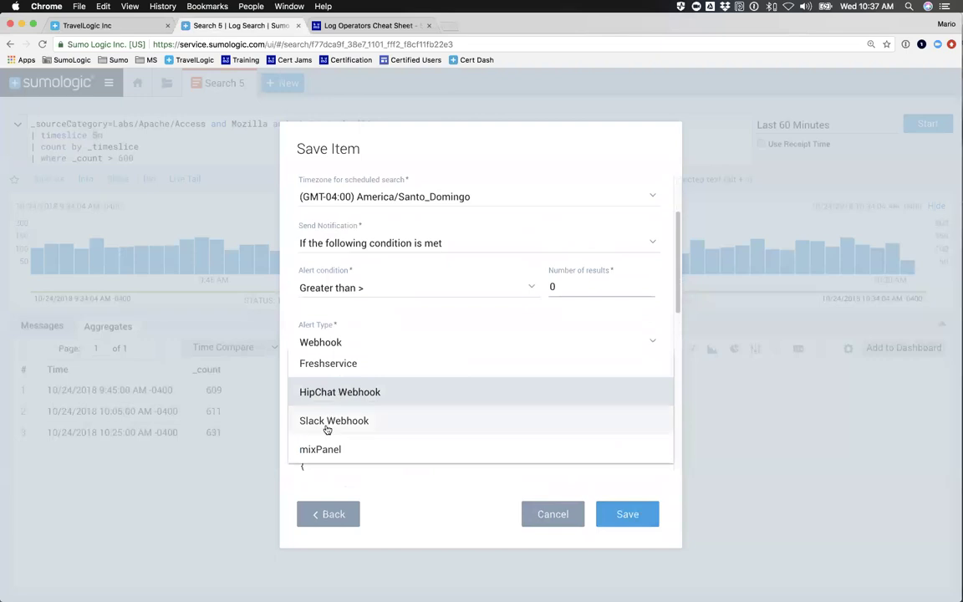
left_click(303, 421)
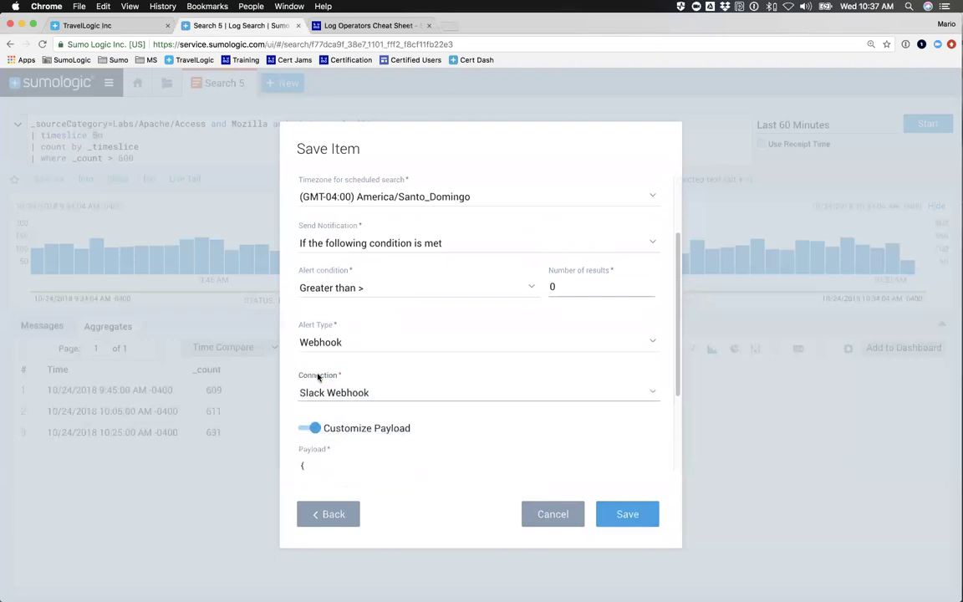
left_click(360, 396)
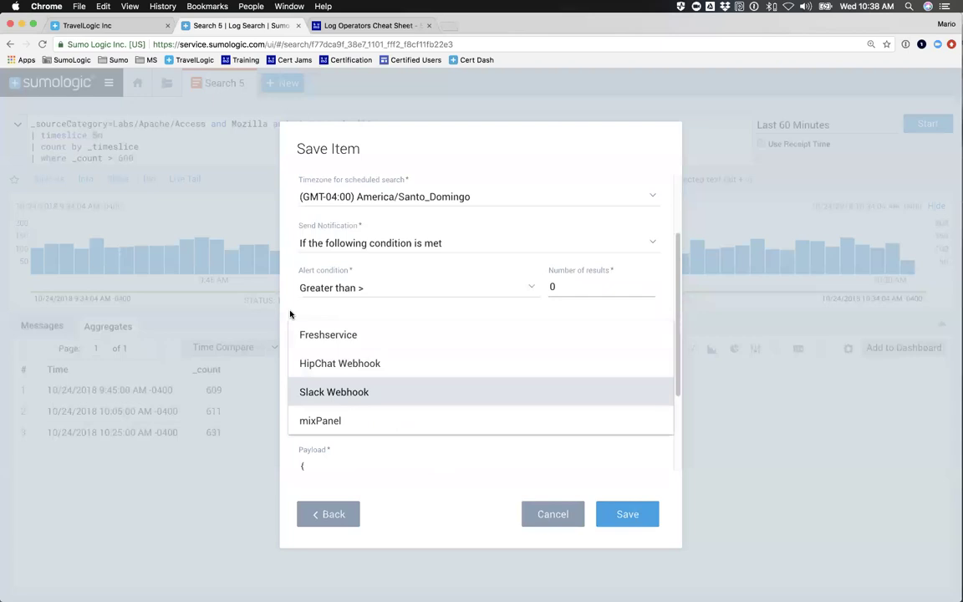
Set the alert type to Script Action, then discard the scheduled search without saving.
left_click(342, 363)
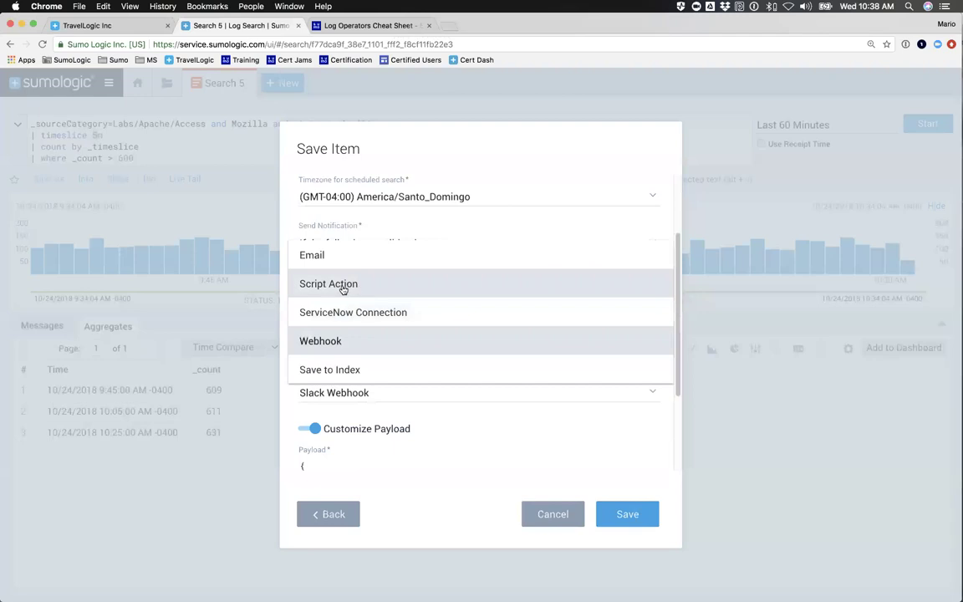
left_click(342, 285)
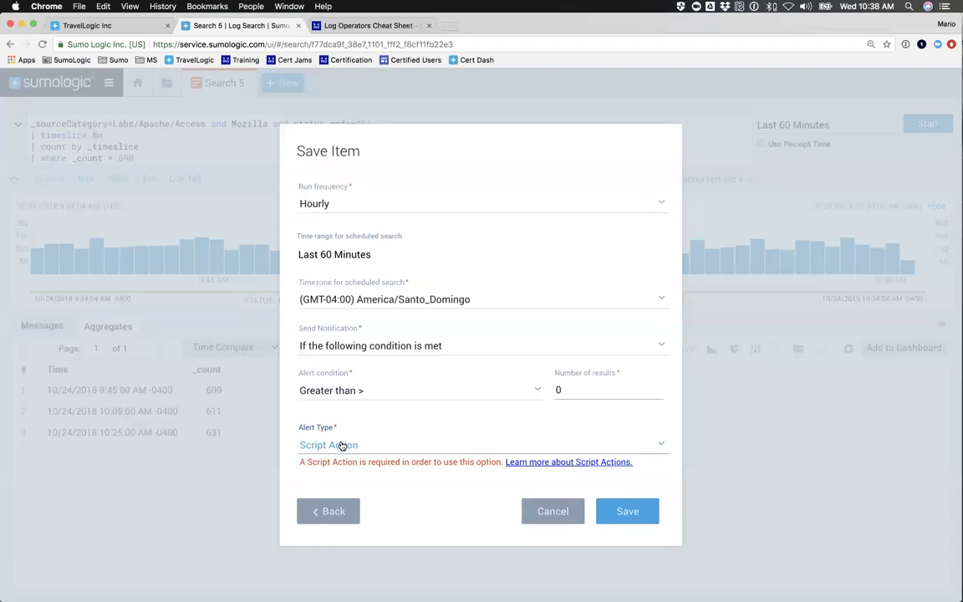
left_click(334, 445)
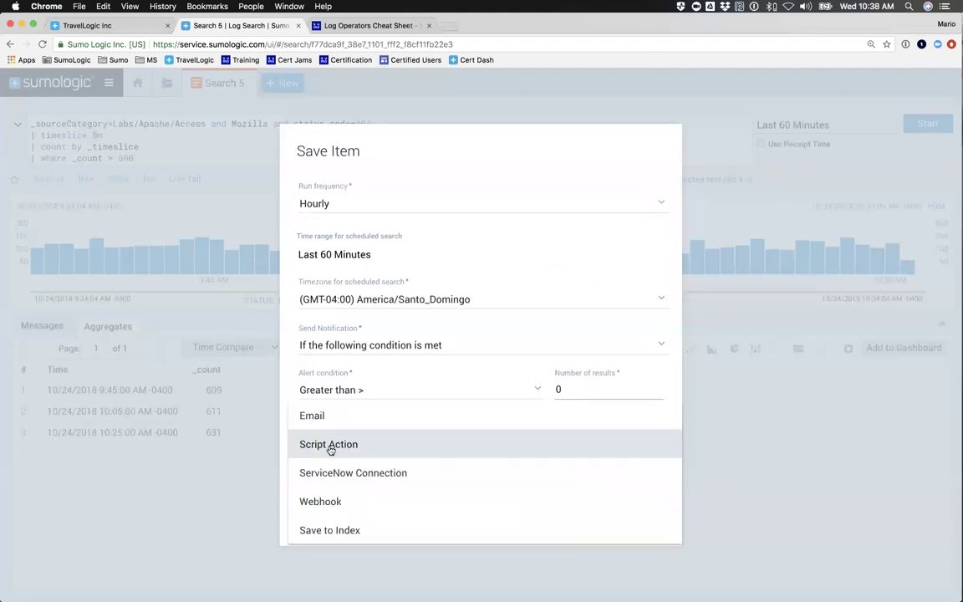
left_click(330, 449)
left_click(329, 452)
left_click(354, 447)
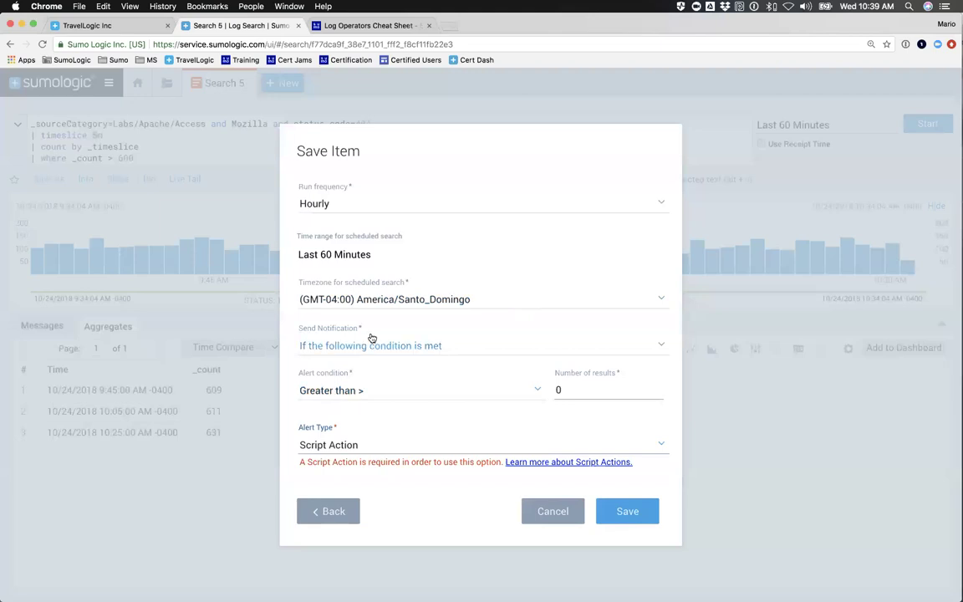
left_click(552, 511)
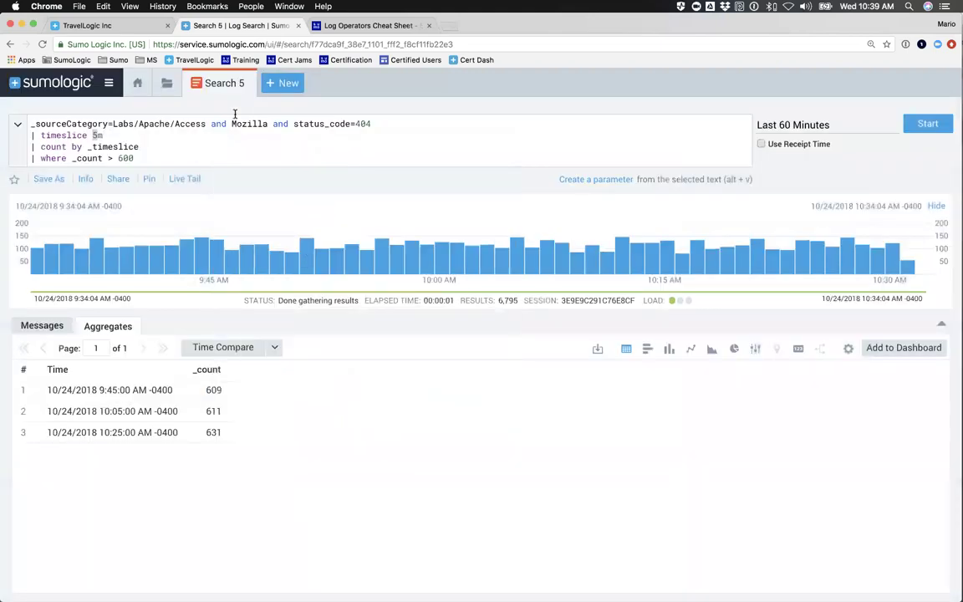
Open the list of configured connections in the data management settings.
left_click(108, 82)
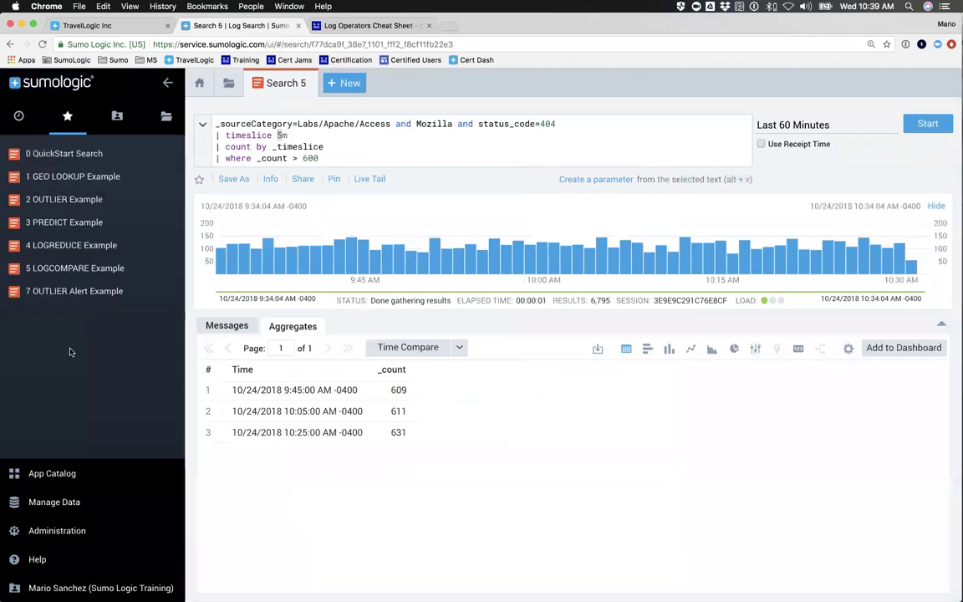
left_click(47, 529)
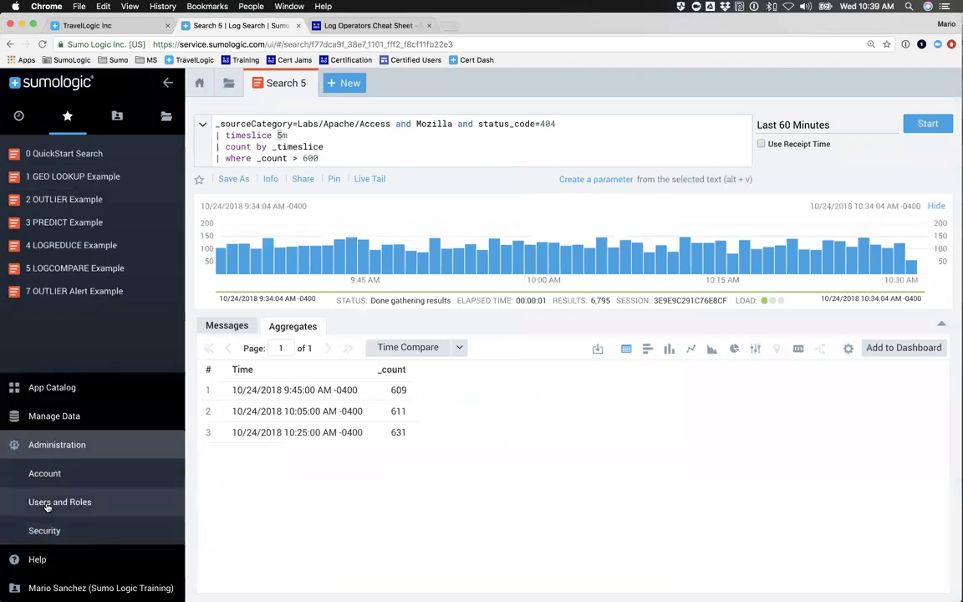
left_click(52, 416)
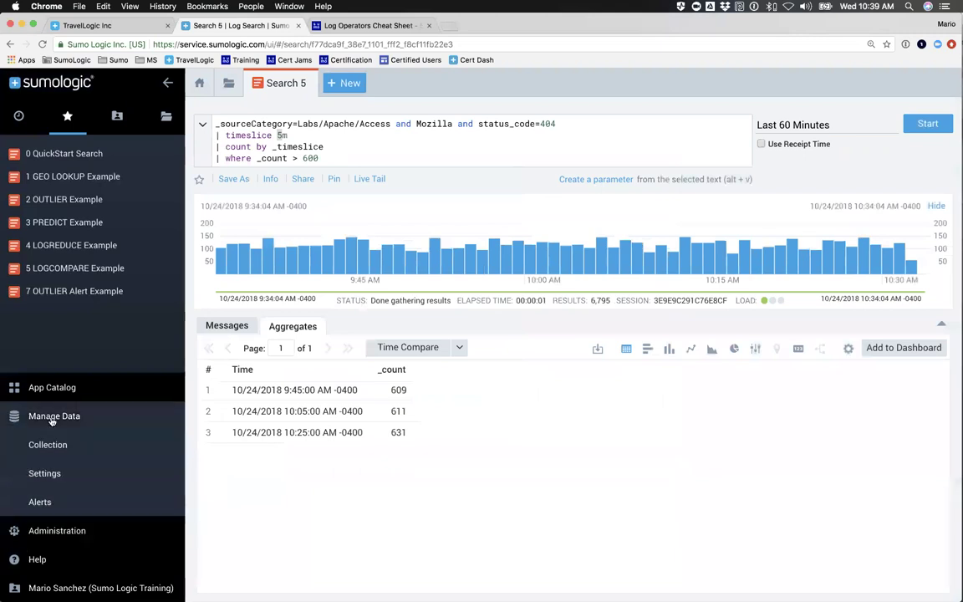
left_click(46, 474)
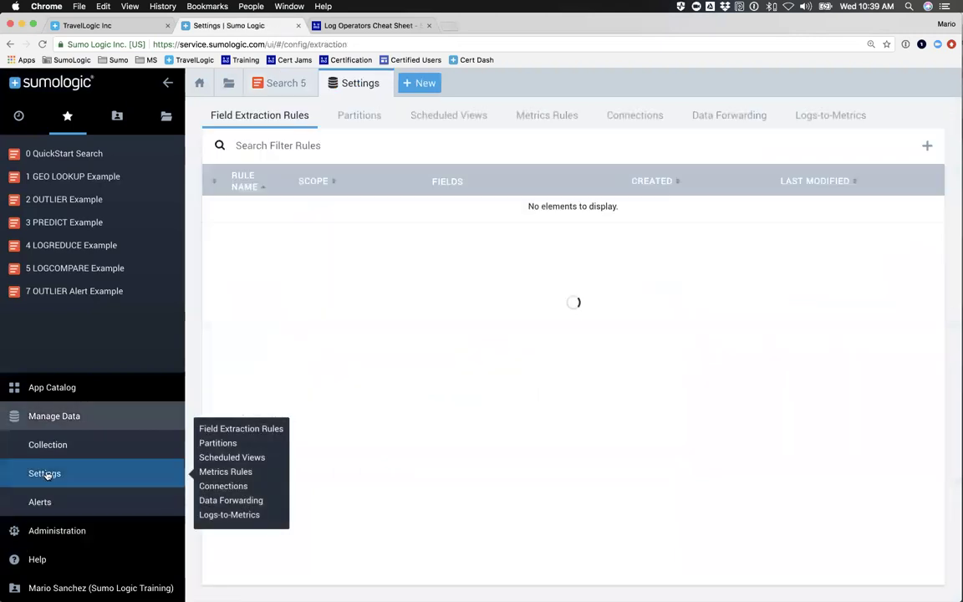
left_click(630, 122)
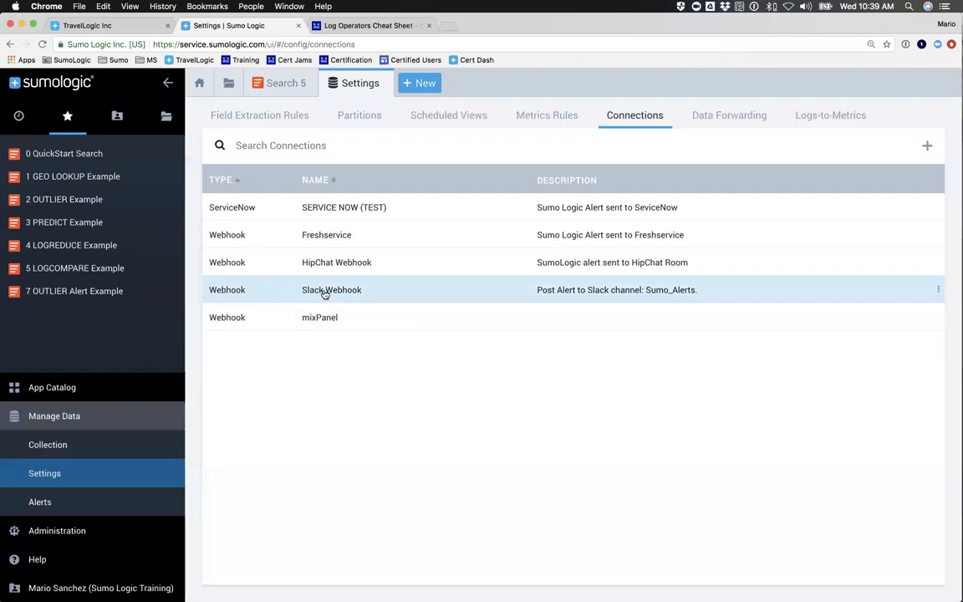
Start a new Slack connection, examine its default payload template and return to the connection types without saving.
left_click(925, 146)
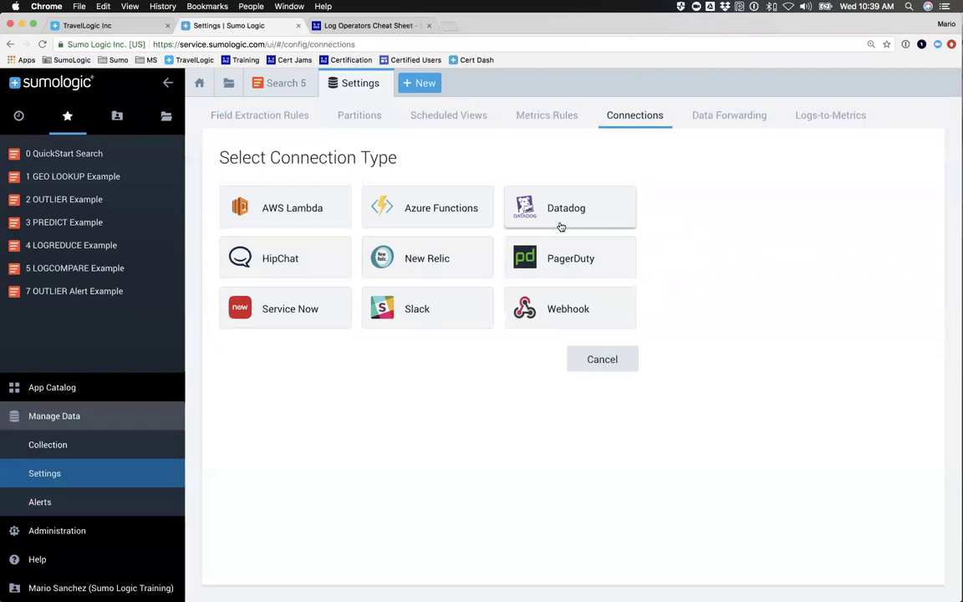
left_click(399, 311)
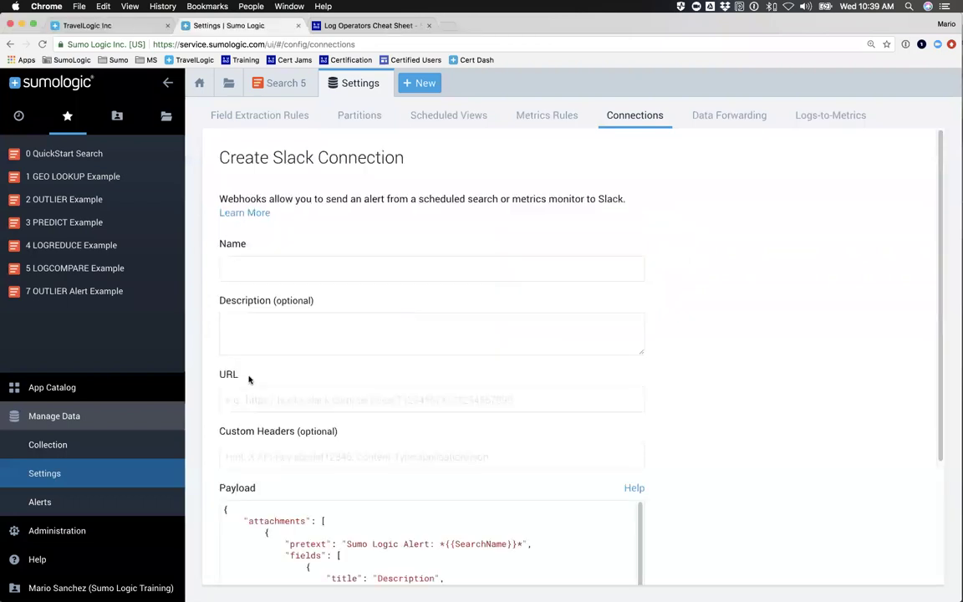
scroll(248, 380, "down", 5)
left_click_drag(224, 339, 239, 360)
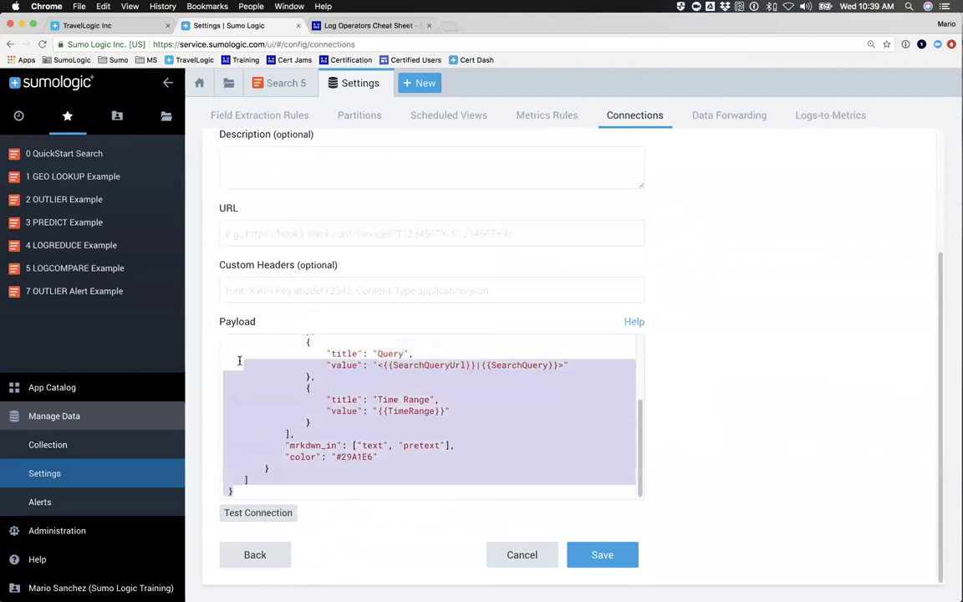
scroll(239, 360, "up", 3)
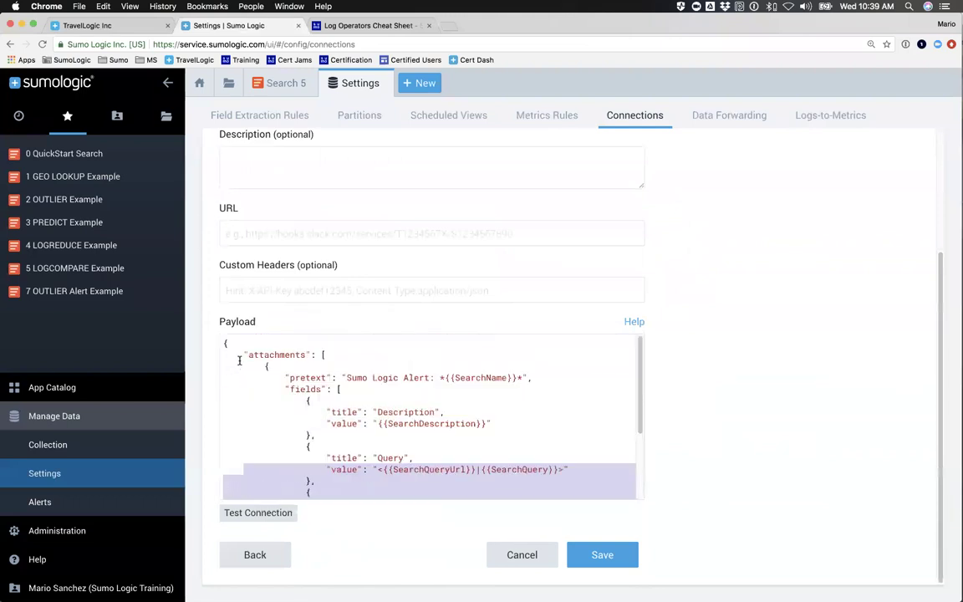
left_click(259, 554)
Examine the blank generic Webhook connection form down to its payload and return to the connection types.
left_click(554, 308)
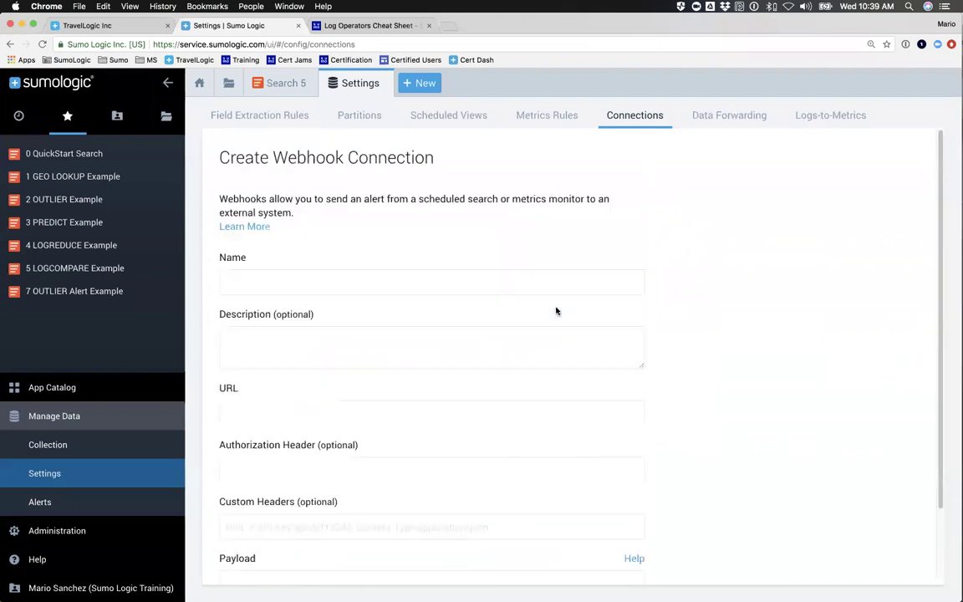
scroll(351, 401, "down", 2)
left_click(235, 486)
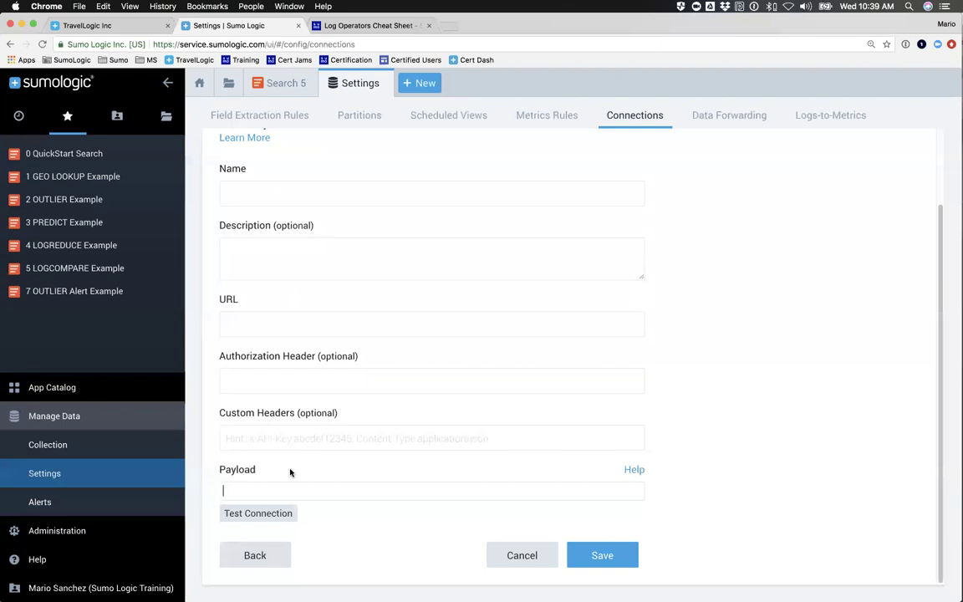
left_click(262, 554)
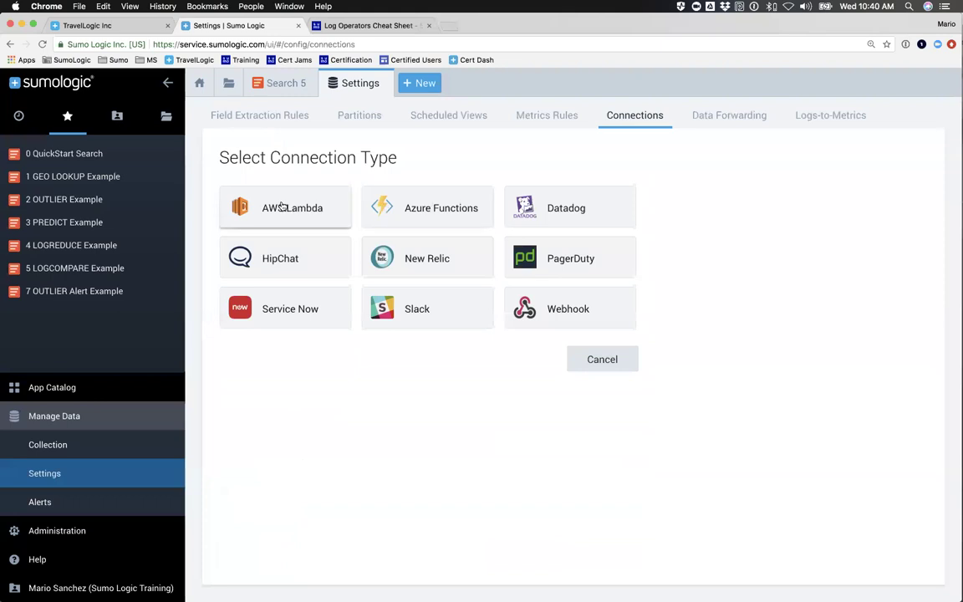
Examine the fields required for a new AWS Lambda connection and leave the form without saving.
left_click(312, 209)
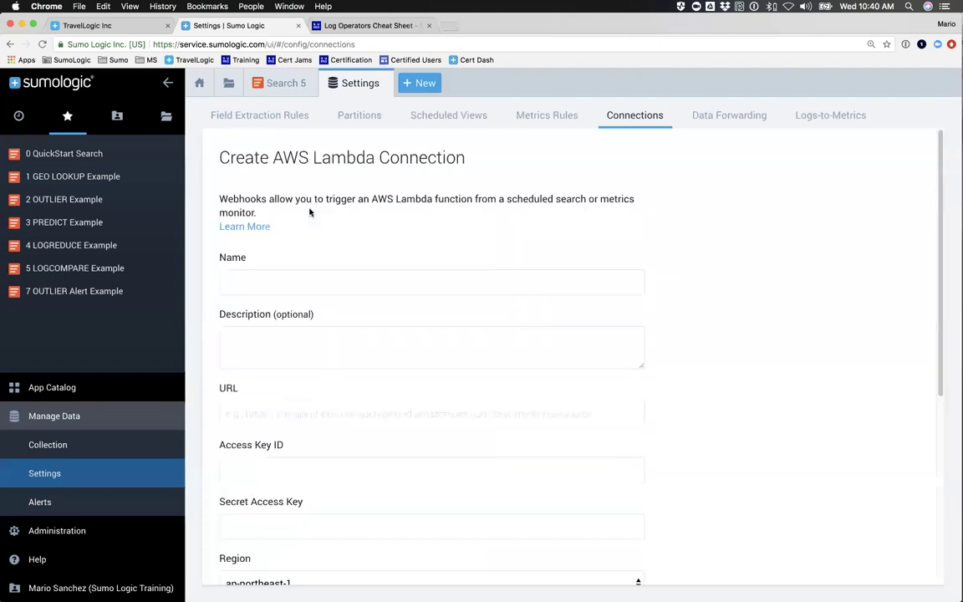
scroll(290, 392, "down", 5)
scroll(284, 376, "up", 5)
scroll(277, 368, "down", 8)
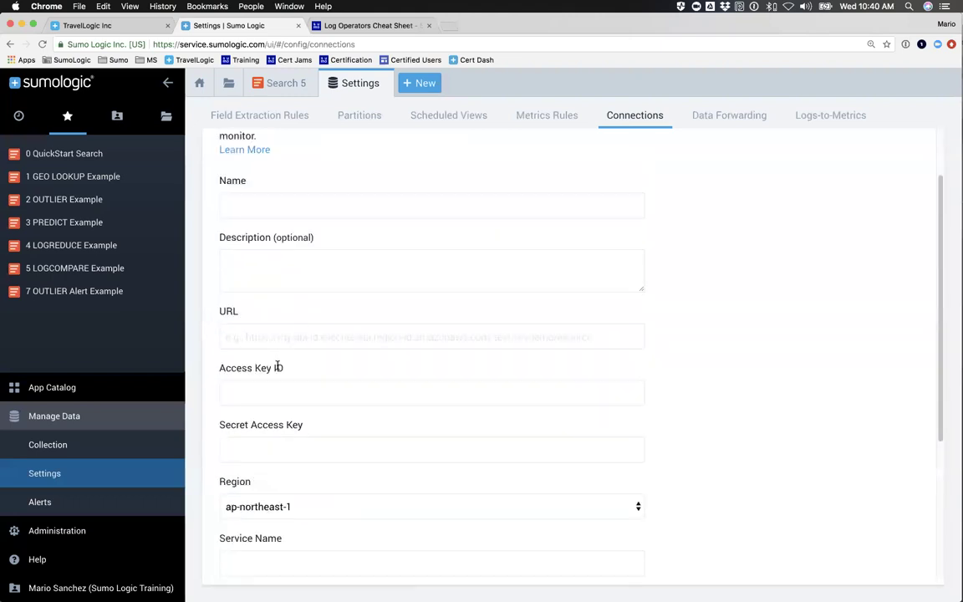
left_click(266, 560)
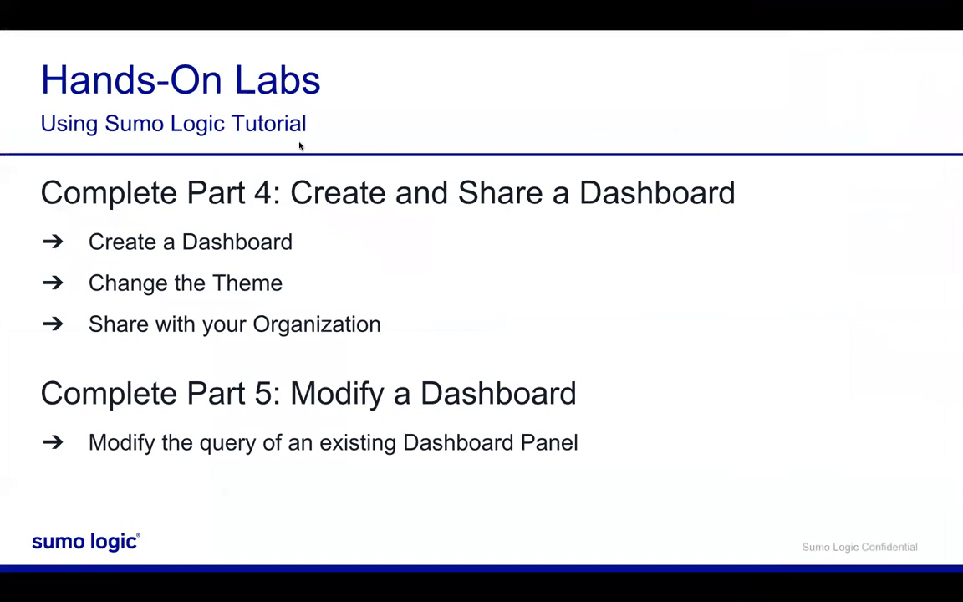
key("Right")
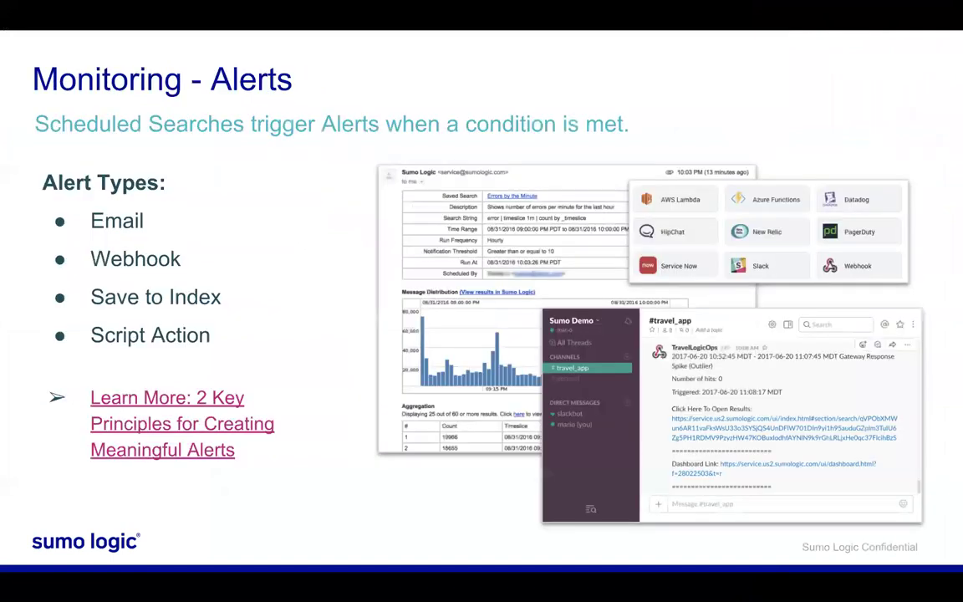